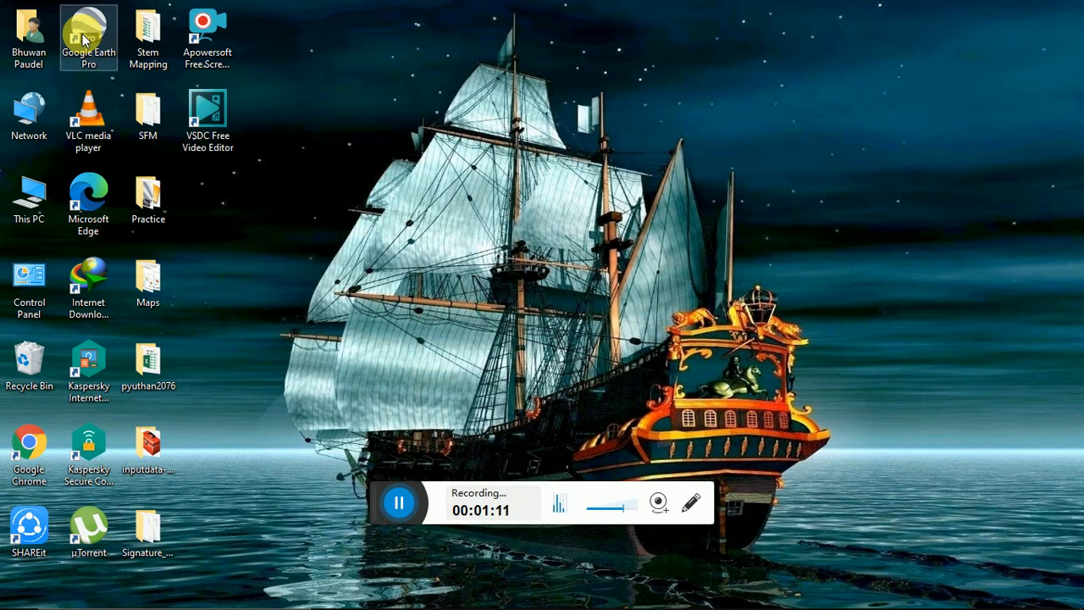
left_click(4, 36)
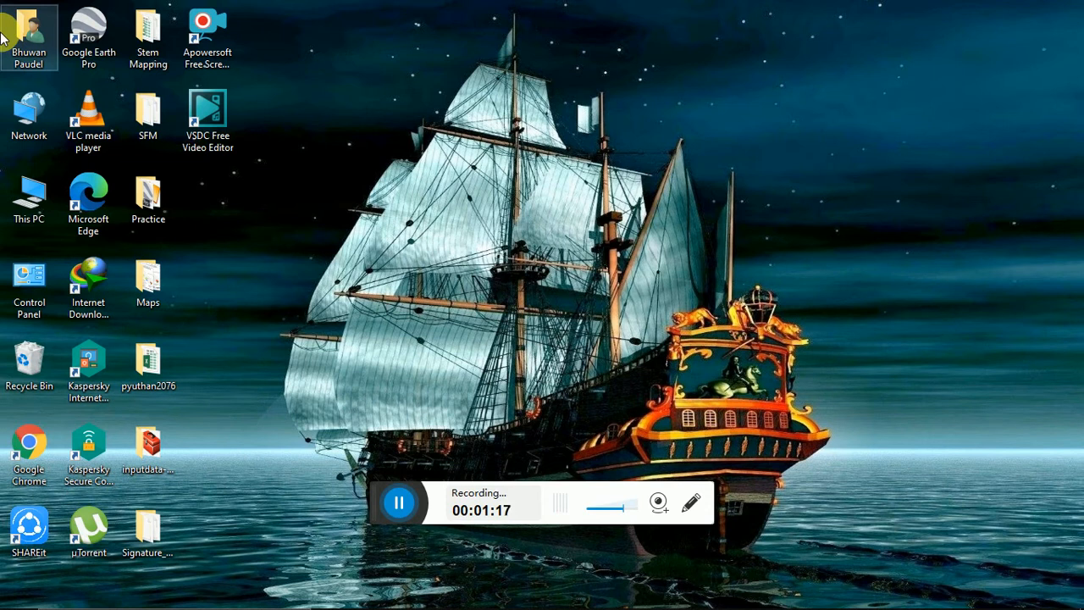
left_click(432, 6)
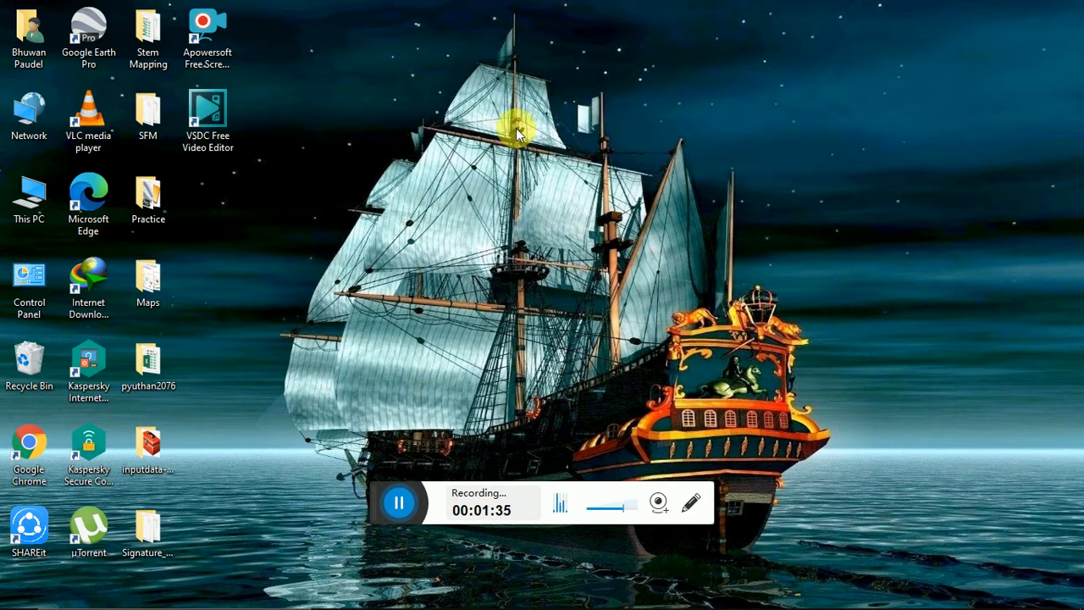
Launch Google Earth Pro from the desktop and dismiss the start-up tips.
left_click(91, 38)
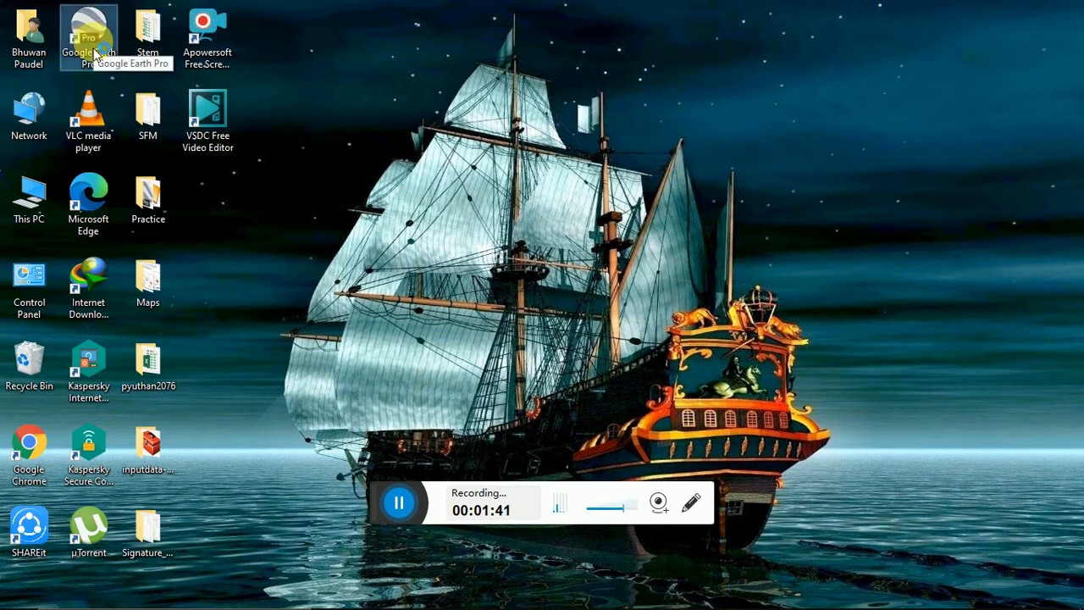
double_click(94, 51)
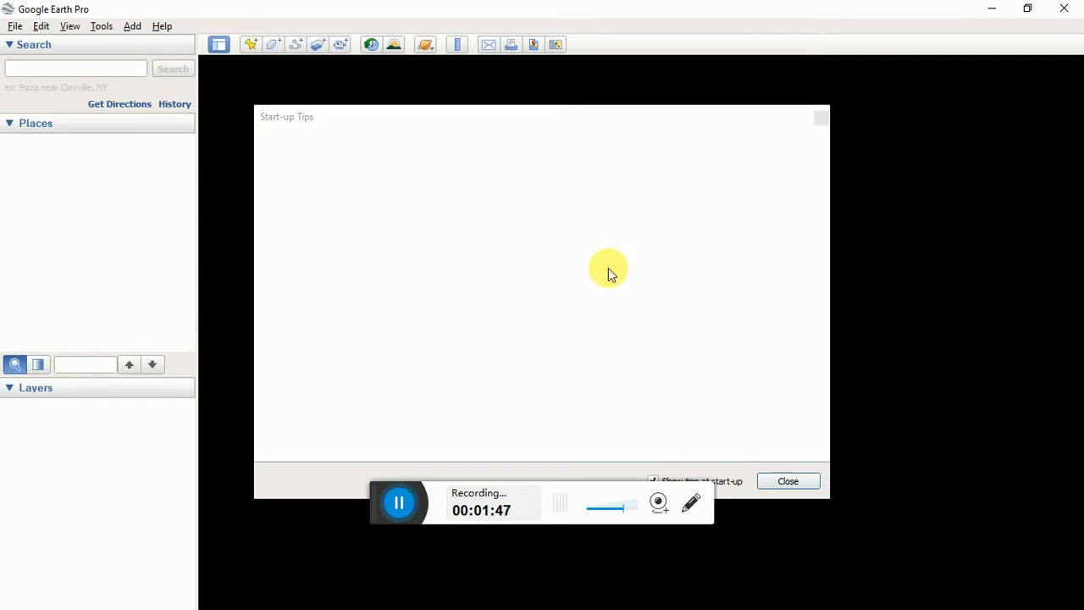
left_click(787, 482)
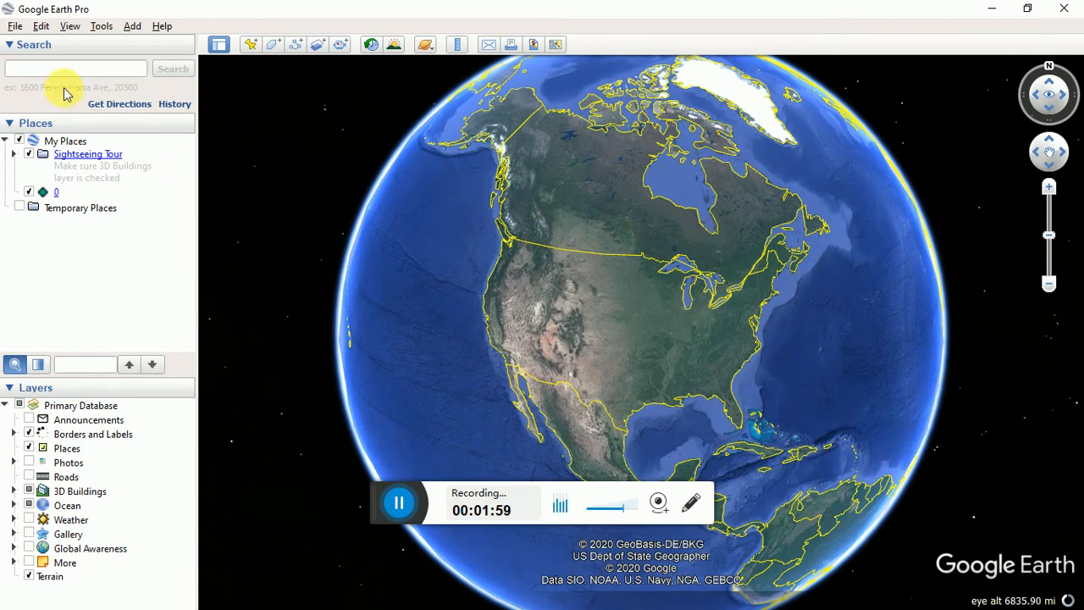
Start opening a file, browse to the SFM folder on the Desktop and look inside Forestry Complex.gdb.
left_click(15, 26)
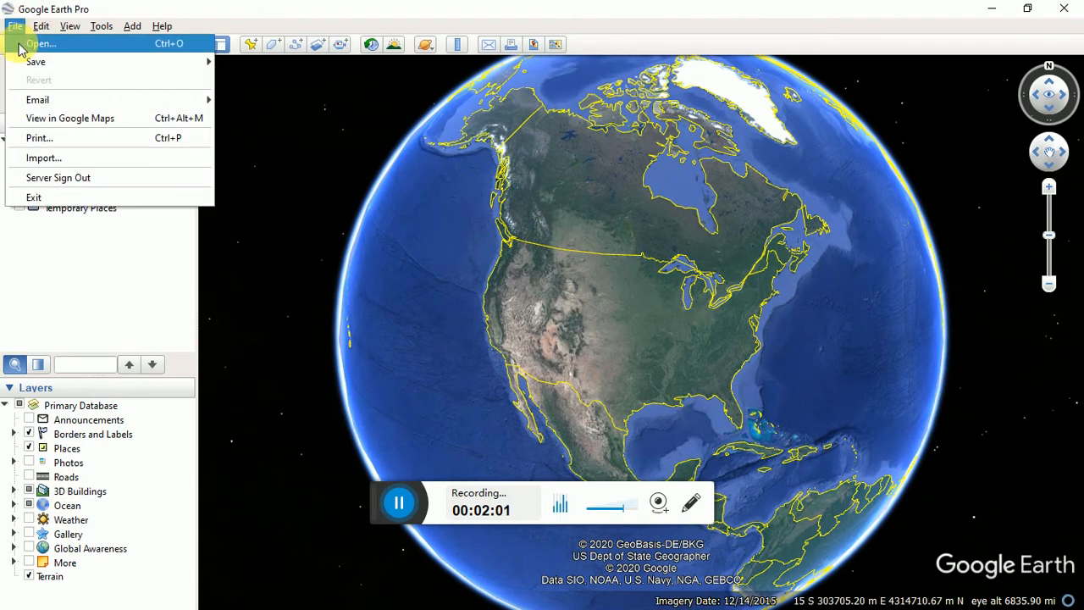
left_click(34, 44)
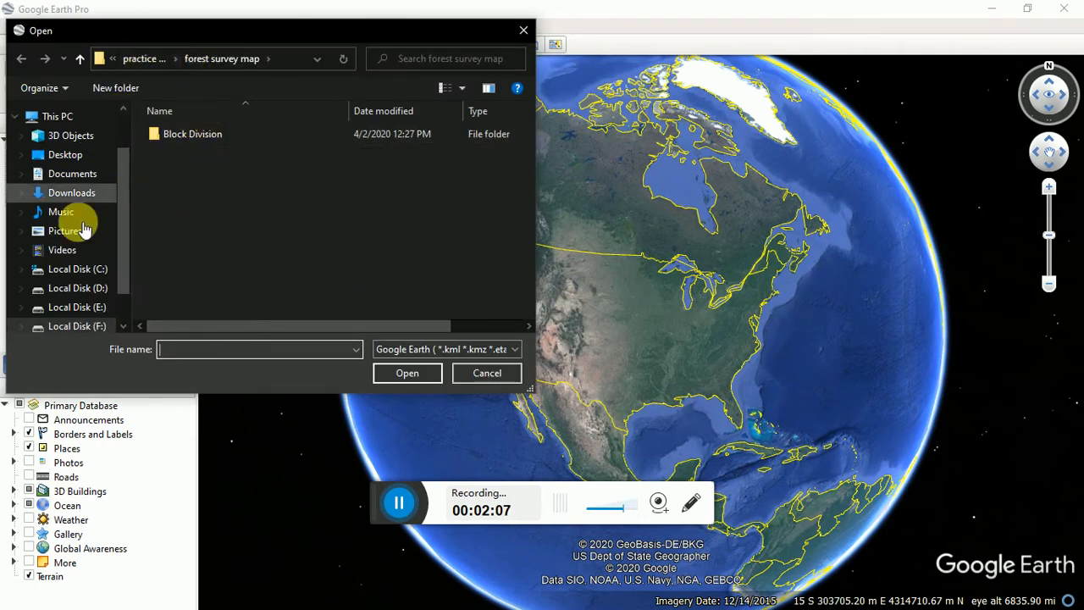
left_click(61, 154)
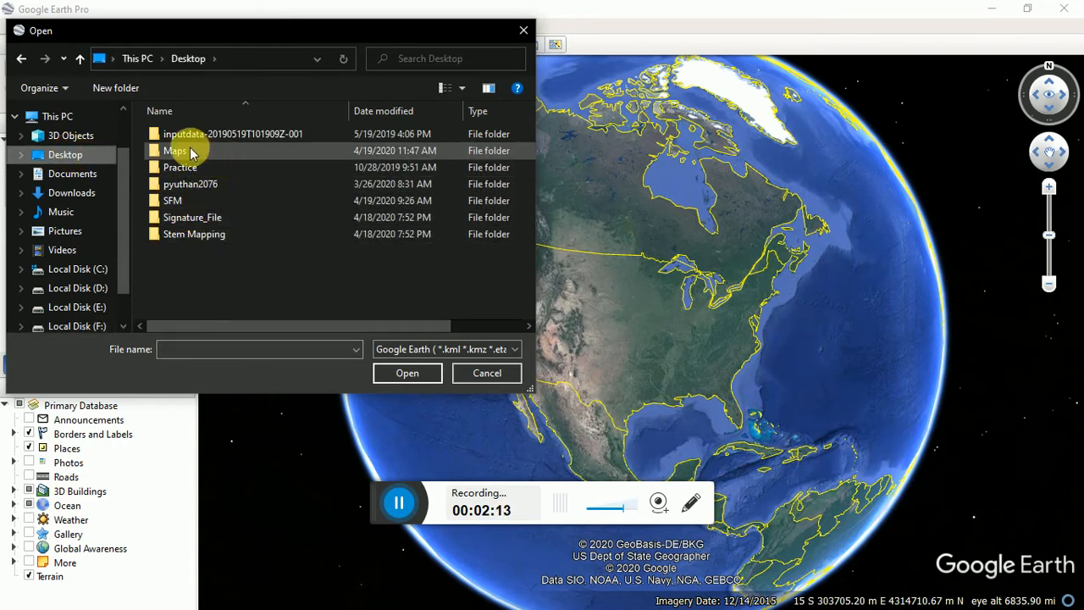
double_click(198, 204)
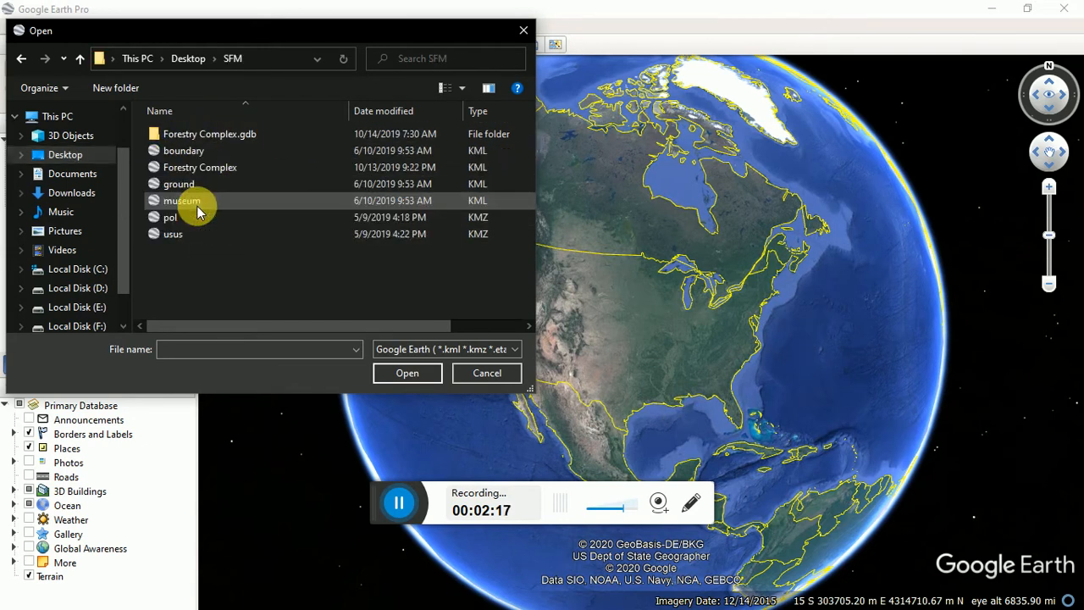
double_click(229, 136)
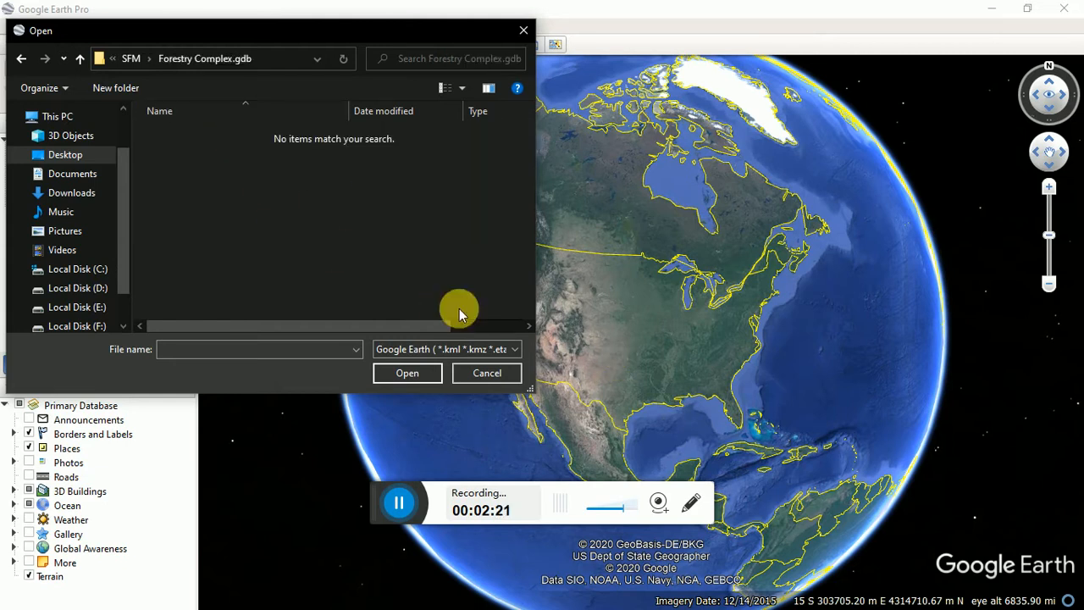
Restrict the file type to ESRI Shape (*.shp), return to the SFM folder and open Boundary.shp.
left_click(514, 349)
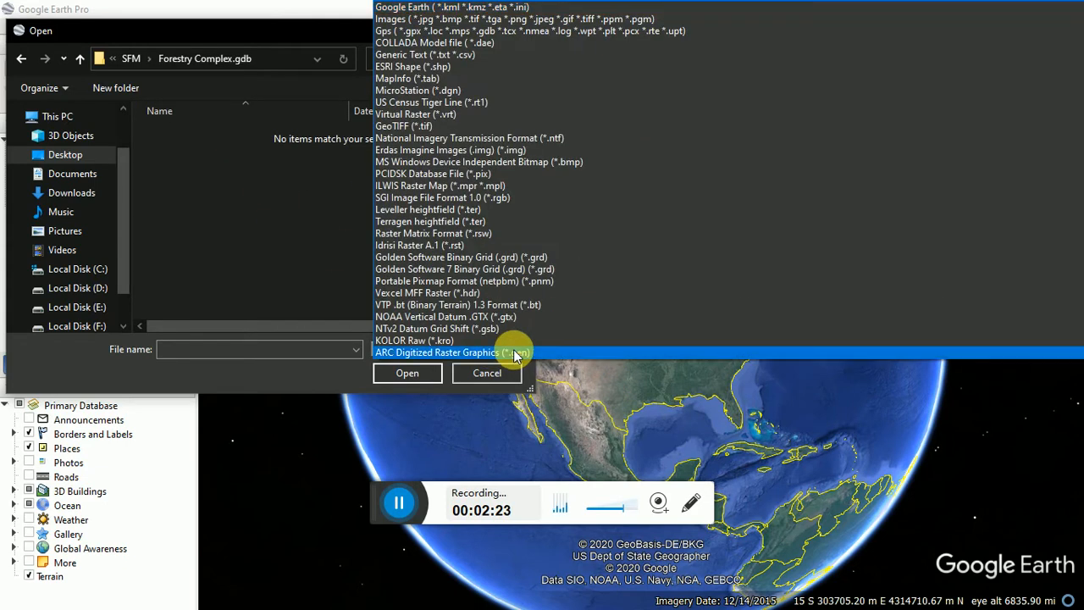
left_click(455, 67)
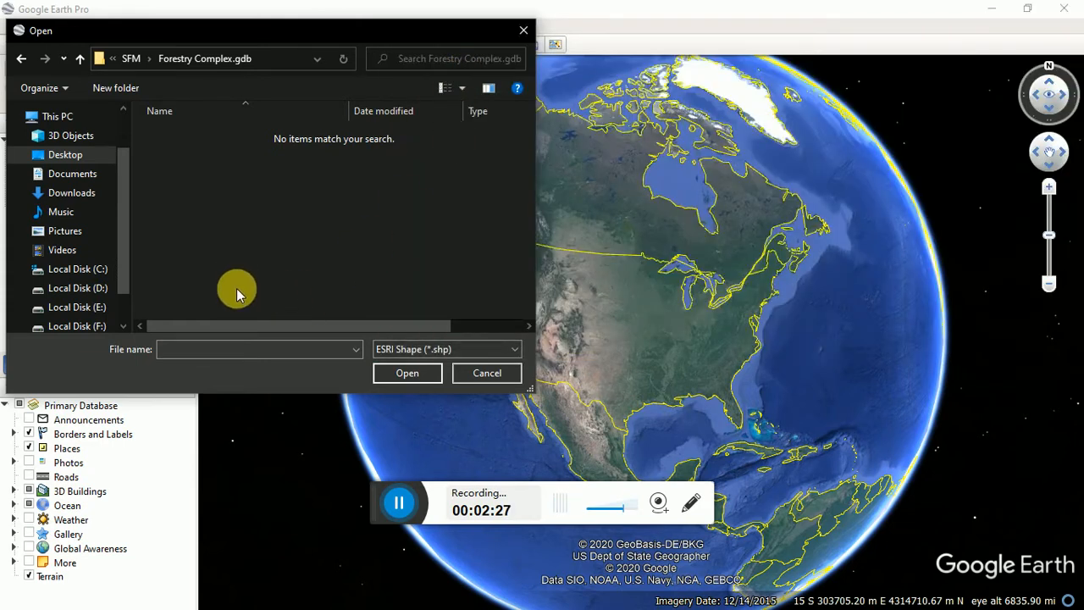
left_click(131, 59)
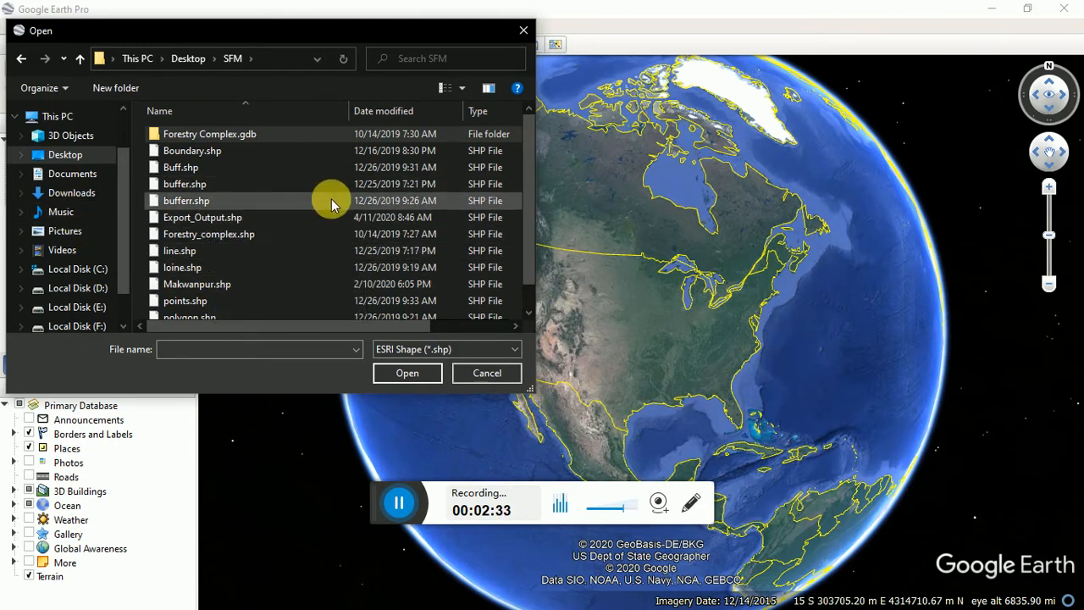
scroll(331, 205, "down", 1)
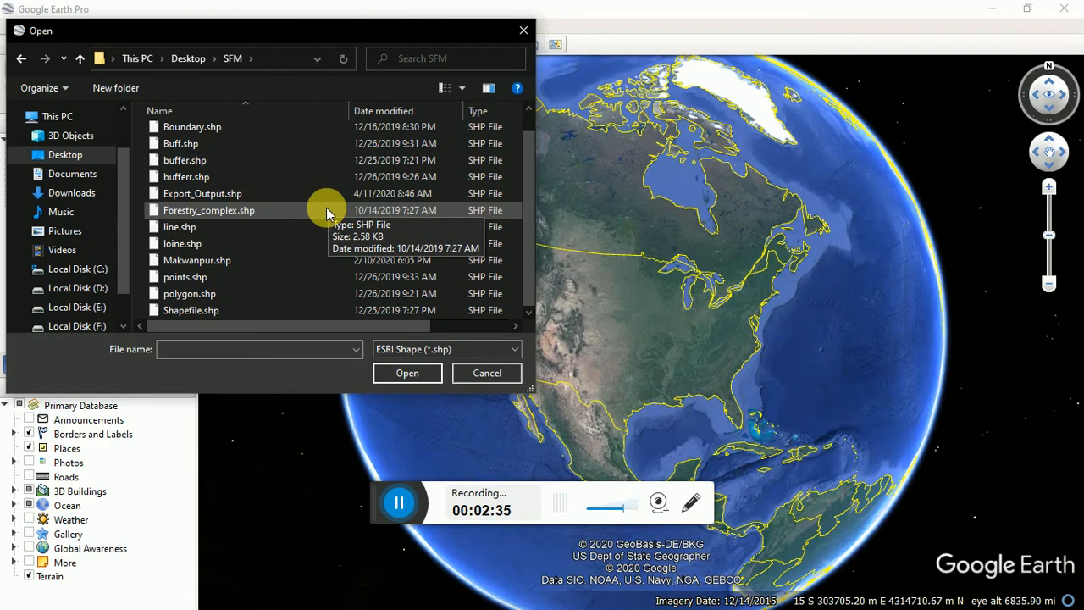
scroll(326, 207, "up", 1)
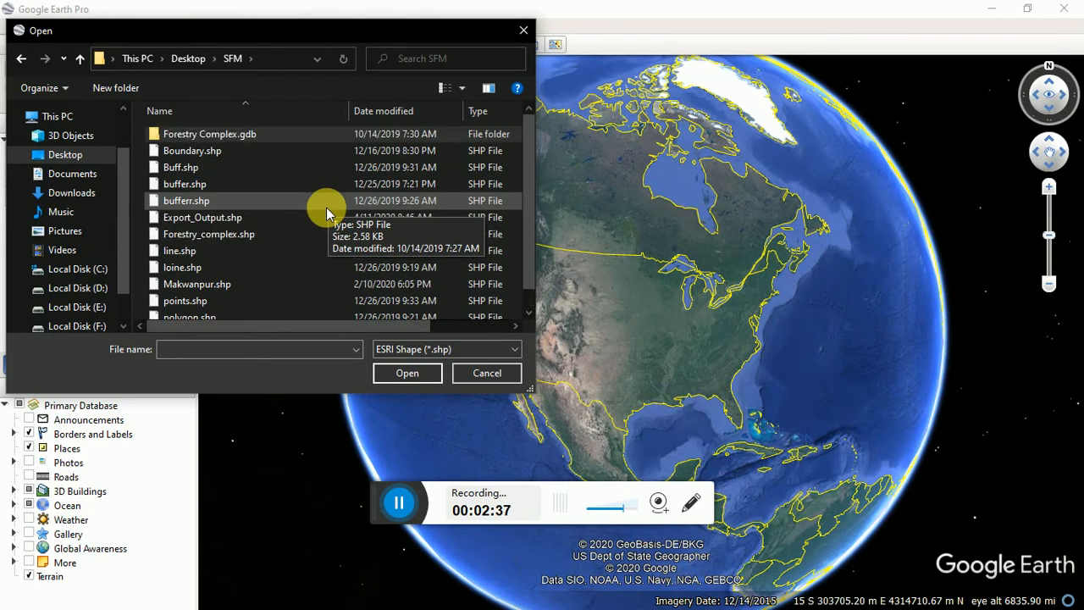
left_click(227, 150)
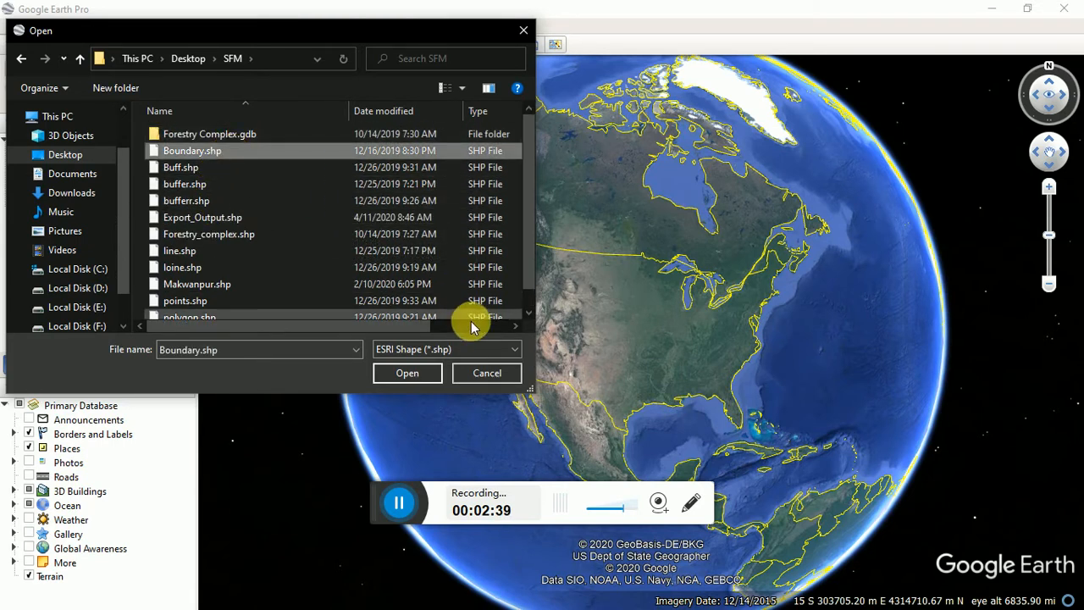
left_click(402, 373)
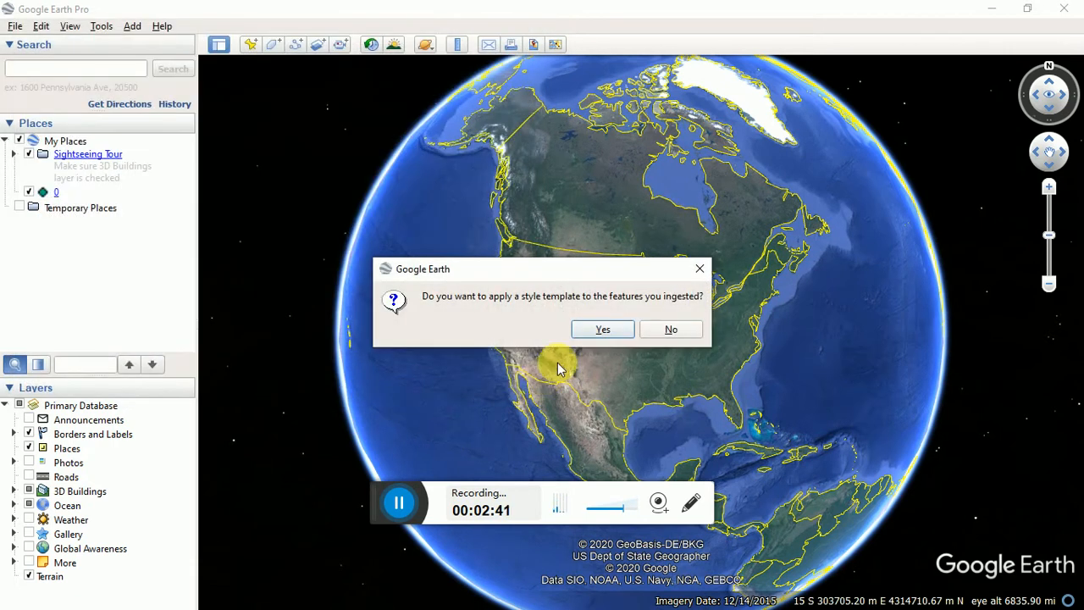
Apply a new style template with default settings to the imported features and save it as Boundary.
left_click(603, 330)
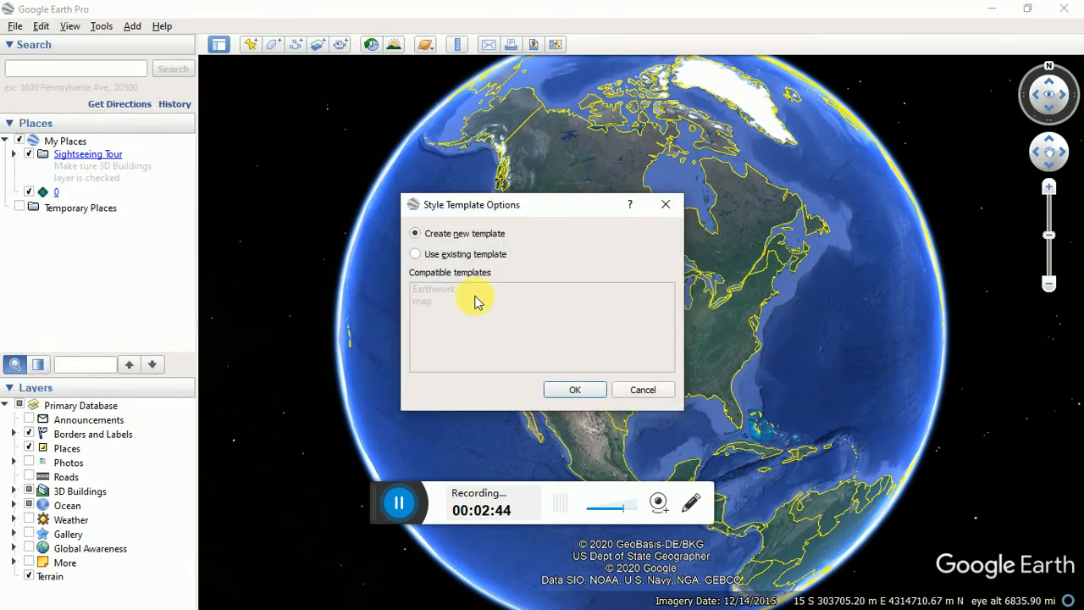
left_click(583, 390)
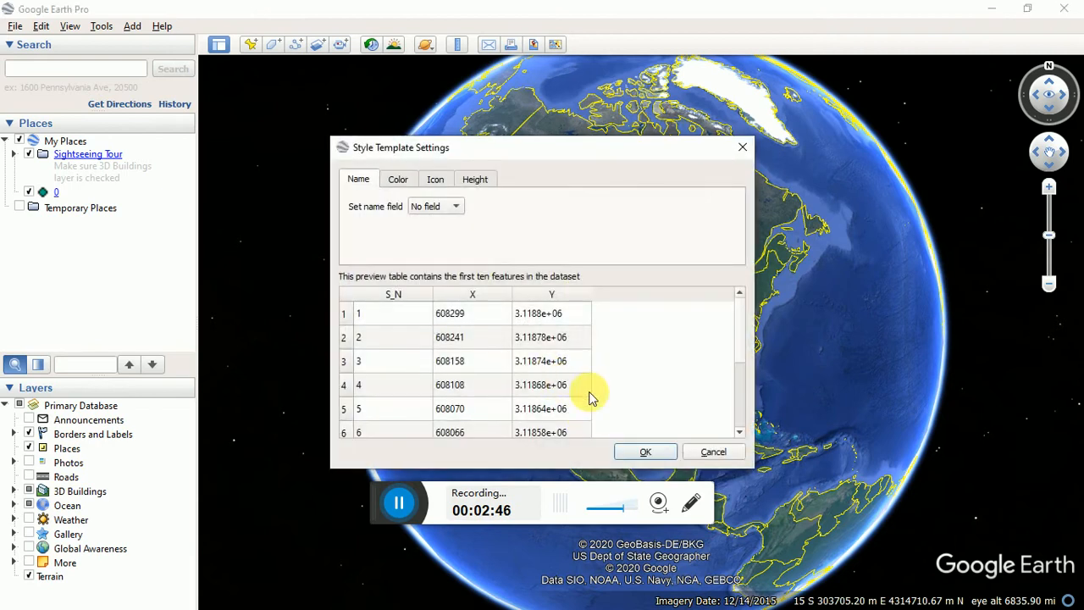
left_click(654, 451)
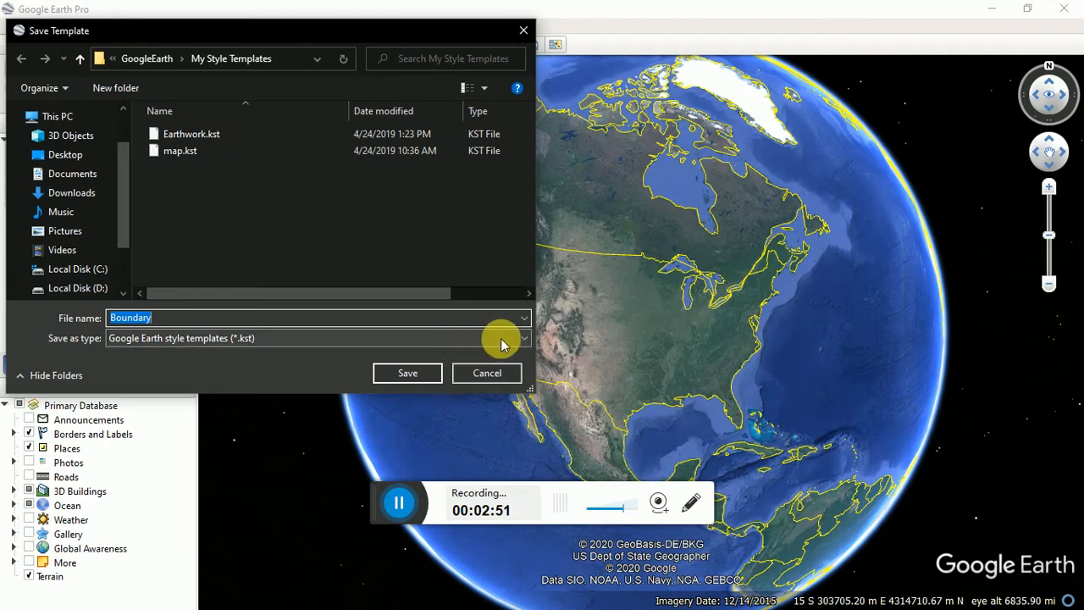
left_click(524, 338)
left_click(524, 336)
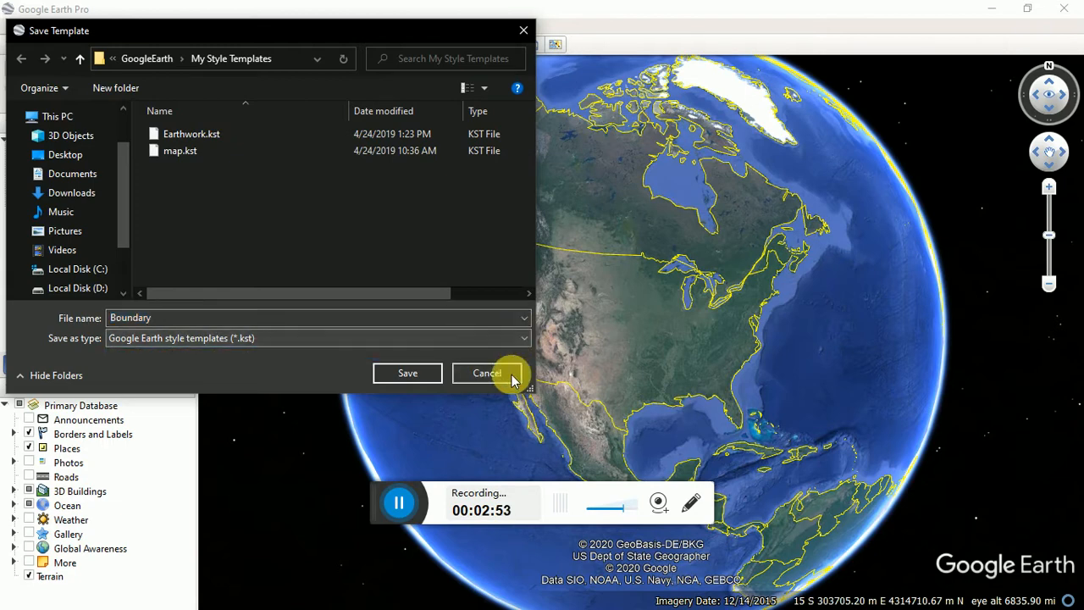
left_click(430, 369)
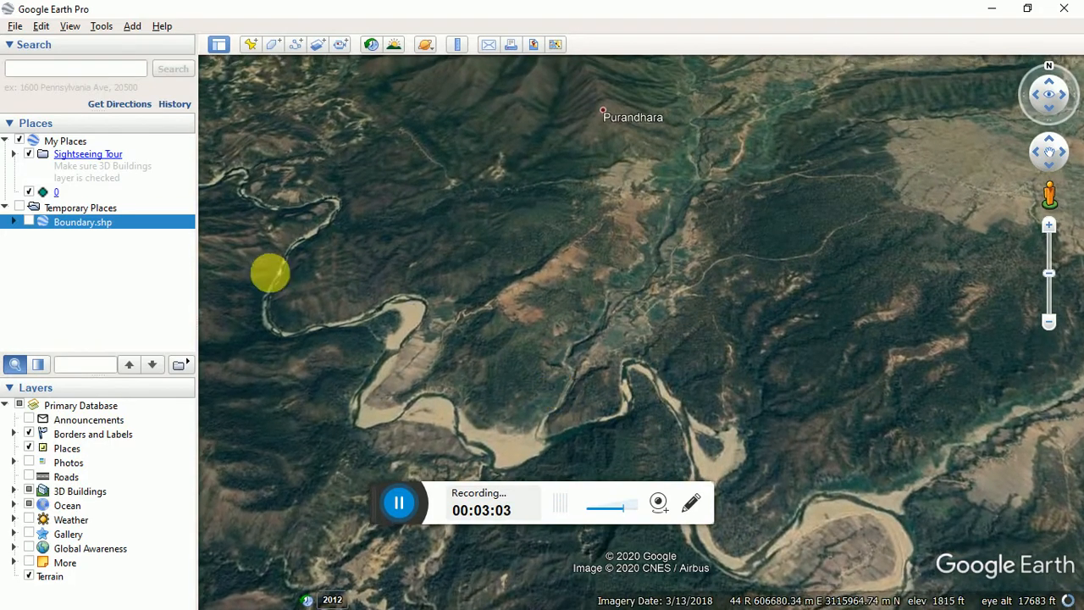
Make the Boundary.shp layer visible and view the full extent of its points on the map.
left_click(29, 222)
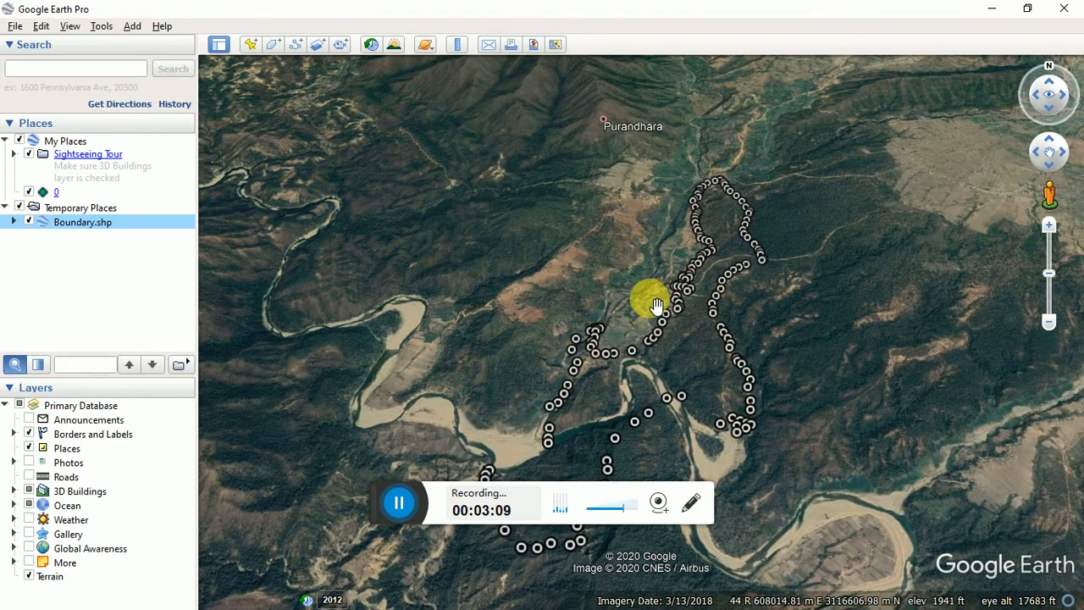
scroll(647, 373, "down", 3)
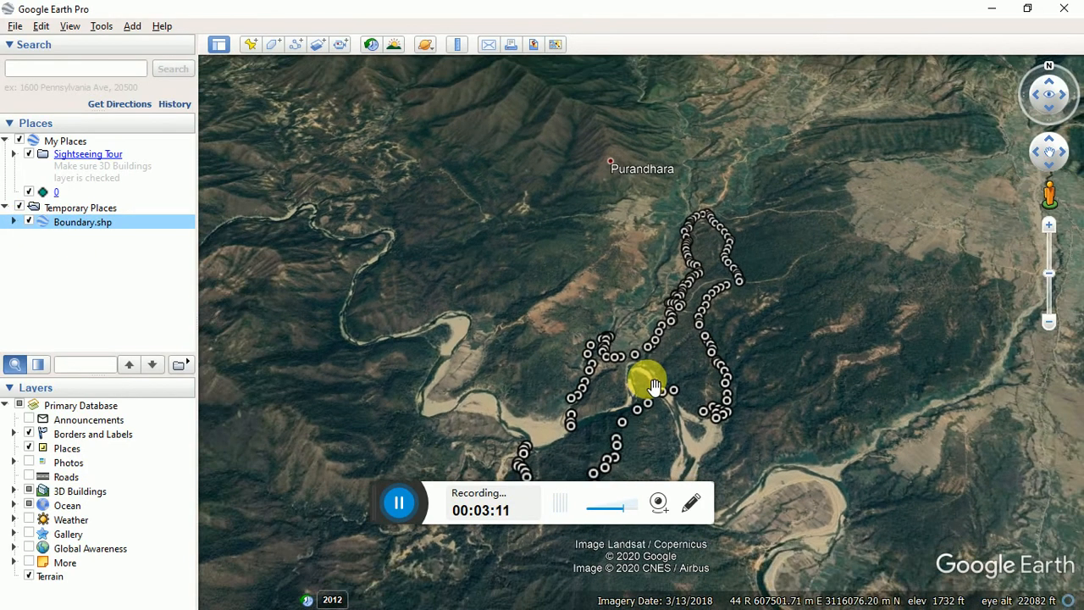
scroll(654, 386, "down", 3)
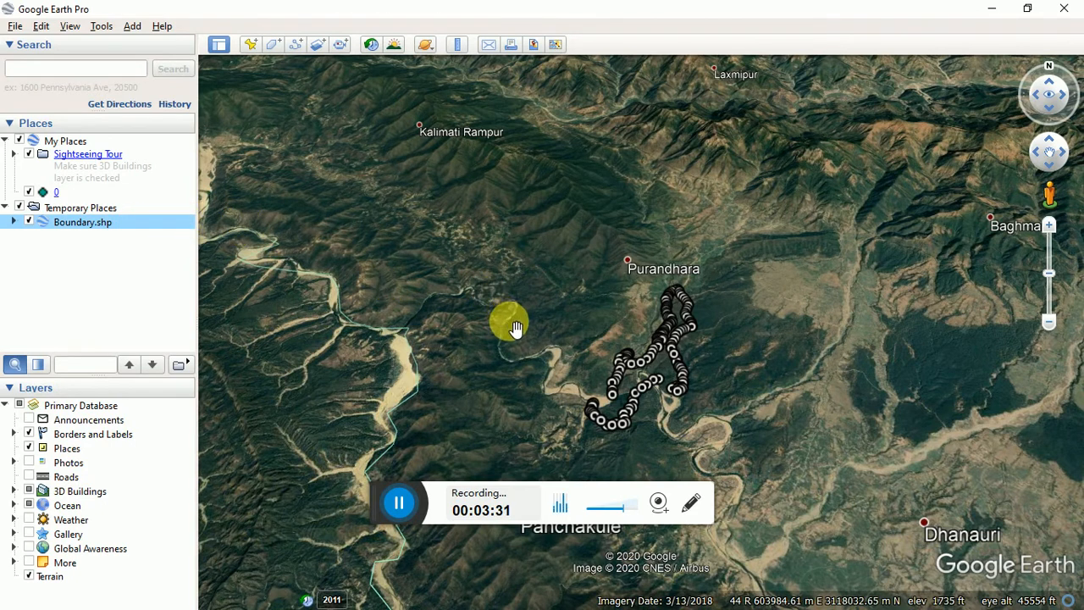
Switch to ArcMap and open the attribute table of the Polygon1 layer.
left_click(401, 506)
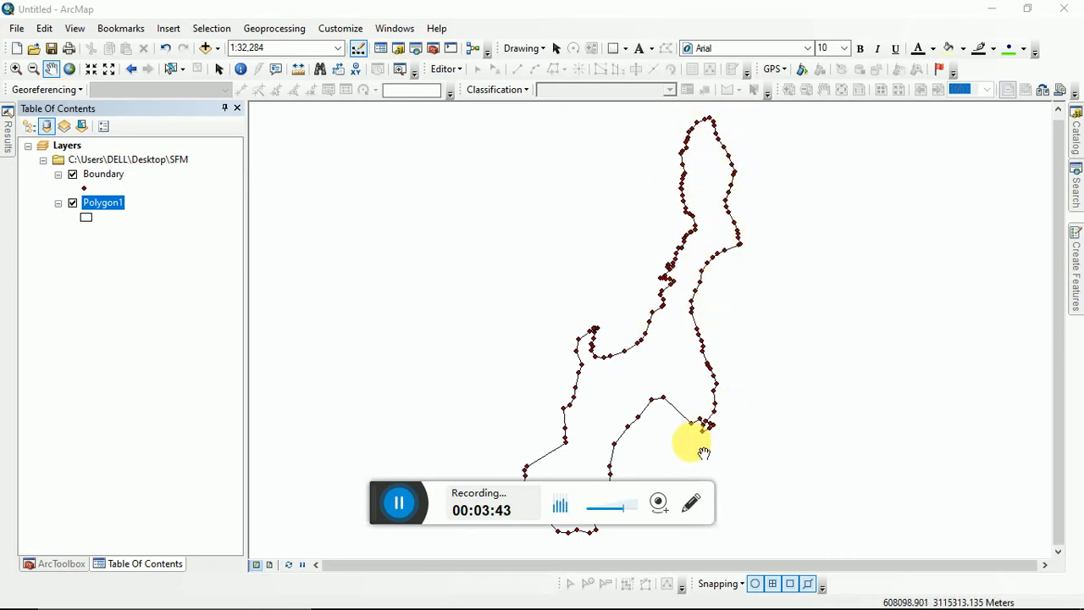
left_click_drag(649, 403, 626, 374)
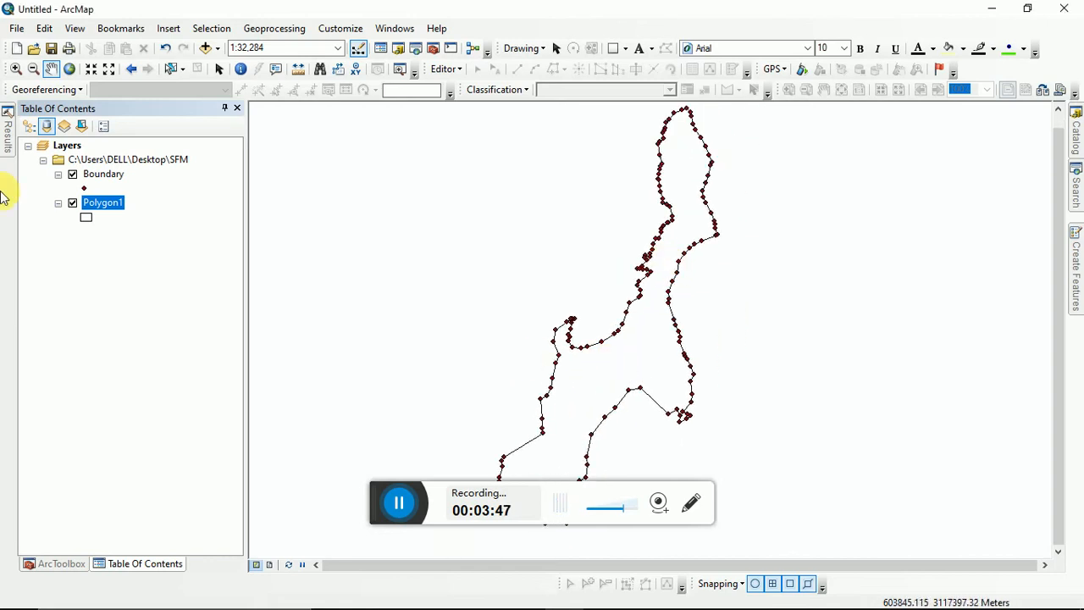
right_click(88, 209)
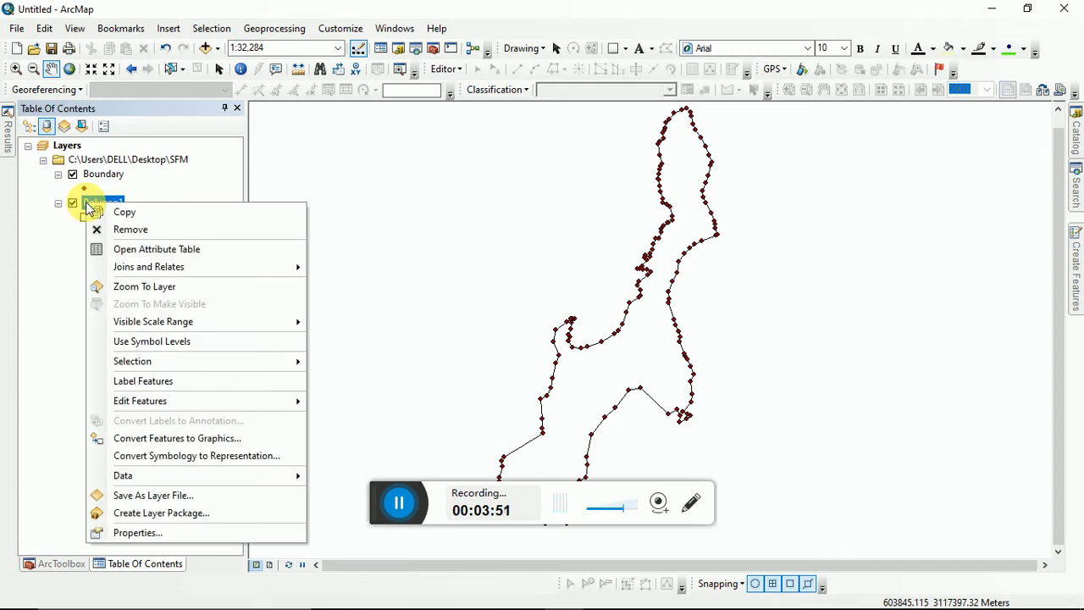
left_click(135, 249)
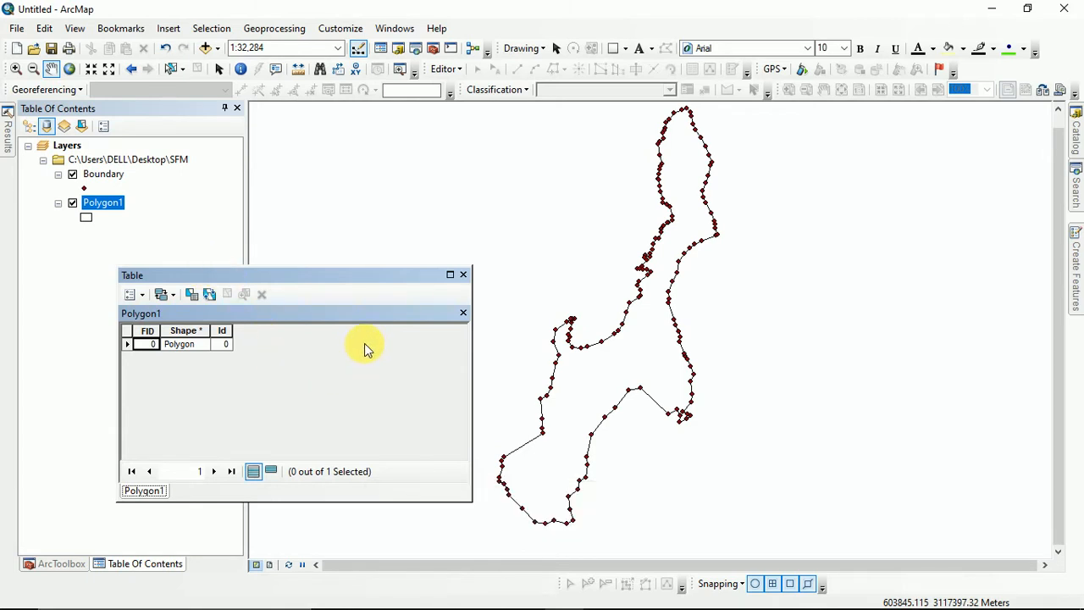
Add a field named Area of type Float to the Polygon1 attribute table.
left_click(133, 296)
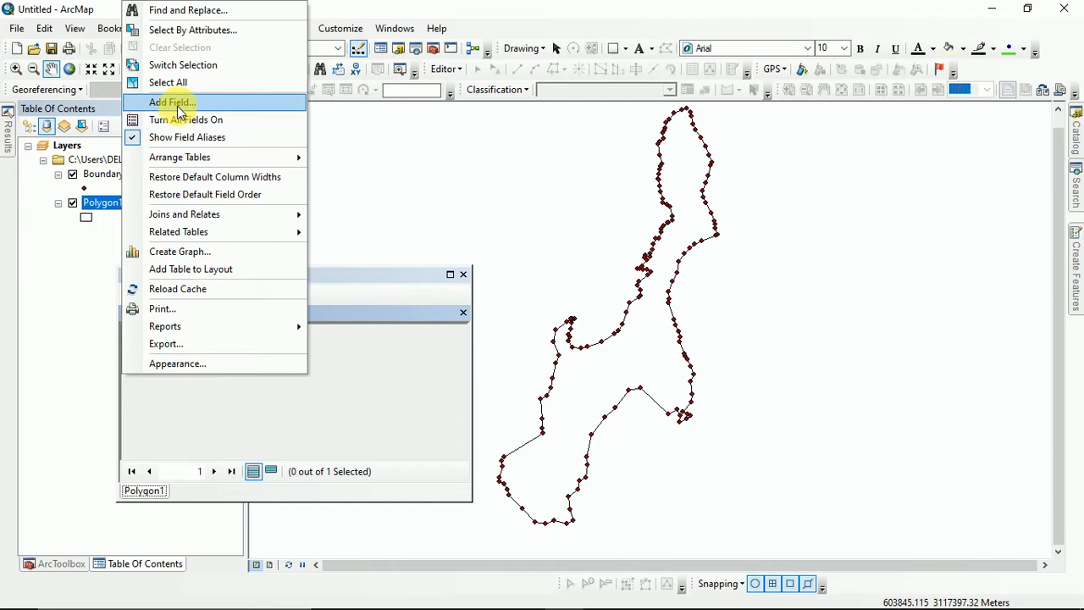
left_click(176, 102)
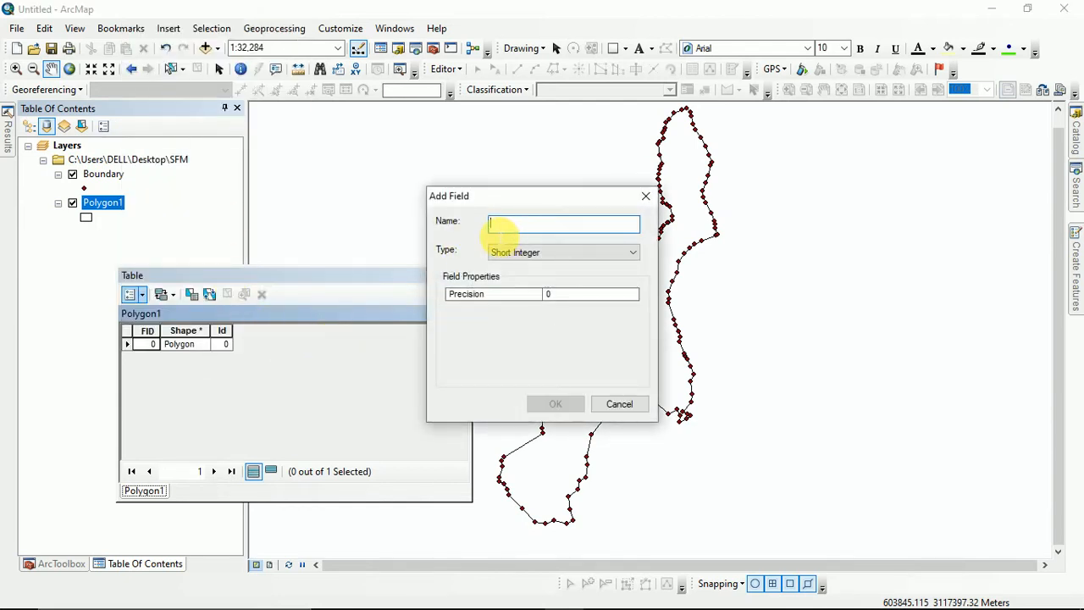
type("Area")
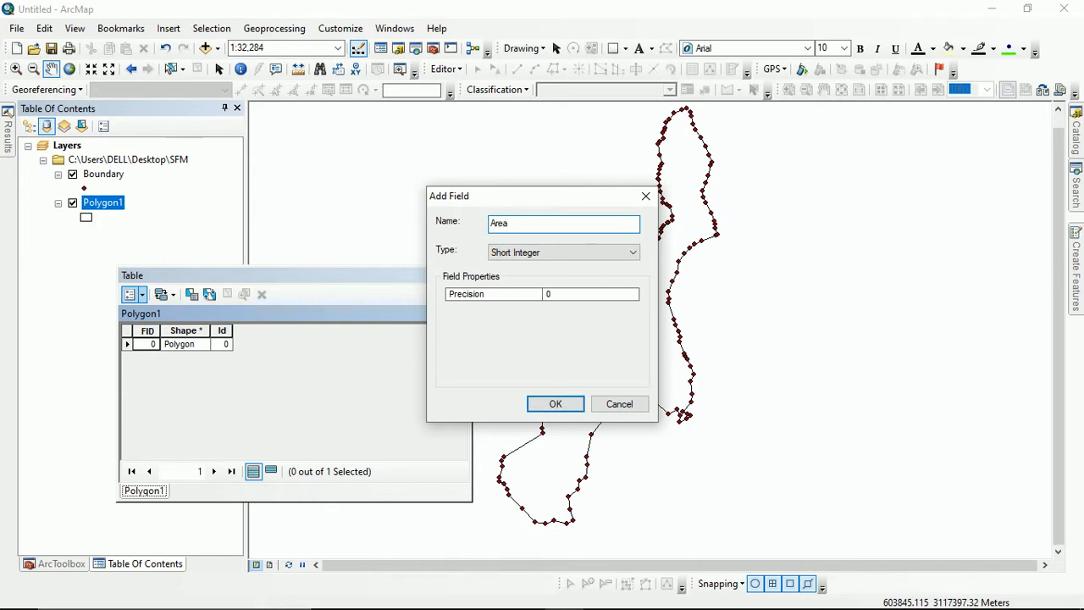
left_click(632, 252)
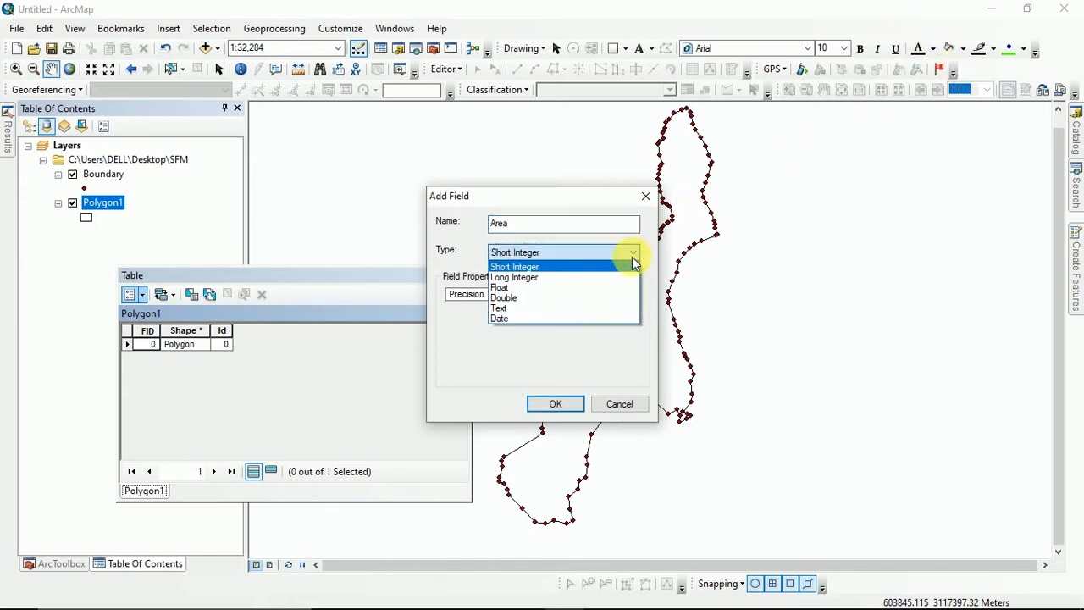
left_click(520, 288)
left_click(492, 227)
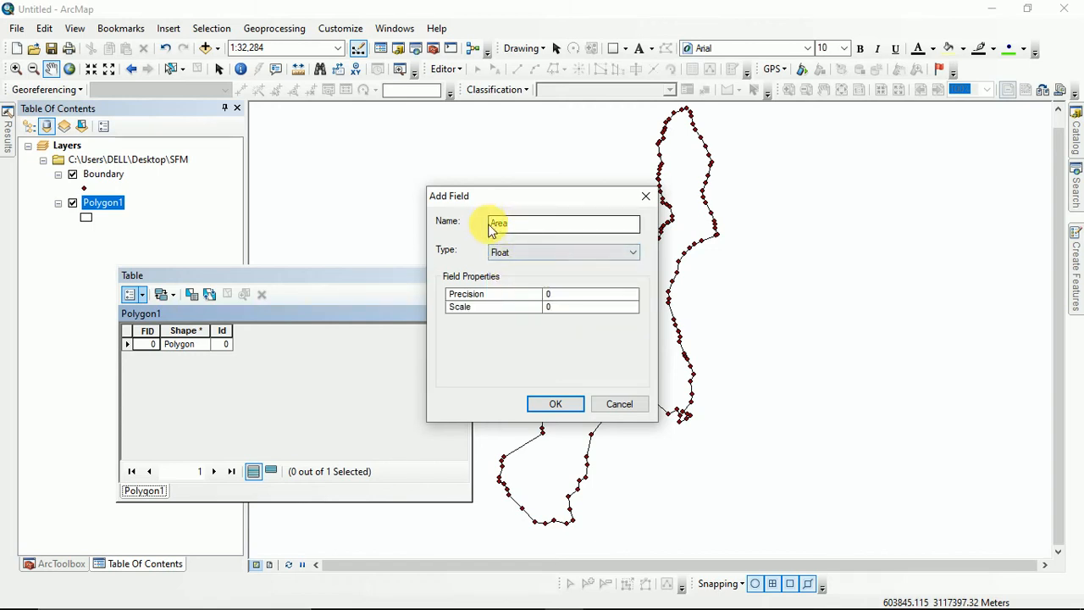
left_click(555, 404)
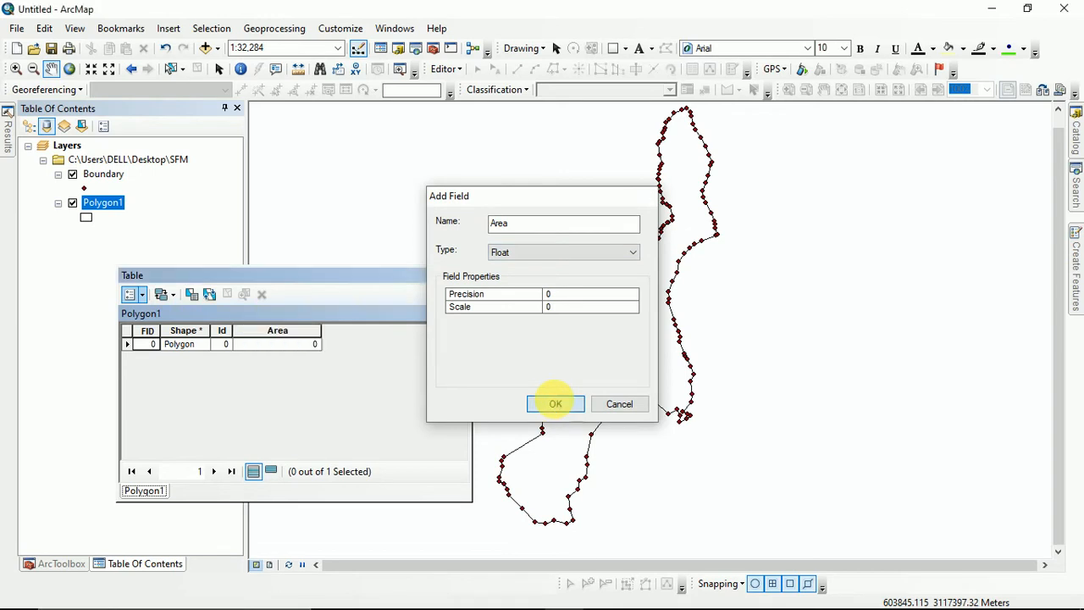
Calculate the polygon's area in Hectares [ha] into the Area field, using the data source's coordinate system, and close the attribute table.
left_click(263, 332)
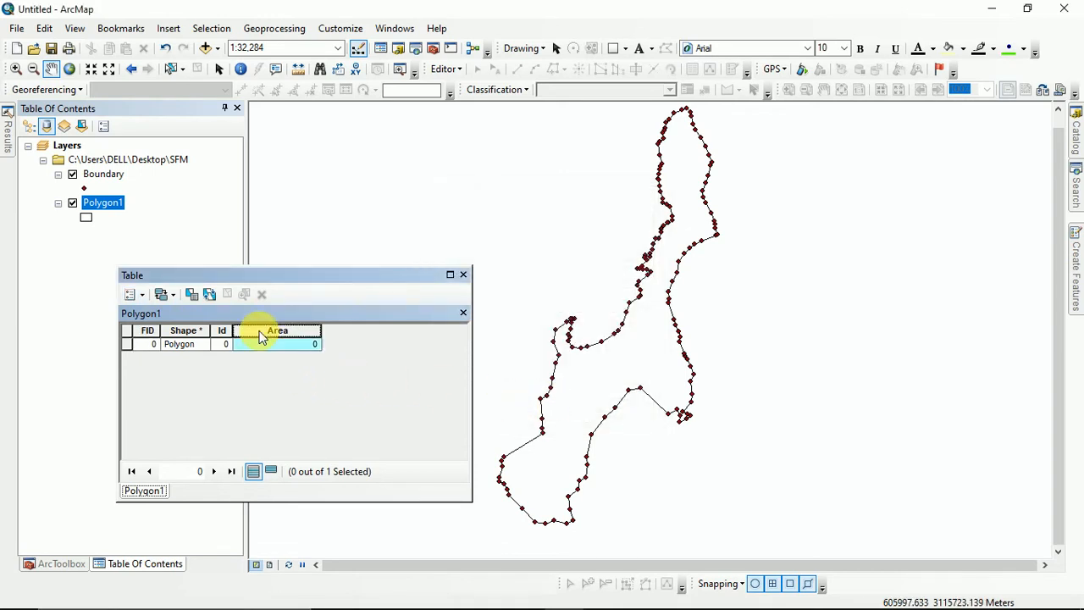
right_click(261, 336)
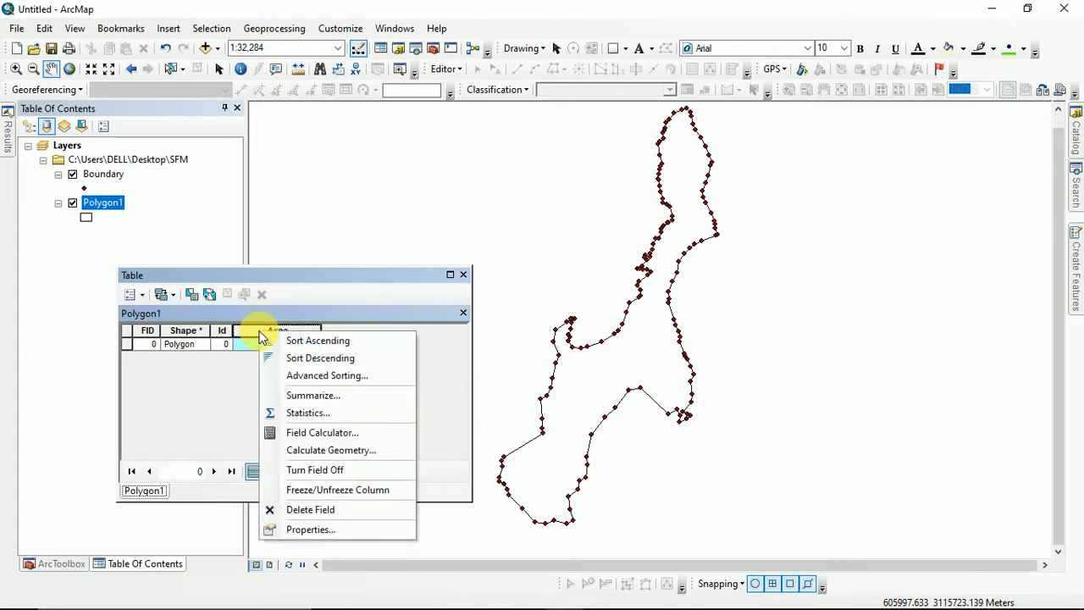
left_click(294, 455)
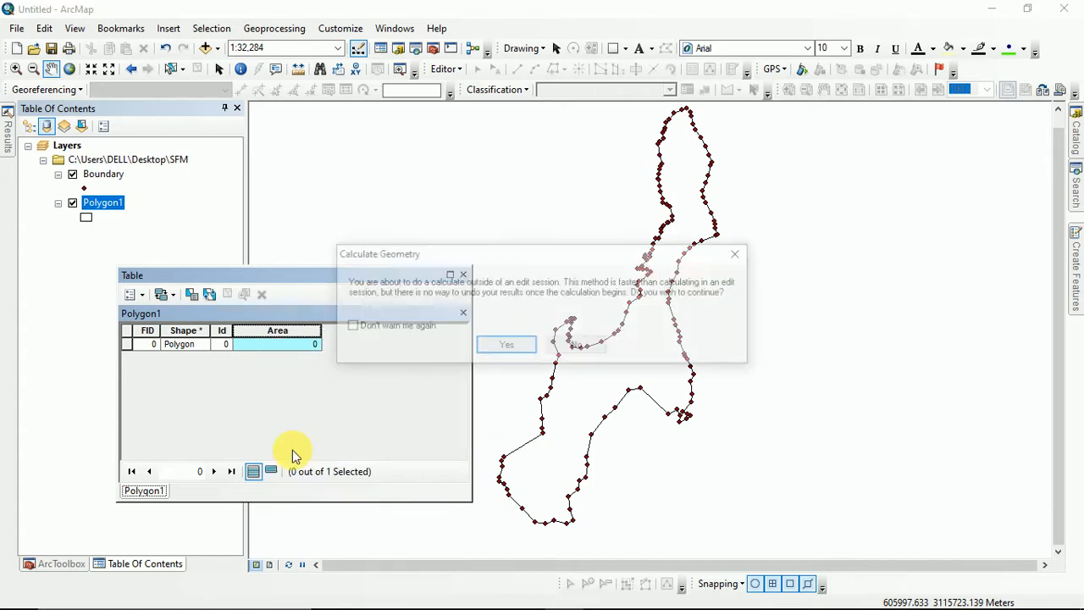
left_click(505, 347)
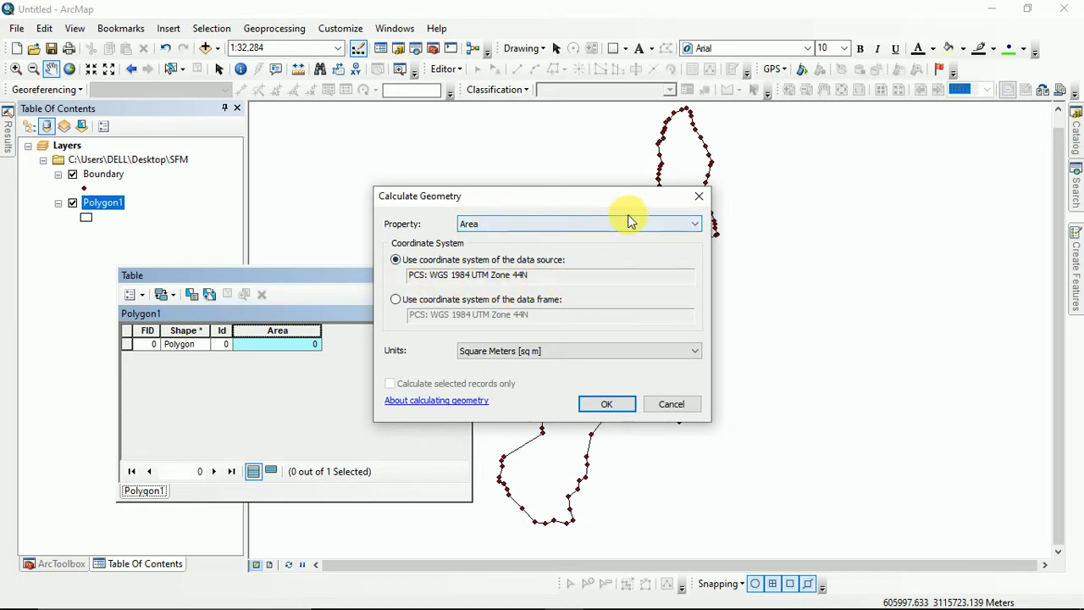
left_click(696, 224)
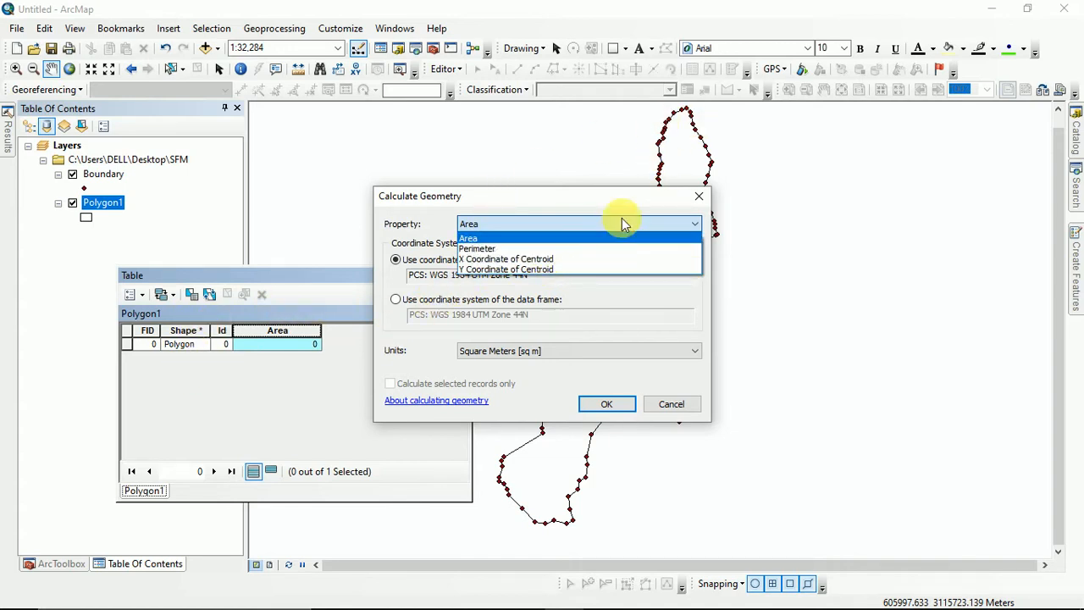
left_click(666, 225)
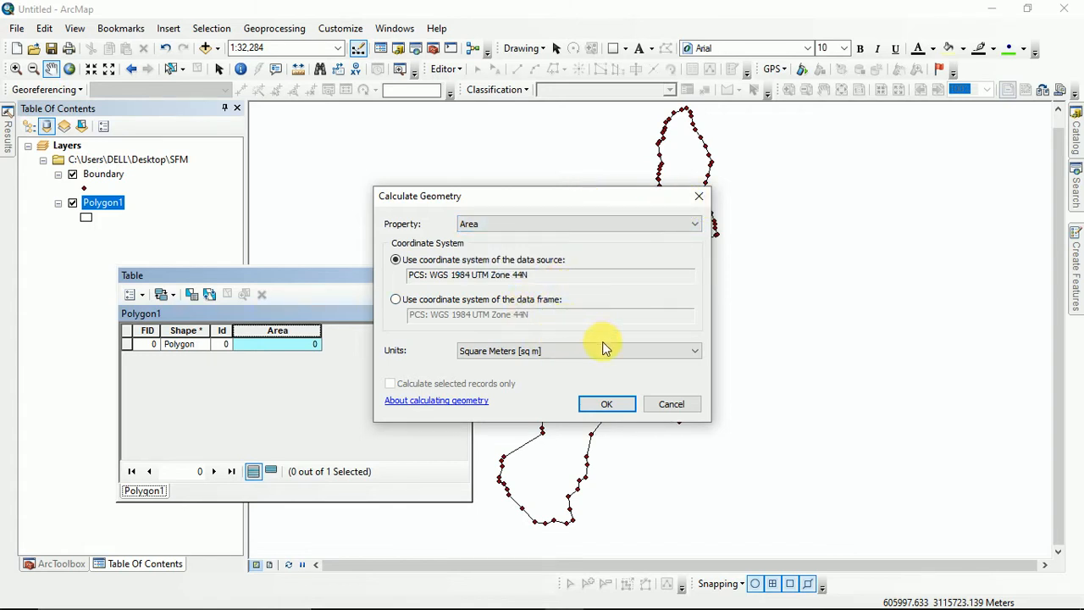
left_click(694, 352)
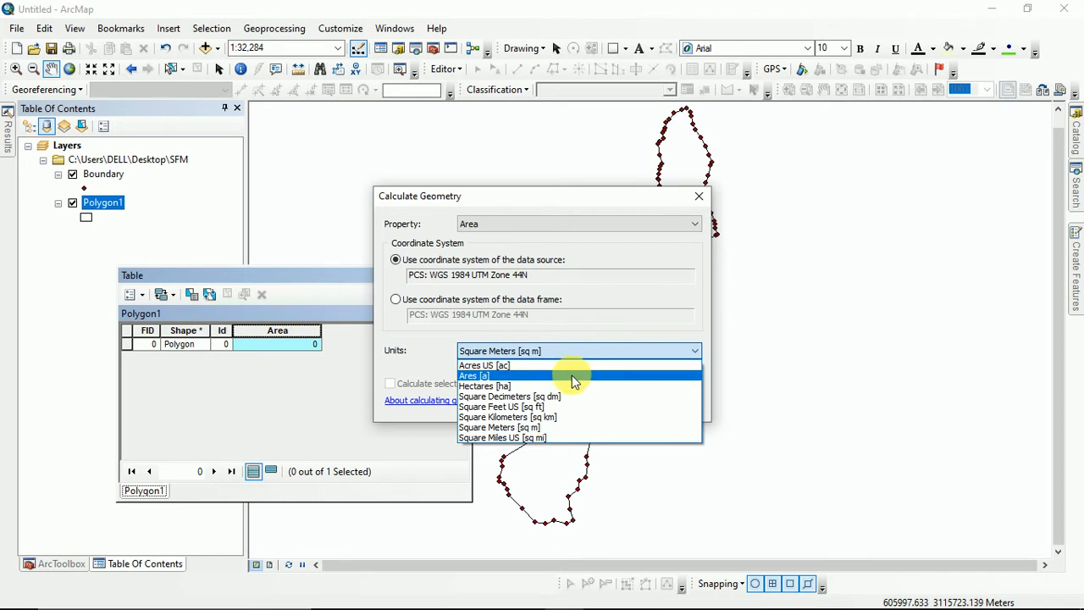
left_click(495, 387)
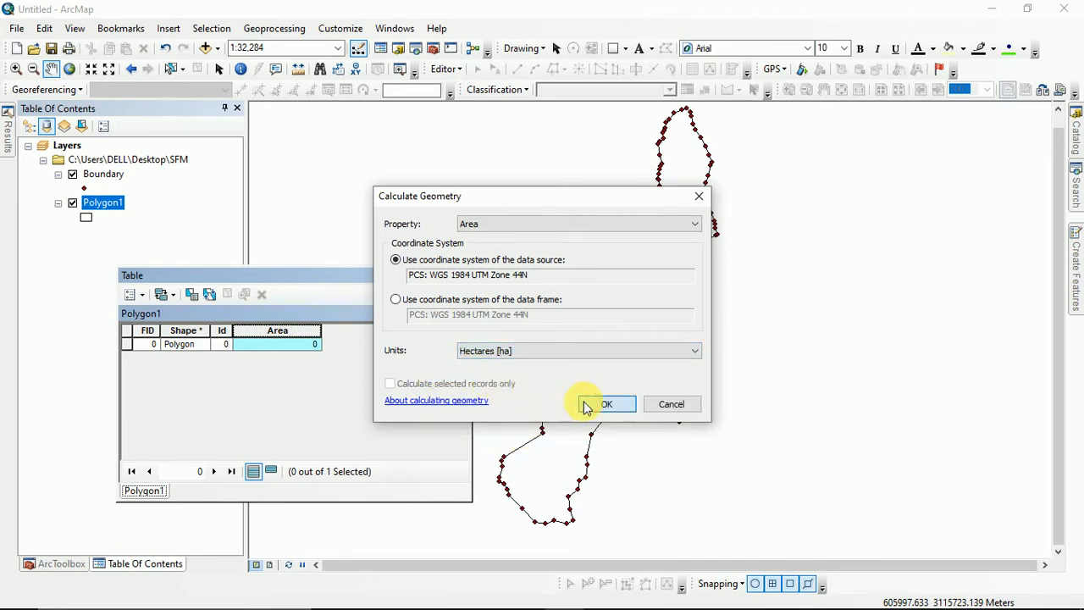
left_click(584, 406)
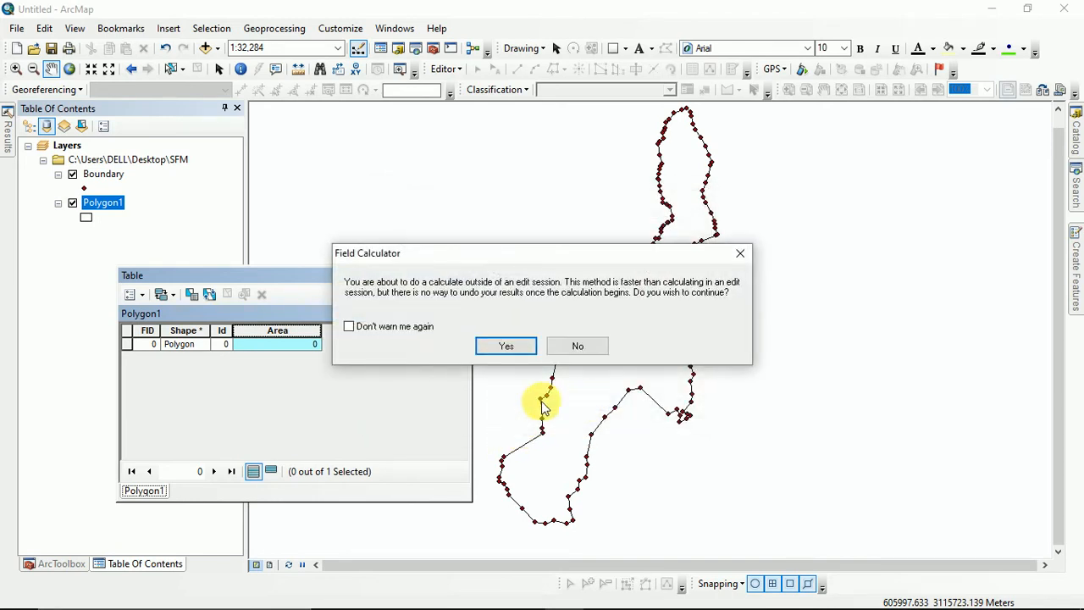
left_click(511, 347)
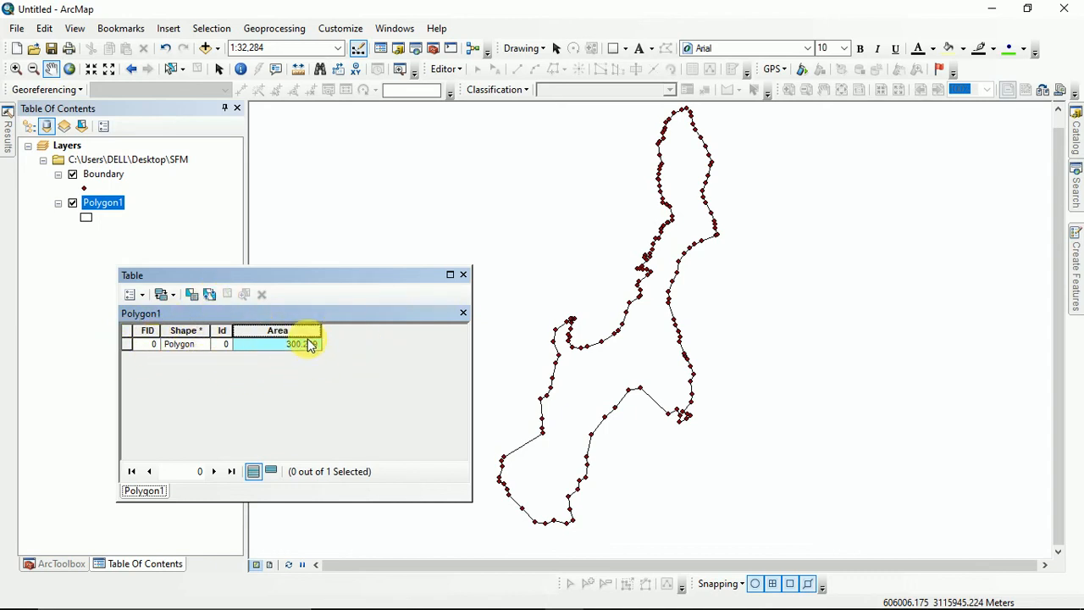
left_click_drag(288, 276, 568, 140)
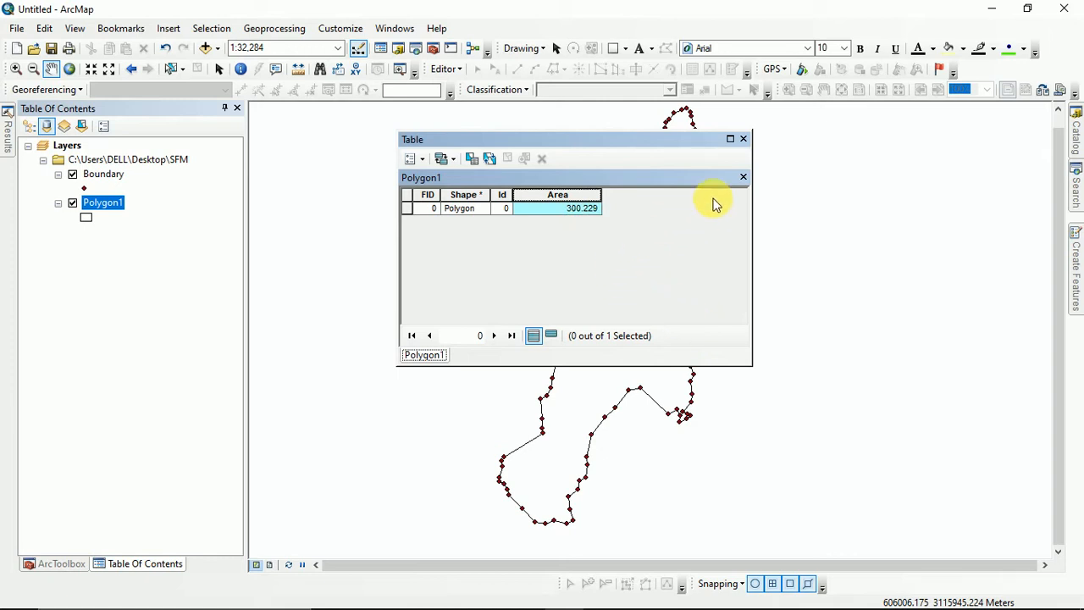
left_click(744, 139)
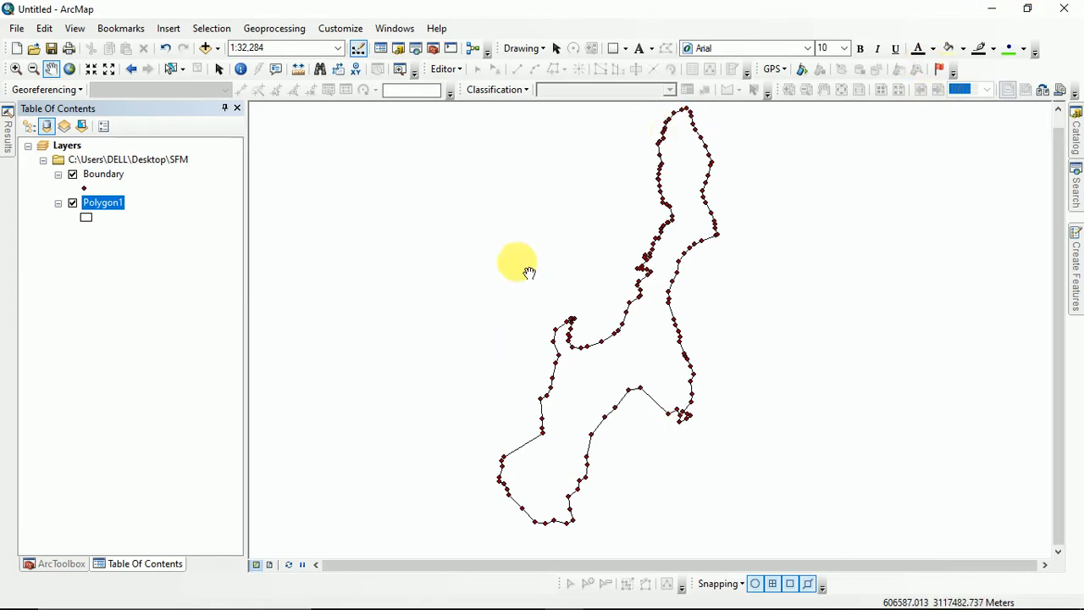
Switch to Google Earth Pro and hide the Boundary.shp layer.
left_click(989, 11)
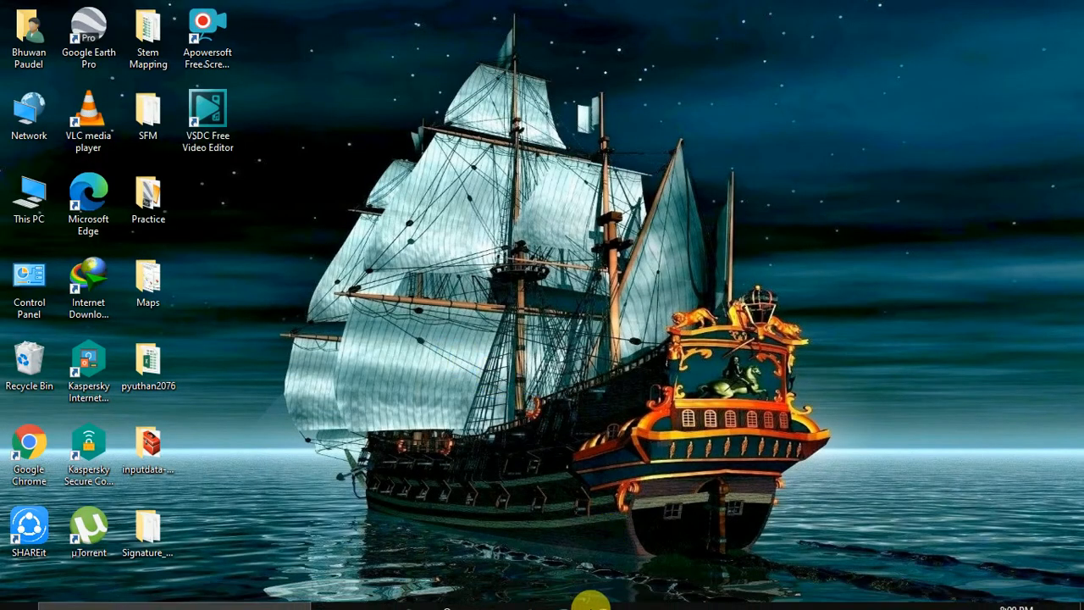
left_click(581, 482)
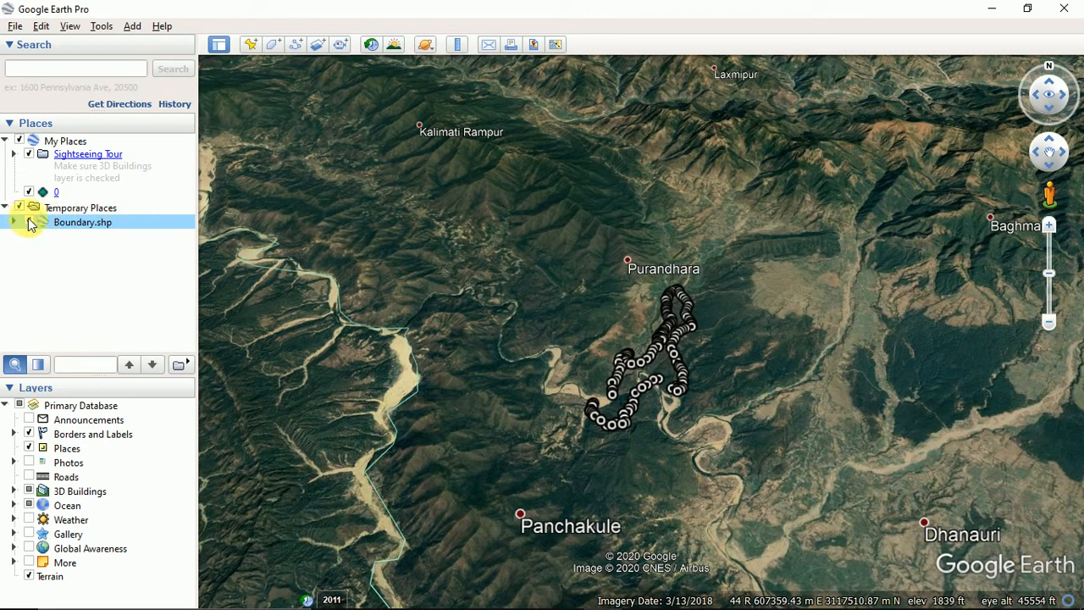
left_click(30, 222)
Open Polygon1.shp from the SFM folder without applying a style template, and make its layer visible.
left_click(14, 26)
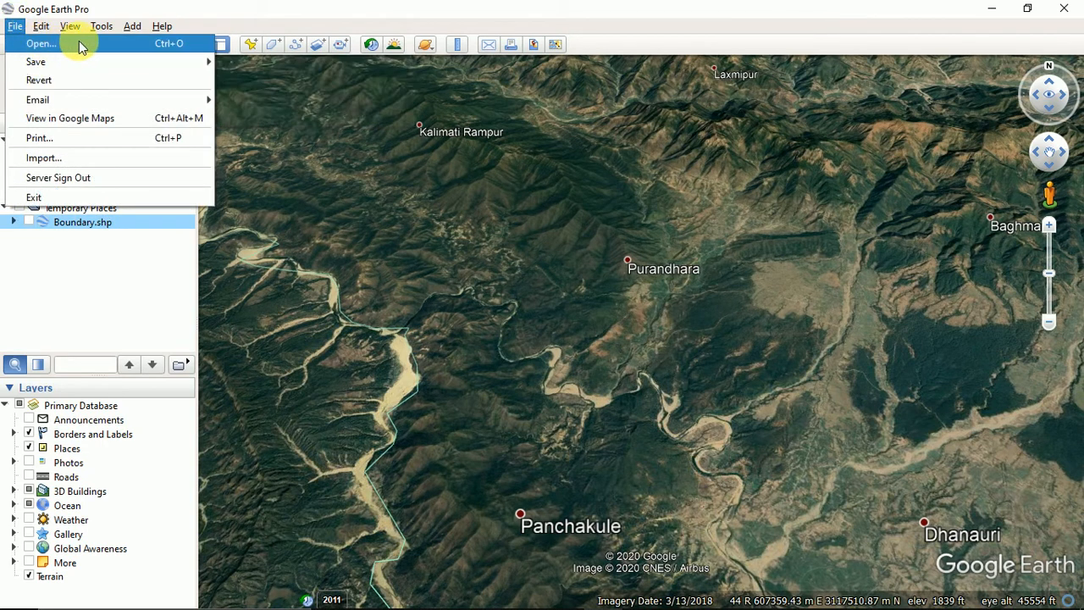
left_click(119, 42)
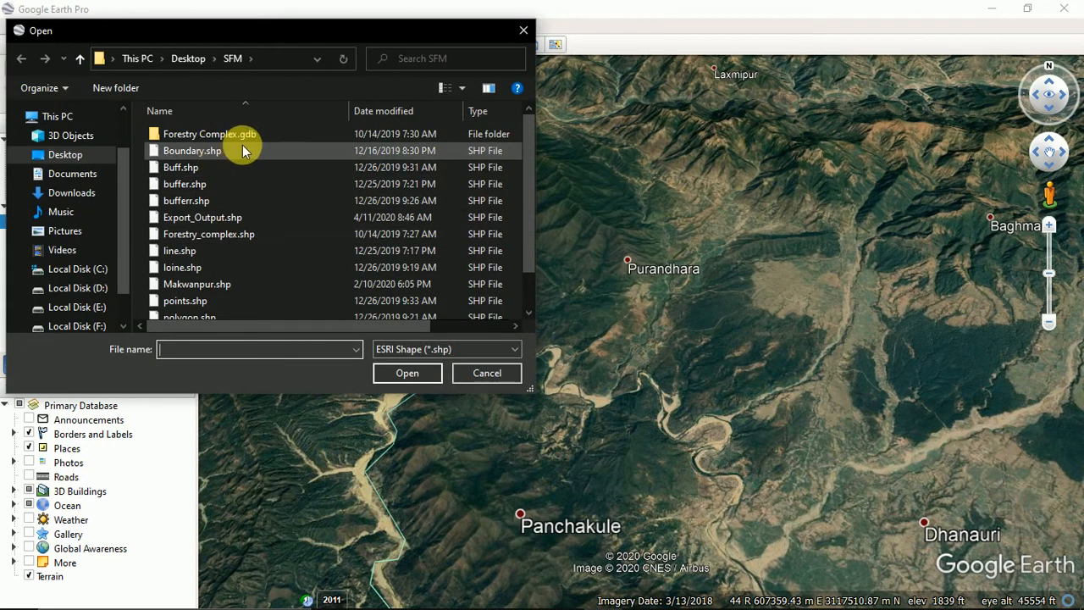
scroll(243, 198, "down", 1)
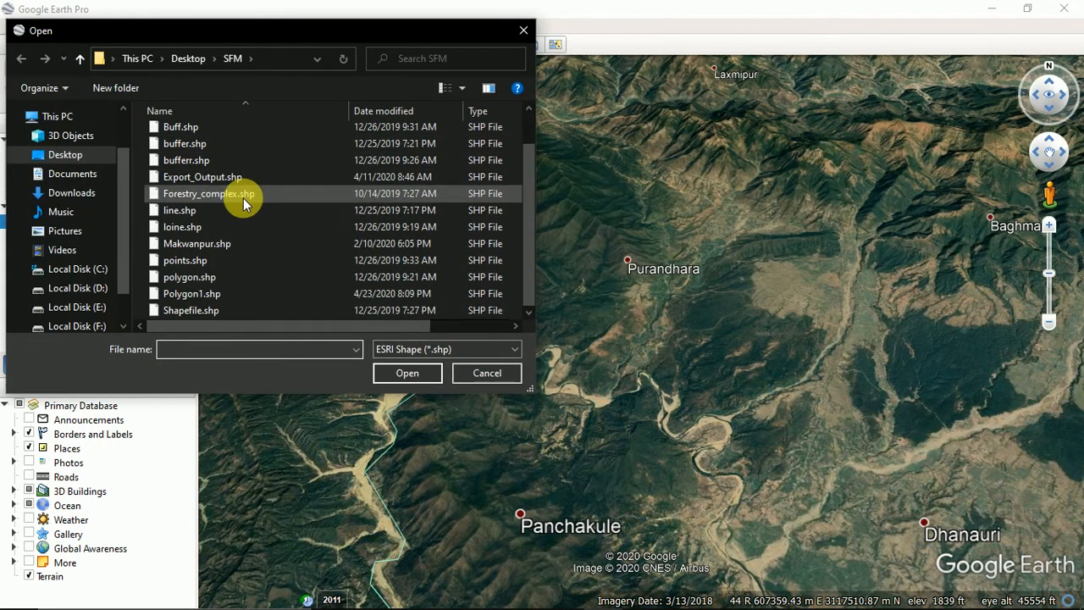
left_click(230, 295)
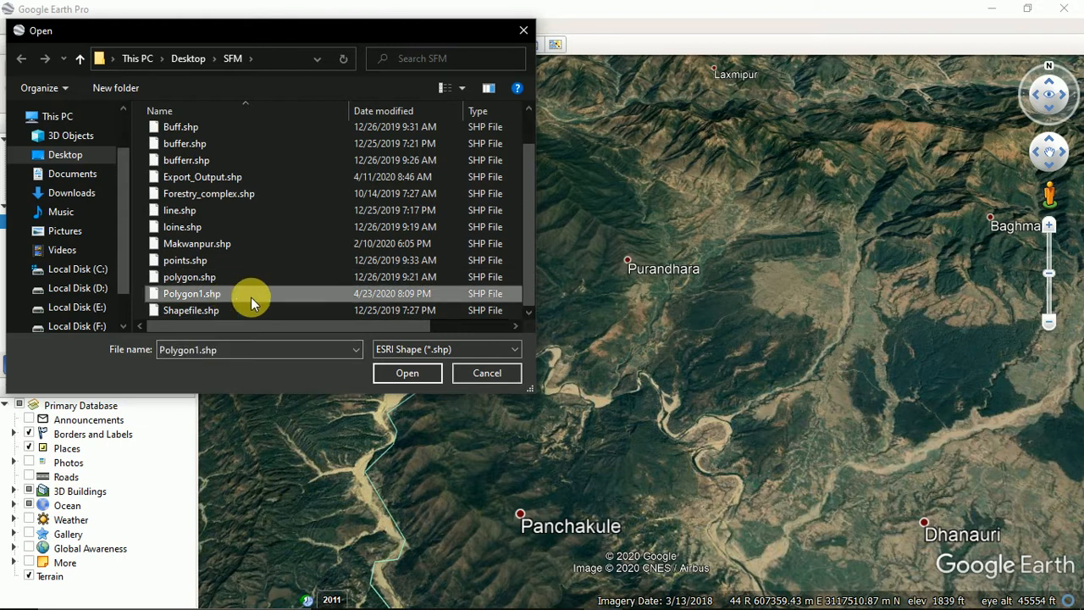
left_click(391, 373)
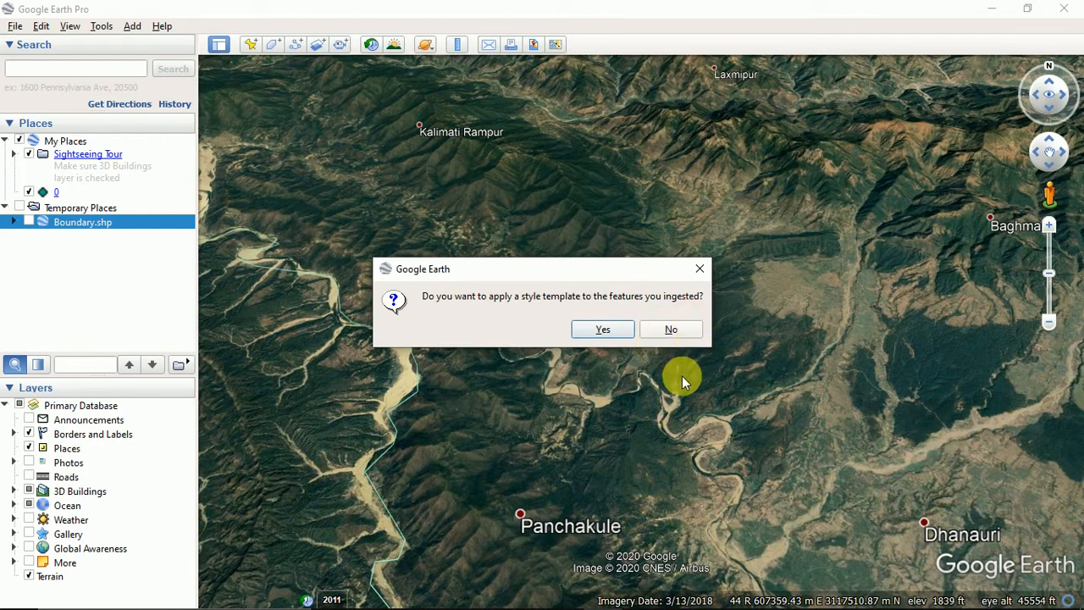
left_click(668, 331)
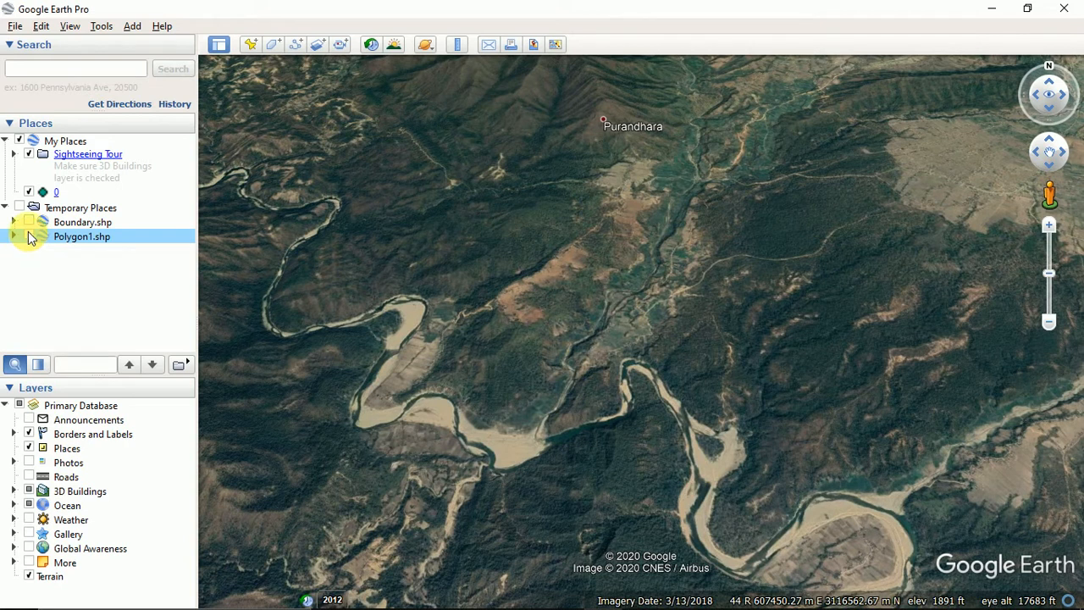
left_click(29, 236)
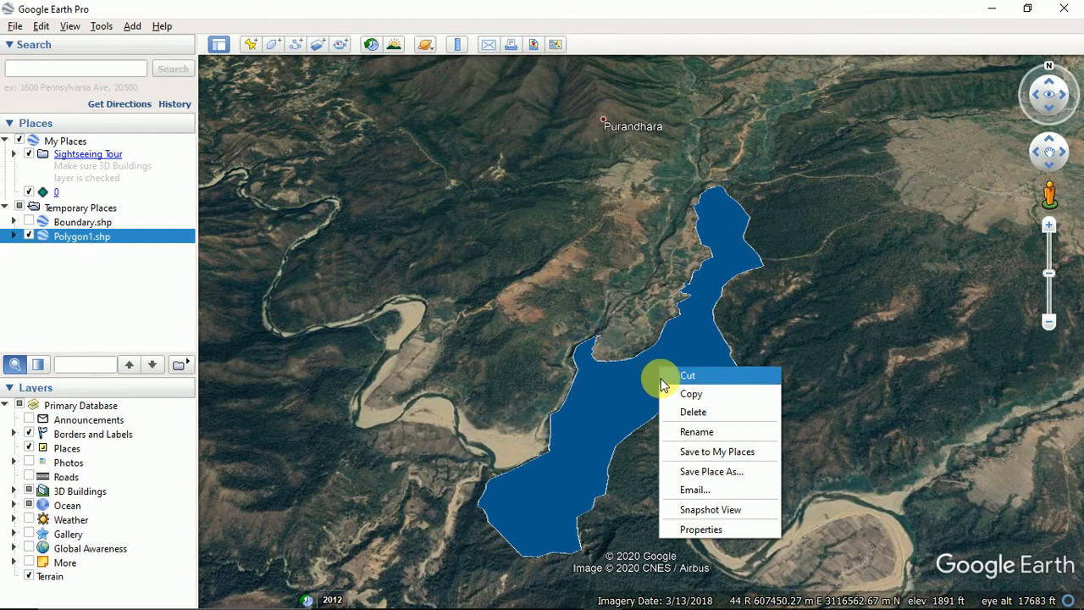
Set the area style of the imported forest polygon to Outlined.
left_click(701, 529)
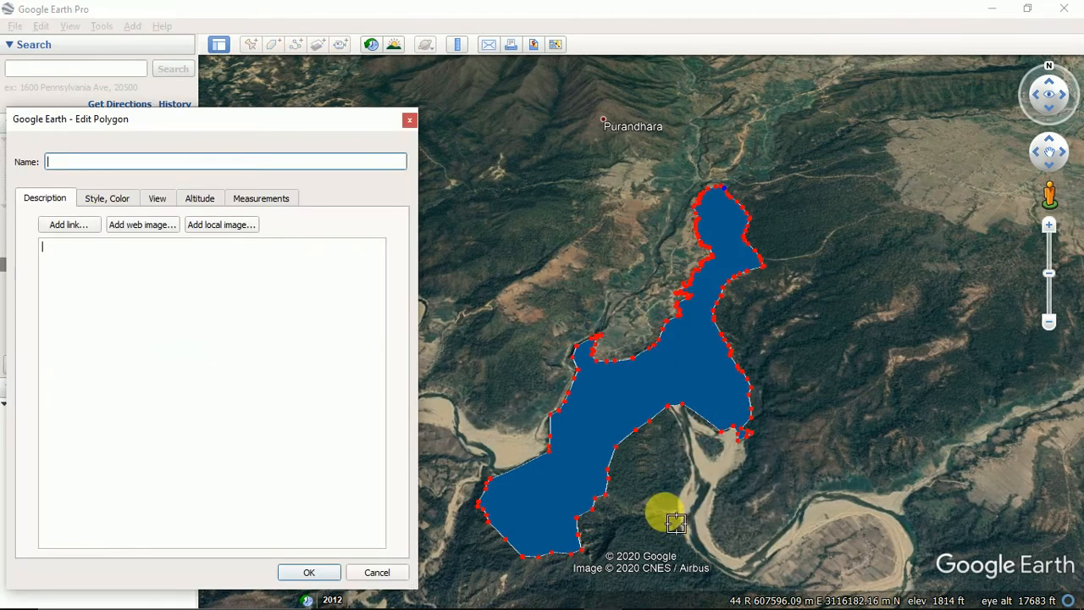
left_click(111, 197)
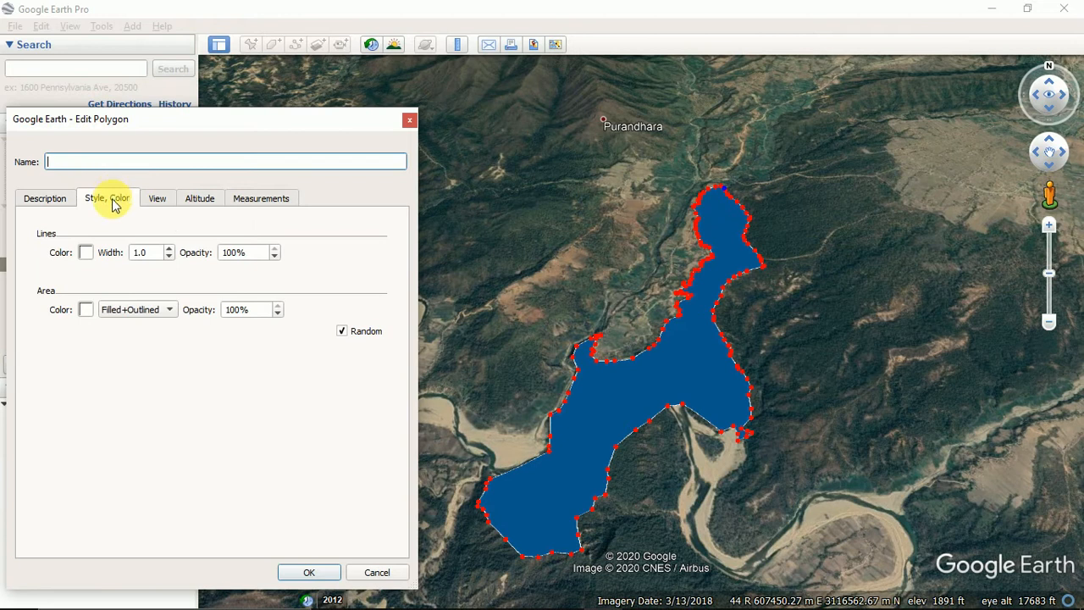
left_click(169, 312)
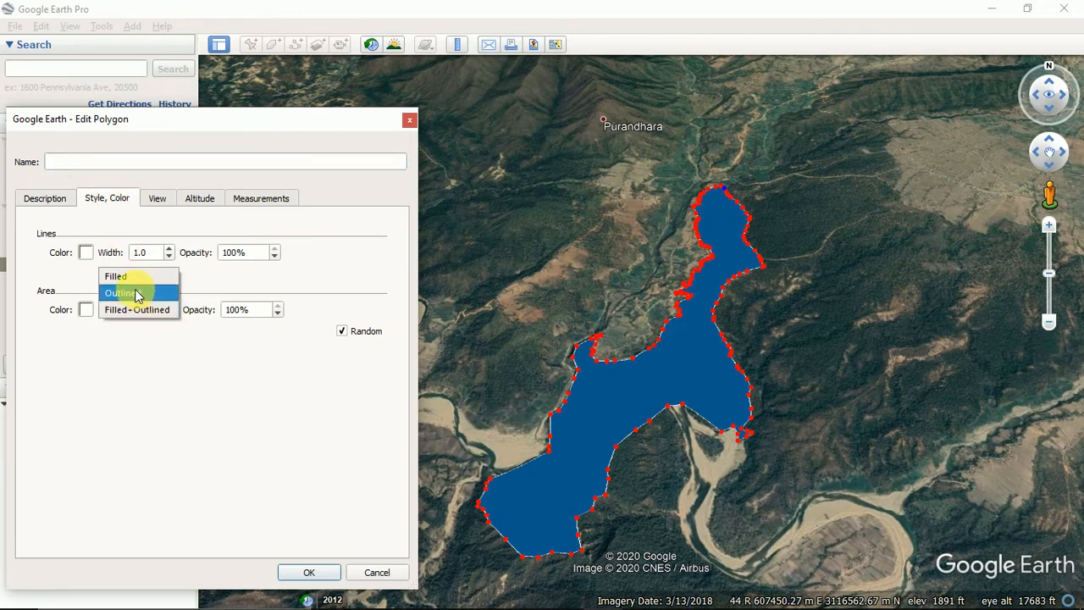
left_click(135, 293)
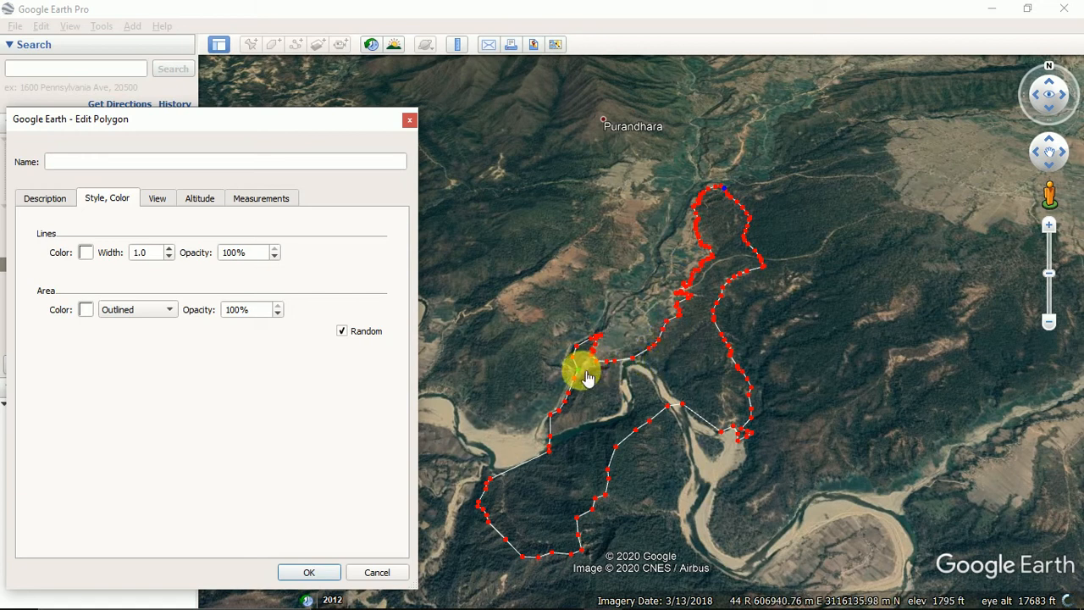
left_click(303, 574)
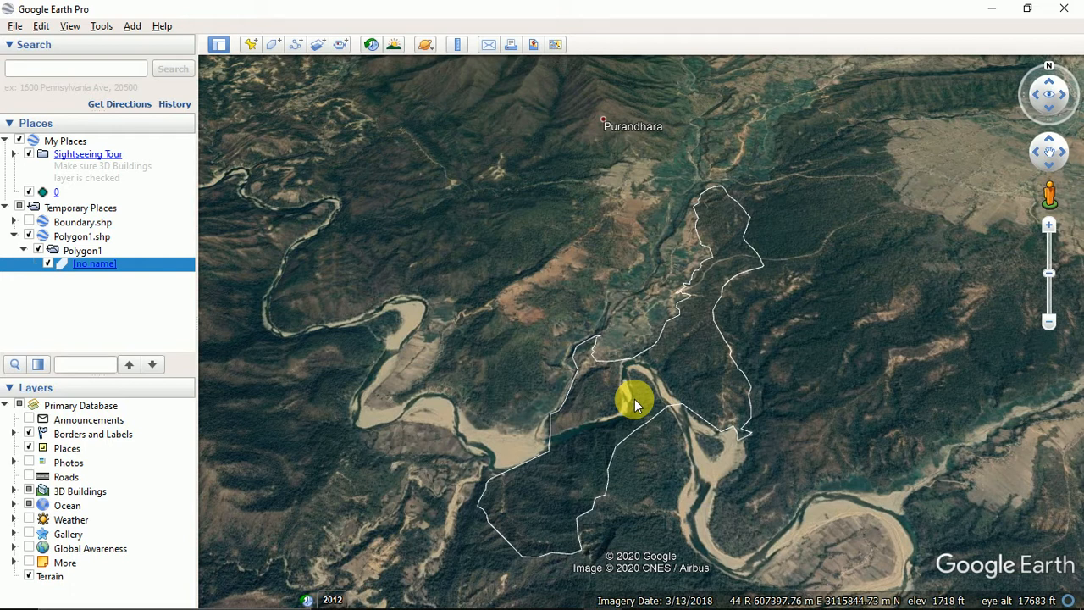
Switch to ArcMap and open the attribute table of the Polygon1 layer to check its area.
left_click(567, 598)
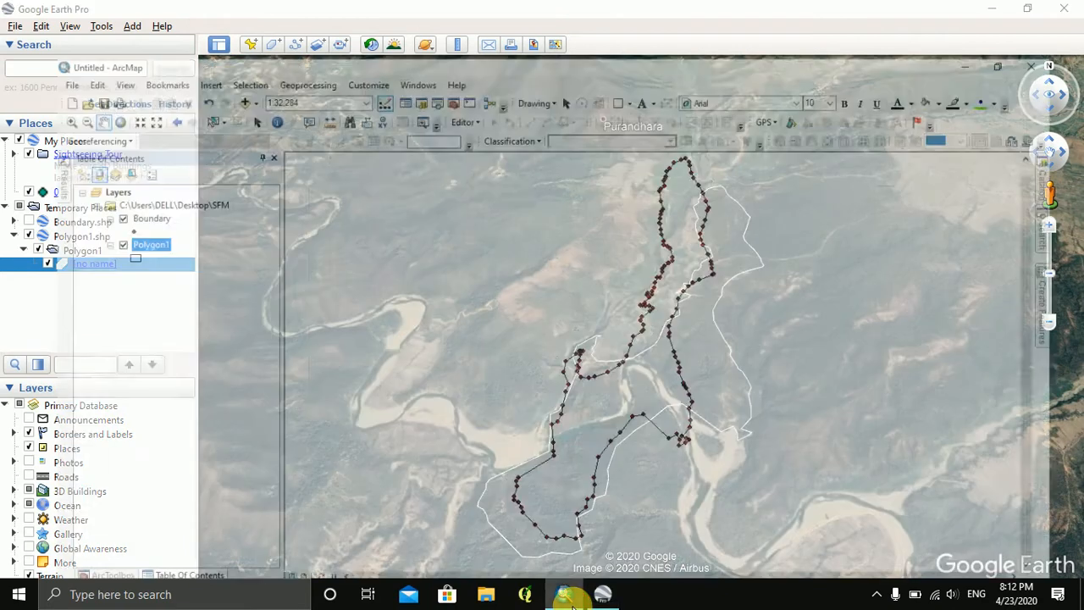
right_click(98, 203)
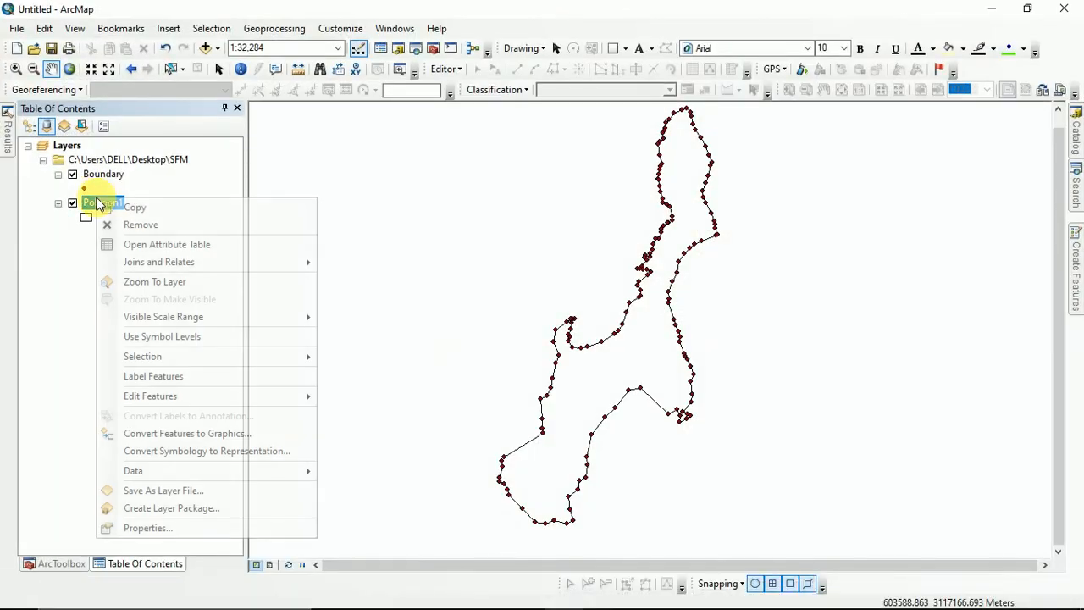
left_click(150, 244)
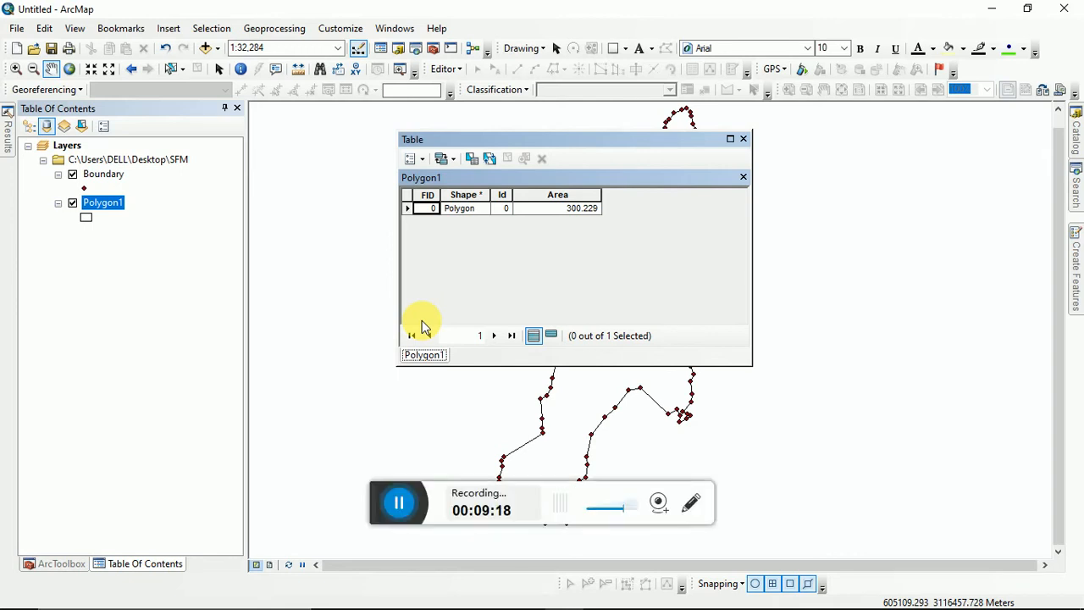
left_click(399, 502)
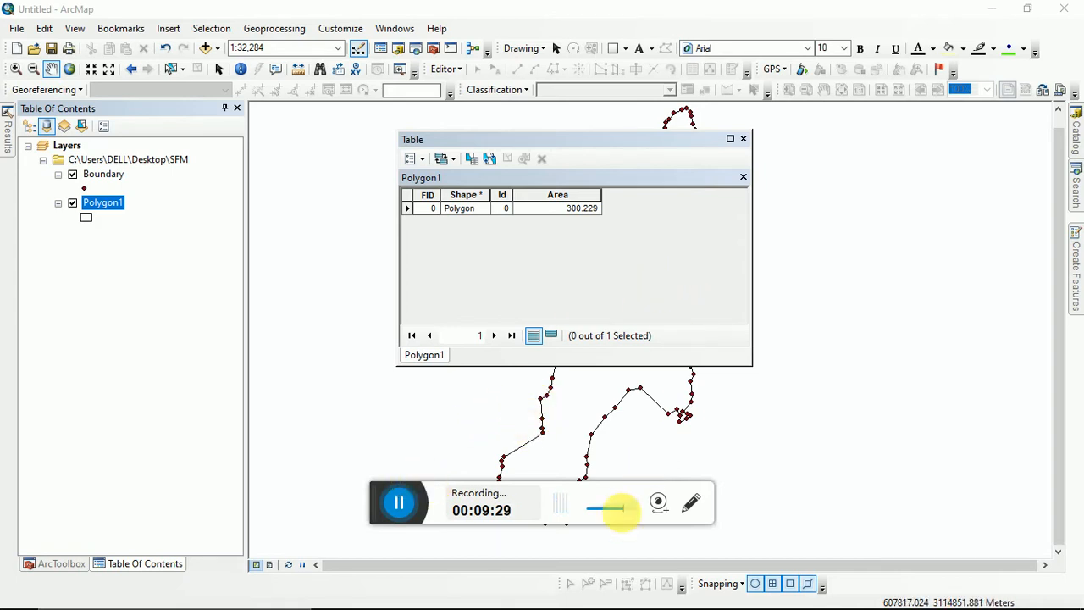
Switch to Google Earth Pro and examine the outlined forest boundary against the surrounding rivers and terrain.
mouse_move(618, 603)
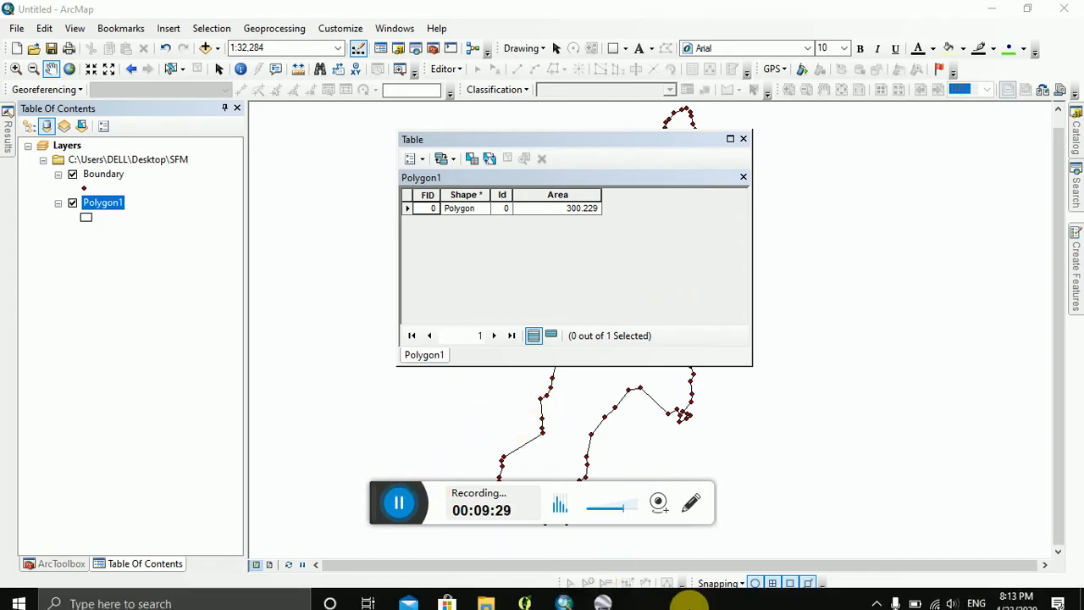
left_click(603, 593)
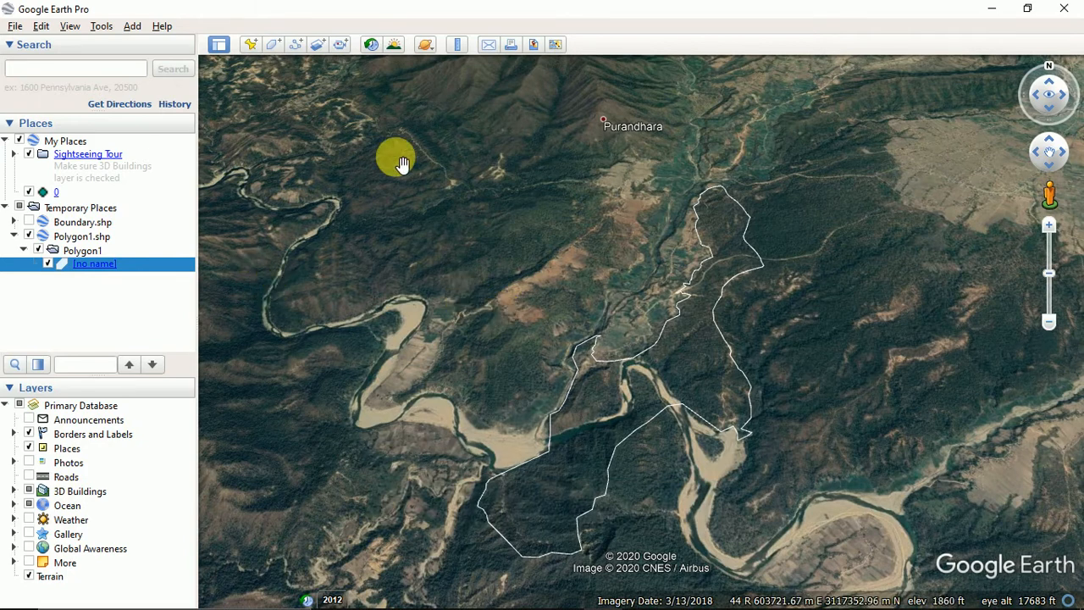
scroll(585, 410, "down", 3)
scroll(586, 409, "up", 3)
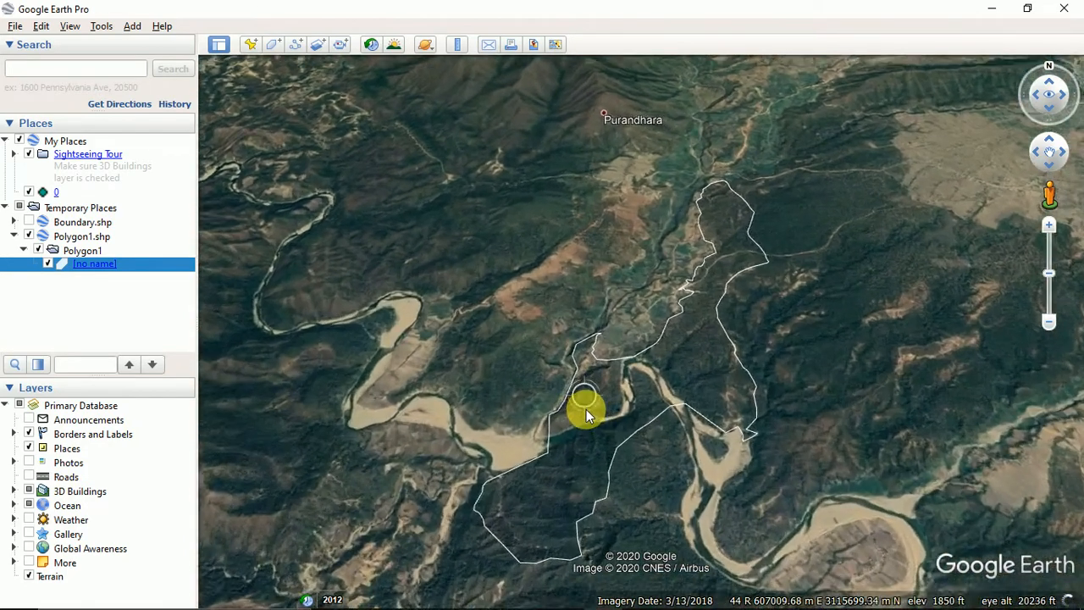
left_click_drag(600, 421, 584, 244)
scroll(596, 243, "up", 3)
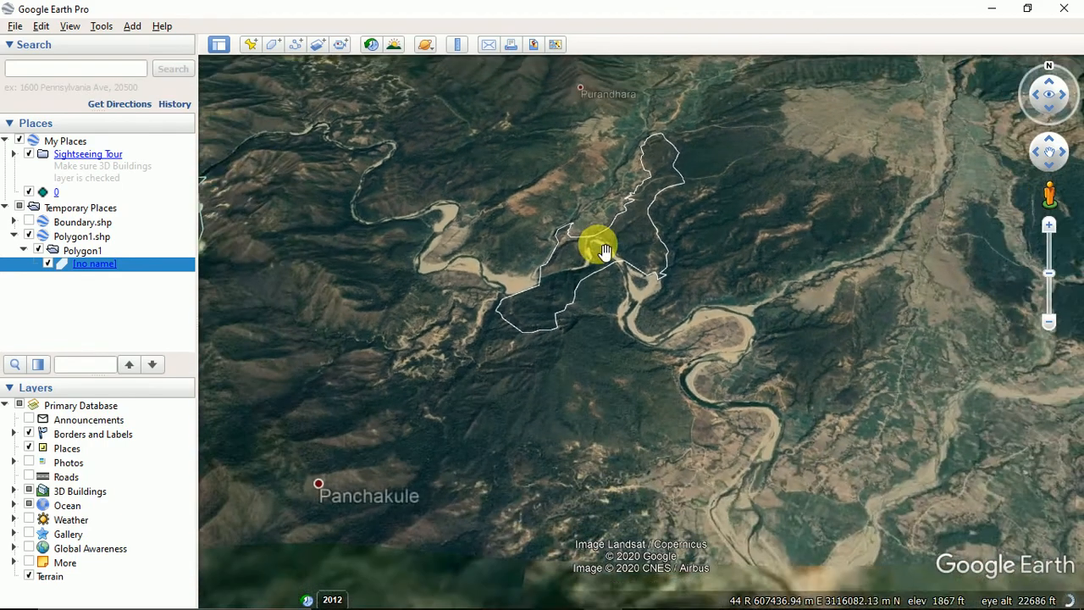
scroll(584, 279, "down", 2)
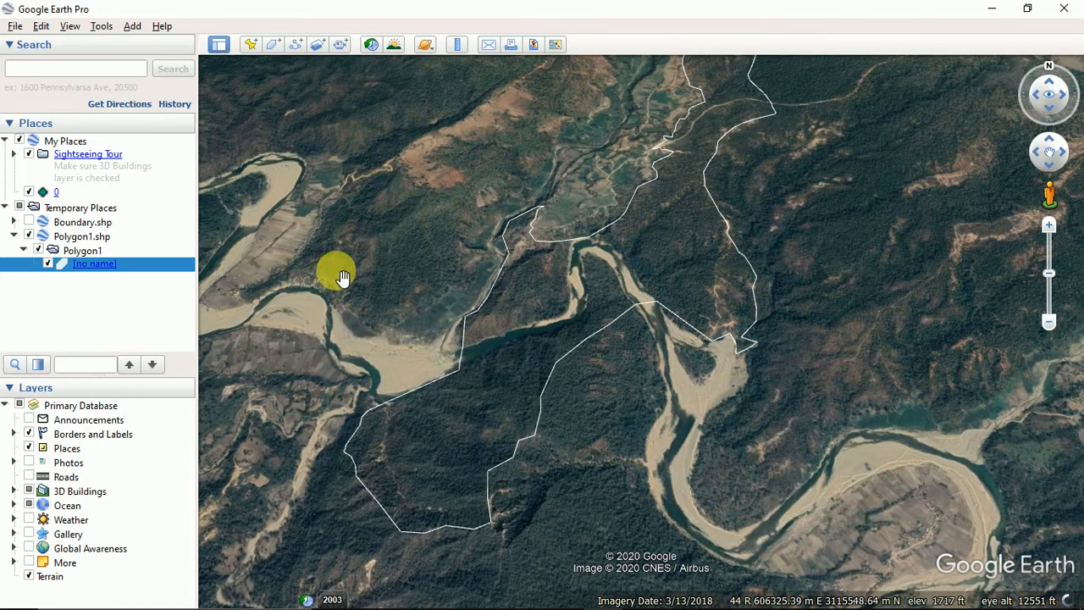
Add a new placemark and reposition its pin from the river onto the forest inside the boundary's southern lobe.
left_click(250, 45)
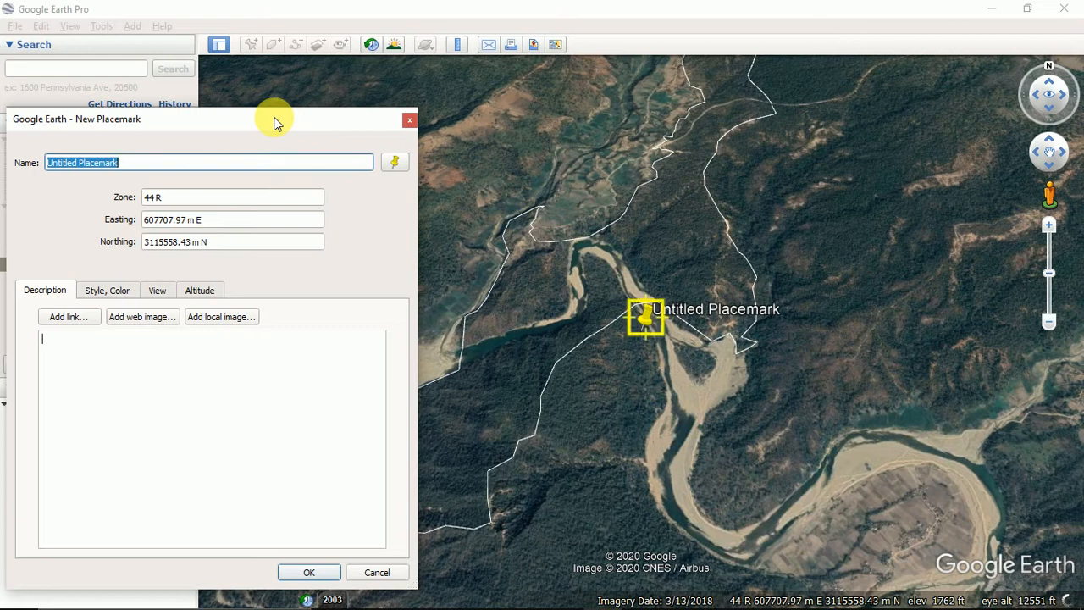
left_click_drag(273, 123, 929, 518)
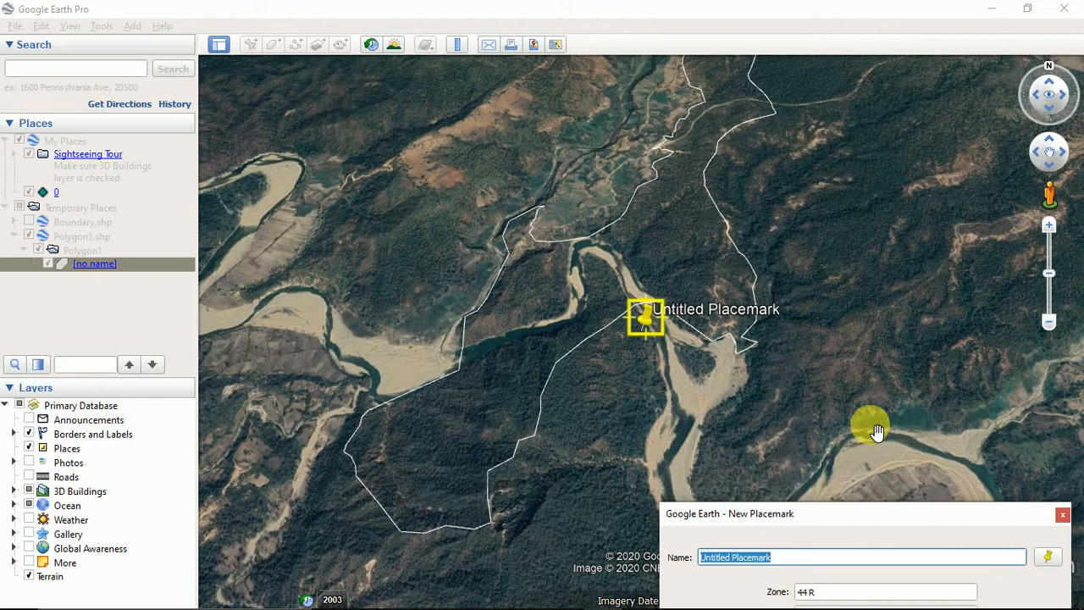
left_click(644, 324)
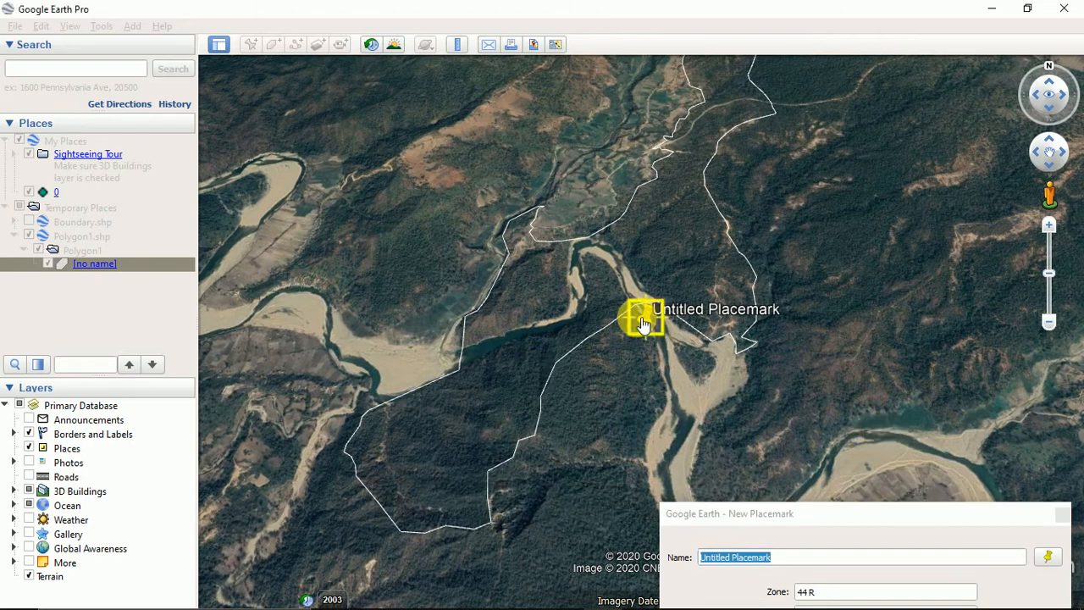
left_click_drag(644, 324, 445, 455)
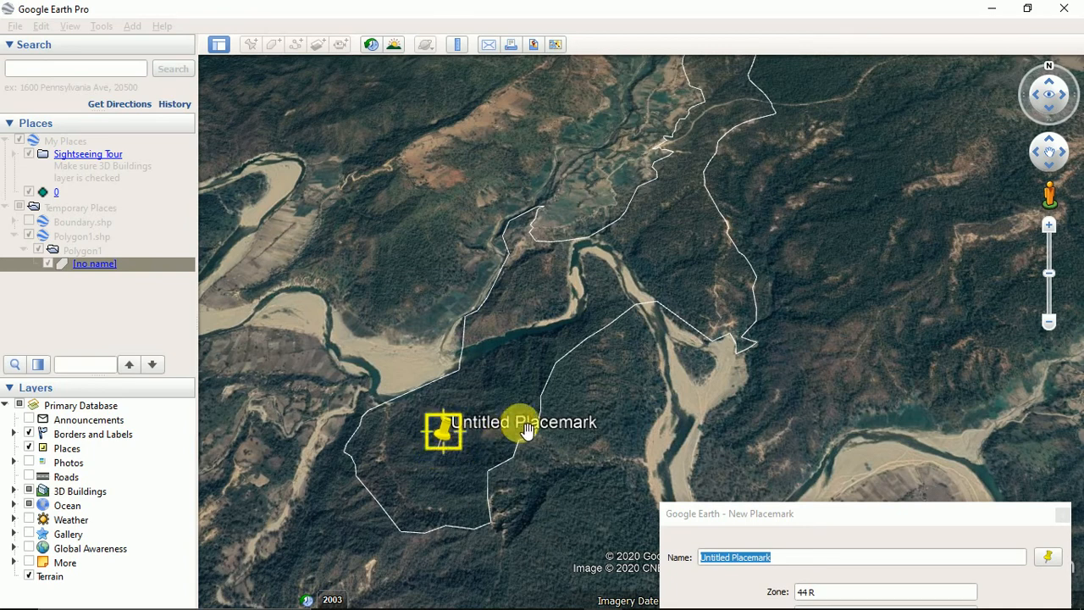
scroll(525, 430, "up", 3)
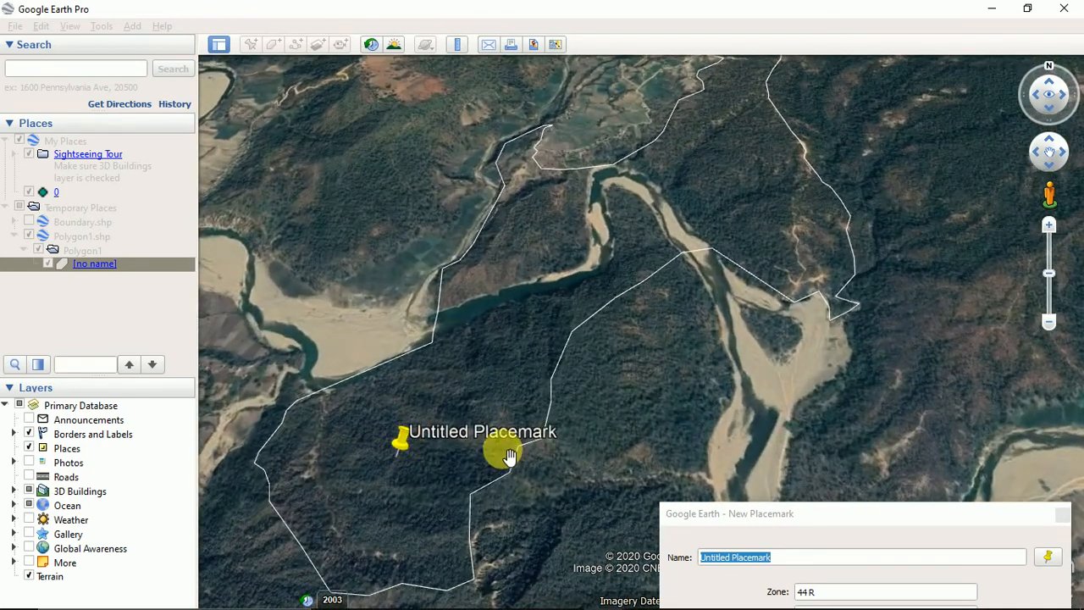
left_click_drag(467, 404, 512, 366)
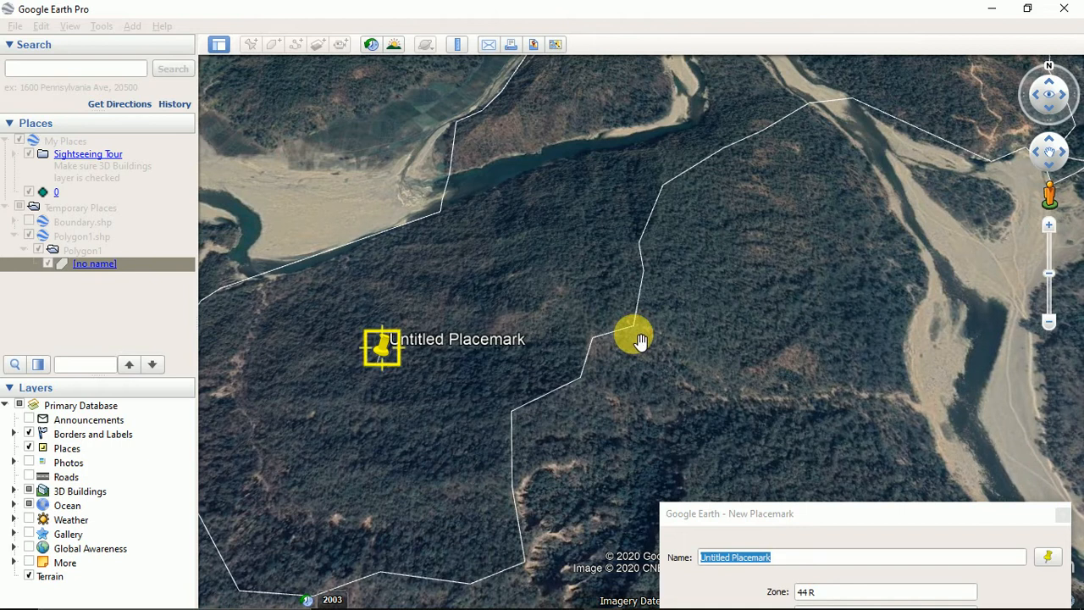
left_click_drag(397, 366, 640, 330)
left_click(623, 343)
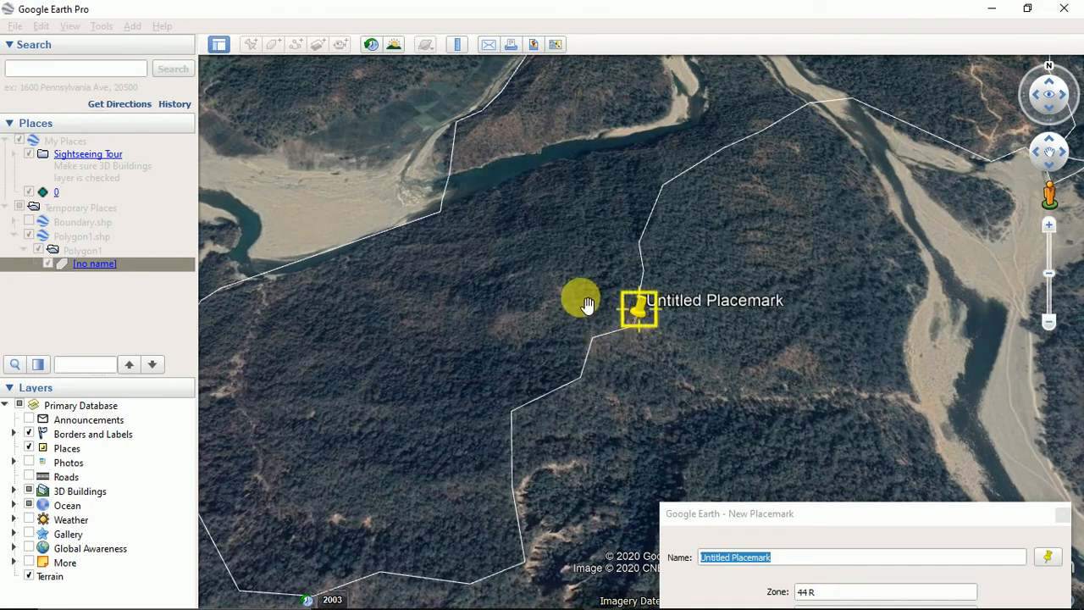
left_click_drag(638, 310, 556, 280)
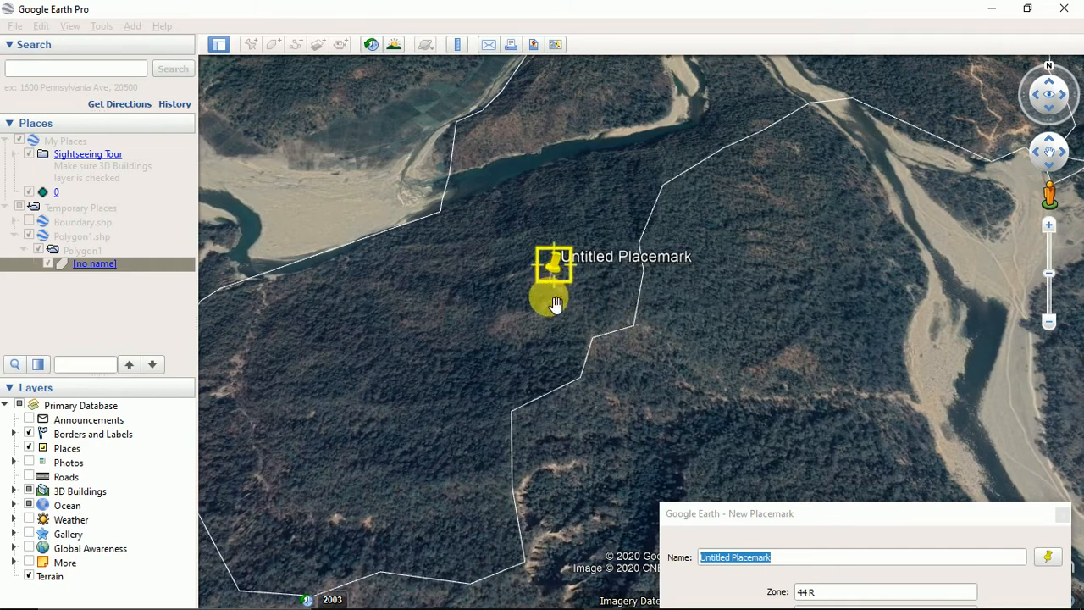
Move the placemark to the southwestern part of the outlined forest, name it Block1 and save it.
left_click_drag(769, 514, 858, 332)
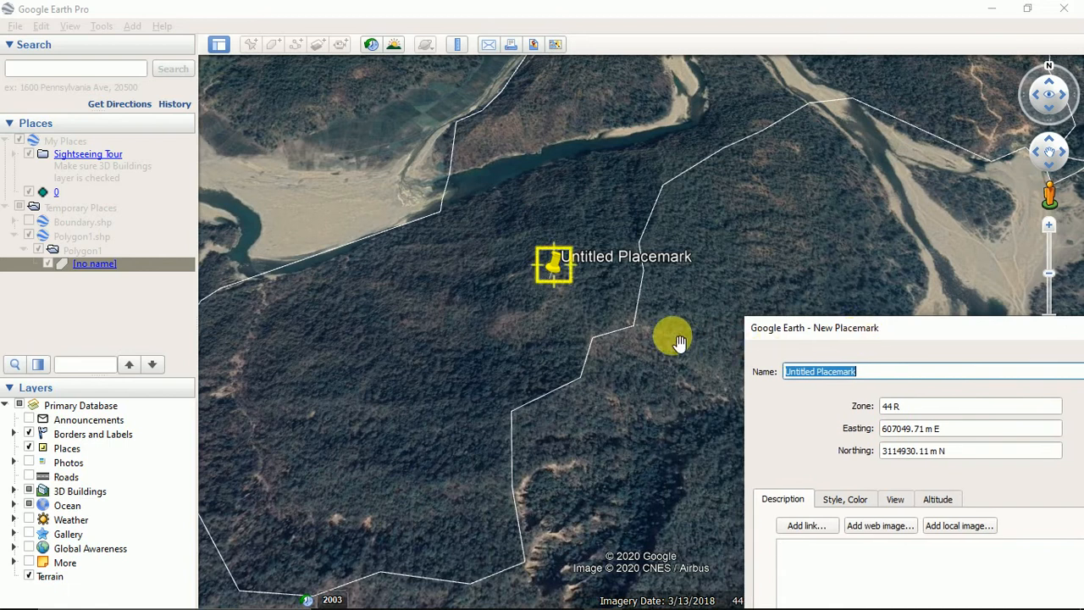
left_click(643, 335)
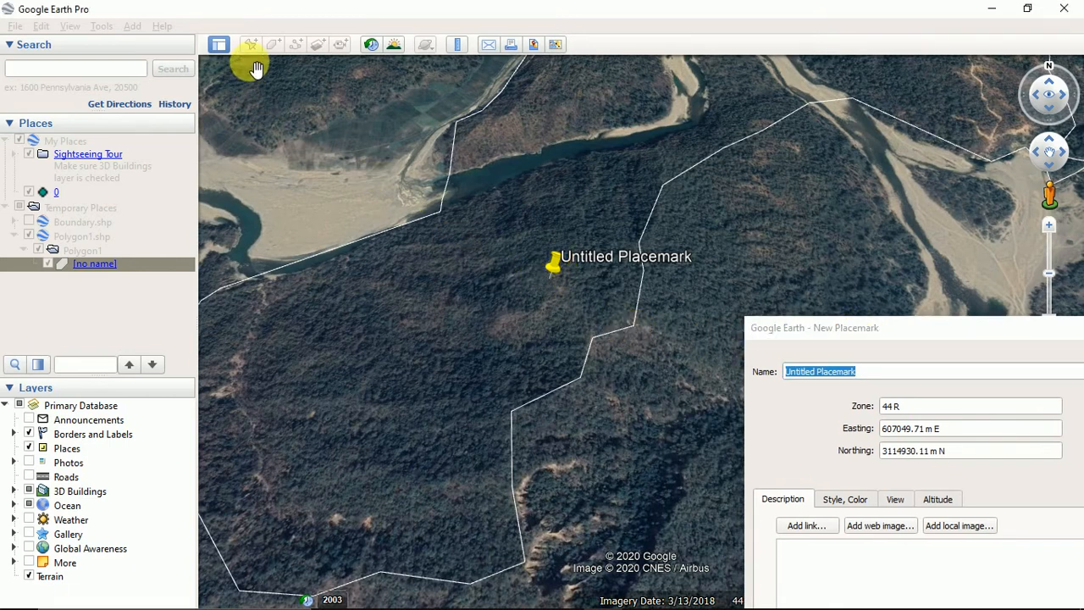
left_click(854, 332)
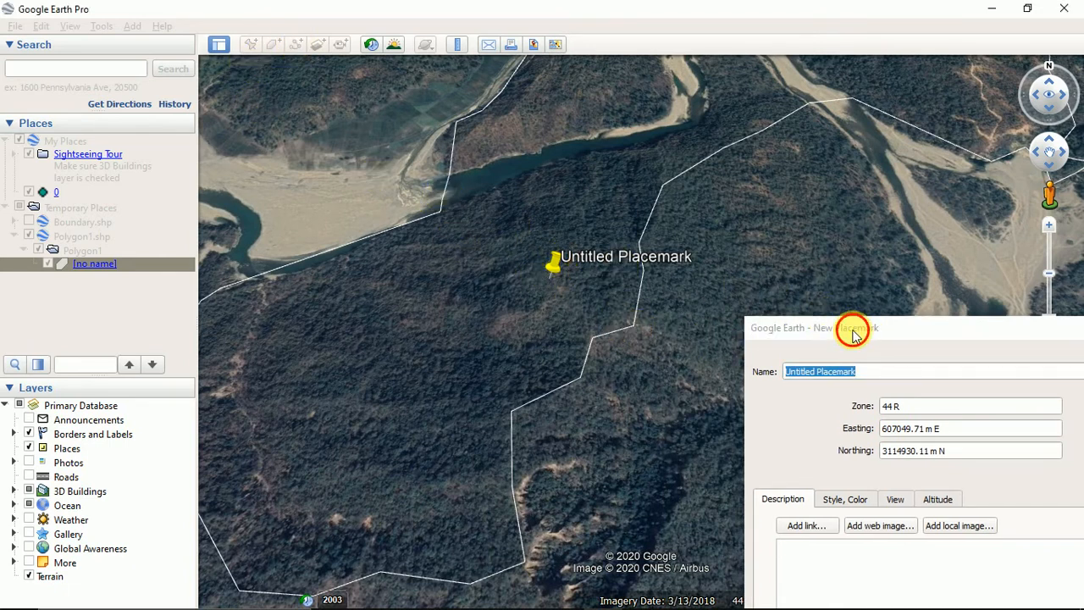
left_click_drag(854, 332, 787, 101)
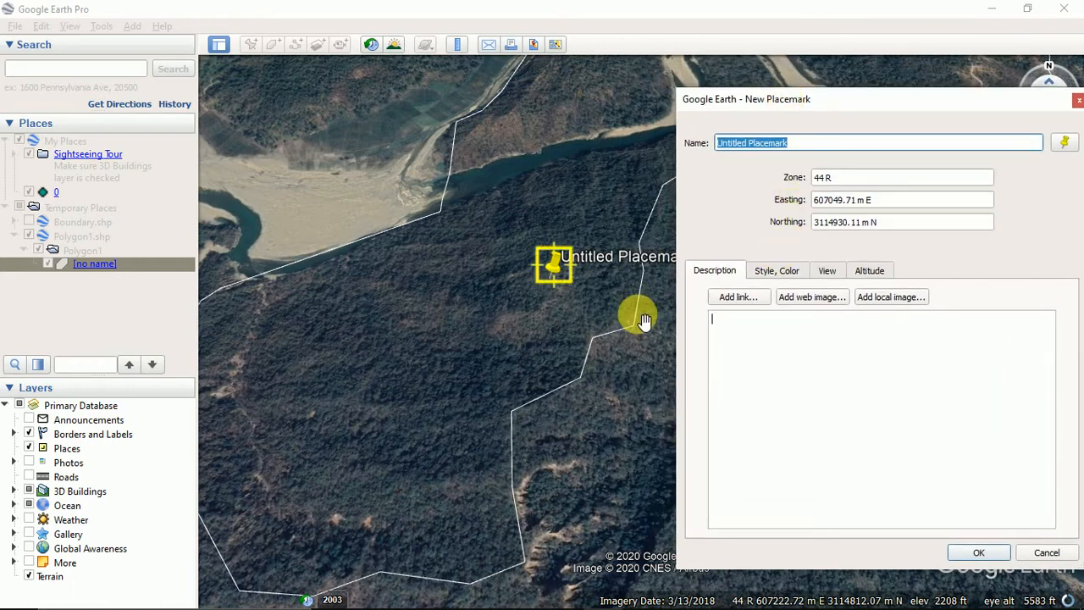
left_click_drag(552, 267, 303, 452)
left_click_drag(795, 146, 707, 159)
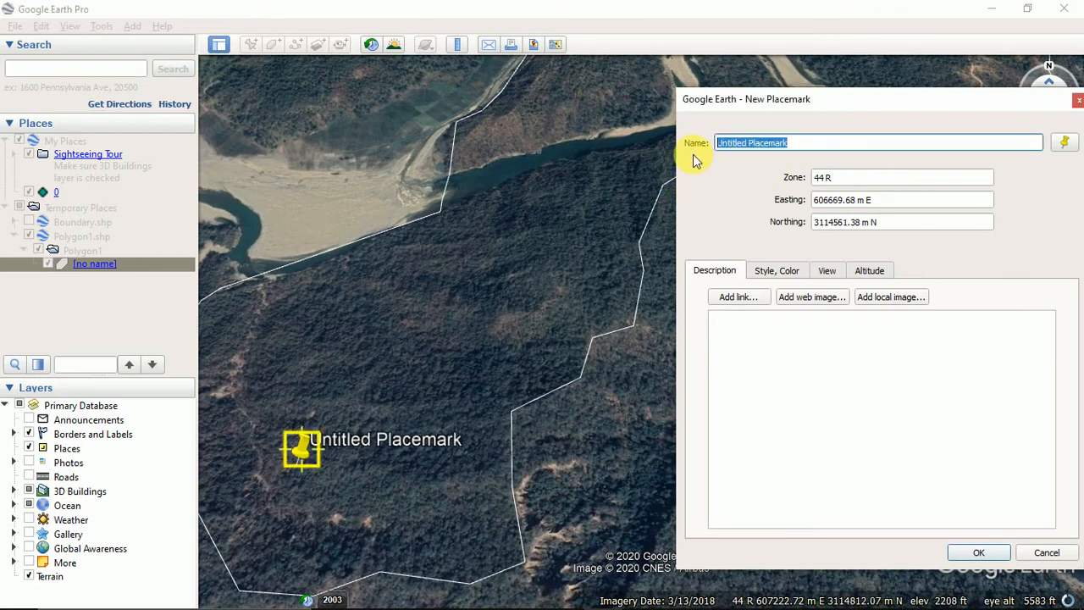
type("Blo")
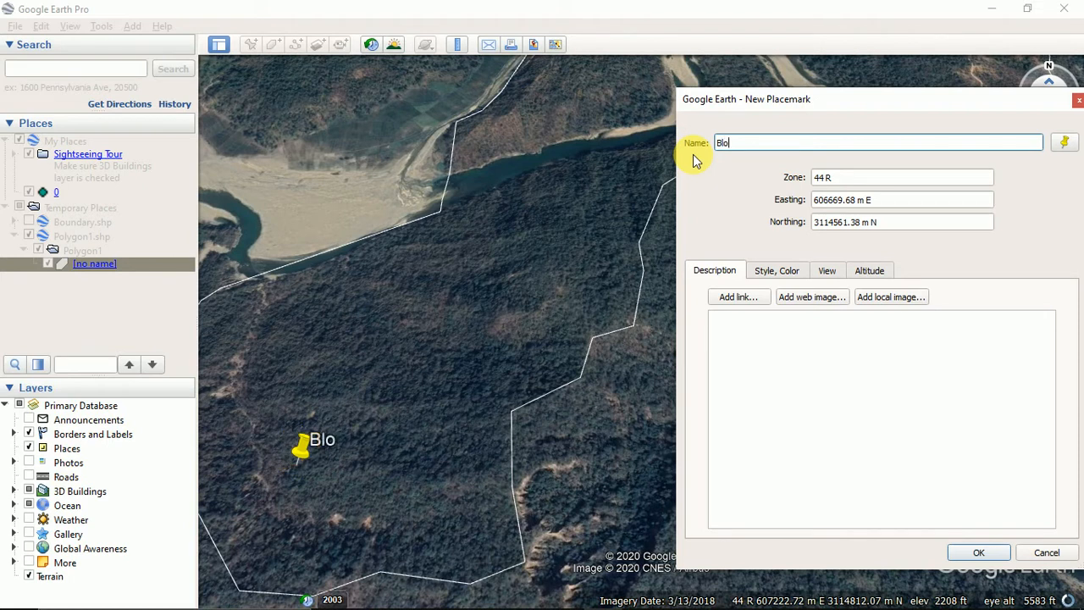
type("ck1")
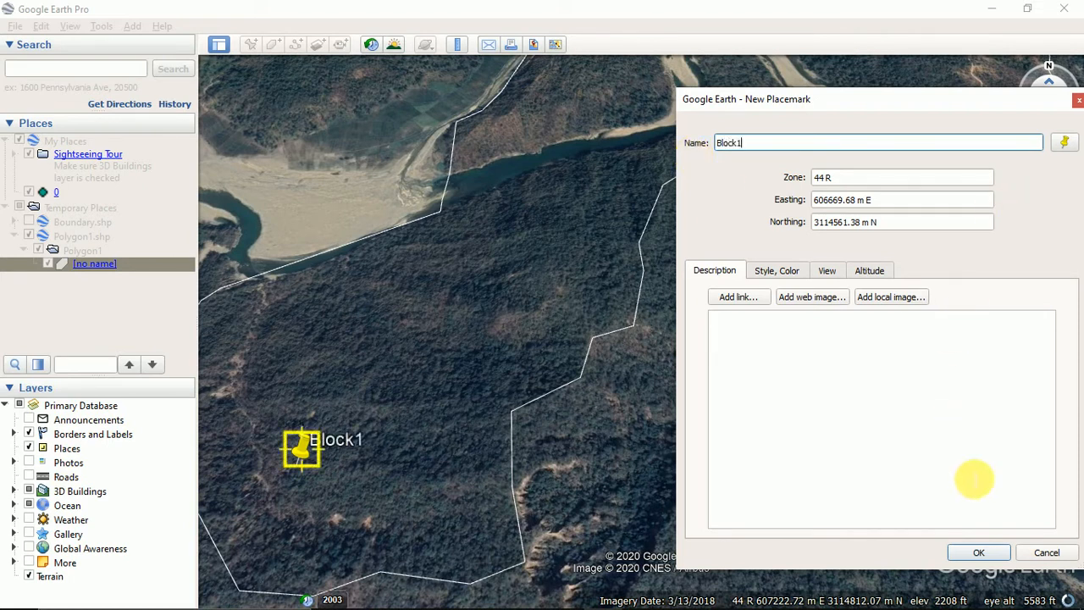
left_click(974, 553)
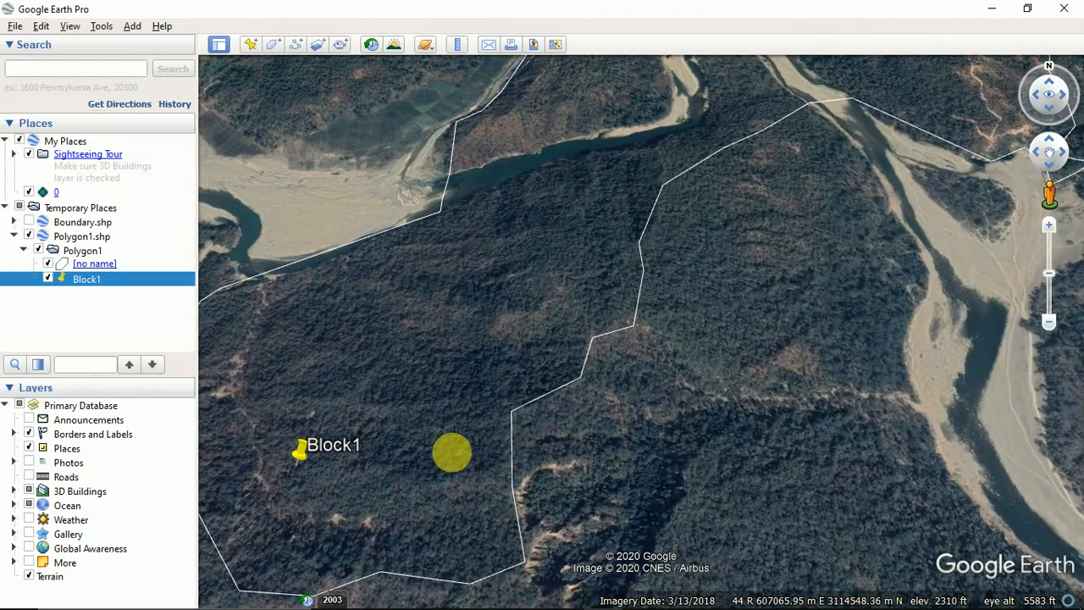
Check the Block1 placemark's label and icon style settings, cancel the edit and remove the placemark.
right_click(302, 450)
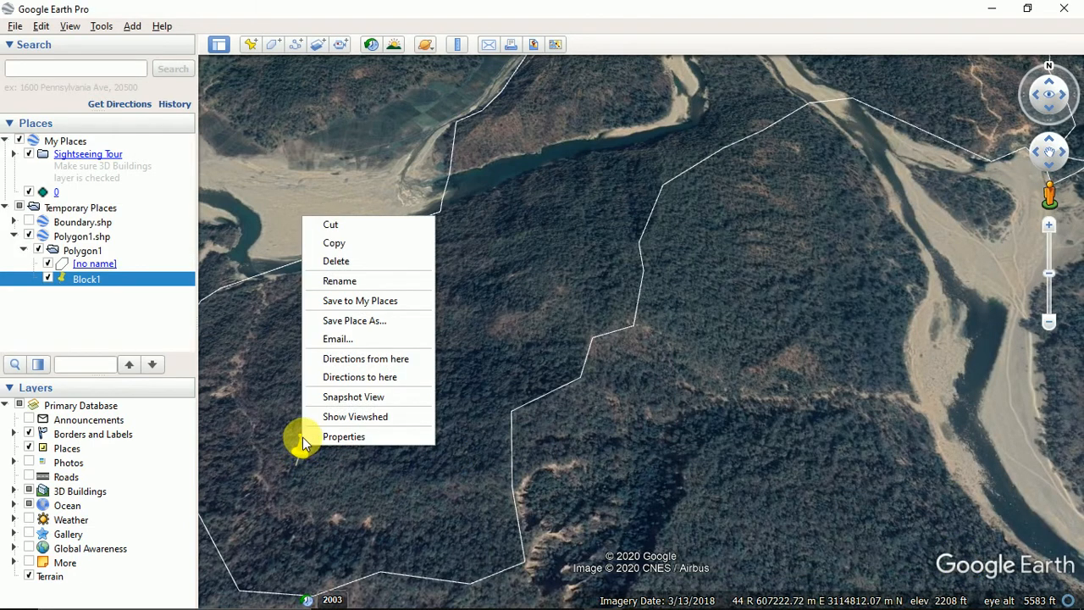
left_click(310, 436)
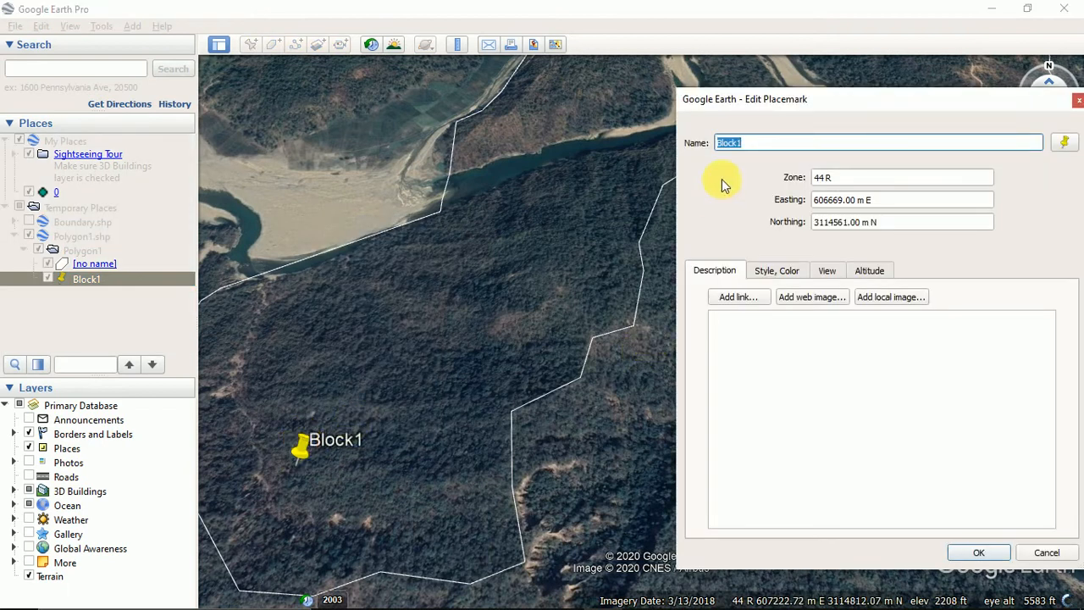
left_click_drag(842, 103, 872, 109)
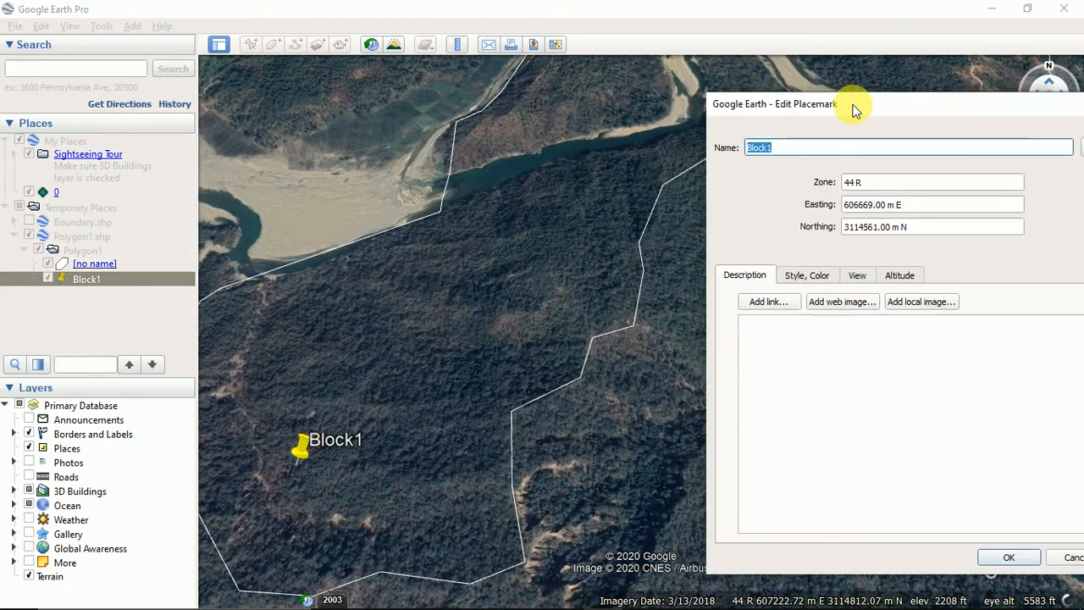
left_click(806, 278)
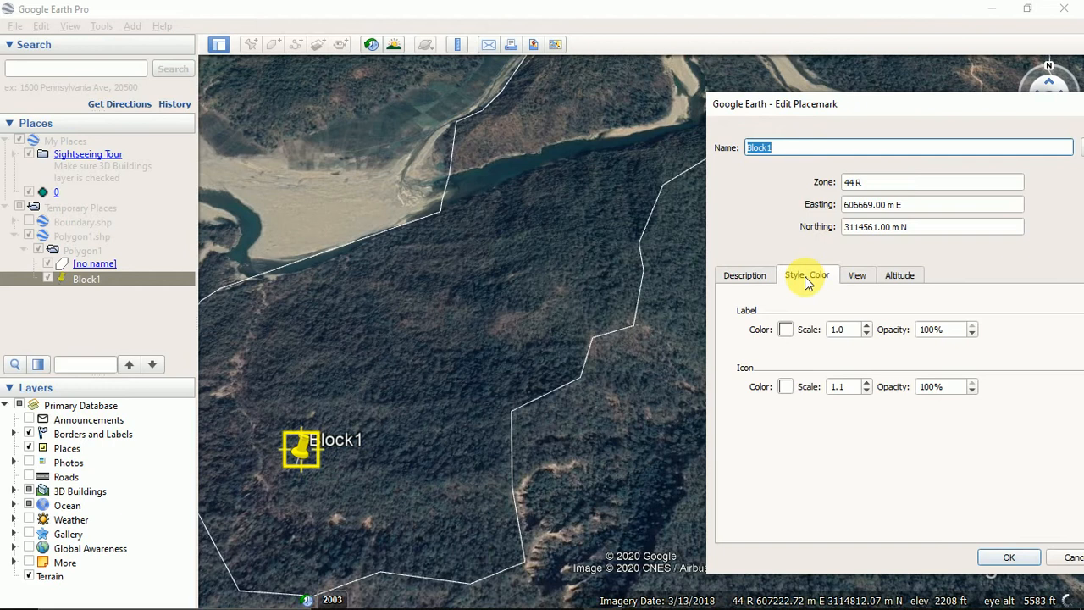
left_click(365, 278)
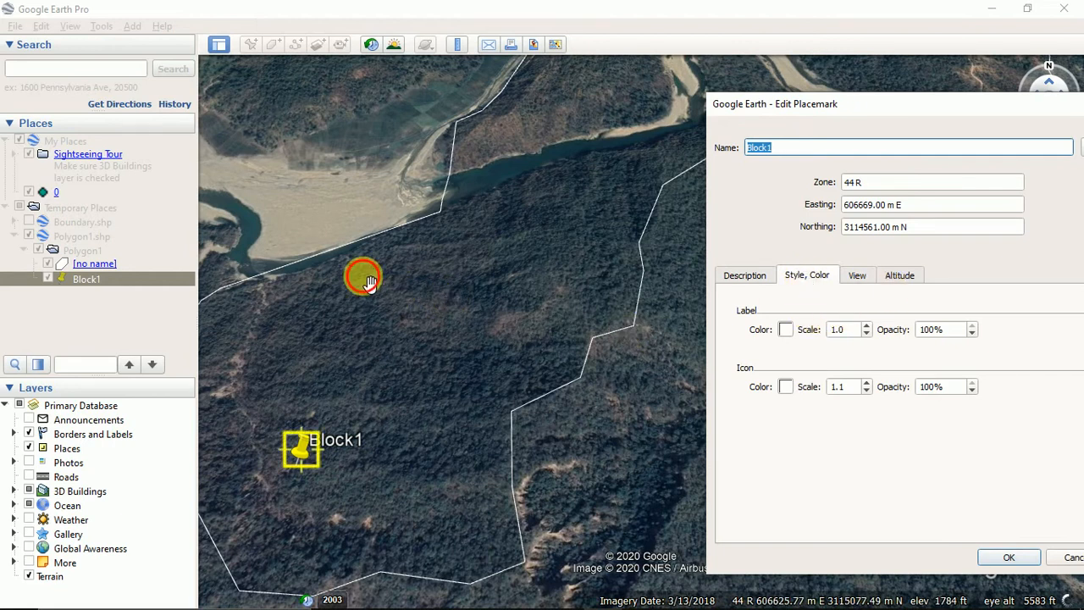
left_click_drag(961, 98, 826, 79)
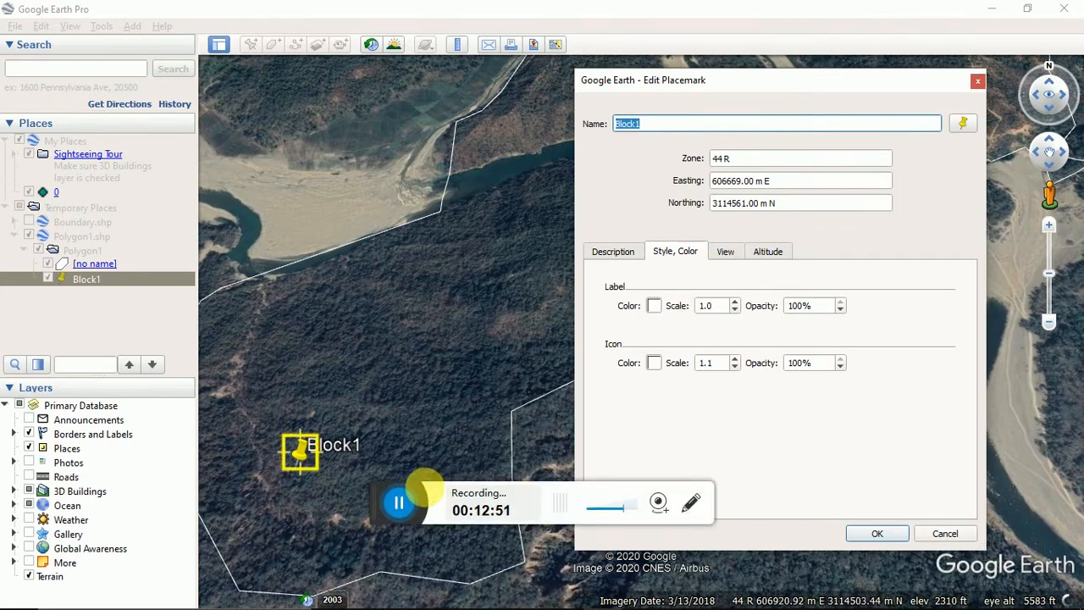
key("Escape")
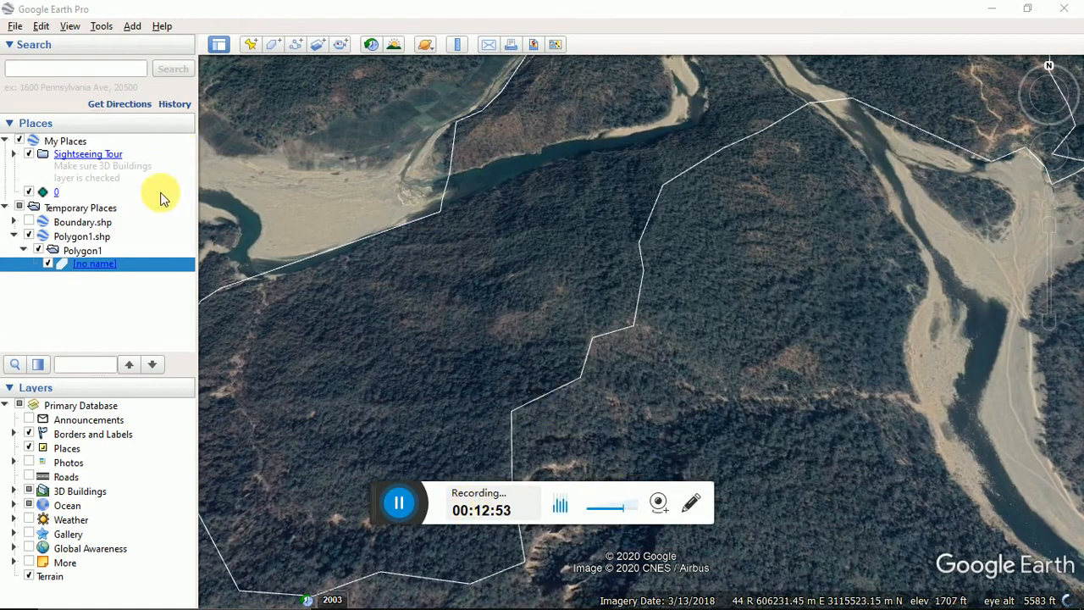
Begin a new polygon and place its first vertex on the boundary corner along the southern lobe's eastern edge.
left_click(274, 45)
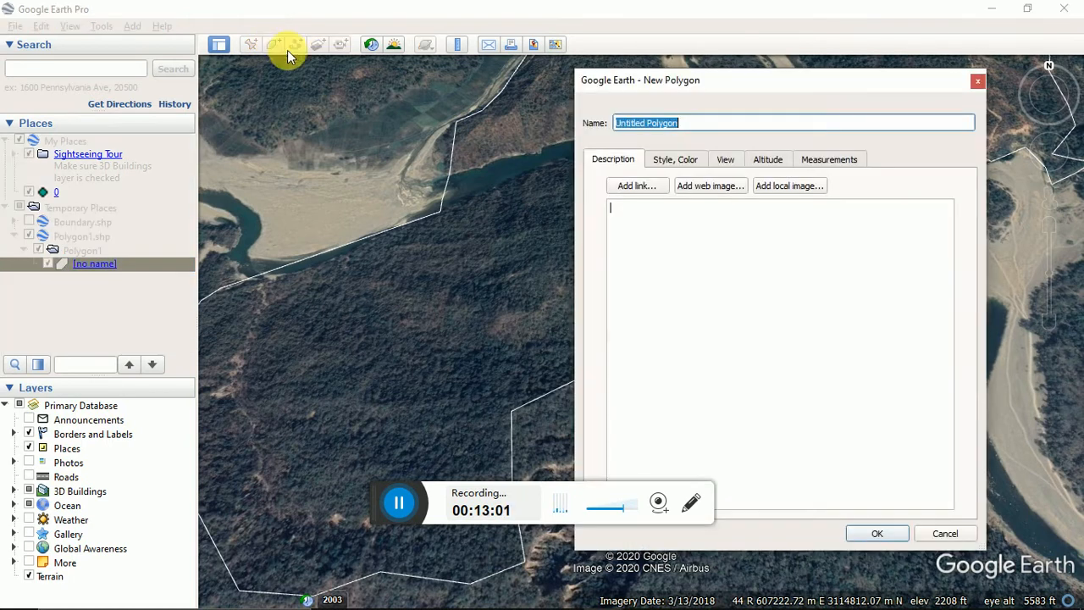
left_click_drag(737, 85, 881, 97)
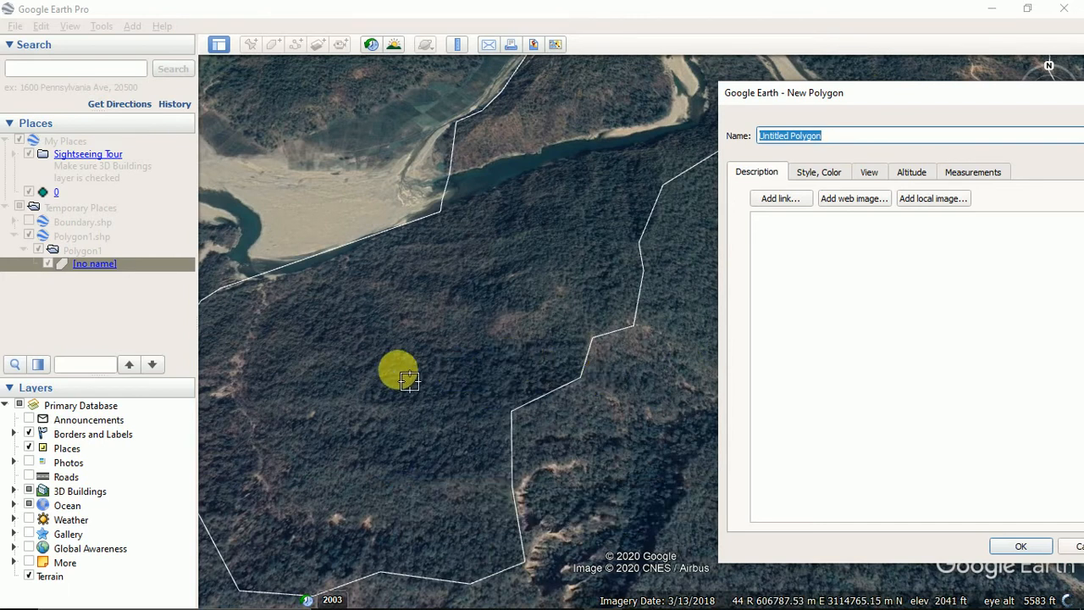
left_click(581, 377)
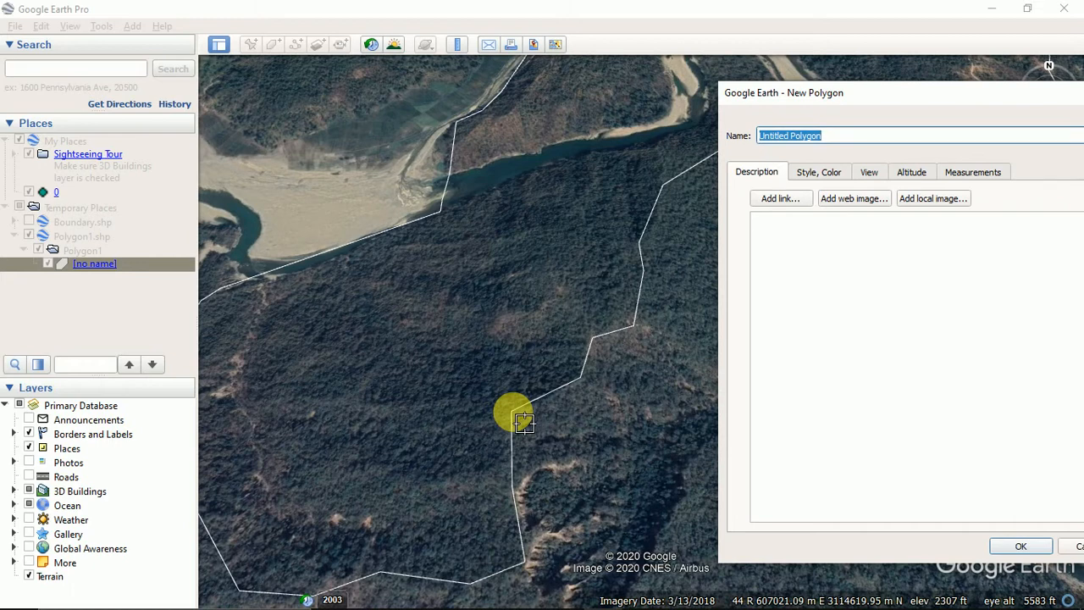
scroll(524, 422, "up", 5)
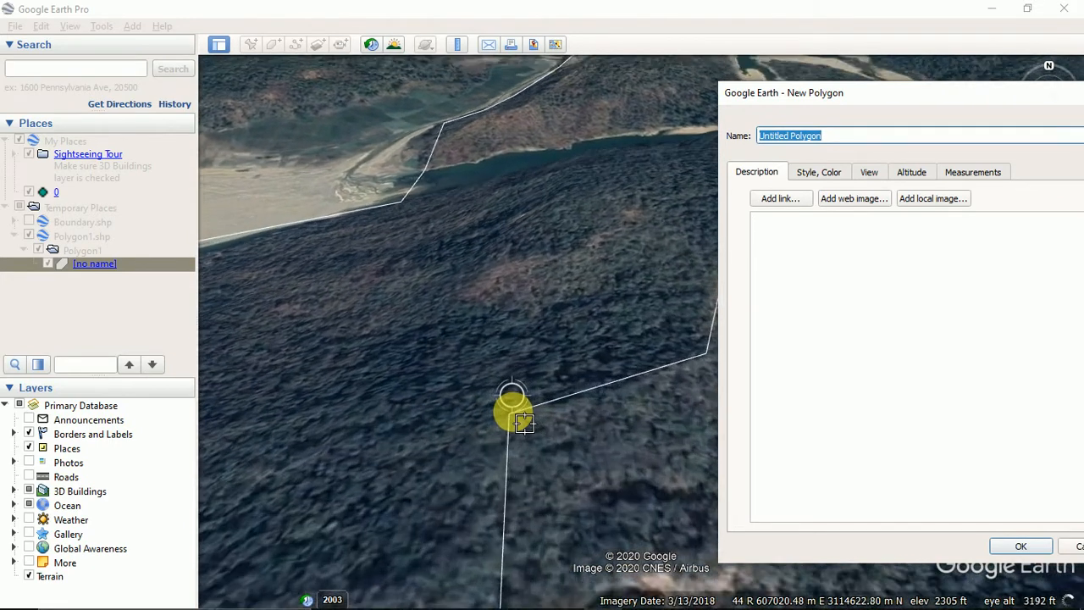
scroll(501, 415, "up", 2)
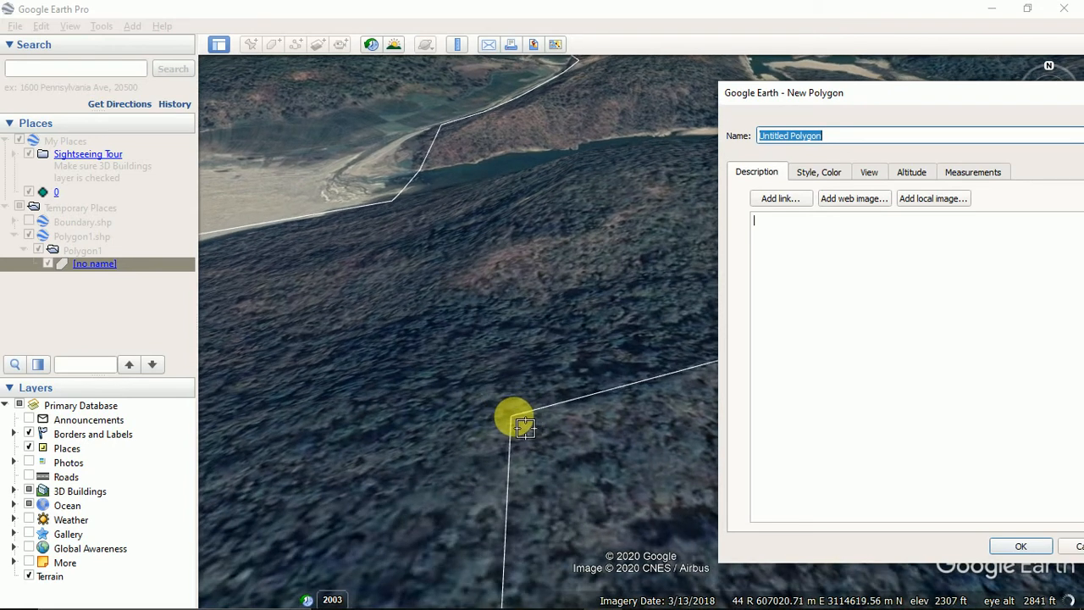
left_click(511, 415)
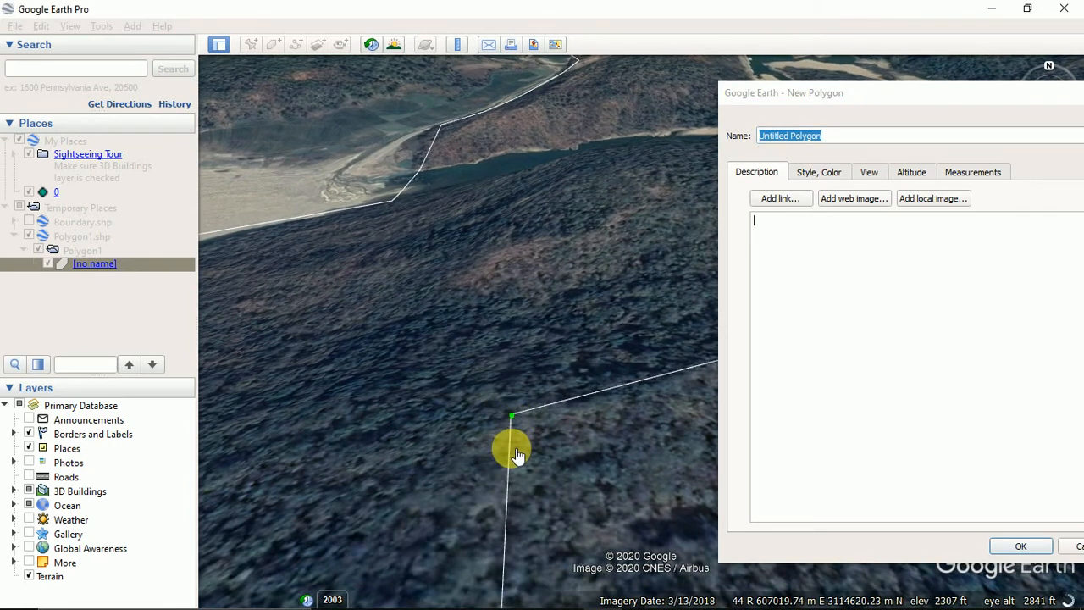
Extend the new polygon down the southern lobe's eastern edge to the boundary's southeastern corner.
scroll(518, 465, "down", 3)
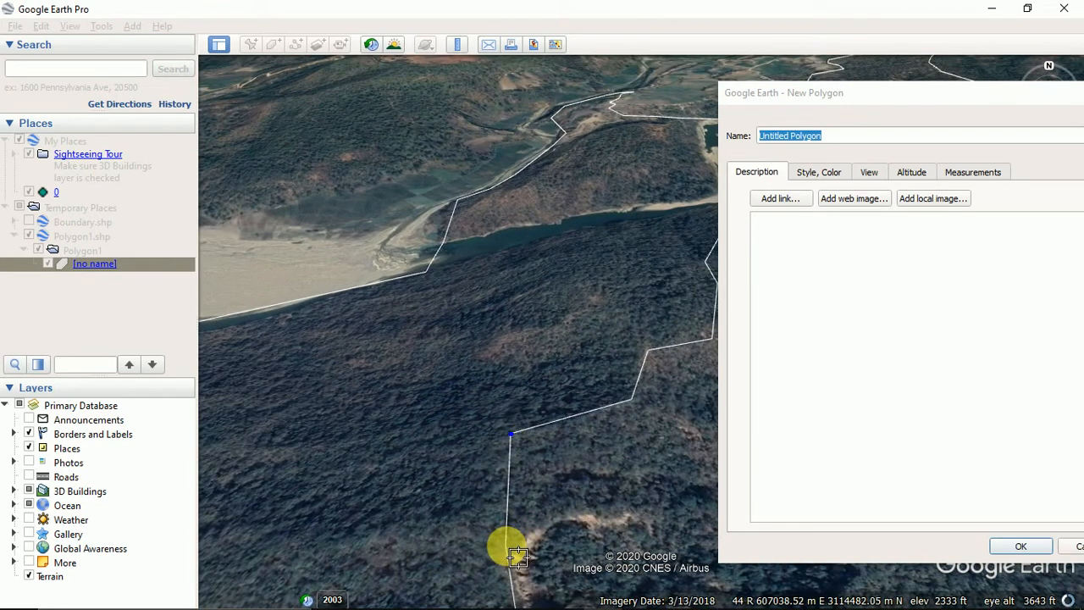
scroll(515, 528, "down", 3)
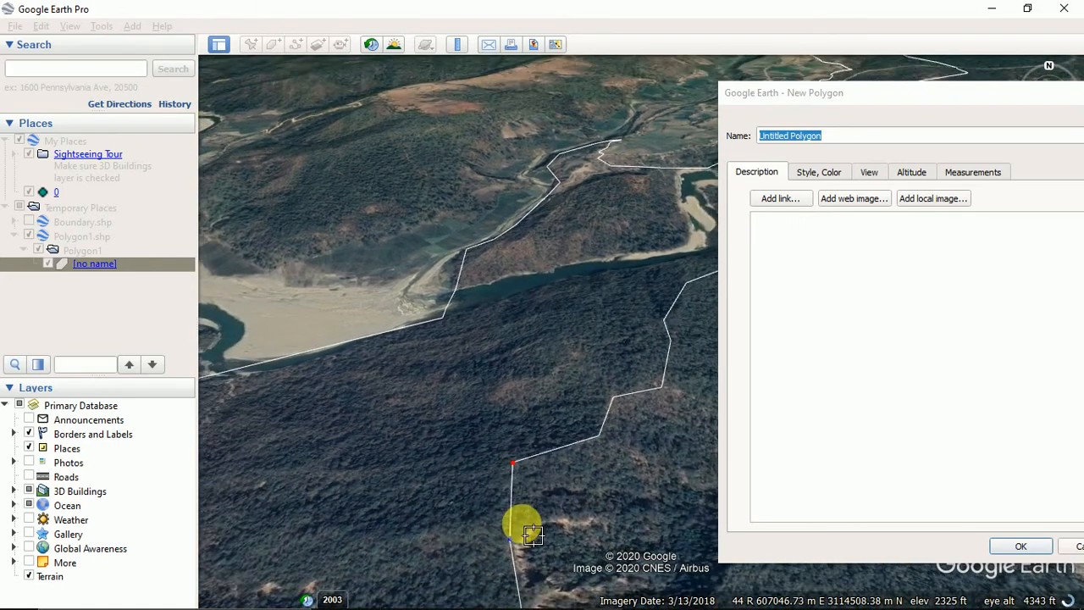
scroll(527, 518, "down", 3)
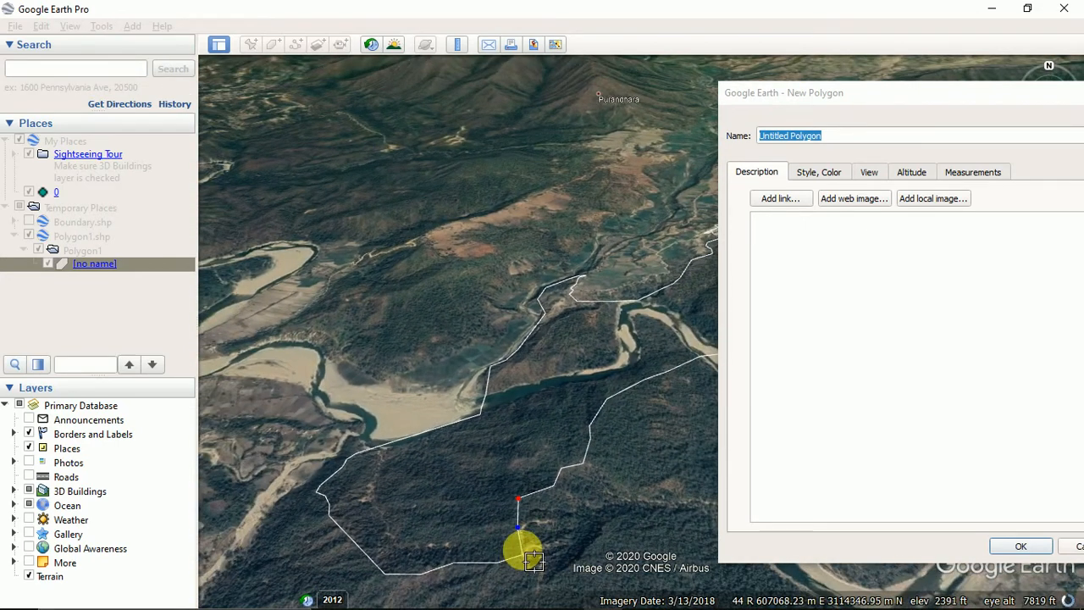
scroll(550, 520, "up", 2)
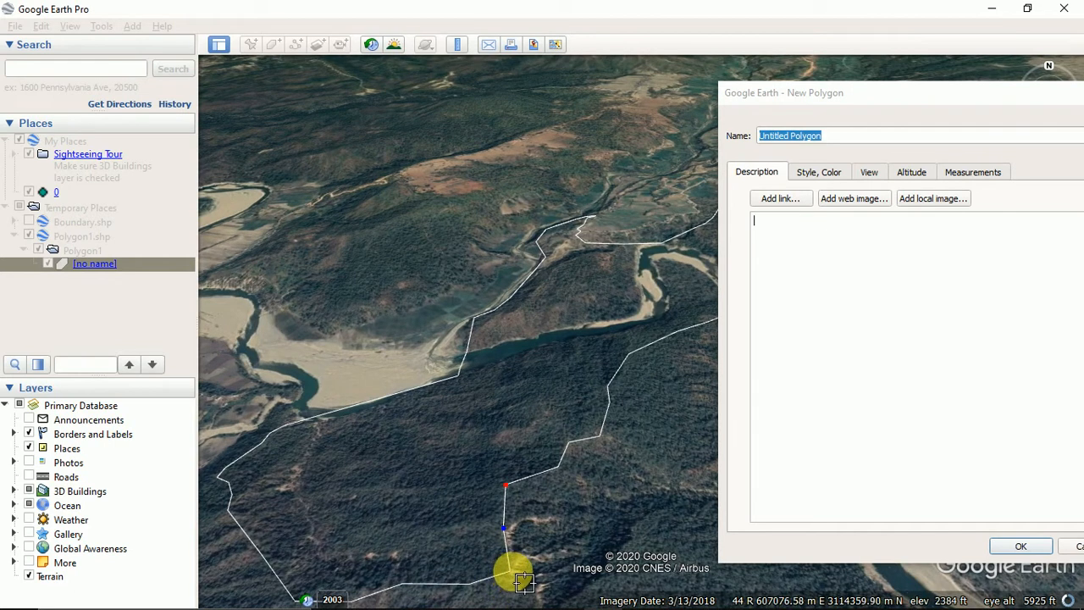
left_click(508, 572)
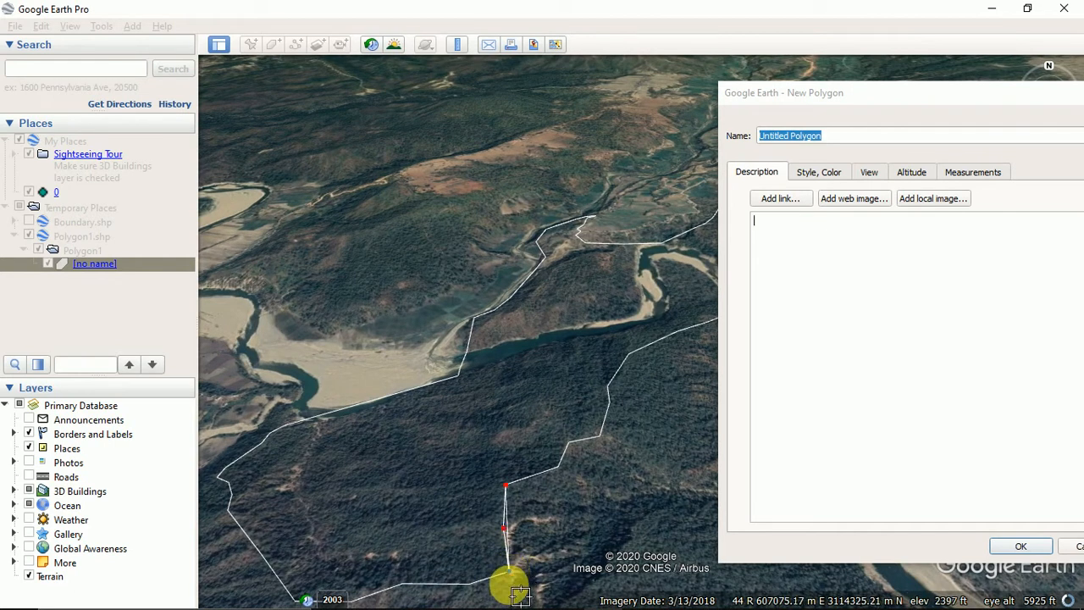
Add polygon vertices westward along the boundary's southern edge, ending at its southwestern corner.
left_click(473, 585)
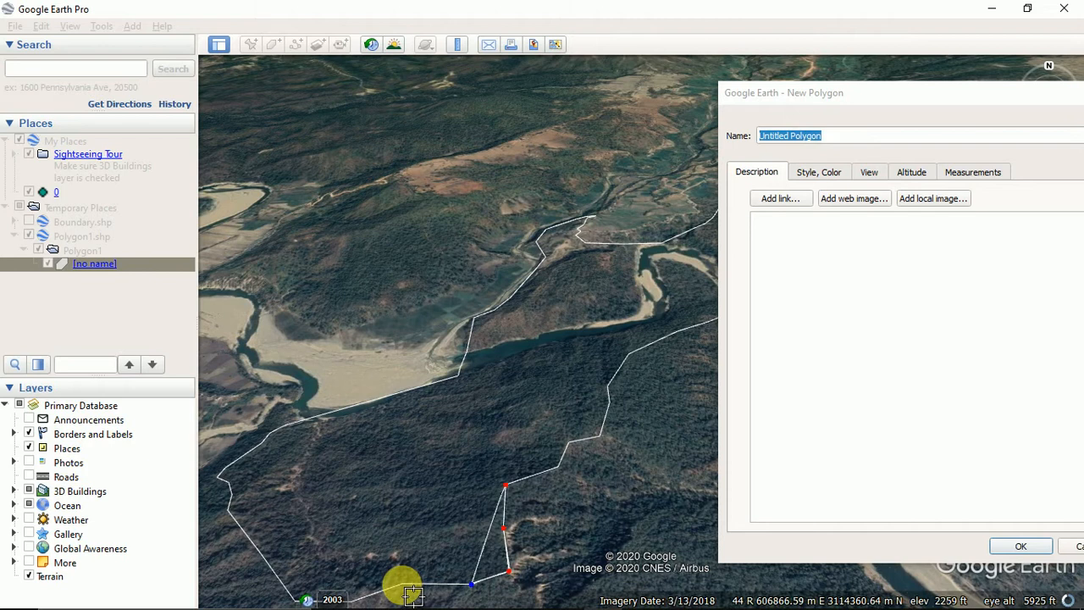
left_click(403, 585)
scroll(421, 531, "down", 2)
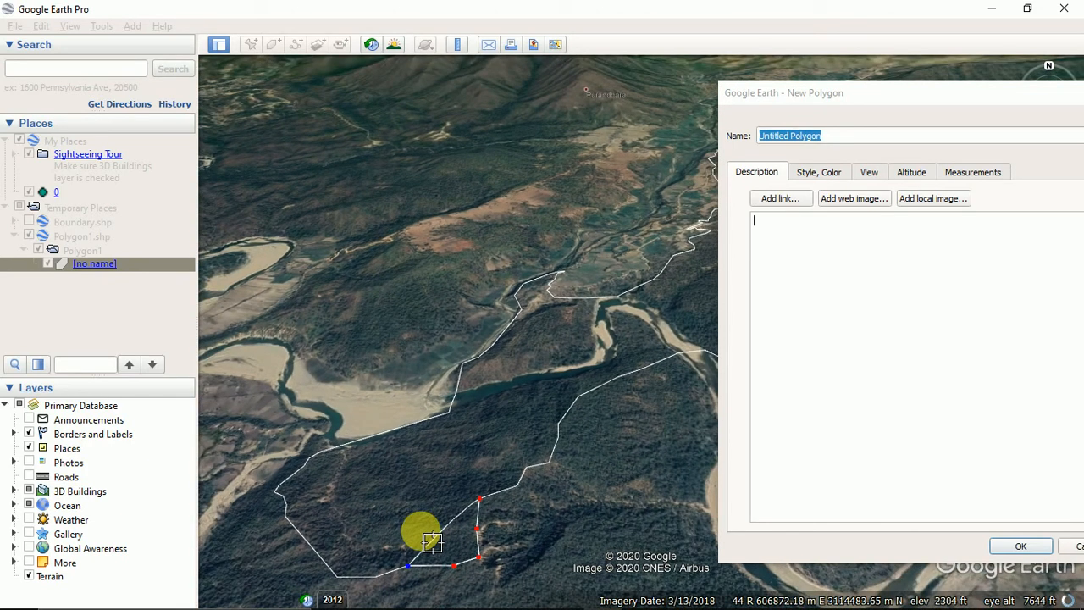
left_click(377, 576)
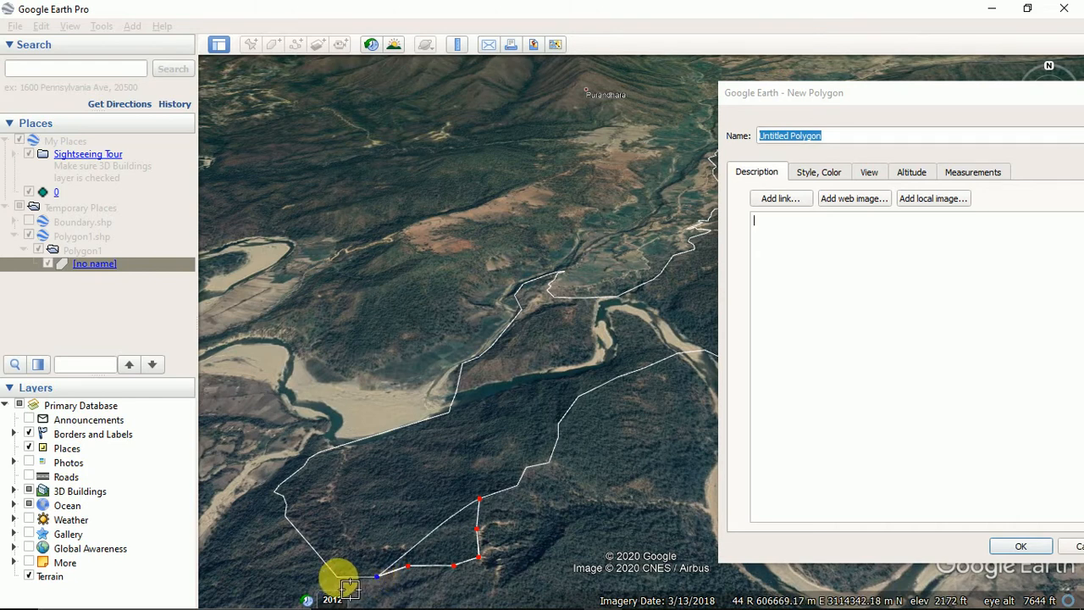
left_click(342, 577)
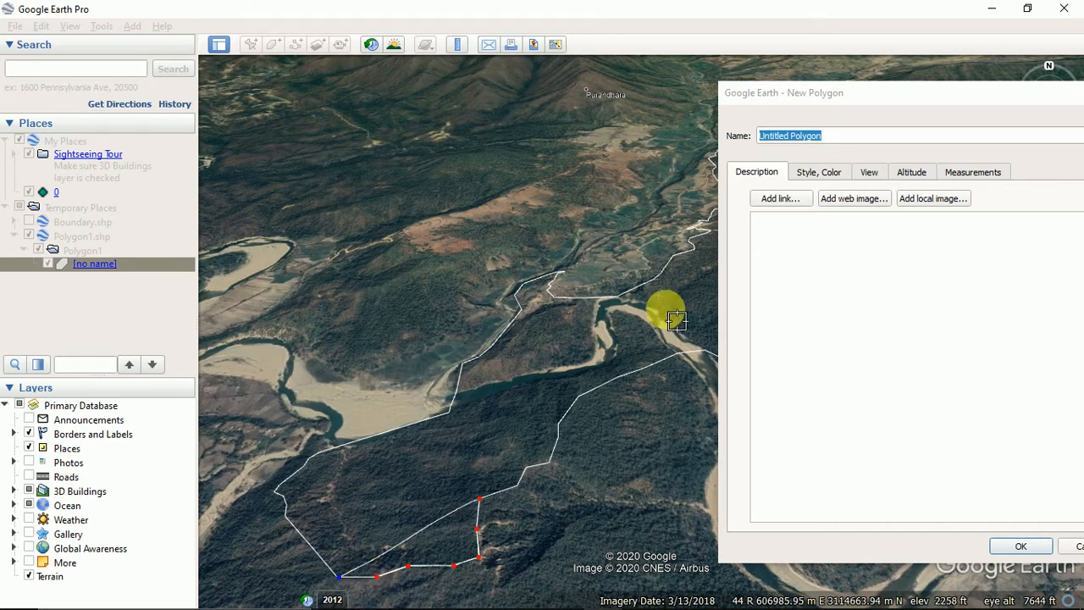
Display the polygon's area measurement in hectares.
left_click(811, 175)
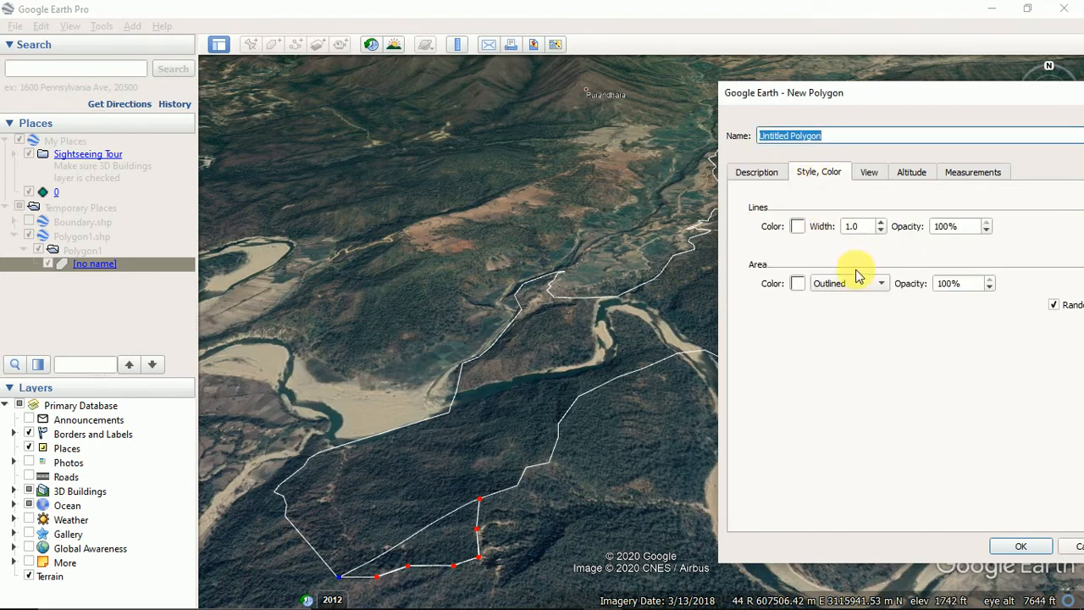
left_click(952, 172)
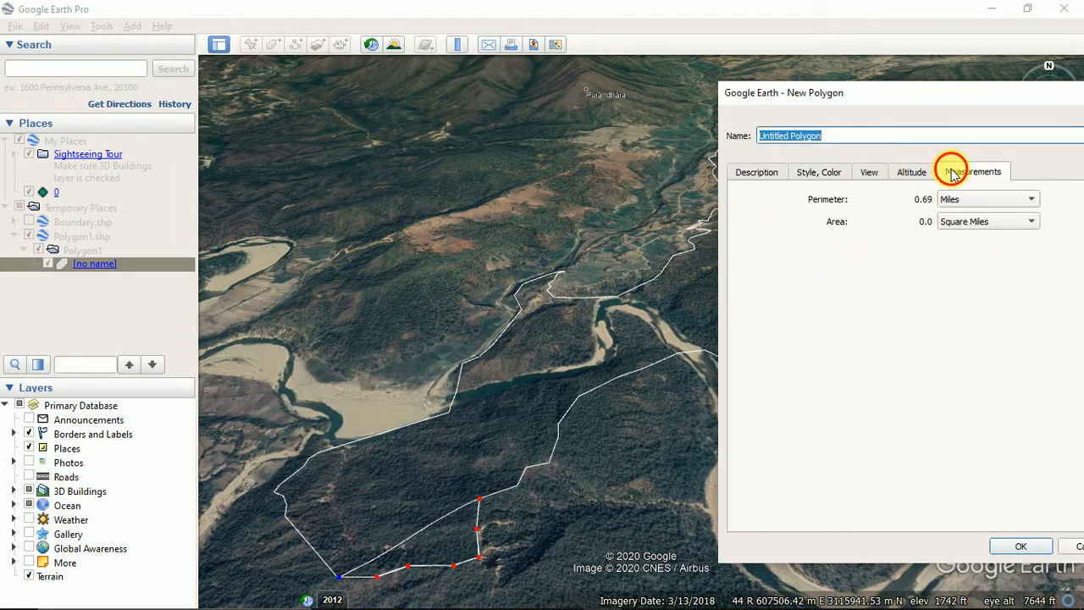
left_click(1019, 222)
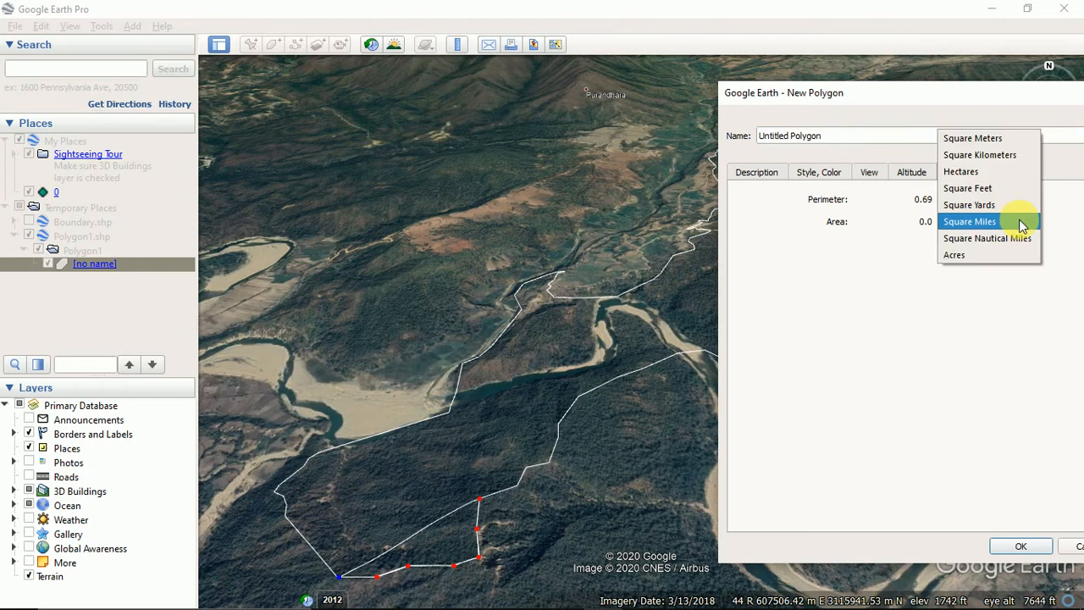
left_click(989, 185)
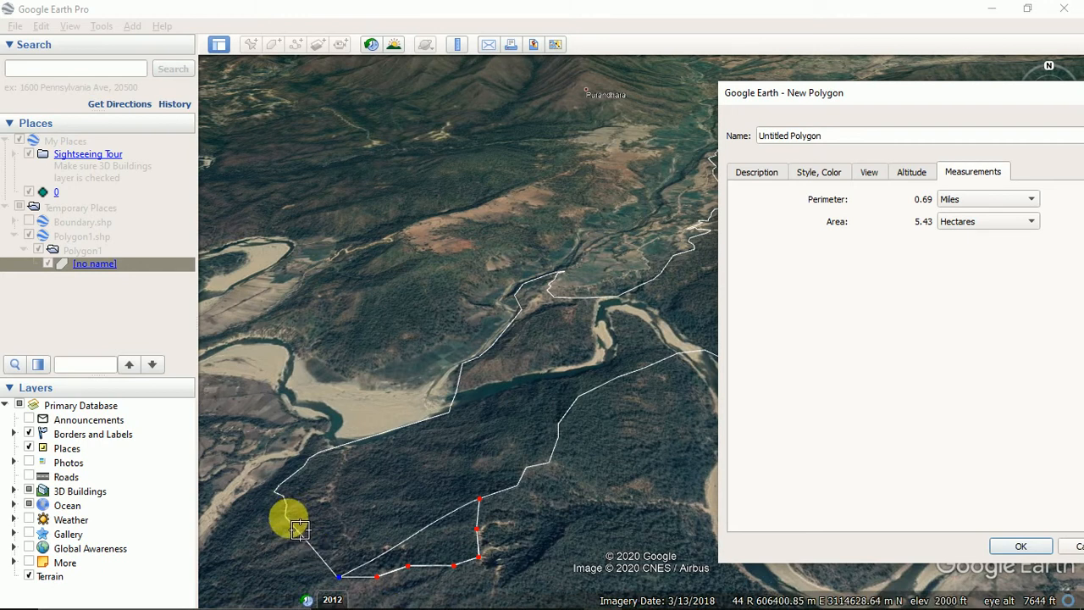
Trace the polygon up the boundary's western edge and just around its westernmost tip.
left_click(289, 525)
left_click(288, 519)
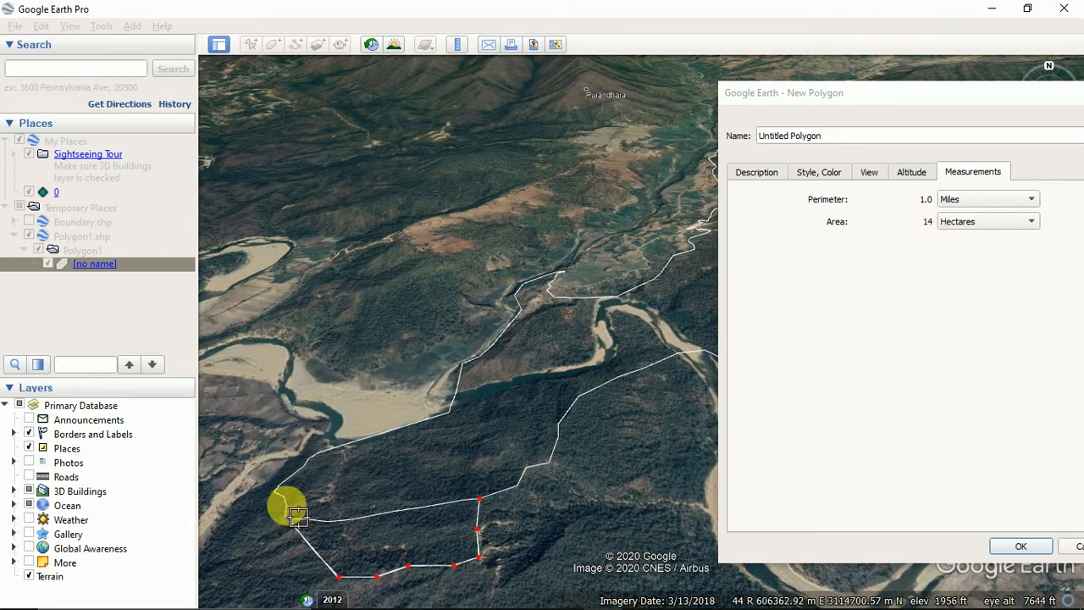
left_click_drag(298, 517, 292, 509)
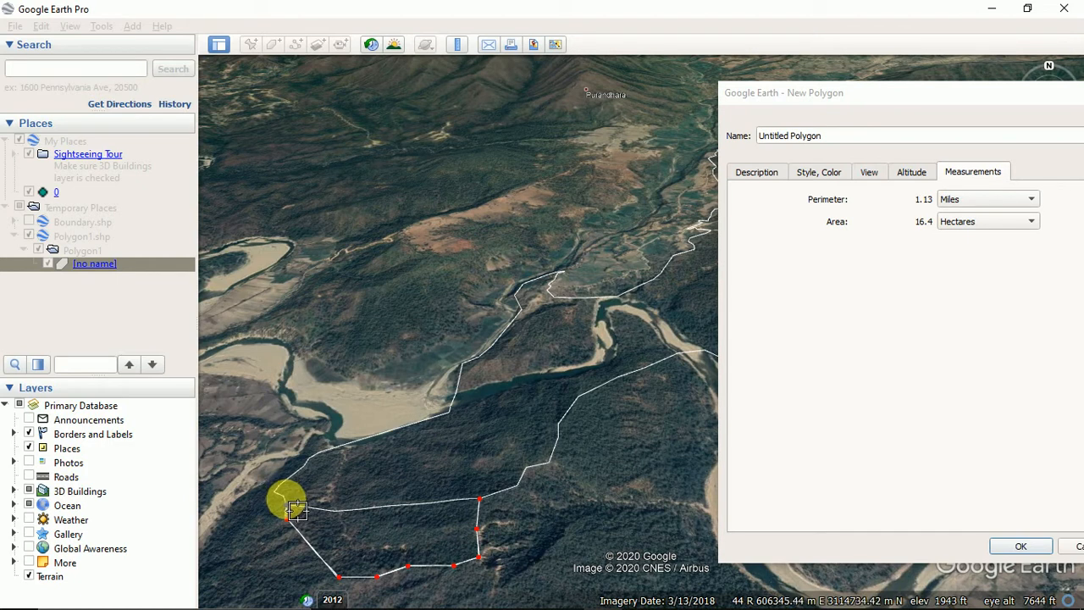
left_click_drag(295, 508, 289, 500)
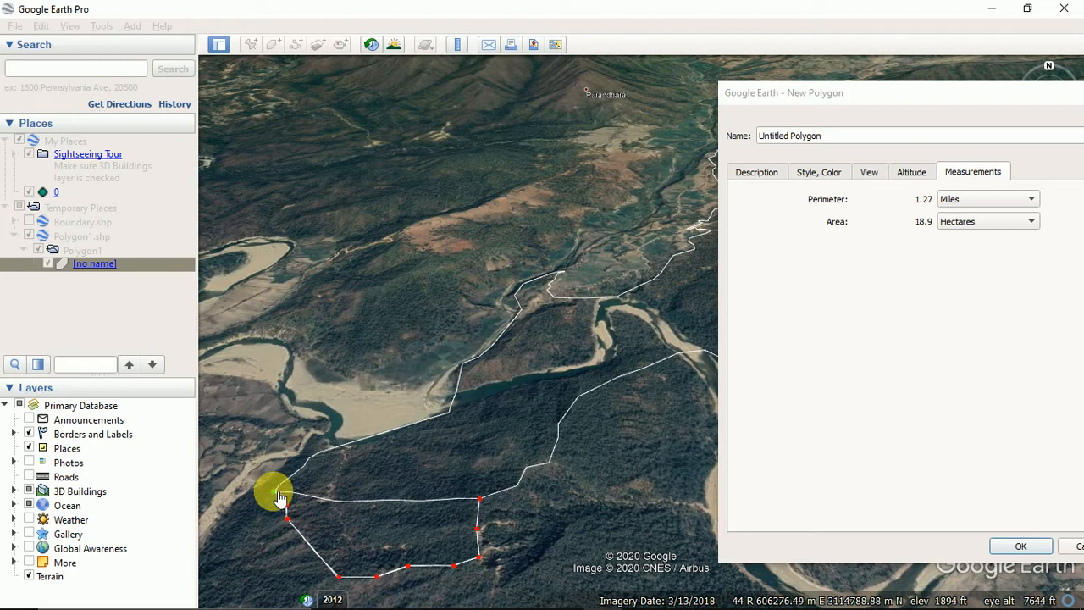
left_click_drag(279, 498, 293, 496)
left_click(282, 484)
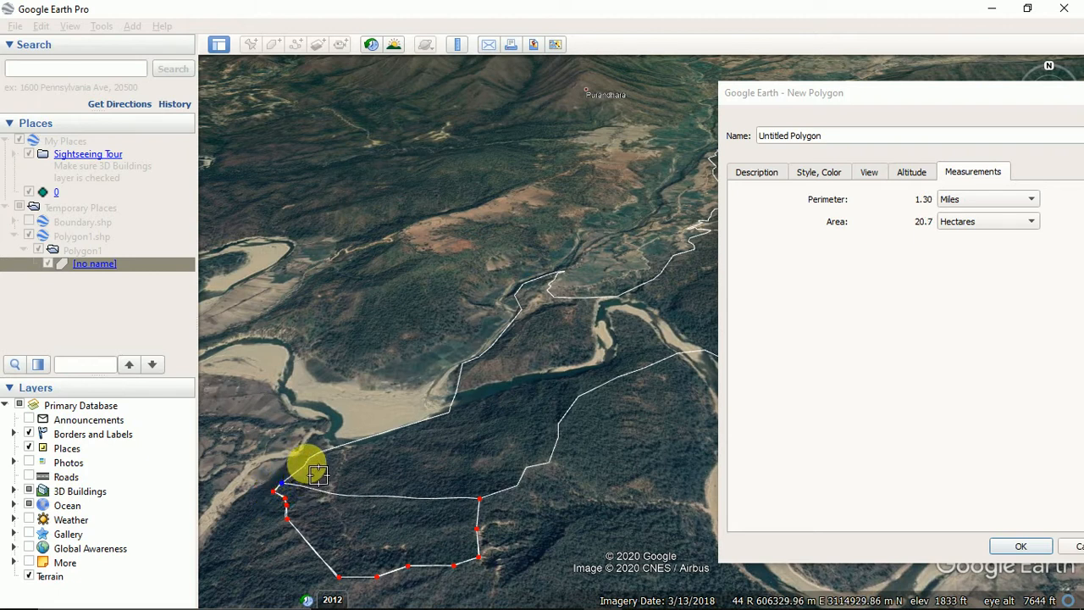
Continue the polygon northeast along the riverside boundary until it encloses about 36.8 hectares.
left_click(315, 475)
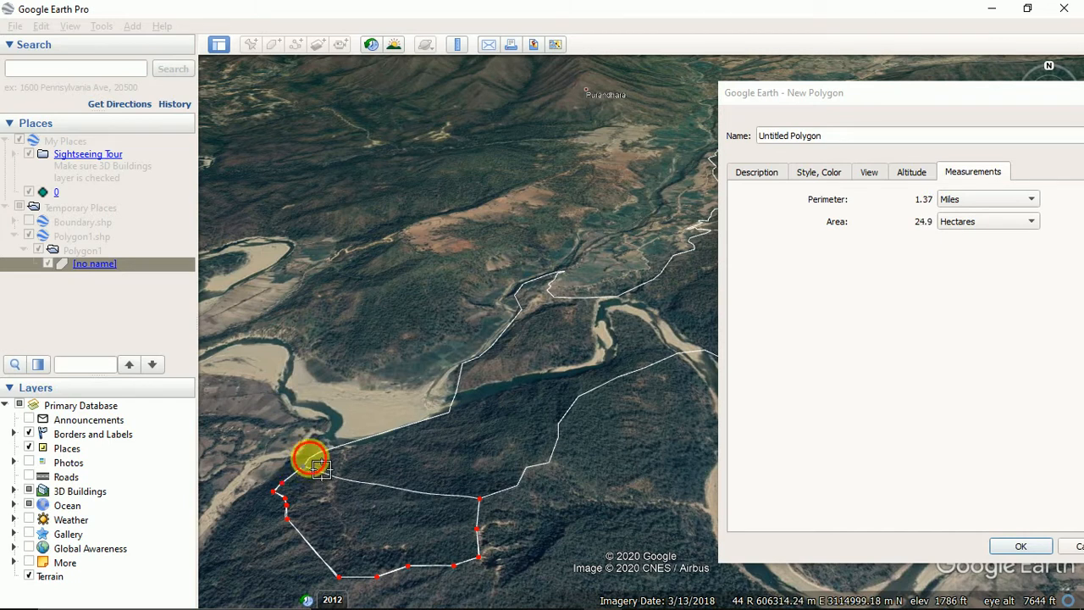
left_click(320, 469)
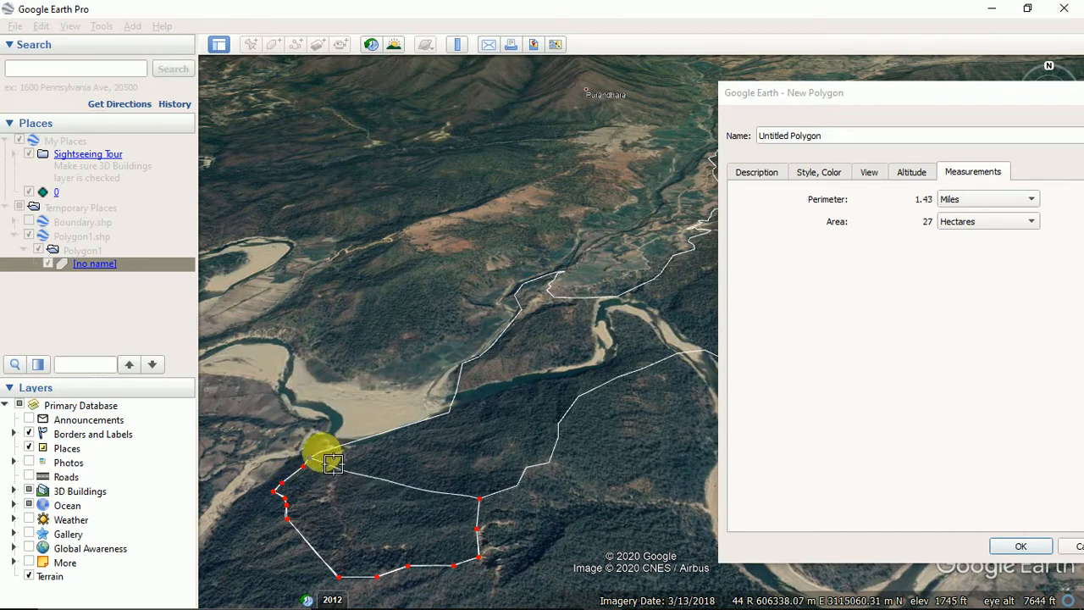
left_click(321, 452)
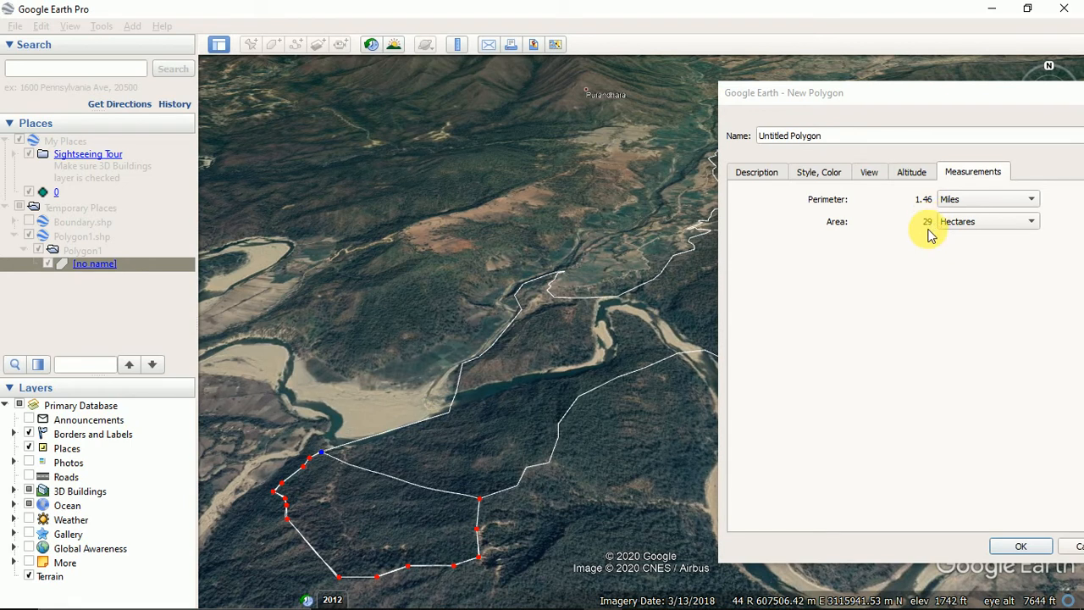
left_click(357, 447)
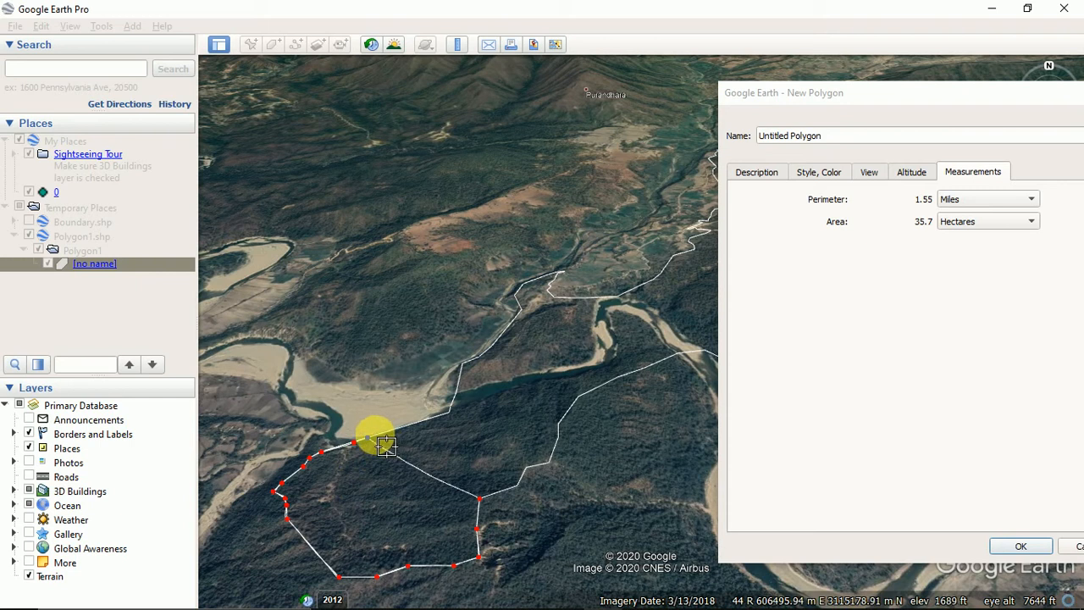
left_click_drag(385, 445, 375, 435)
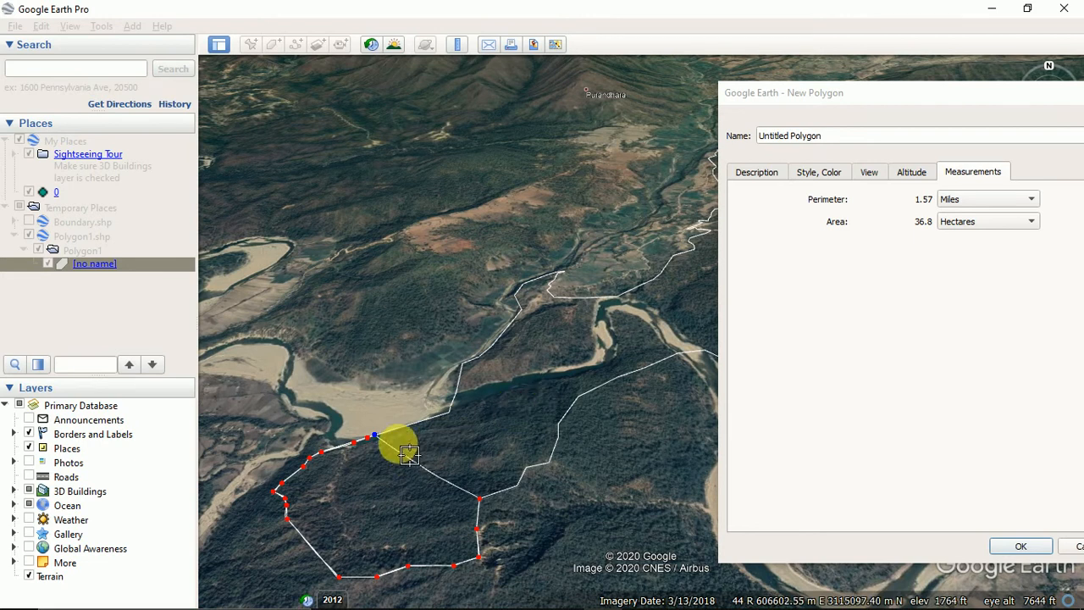
Name the traced polygon Block1 and save it.
left_click_drag(957, 96, 214, 88)
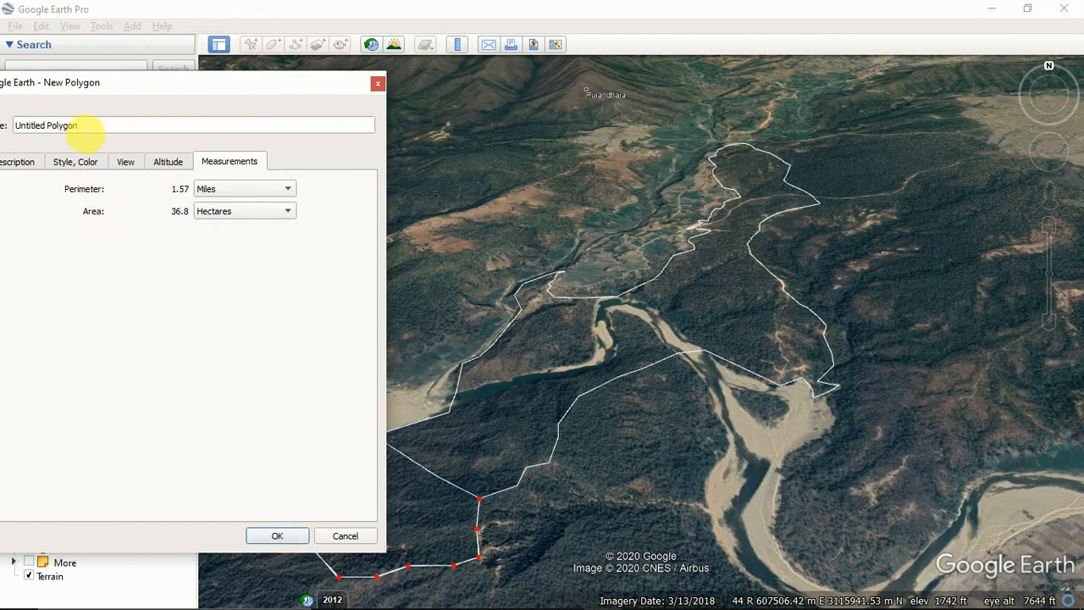
left_click_drag(85, 127, 6, 127)
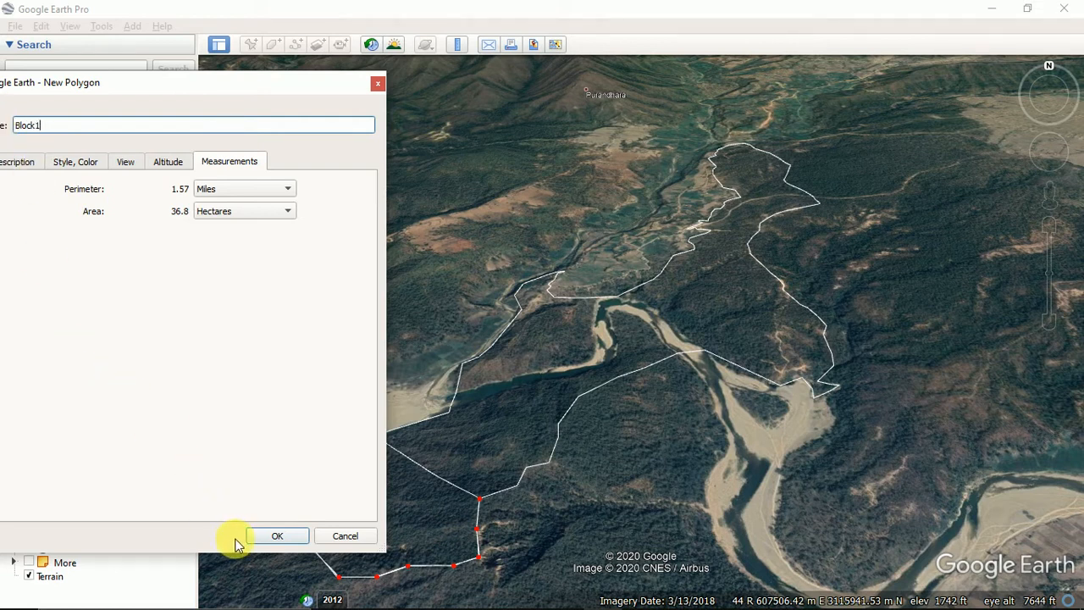
left_click(269, 537)
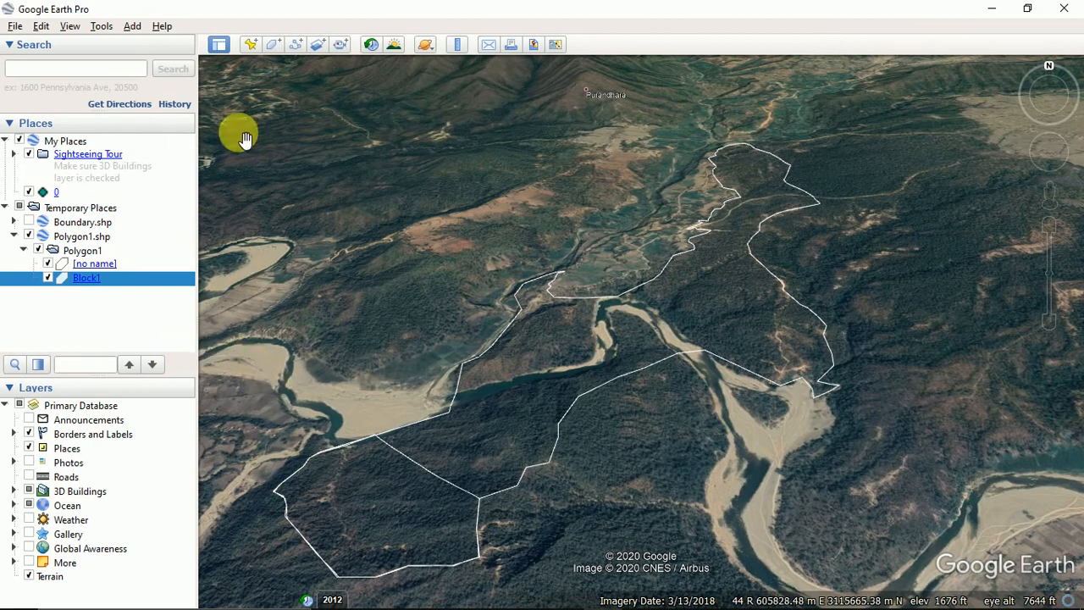
Begin a new polygon named Block2, show its area in hectares and uncover the undivided forest on the map.
left_click(273, 48)
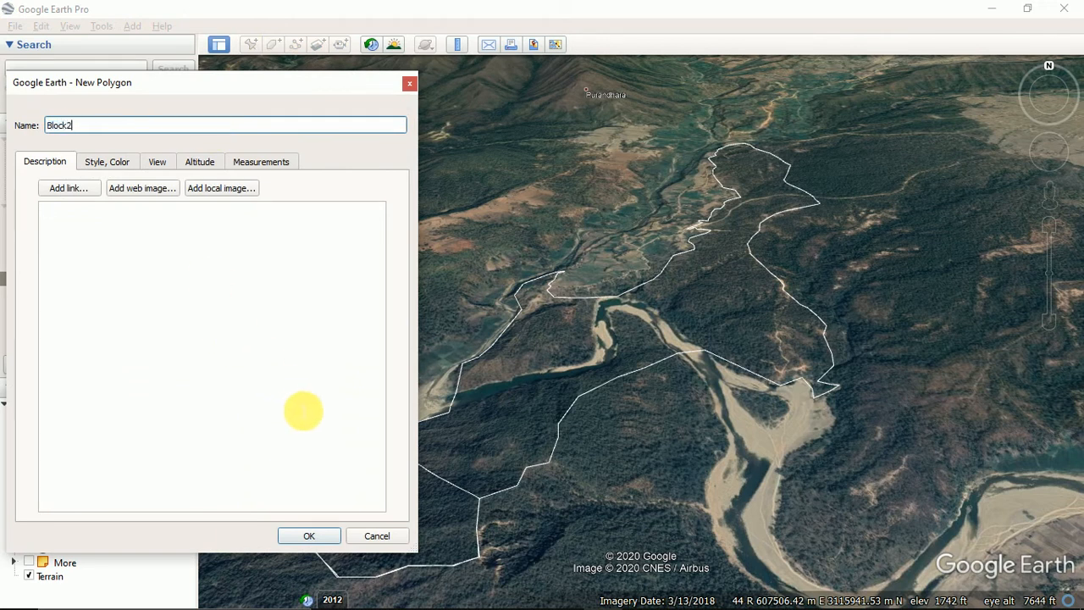
left_click_drag(203, 90, 896, 112)
left_click(860, 184)
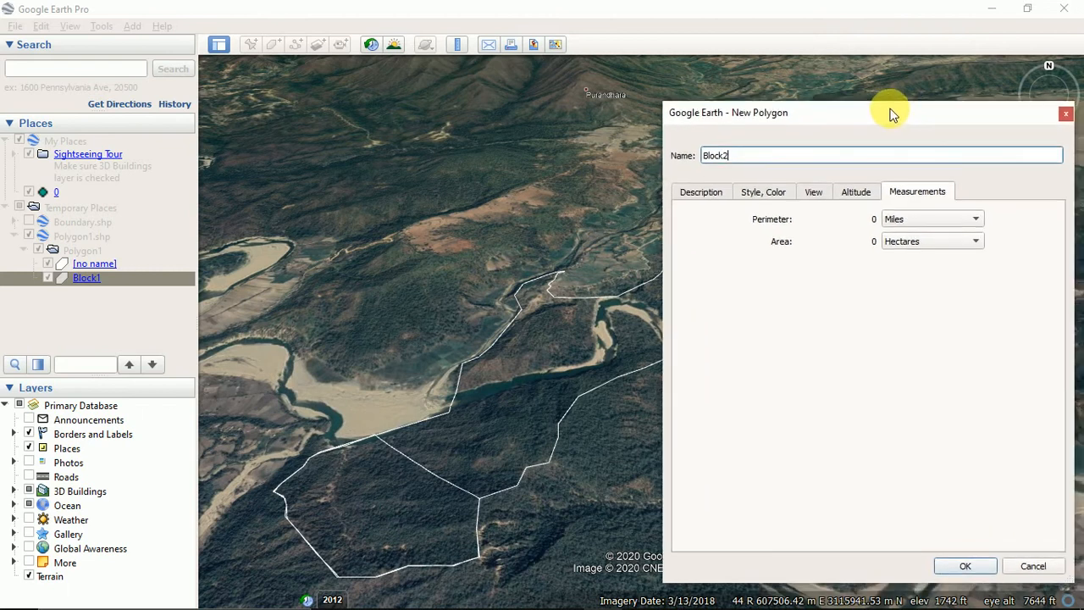
left_click(962, 241)
left_click(968, 246)
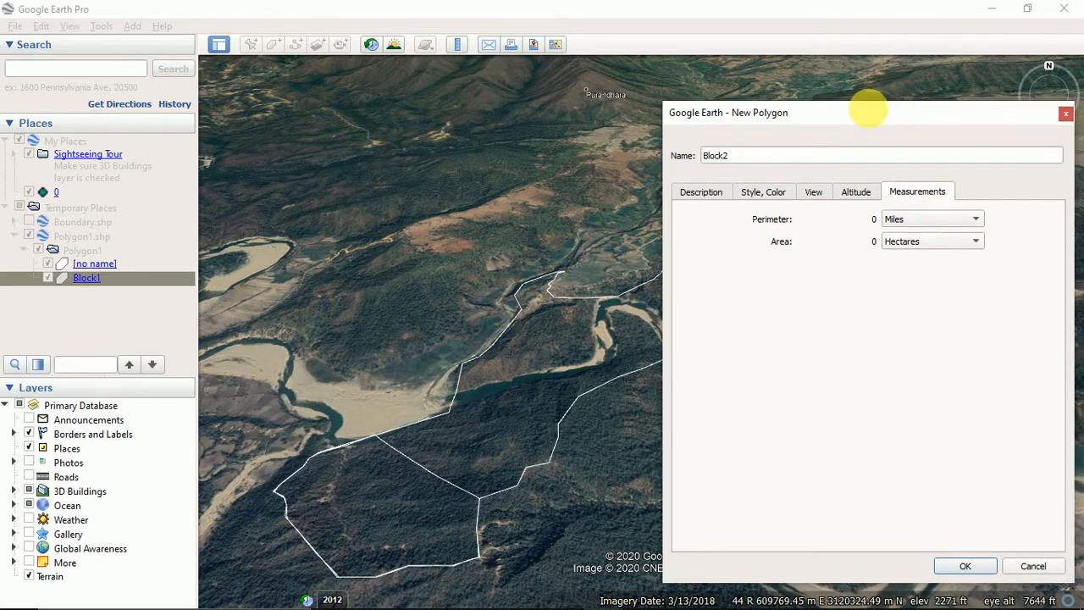
left_click_drag(868, 112, 1038, 138)
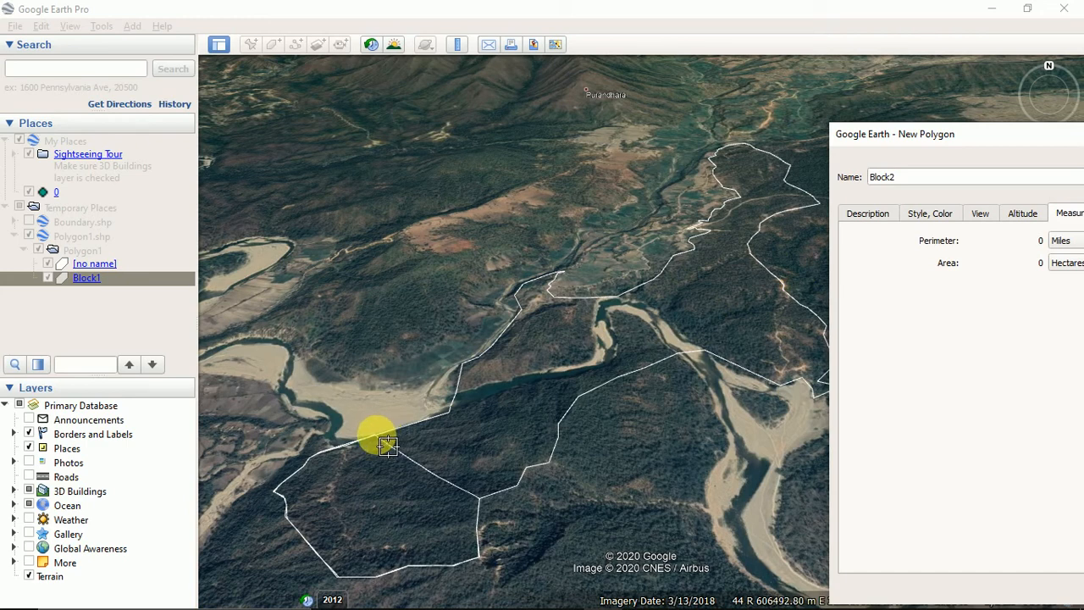
Start the Block2 outline along Block1's shared edge, placing vertices at its riverside corner and its inland corner on the forest boundary.
scroll(386, 446, "up", 5)
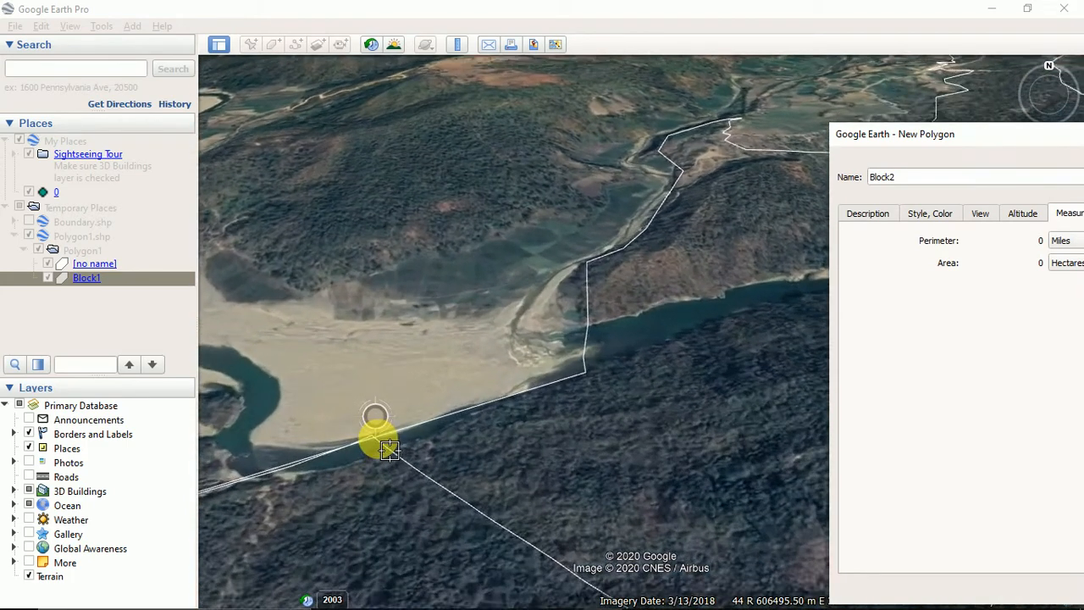
scroll(370, 447, "up", 3)
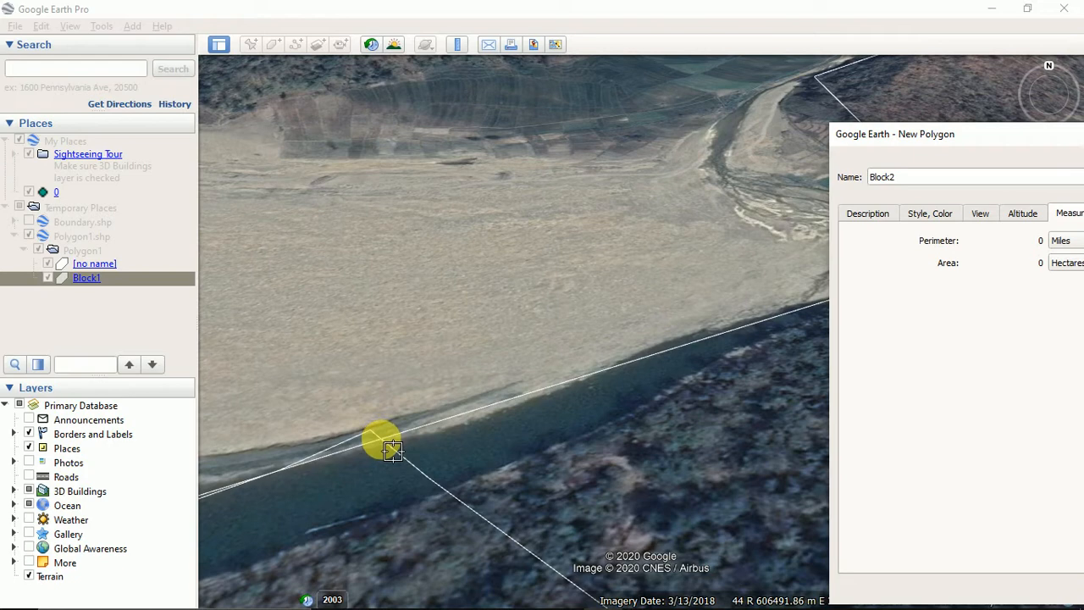
left_click(381, 438)
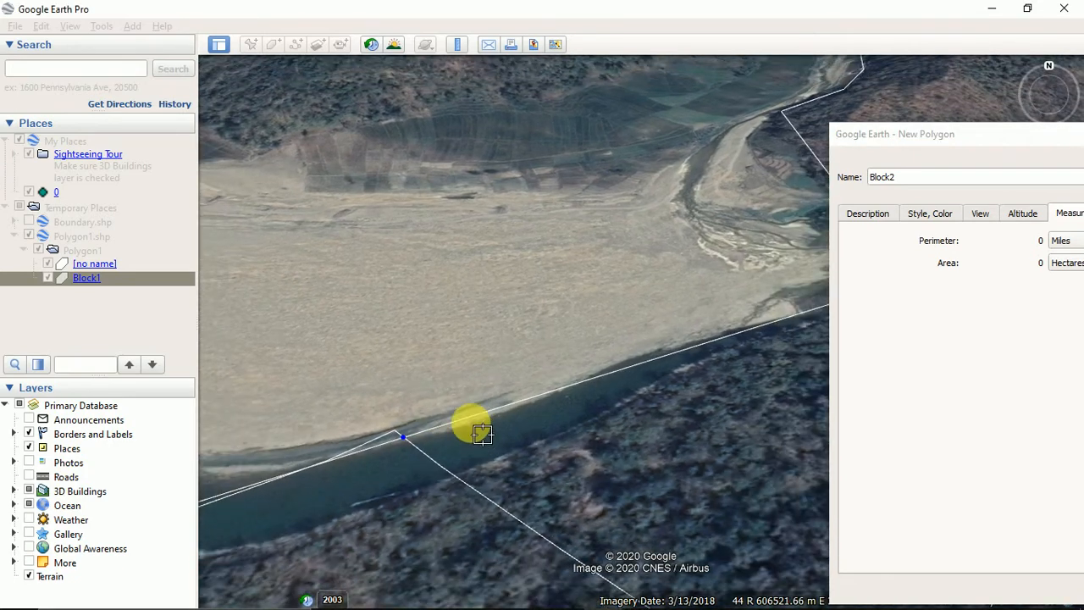
scroll(483, 434, "down", 5)
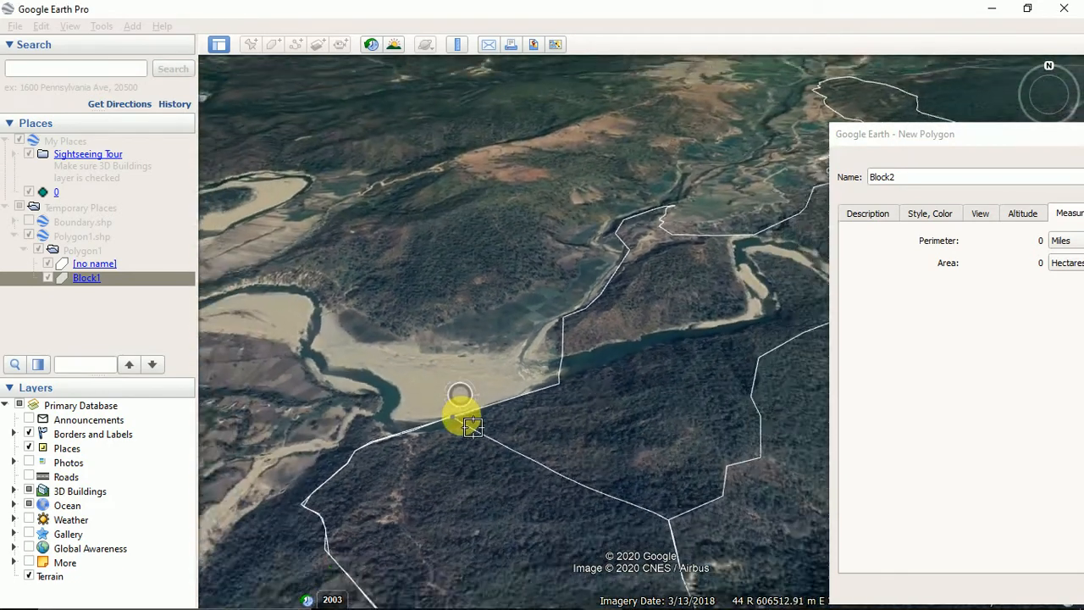
scroll(462, 416, "down", 3)
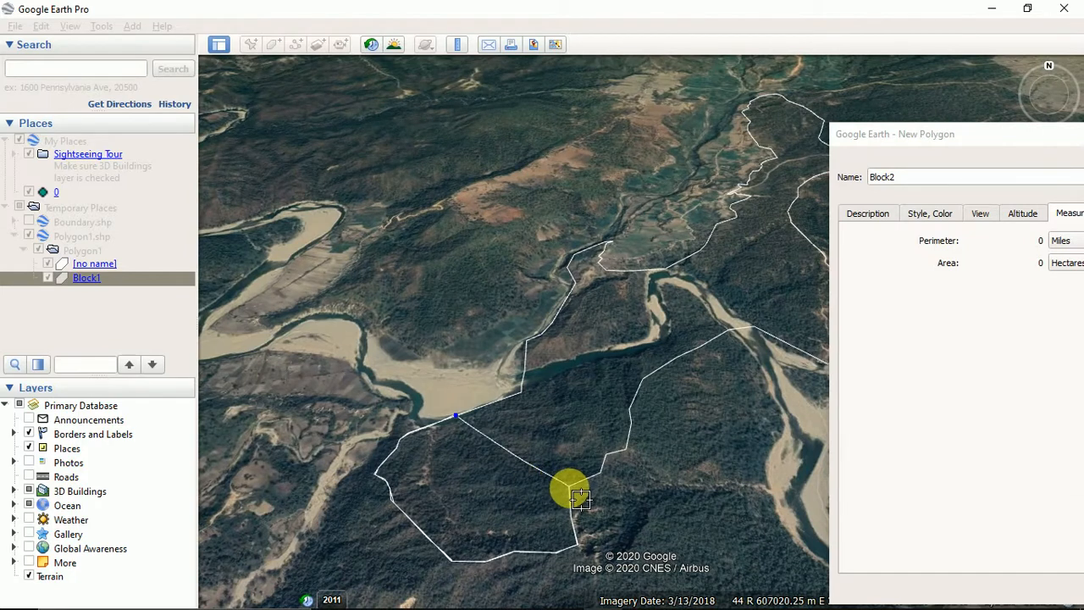
scroll(580, 500, "up", 5)
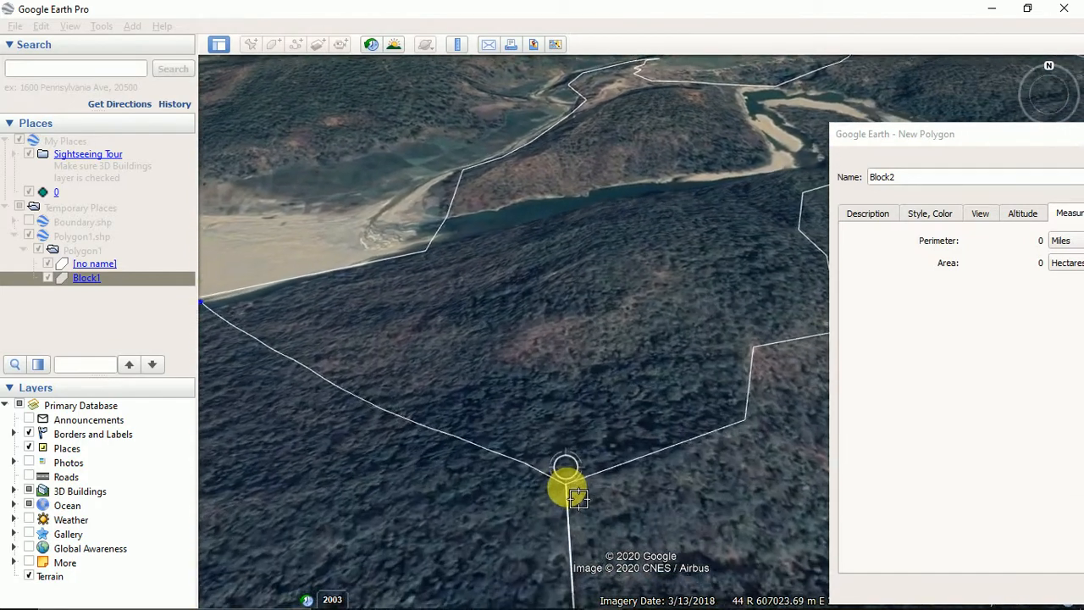
scroll(579, 498, "up", 5)
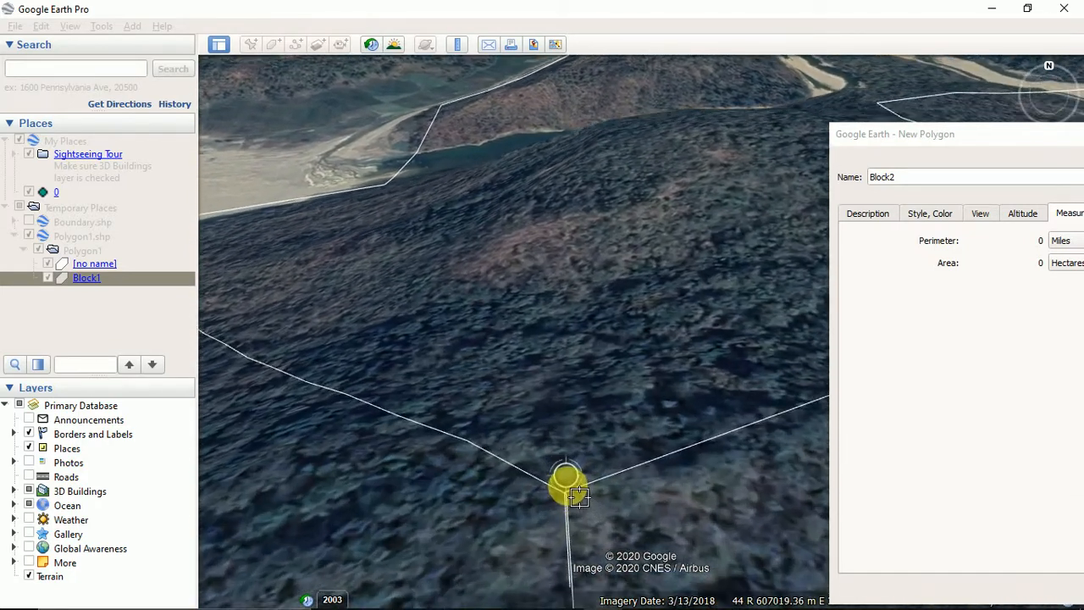
scroll(578, 498, "up", 5)
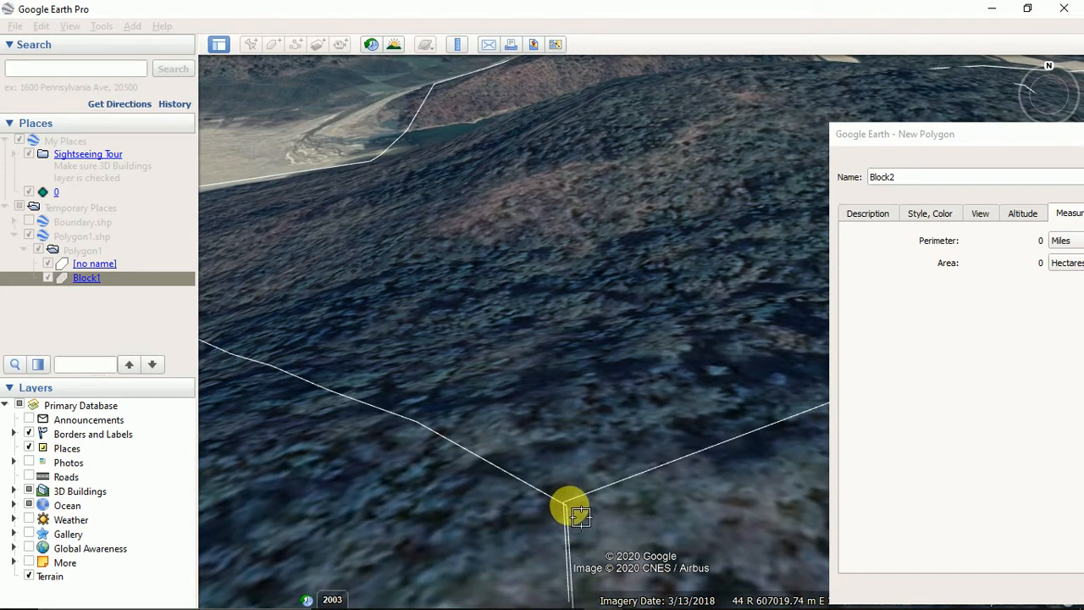
scroll(576, 517, "up", 5)
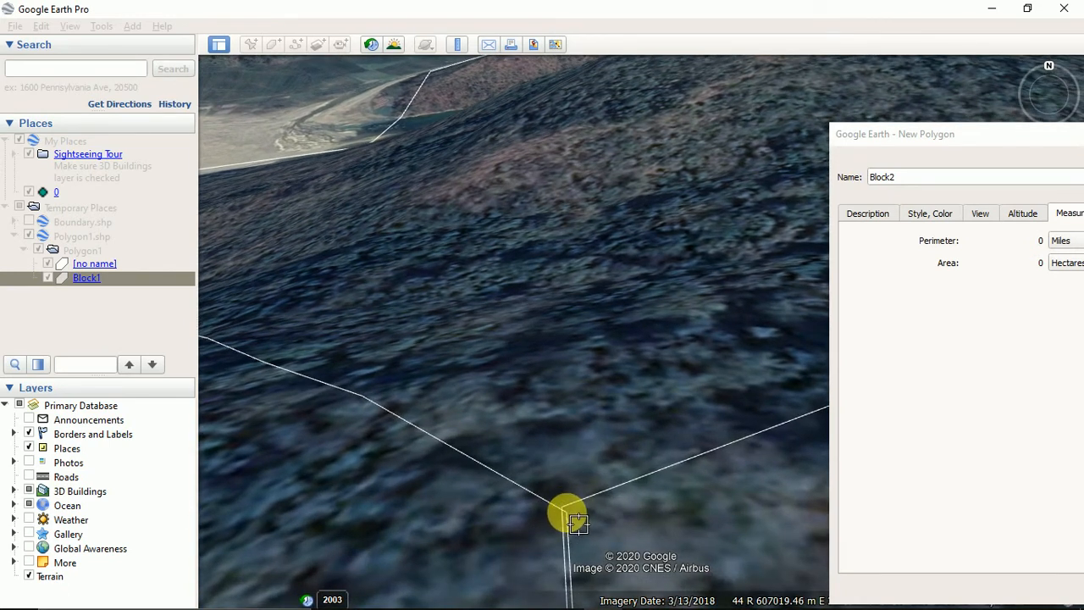
left_click(566, 513)
Trace Block2 northeast along the inland forest boundary with four vertices until it encloses about 16 hectares.
scroll(569, 440, "down", 3)
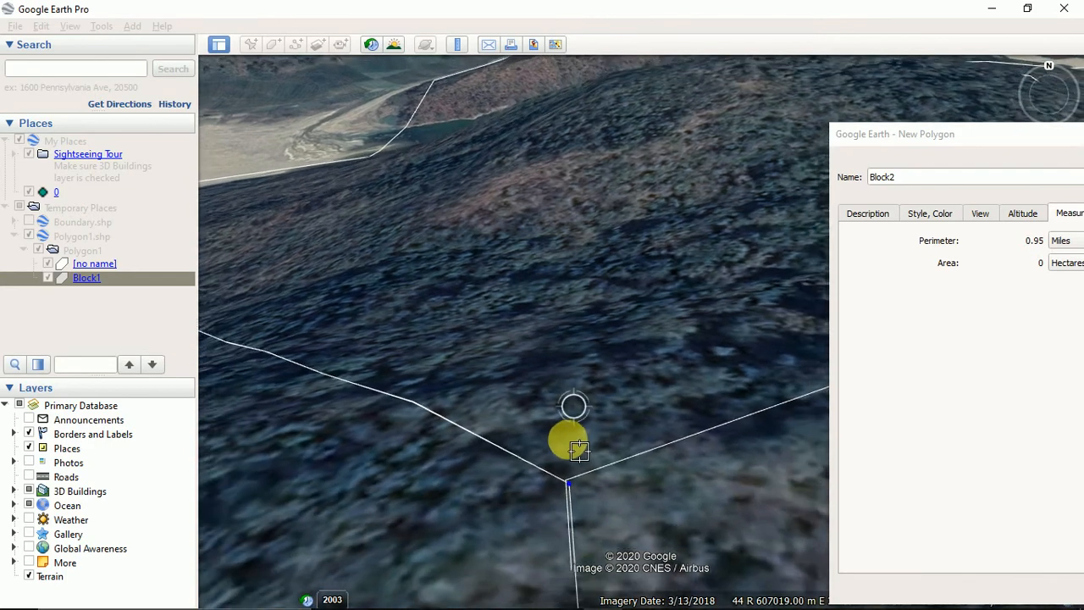
scroll(564, 441, "down", 5)
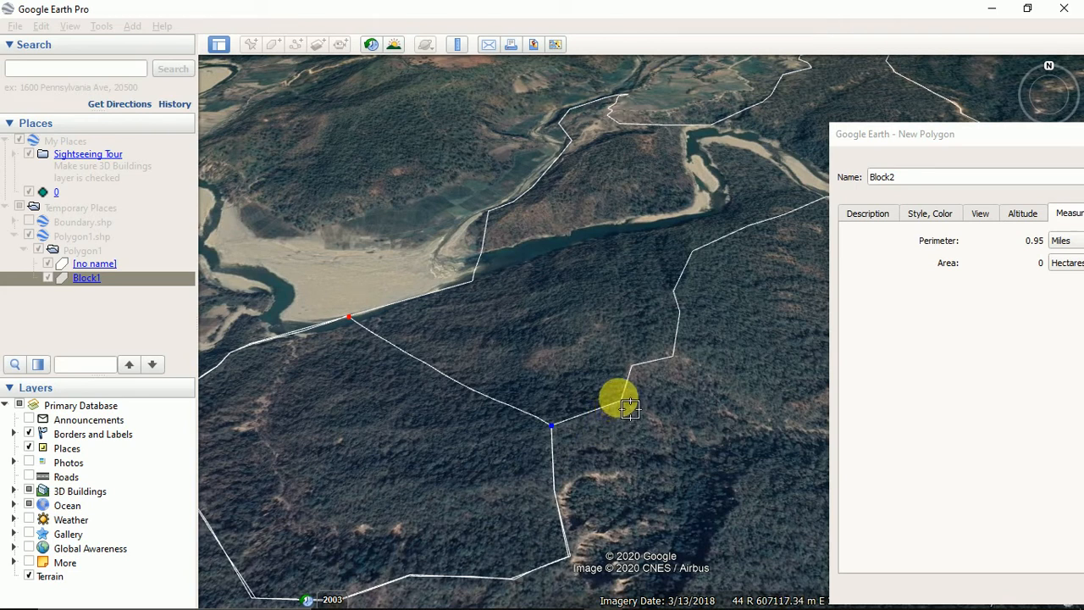
left_click(620, 399)
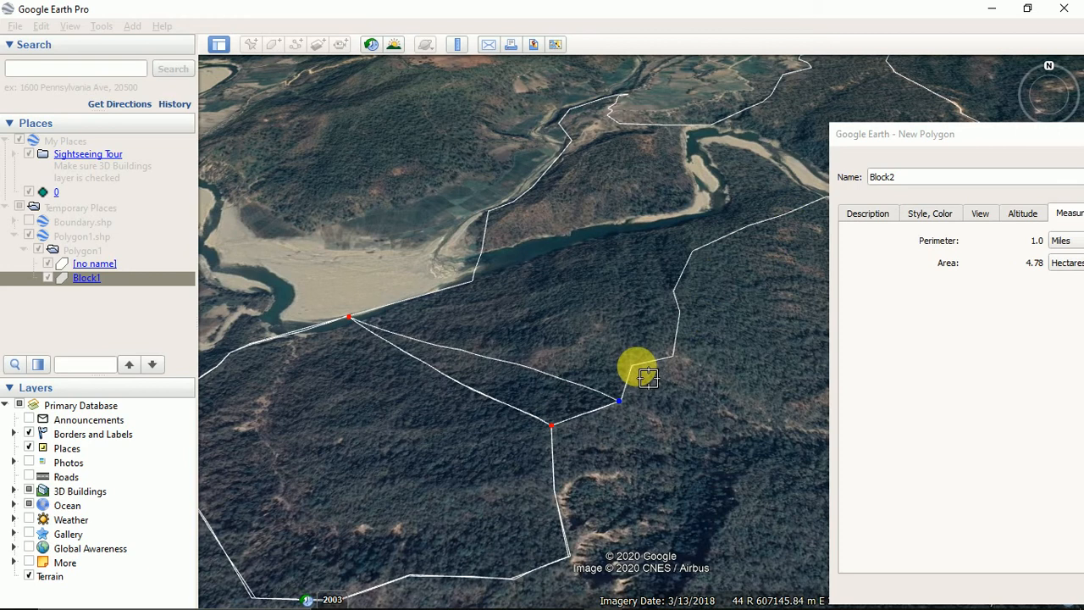
left_click(634, 367)
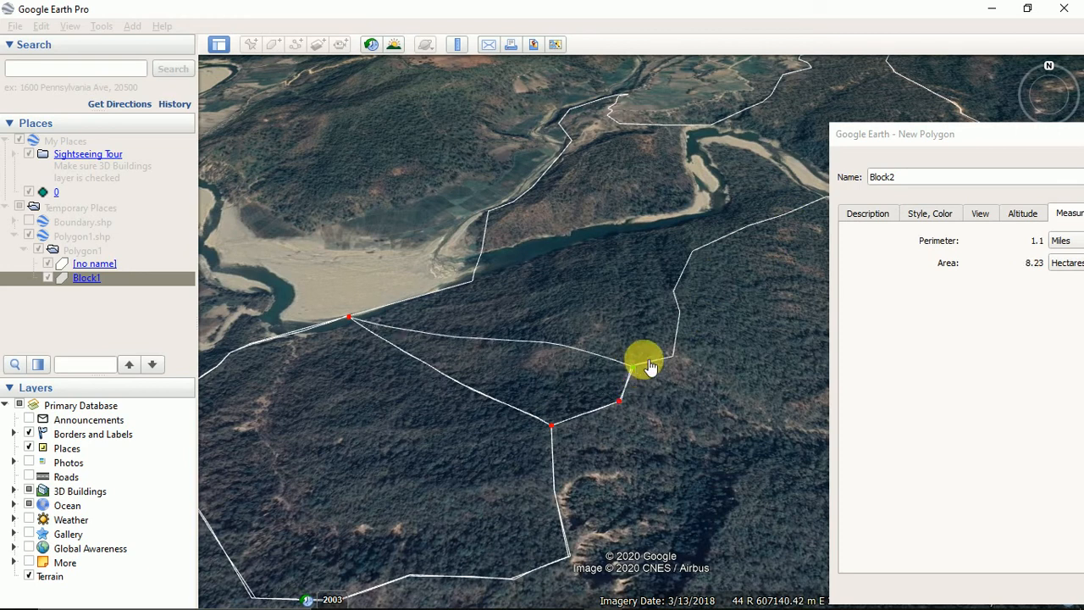
left_click(672, 356)
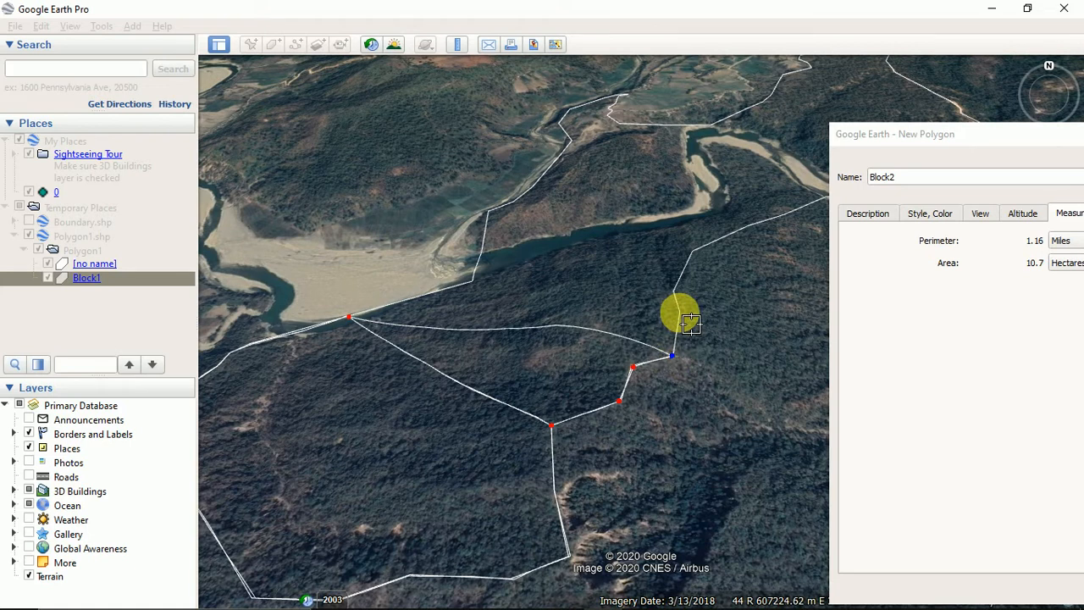
left_click(679, 311)
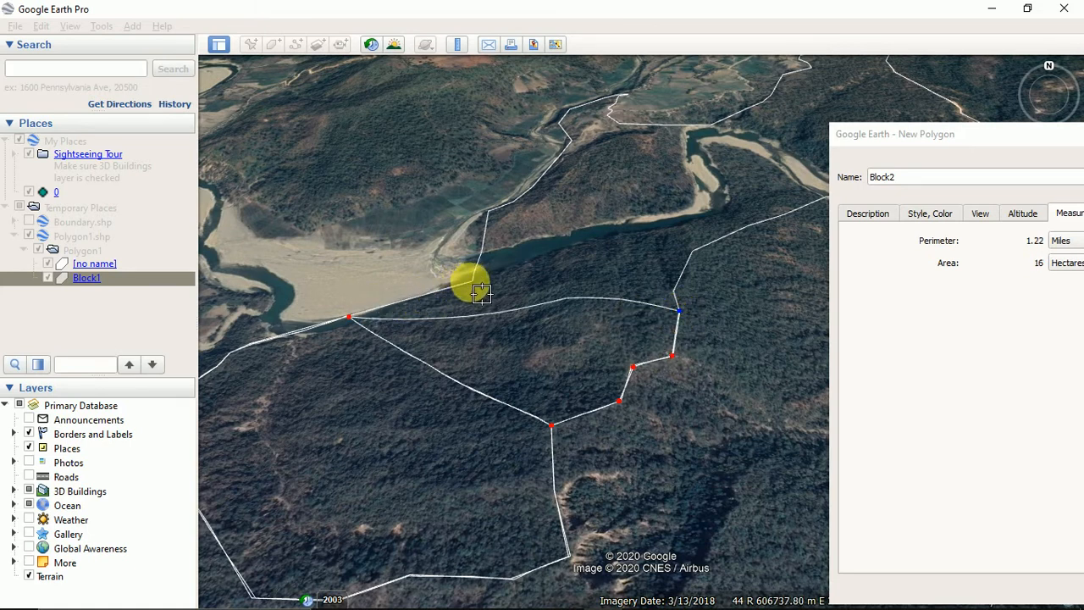
Add a Block2 vertex exactly on the riverside boundary bend, enclosing about 23.7 hectares, and check the area measurement.
left_click(472, 279)
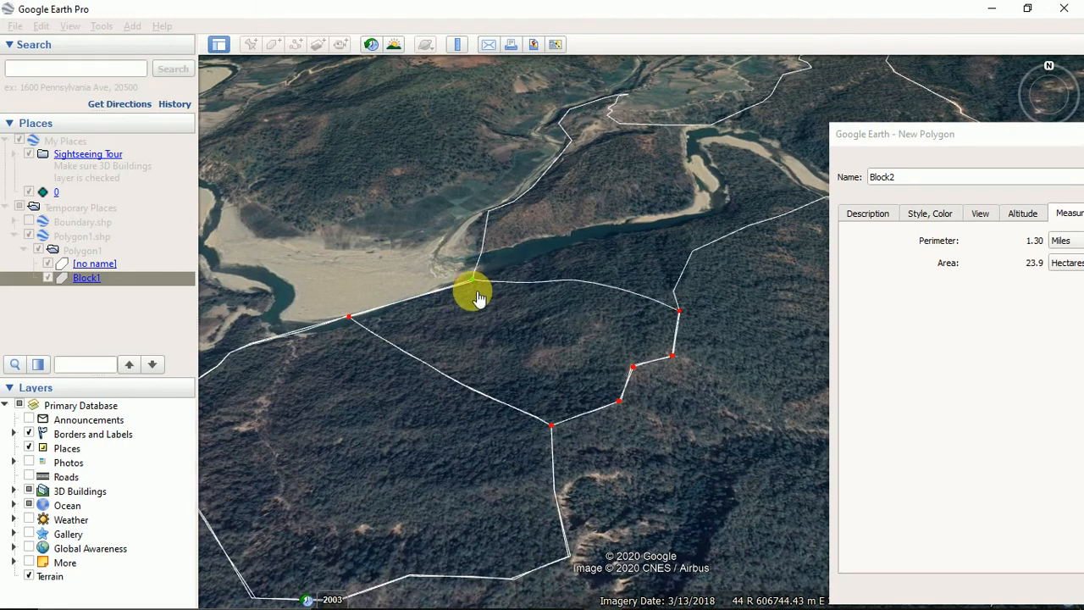
key("Delete")
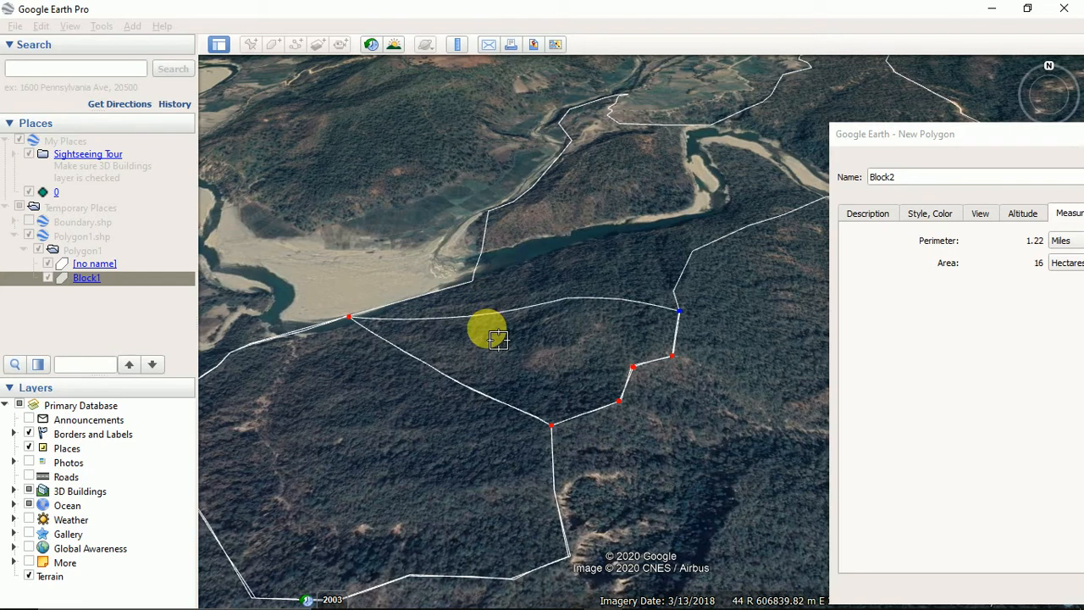
left_click(473, 286)
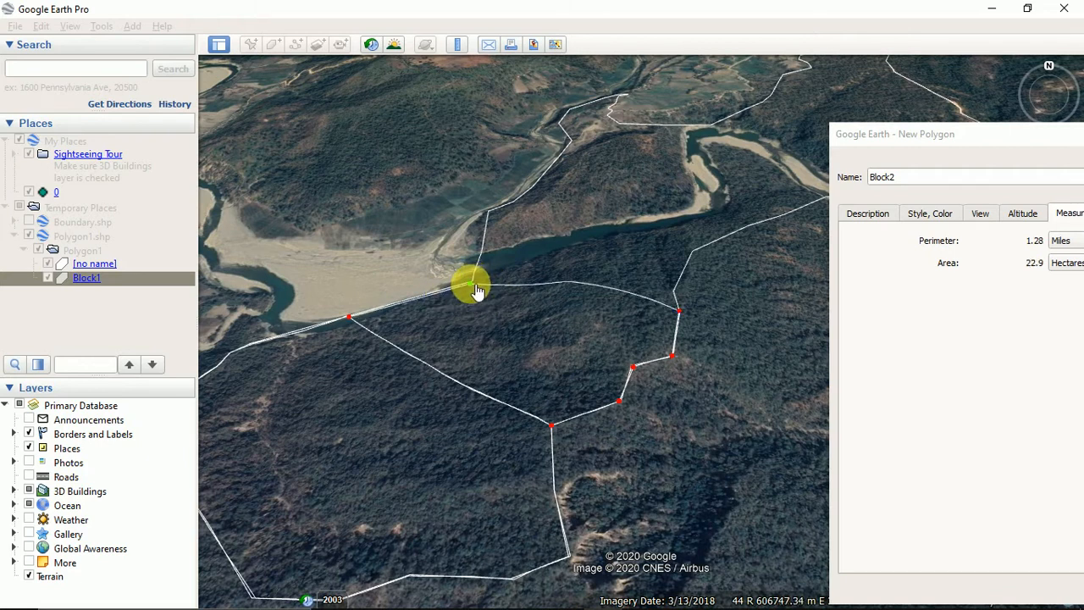
right_click(472, 286)
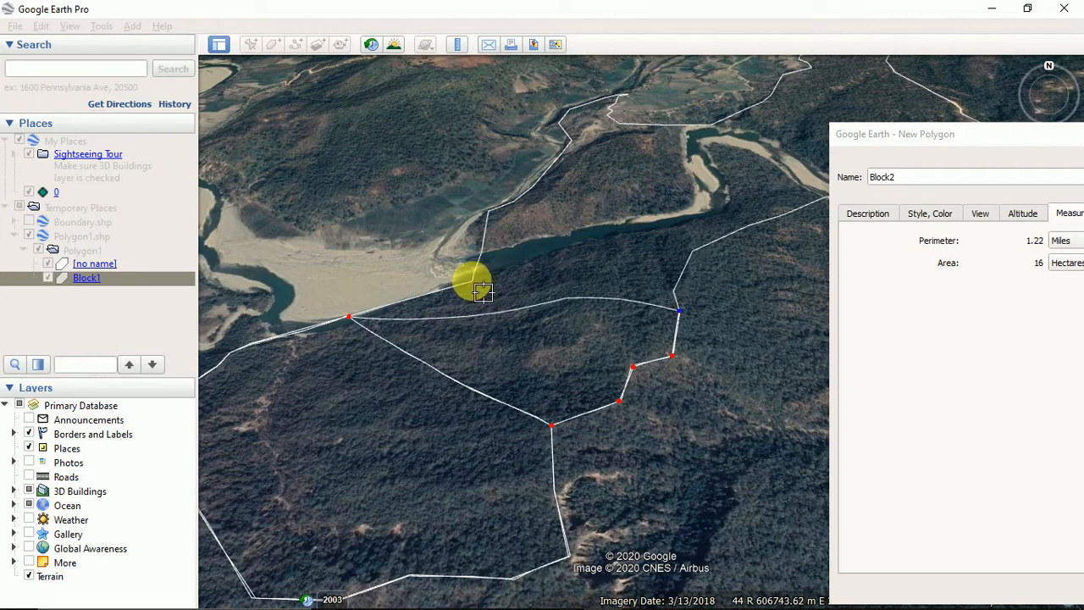
left_click(472, 281)
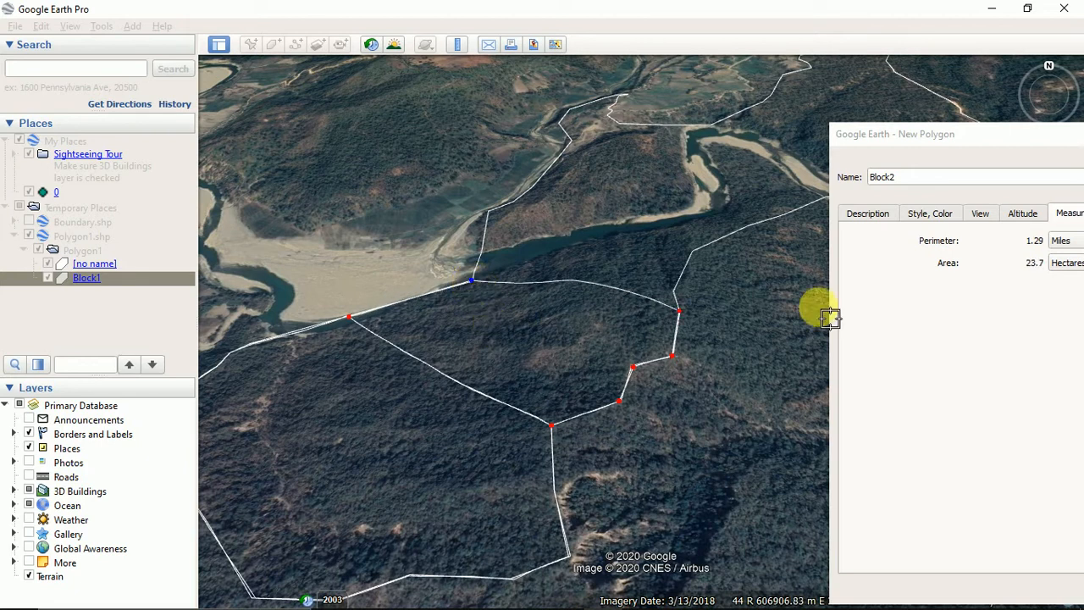
left_click_drag(926, 134, 839, 92)
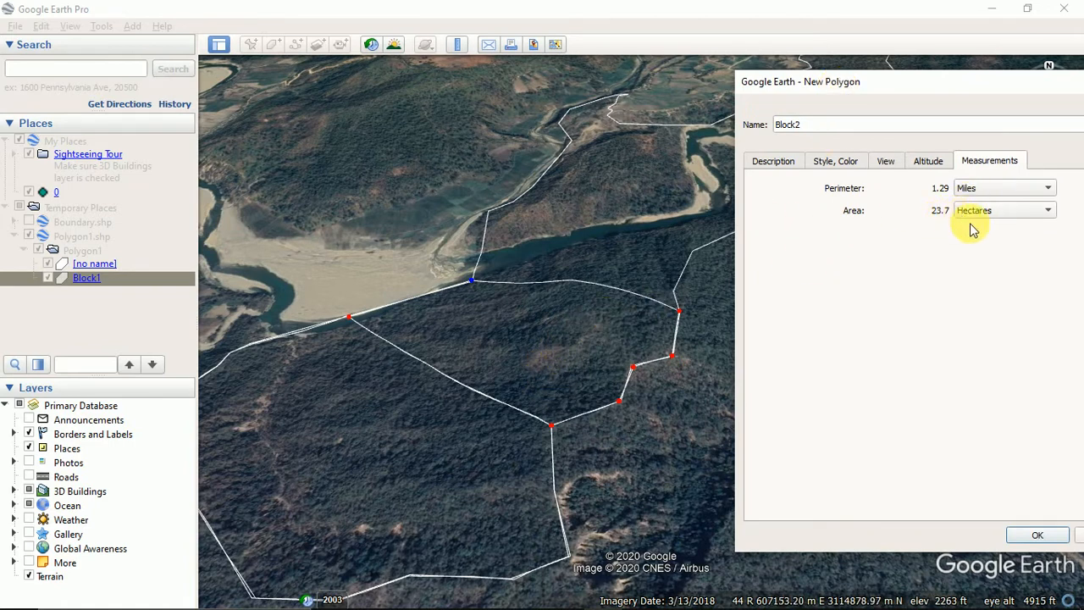
left_click_drag(903, 79, 974, 199)
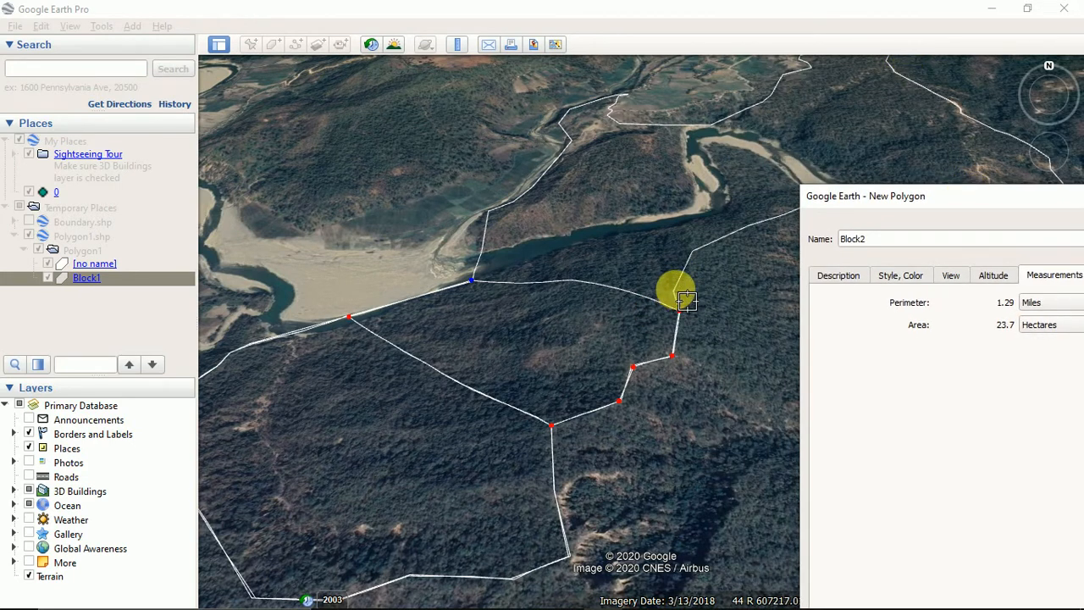
left_click(677, 295)
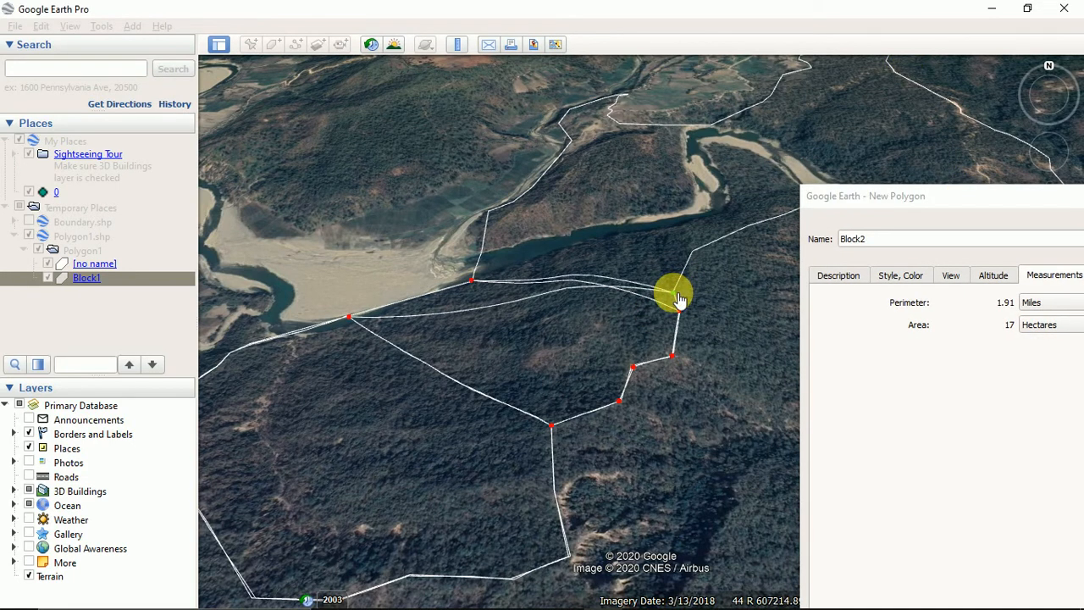
right_click(677, 296)
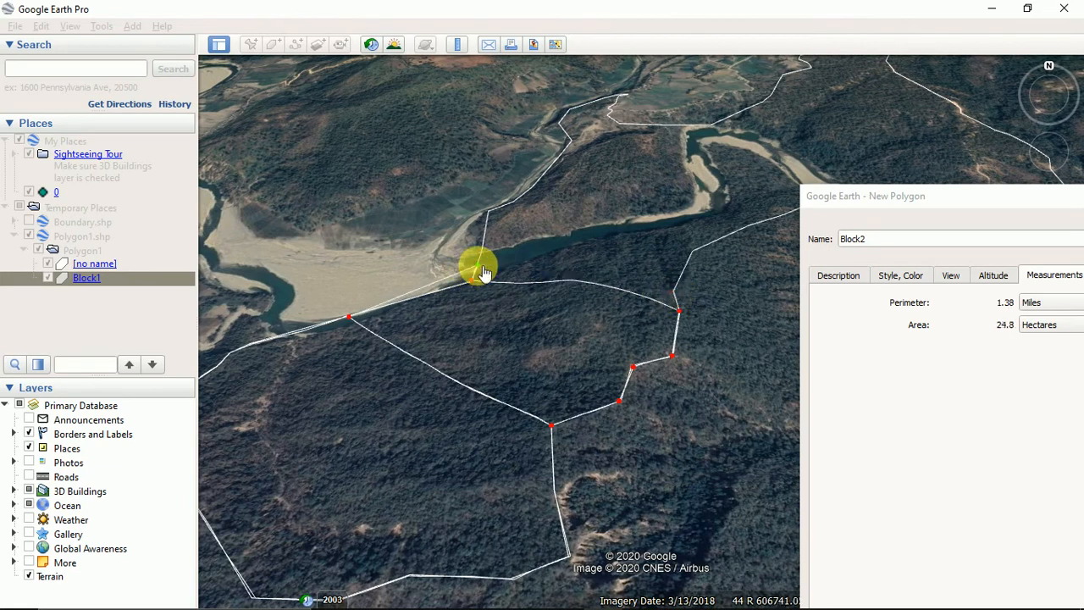
right_click(498, 305)
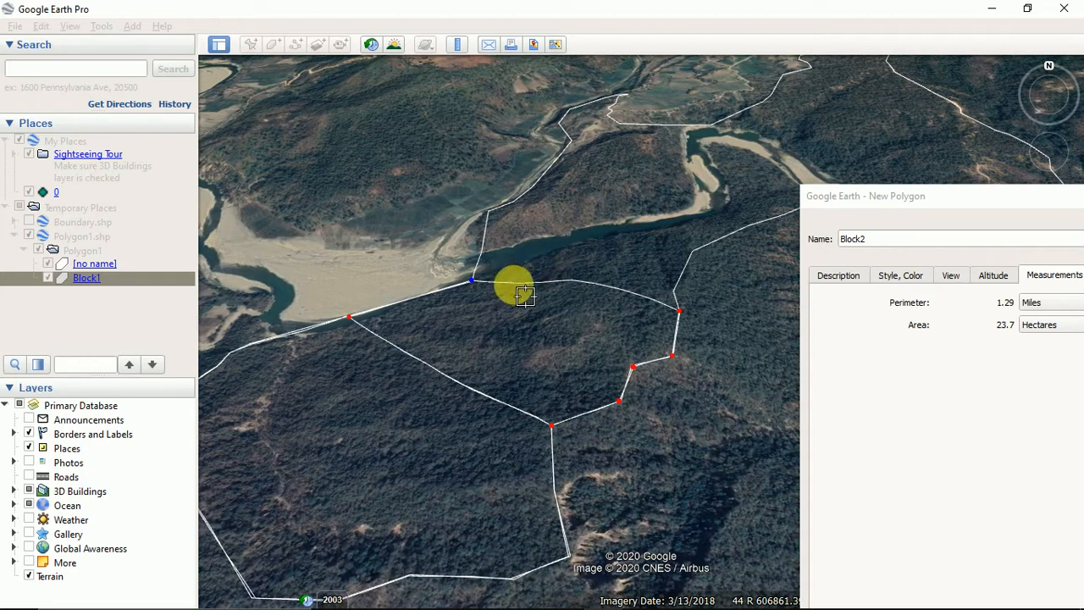
left_click(519, 289)
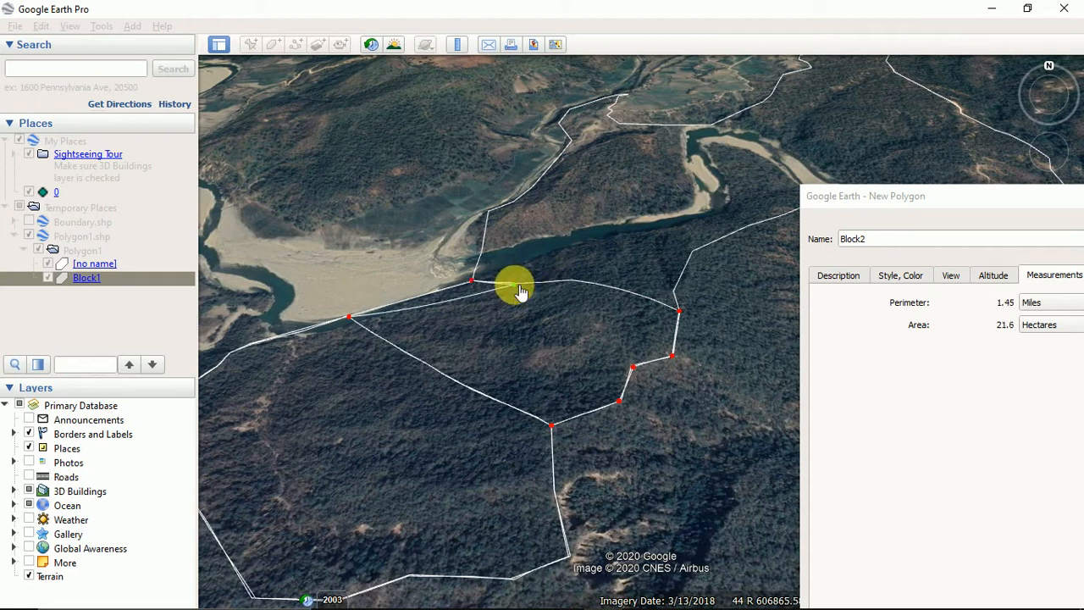
right_click(519, 288)
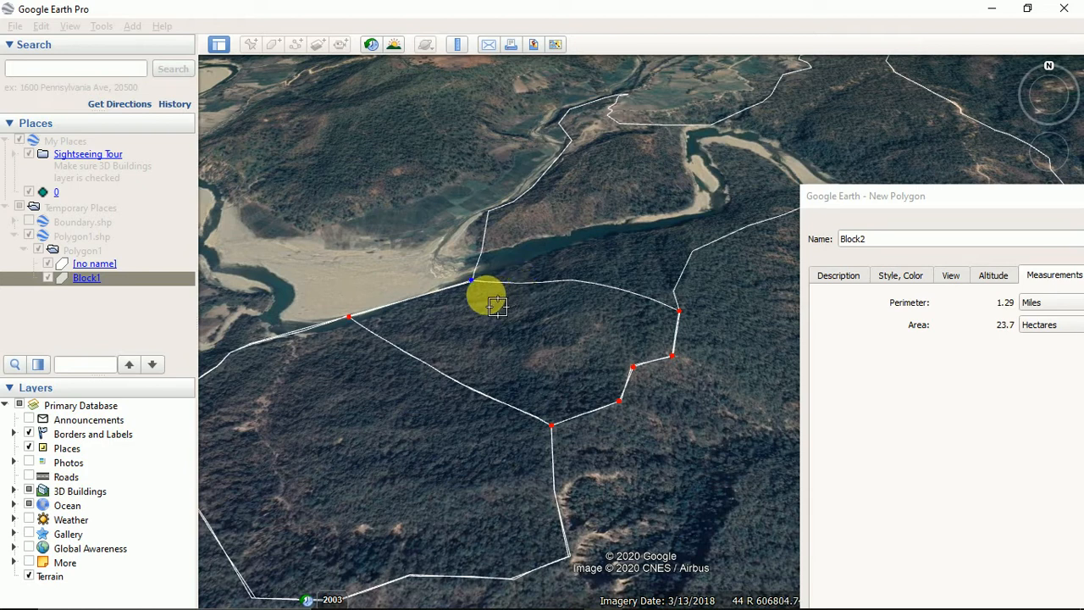
Insert two vertices along the river northeast of the boundary bend, extending Block2 to about 35.5 hectares.
left_click(680, 313)
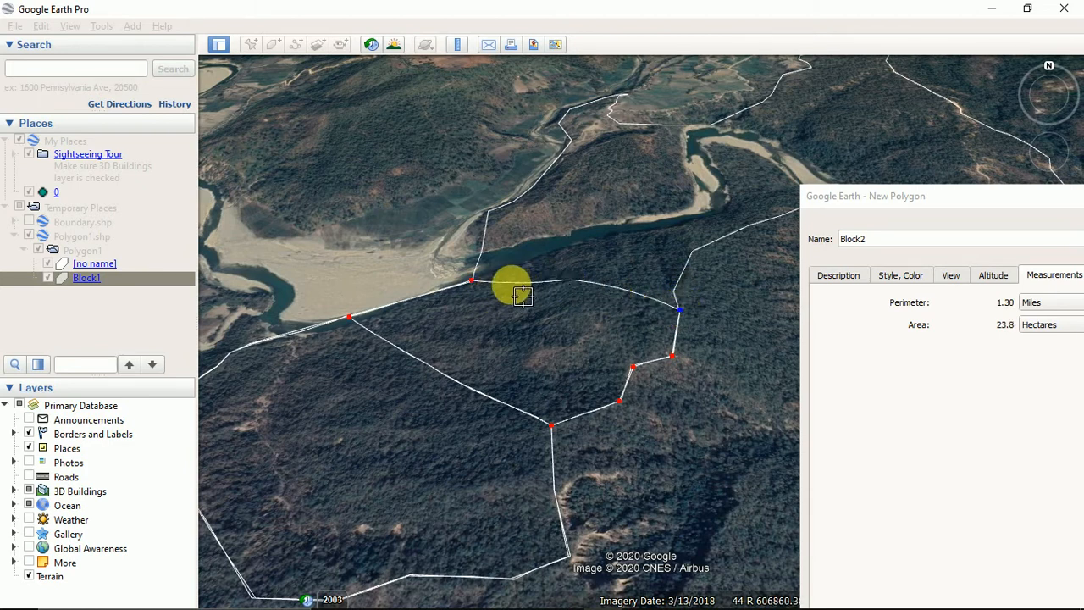
left_click_drag(515, 285, 544, 257)
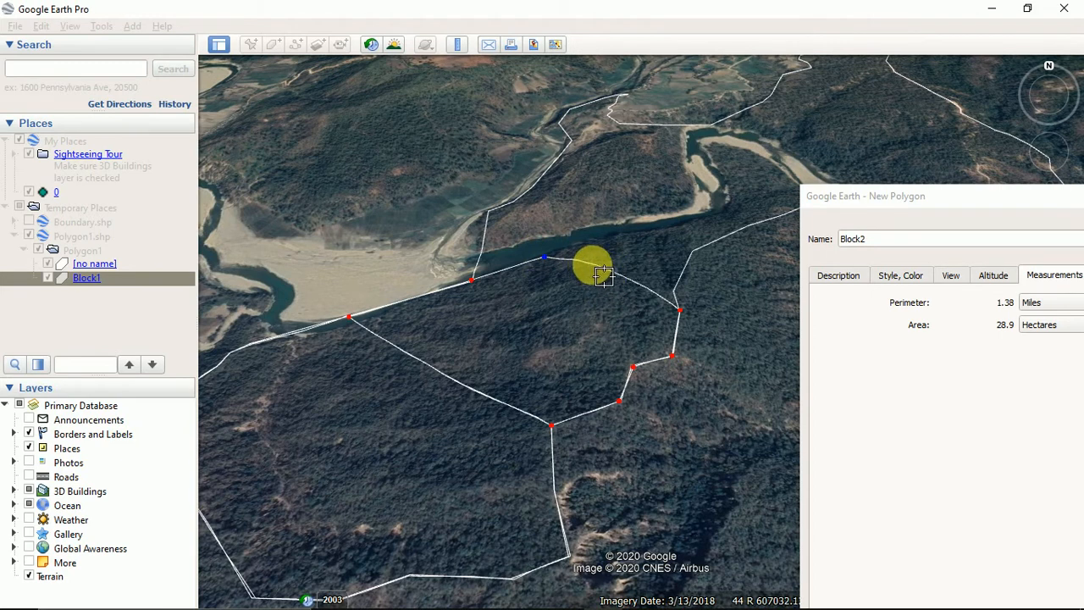
left_click(680, 311)
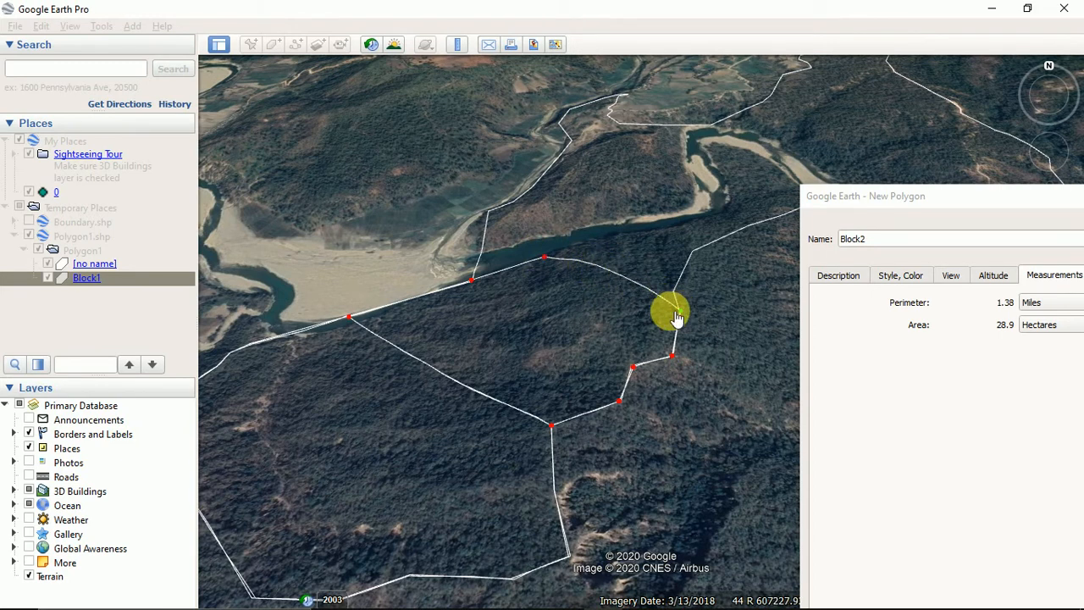
left_click_drag(624, 274, 631, 239)
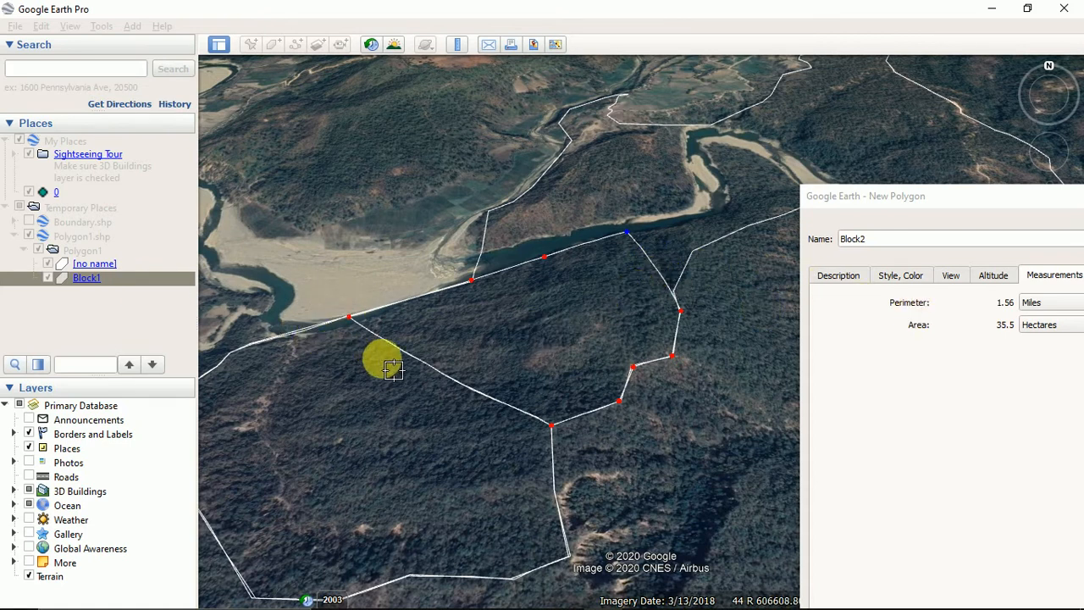
Extend Block2's eastern side north along the inland boundary with two more vertices, bringing it to about 36.9 hectares.
left_click_drag(682, 302, 681, 311)
left_click(681, 312)
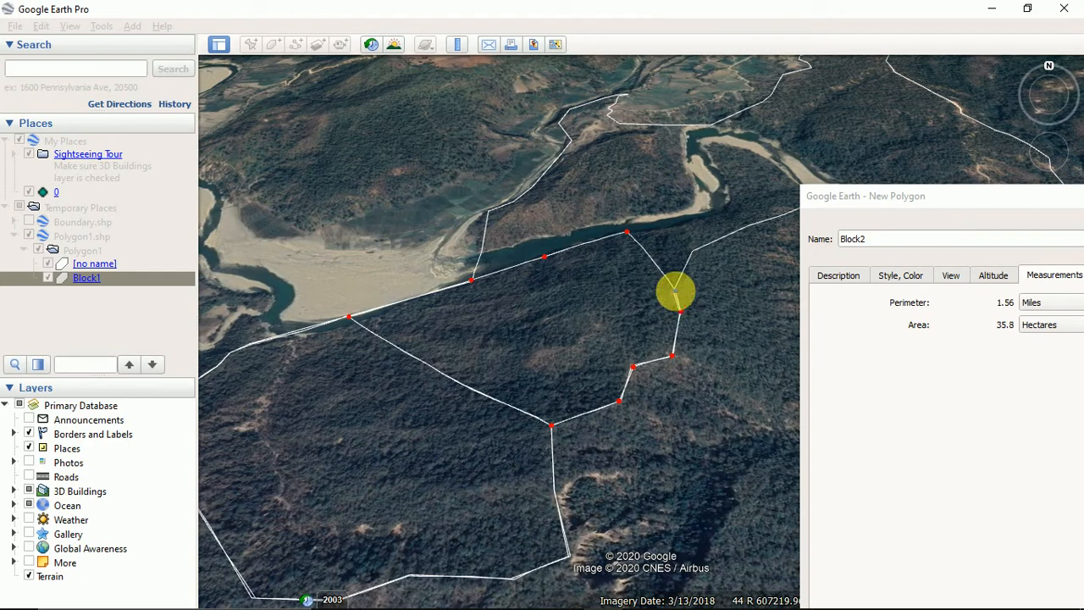
left_click(675, 292)
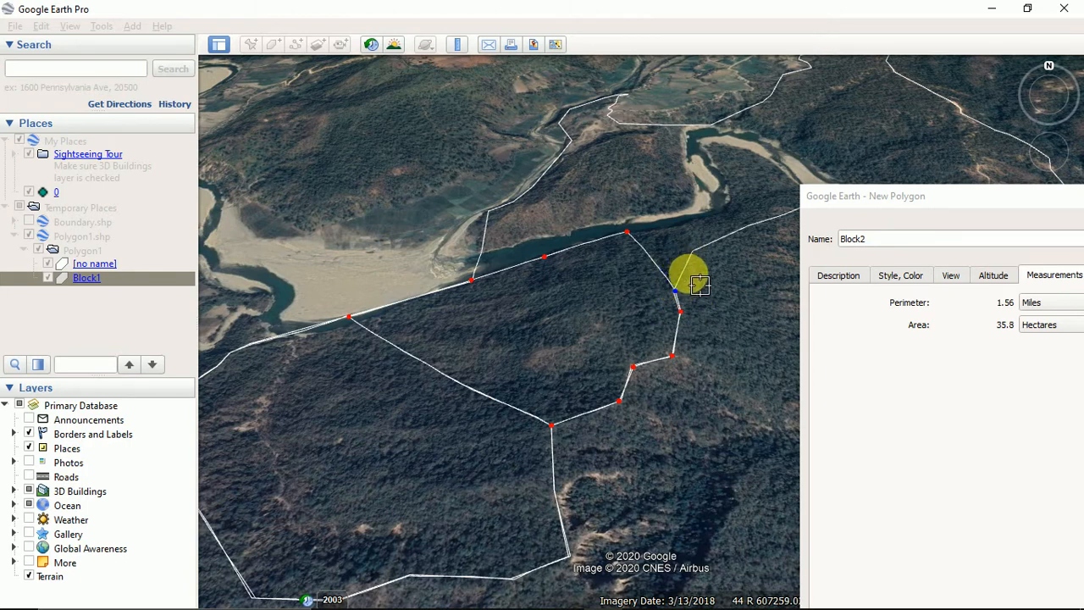
left_click_drag(694, 284, 688, 279)
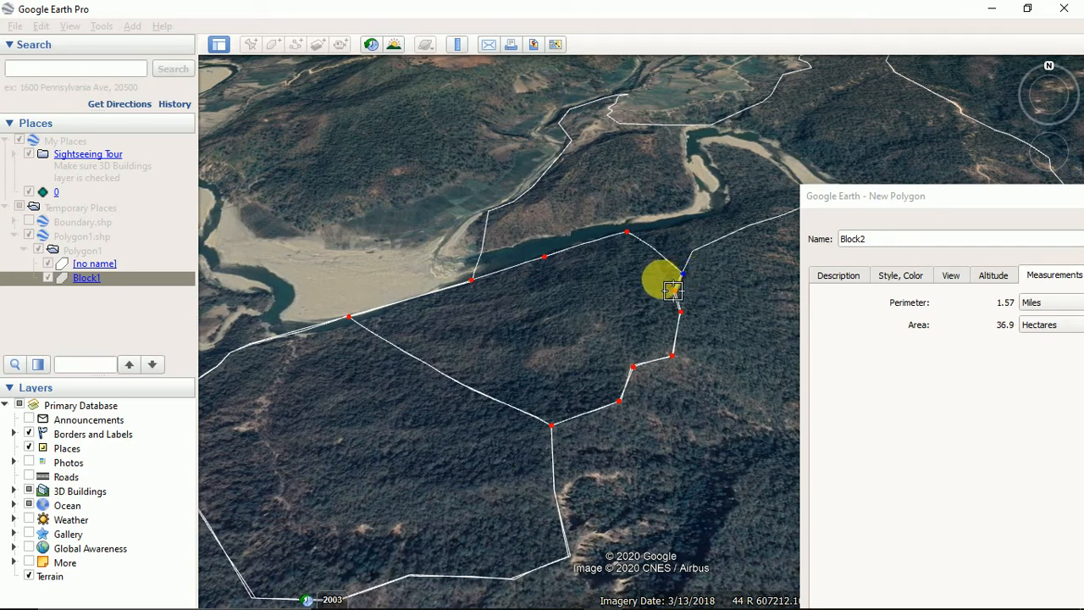
left_click(673, 290)
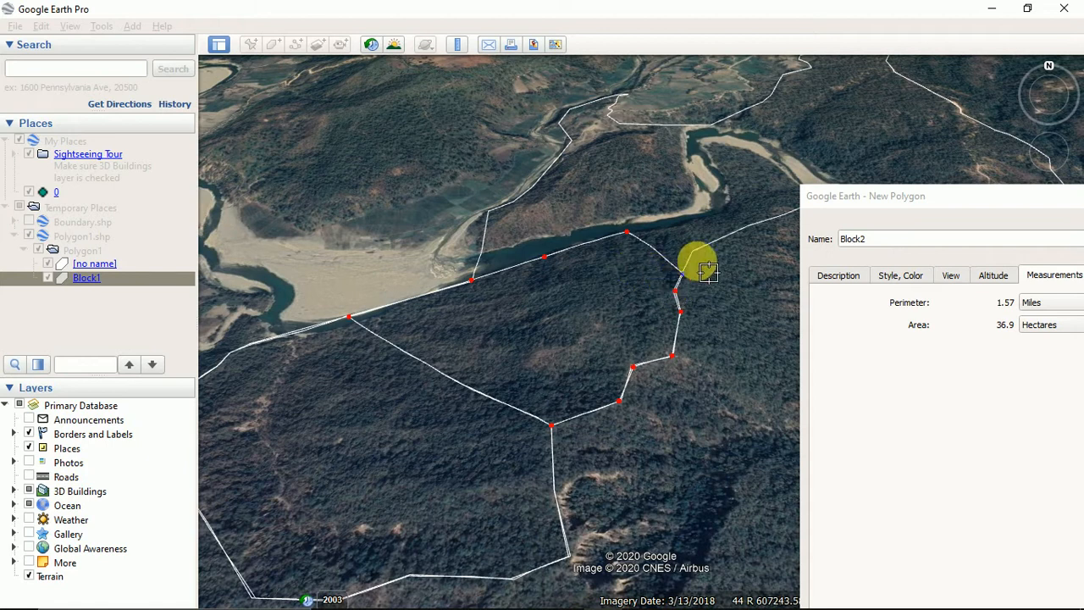
Save the completed Block2 polygon.
left_click_drag(876, 198, 624, 42)
left_click(825, 481)
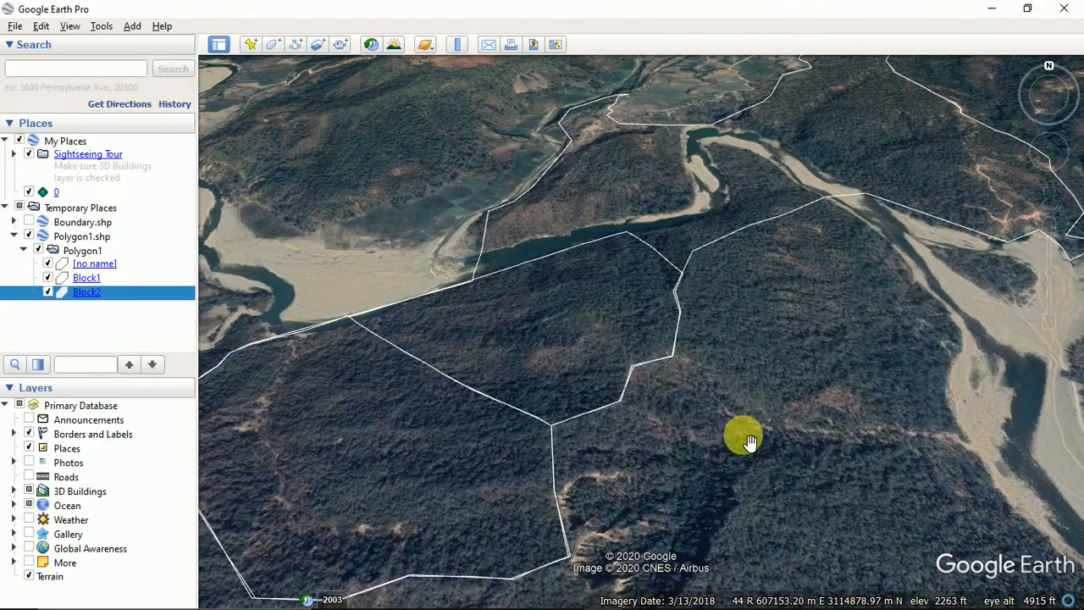
Start a new polygon named River and show its measurements, keeping the river section inside the boundary in view.
double_click(719, 192)
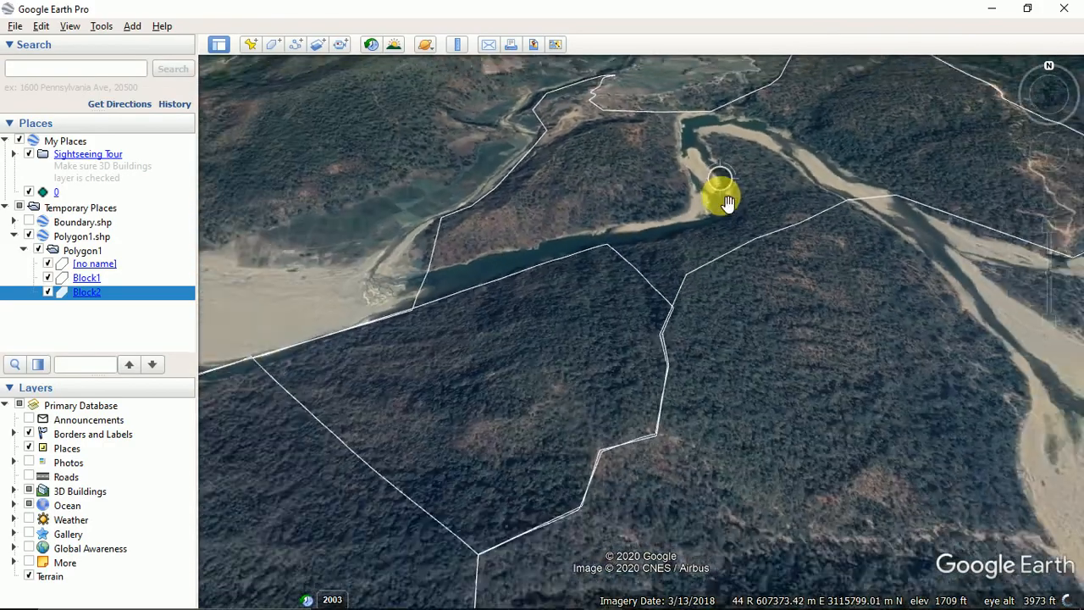
scroll(727, 201, "down", 5)
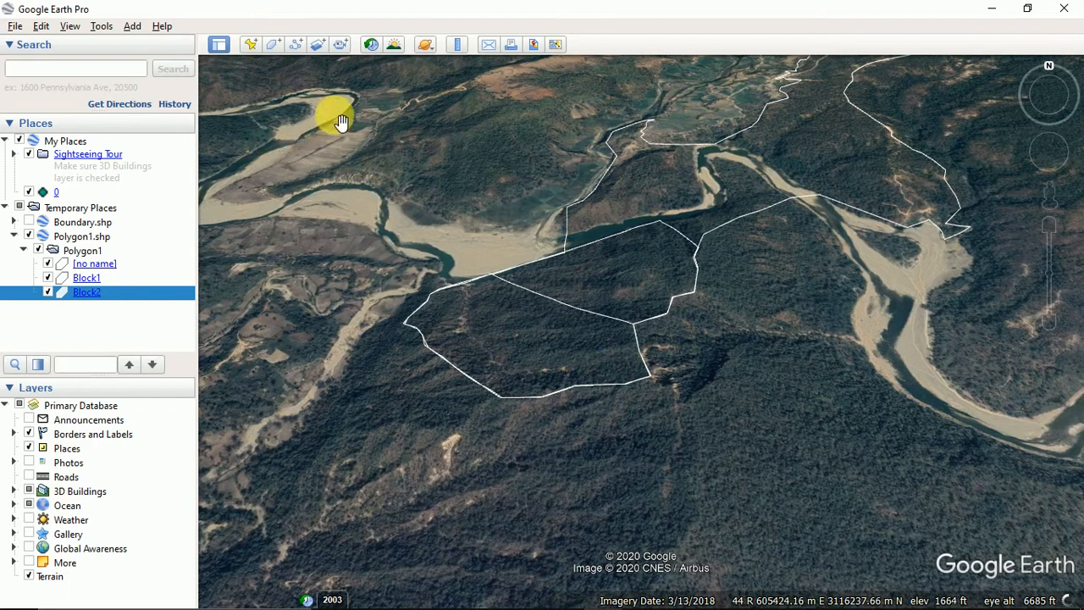
left_click(273, 44)
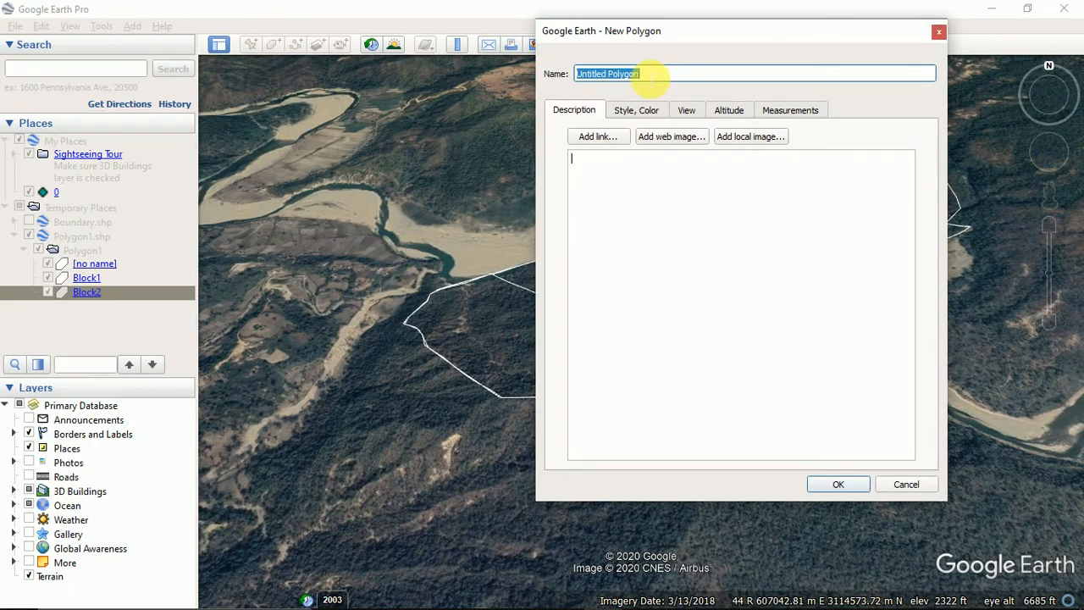
type("Riv")
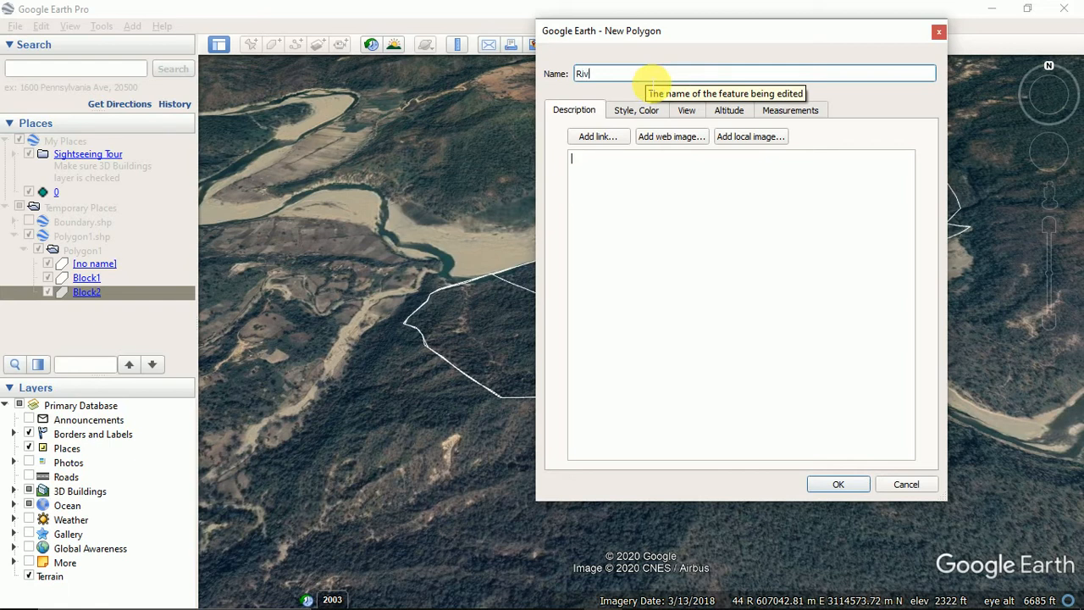
type("er")
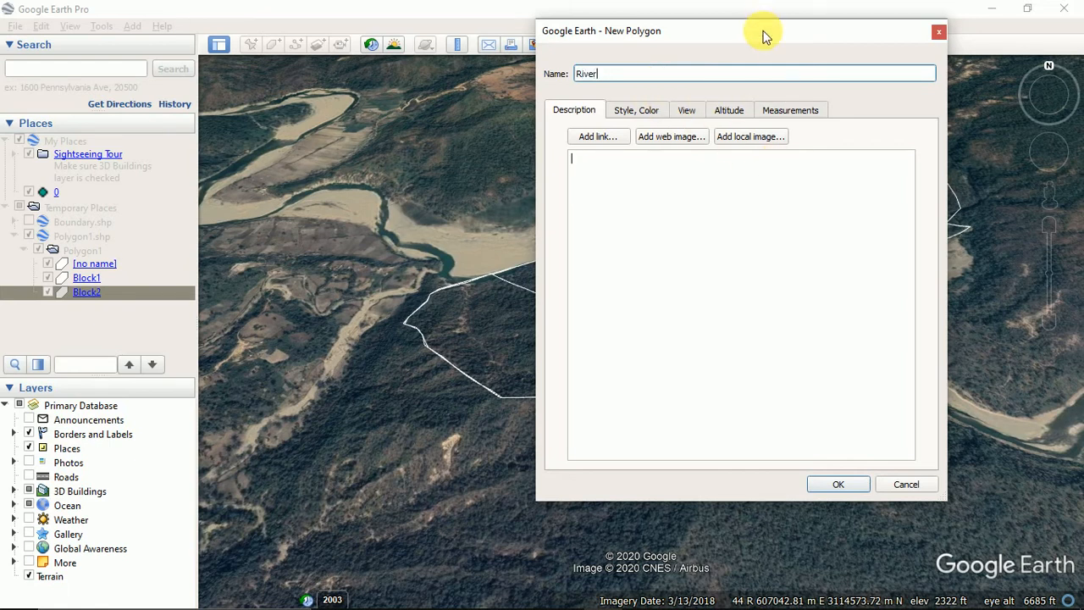
left_click_drag(765, 34, 911, 257)
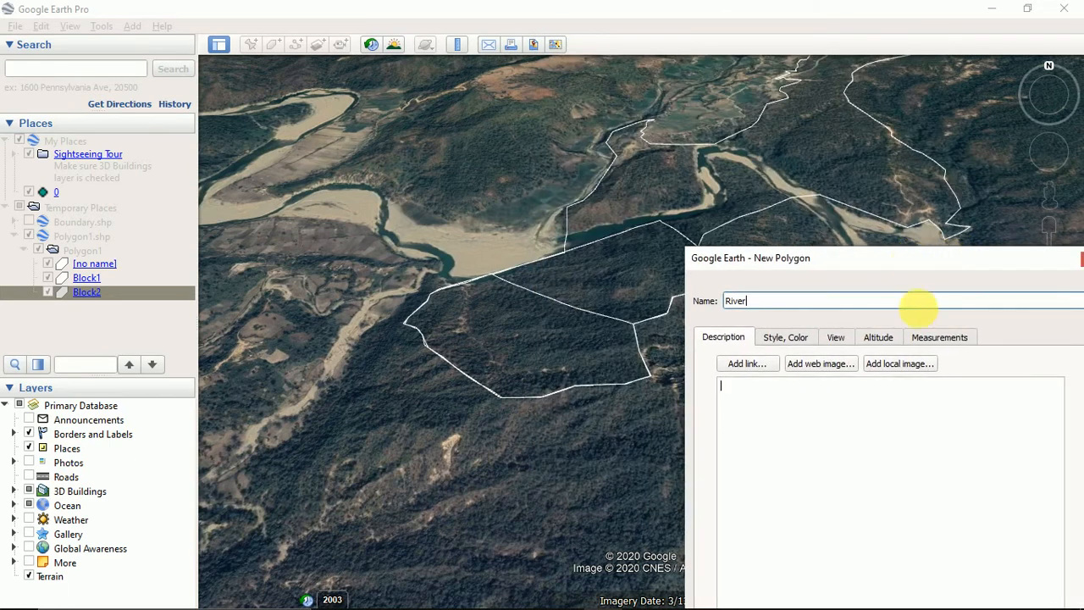
left_click(929, 339)
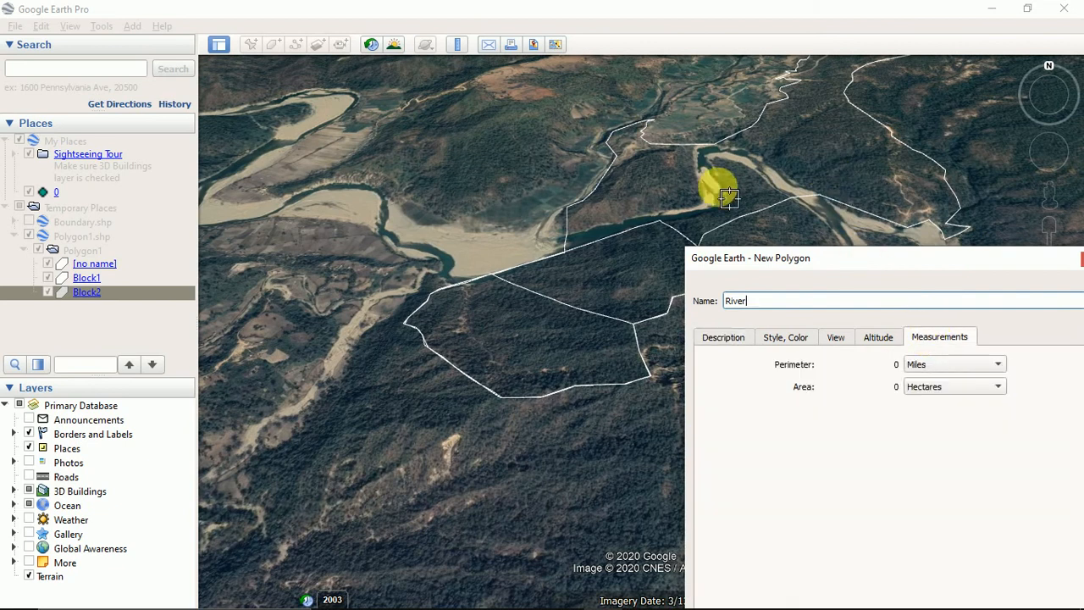
Trace the River polygon from the western boundary crossing eastward along the south bank to where the river turns north, enclosing about 10.8 hectares.
left_click(569, 235)
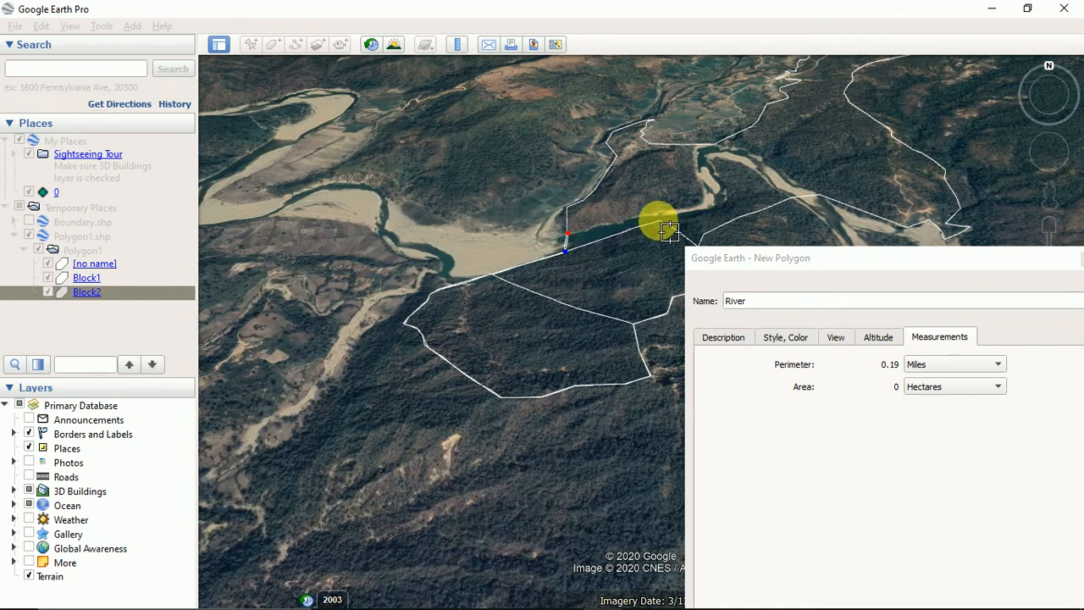
left_click(658, 220)
left_click(683, 220)
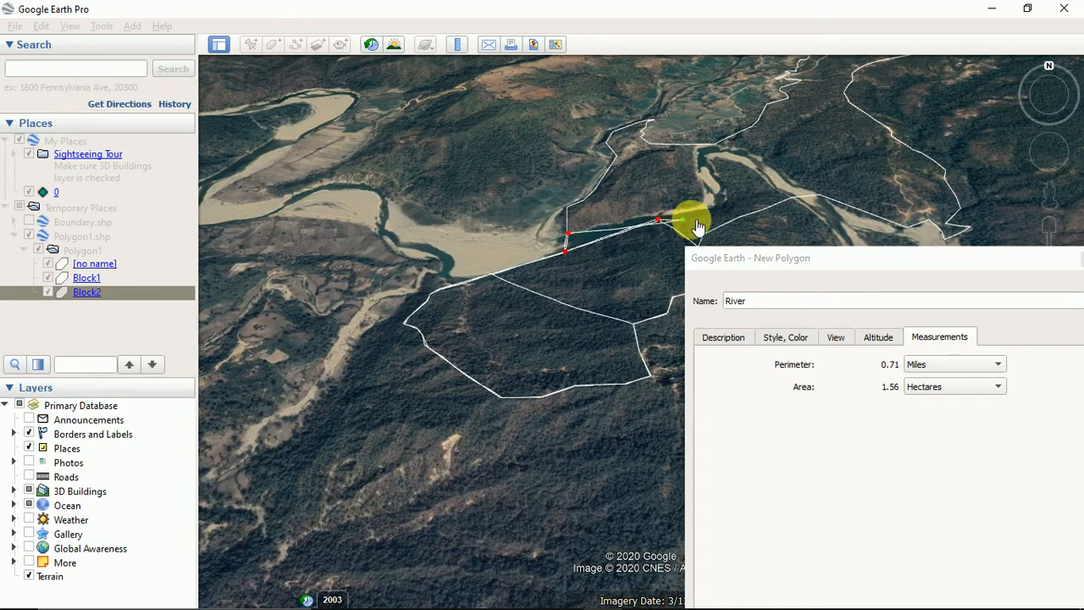
left_click(711, 211)
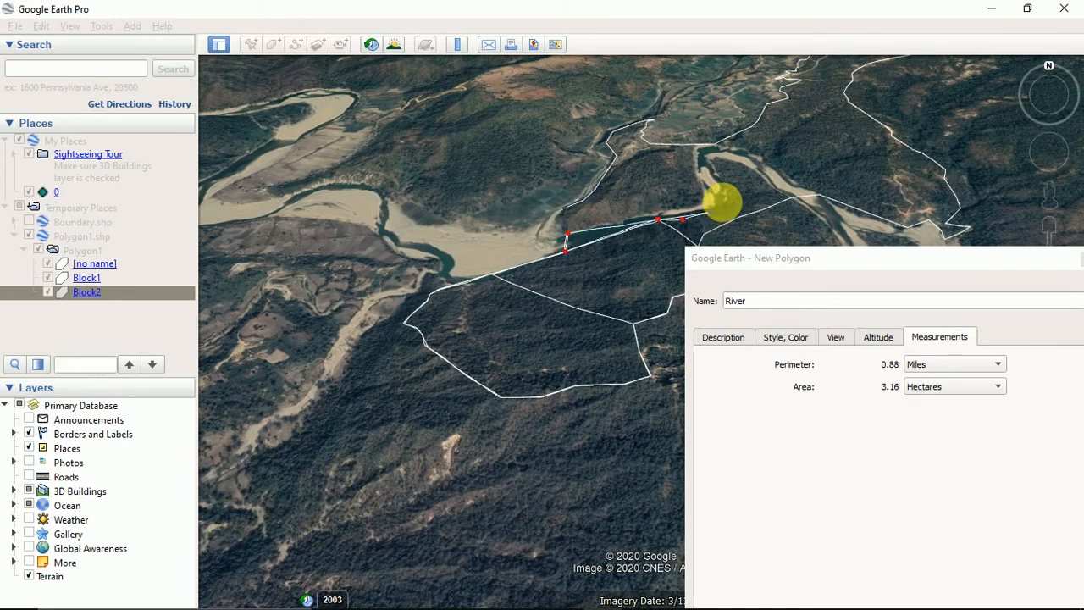
left_click(734, 203)
left_click(734, 201)
left_click(730, 192)
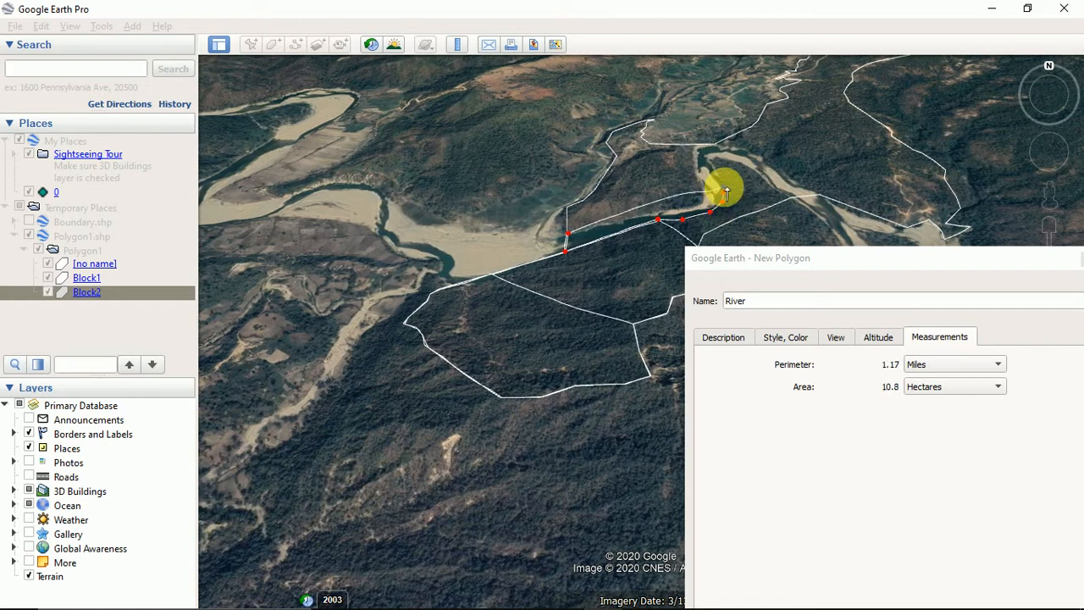
Continue River around the inner bank of the bend and southeast to the eastern boundary crossing, bringing it to about 4.74 hectares.
left_click(718, 179)
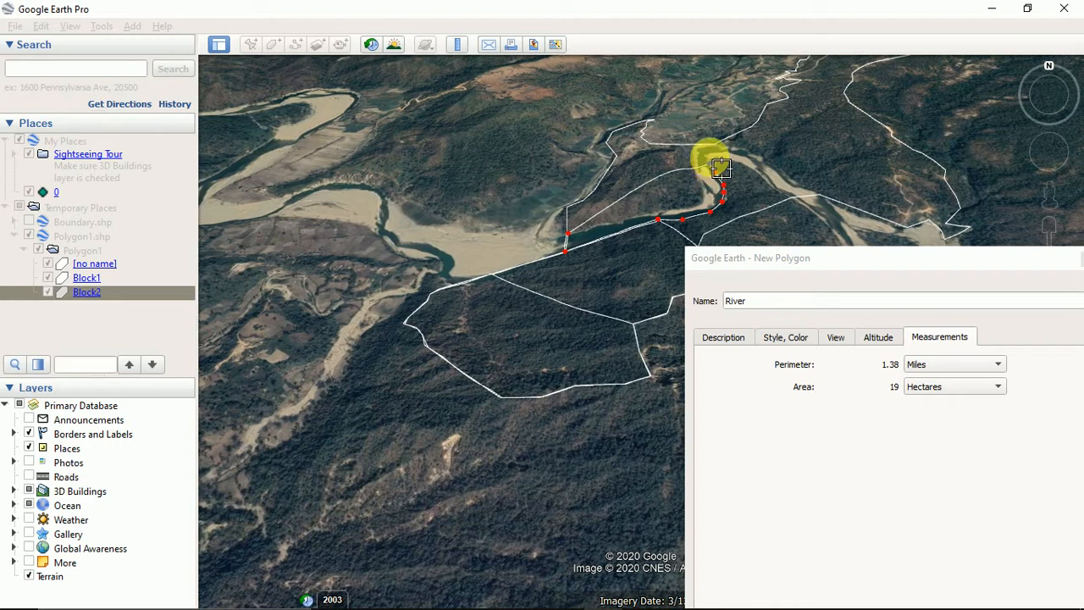
left_click(715, 174)
left_click(711, 160)
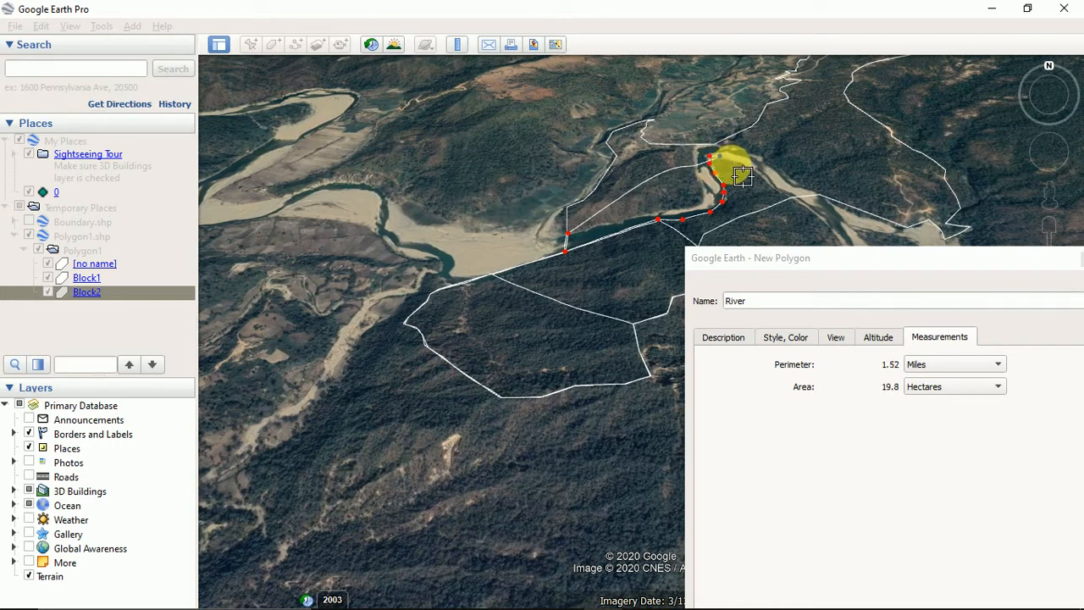
left_click(720, 155)
left_click(738, 164)
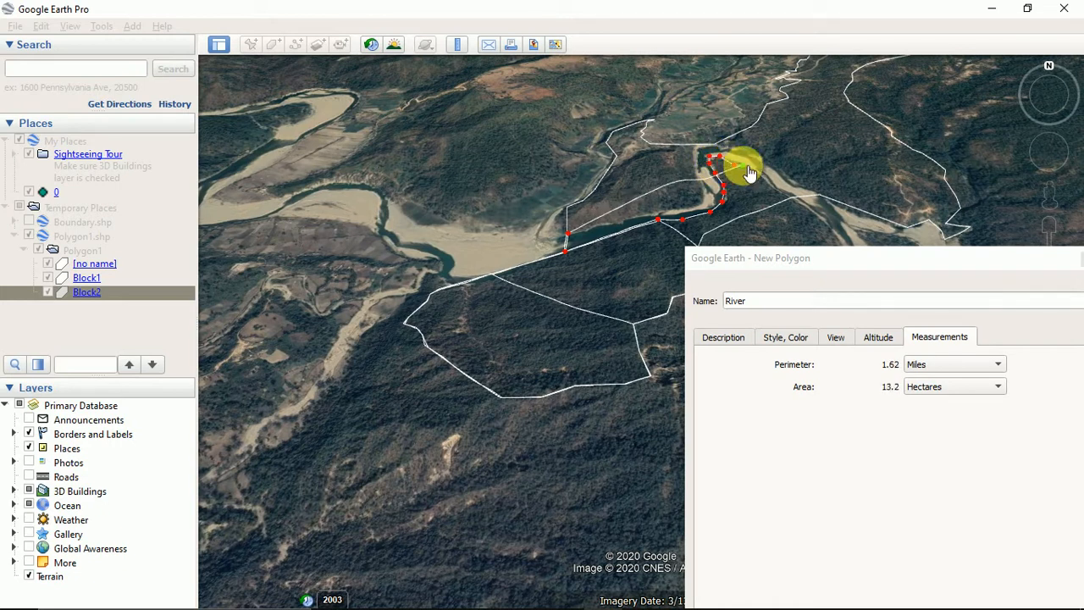
left_click(784, 191)
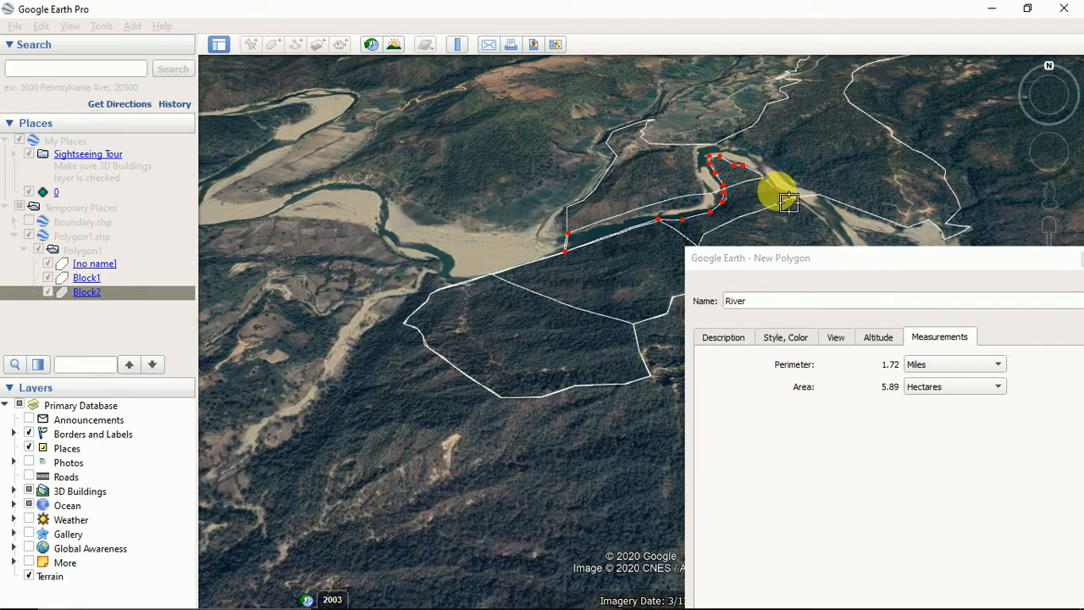
left_click(785, 191)
left_click(788, 198)
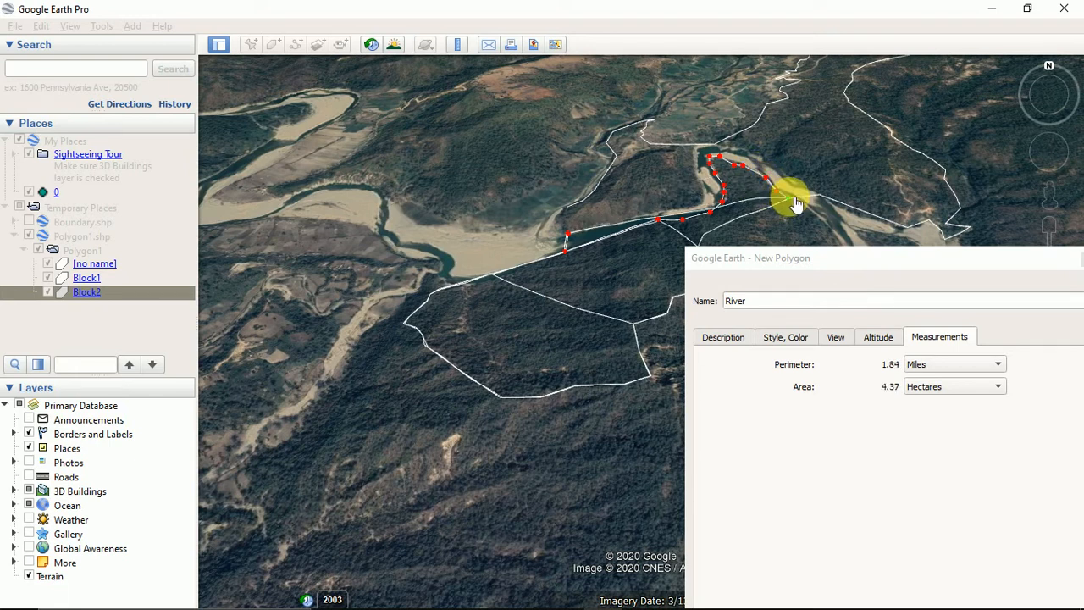
left_click(824, 195)
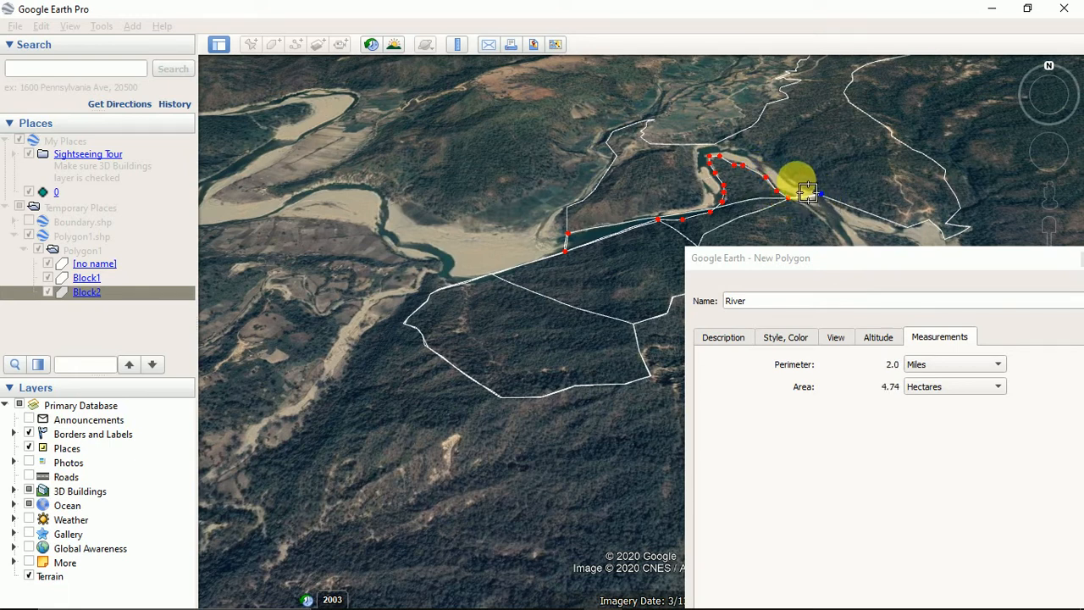
Trace River's opposite bank northwest from the eastern boundary crossing to the outer top of the bend, enclosing about 33.5 hectares.
left_click(796, 180)
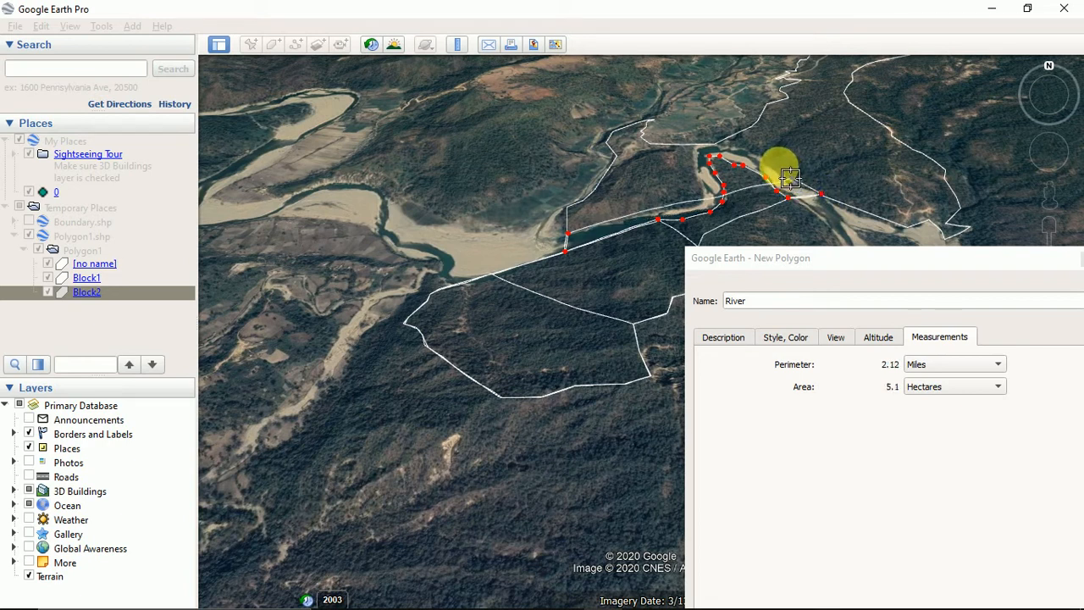
left_click(776, 169)
left_click(762, 158)
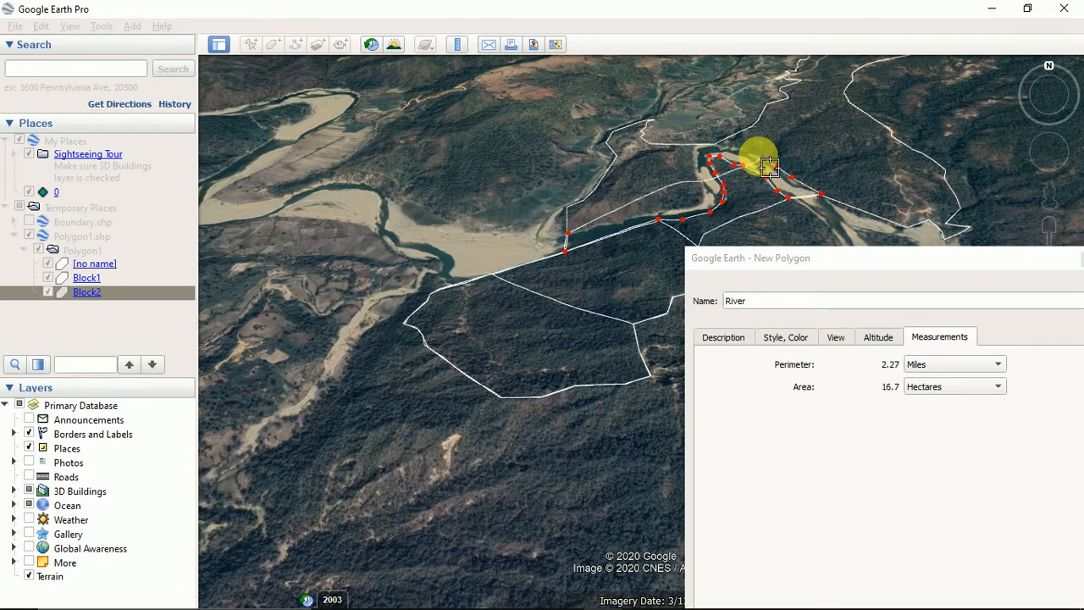
left_click(744, 157)
left_click(735, 155)
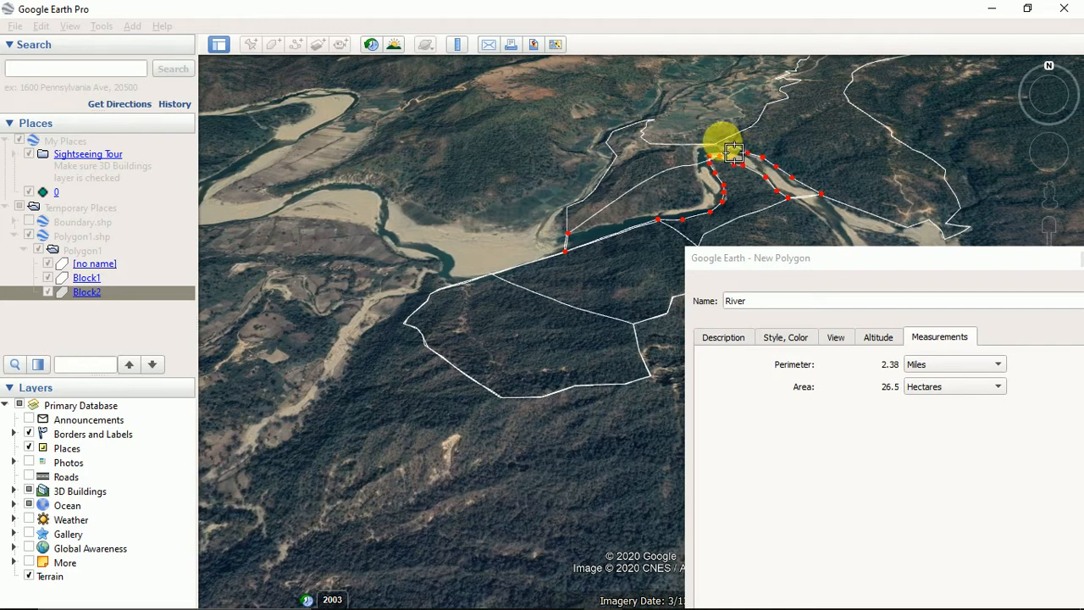
left_click(730, 145)
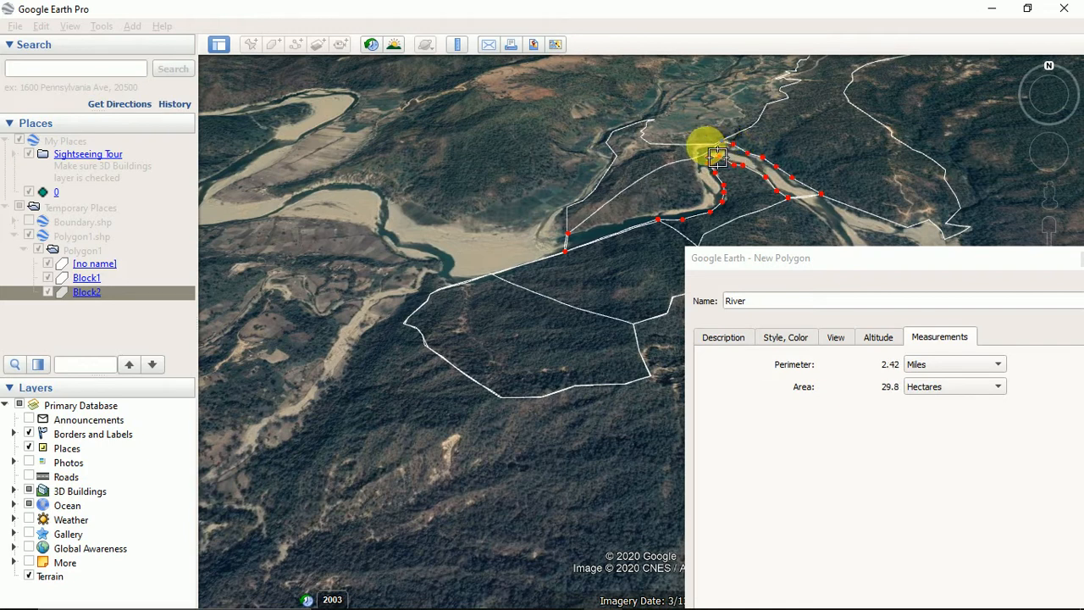
left_click(708, 169)
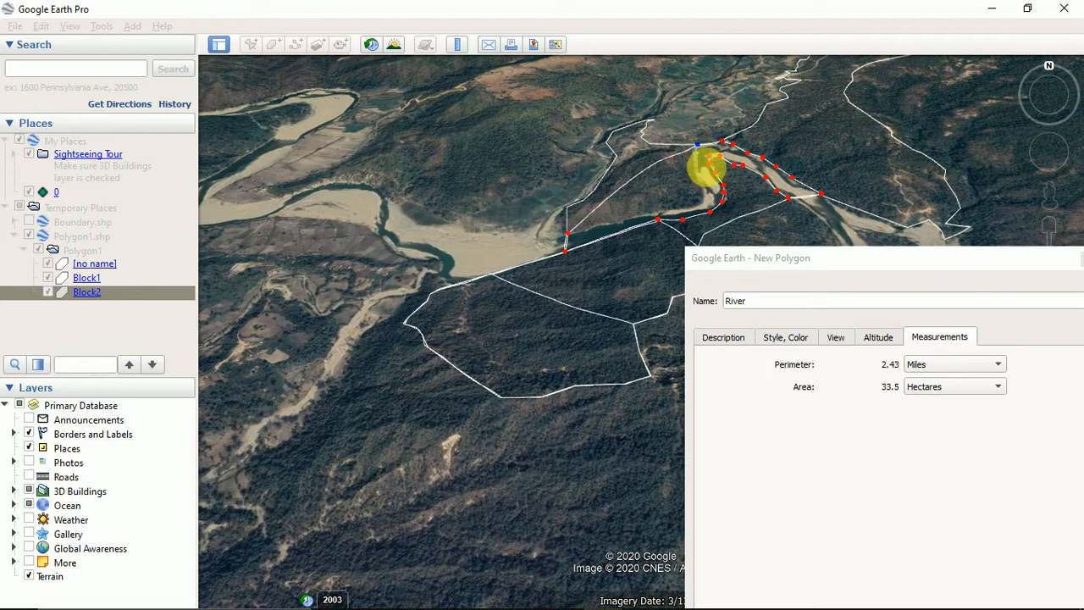
Trace River down the bend's western bank and west along the north bank toward its starting point, enclosing about 18.5 hectares.
left_click(695, 152)
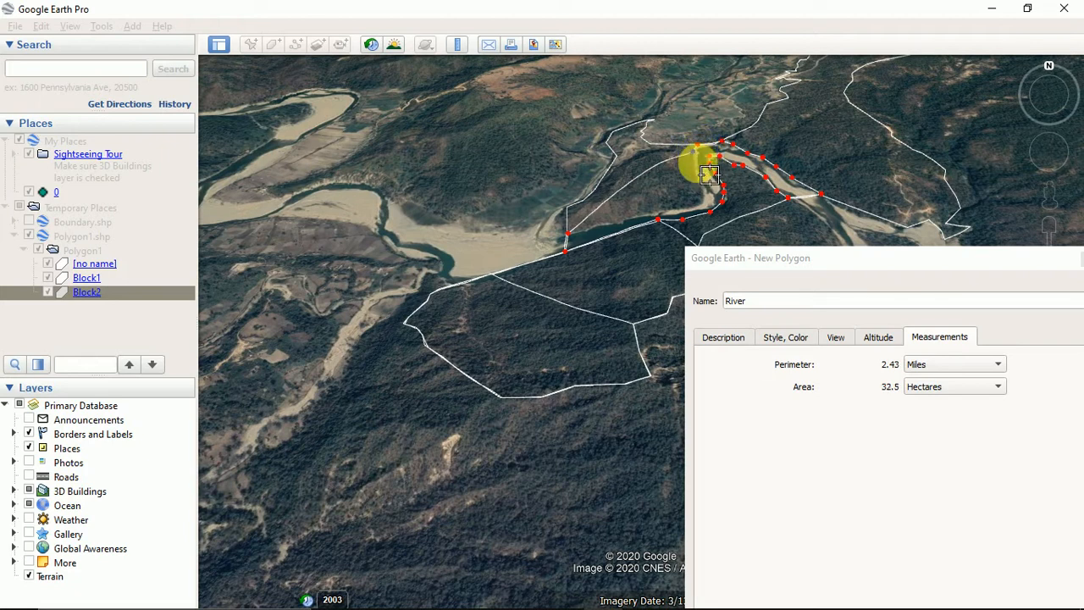
left_click(697, 164)
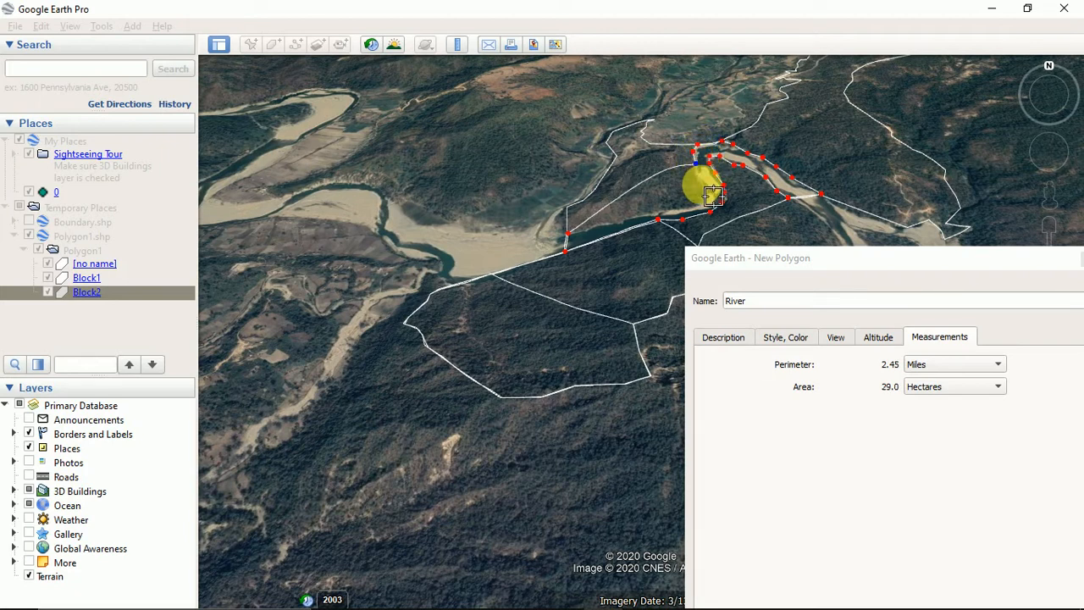
left_click(703, 185)
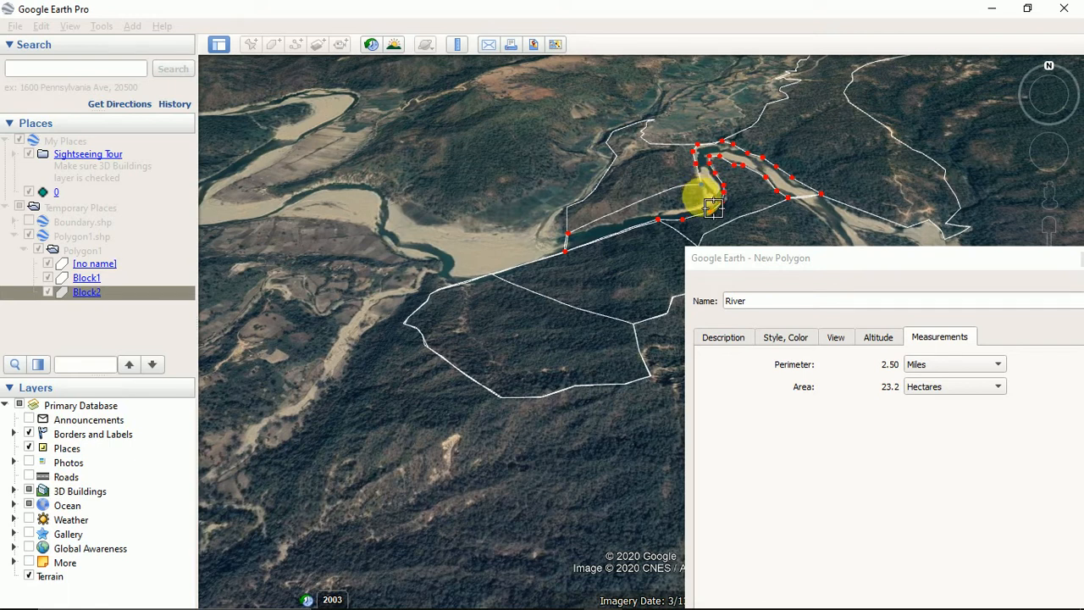
left_click(708, 200)
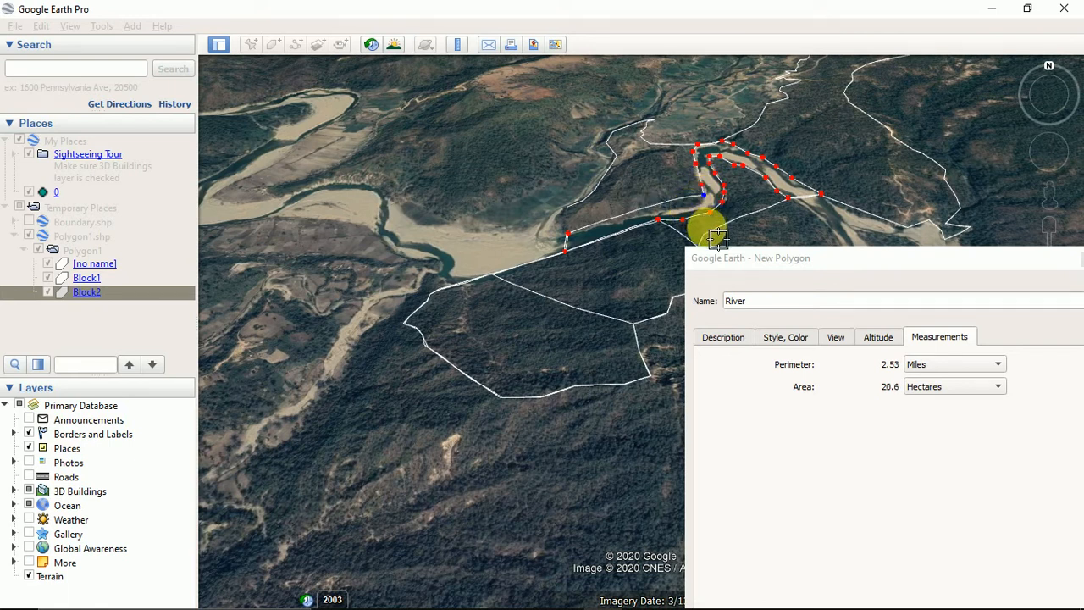
left_click(708, 213)
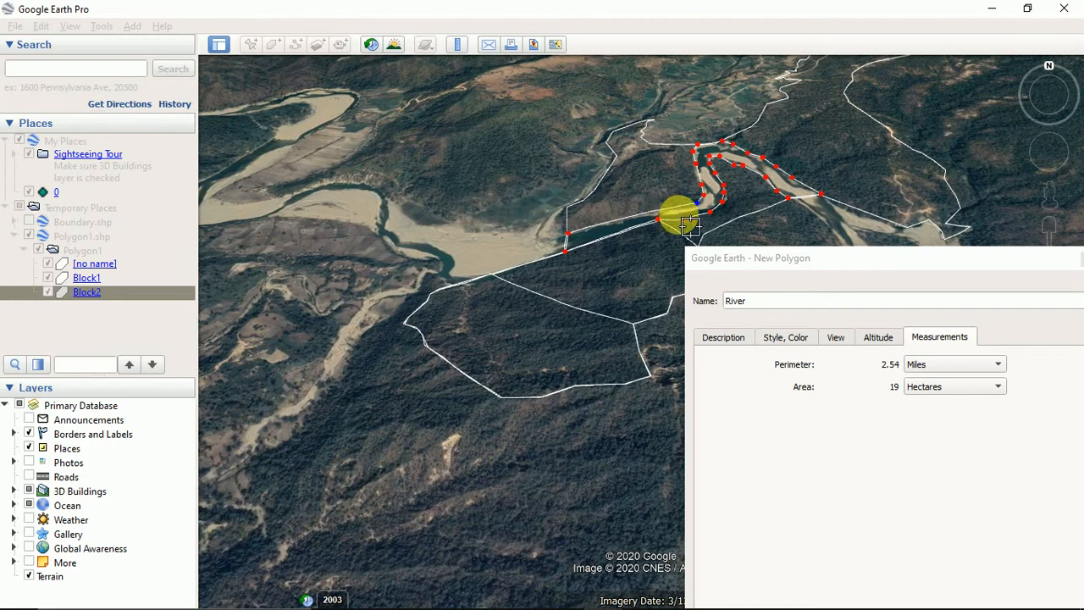
left_click(678, 217)
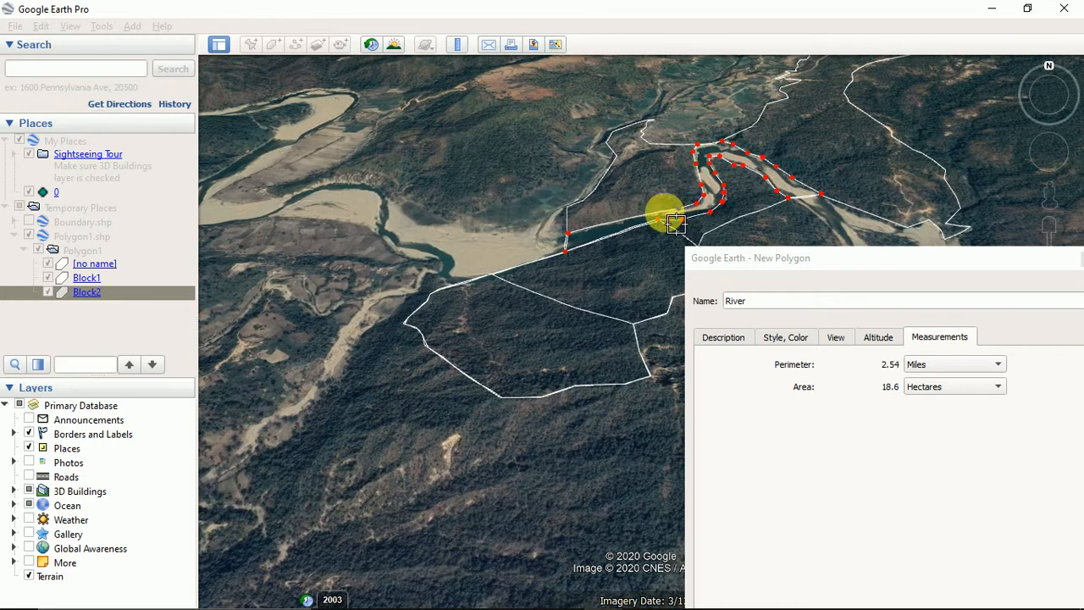
left_click(664, 211)
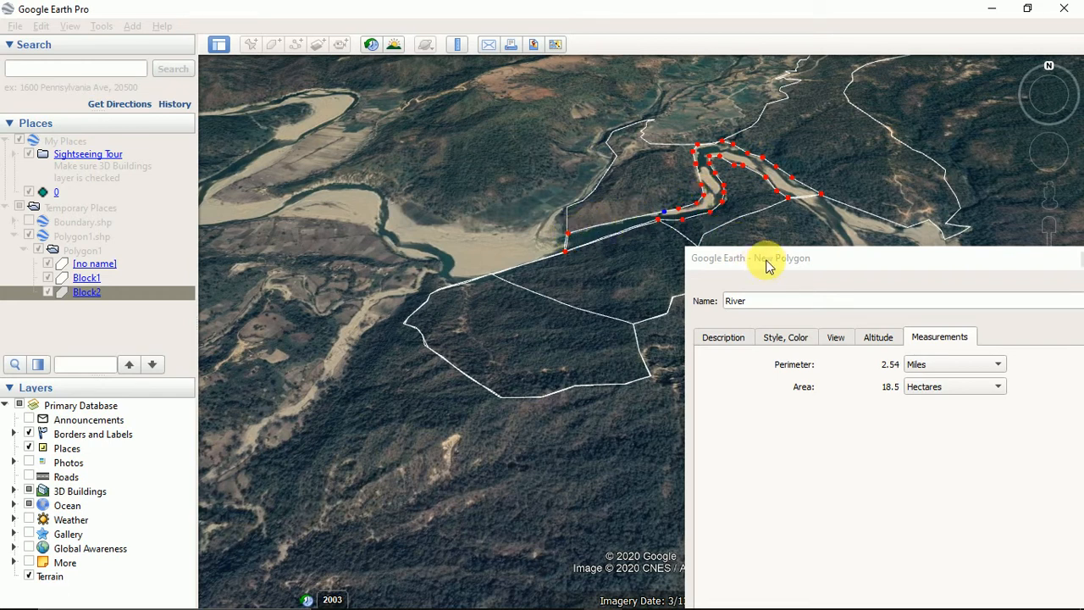
Check the River polygon's outline against the full boundary and save it.
left_click_drag(825, 262, 810, 357)
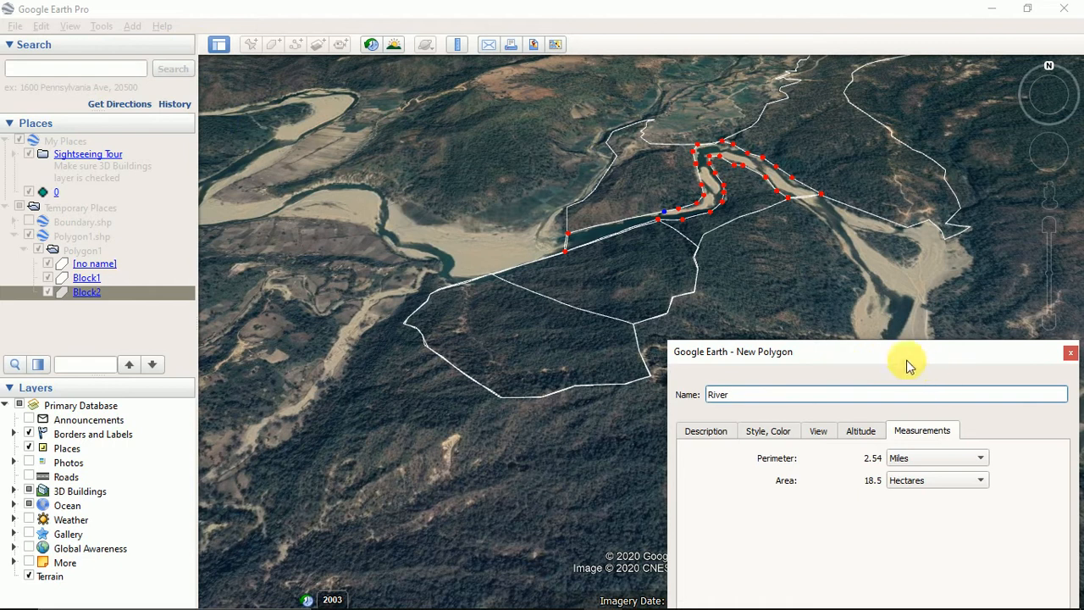
left_click_drag(905, 346, 860, 74)
left_click(923, 531)
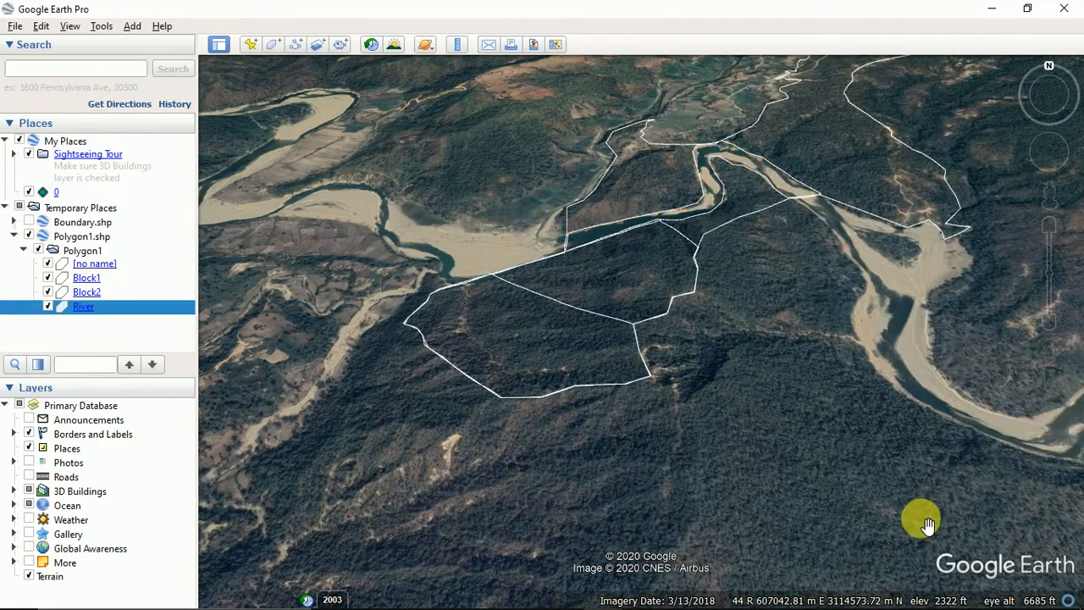
Start a new polygon named Block3, keeping the forest area east of Block2 uncovered for drawing.
left_click(273, 46)
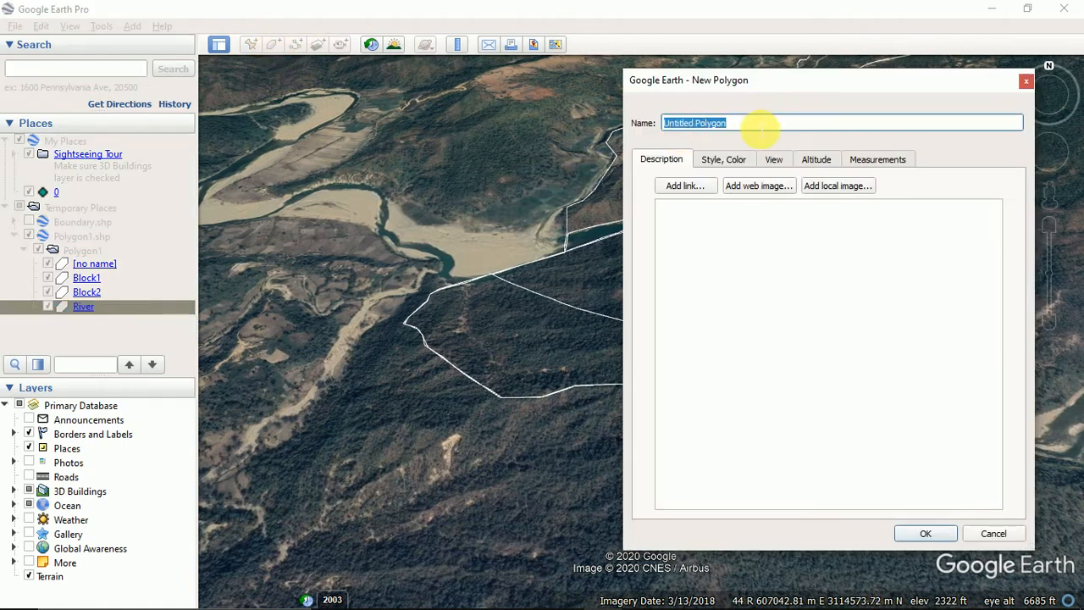
type("Block3")
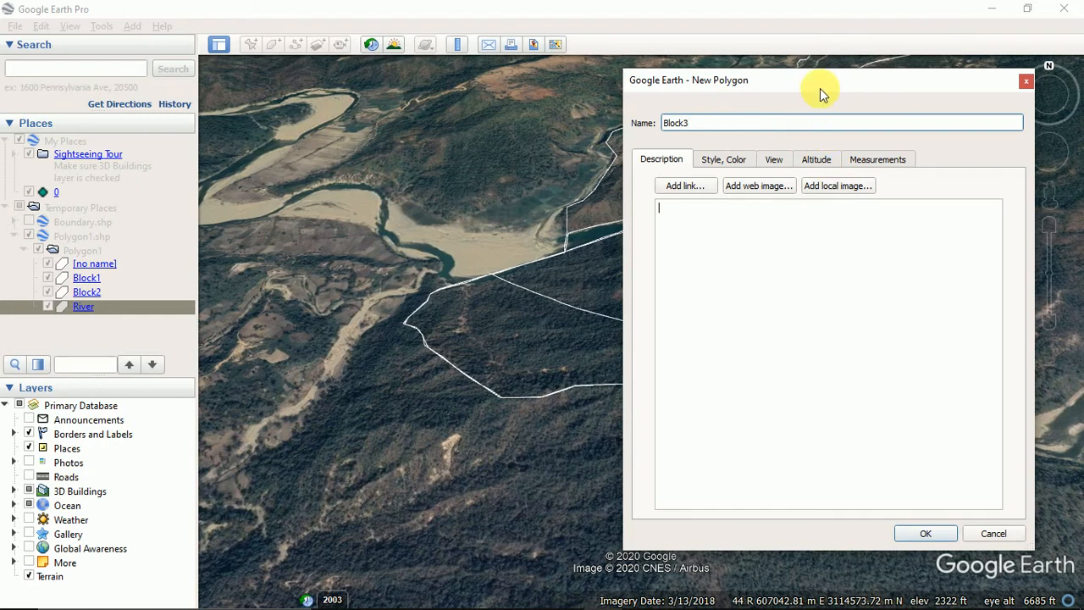
left_click_drag(819, 88, 946, 400)
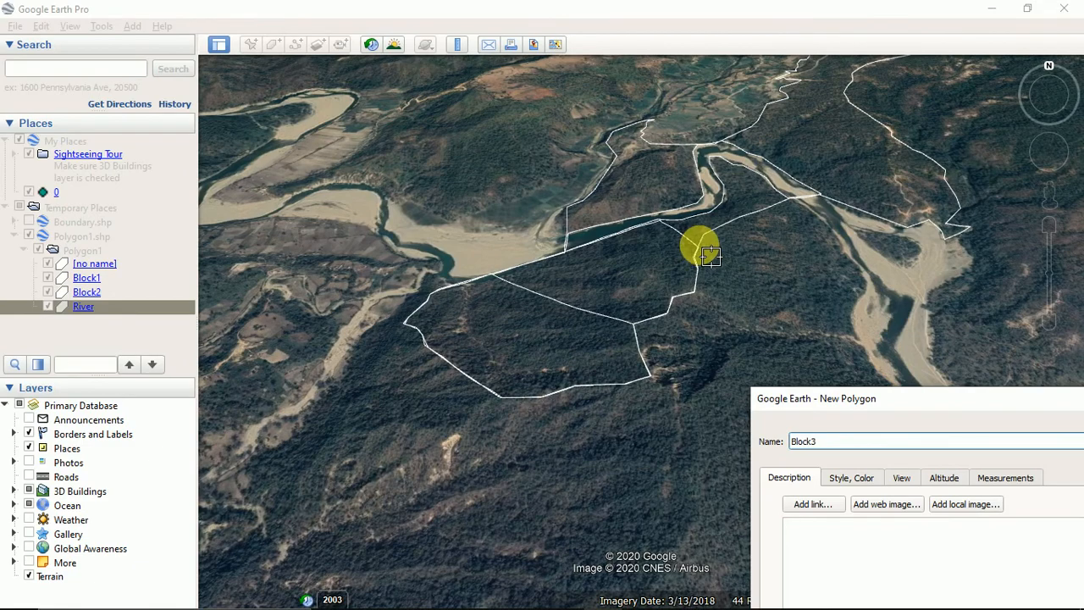
Start Block3 at Block2's northeast corner, trace northwest to the river, follow its south bank west, and cross to the boundary corner north of it.
scroll(710, 255, "up", 3)
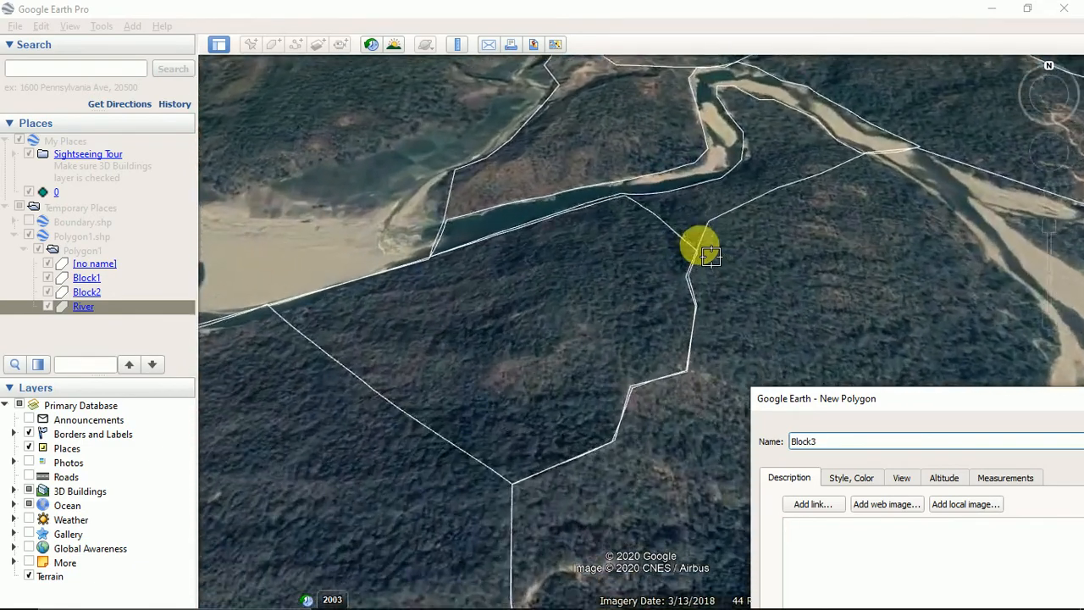
scroll(711, 255, "up", 2)
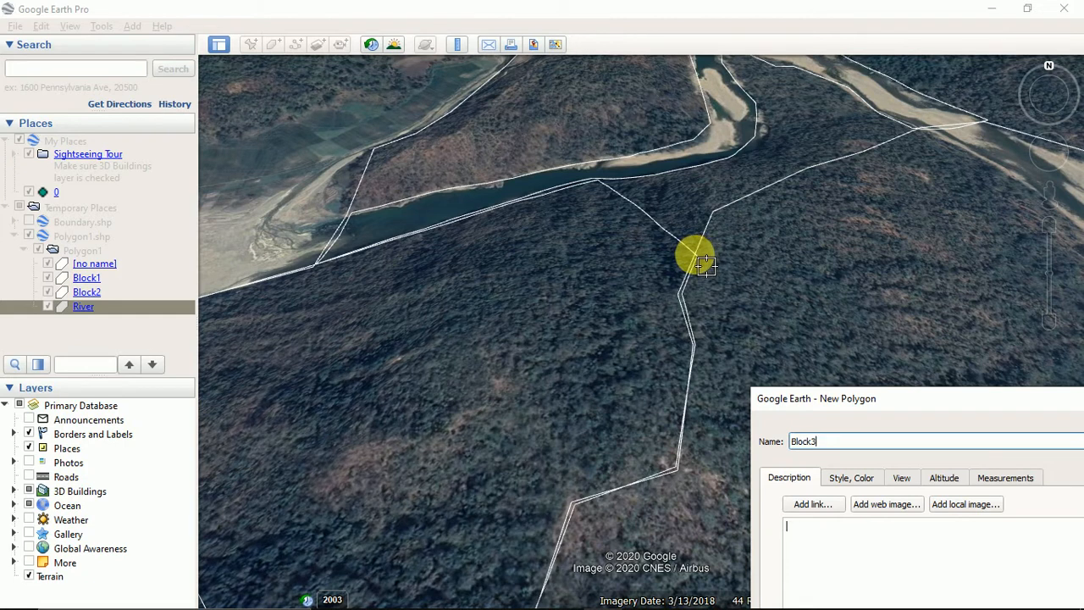
left_click(695, 253)
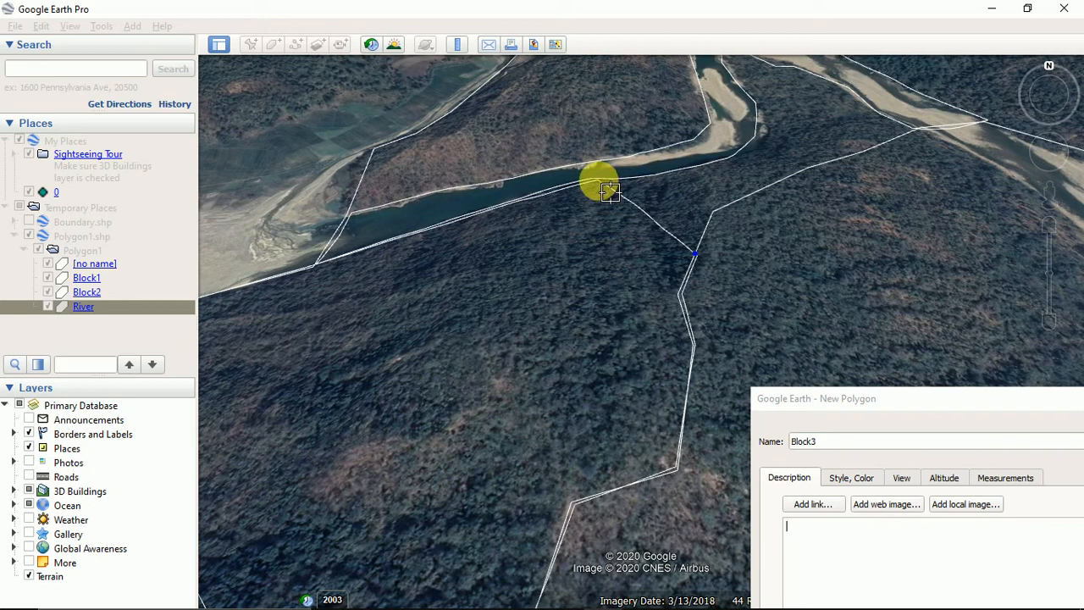
left_click(599, 181)
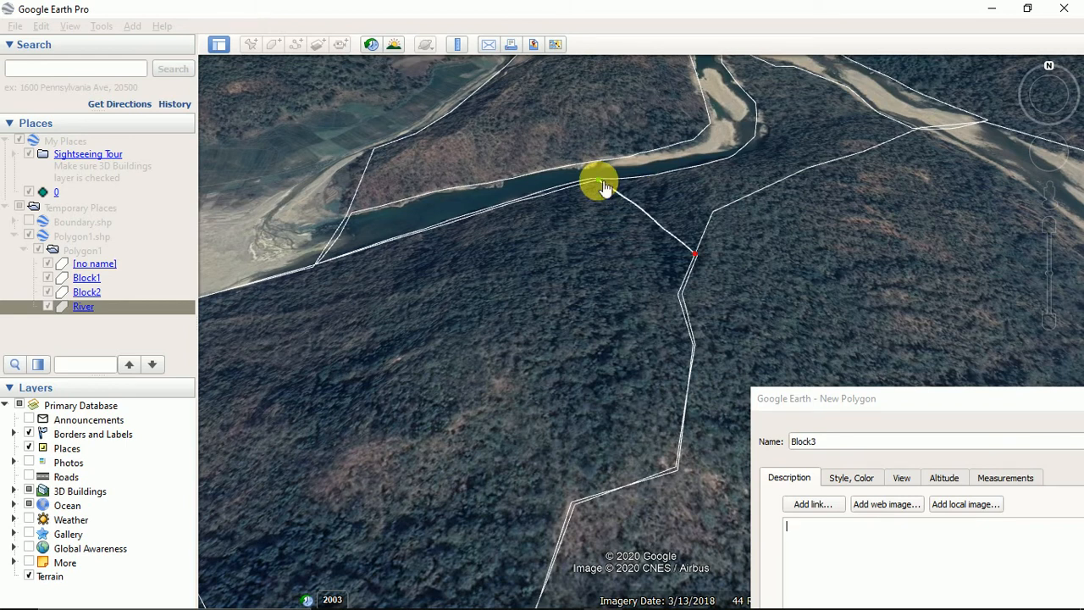
left_click(318, 264)
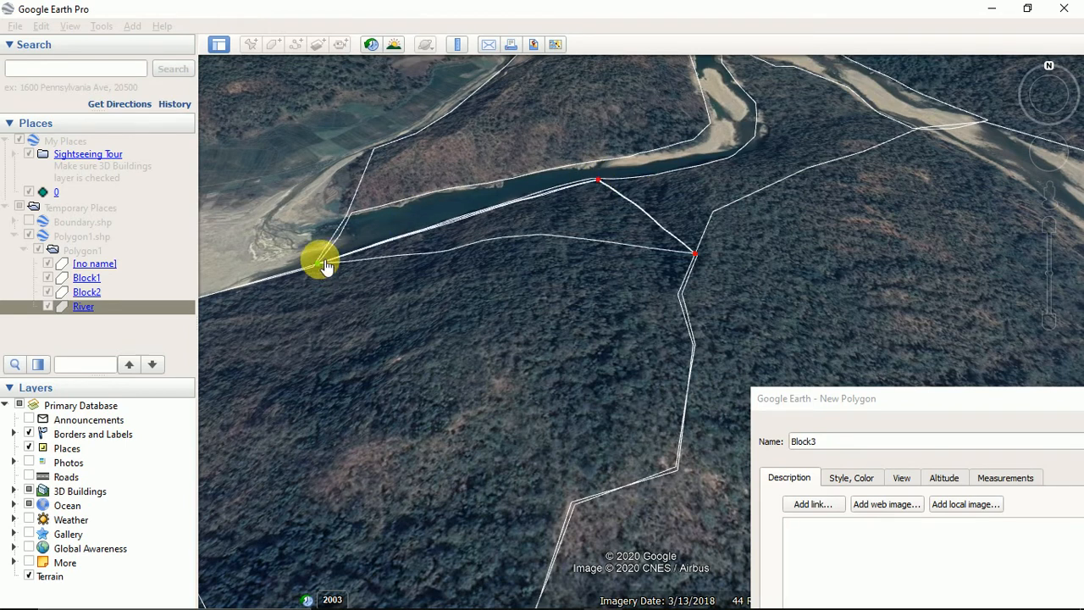
left_click(376, 150)
Trace Block3 northeast along the forest's western boundary from the corner north of the river toward the narrow northern tip.
scroll(534, 154, "up", 3)
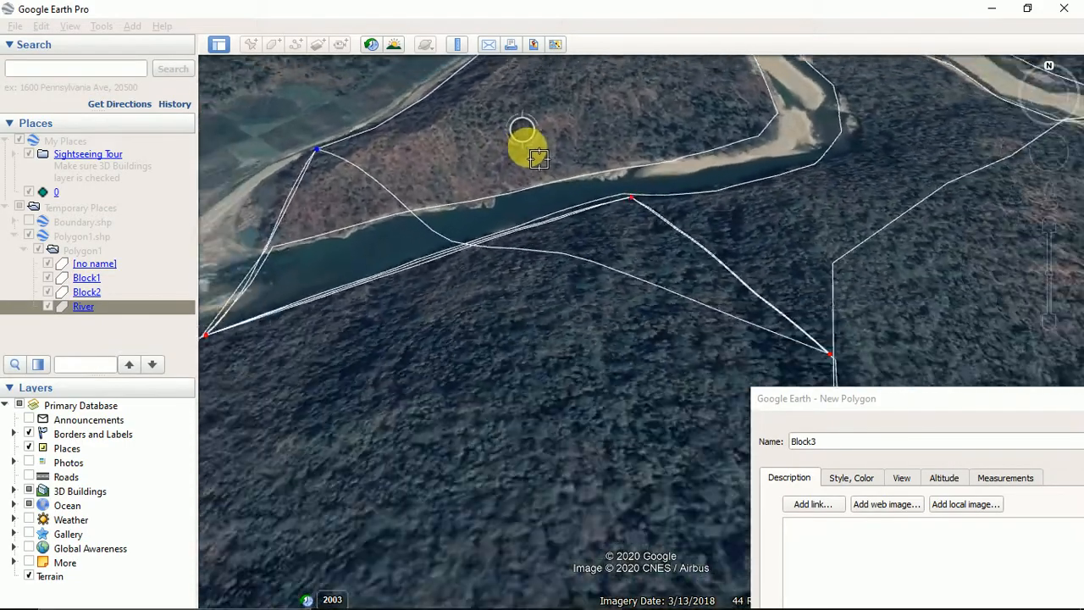
scroll(533, 152, "down", 5)
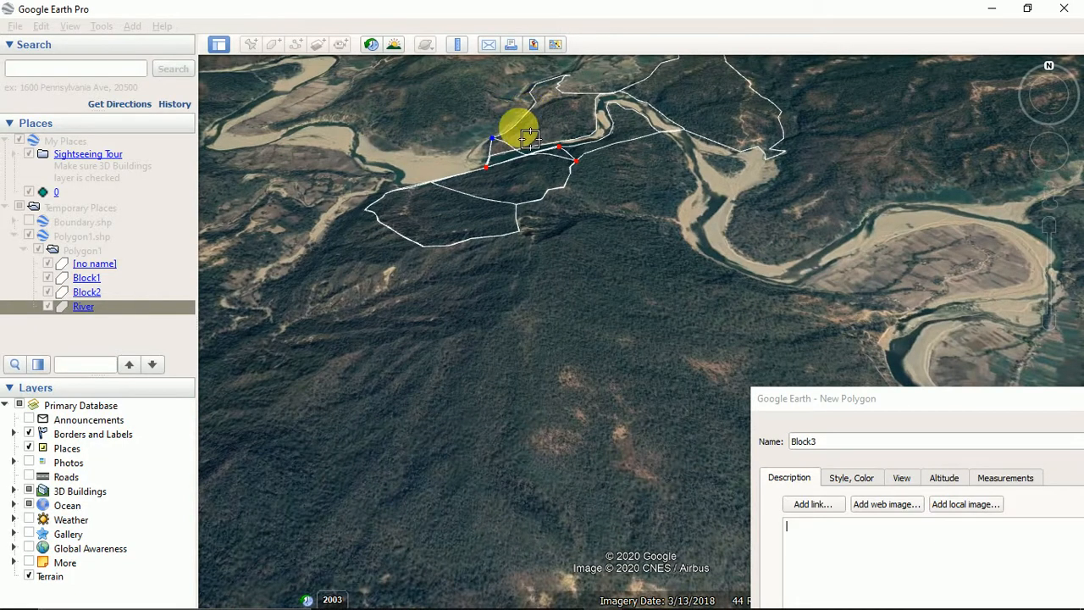
left_click(512, 127)
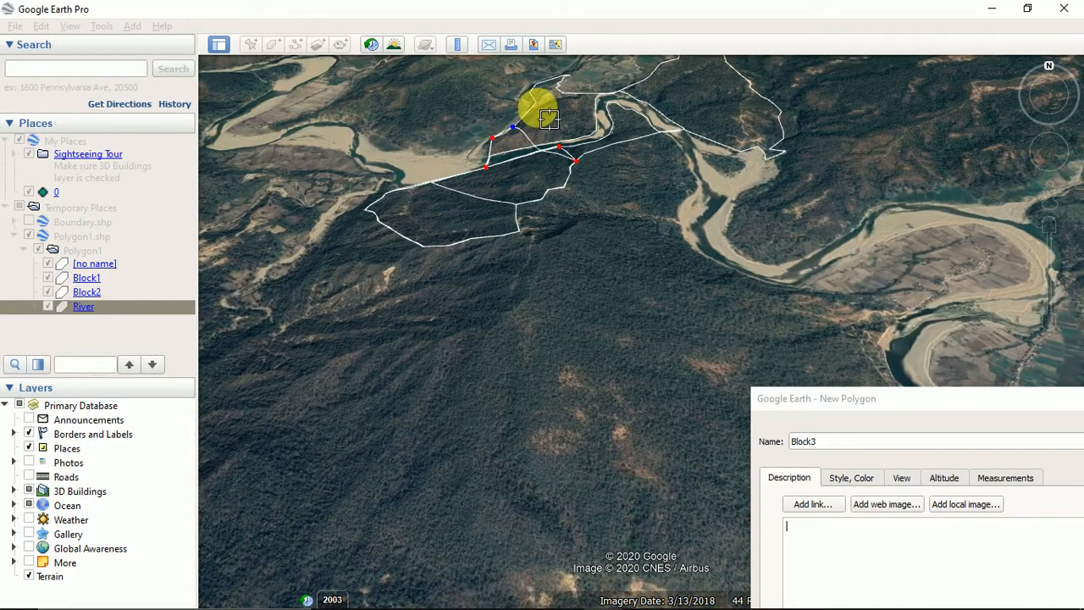
left_click(550, 108)
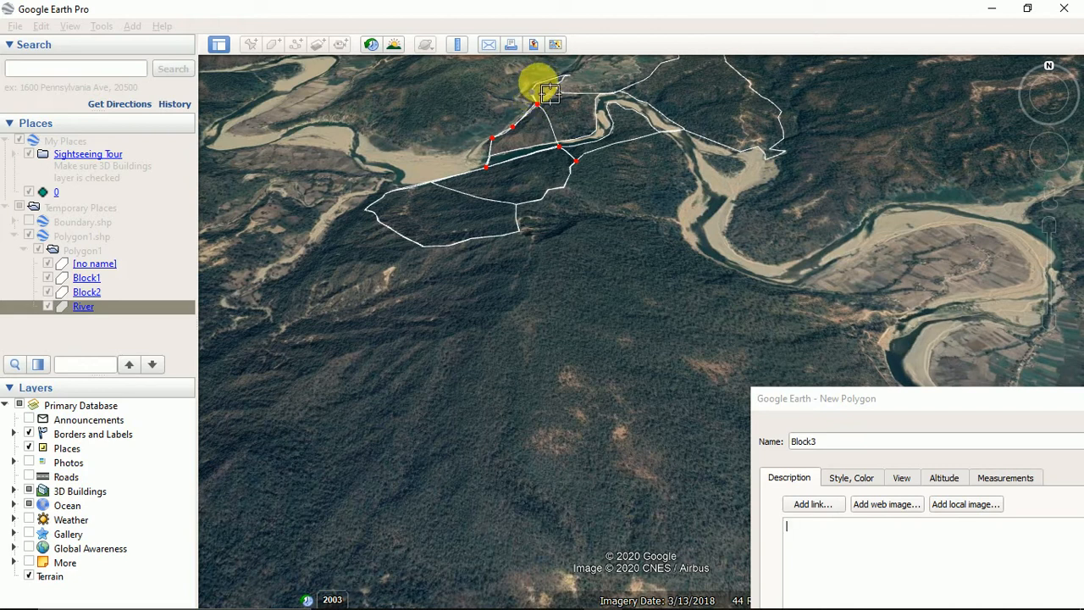
left_click(538, 82)
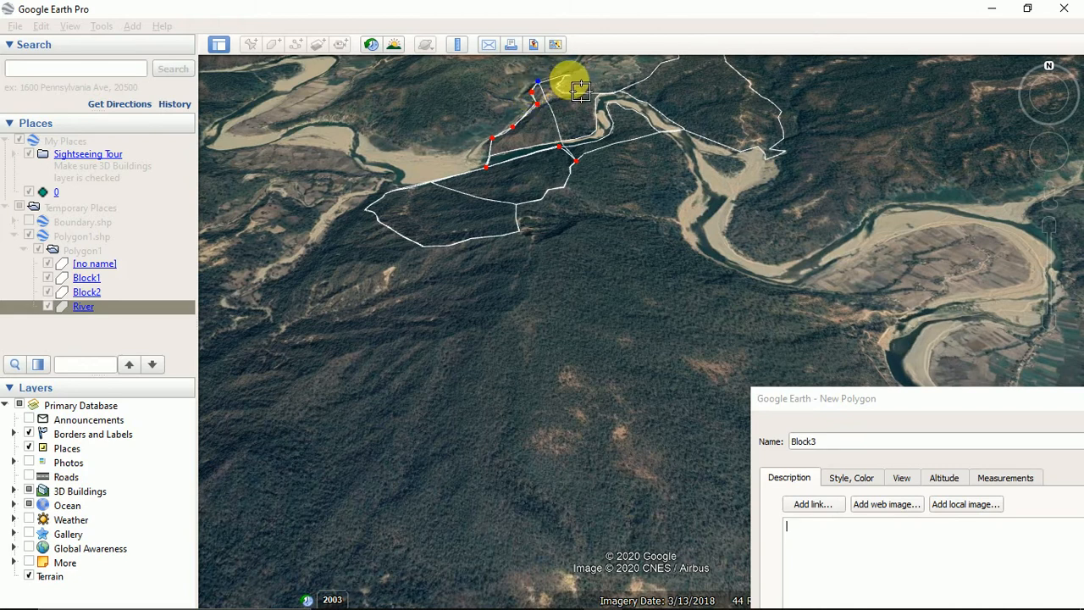
scroll(580, 89, "up", 5)
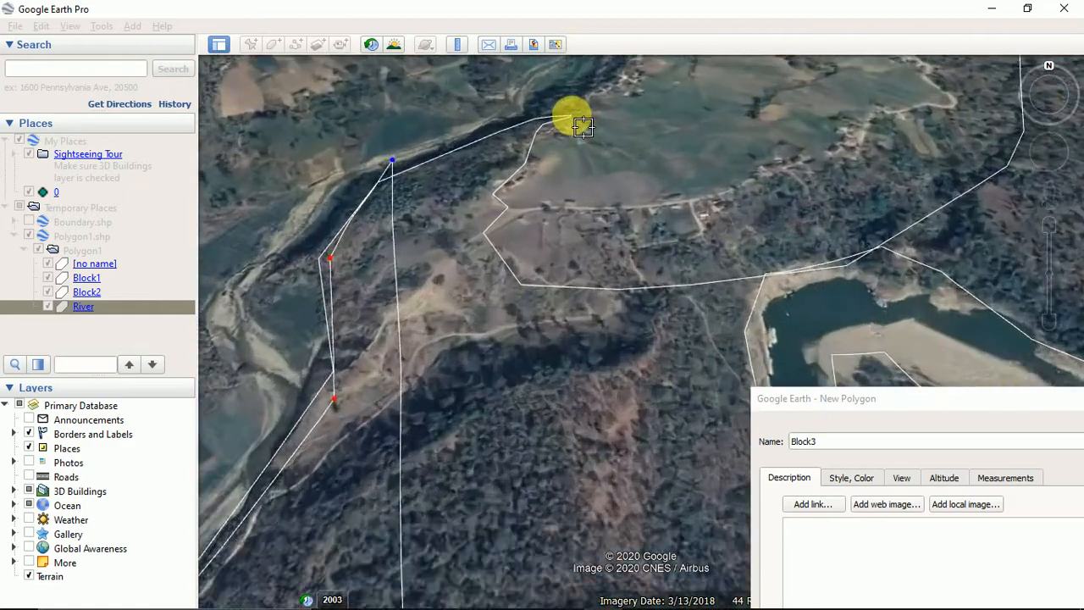
left_click(512, 123)
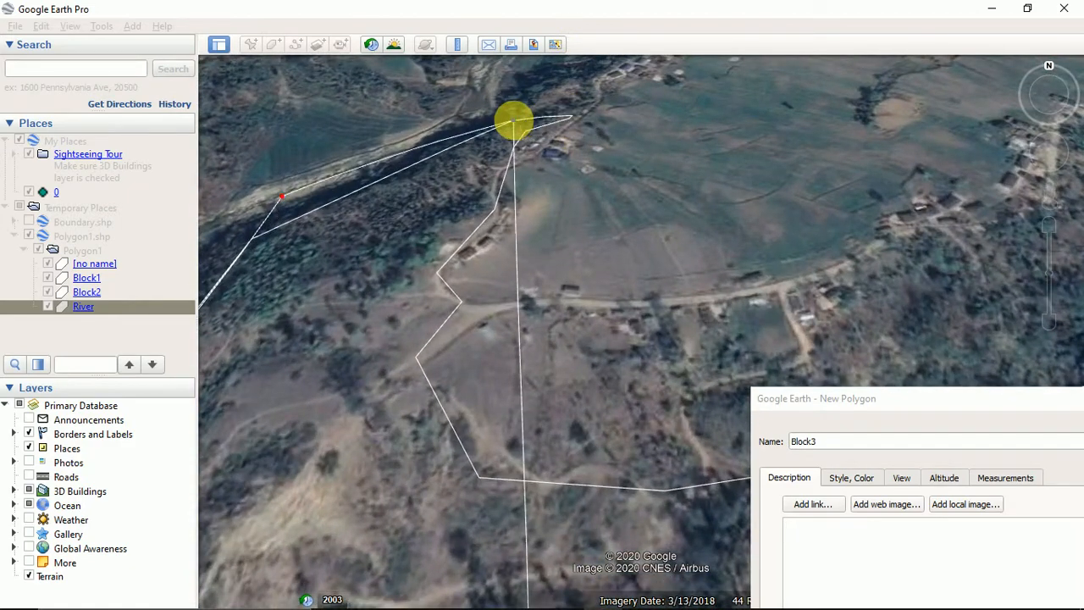
right_click(443, 160)
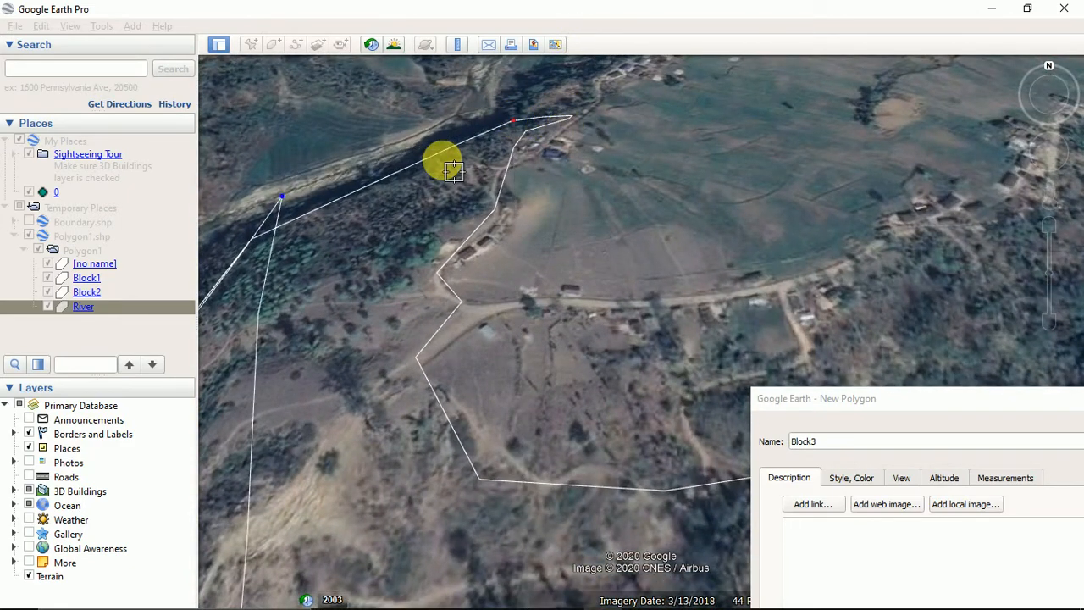
right_click(344, 224)
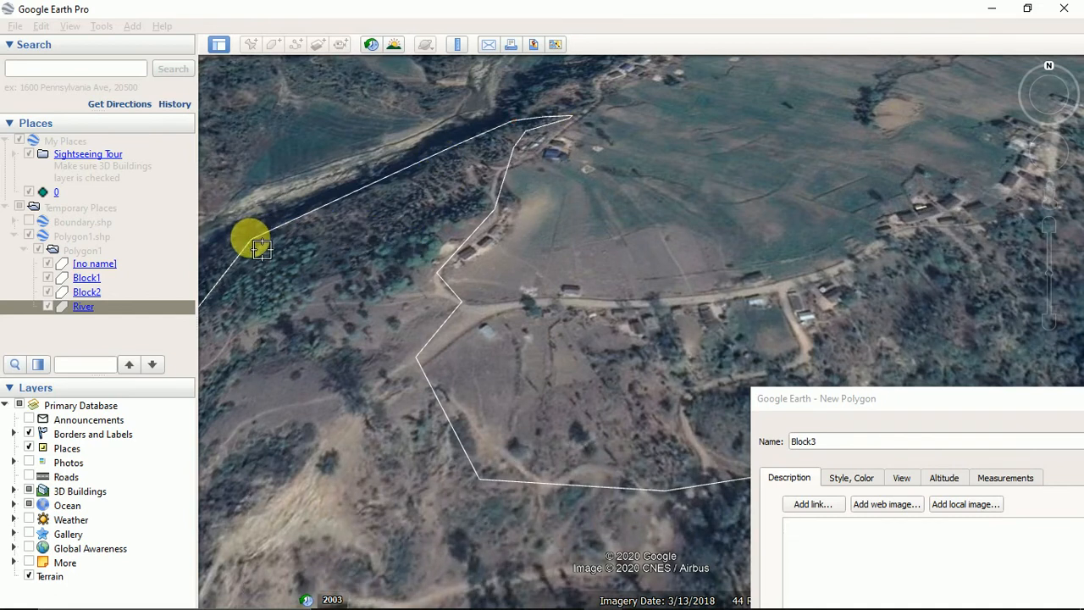
Trace Block3 northeast along the boundary and around its pointed northern tip, enclosing about 32 hectares.
left_click(251, 240)
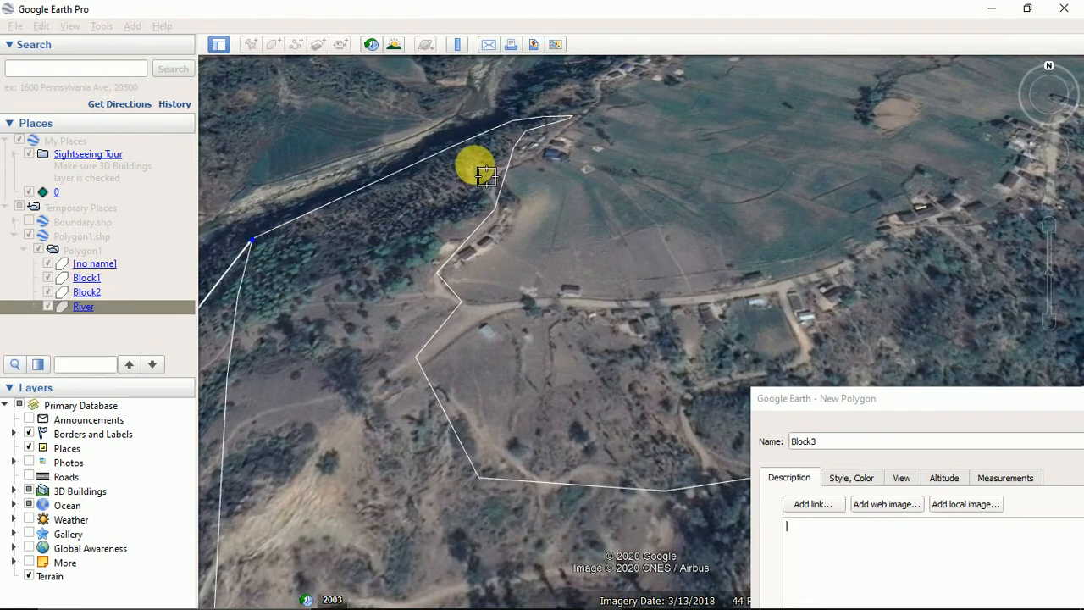
left_click(515, 126)
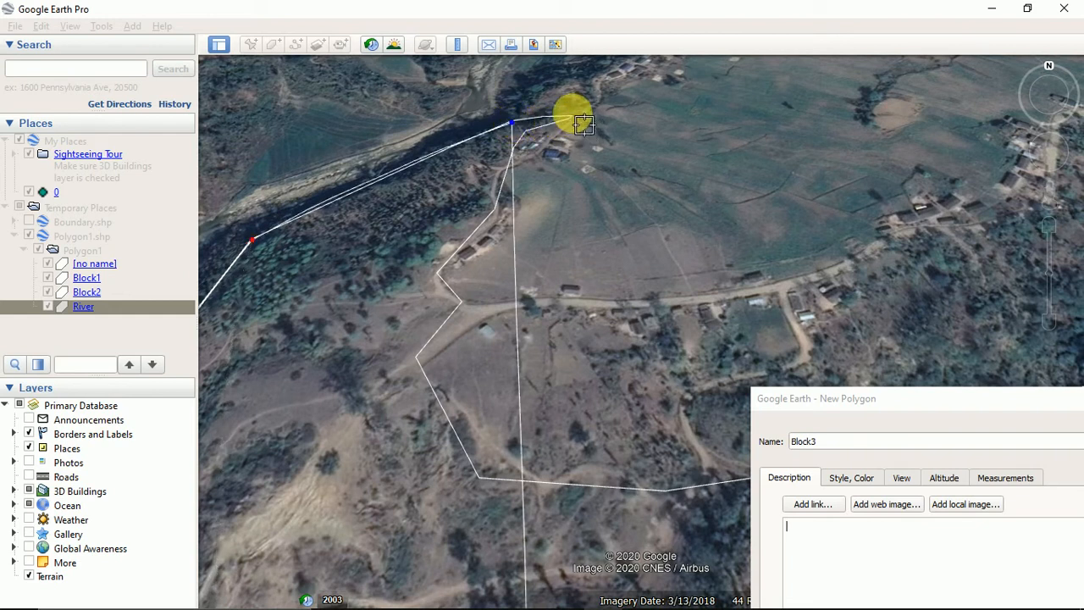
left_click(573, 117)
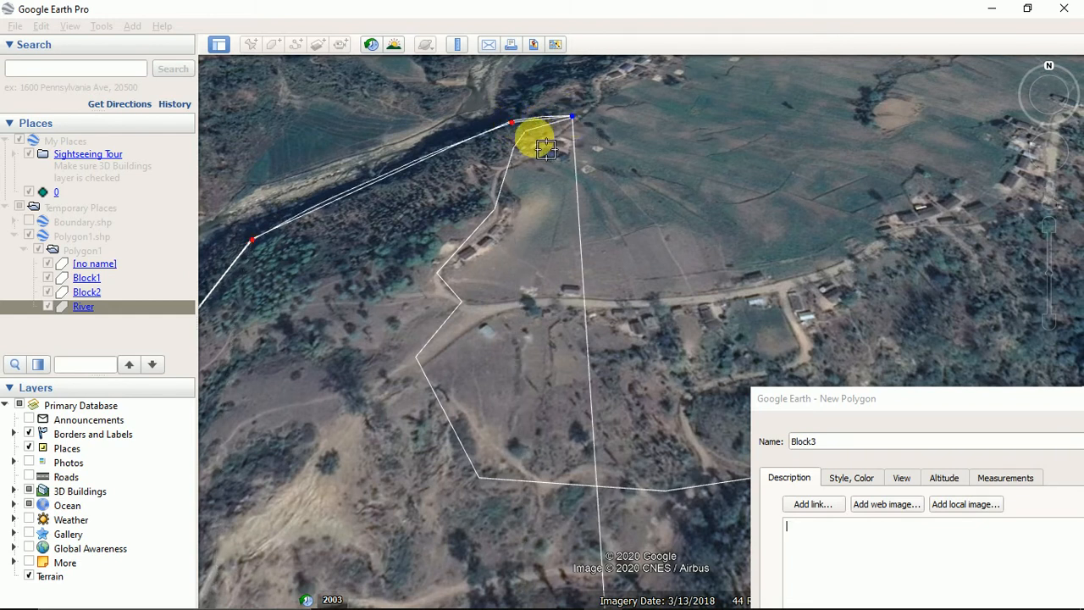
left_click(526, 129)
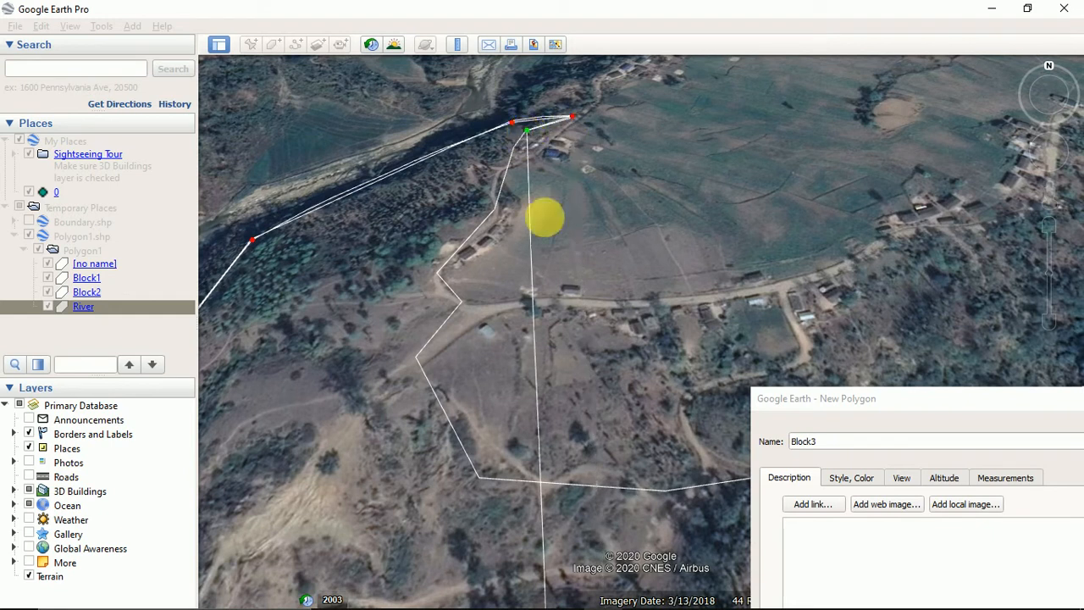
Display Block3's perimeter and area measurements while keeping the boundary near the northern tip uncovered for drawing.
left_click_drag(921, 398, 786, 161)
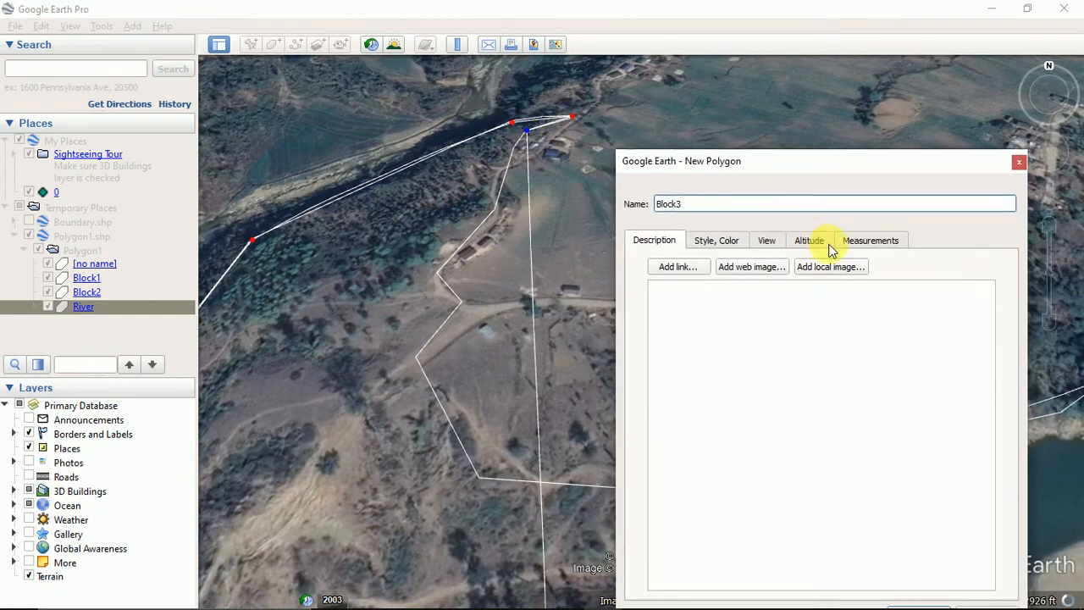
left_click(855, 241)
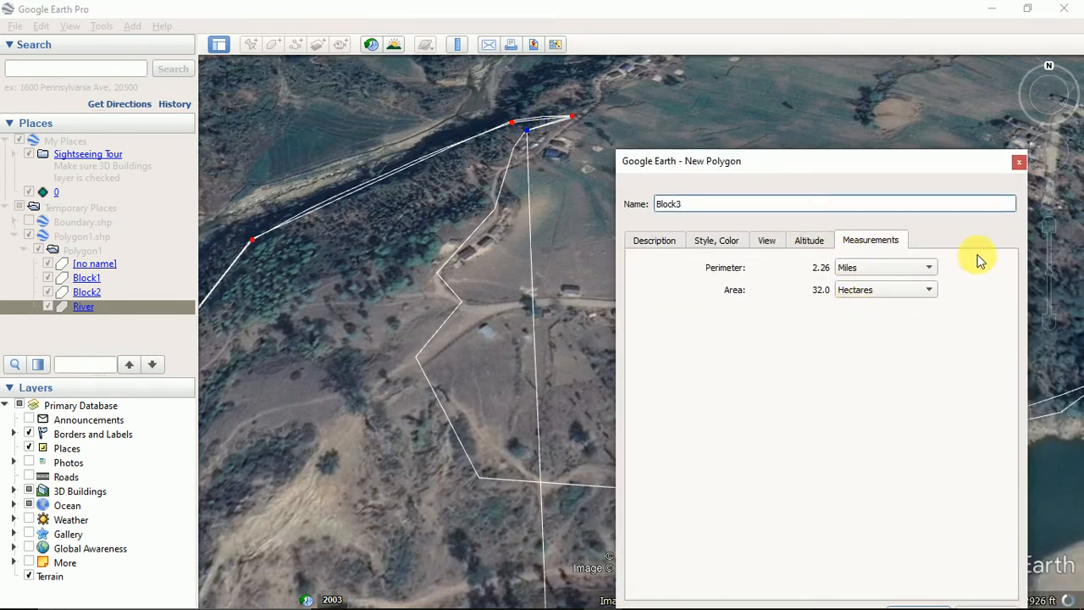
left_click_drag(934, 164, 1009, 121)
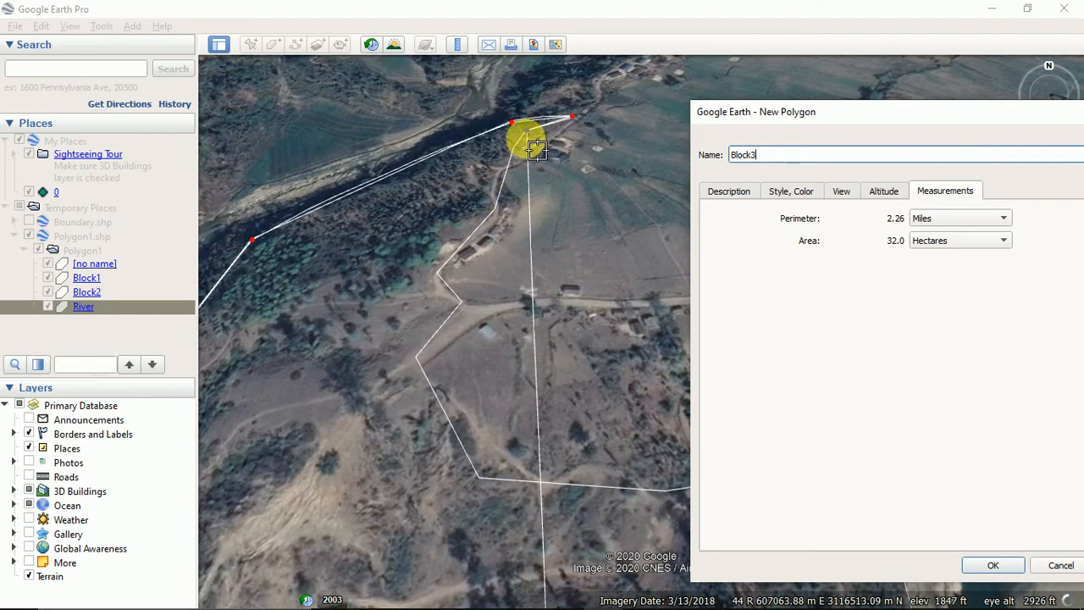
Trace Block3 south along the zigzag boundary from the northern tip past the village road to the lower corner, enclosing about 29.4 hectares.
left_click_drag(524, 158, 497, 208)
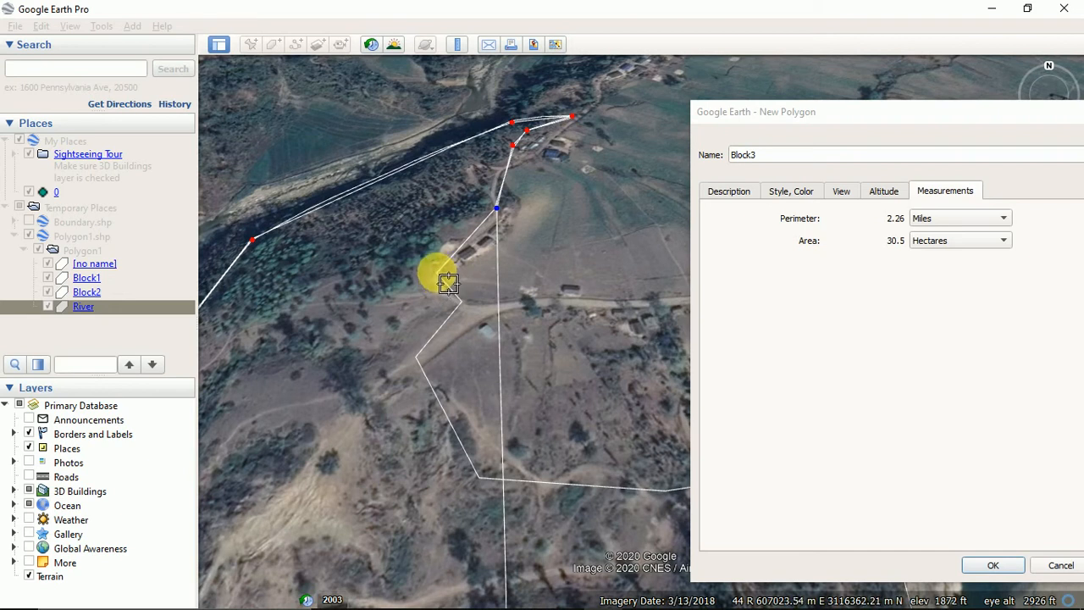
left_click(436, 271)
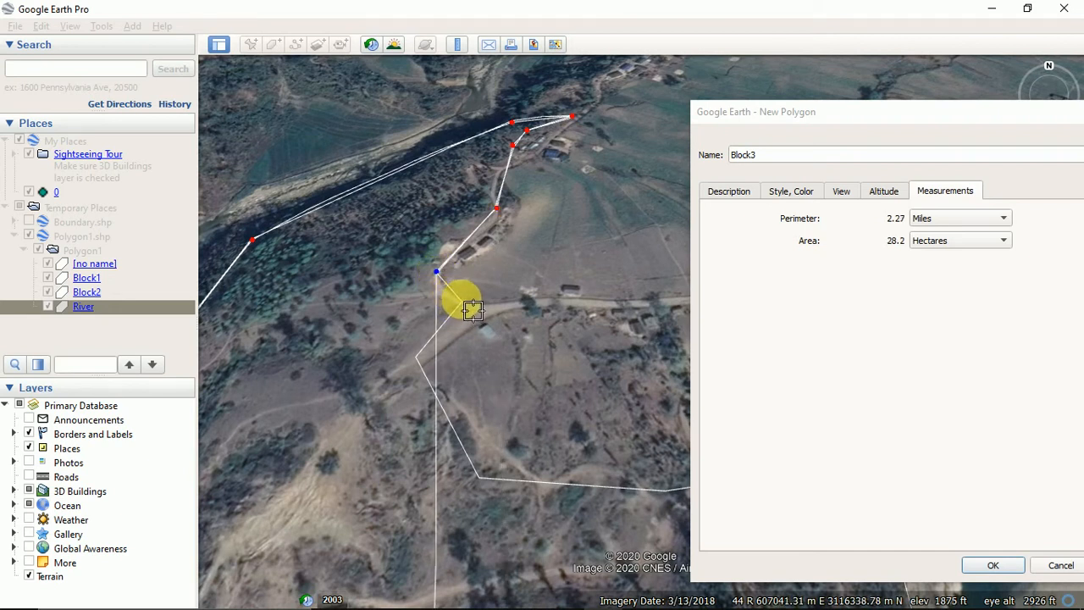
left_click(462, 300)
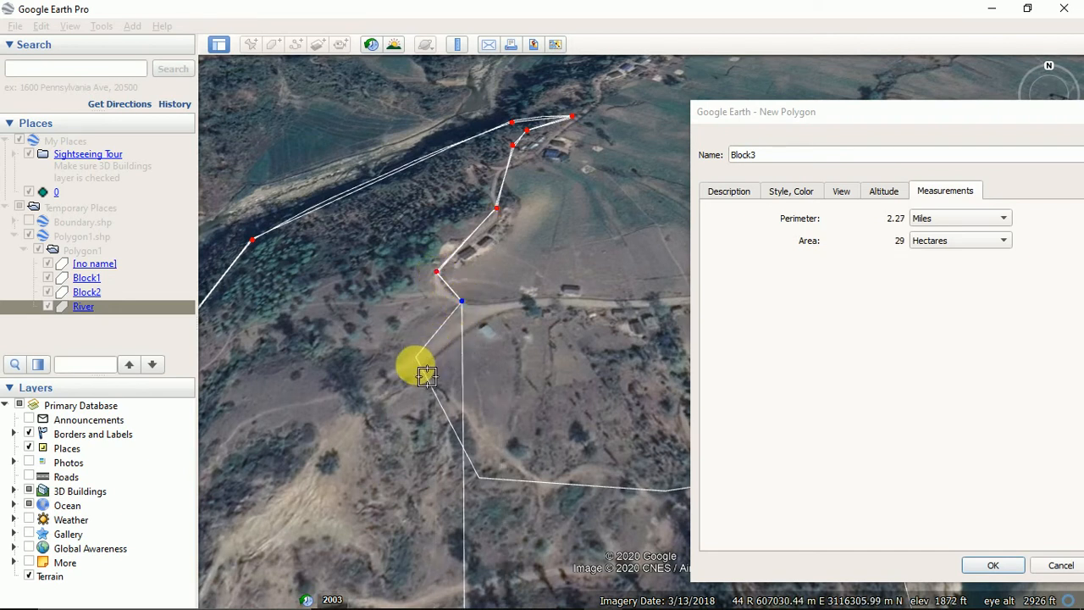
left_click(418, 358)
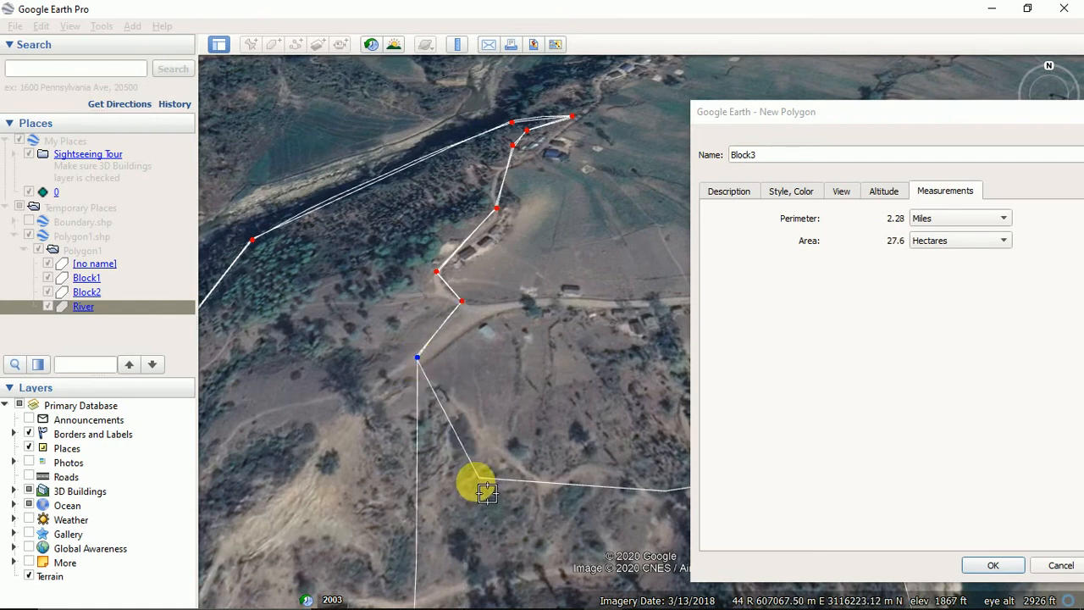
left_click(479, 474)
Trace Block3 east past the top of the river bend and southeast to the eastern boundary crossing, enclosing about 74.6 hectares.
scroll(498, 462, "down", 1)
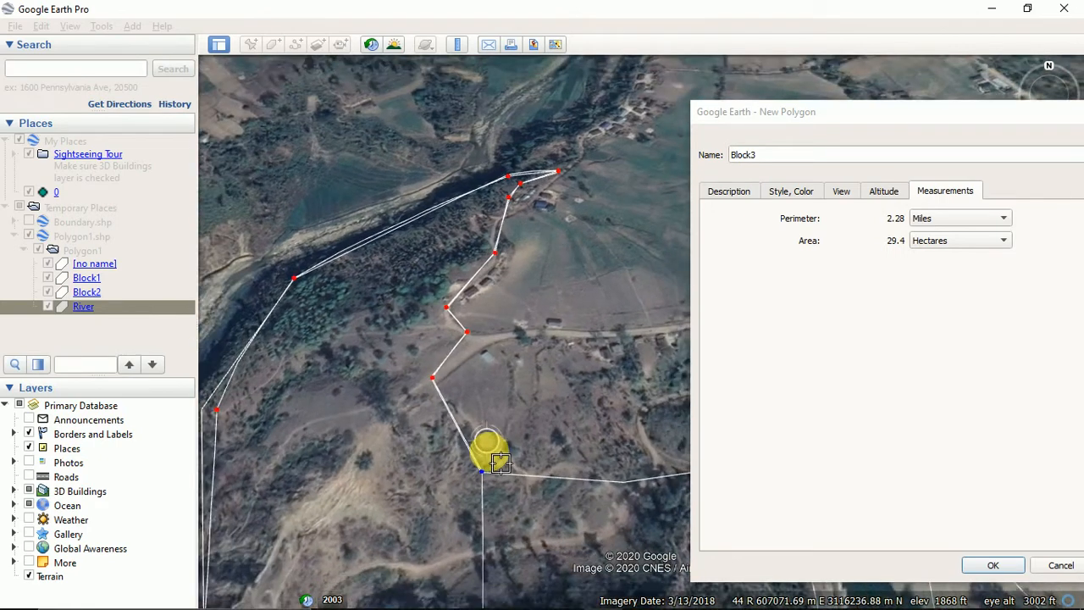
scroll(500, 462, "down", 3)
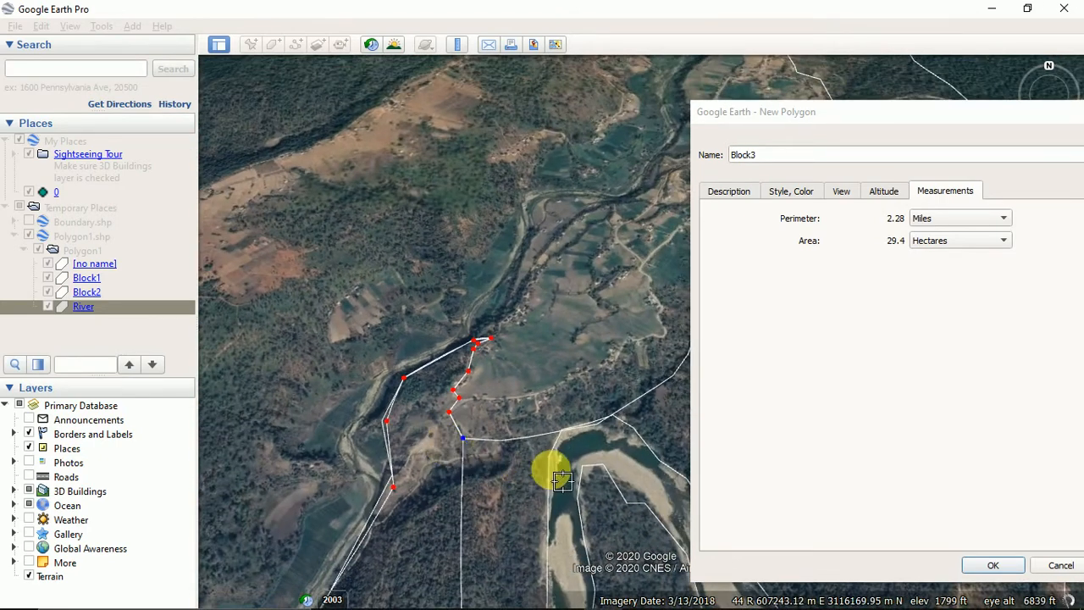
scroll(563, 480, "down", 3)
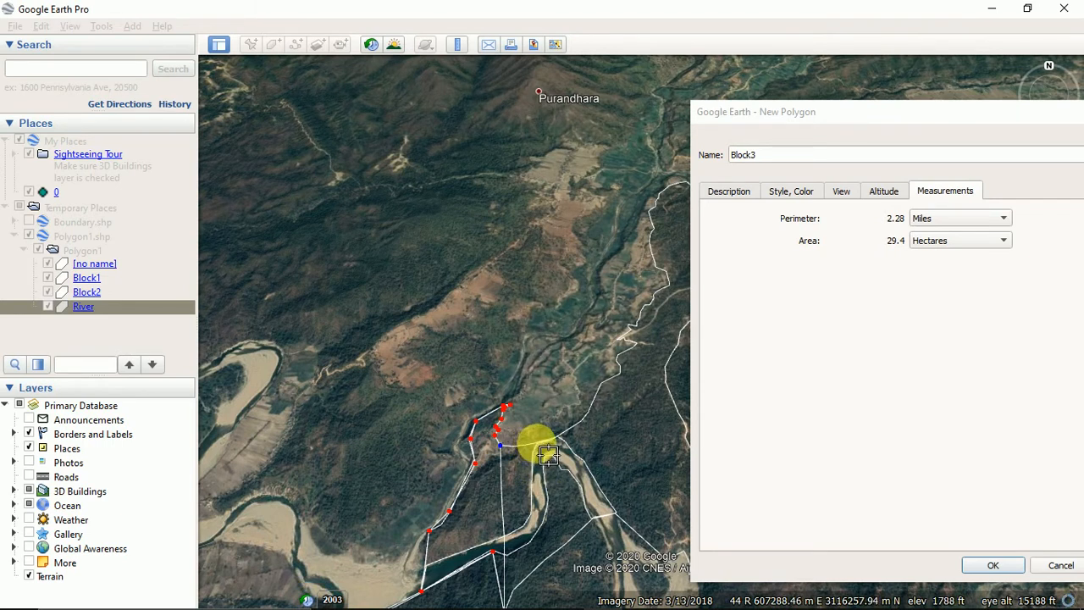
left_click(536, 442)
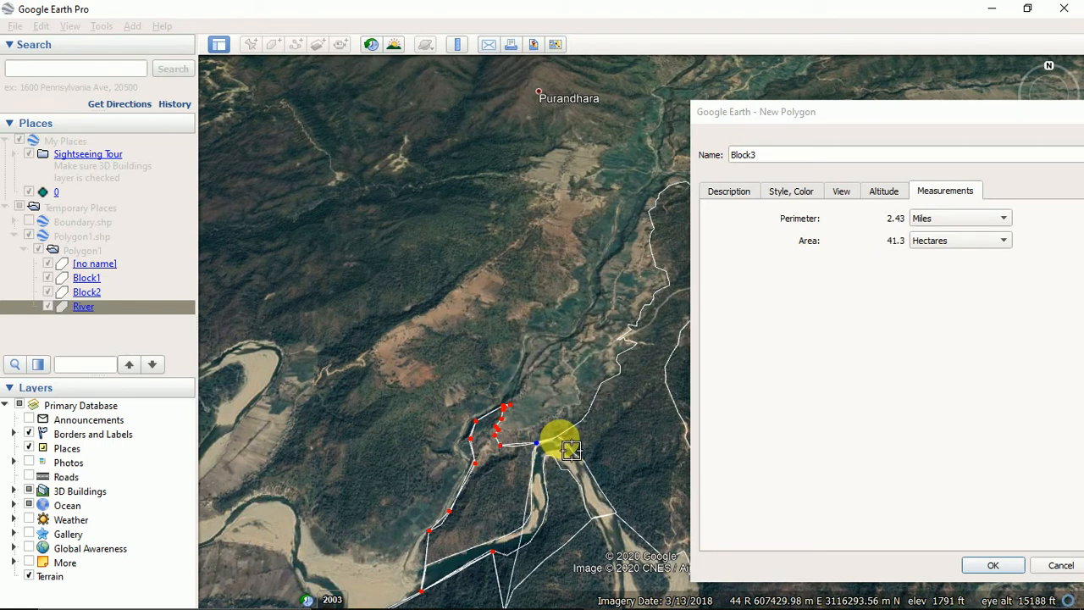
left_click(557, 438)
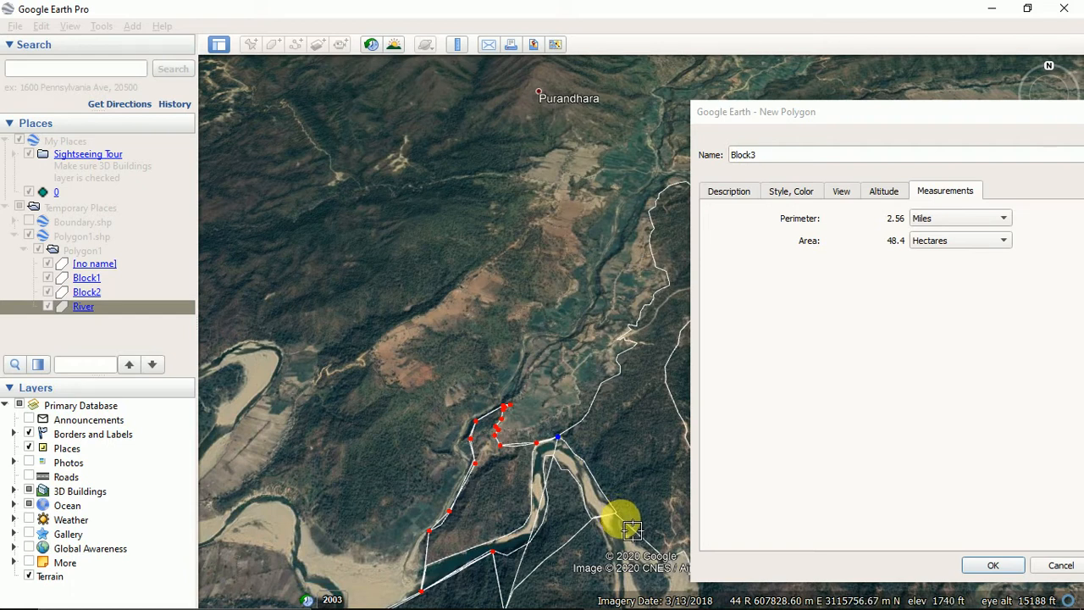
left_click(623, 515)
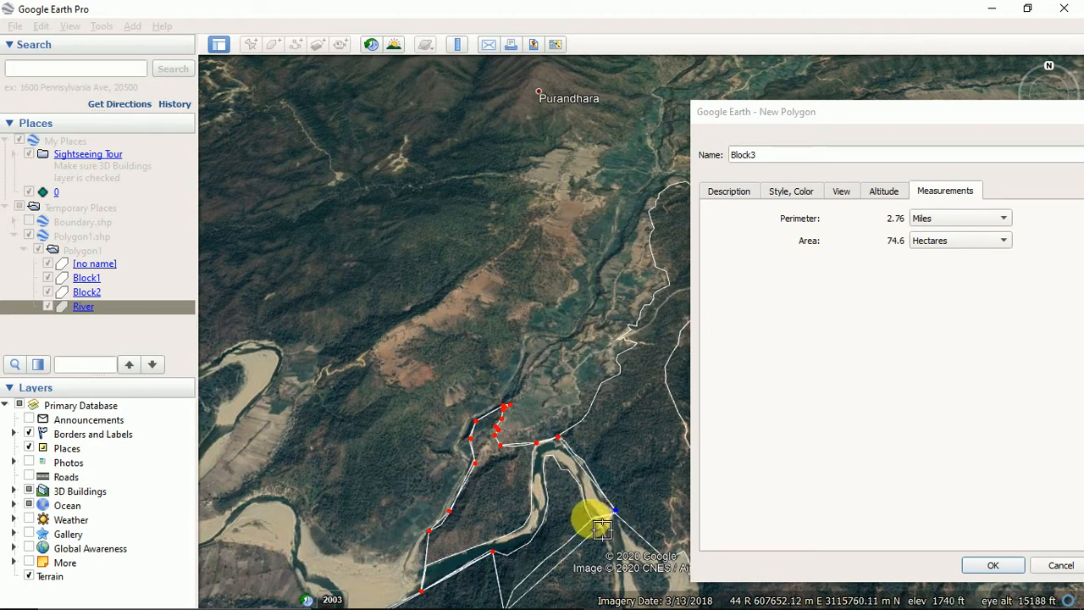
Trace Block3 west across the river and southwest along the forest boundary toward its starting corner, enclosing about 70 hectares.
left_click(593, 518)
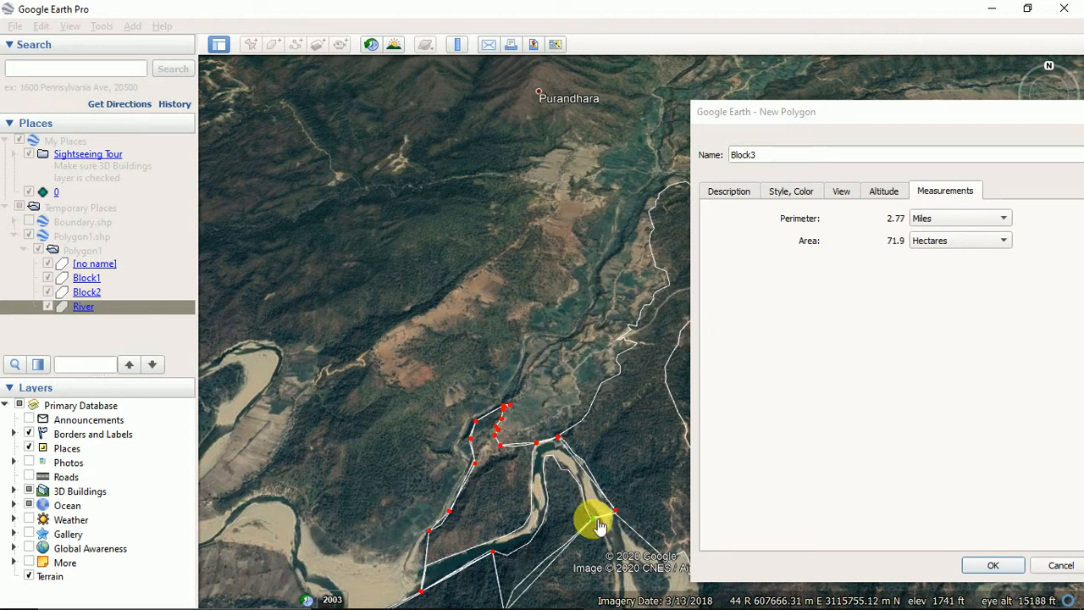
left_click(558, 550)
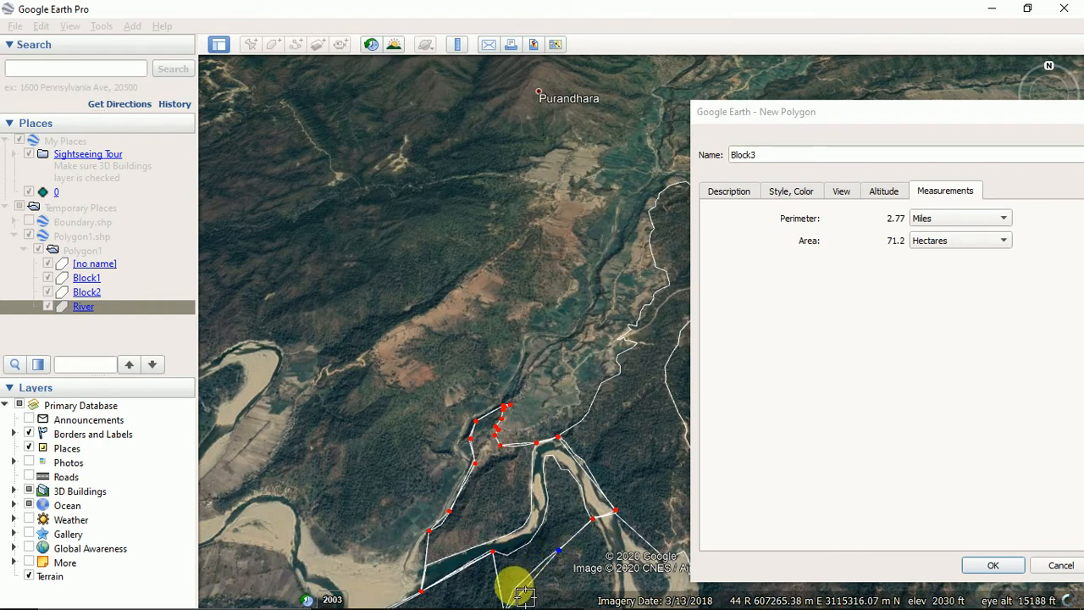
left_click(513, 588)
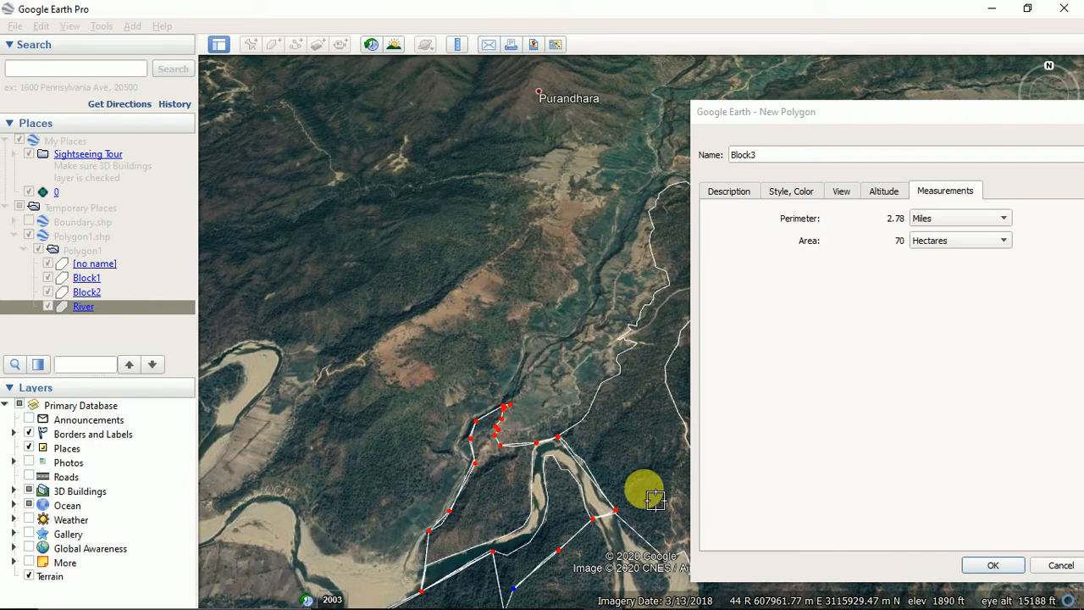
scroll(544, 498, "down", 3)
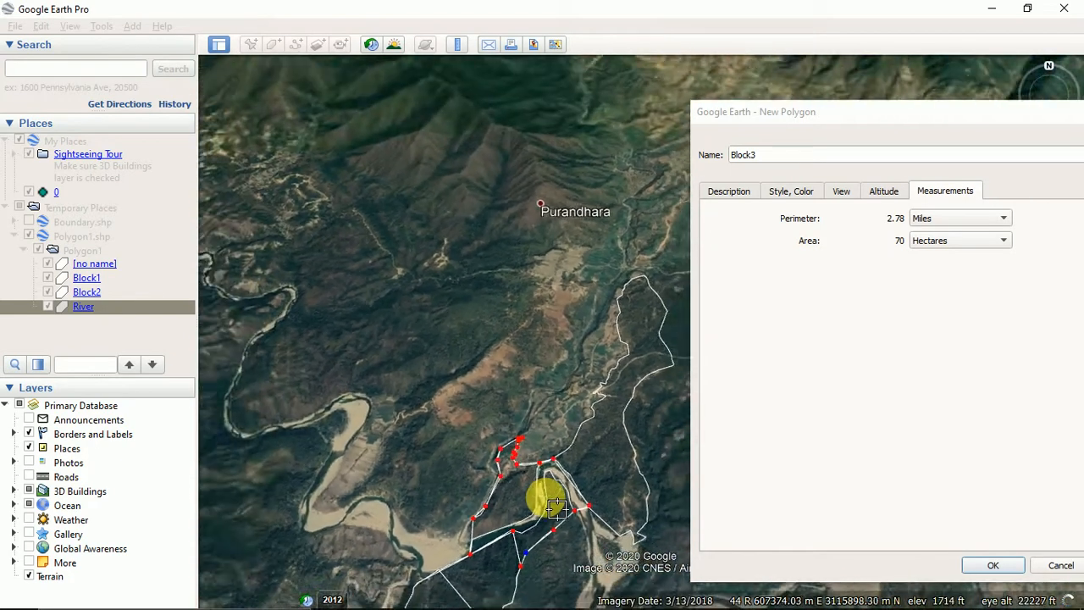
Remove Block3's most recently traced vertices south and east of the river, back to the corner at the top of the river bend.
scroll(555, 506, "down", 3)
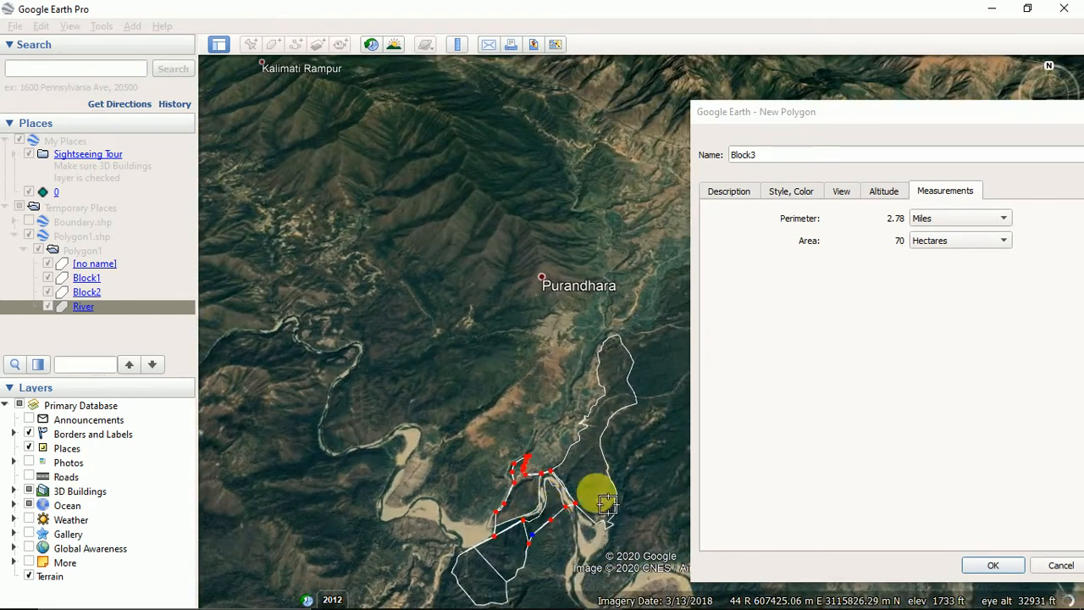
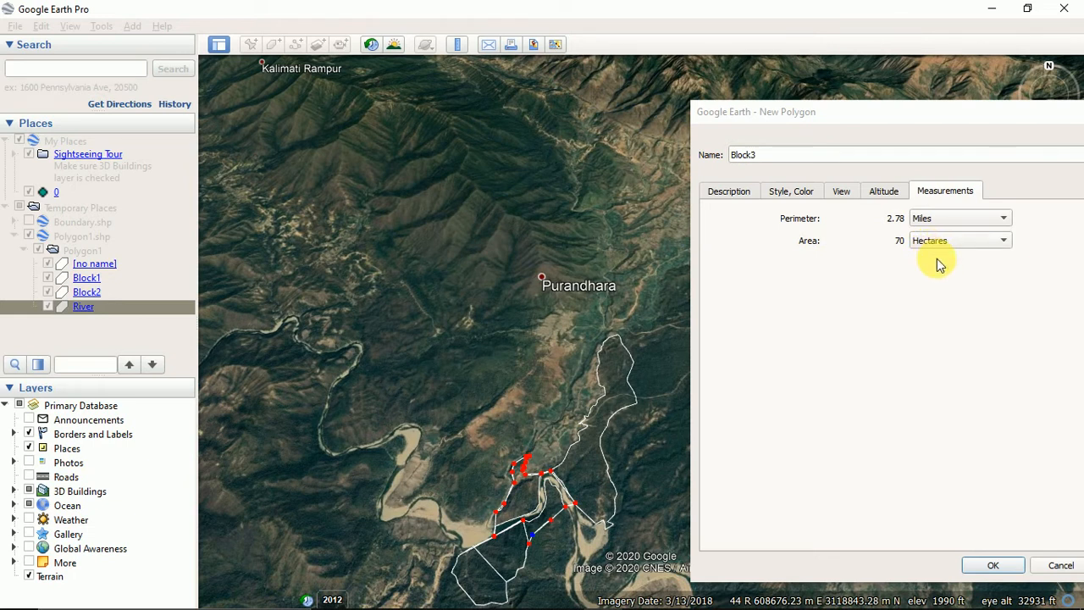
scroll(581, 467, "down", 2)
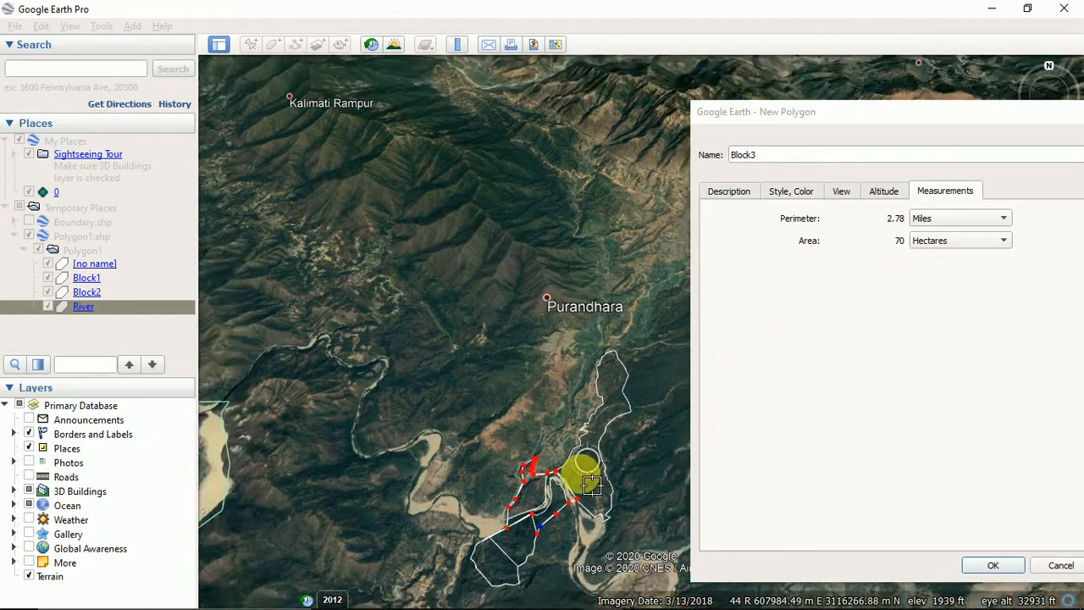
scroll(565, 515, "up", 5)
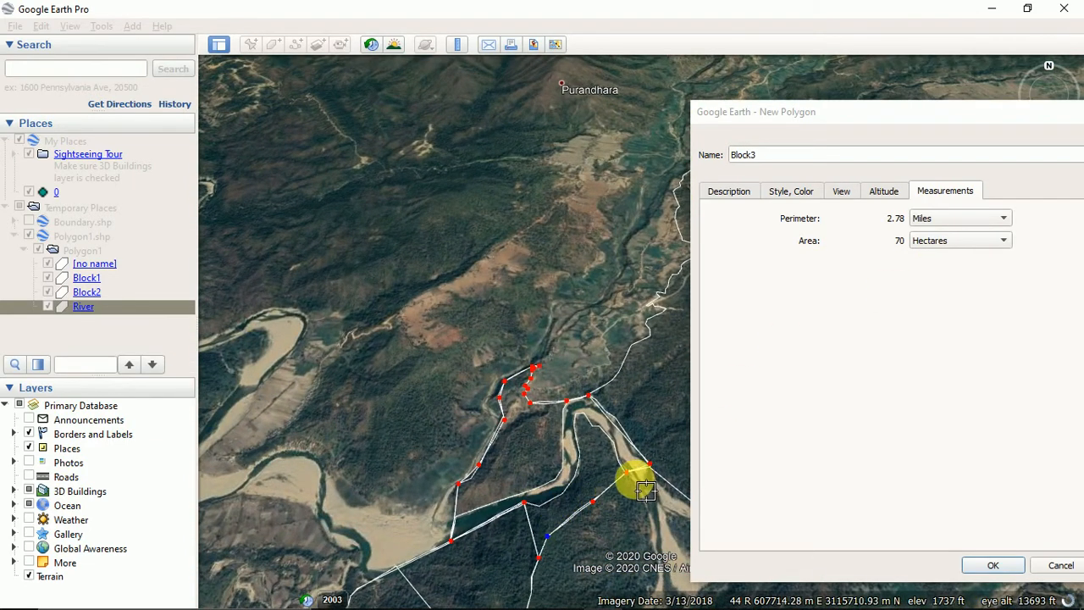
scroll(613, 484, "up", 2)
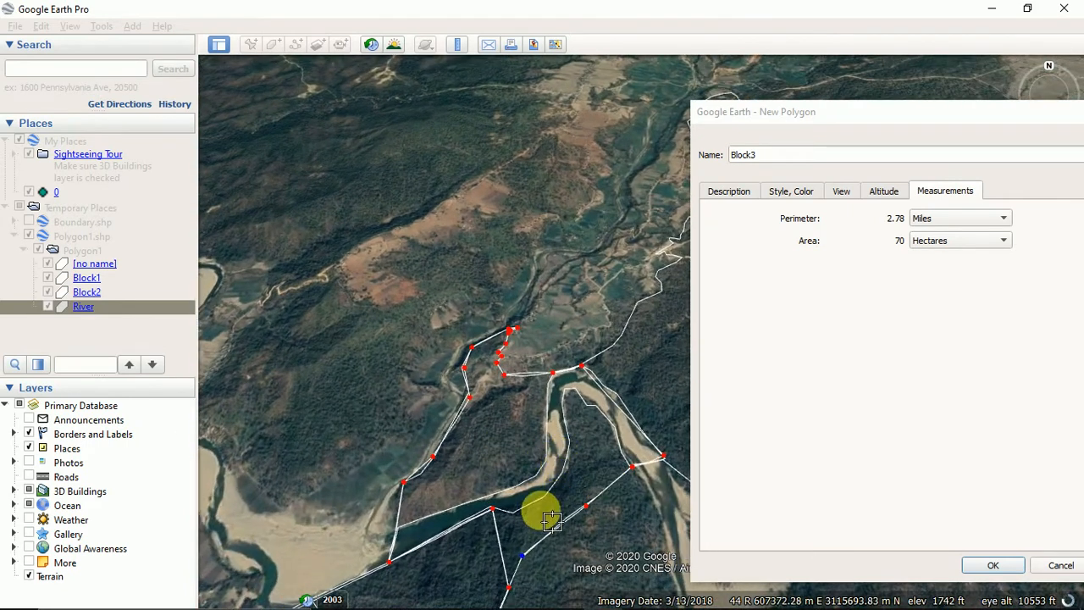
key("Delete")
key("Delete")
key("Delete")
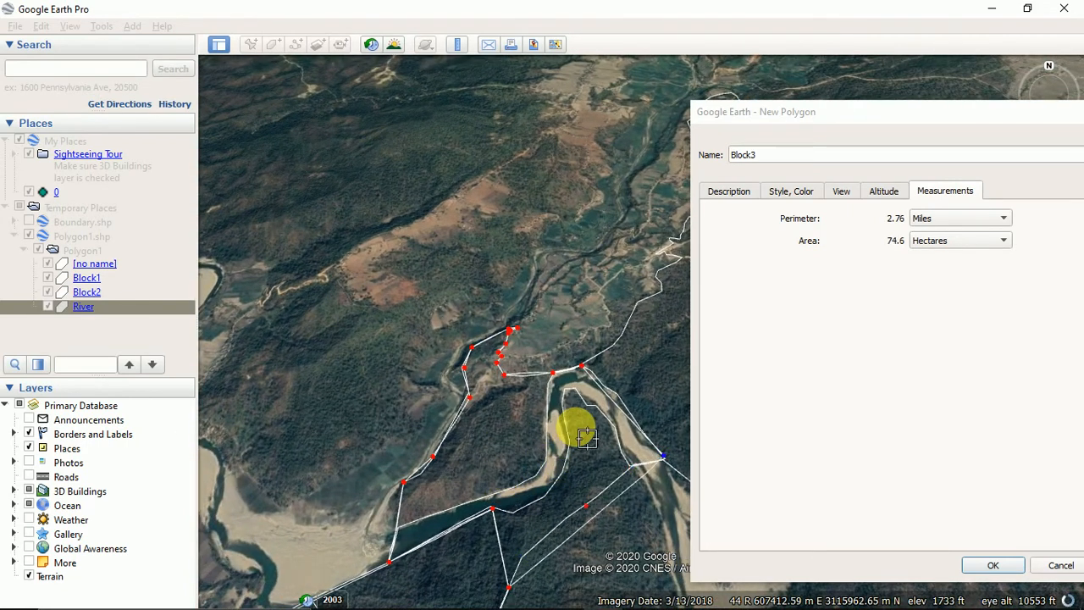
key("Delete")
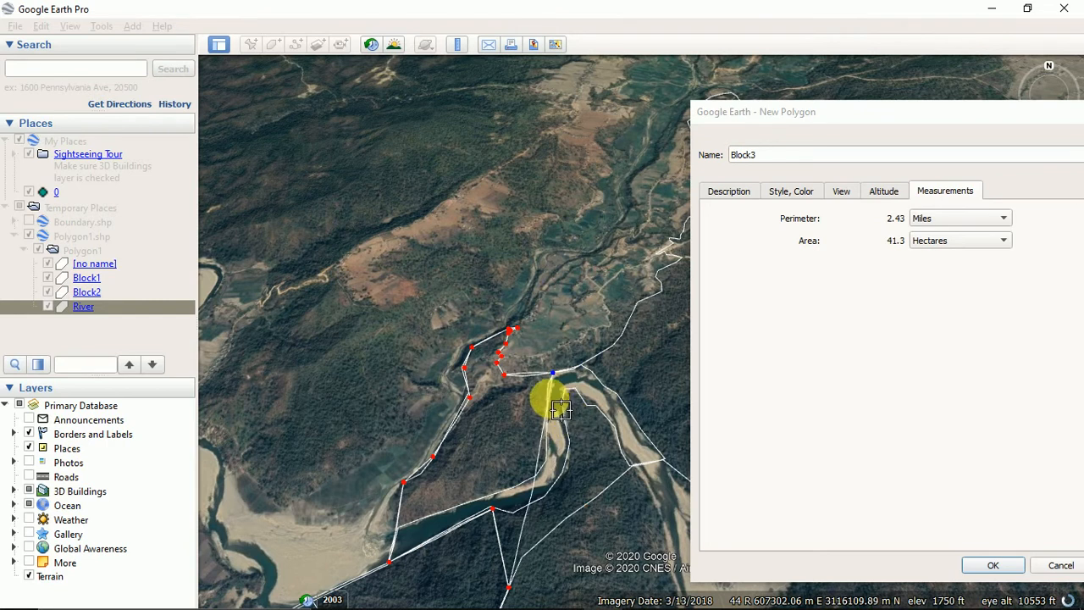
Retrace Block3 south along the river's western bank from the top of the bend, enclosing about 38.4 hectares.
left_click(546, 387)
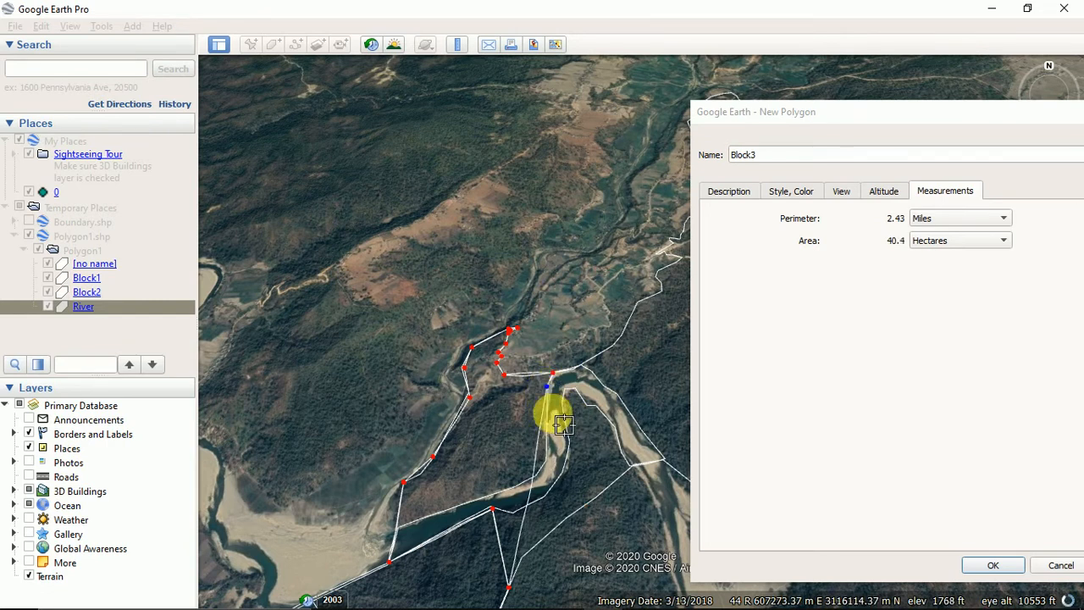
key("Delete")
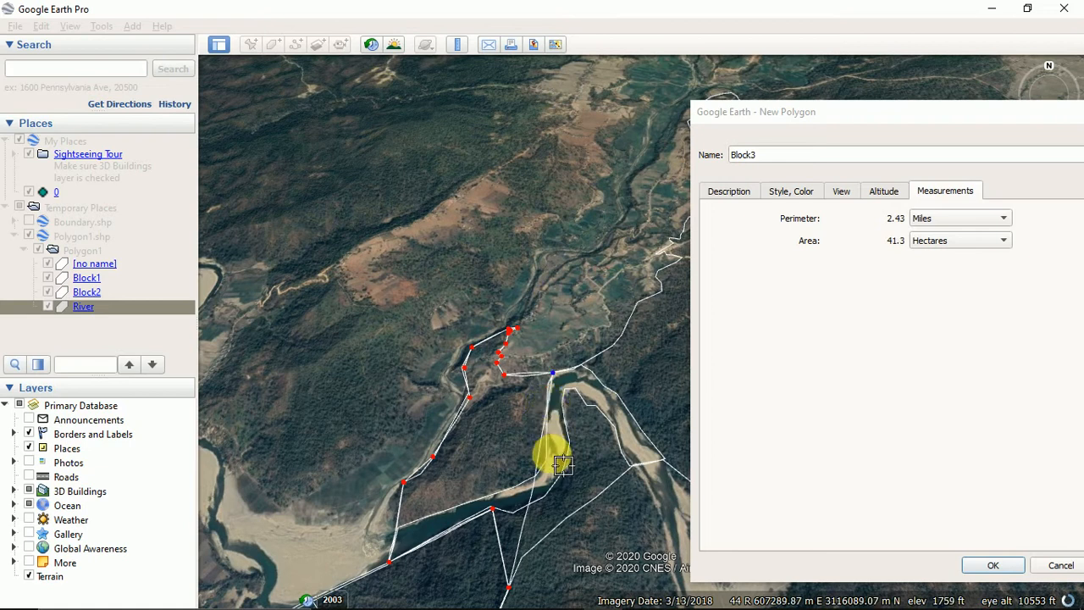
left_click(548, 429)
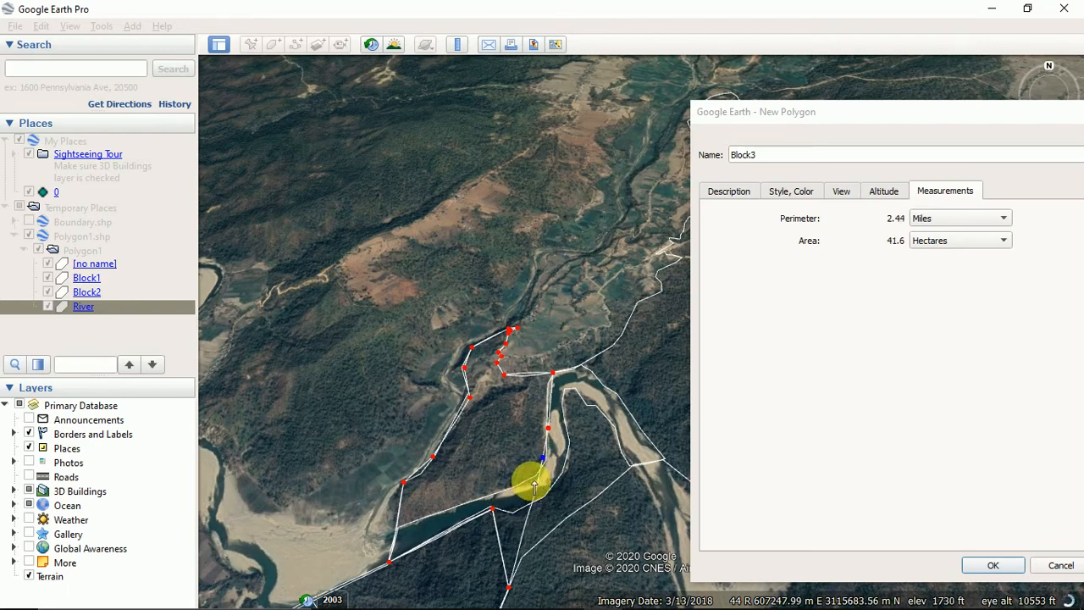
left_click(531, 478)
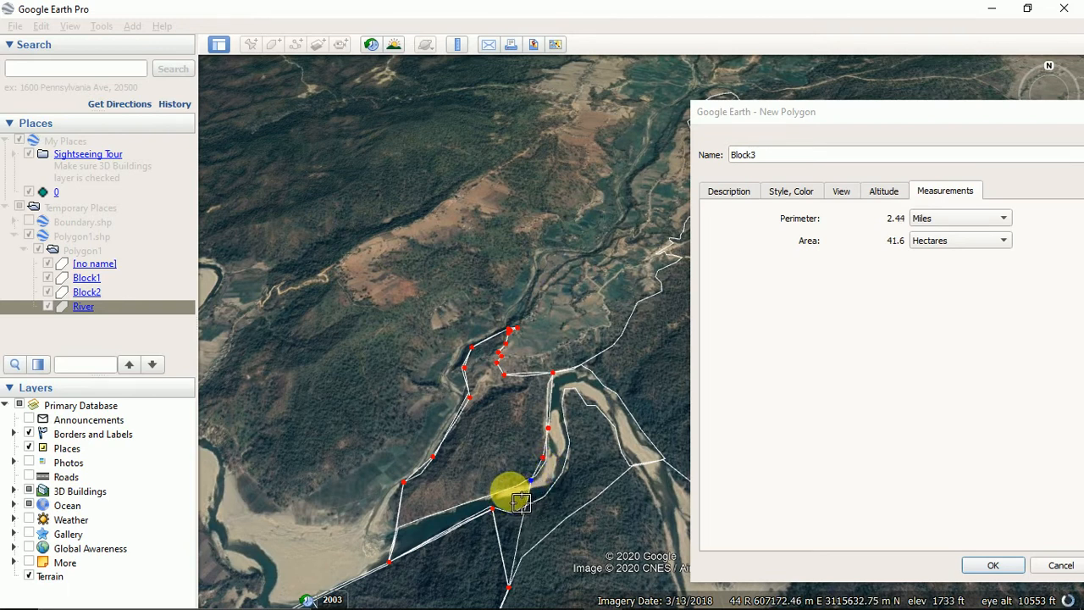
left_click(509, 495)
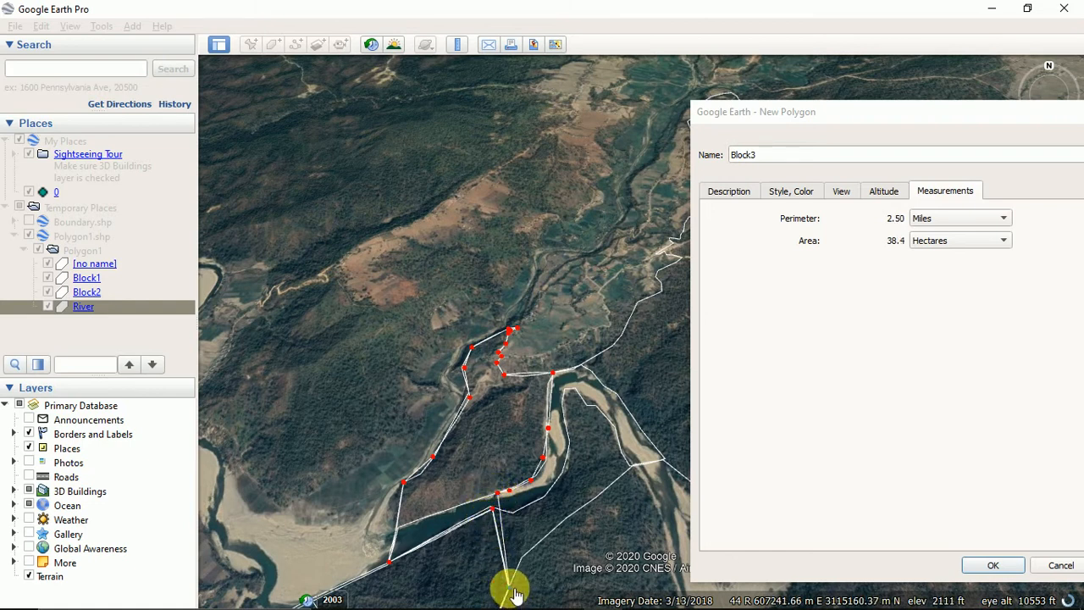
Move Block3's southern vertices onto the river's northern bank, enclosing about 33.6 hectares, and save the polygon.
left_click_drag(514, 595, 499, 508)
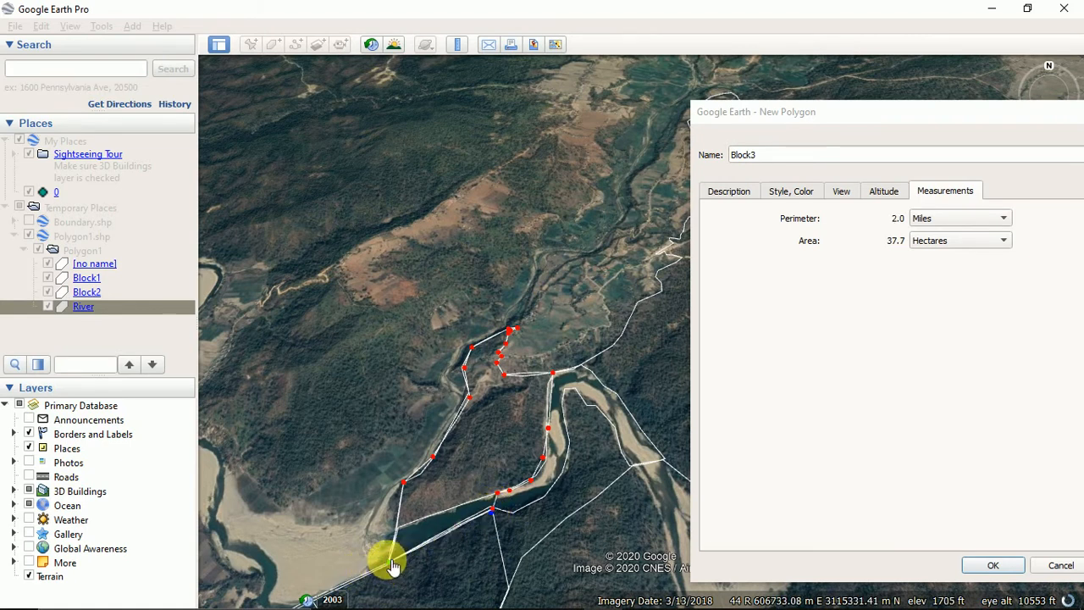
left_click_drag(392, 566, 401, 534)
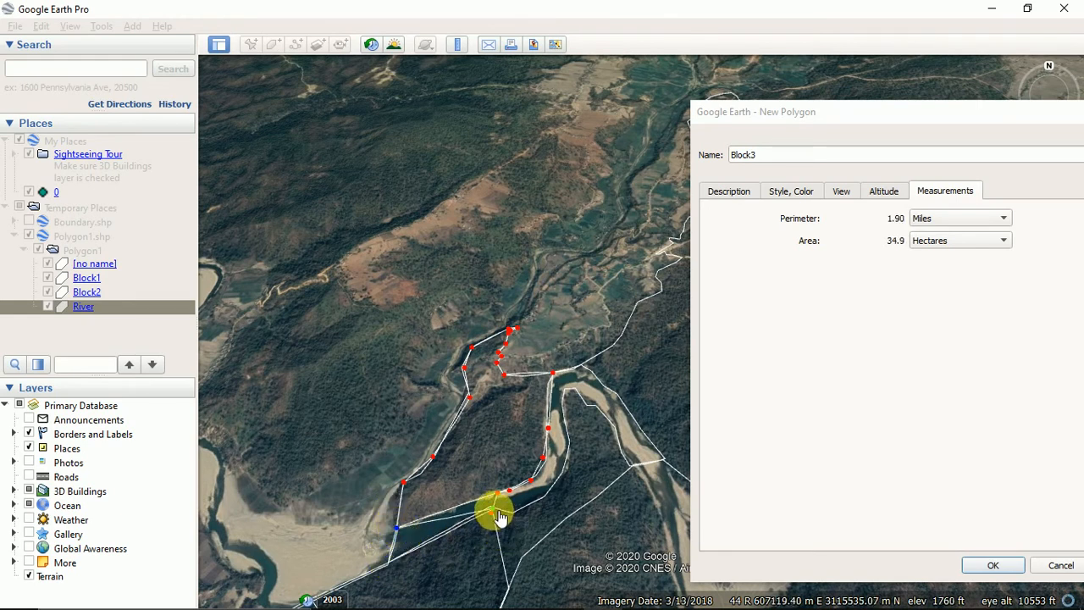
left_click_drag(498, 518, 477, 511)
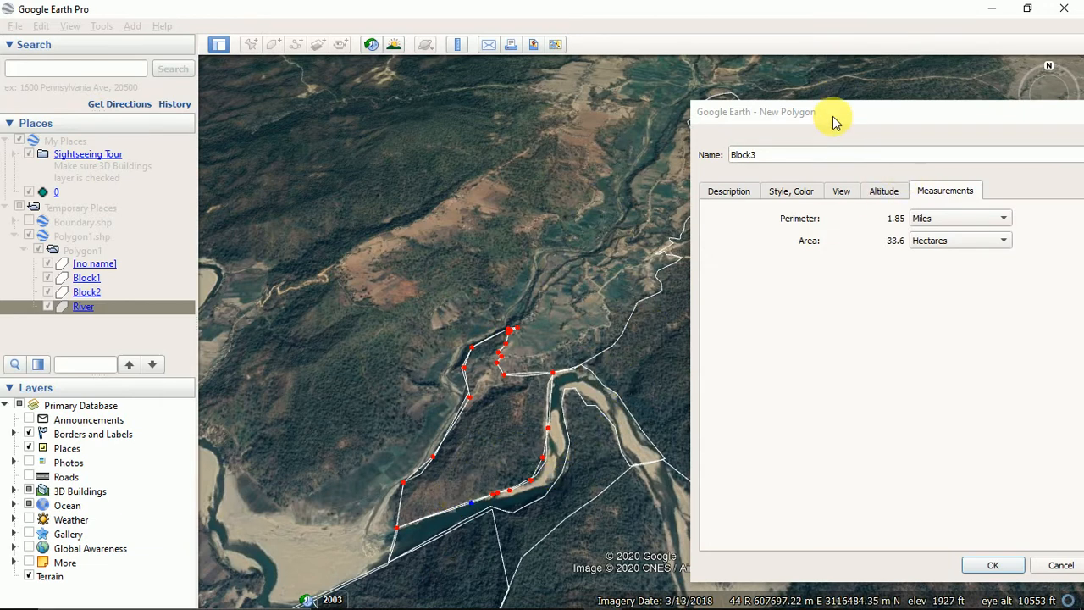
left_click_drag(833, 119, 163, 66)
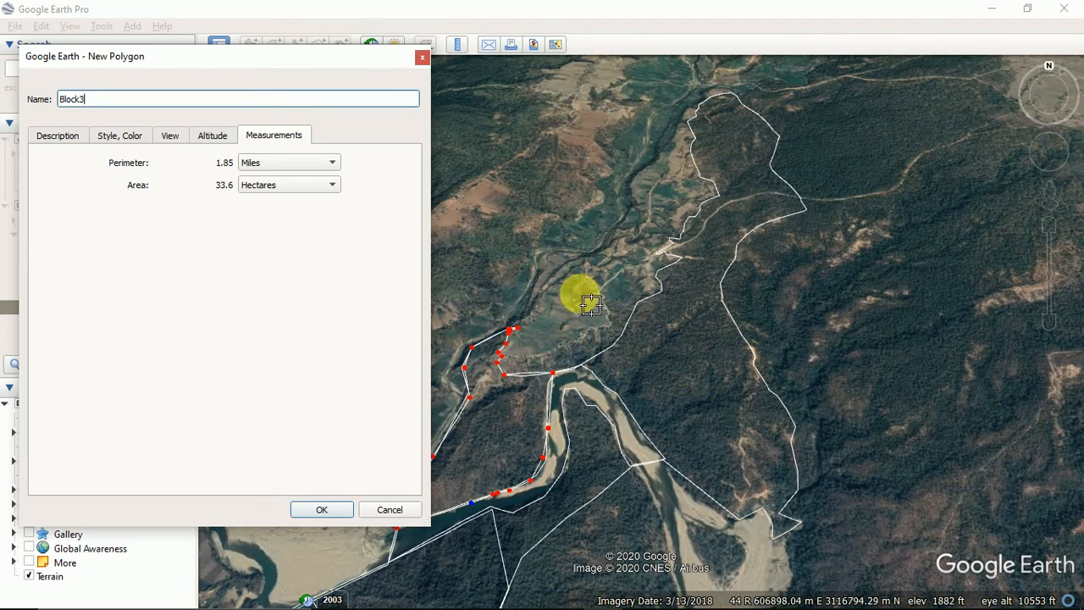
left_click(322, 511)
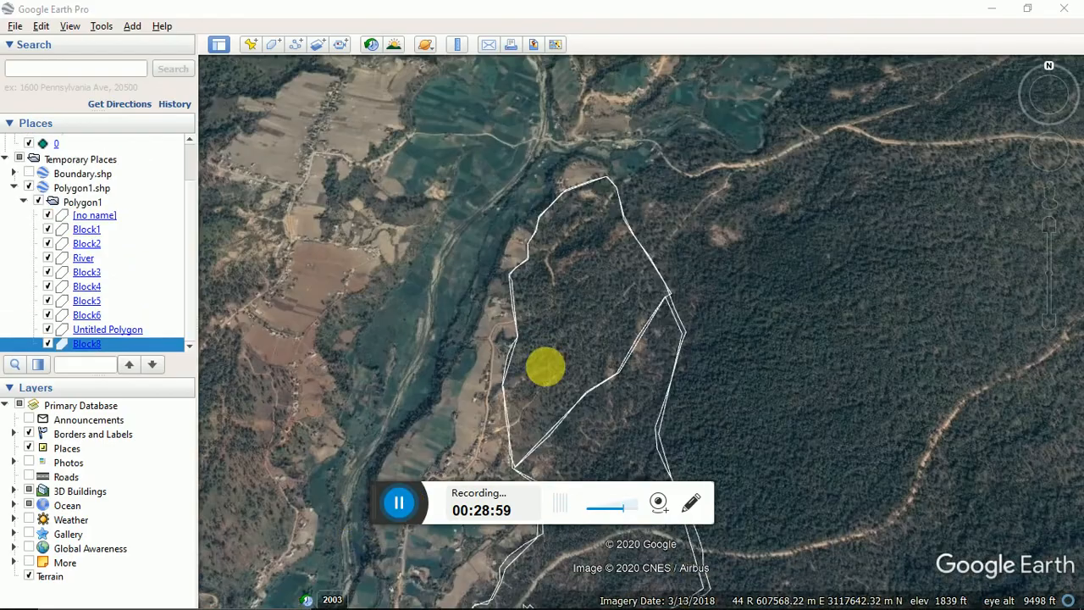
Check Block1's perimeter and area measurements in its polygon properties, leaving the polygon unedited.
scroll(608, 288, "down", 5)
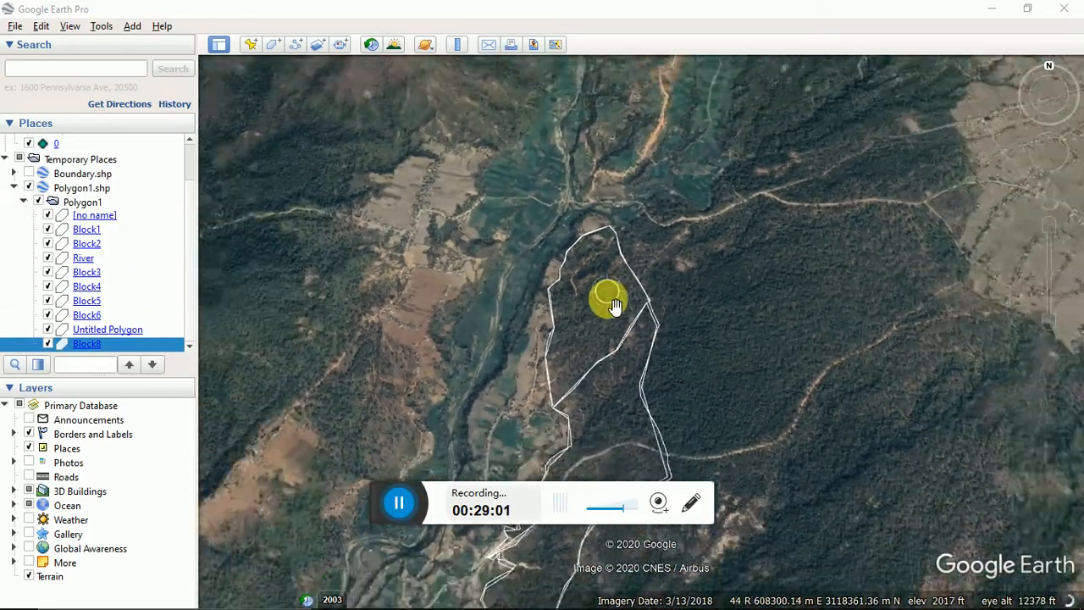
scroll(608, 312, "down", 2)
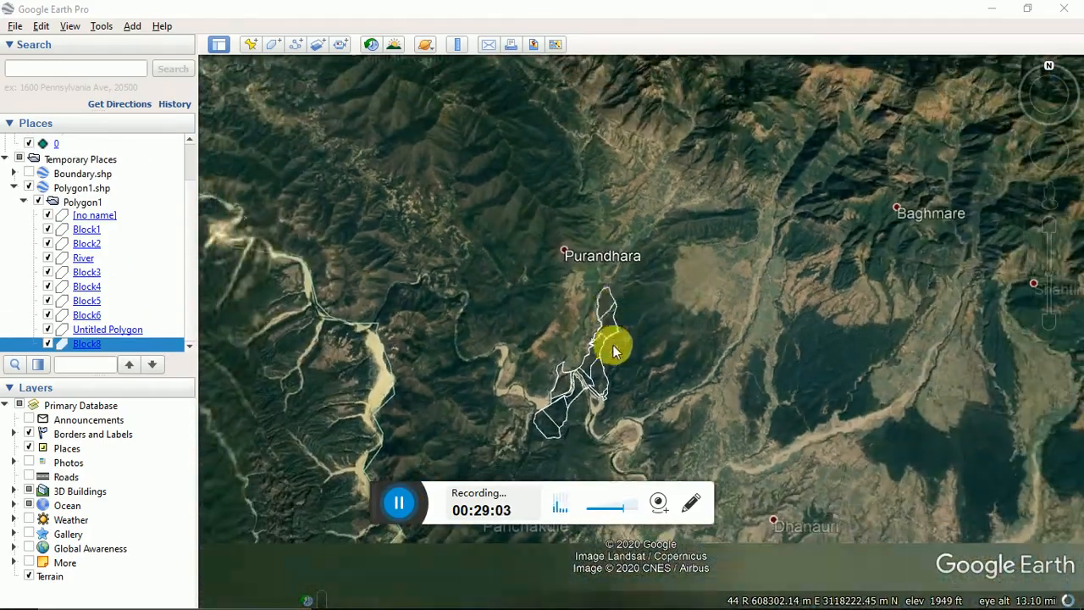
double_click(573, 402)
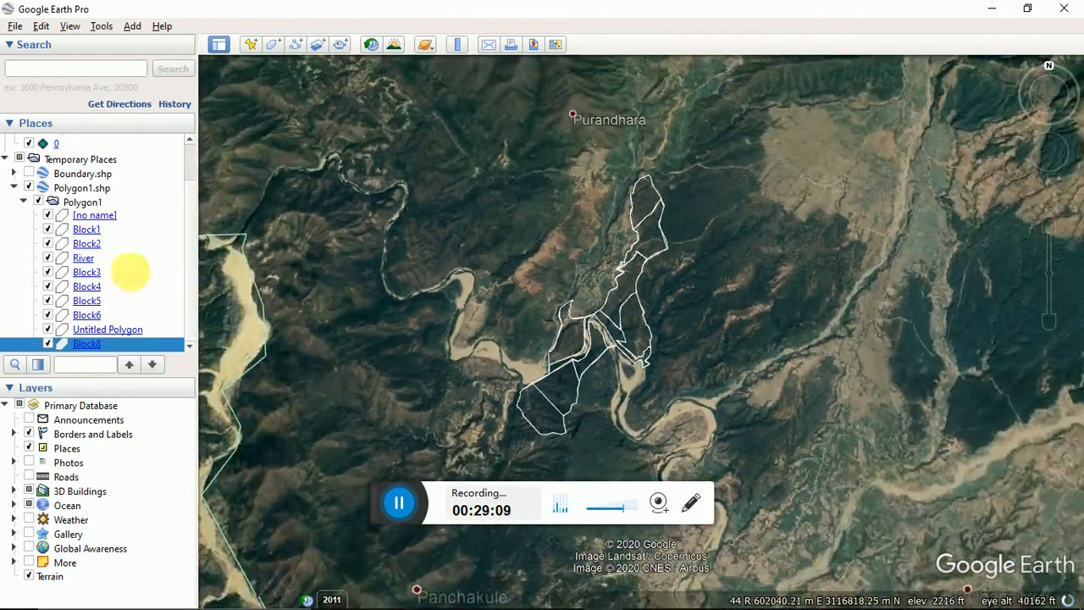
left_click(85, 230)
right_click(80, 230)
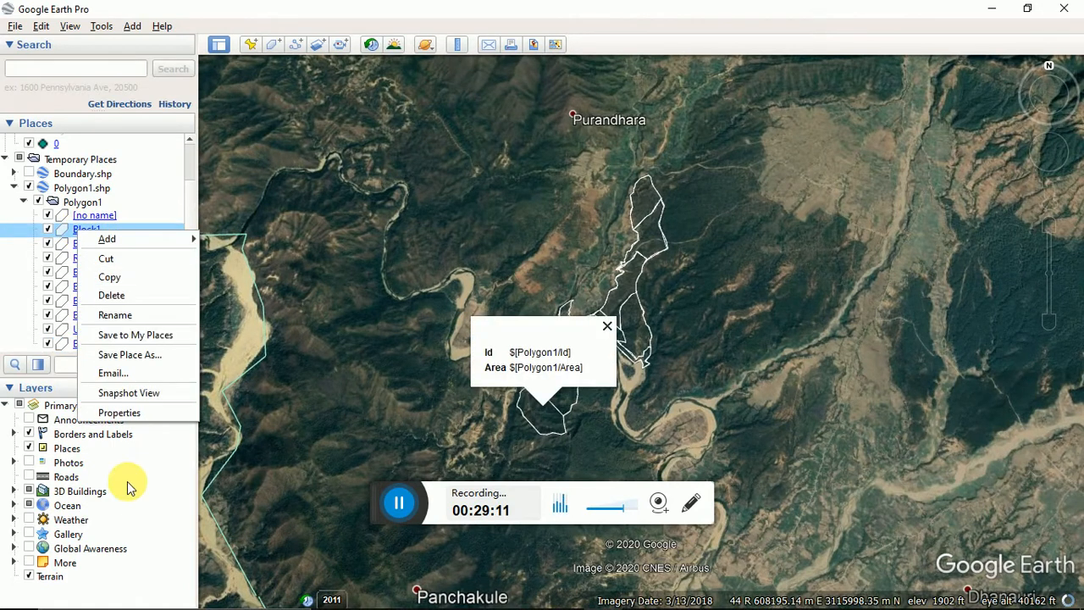
left_click(123, 413)
left_click(908, 166)
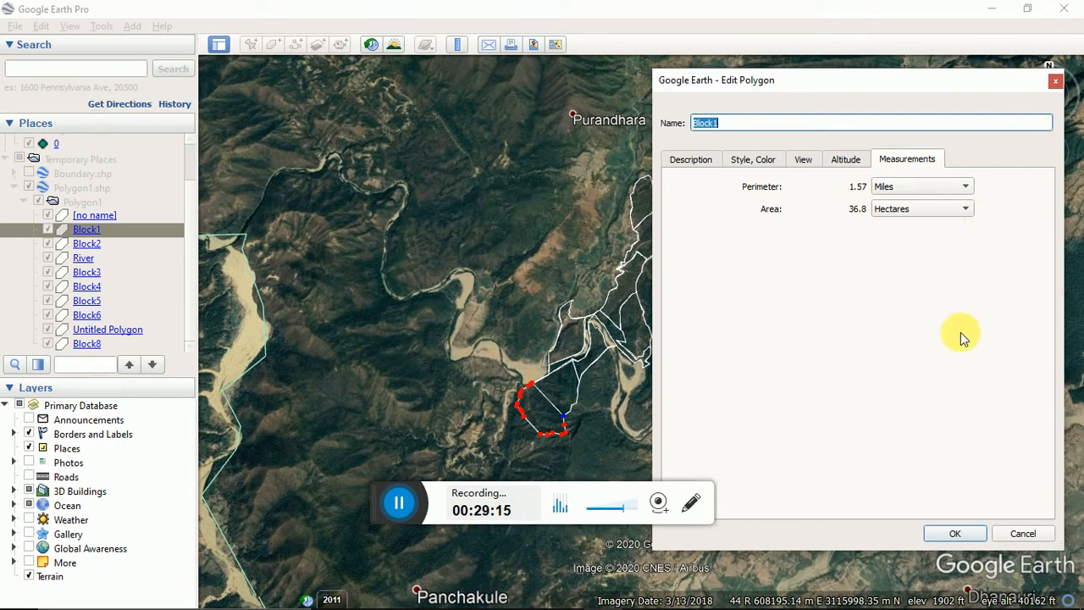
left_click(1008, 533)
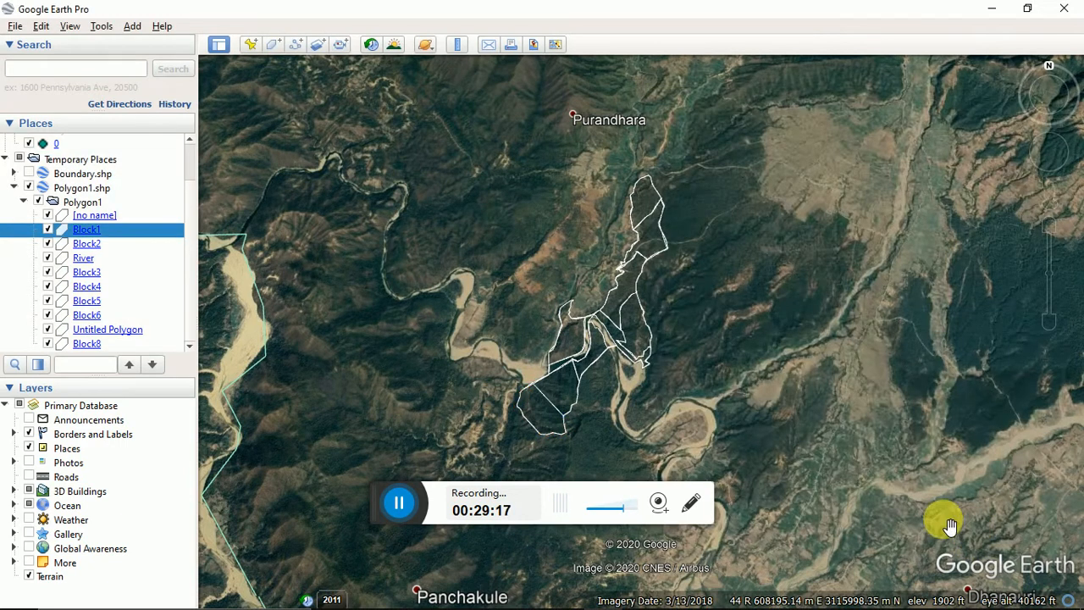
Check Block2's perimeter and area measurements in its polygon properties and close them.
left_click(95, 246)
right_click(96, 248)
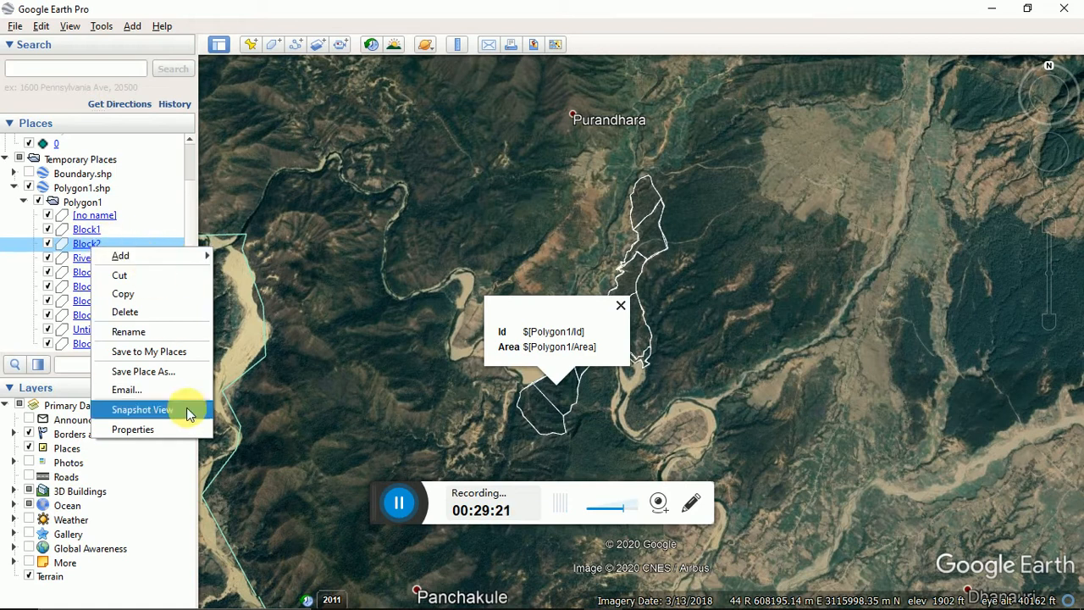
left_click(174, 429)
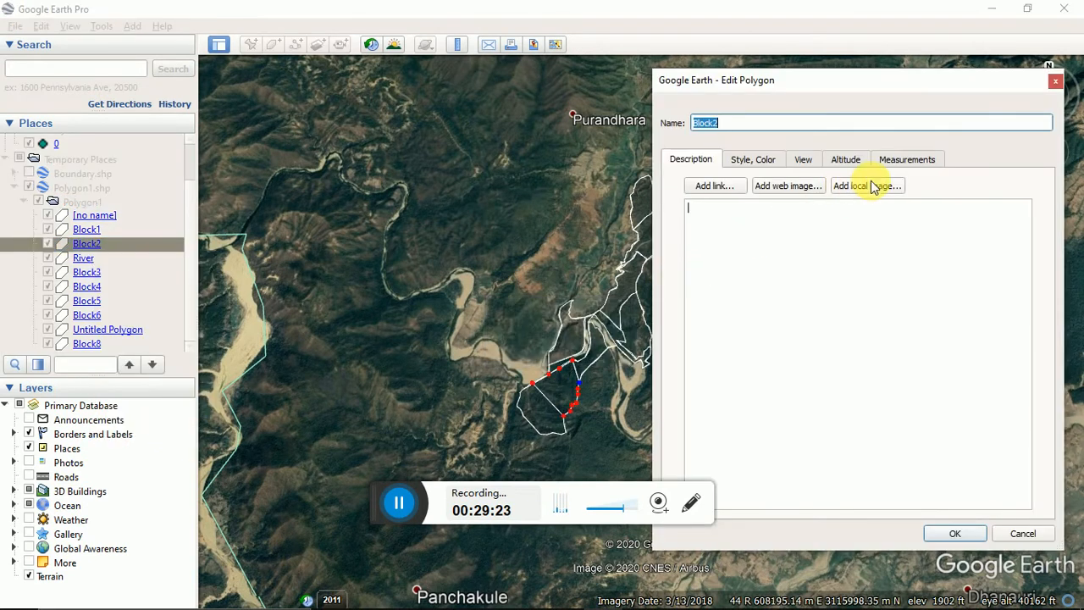
left_click(890, 159)
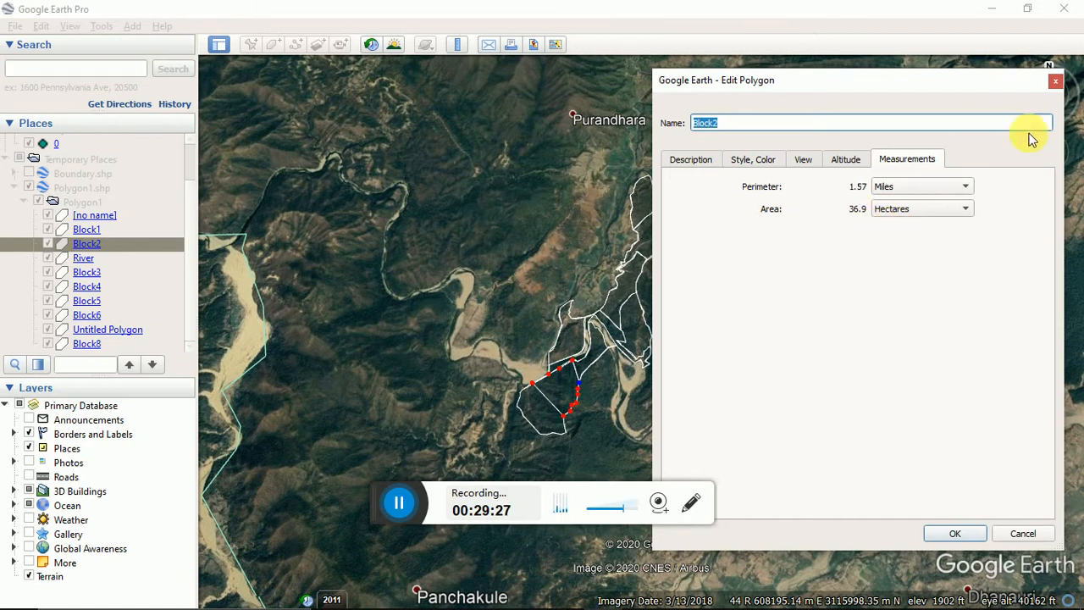
left_click(1055, 81)
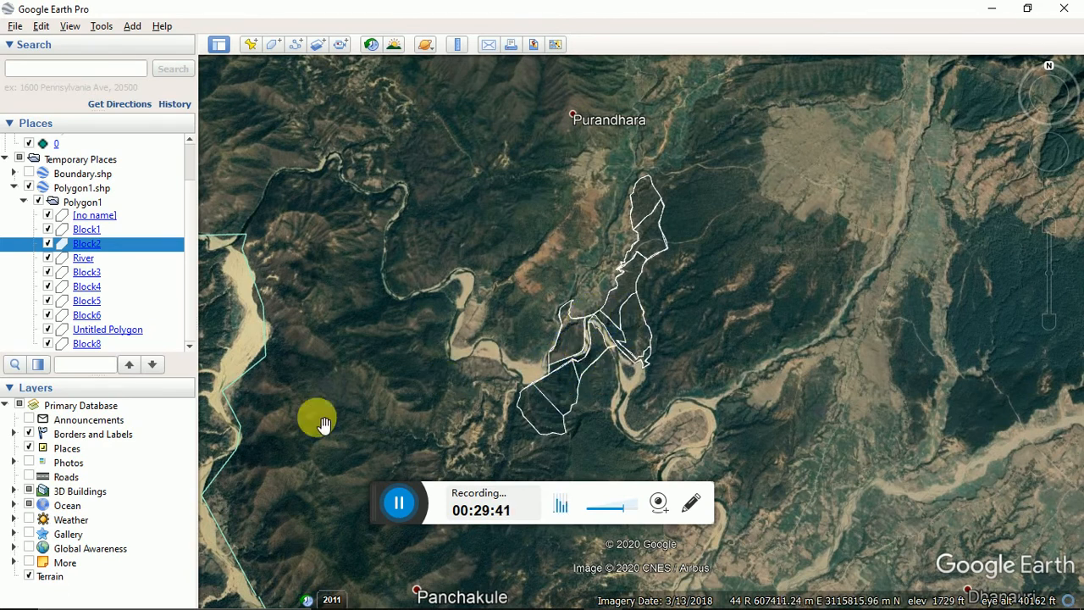
Locate Block3 on the map, and check Block4's perimeter and area measurements in its polygon properties.
left_click(91, 276)
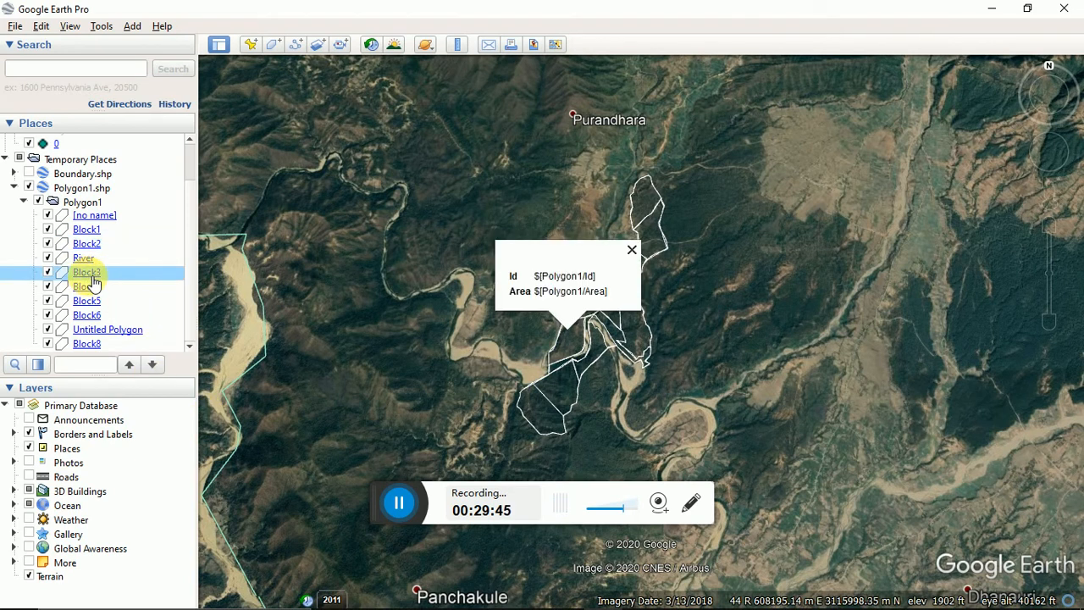
left_click(96, 289)
right_click(91, 288)
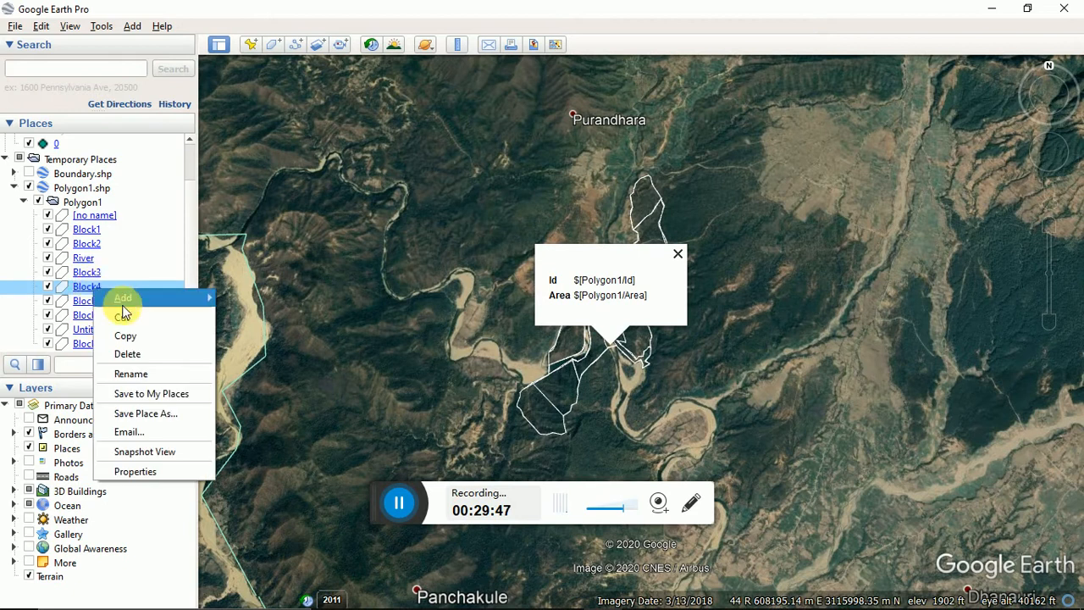
left_click(129, 473)
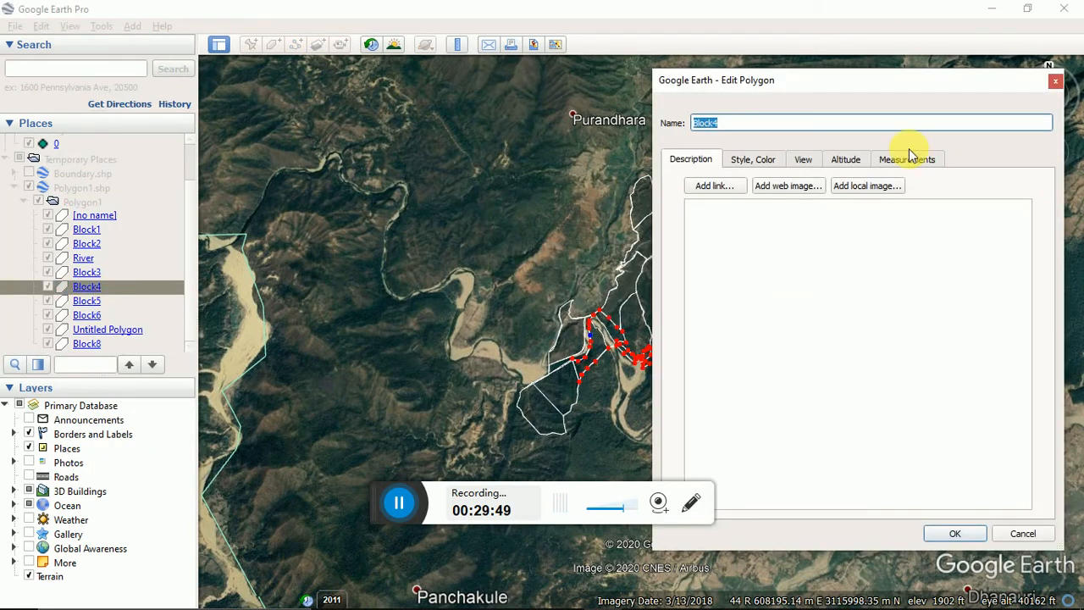
left_click(911, 159)
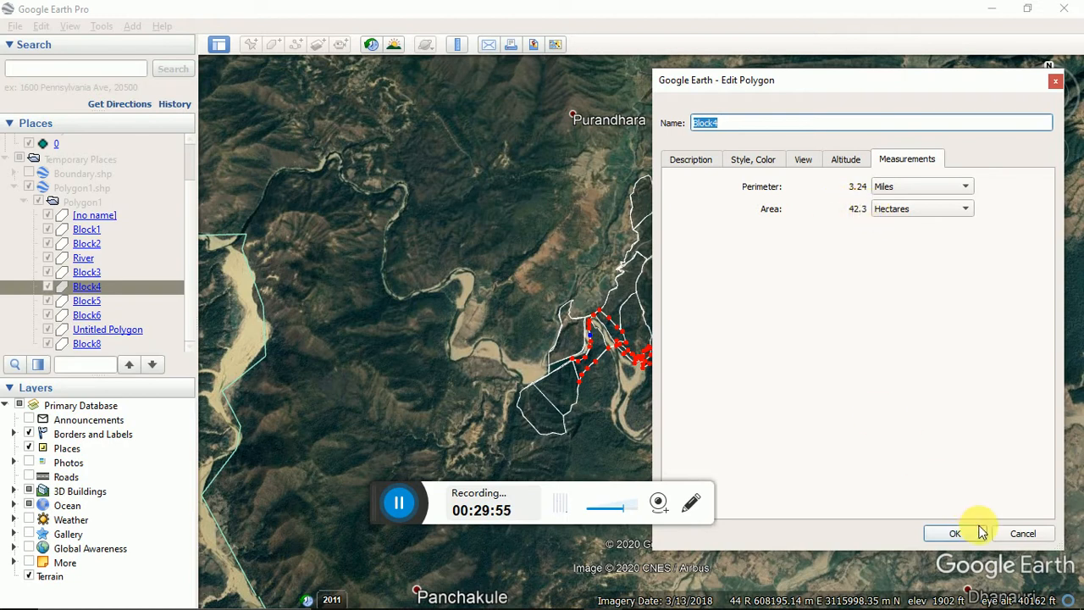
left_click(954, 533)
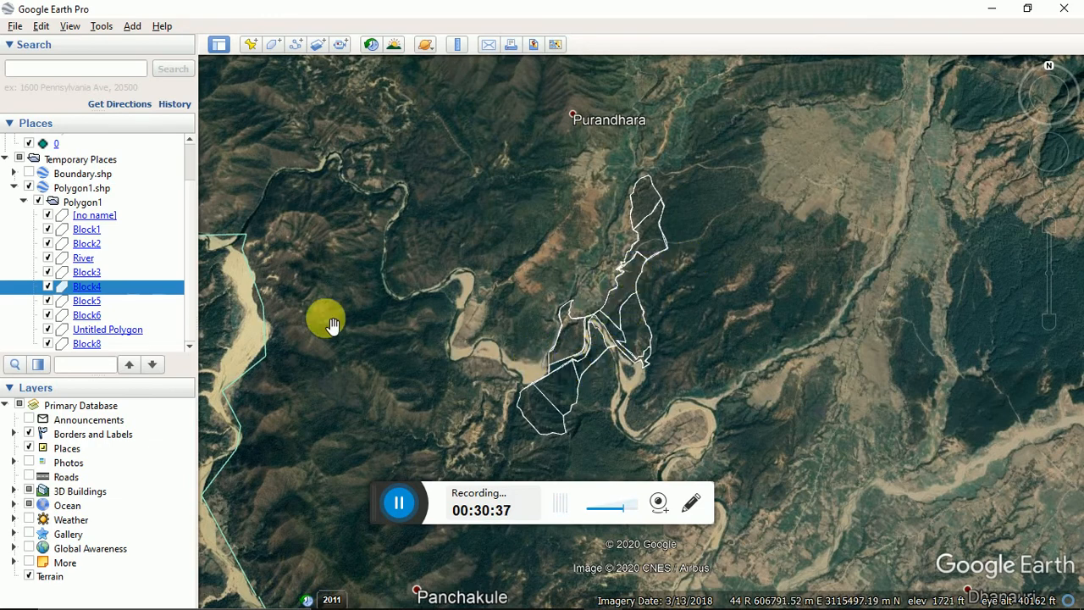
scroll(542, 392, "down", 3)
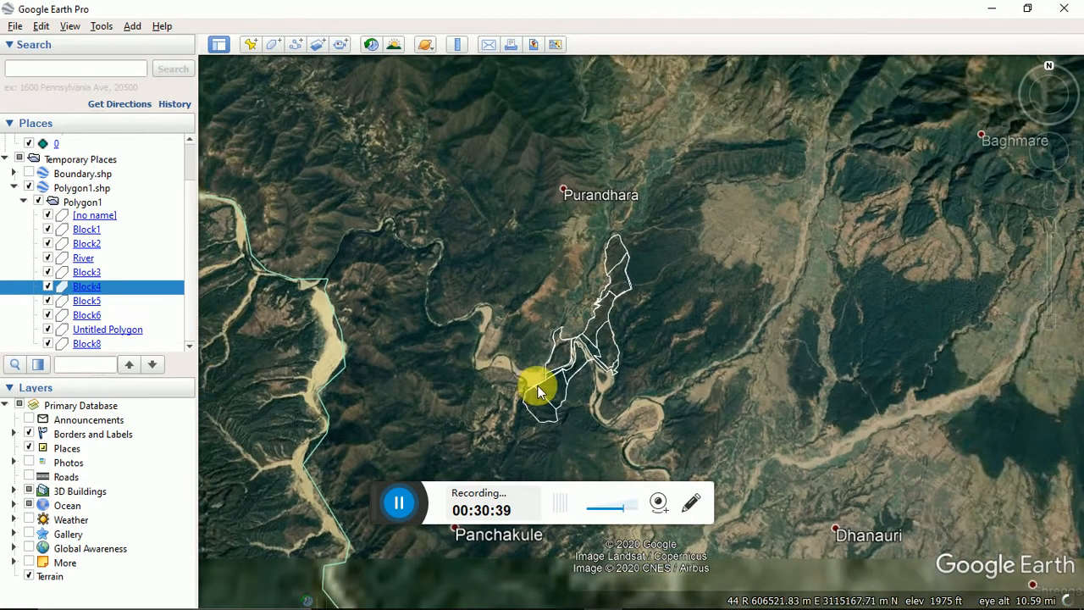
scroll(539, 387, "up", 5)
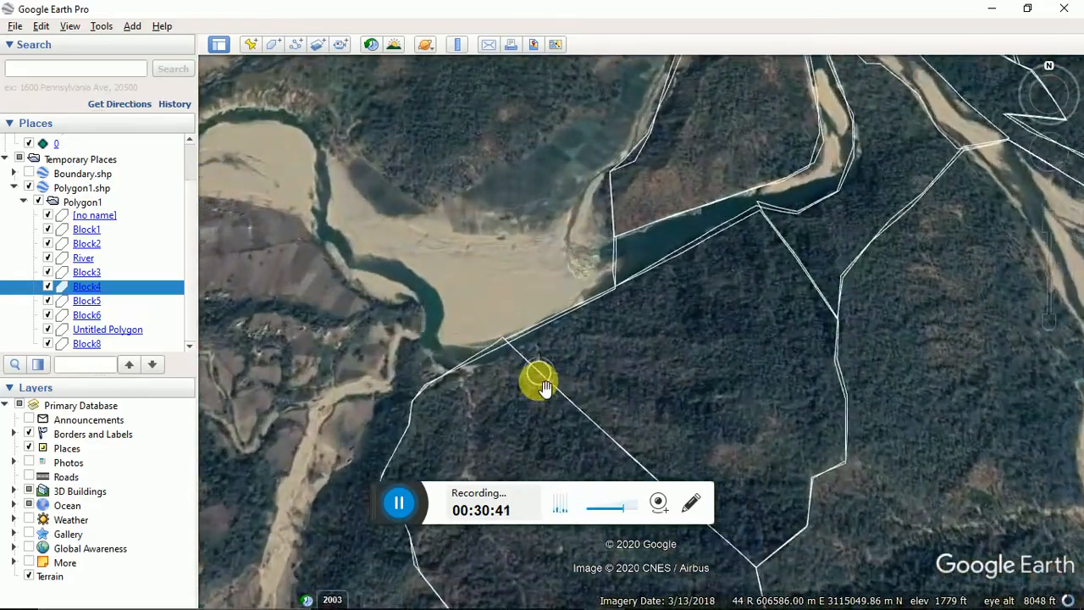
scroll(843, 423, "down", 3)
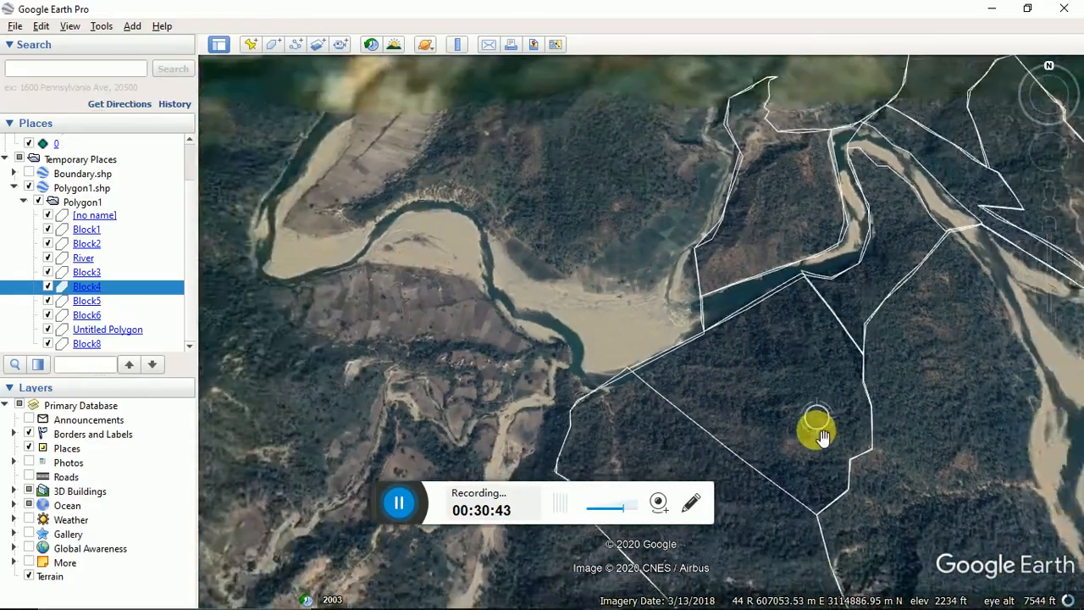
Examine the dividing line that runs across the forest from the river bank to the ridge corner on the eastern boundary.
scroll(824, 504, "up", 2)
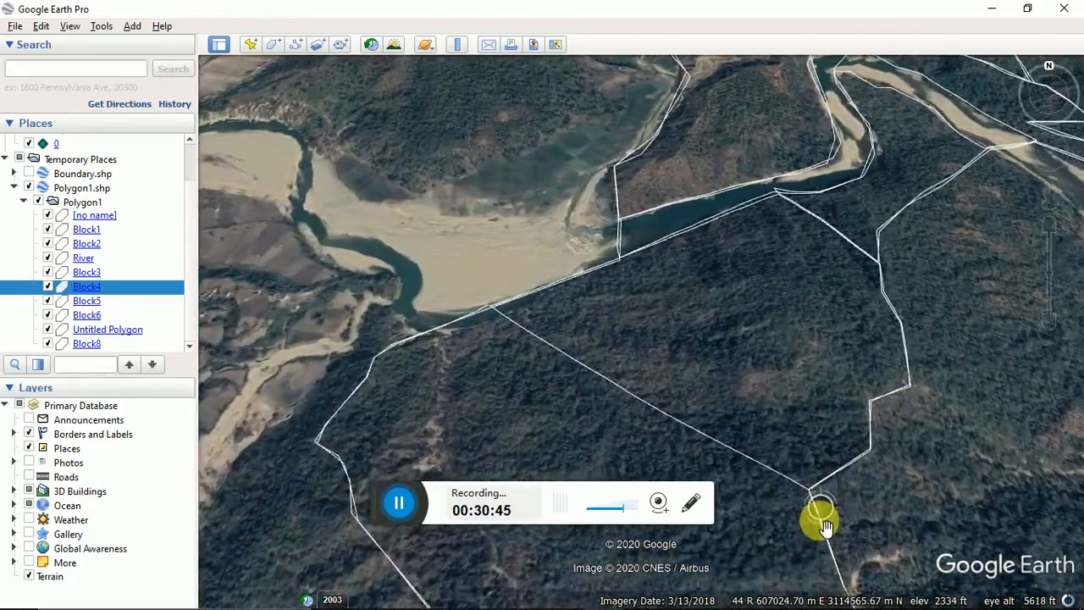
scroll(823, 520, "up", 3)
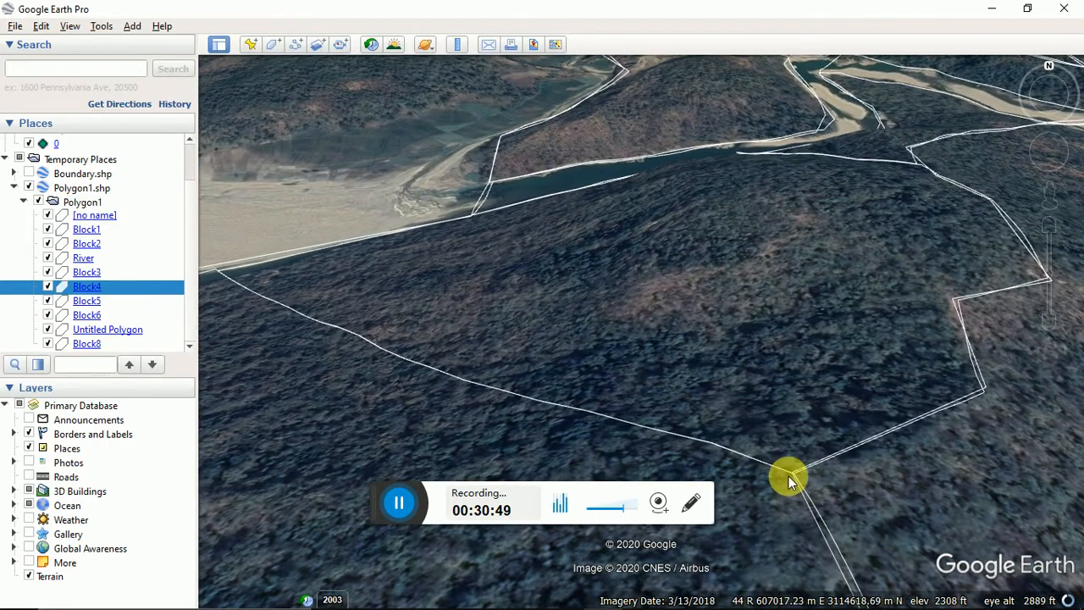
scroll(789, 476, "up", 2)
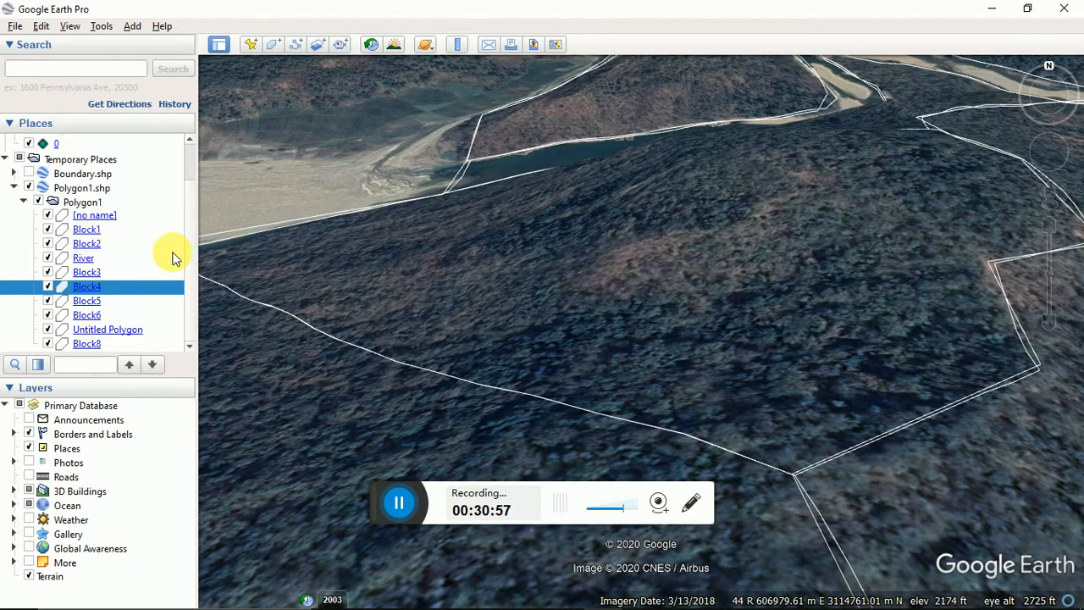
scroll(474, 222, "down", 2)
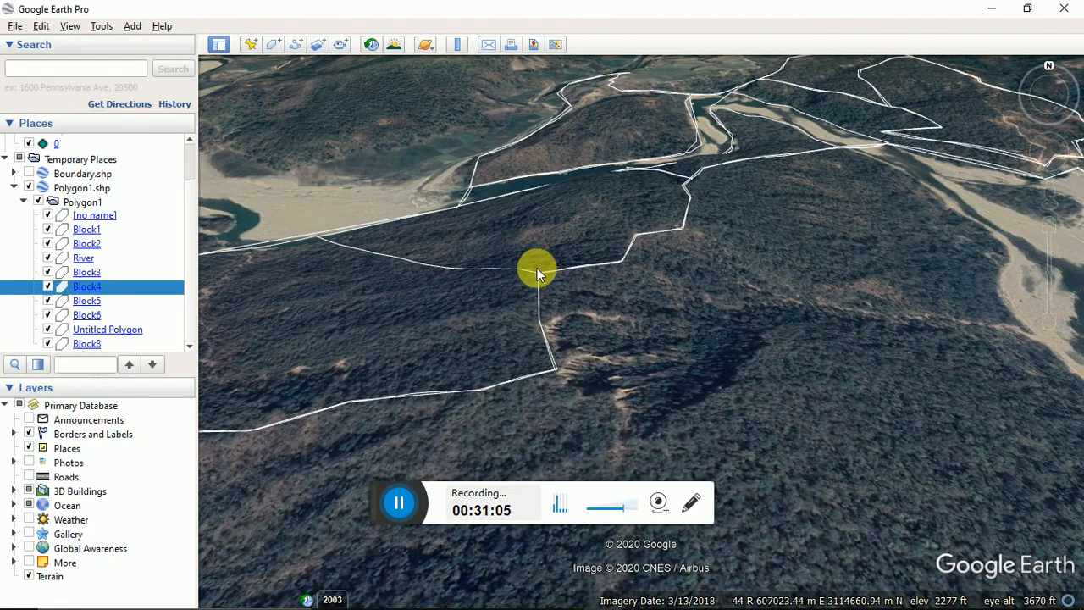
scroll(406, 232, "up", 2)
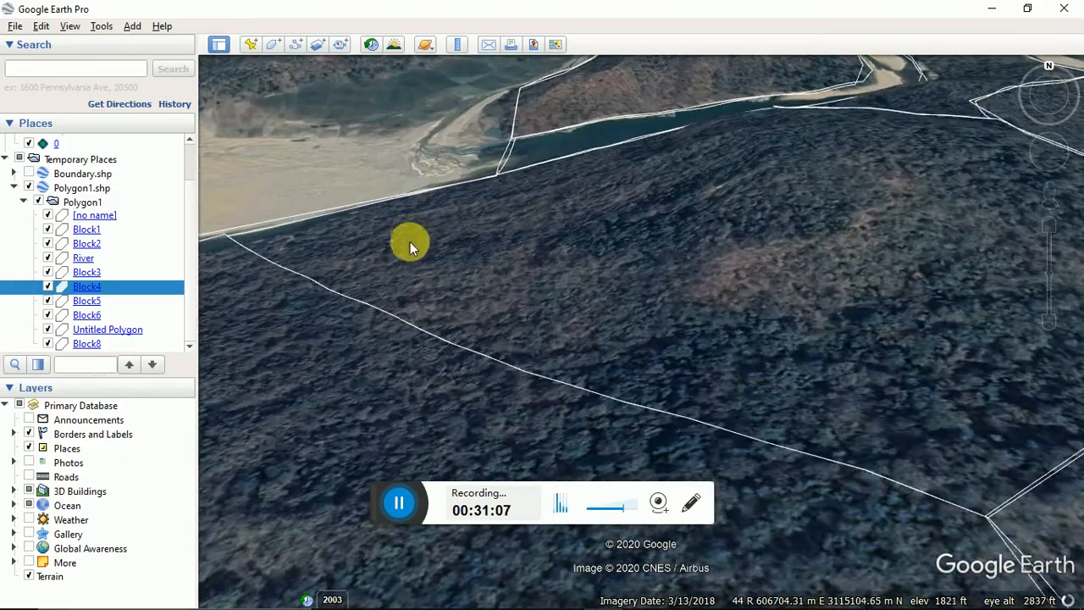
scroll(364, 242, "down", 3)
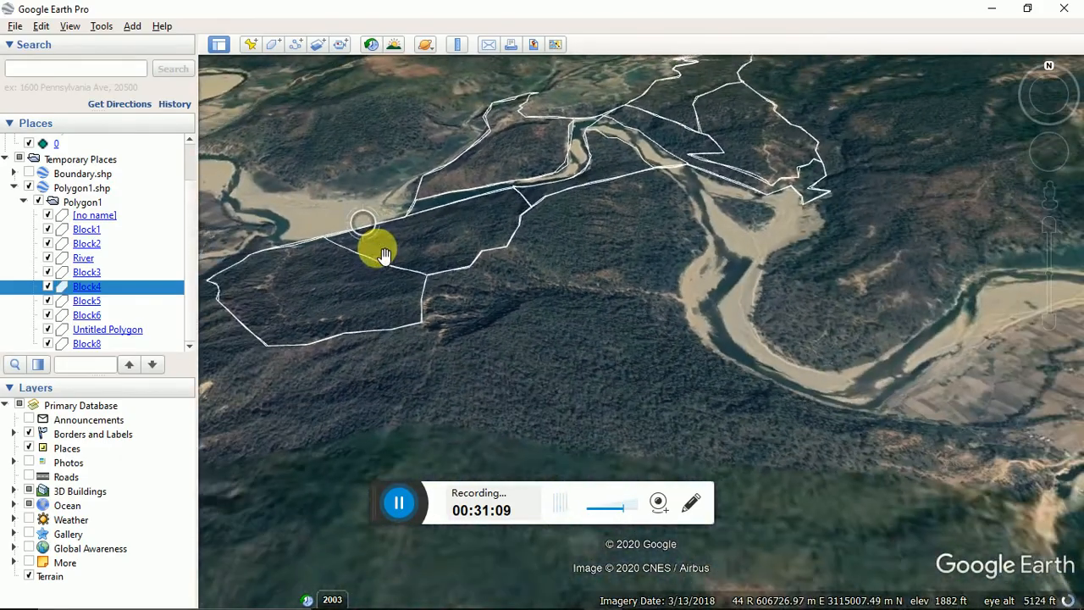
left_click_drag(322, 266, 683, 305)
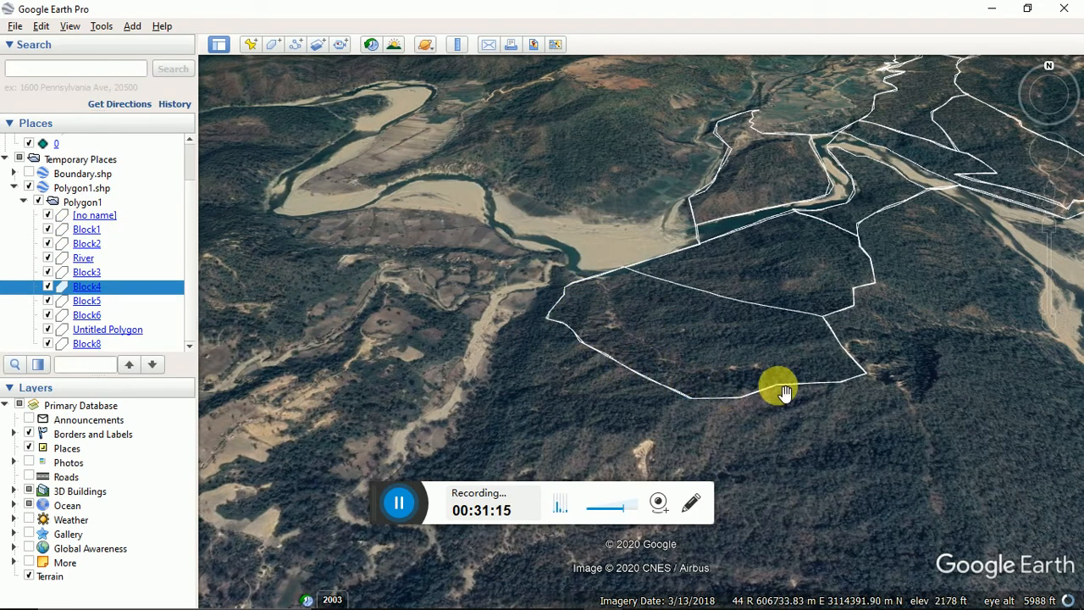
scroll(815, 314, "up", 3)
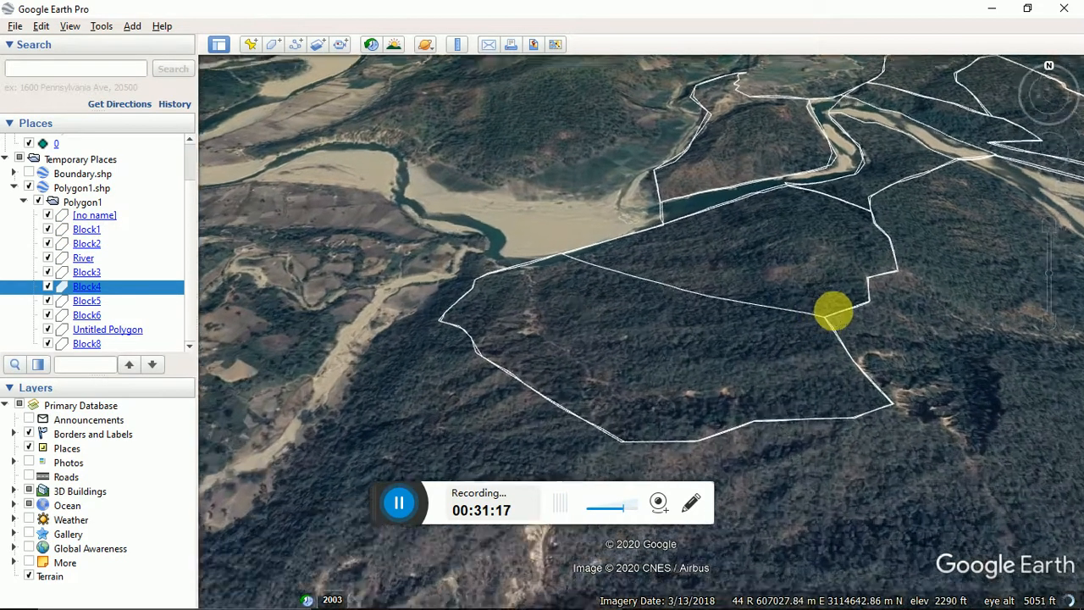
scroll(832, 323, "up", 3)
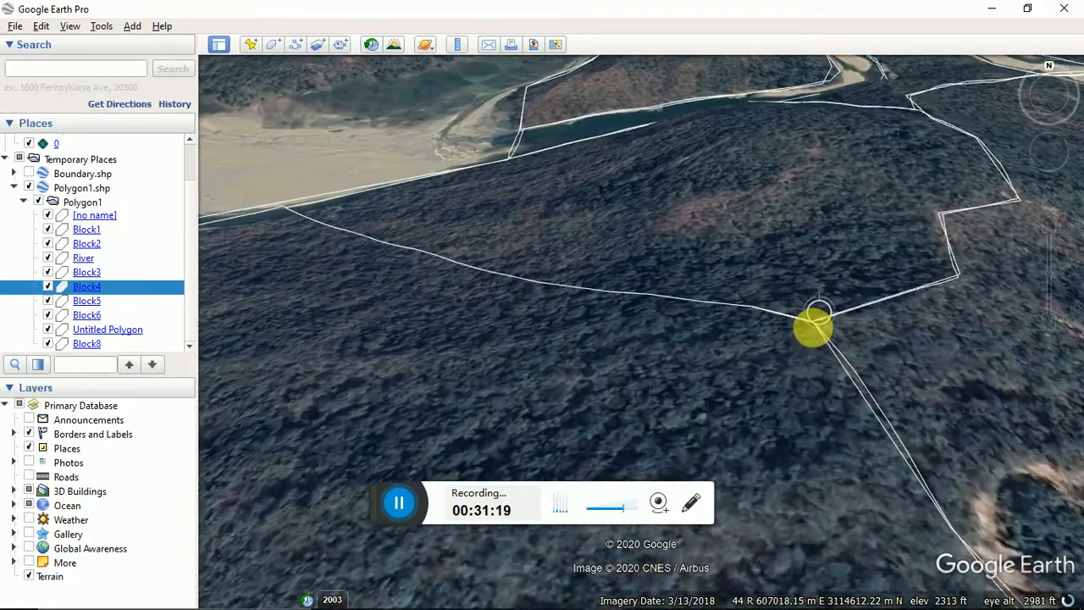
scroll(792, 318, "down", 3)
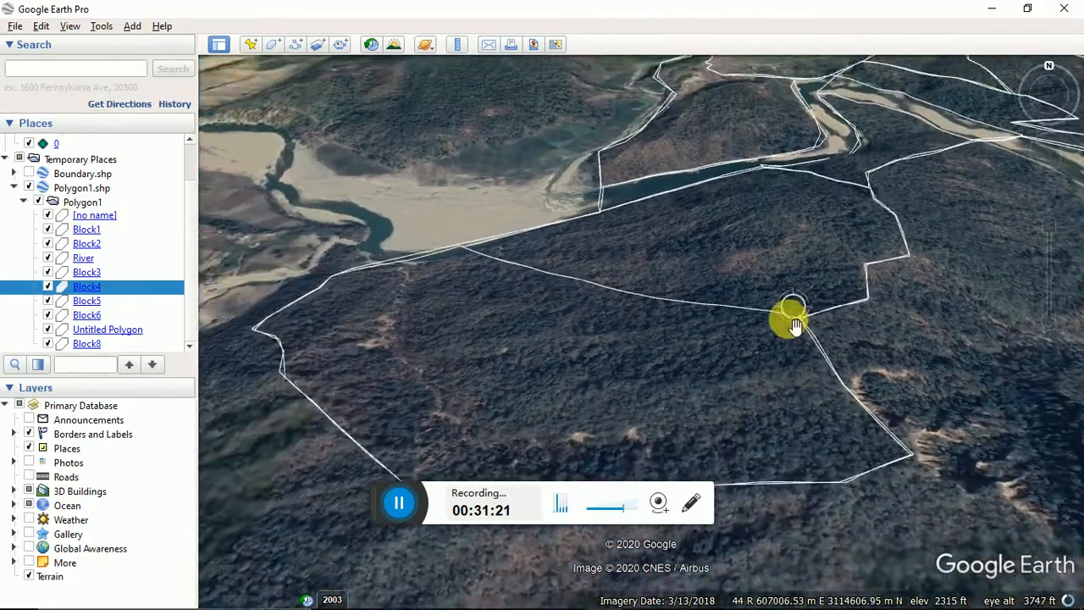
scroll(809, 315, "down", 3)
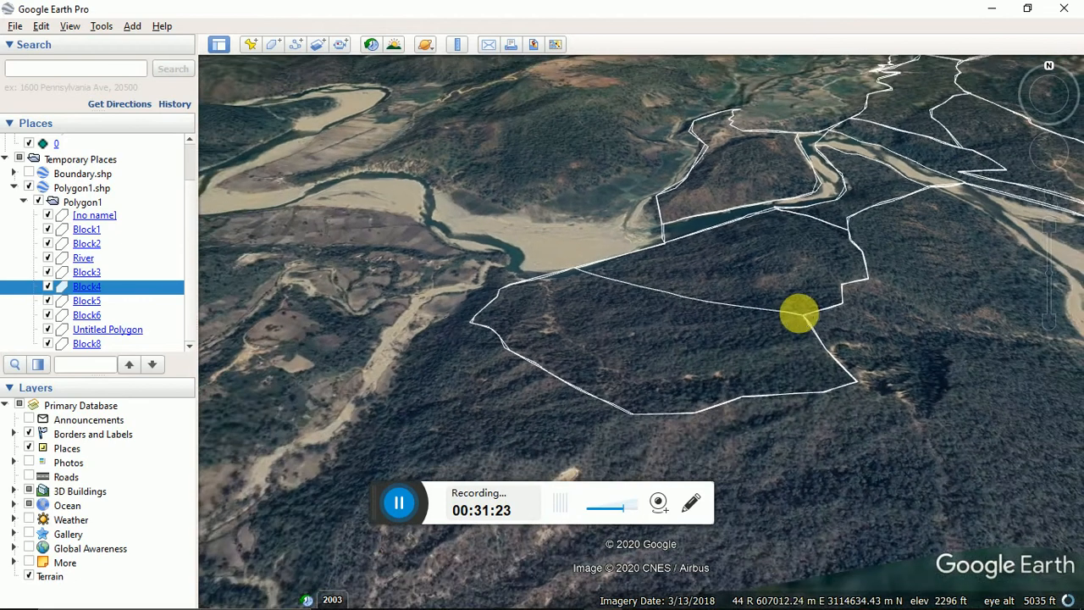
scroll(571, 288, "up", 2)
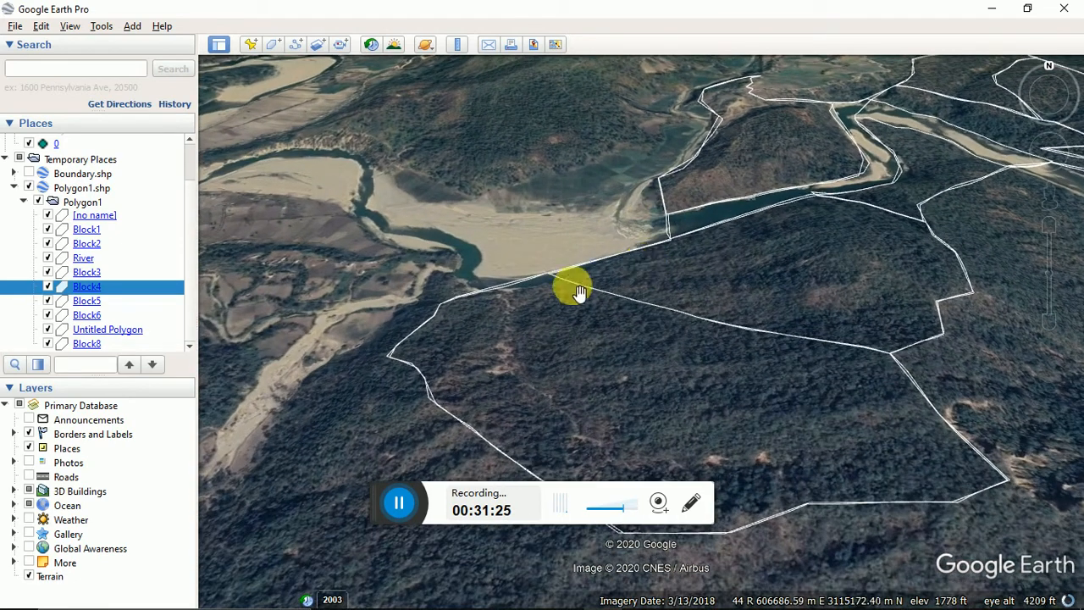
Start a new path and move its properties dialog clear of the forest dividing line.
left_click(273, 45)
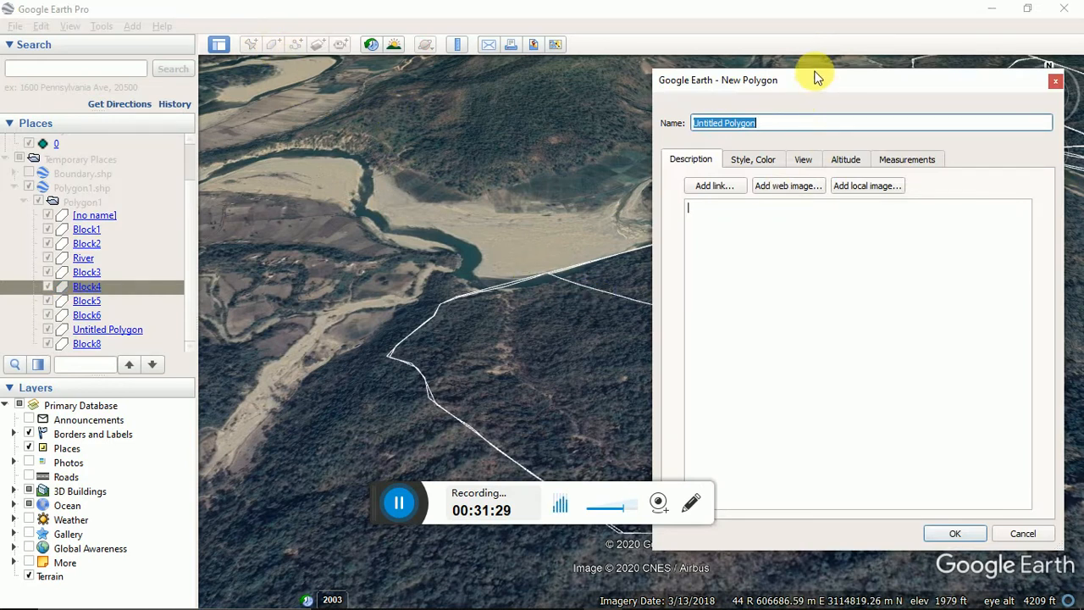
left_click(1055, 79)
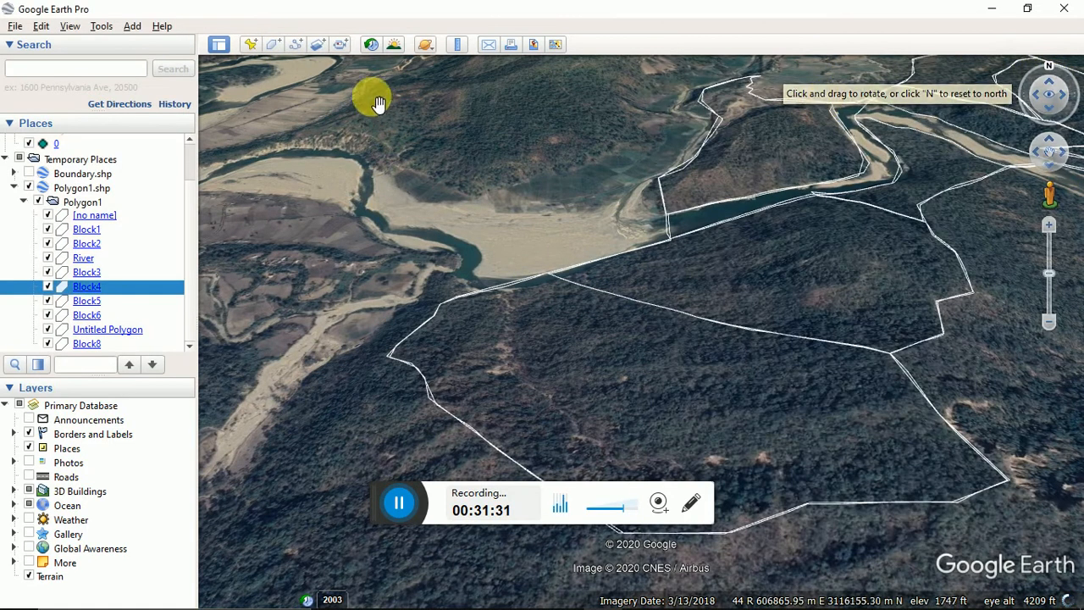
left_click(294, 46)
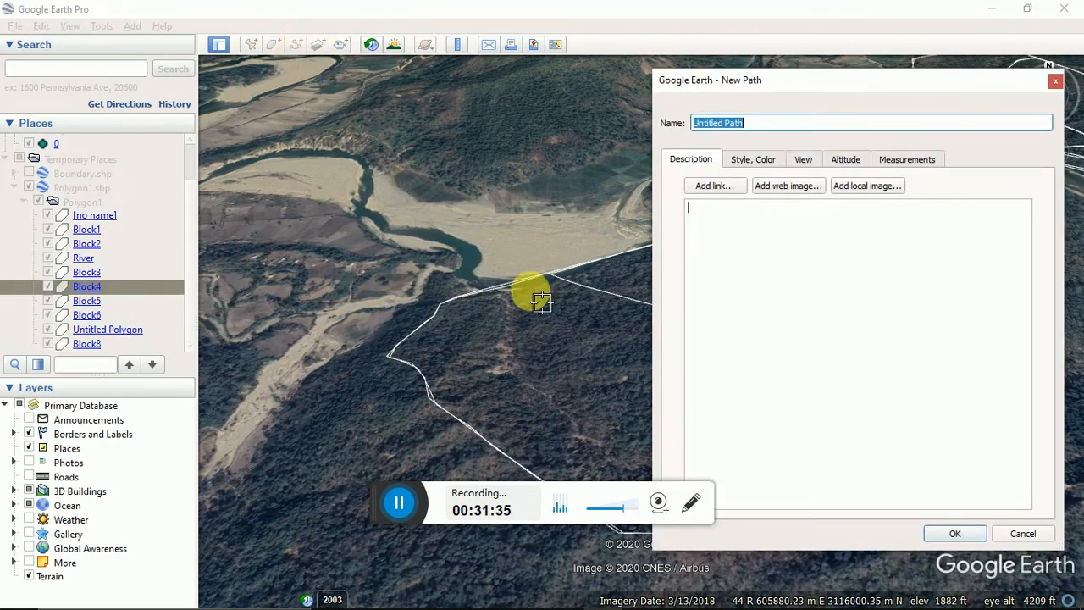
left_click_drag(822, 85, 1027, 436)
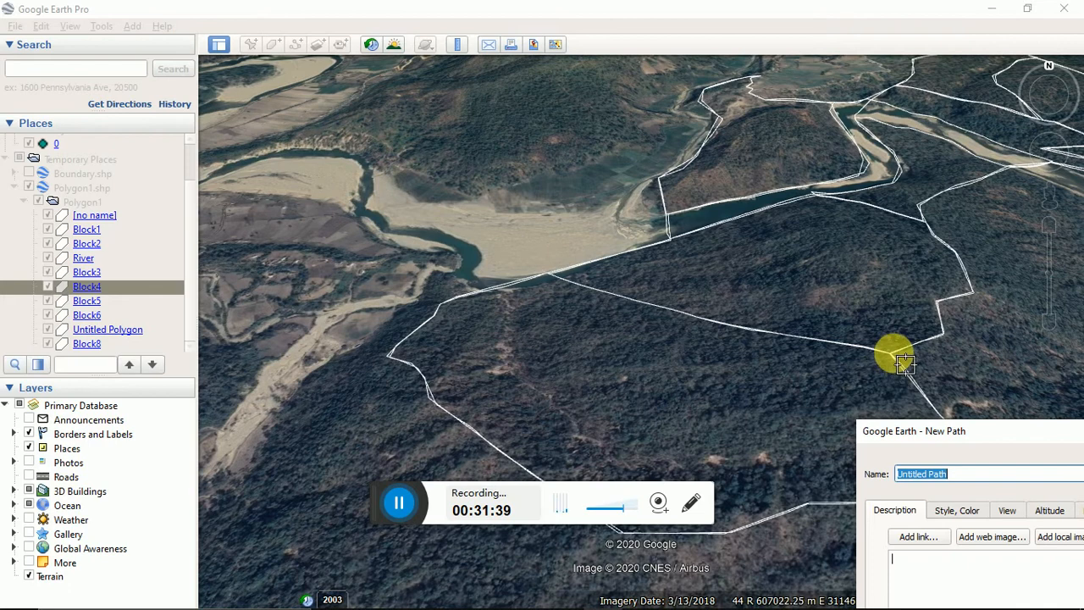
Place the path's first four points along the dividing line, starting at its eastern ridge corner and heading west.
scroll(888, 368, "up", 3)
scroll(878, 364, "up", 2)
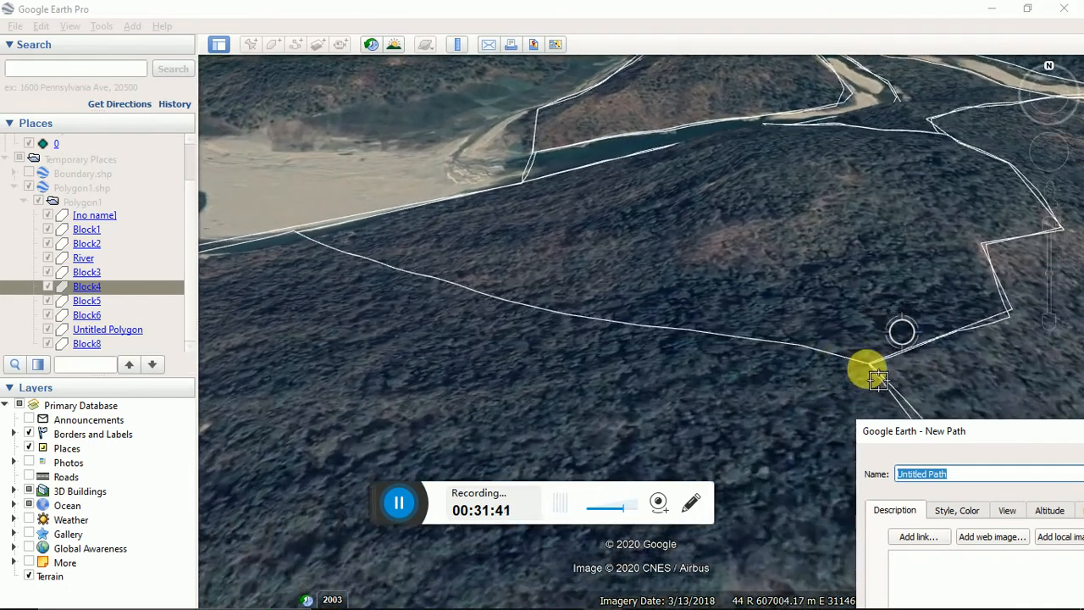
scroll(855, 369, "up", 2)
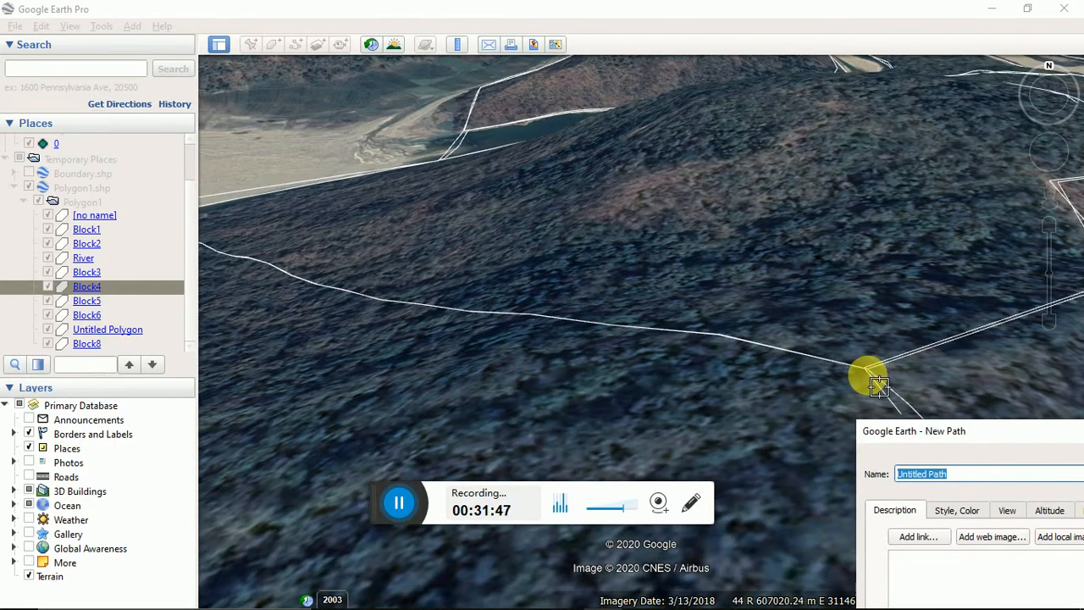
scroll(909, 381, "down", 5)
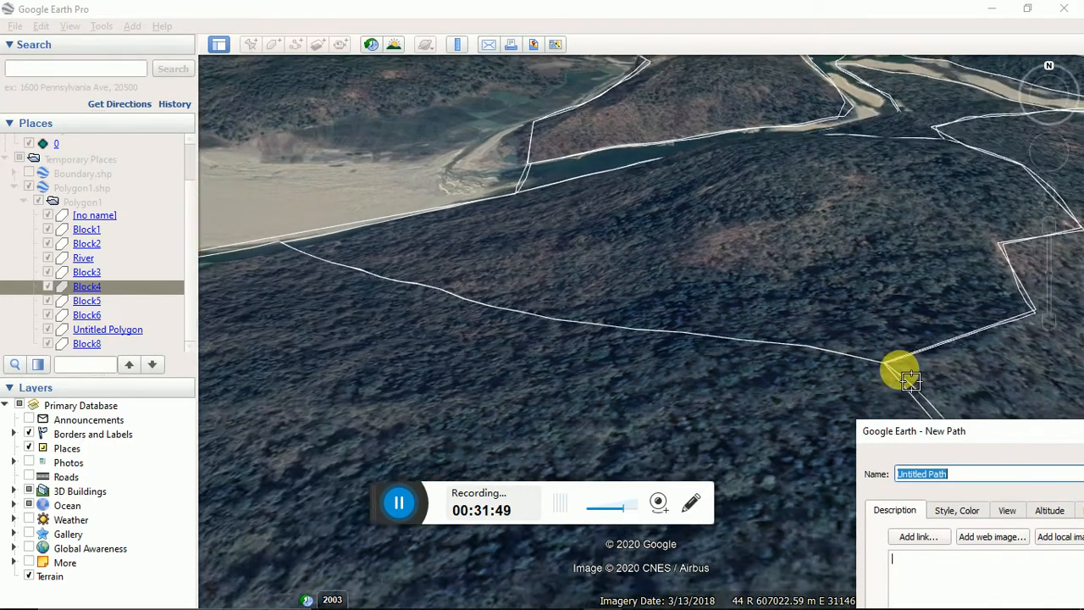
scroll(909, 381, "down", 3)
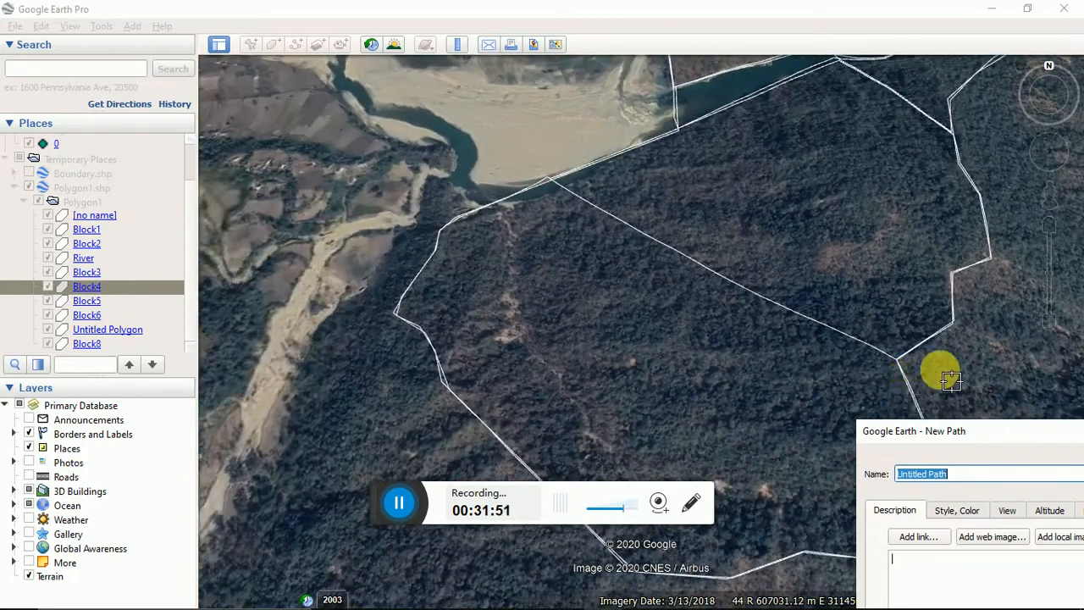
scroll(951, 350, "down", 2)
scroll(958, 363, "down", 2)
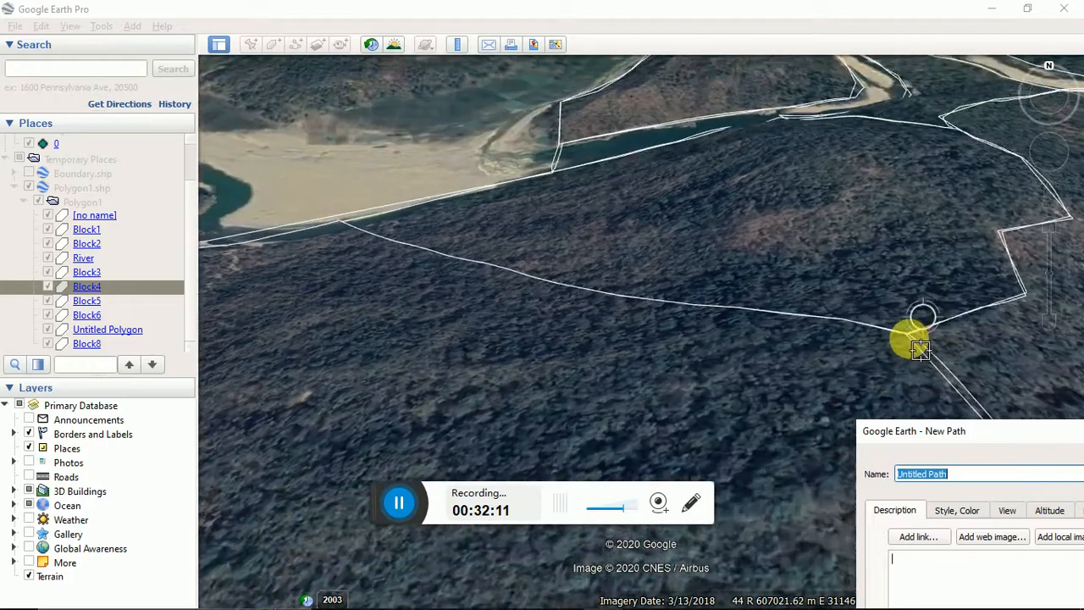
scroll(897, 332, "up", 3)
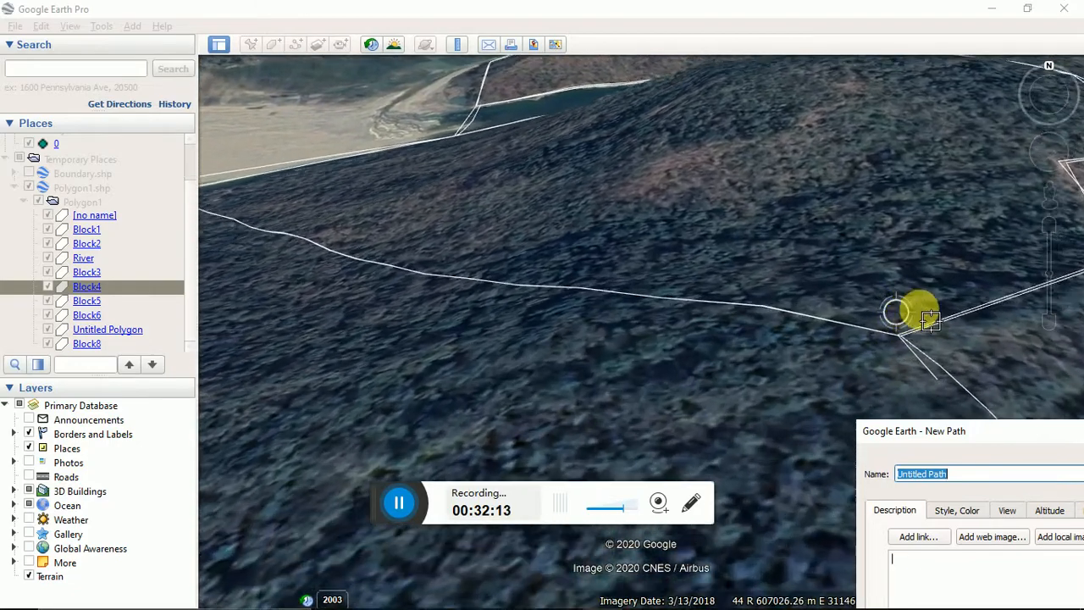
scroll(916, 331, "up", 4)
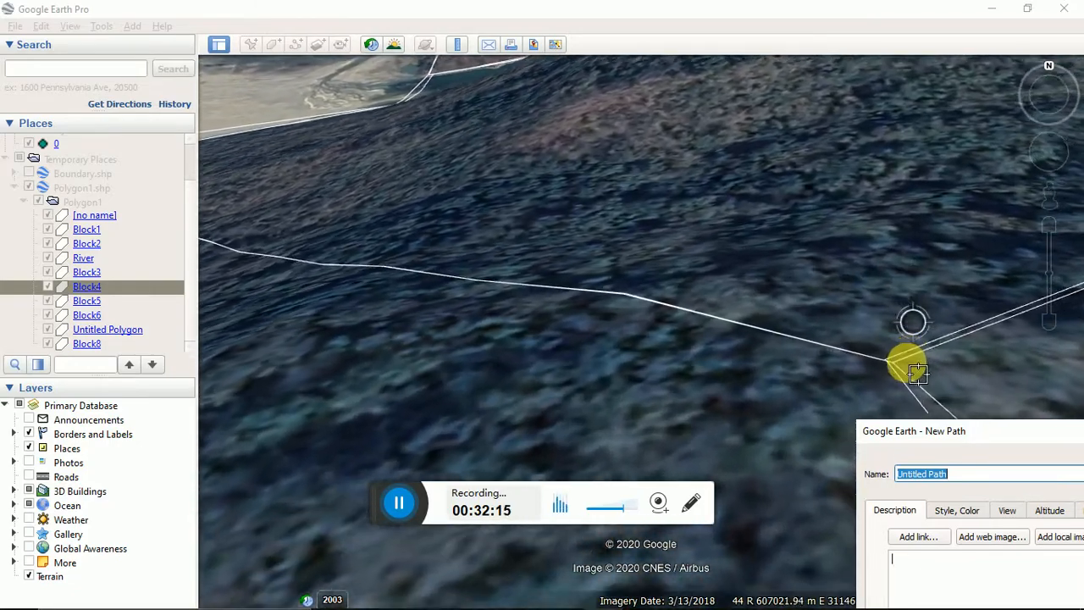
scroll(913, 374, "up", 3)
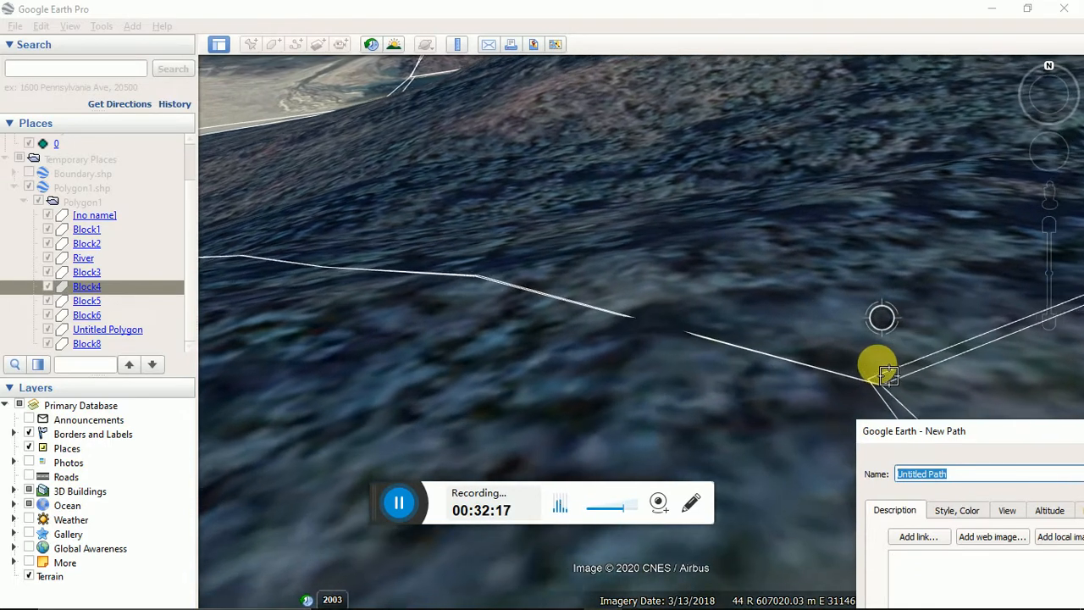
scroll(888, 378, "up", 2)
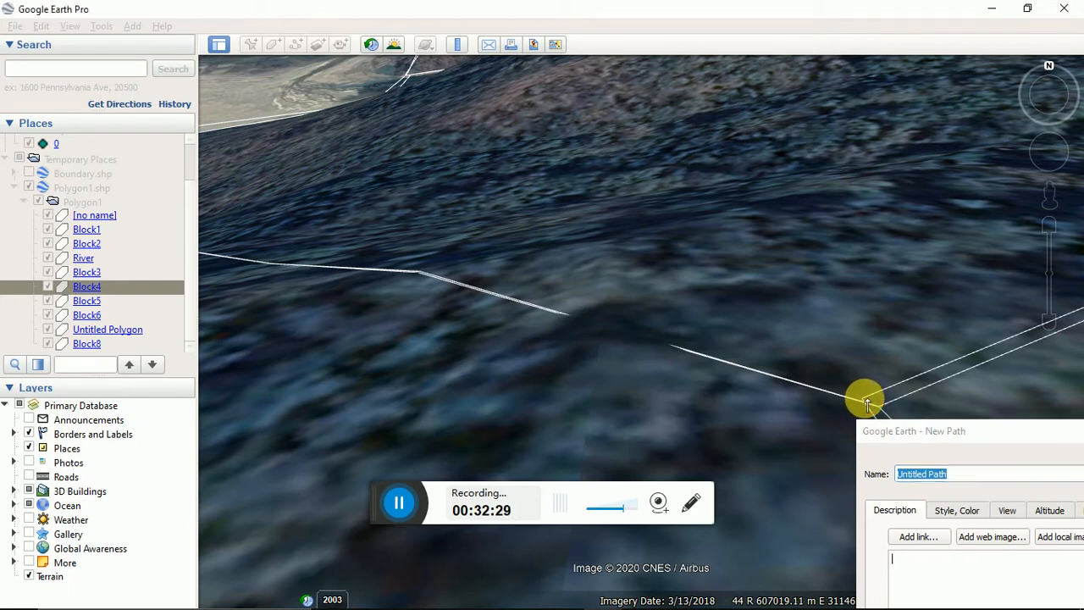
left_click(427, 280)
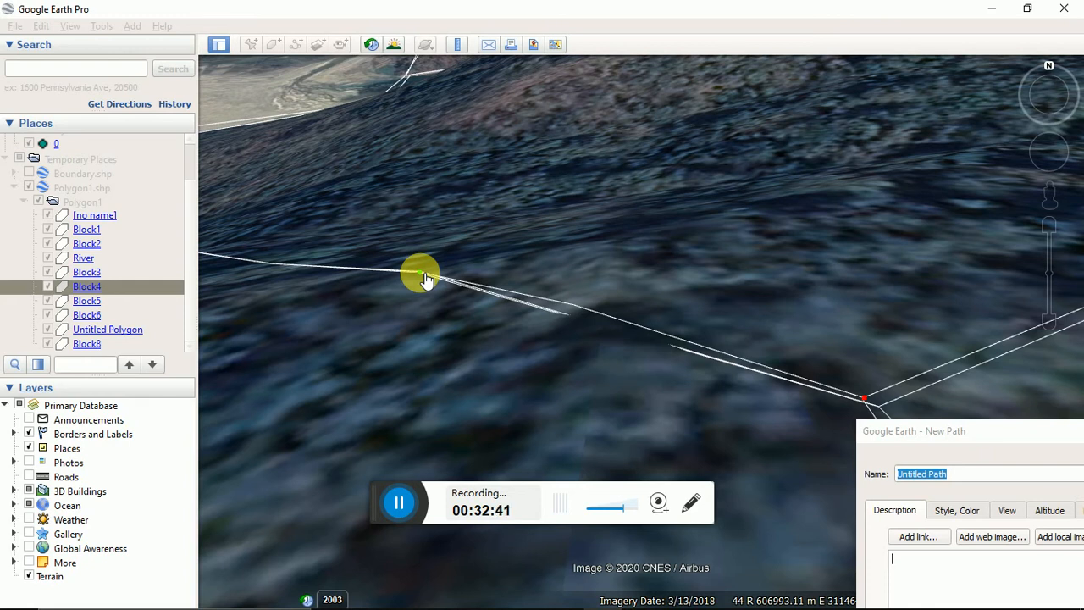
left_click_drag(427, 280, 624, 330)
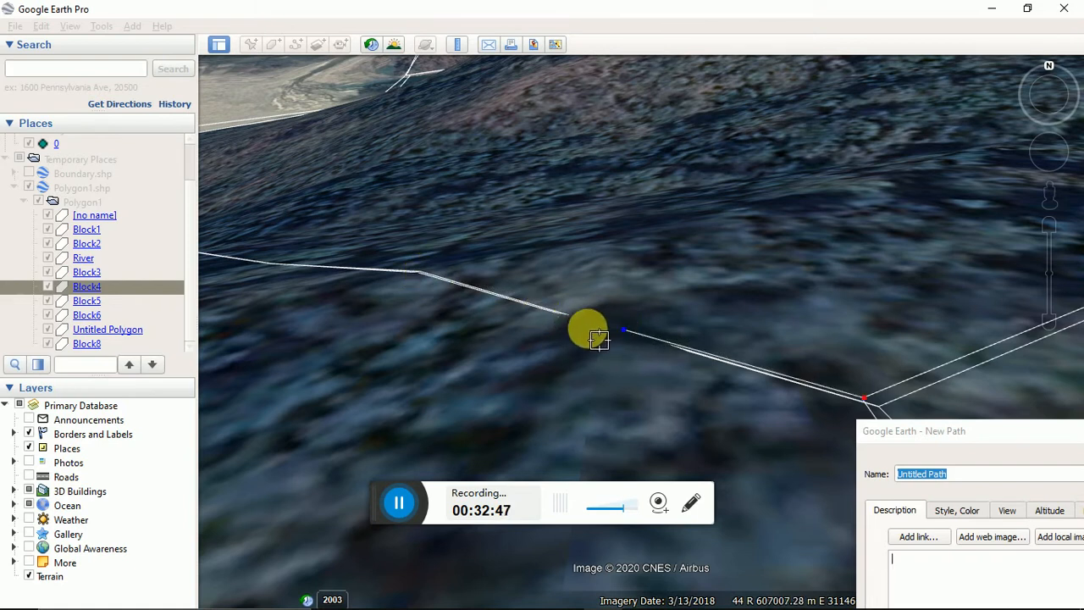
left_click(421, 273)
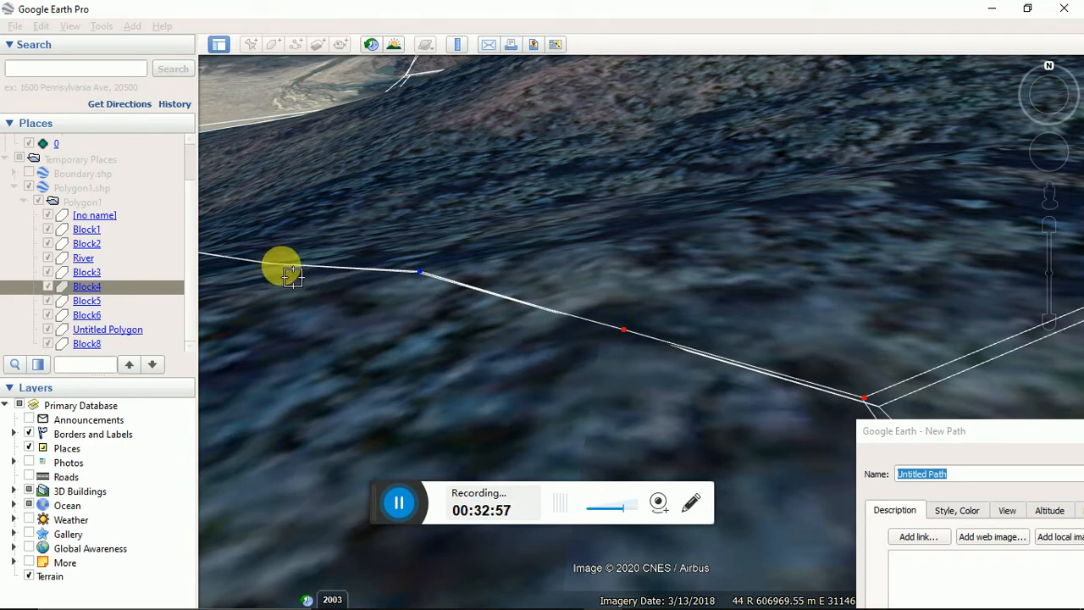
left_click(292, 276)
Extend the path with five more points along the dividing line, from the last point near the ridge corner west to the river bank.
scroll(452, 314, "down", 2)
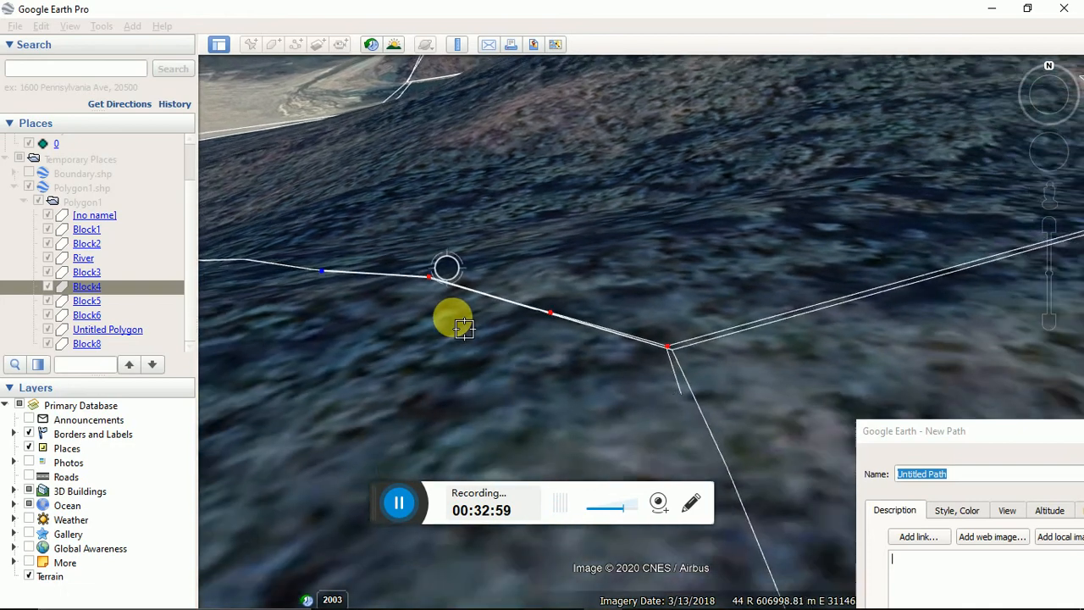
scroll(338, 262, "down", 3)
scroll(324, 275, "down", 1)
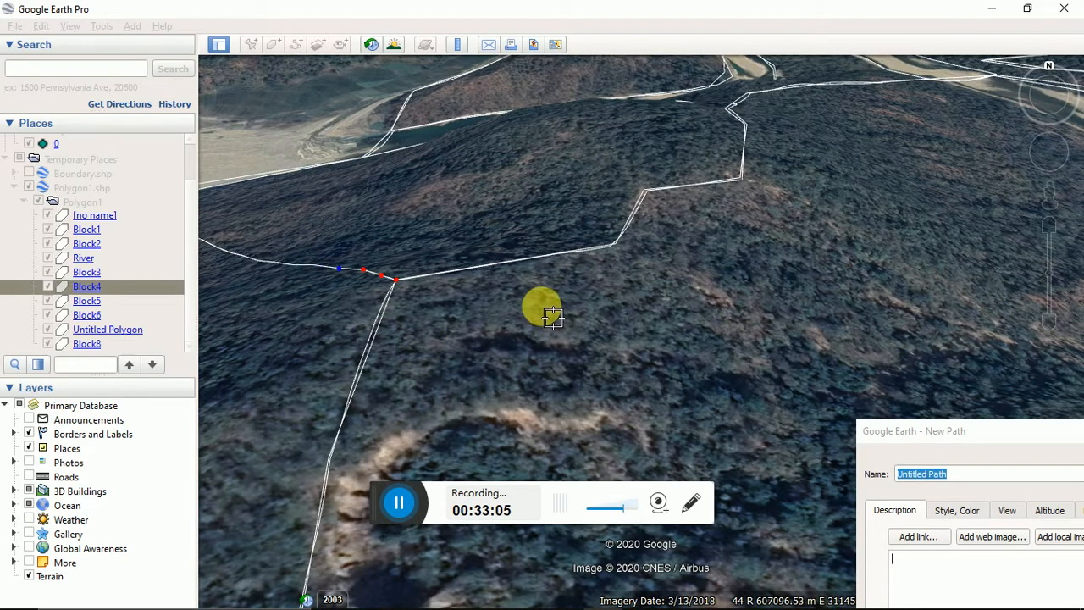
scroll(546, 313, "down", 3)
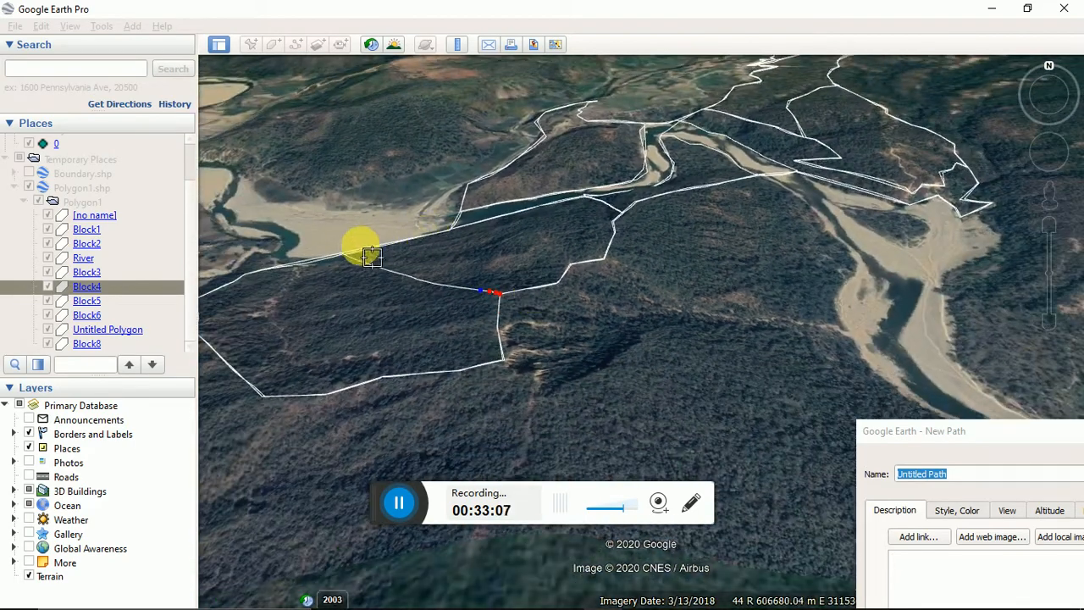
scroll(364, 255, "up", 3)
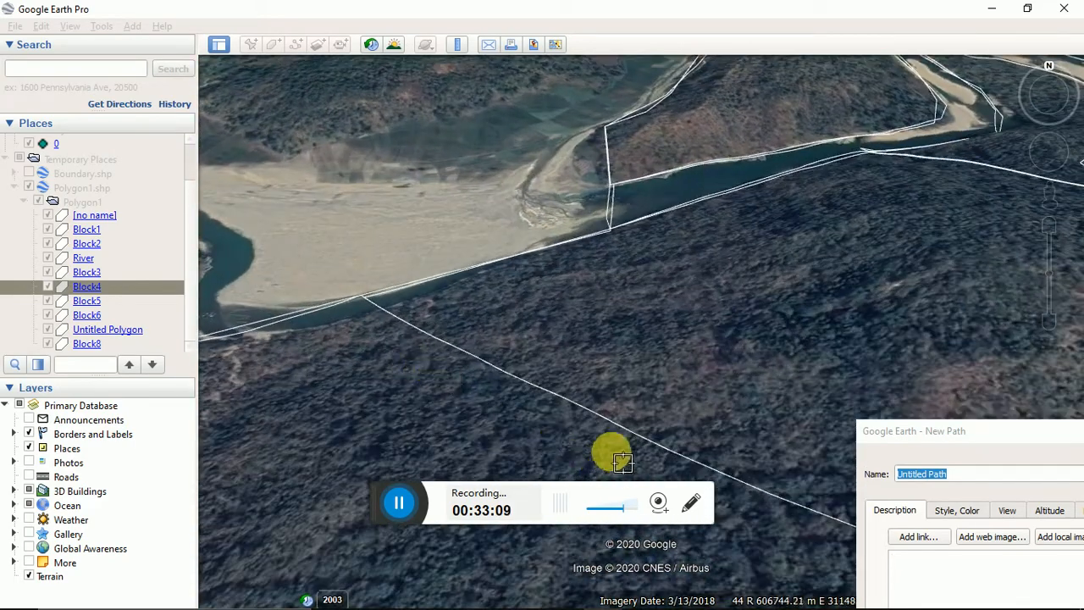
scroll(581, 407, "down", 5)
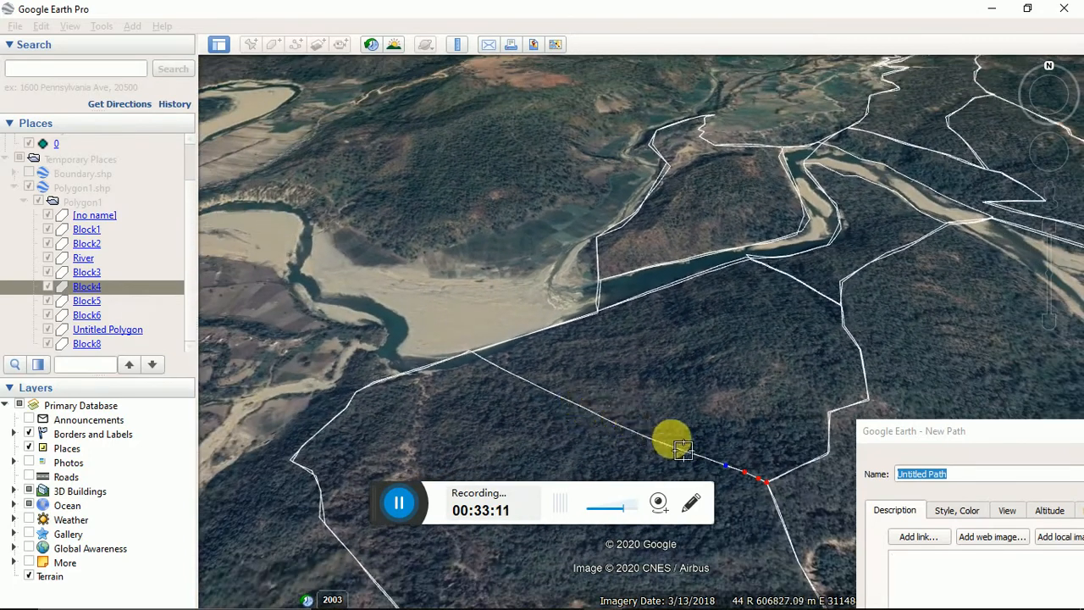
scroll(682, 451, "up", 2)
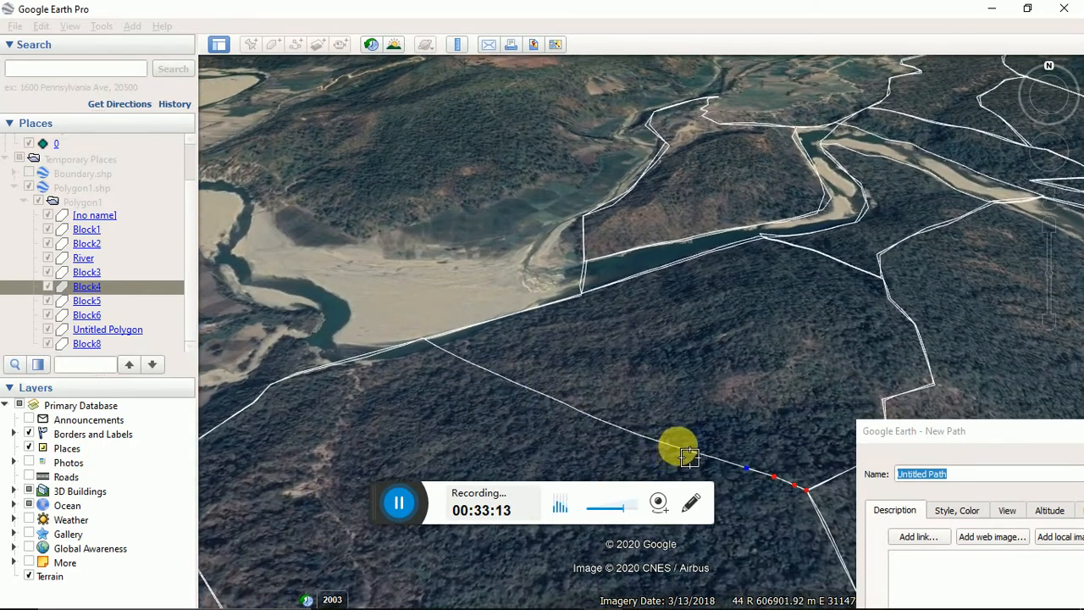
left_click(680, 447)
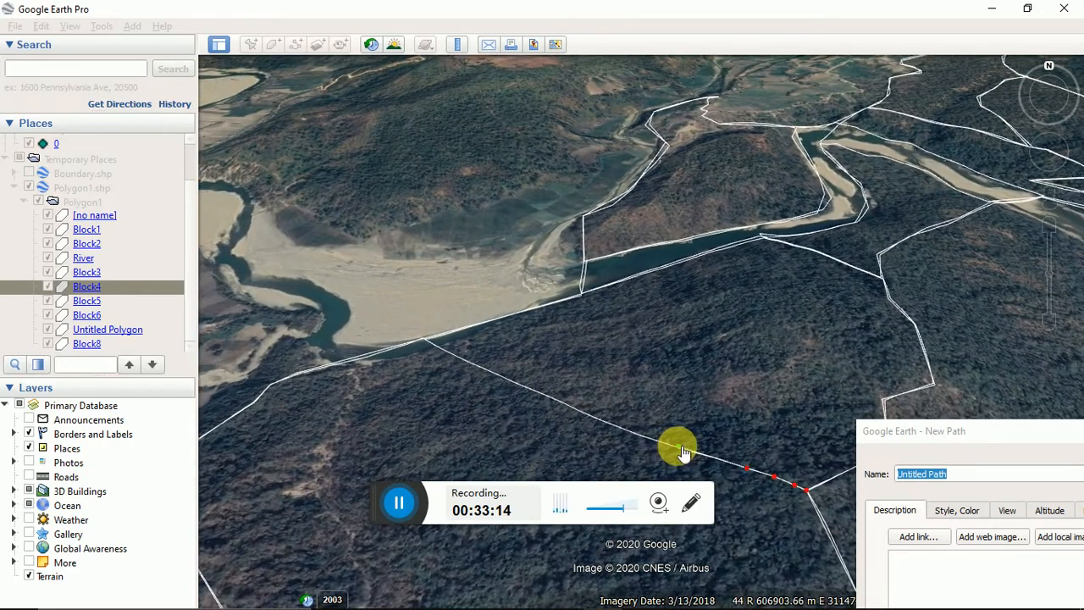
left_click(610, 421)
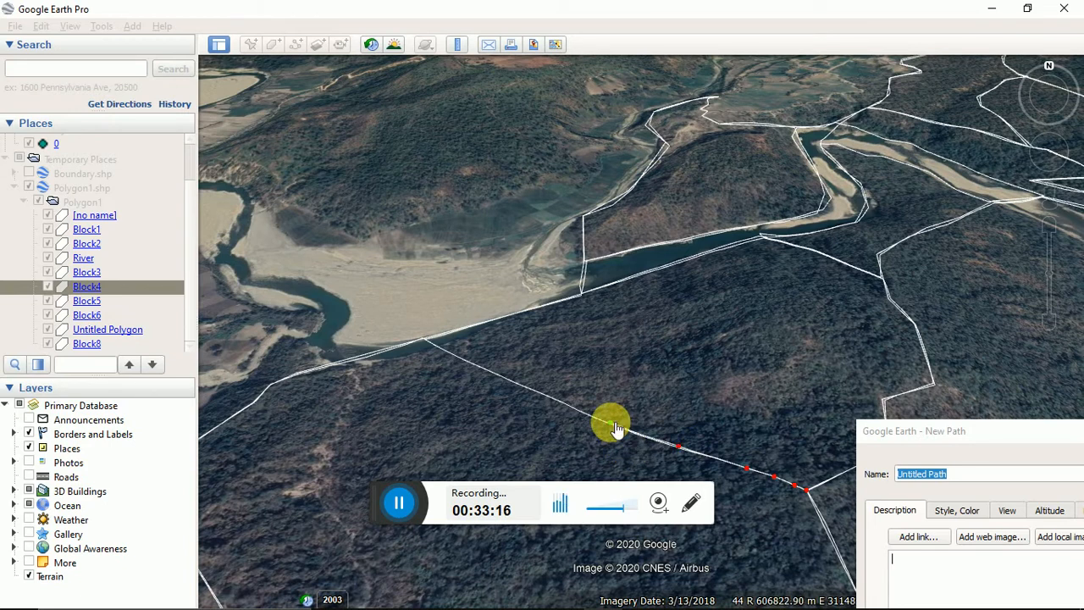
left_click(530, 388)
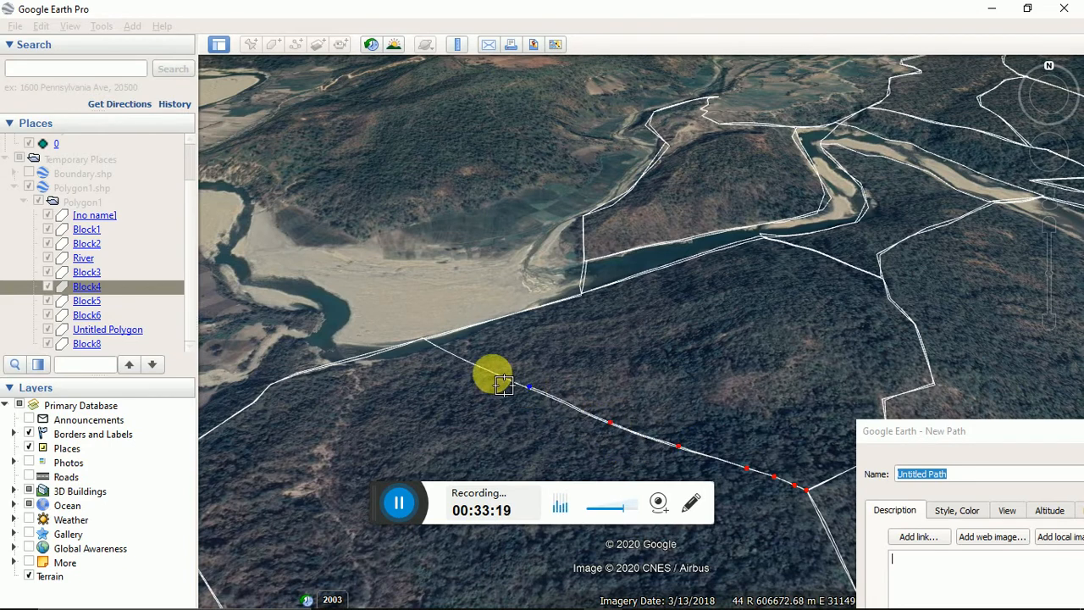
left_click(482, 368)
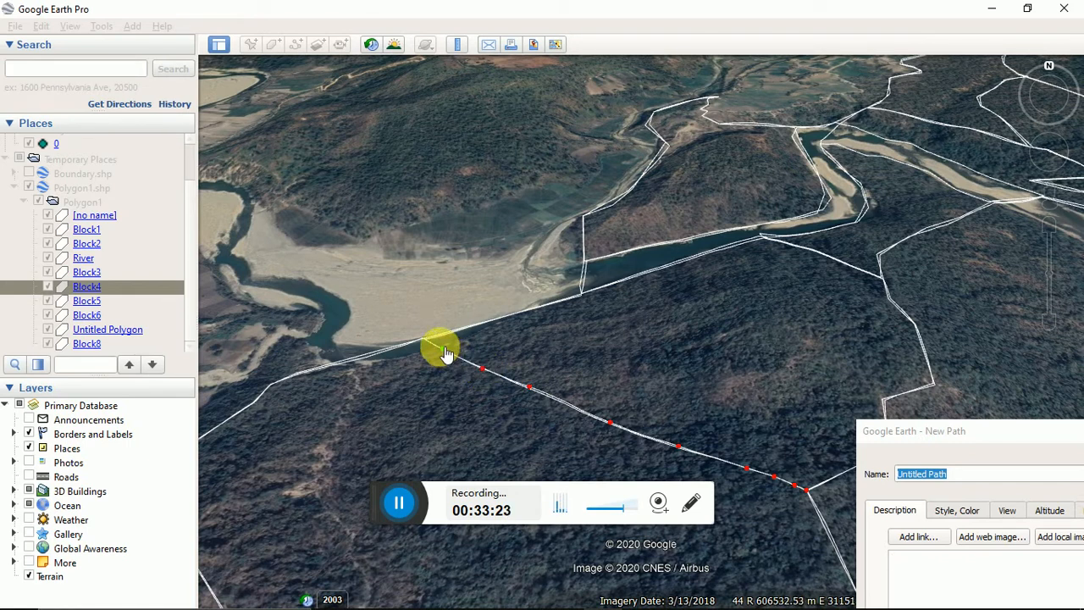
left_click(434, 350)
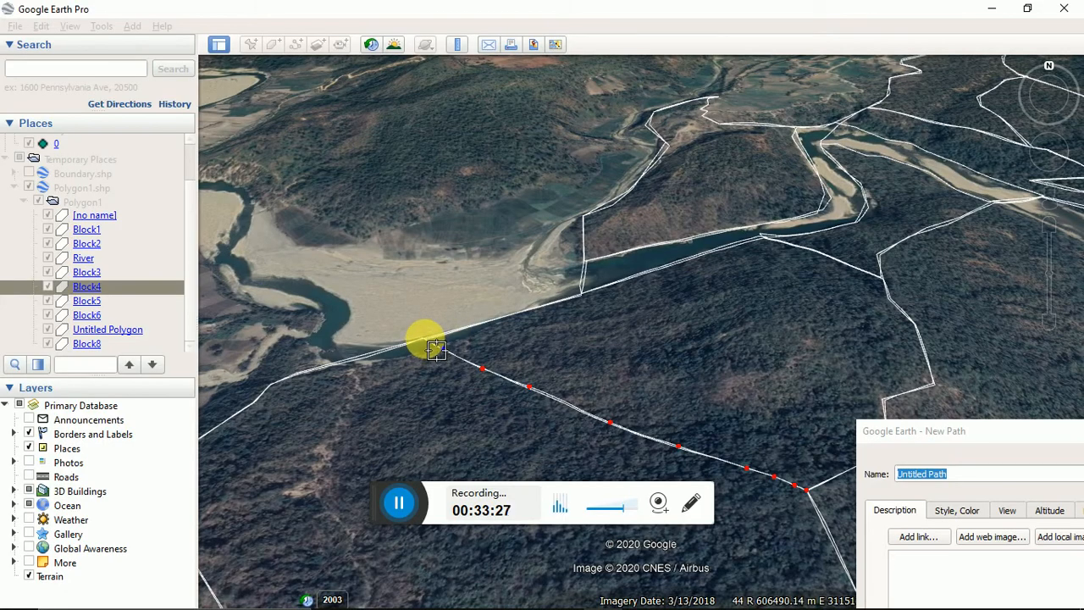
Add a path point exactly where the dividing line crosses the forest boundary line in the river.
scroll(435, 350, "up", 3)
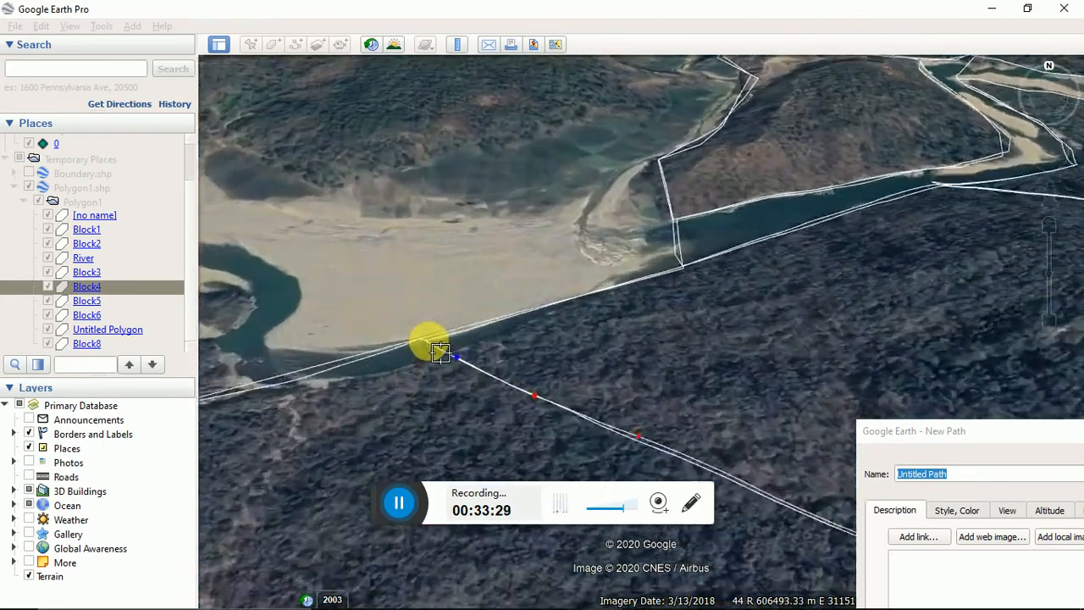
scroll(439, 349, "up", 3)
scroll(441, 350, "up", 2)
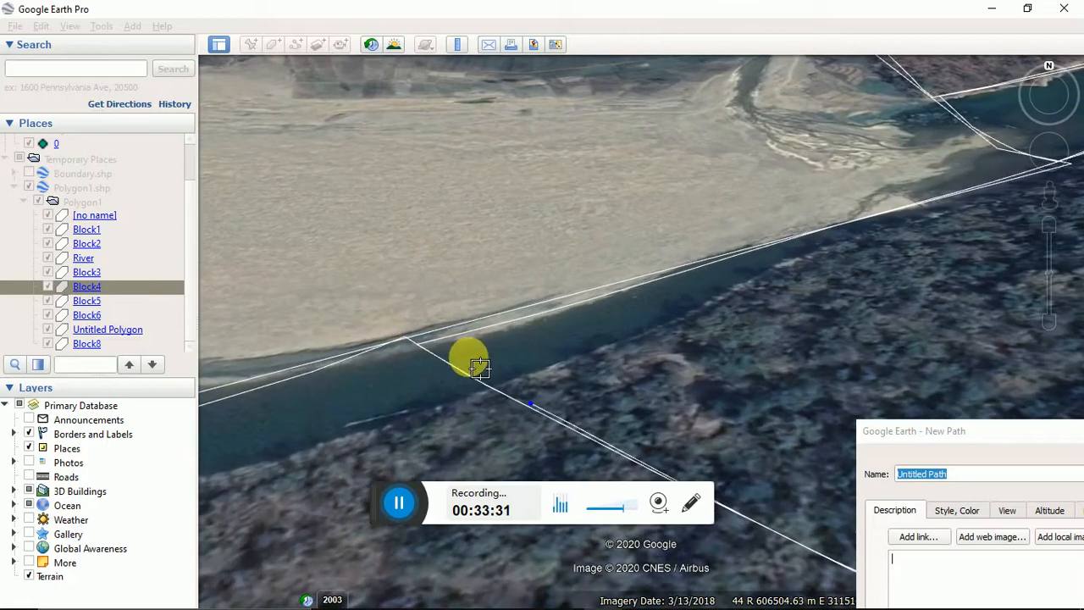
scroll(432, 355, "up", 2)
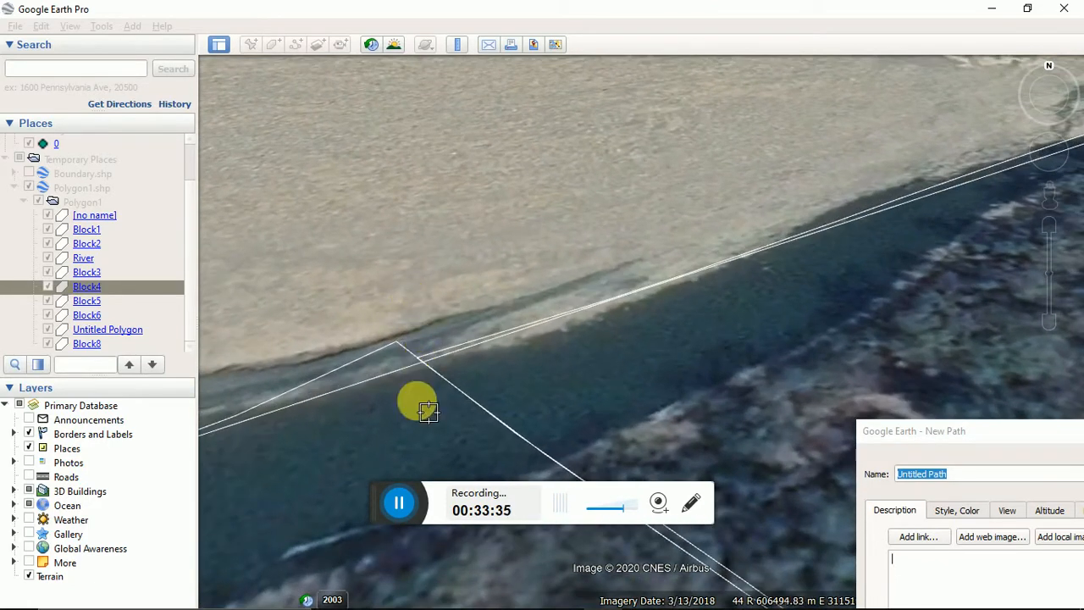
scroll(438, 396, "up", 1)
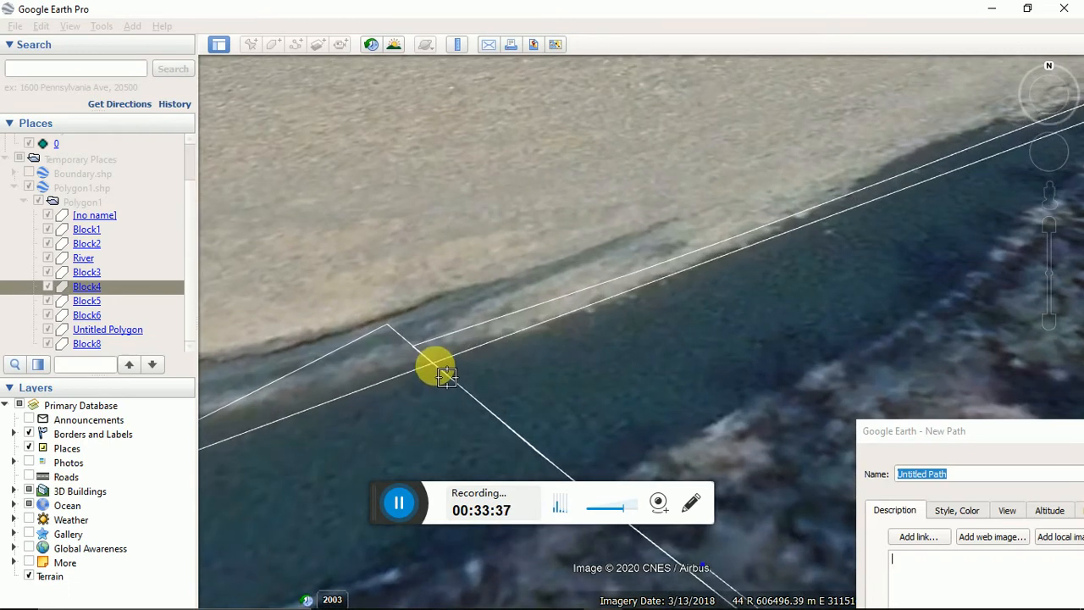
scroll(440, 373, "up", 2)
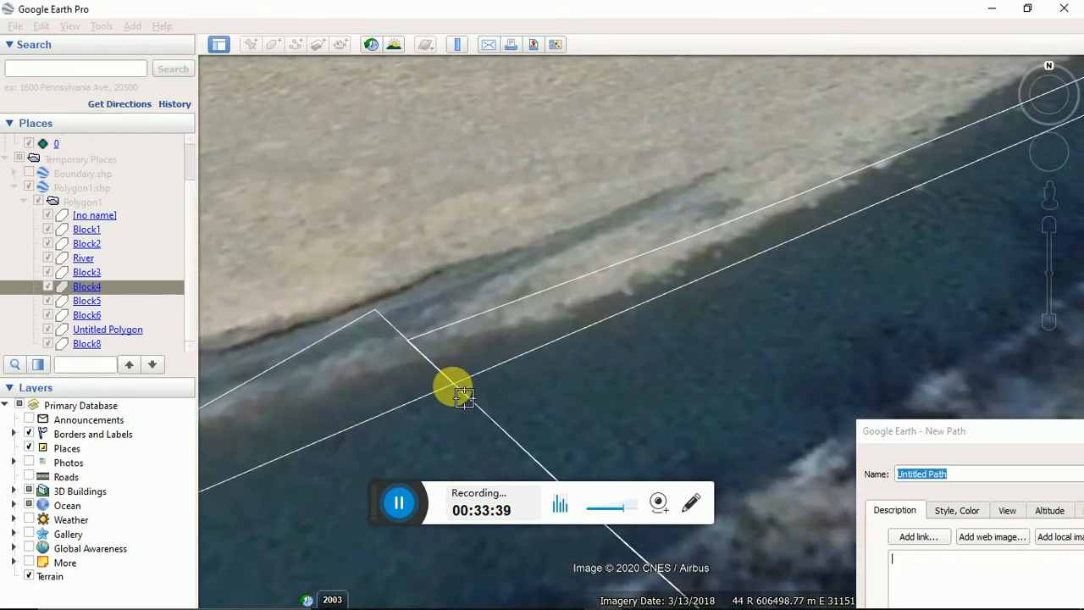
scroll(463, 396, "up", 1)
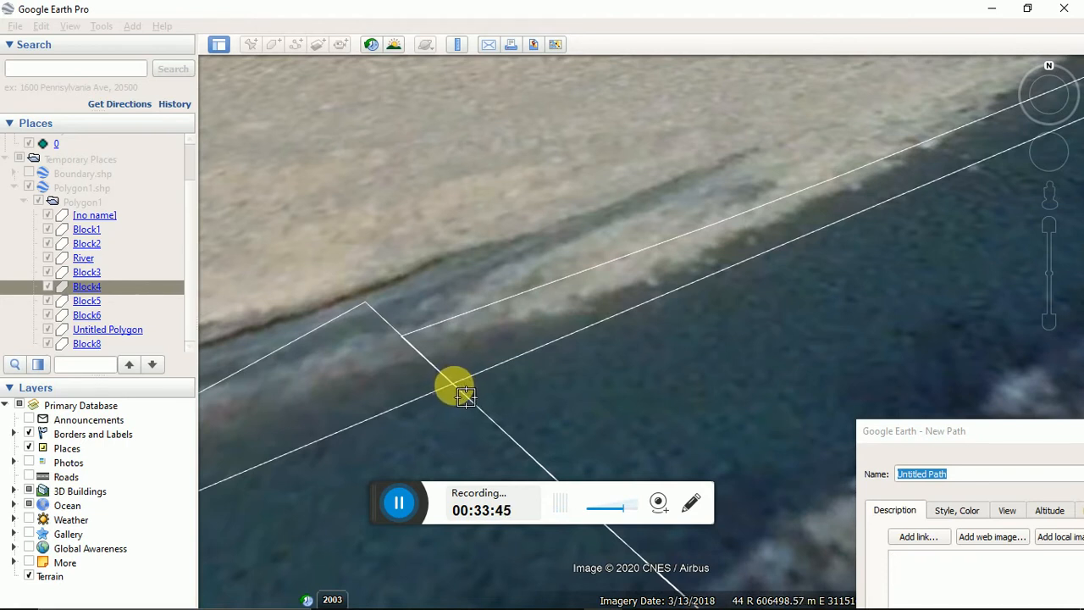
left_click(455, 386)
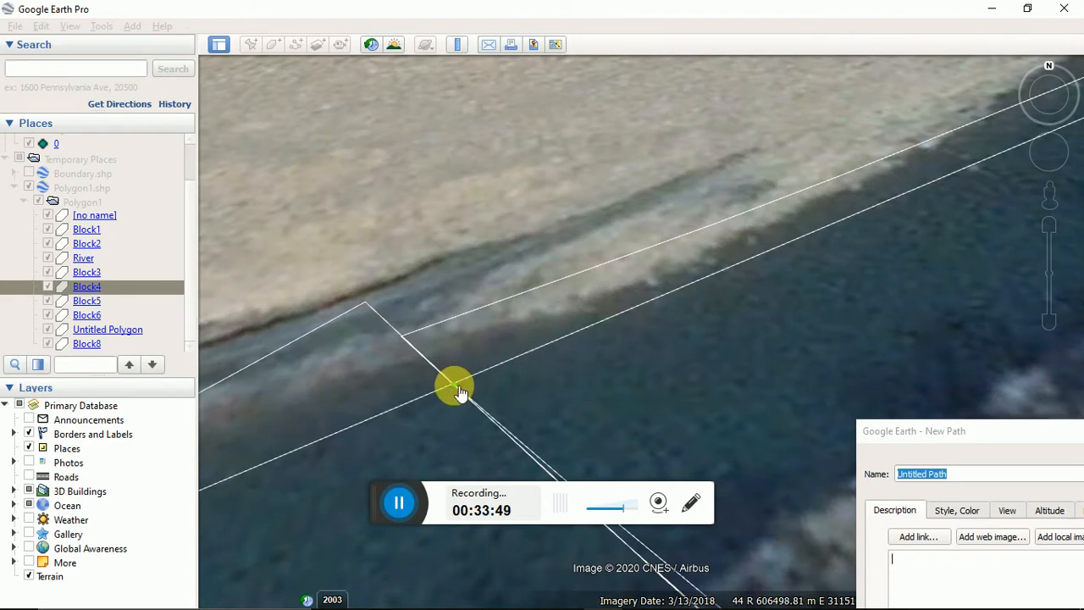
Add the path's end point where the block boundaries meet in the river and save the path as Path1.
left_click_drag(454, 385, 452, 385)
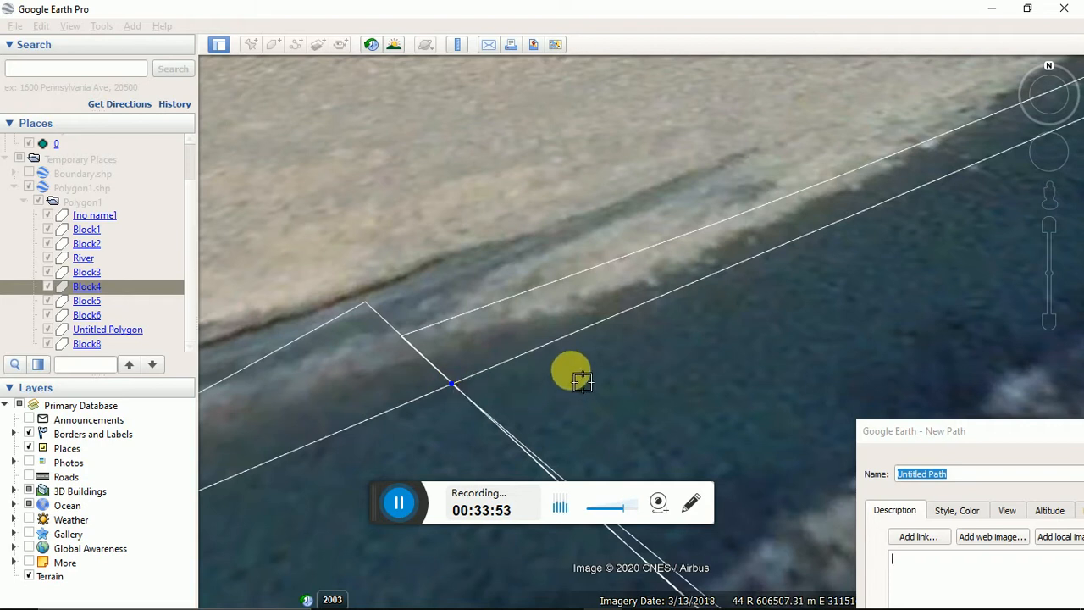
scroll(572, 371, "down", 2)
left_click(903, 430)
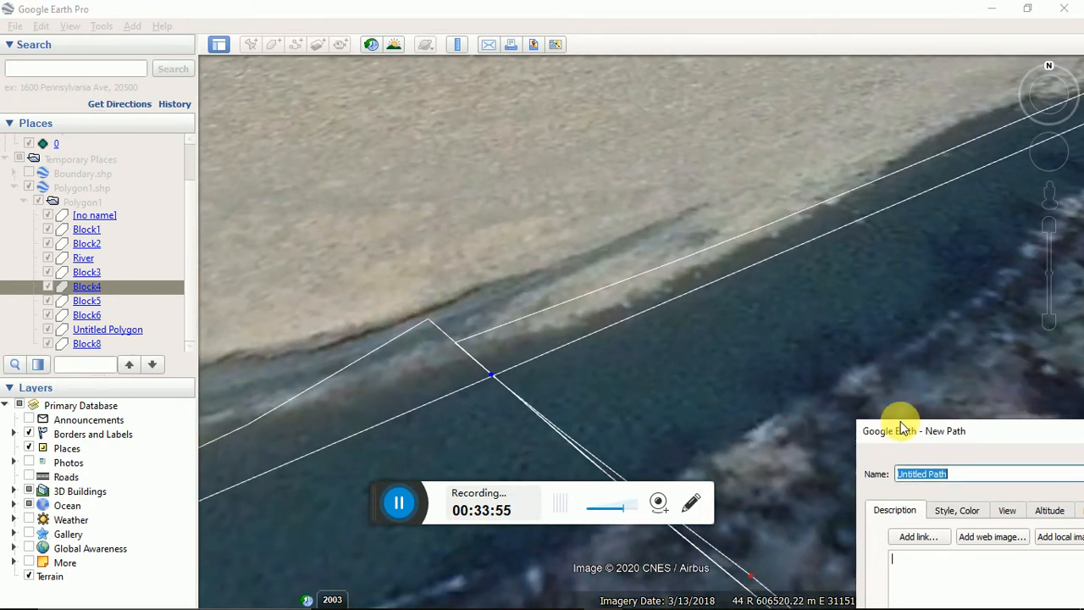
left_click_drag(903, 435, 540, 57)
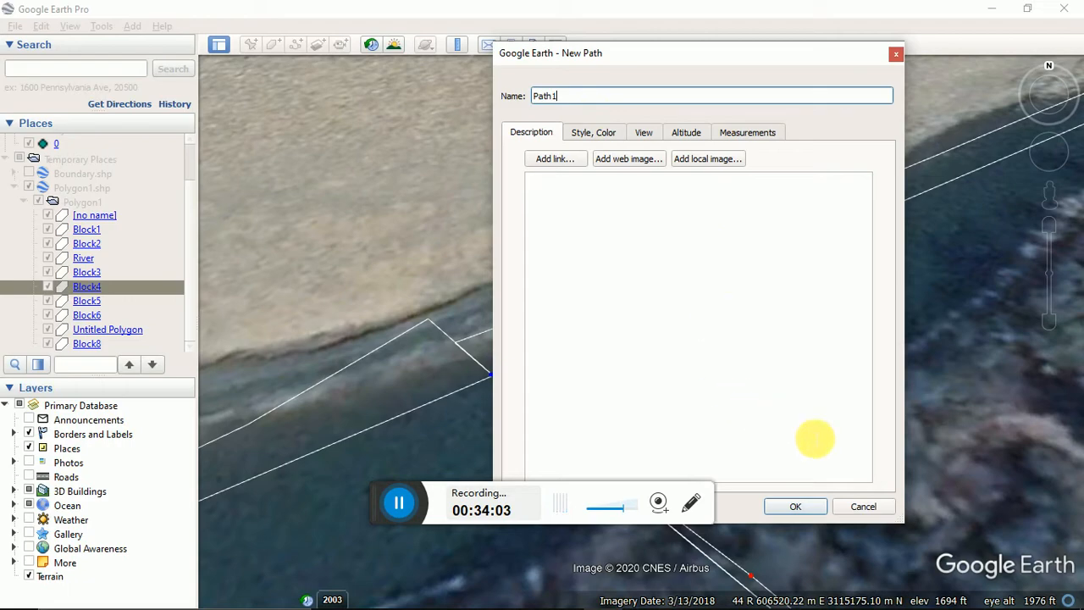
left_click(794, 506)
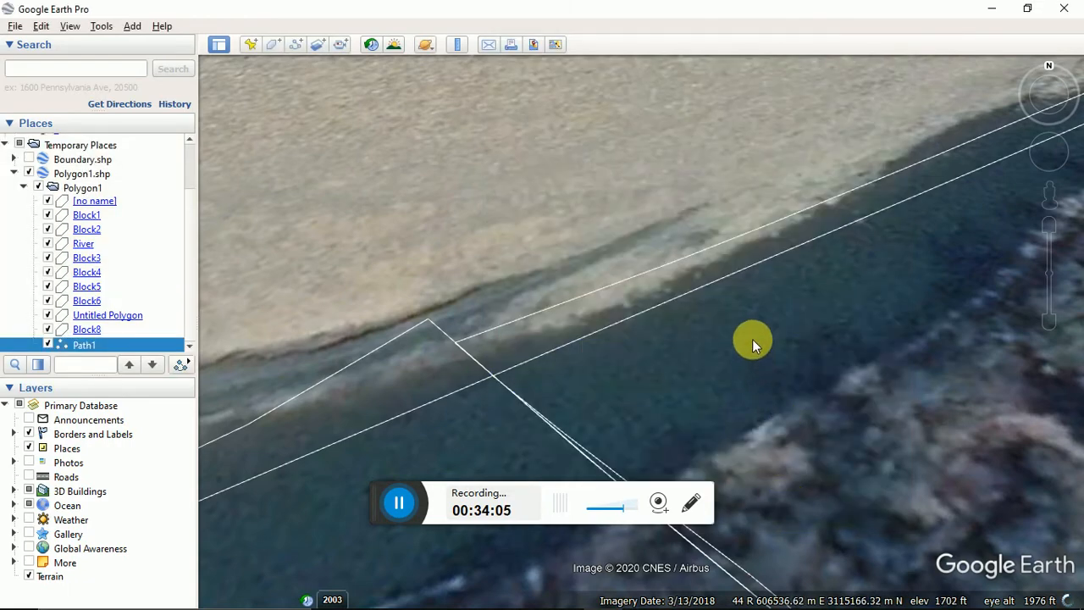
Hide the Block1 and Block2 polygons on the map.
scroll(752, 338, "down", 5)
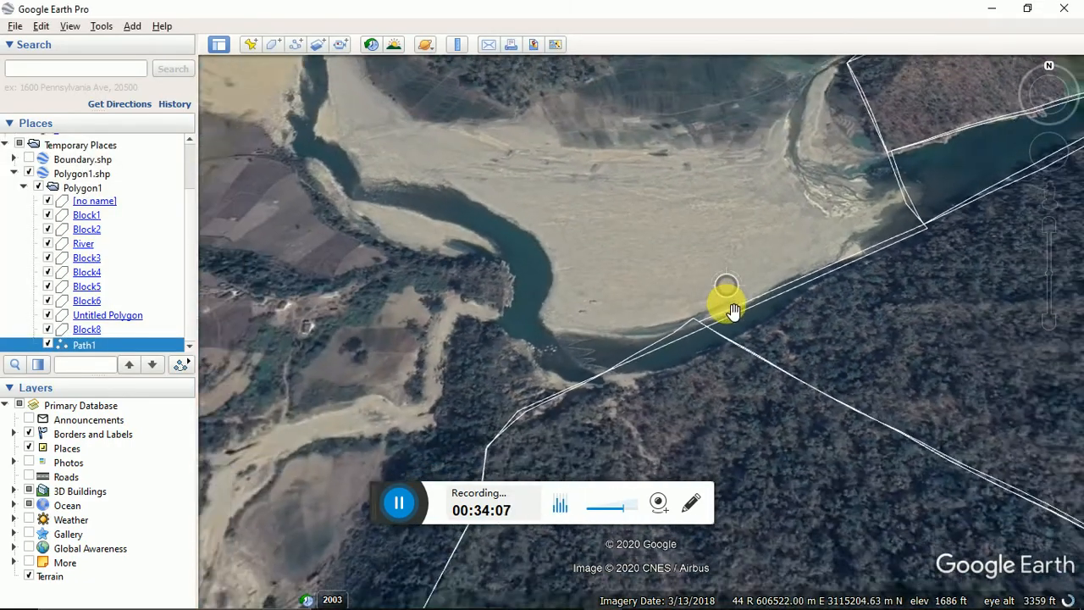
scroll(734, 310, "down", 5)
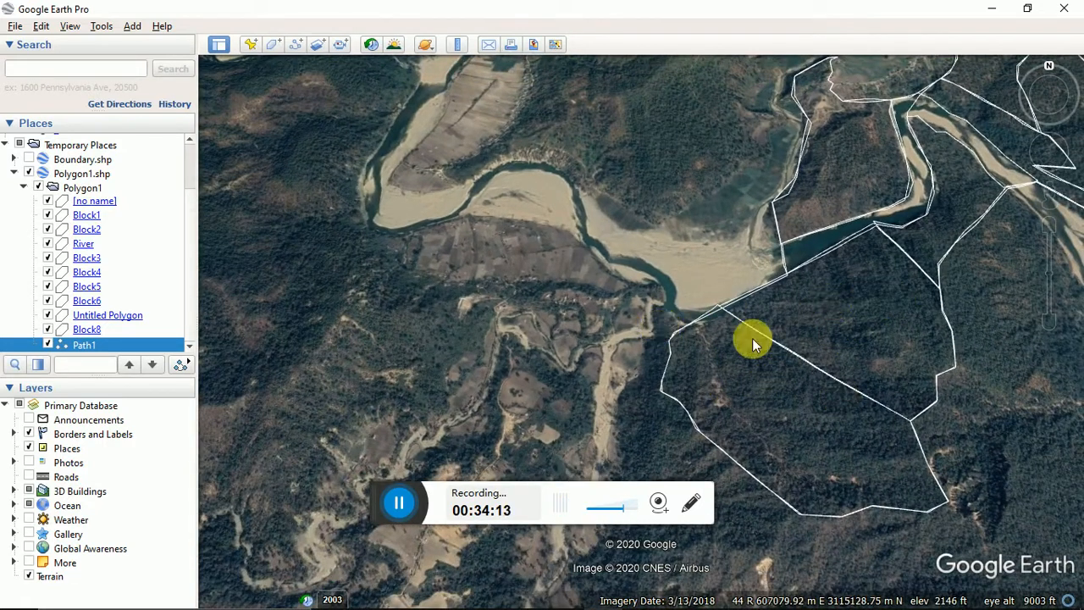
left_click(49, 216)
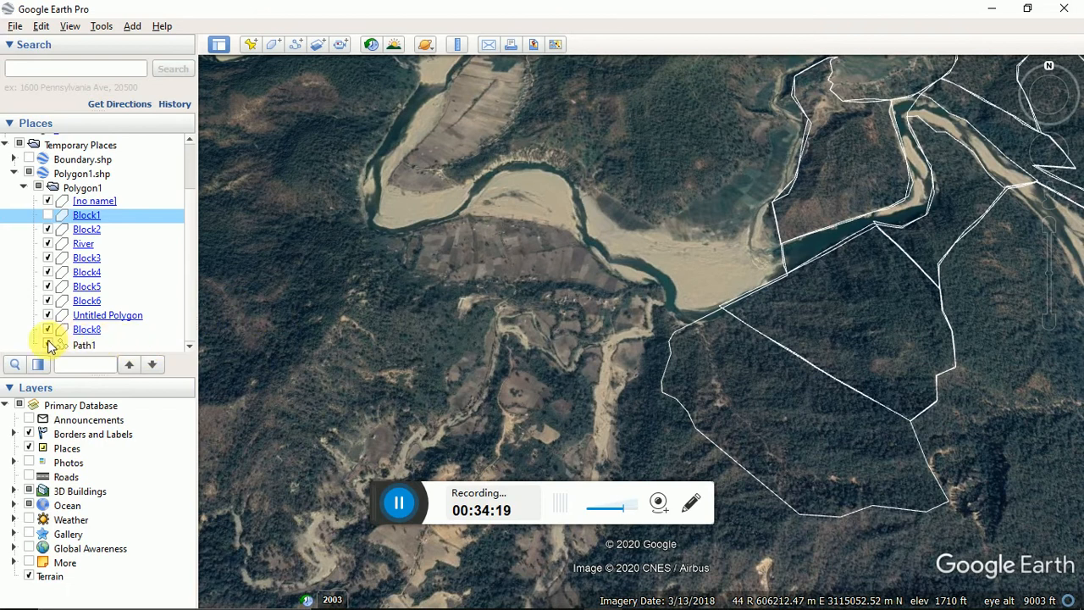
left_click(48, 230)
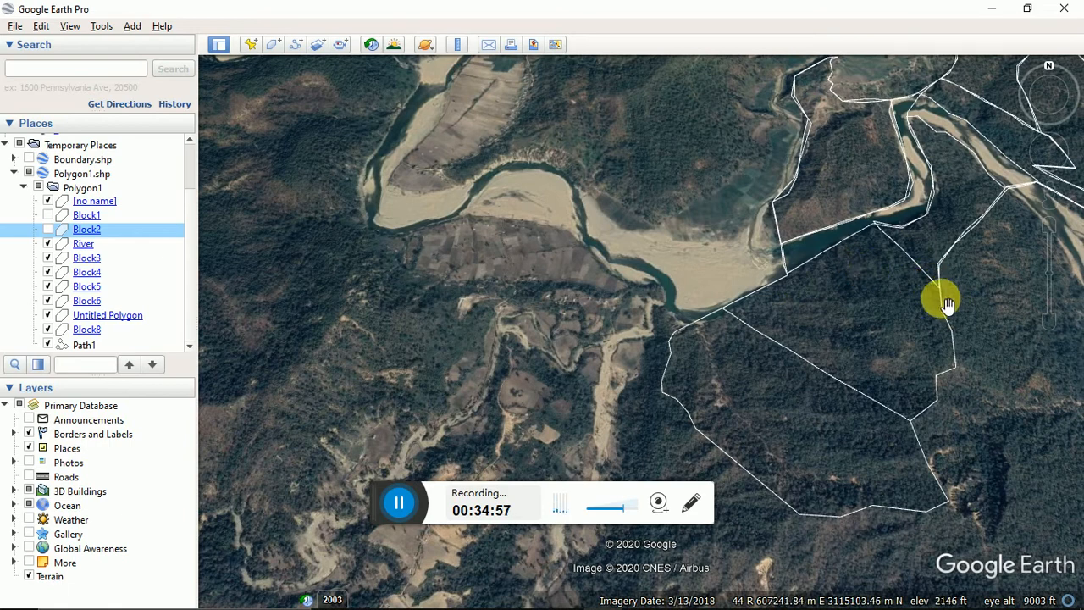
Start another path at the boundary junction in the forest south of the river, placing three points along the edge running northwest.
scroll(946, 304, "up", 3)
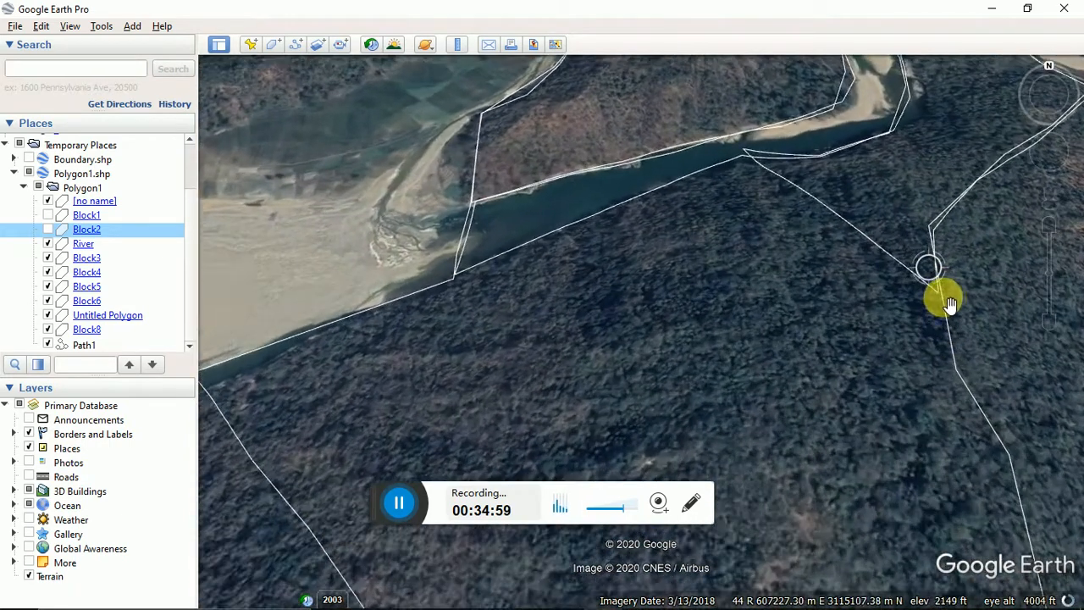
left_click(298, 44)
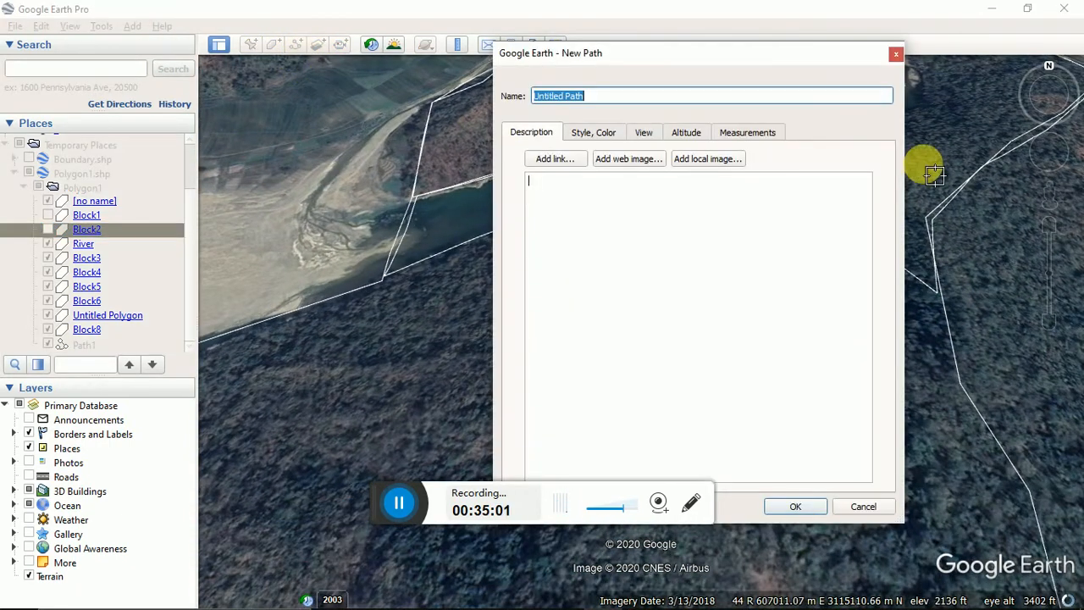
left_click_drag(737, 54, 207, 42)
scroll(945, 310, "up", 4)
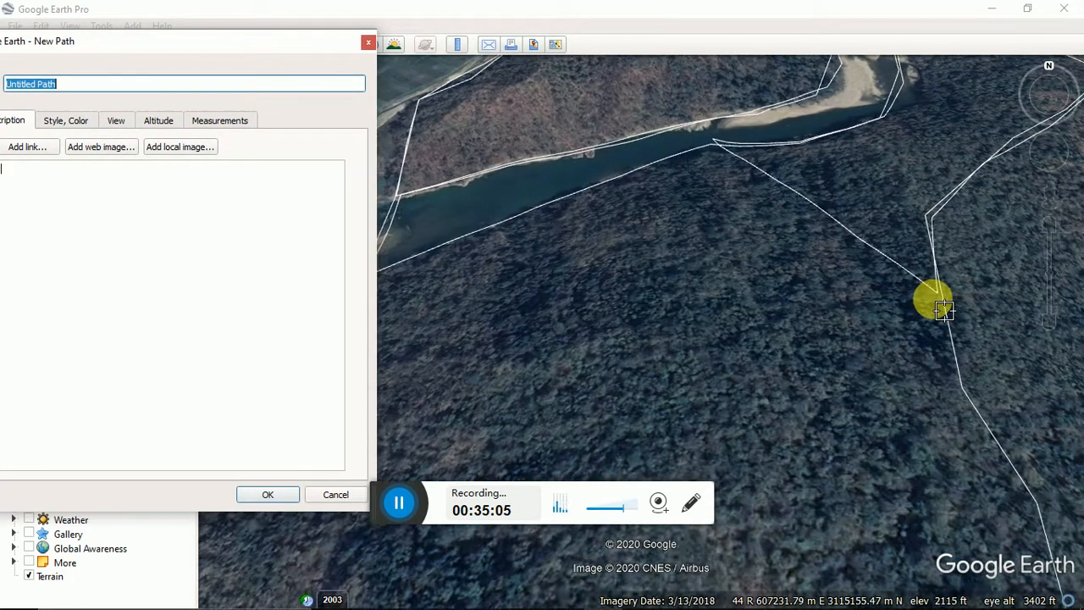
scroll(946, 297, "up", 3)
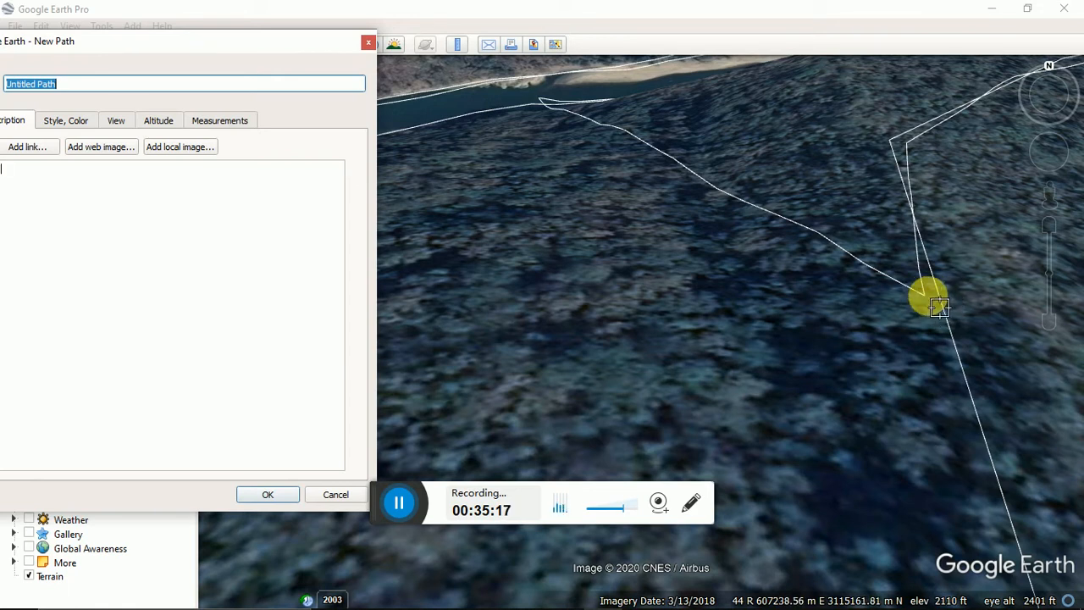
left_click_drag(933, 315, 904, 144)
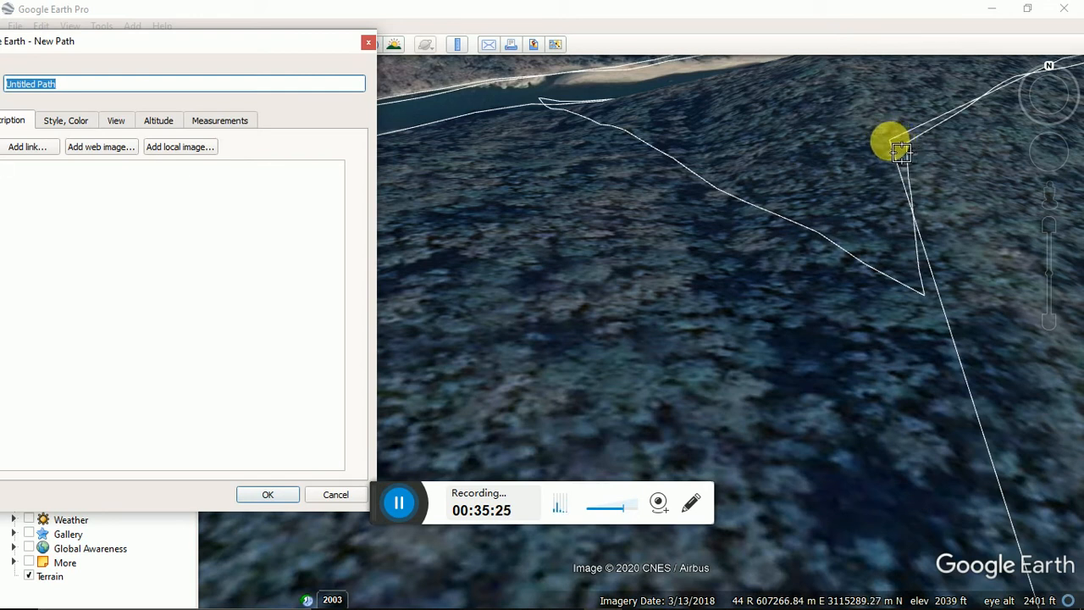
left_click_drag(901, 151, 949, 309)
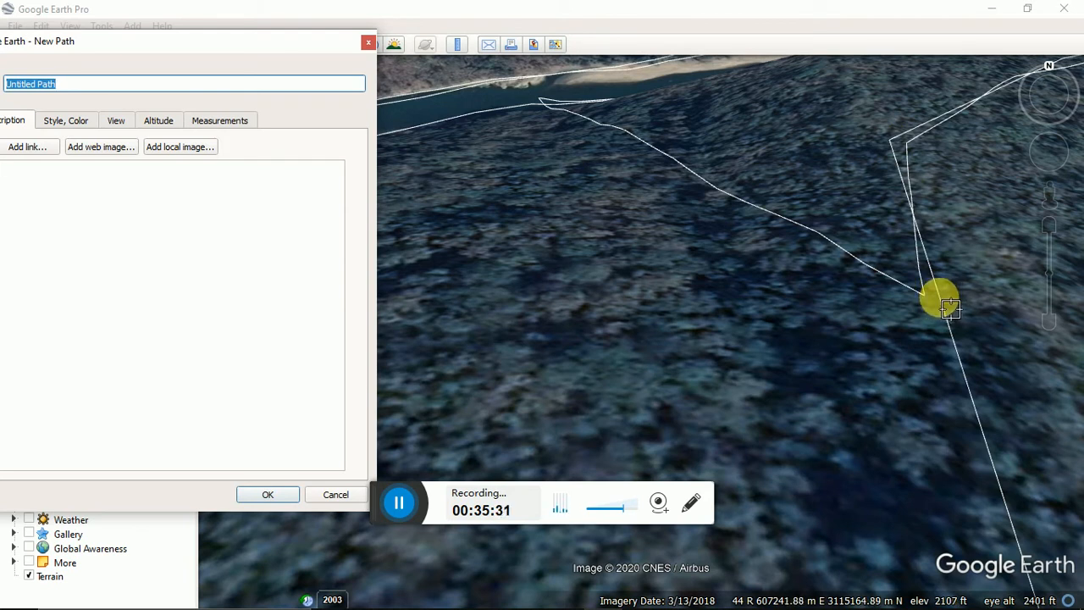
left_click(950, 309)
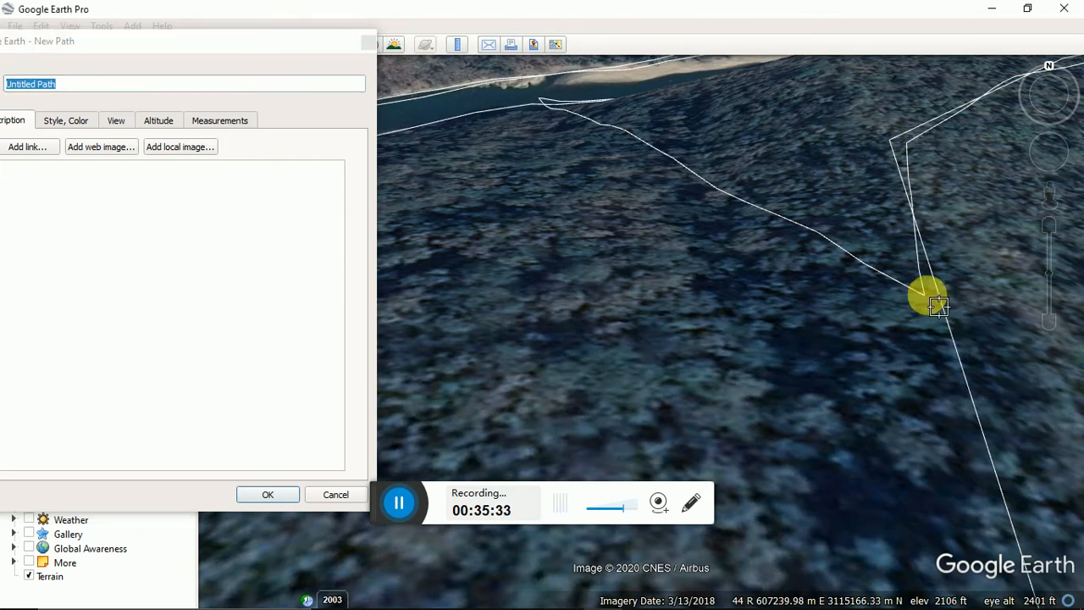
left_click(926, 294)
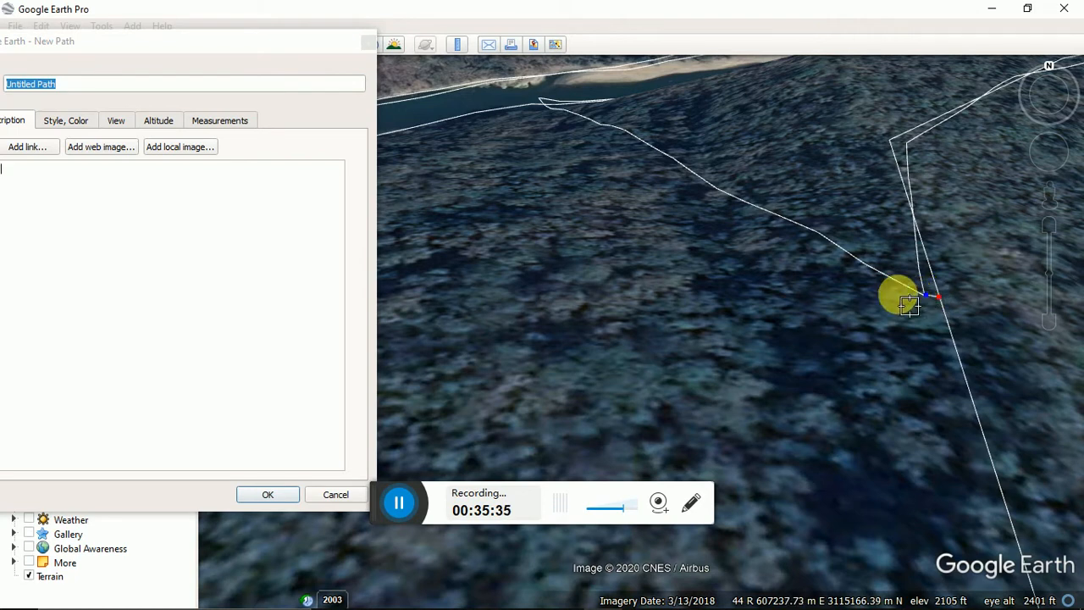
left_click(866, 263)
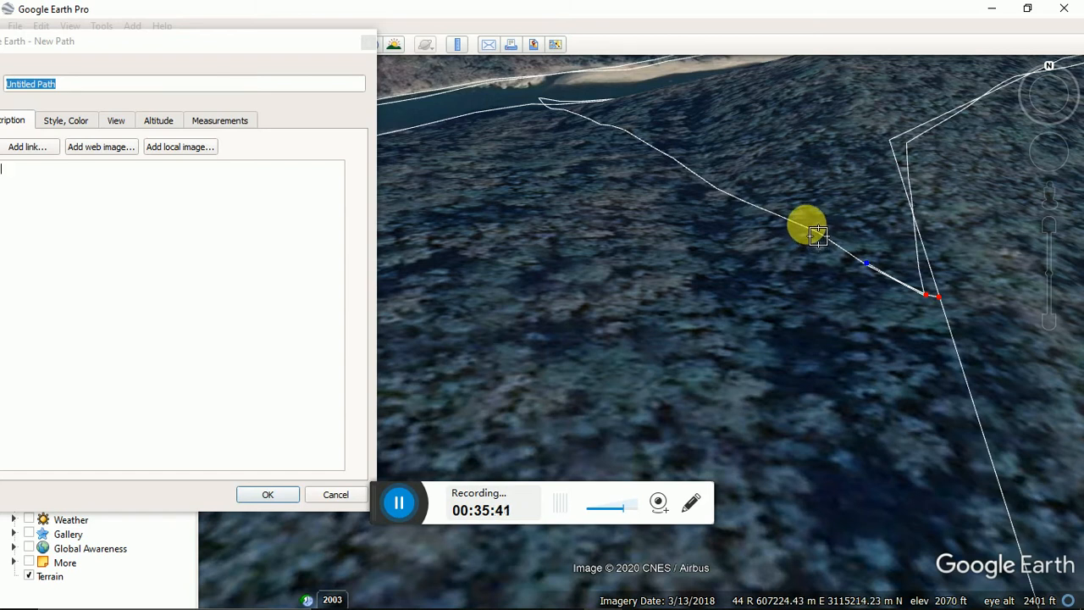
Save the partly drawn forest path under its default name.
scroll(818, 237, "up", 1)
scroll(831, 248, "down", 2)
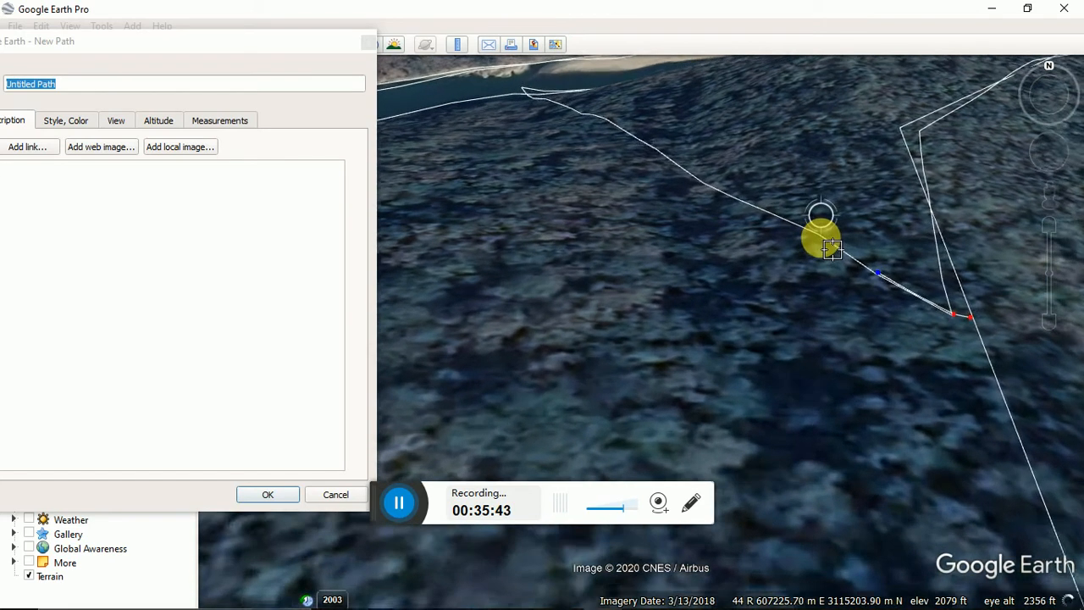
scroll(832, 247, "down", 4)
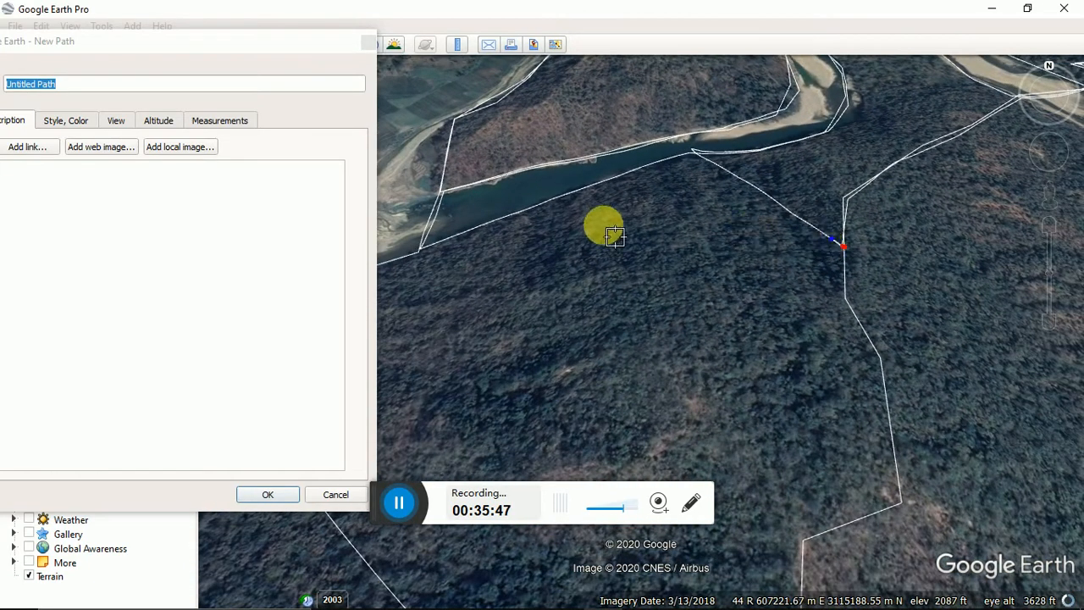
left_click_drag(289, 40, 501, 6)
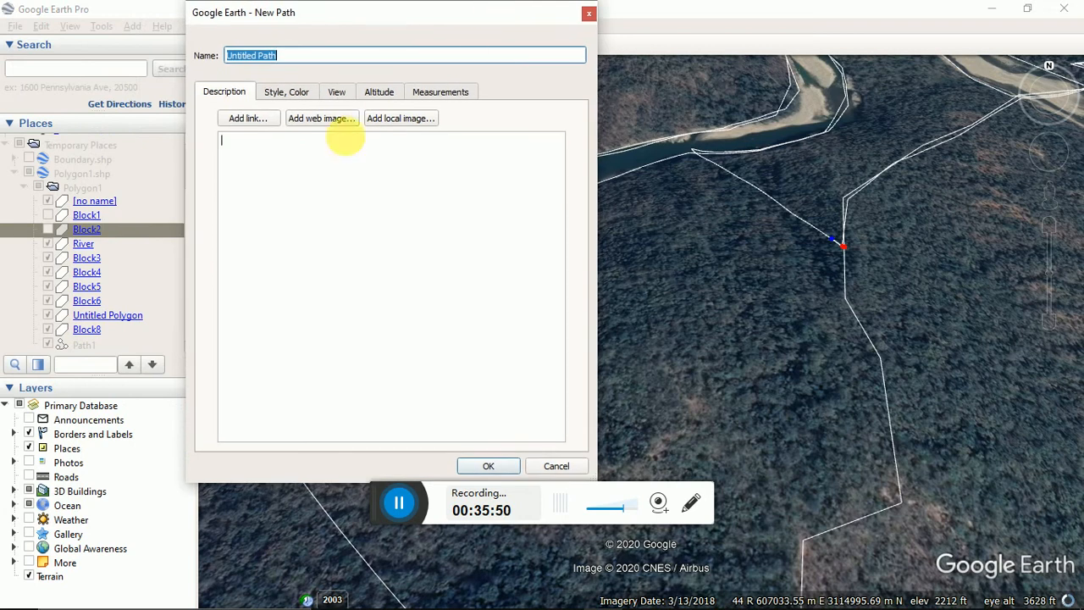
left_click(51, 225)
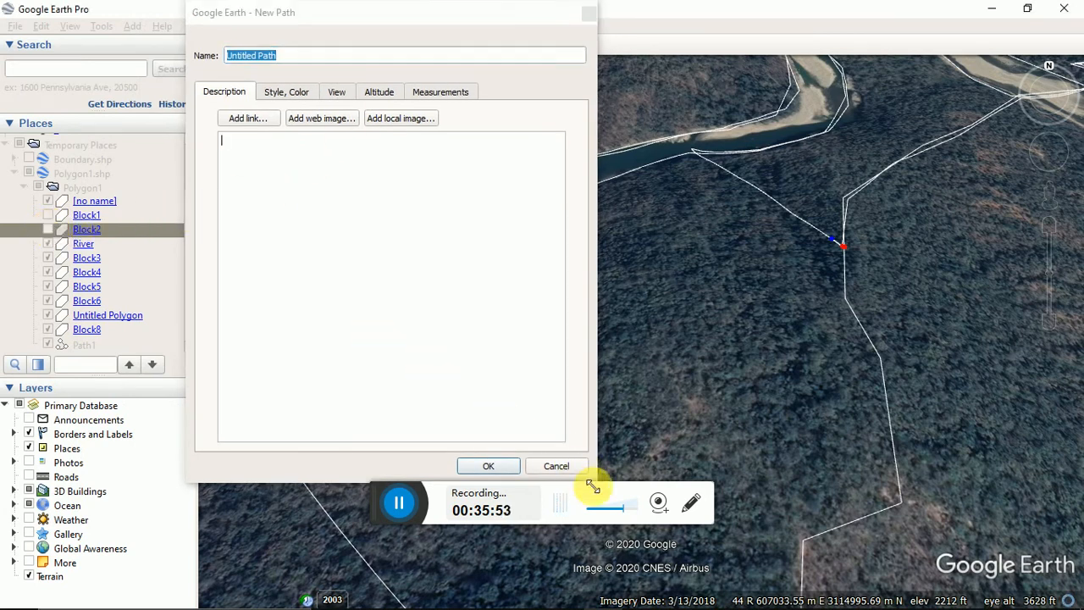
left_click(496, 467)
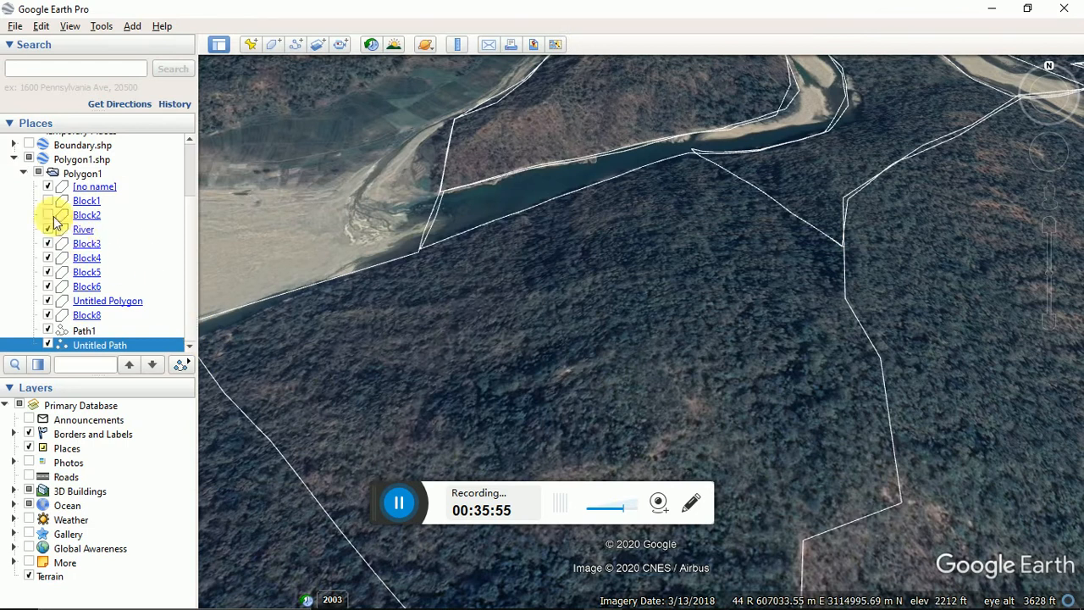
Show the Block2 polygon again.
left_click(47, 201)
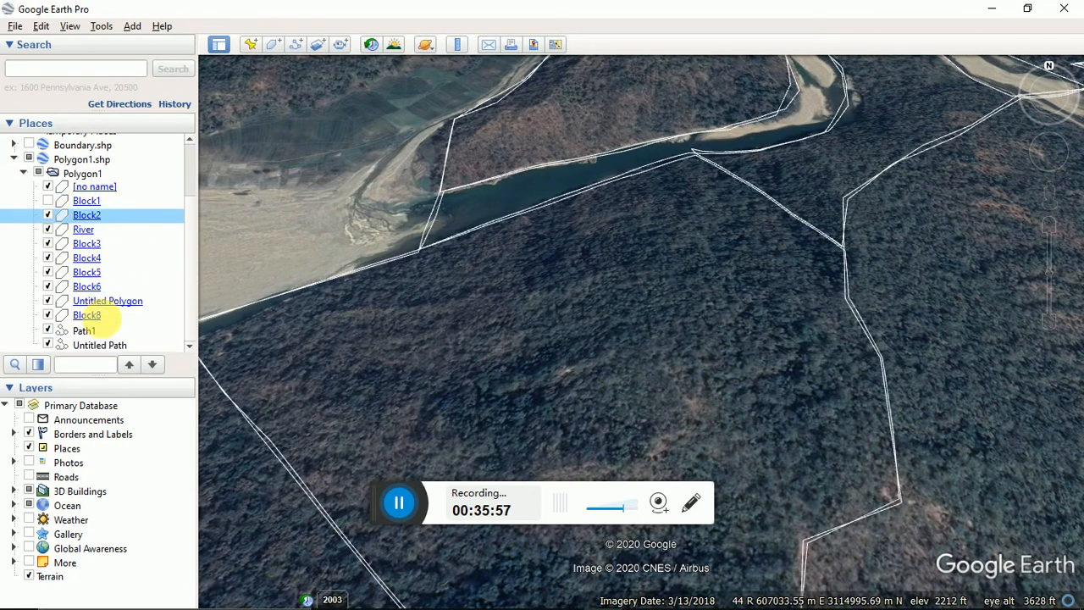
Try to delete a point of the untitled path in its properties, and close the editing without changes.
right_click(95, 349)
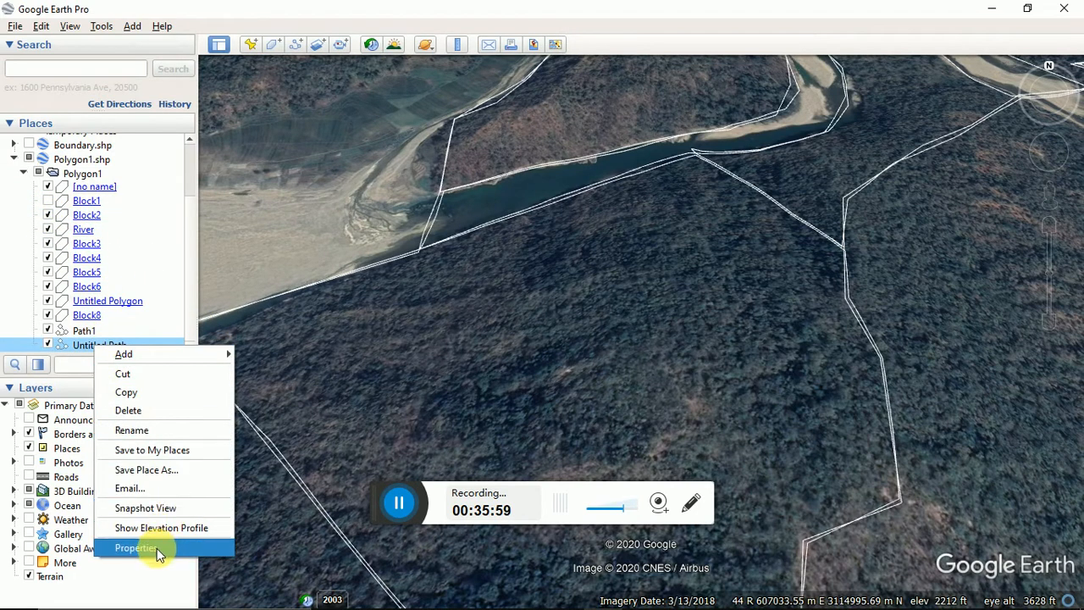
left_click(155, 548)
left_click(287, 249)
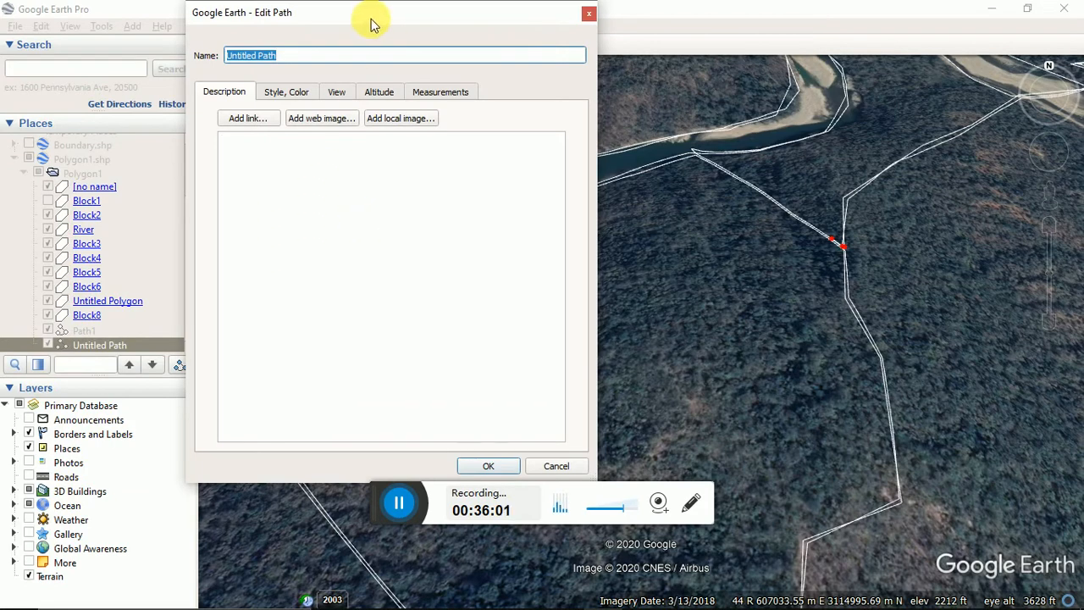
left_click_drag(372, 23, 142, 36)
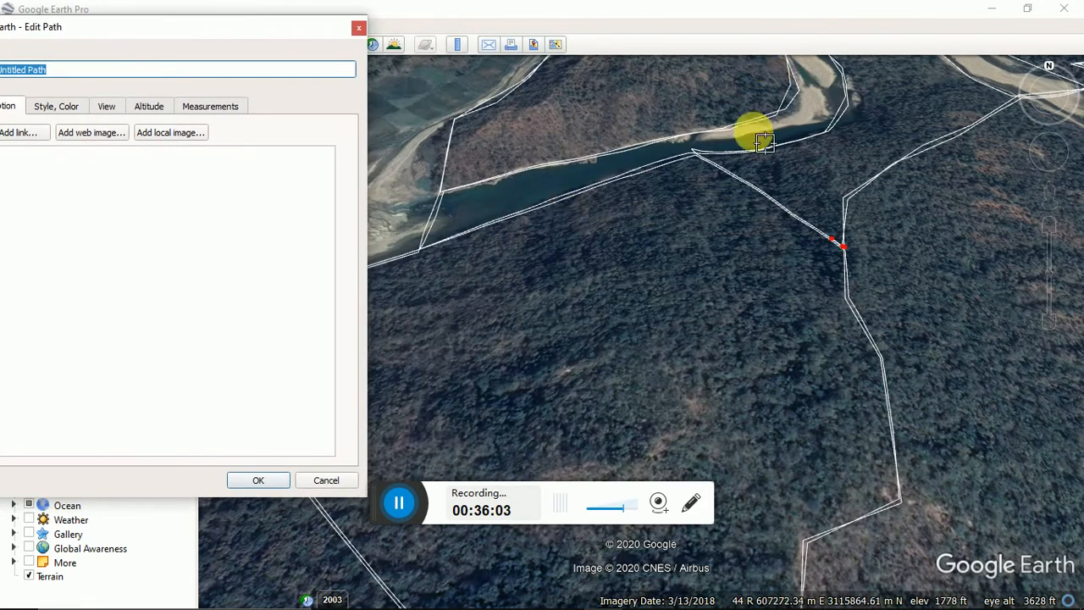
scroll(803, 246, "up", 2)
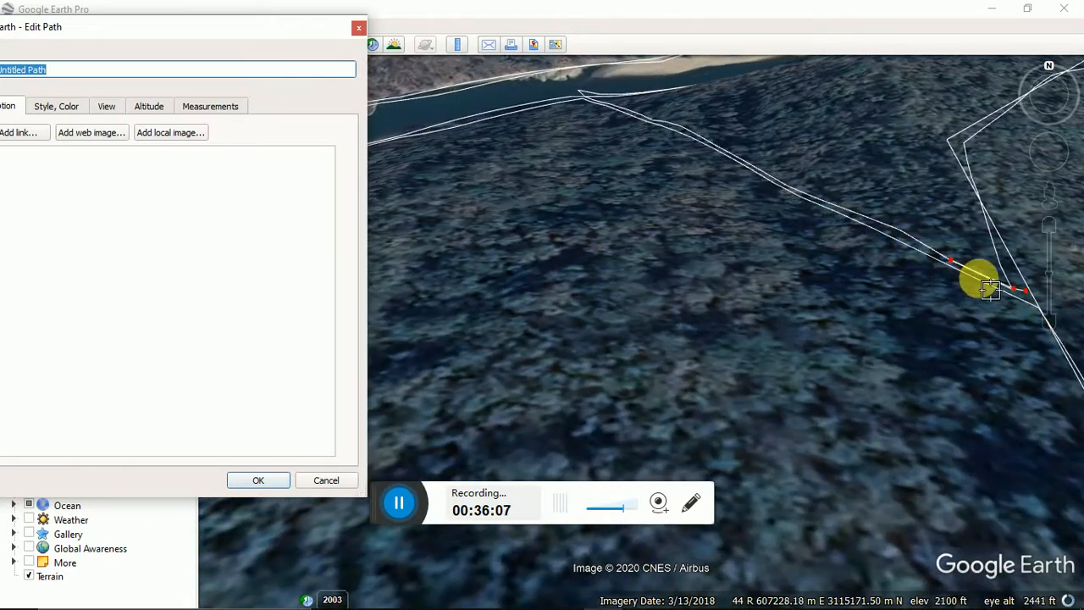
key("Delete")
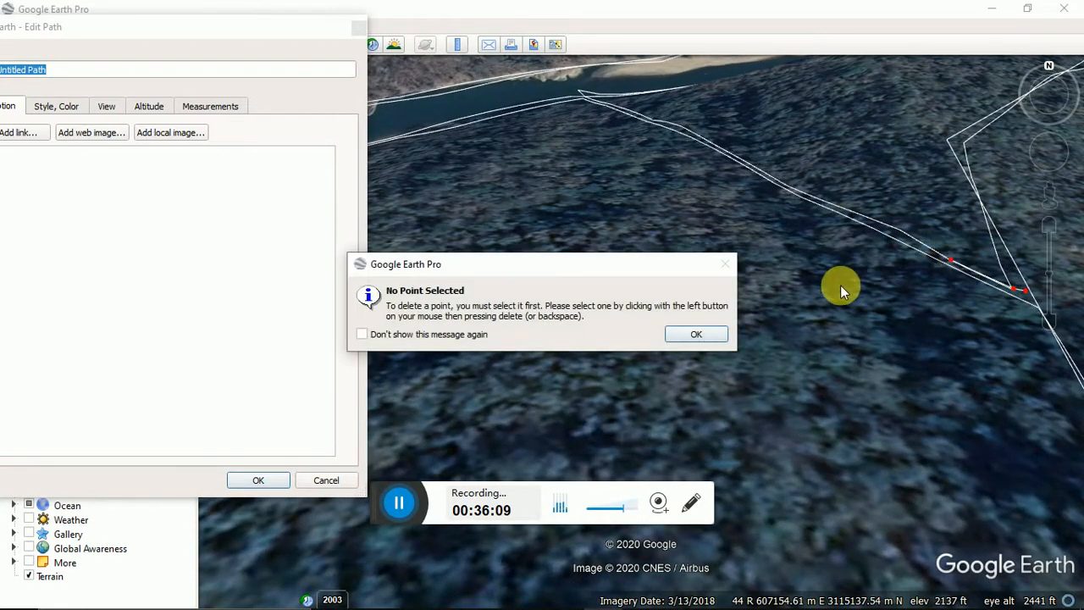
left_click(696, 333)
left_click(310, 483)
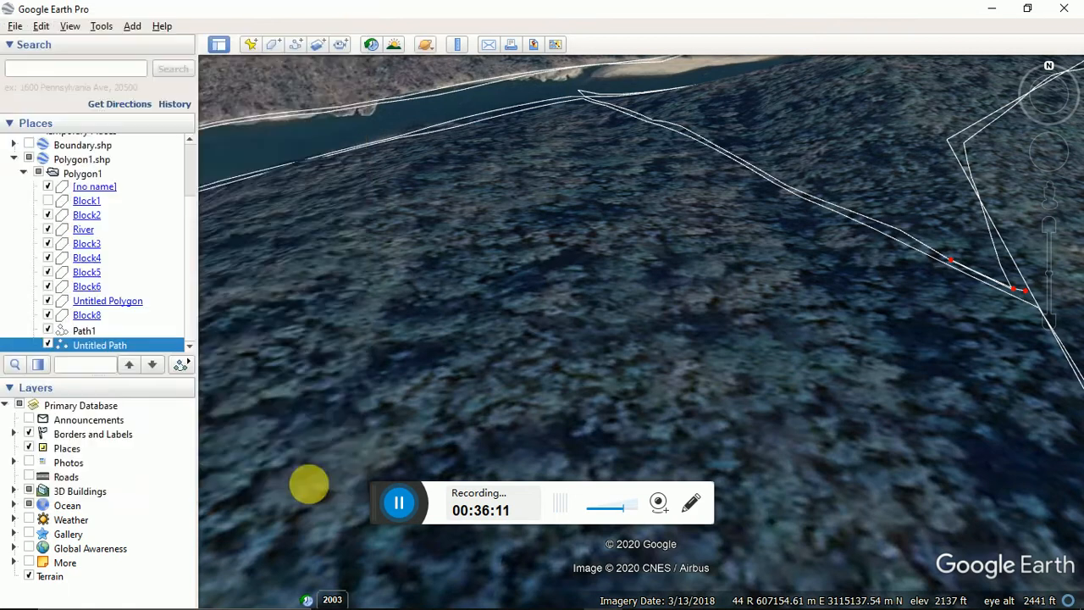
Delete the untitled path from the places list and confirm its removal.
right_click(82, 354)
left_click(154, 412)
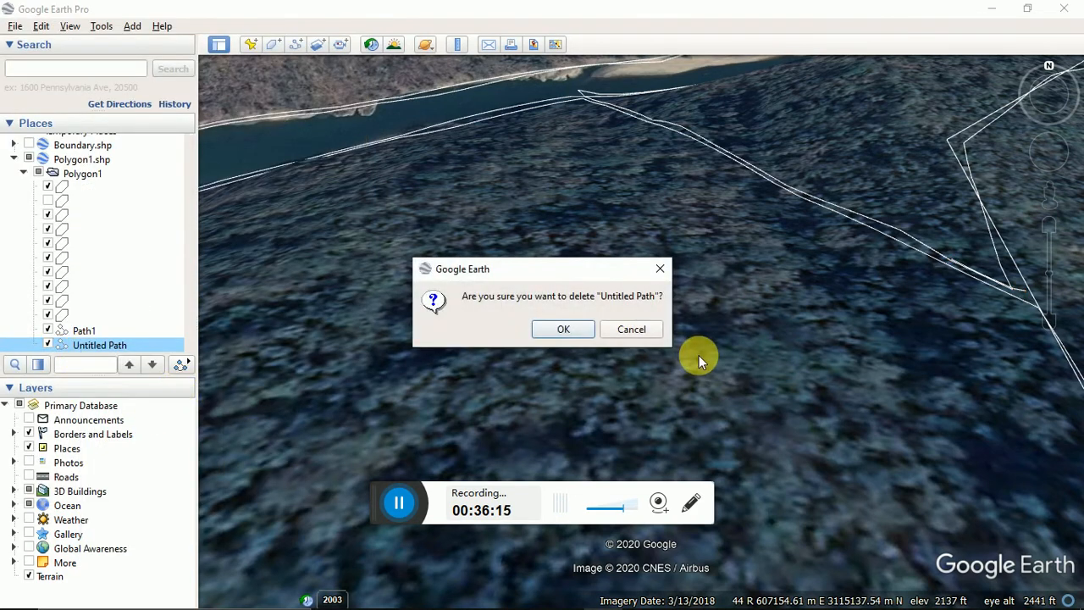
left_click(571, 337)
Start a new path with its first point at the forest junction where the block boundary lines meet.
left_click(295, 44)
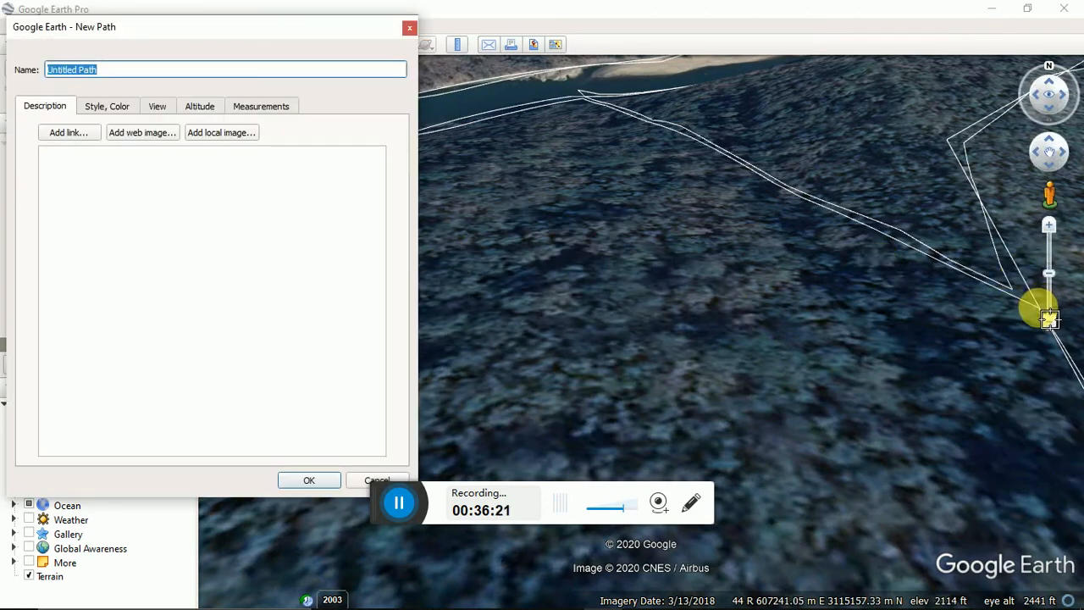
left_click(1049, 311)
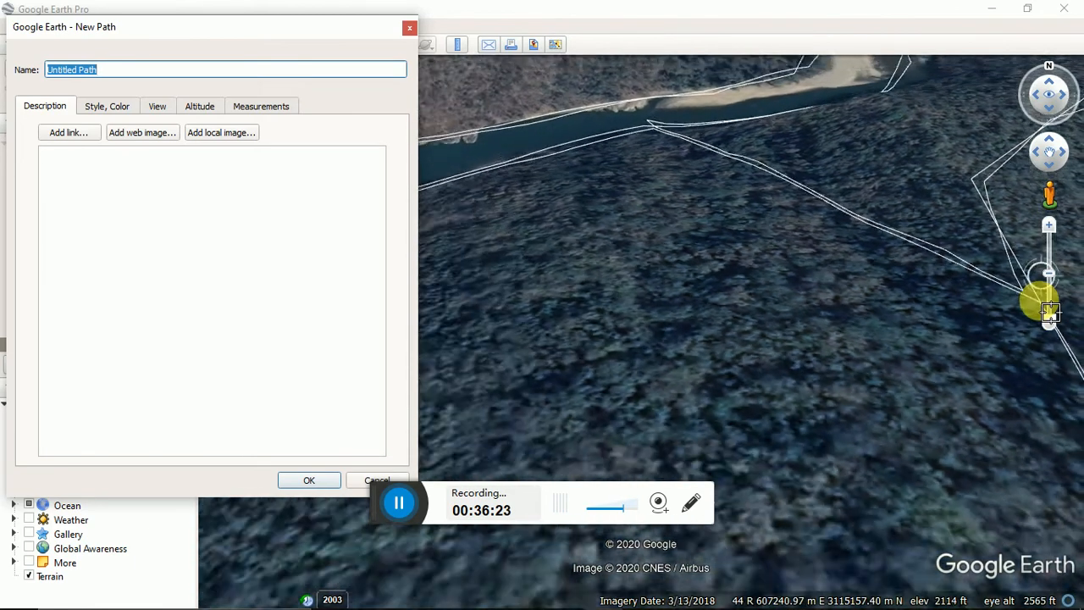
scroll(1054, 310, "up", 4)
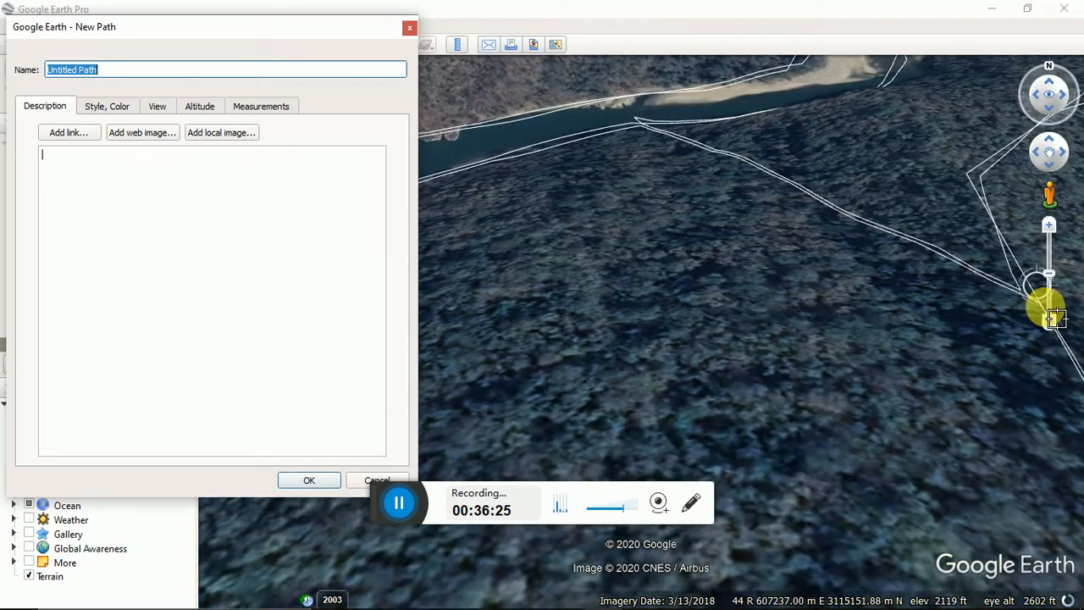
scroll(1074, 294, "up", 3)
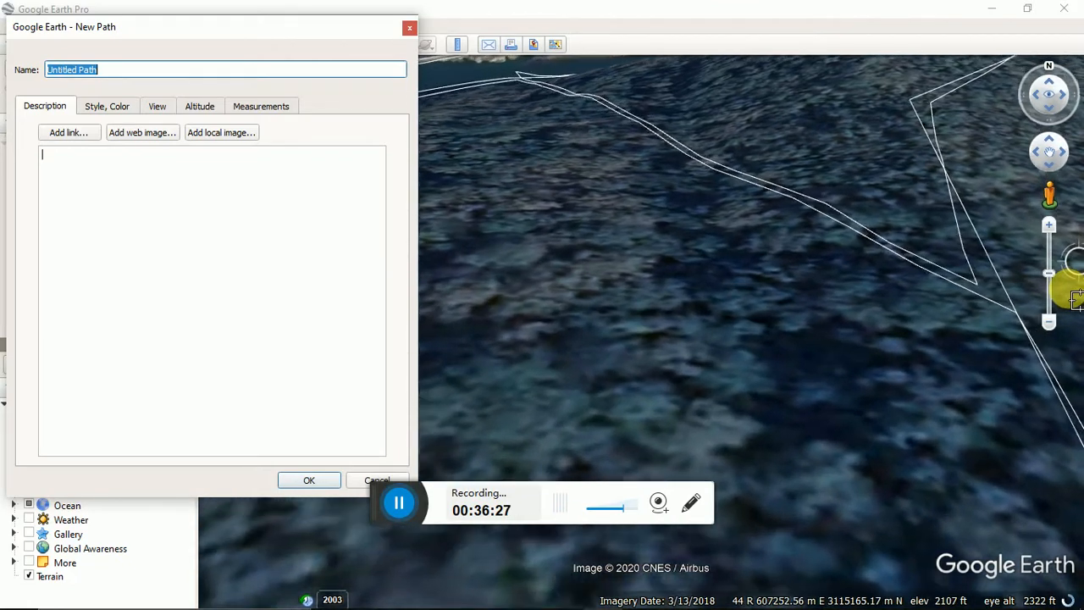
scroll(965, 360, "up", 4)
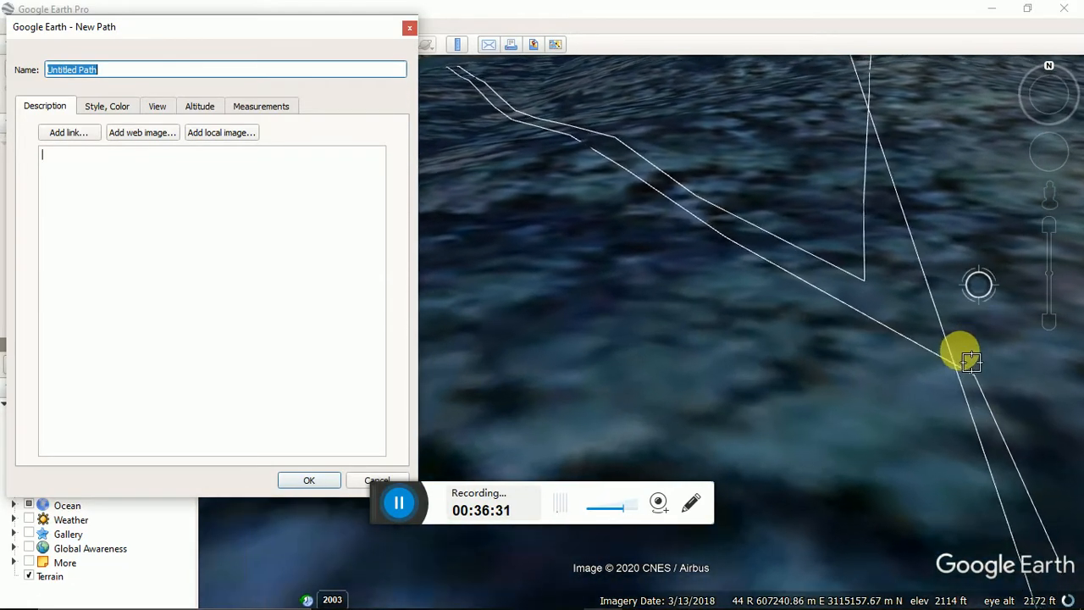
scroll(951, 363, "up", 2)
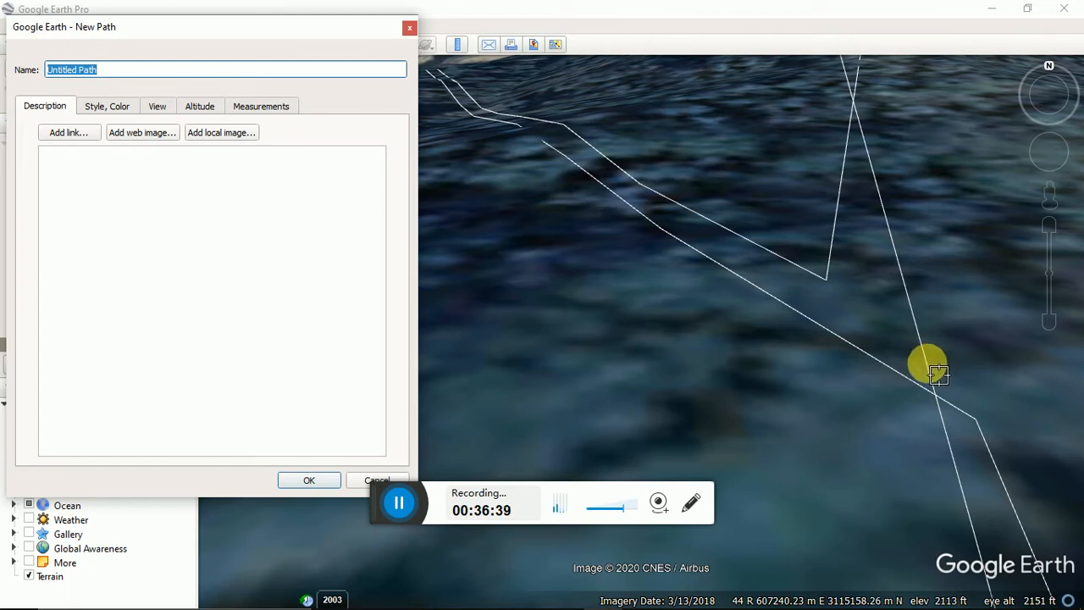
left_click(936, 371)
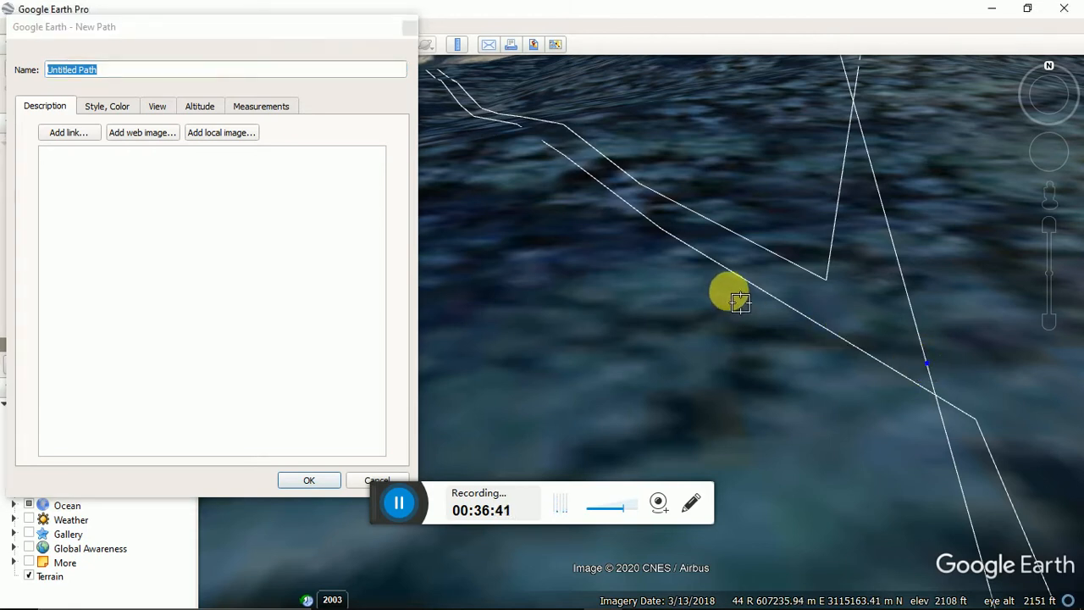
Place successive path points between the two nearly parallel block boundary lines, heading from the junction toward the river.
left_click(728, 253)
left_click(661, 203)
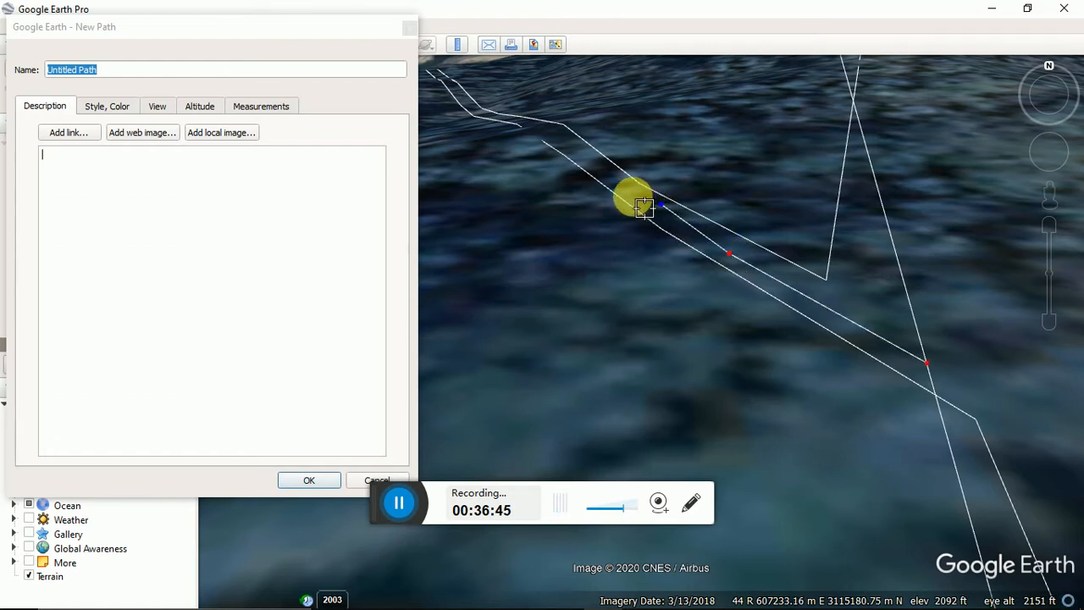
left_click(616, 178)
left_click(580, 149)
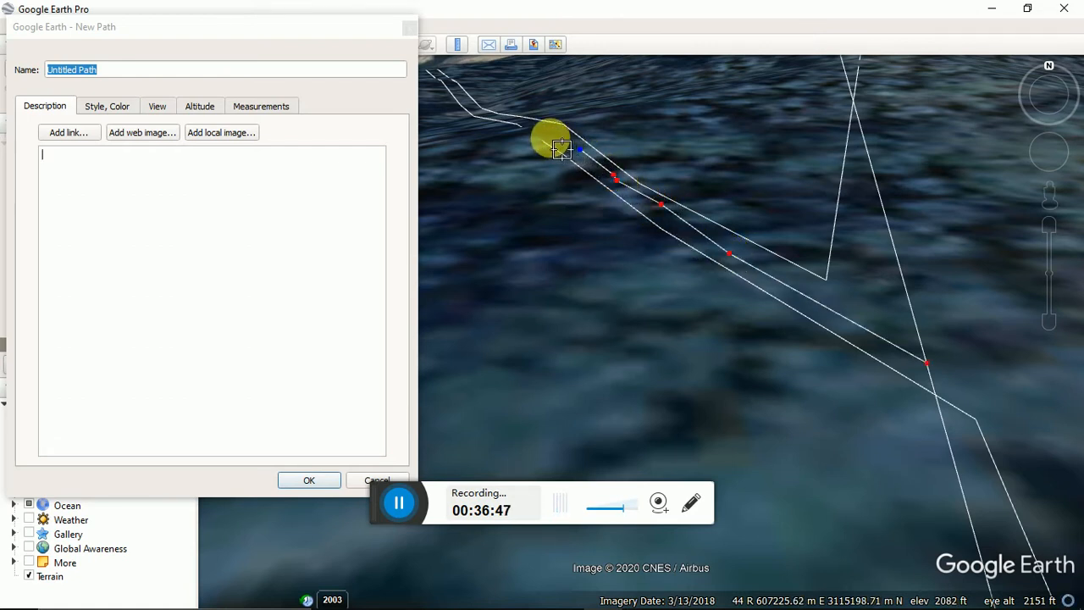
left_click(553, 139)
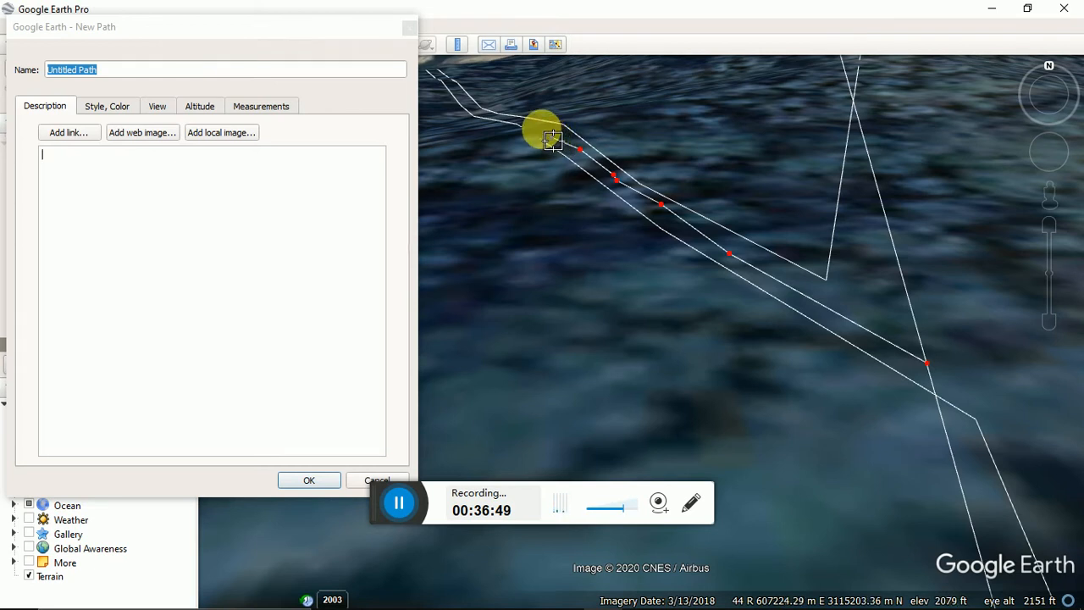
left_click(537, 138)
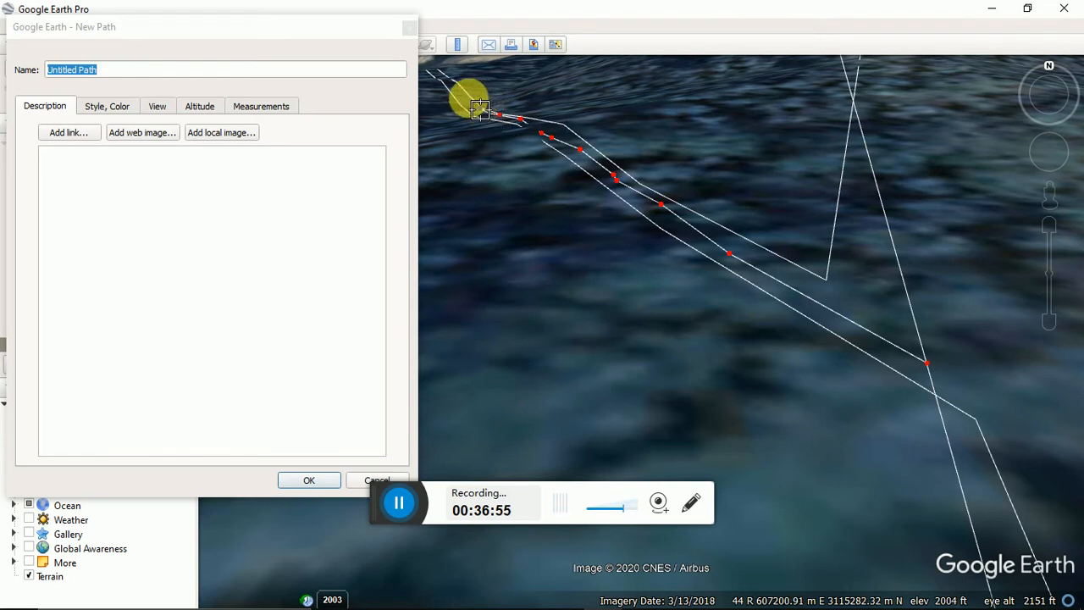
Extend the path with one more point farther along the double boundary line.
scroll(520, 139, "up", 1)
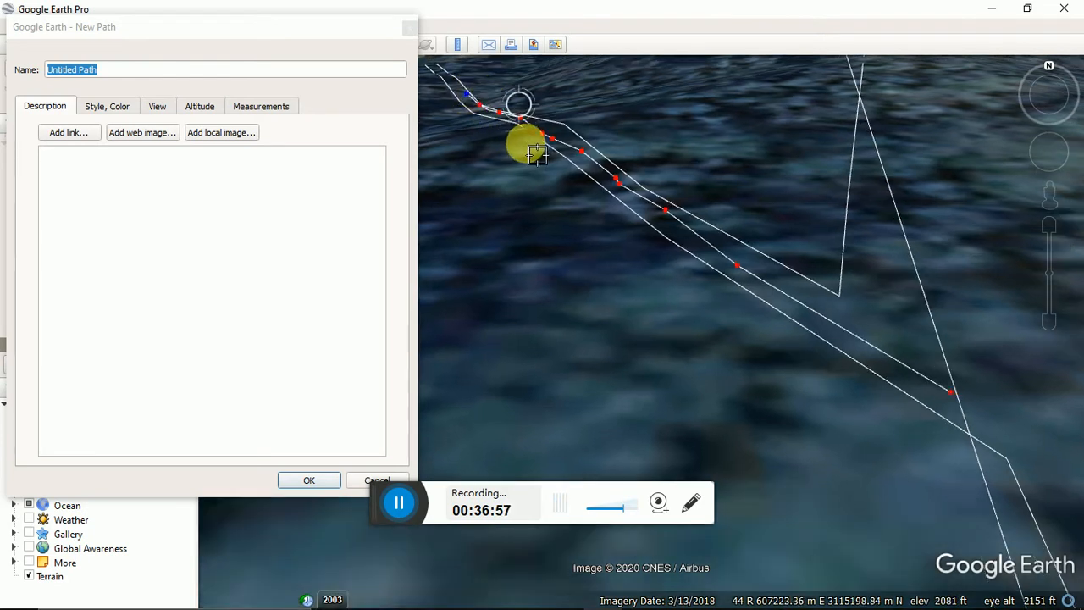
scroll(568, 169, "down", 3)
scroll(572, 169, "up", 2)
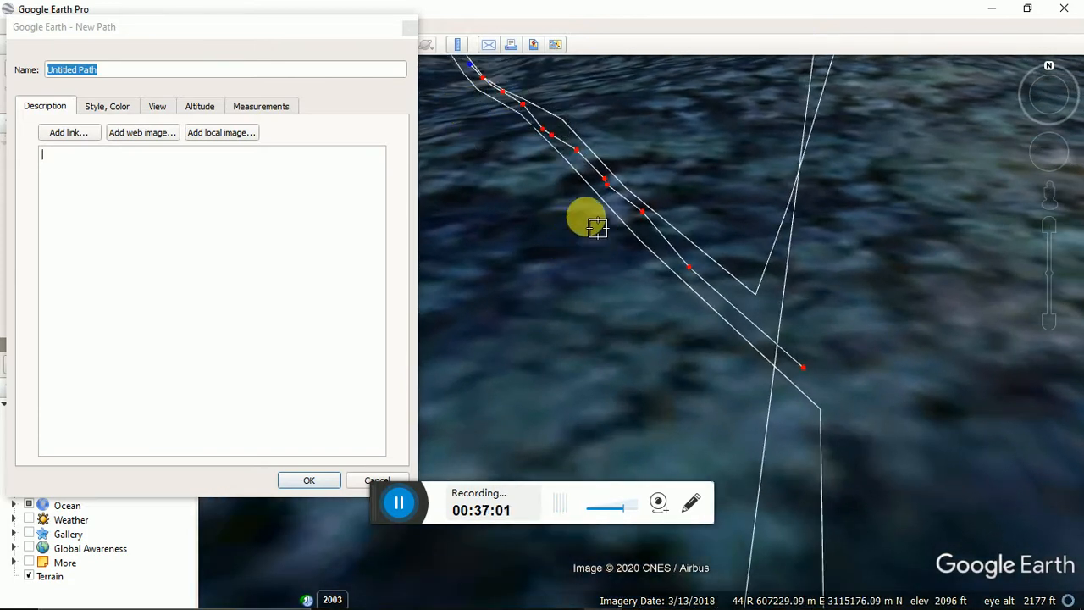
scroll(555, 239, "up", 1)
scroll(600, 227, "down", 3)
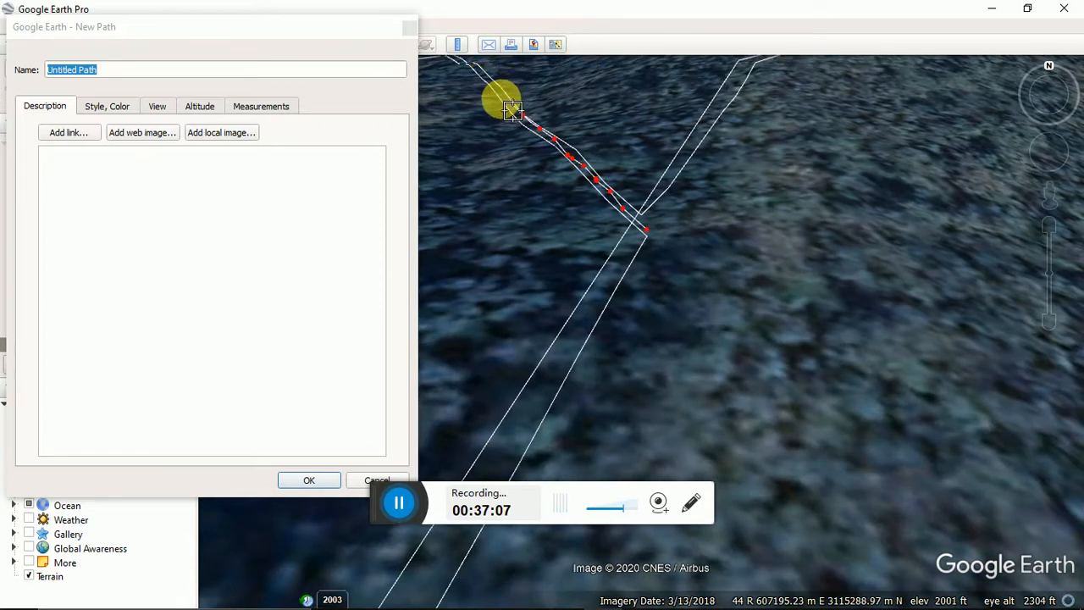
left_click(511, 105)
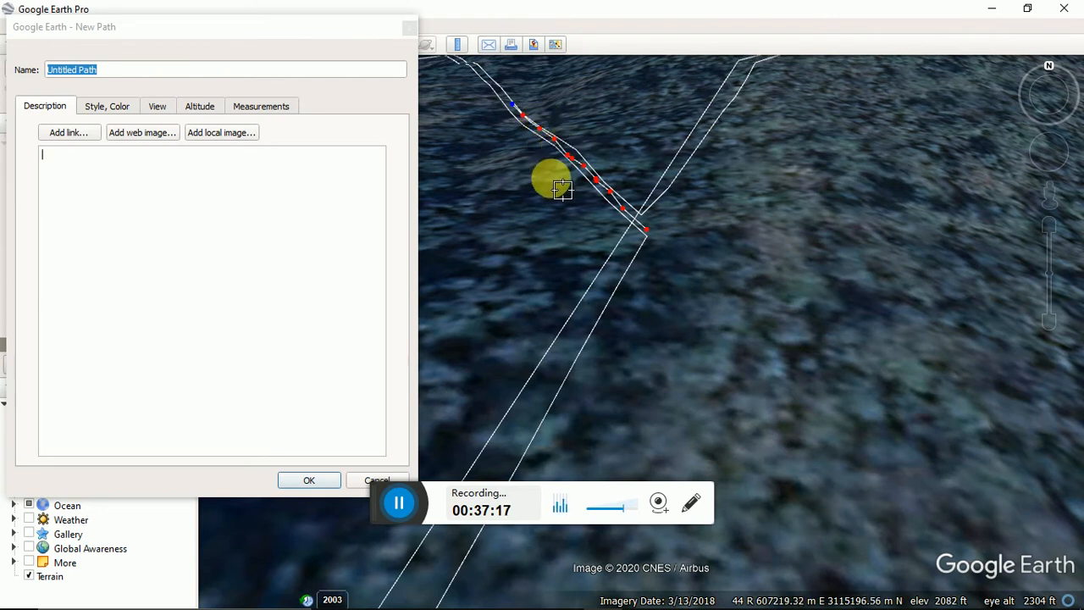
Move the New Path dialog clear of the map and add further path points between the boundary lines uphill of the river.
scroll(442, 92, "up", 2)
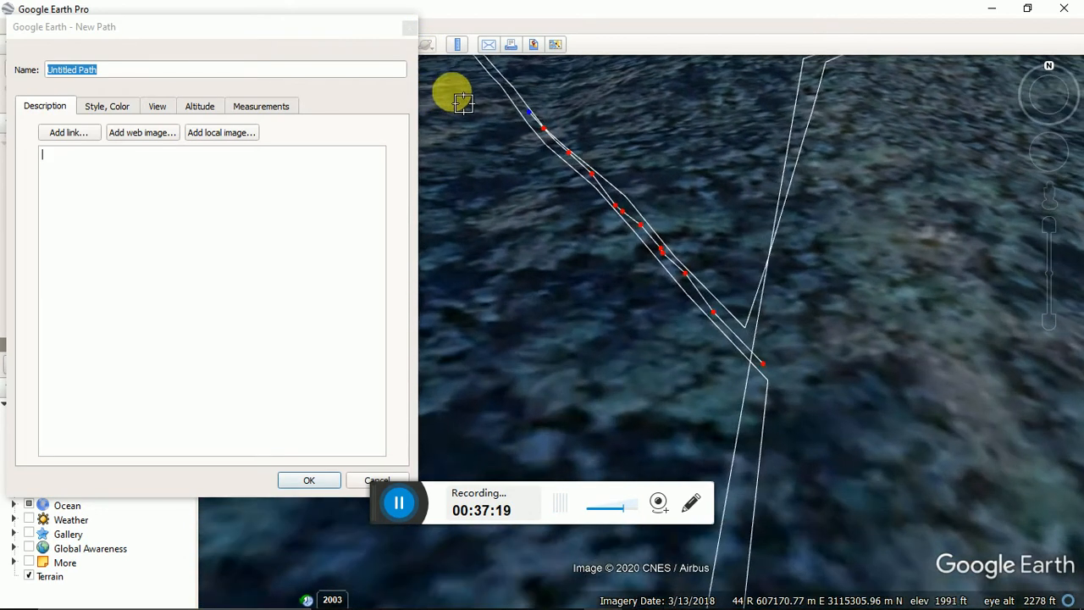
left_click_drag(373, 29, 1080, 540)
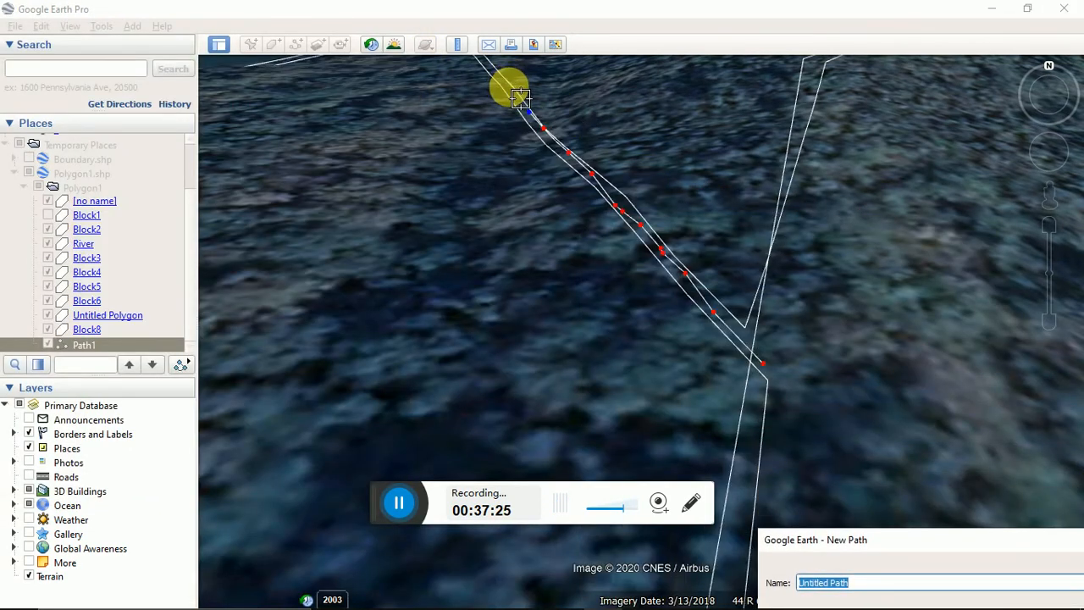
scroll(508, 85, "up", 3)
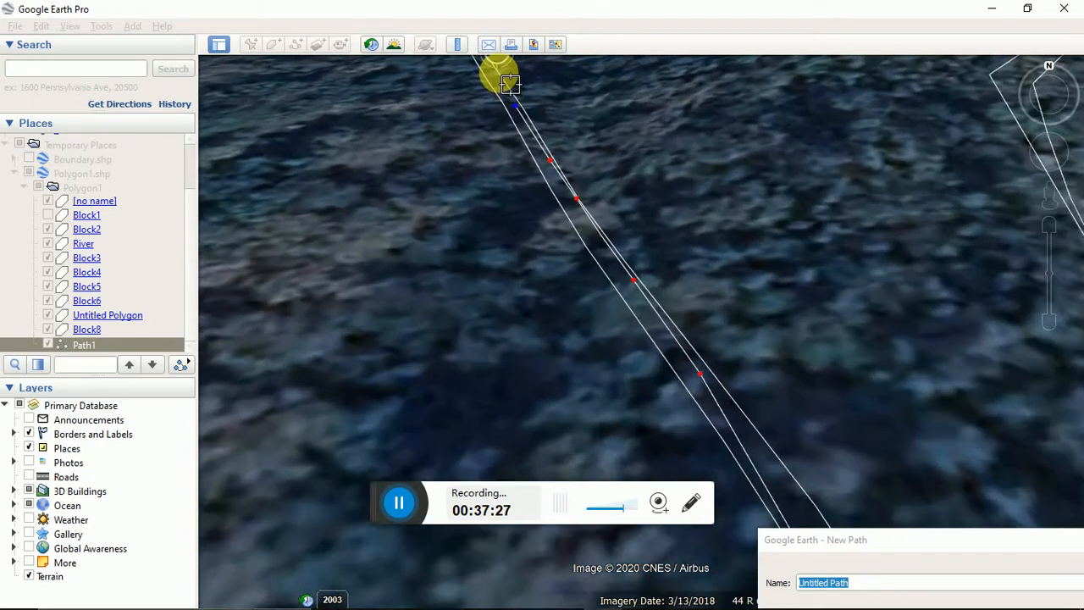
scroll(511, 93, "up", 5)
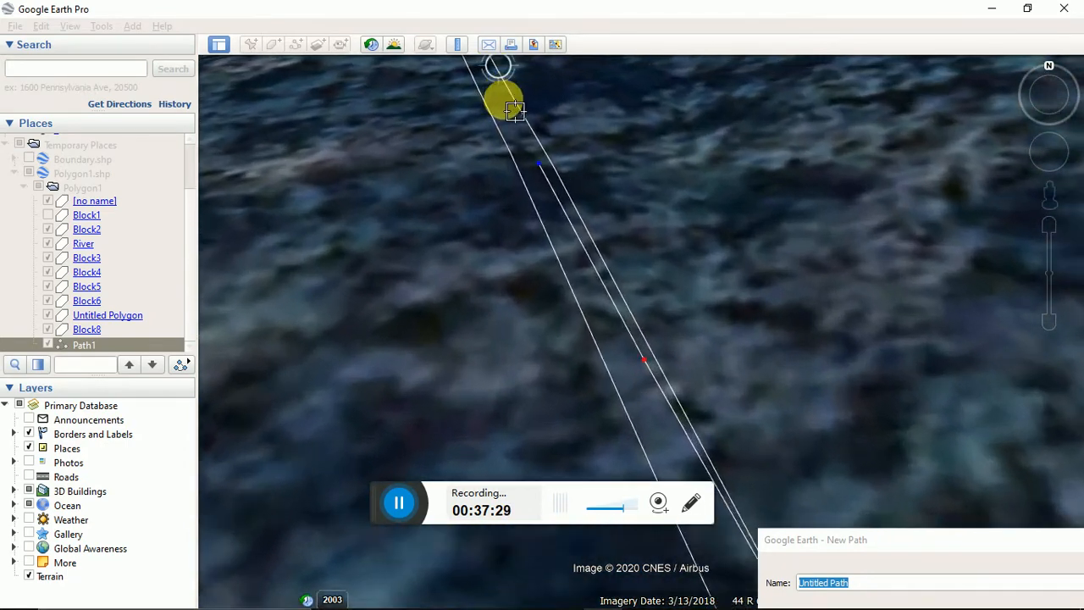
scroll(514, 110, "up", 3)
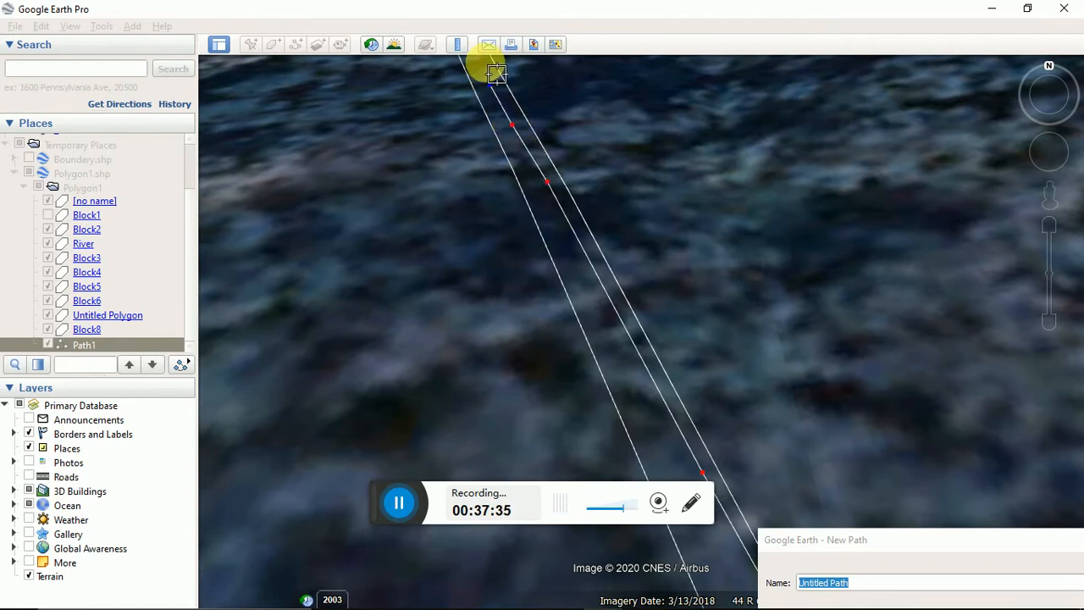
scroll(571, 146, "up", 1)
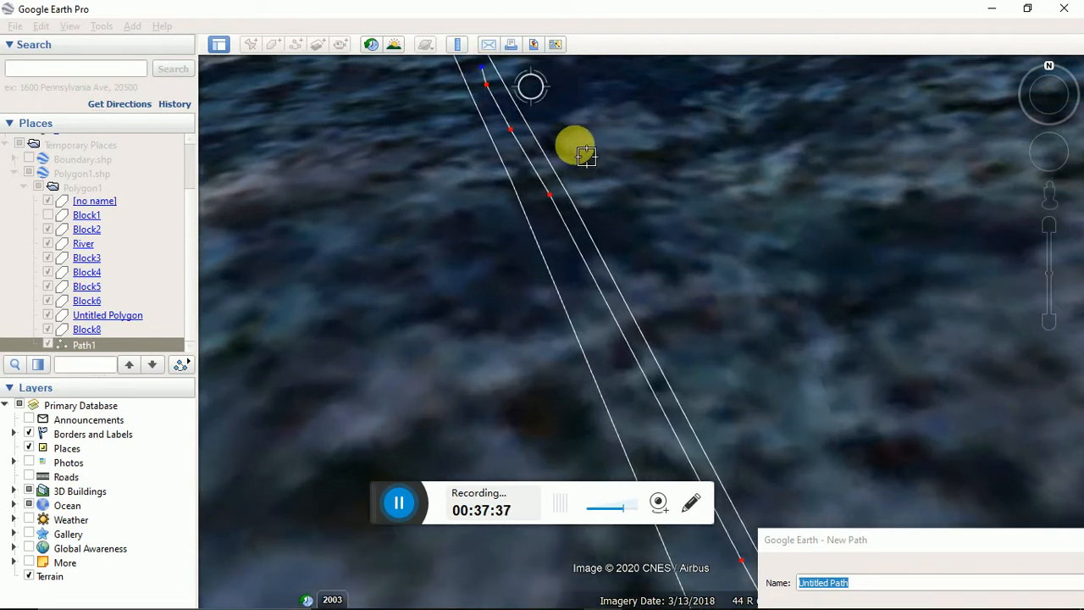
scroll(587, 157, "down", 2)
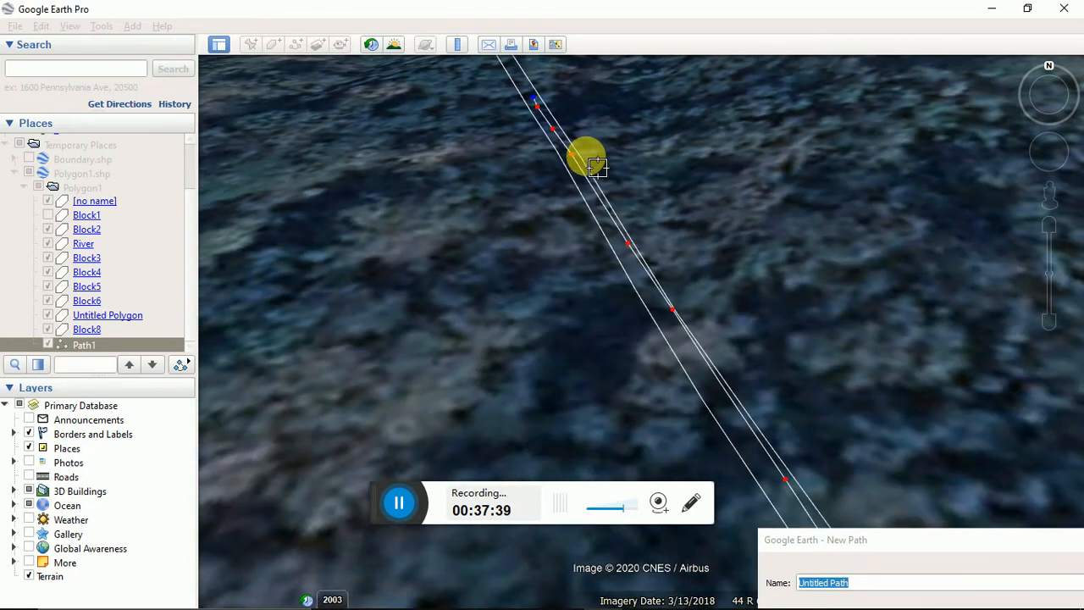
scroll(585, 161, "down", 2)
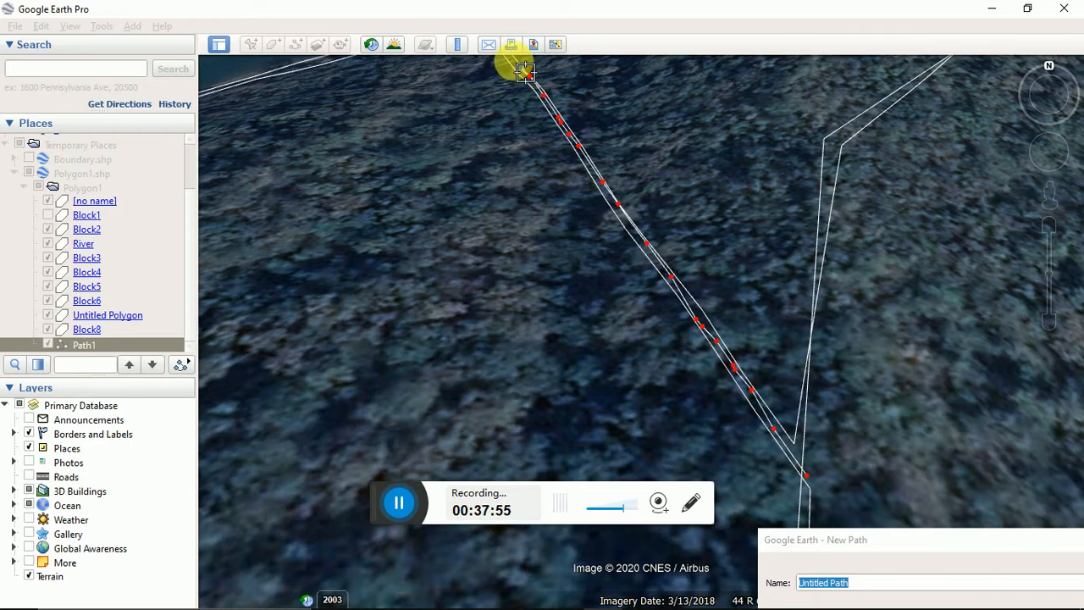
Carry the path up to the boundary corner at the river and a few points westward along the bank.
left_click(515, 62)
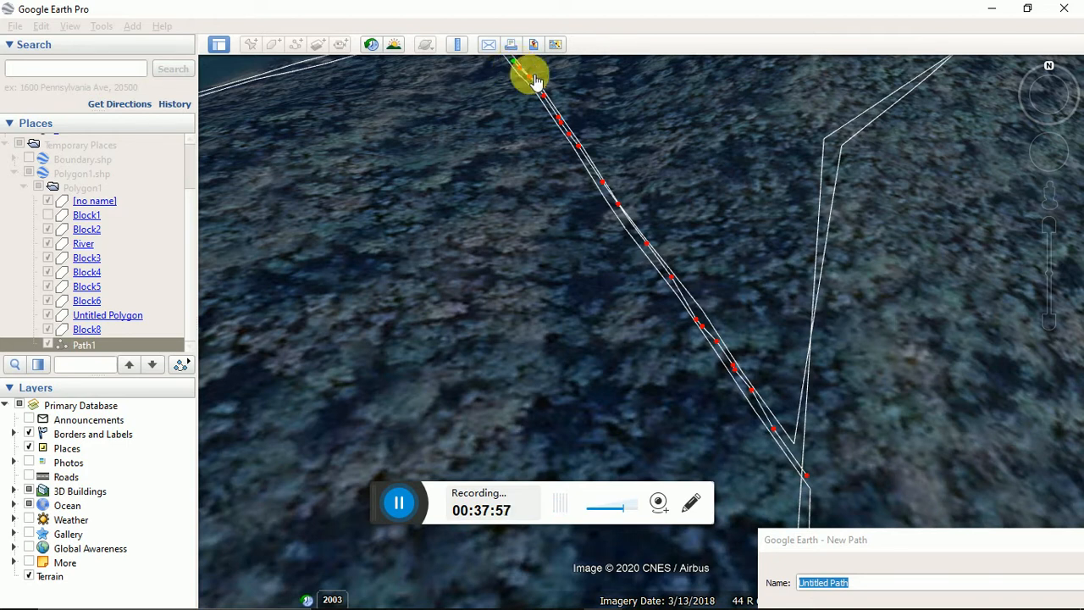
scroll(600, 130, "up", 1)
scroll(599, 130, "up", 5)
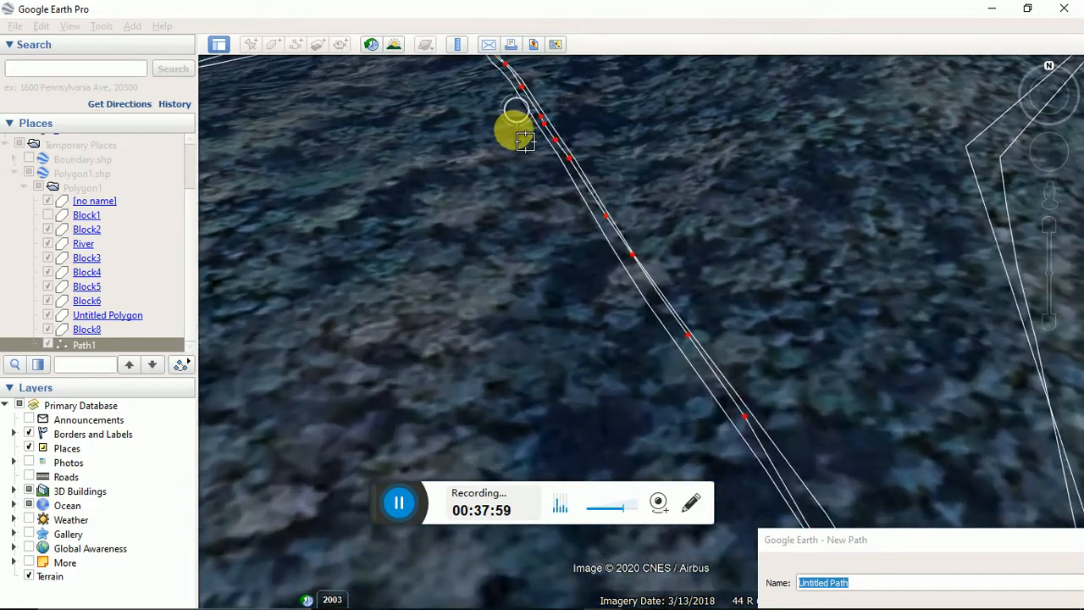
scroll(466, 139, "down", 5)
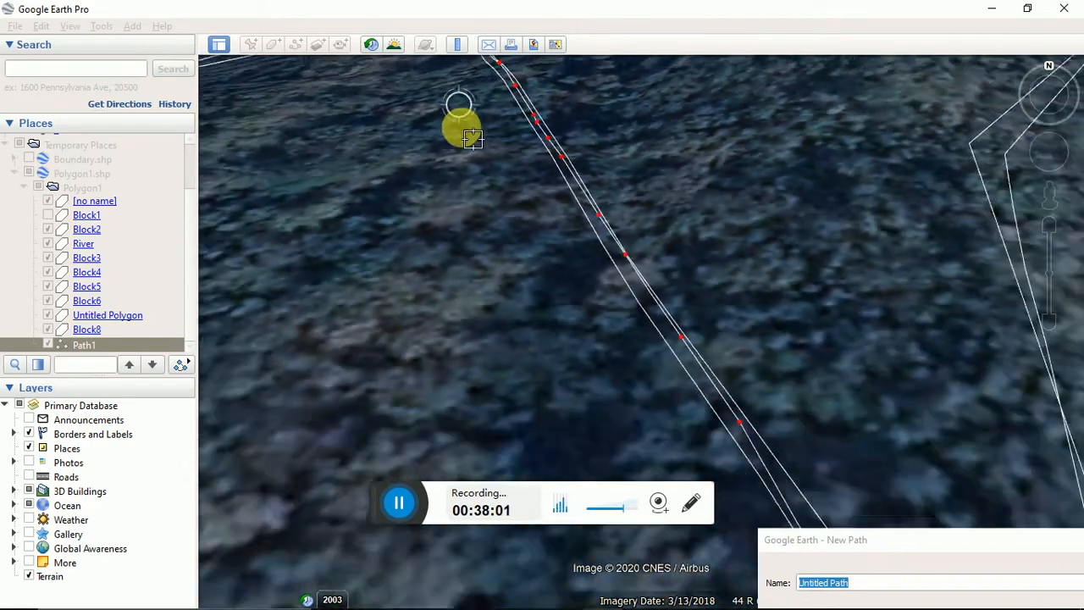
scroll(471, 139, "down", 2)
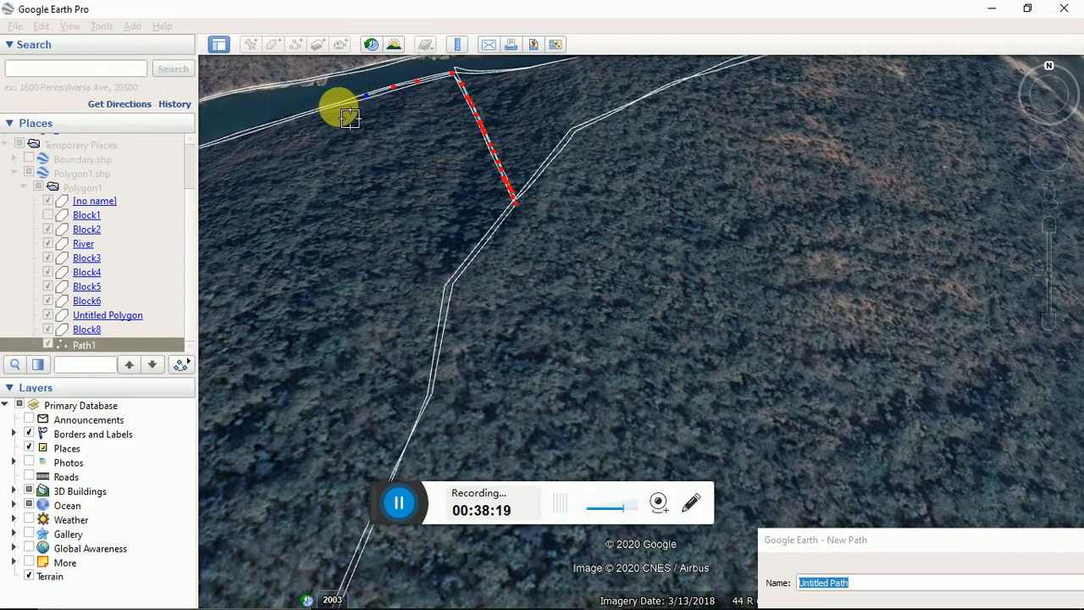
Extend the path along the riverbank boundary to the western junction where the block lines cross.
scroll(347, 123, "up", 3)
scroll(359, 130, "down", 4)
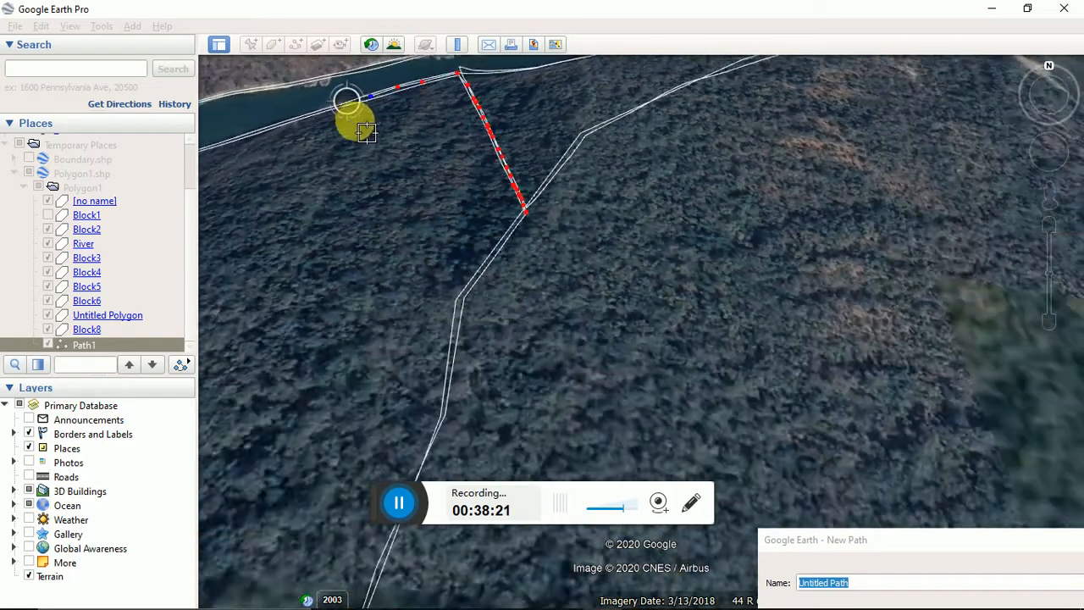
scroll(338, 140, "down", 5)
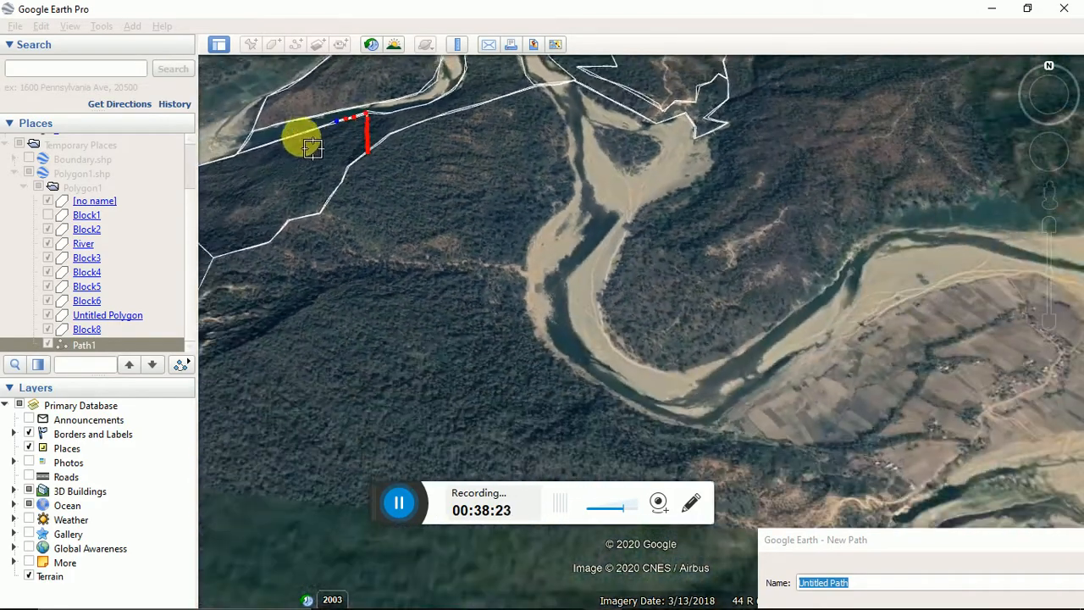
scroll(241, 162, "up", 6)
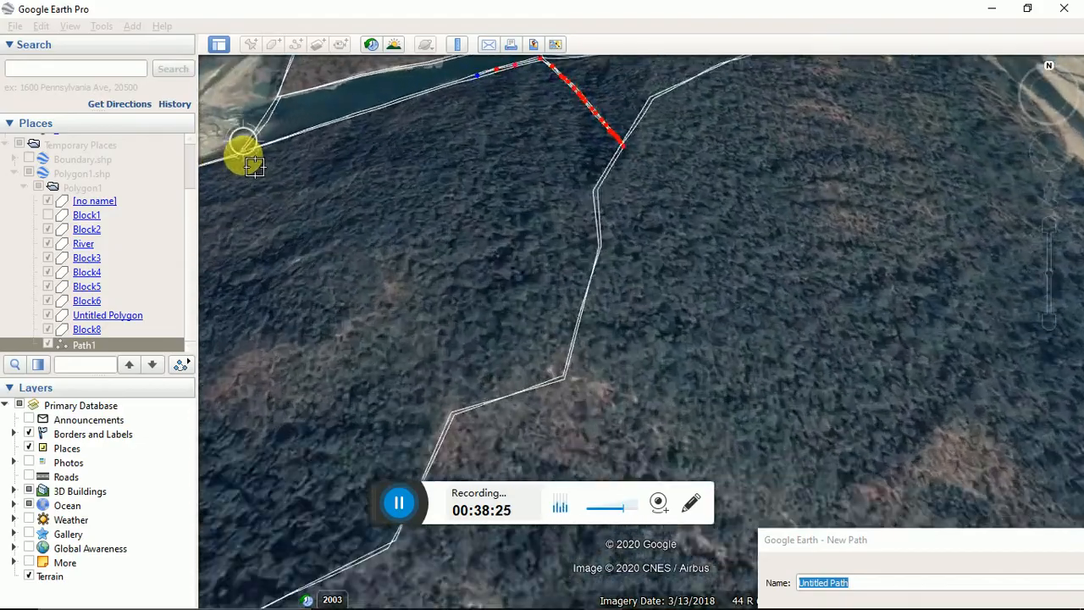
scroll(246, 182, "up", 2)
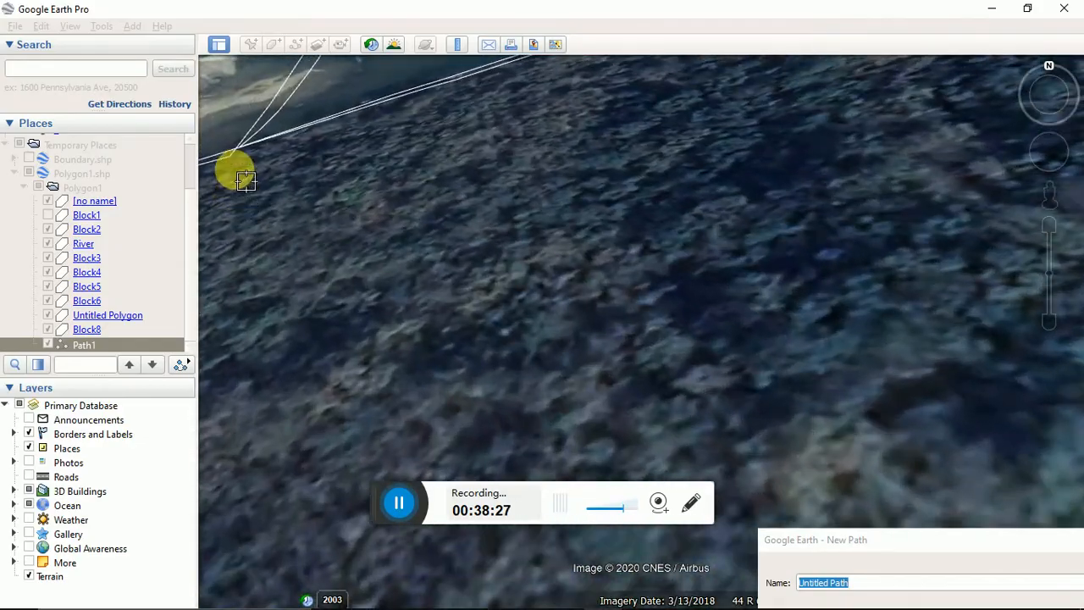
scroll(246, 158, "up", 2)
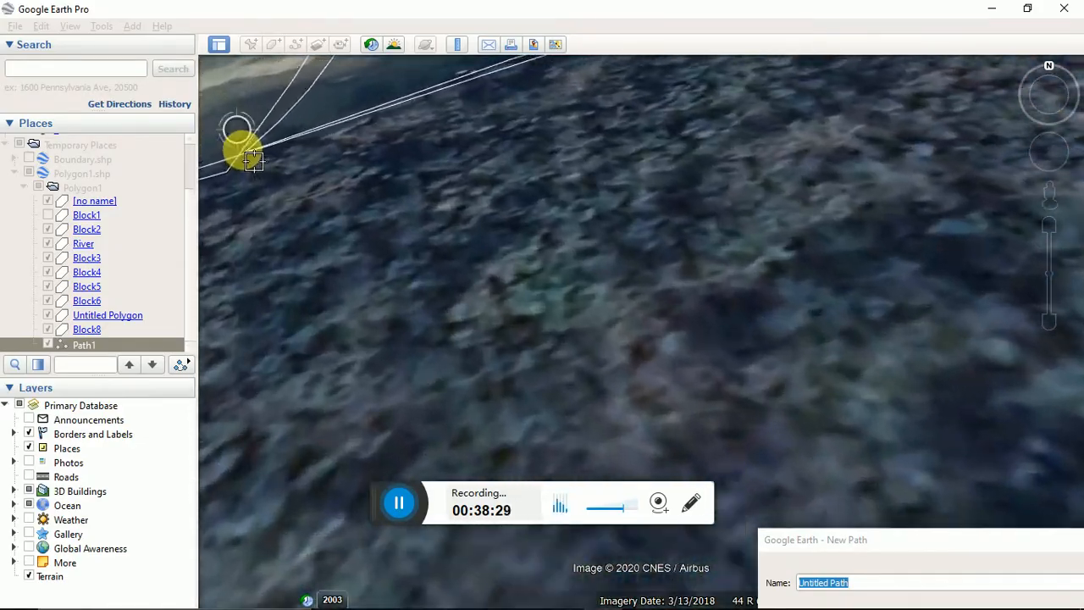
scroll(254, 161, "up", 3)
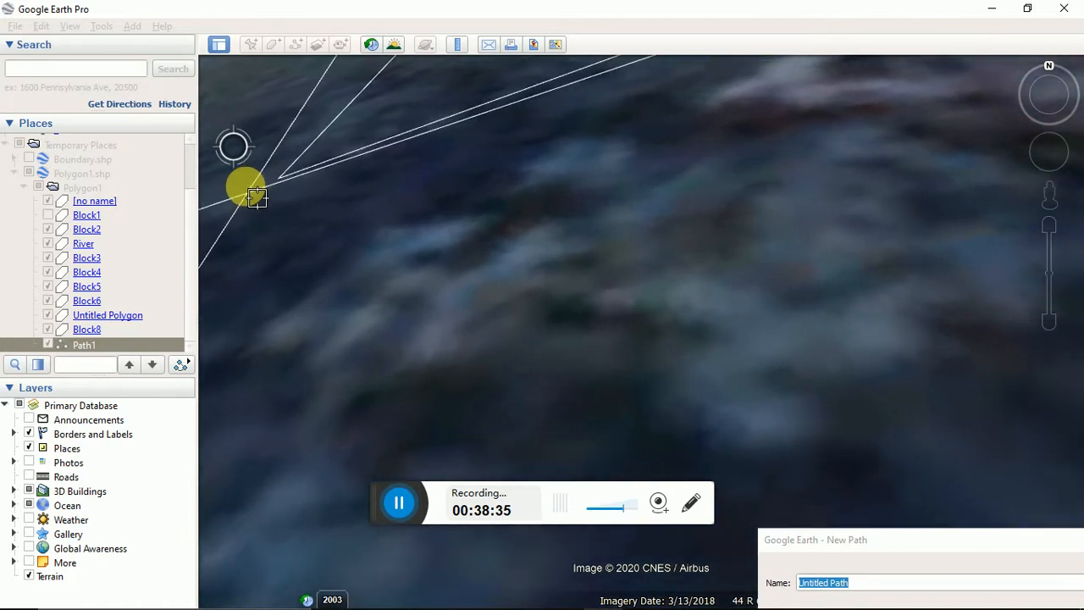
scroll(263, 201, "up", 3)
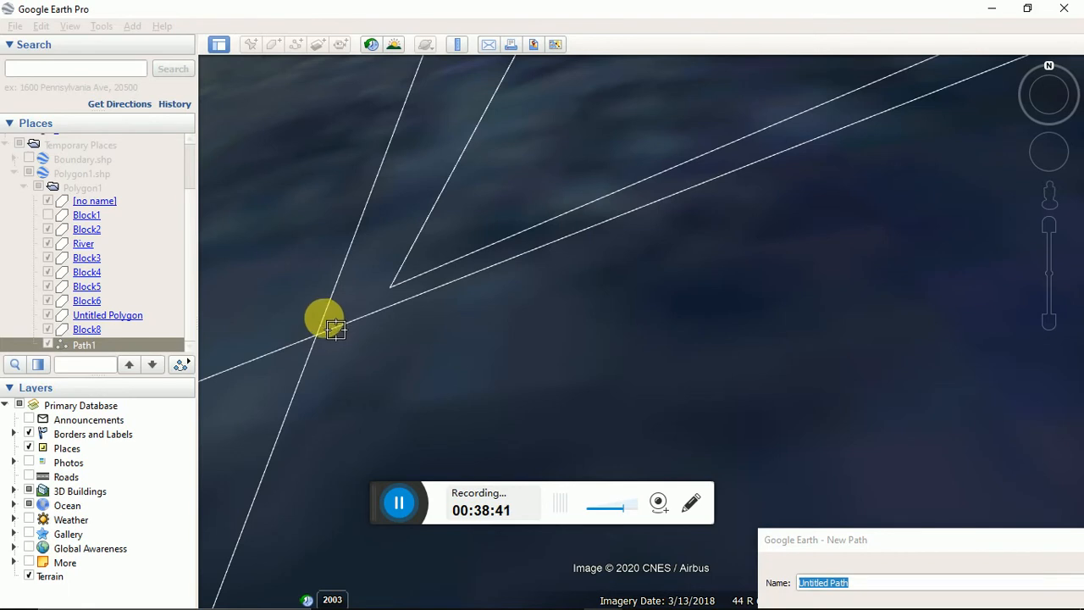
left_click(325, 324)
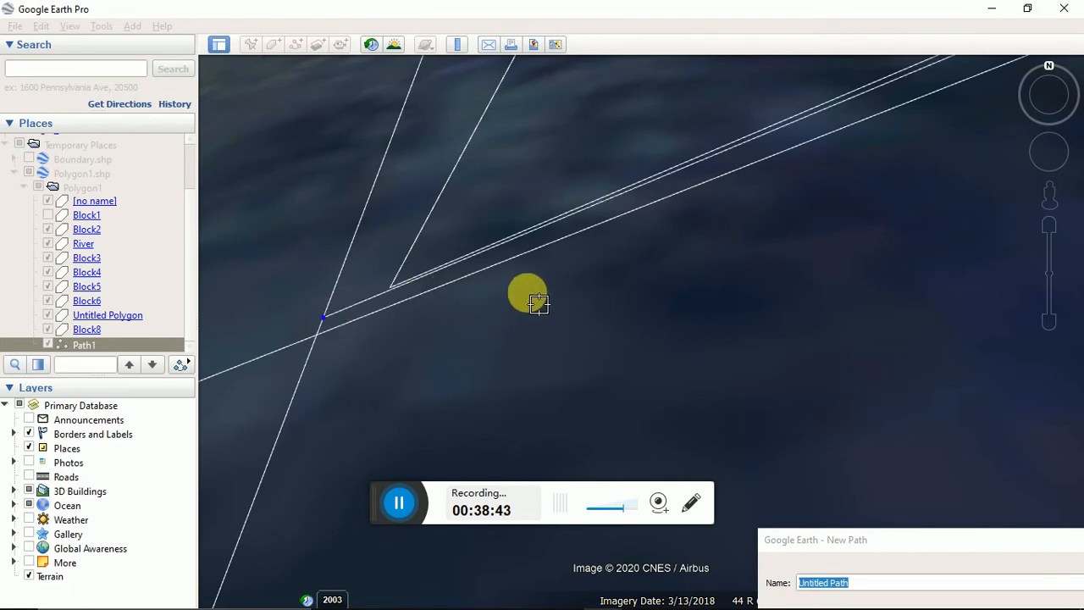
Adjust the path's end point so it sits on the western junction where the block lines cross.
scroll(622, 252, "up", 2)
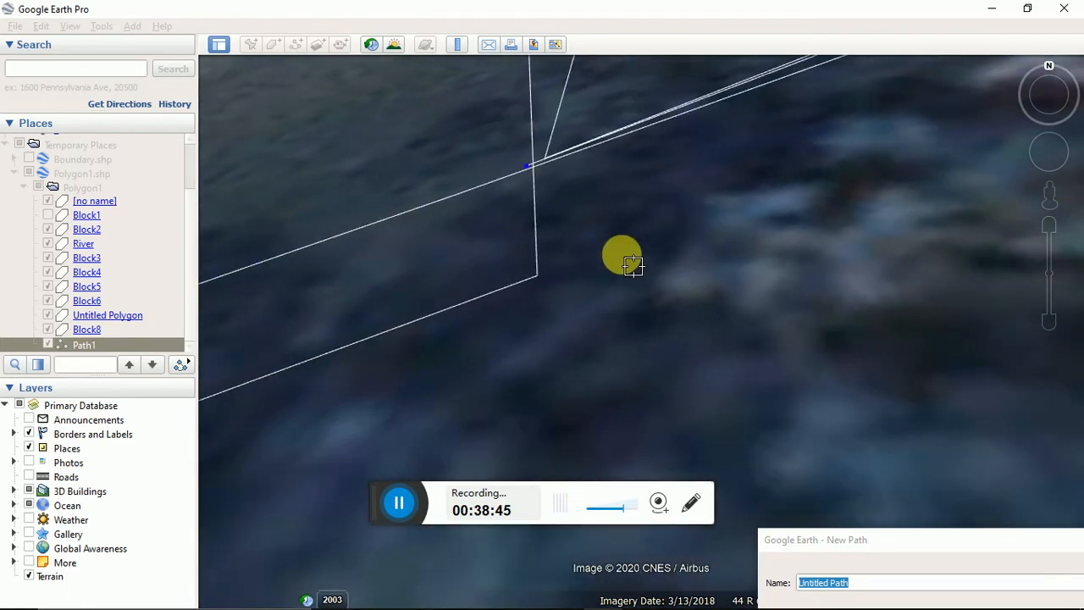
scroll(593, 223, "up", 2)
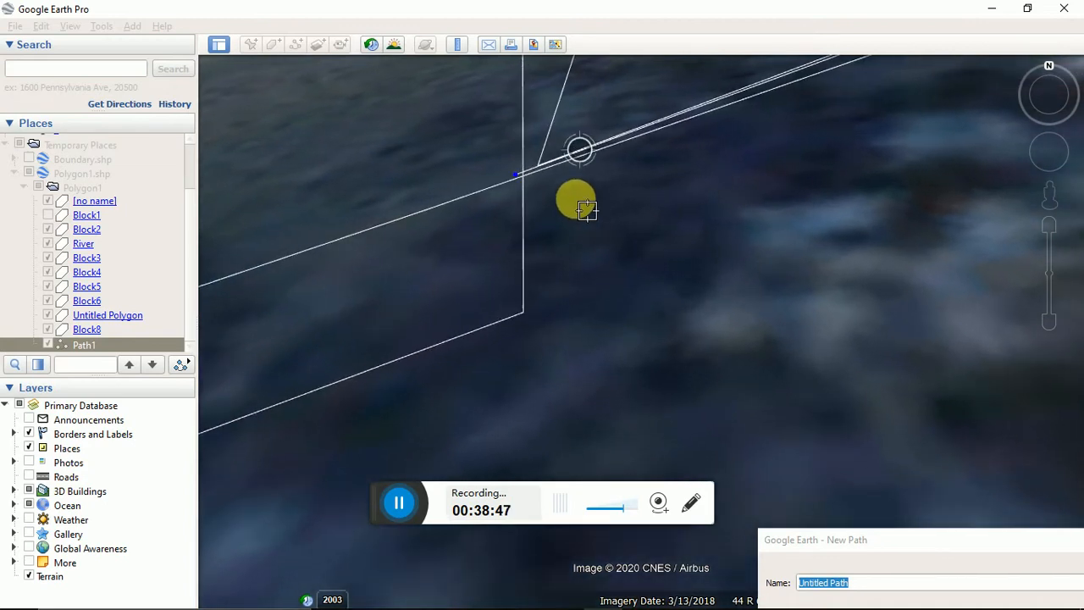
left_click_drag(514, 183, 523, 184)
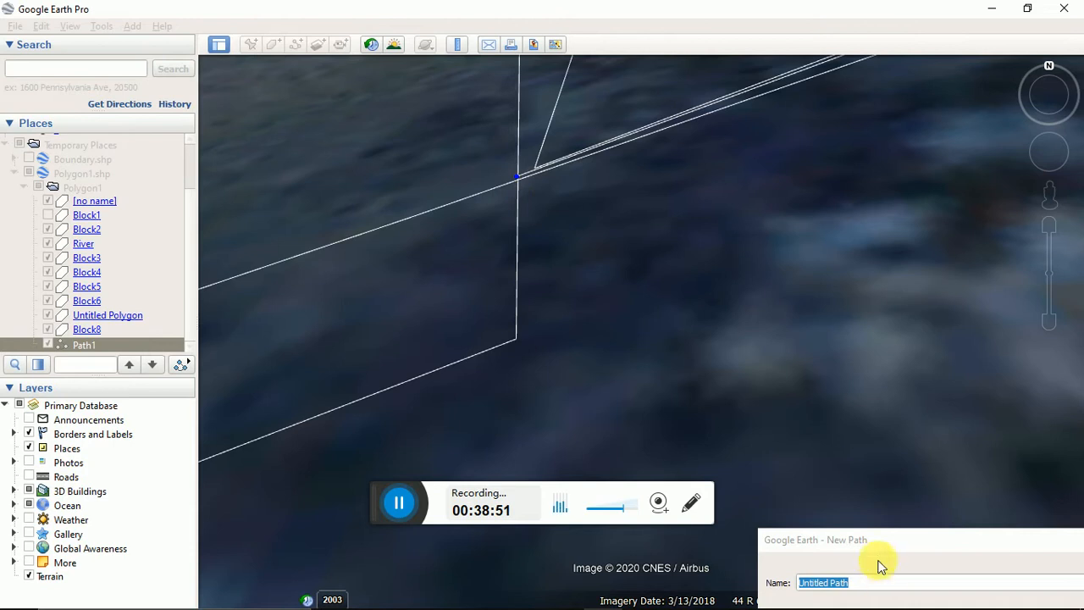
Name the new path Path2 and save it.
left_click_drag(881, 543, 756, 135)
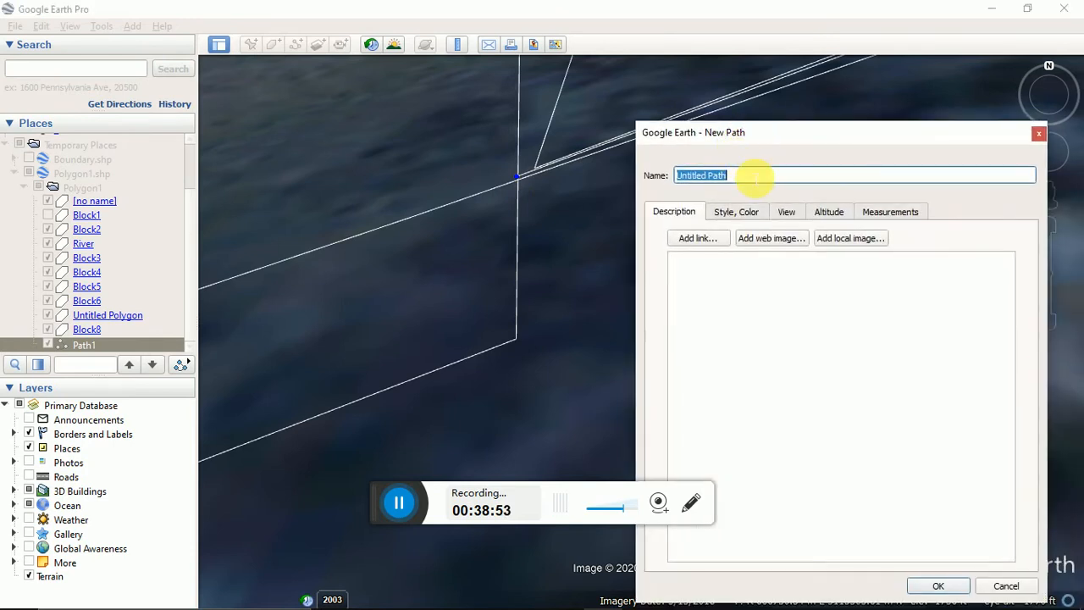
type("Path2")
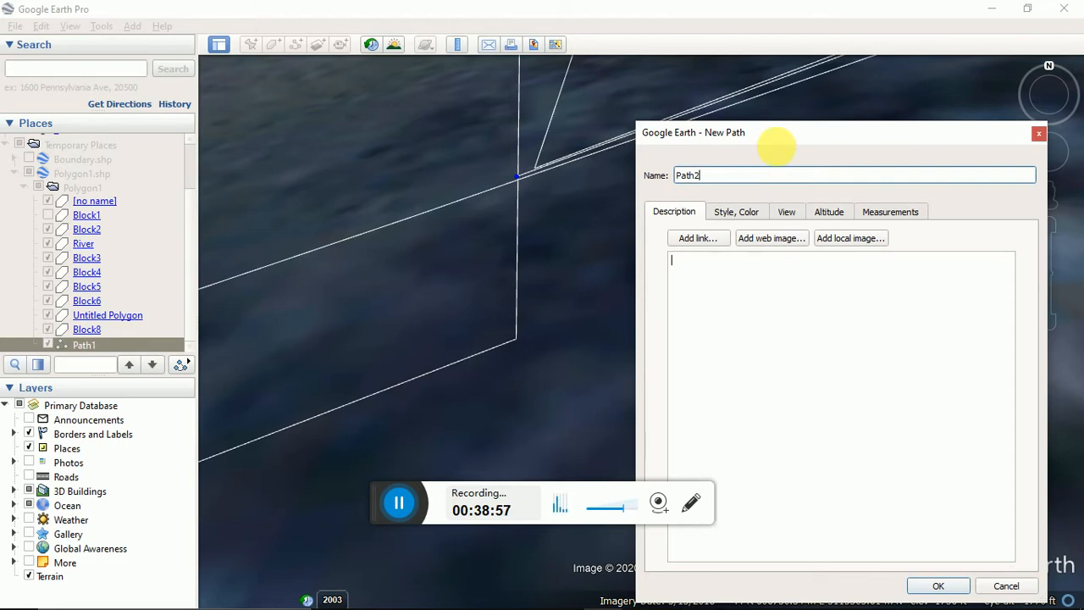
left_click_drag(786, 144, 769, 22)
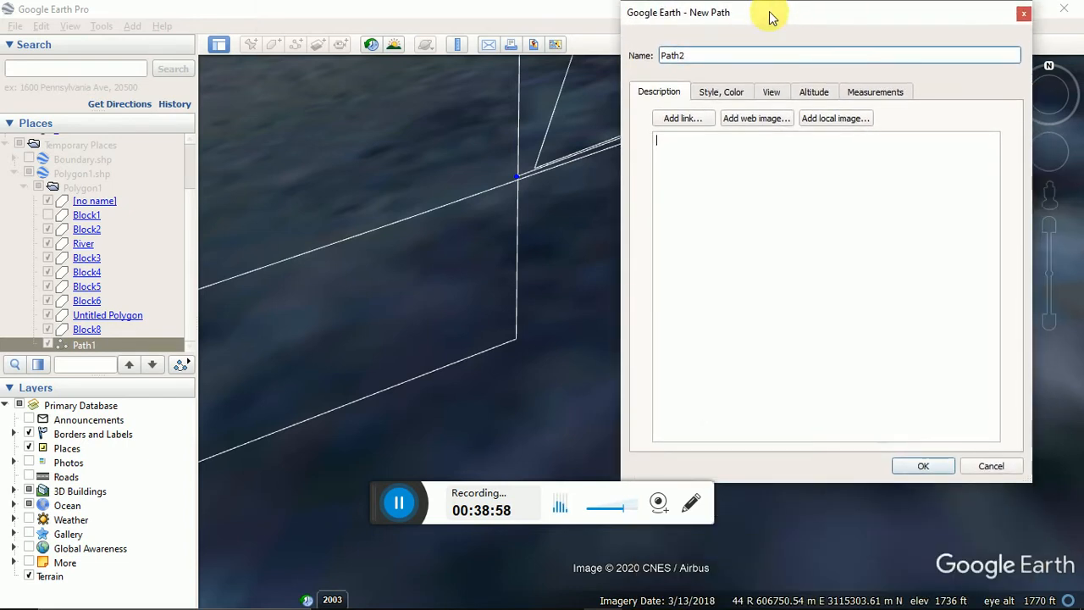
left_click(923, 463)
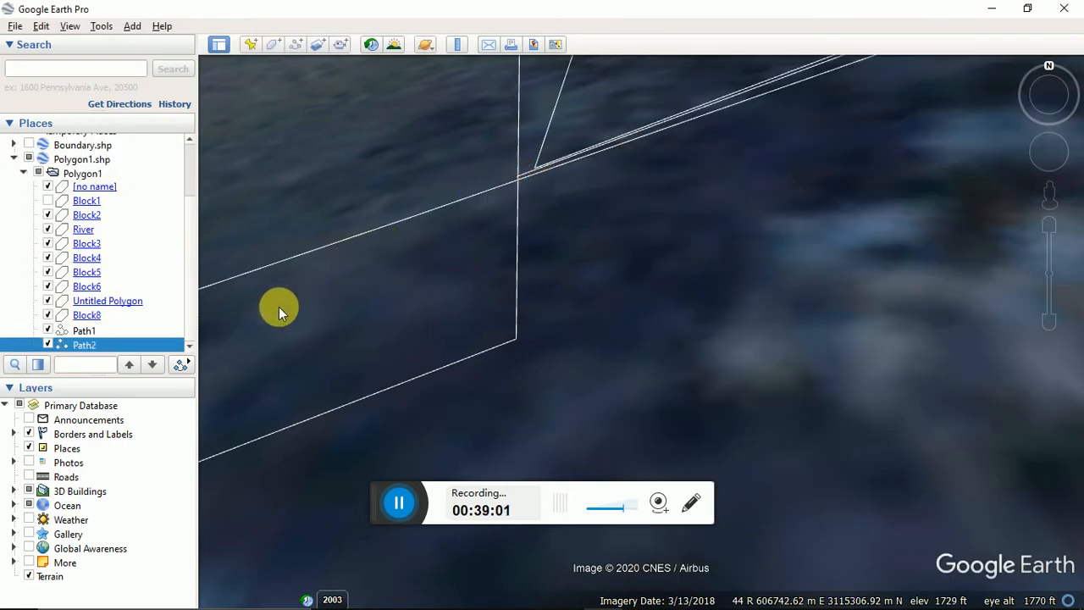
Hide the Block2 polygon on the map, keeping Block1 hidden.
scroll(719, 316, "down", 5)
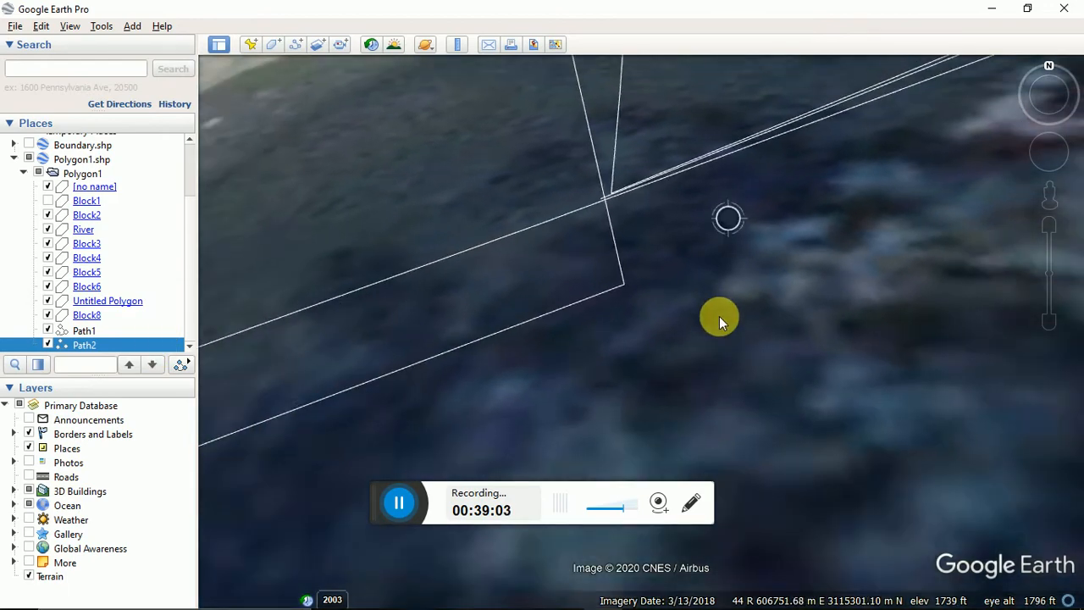
scroll(719, 321, "down", 5)
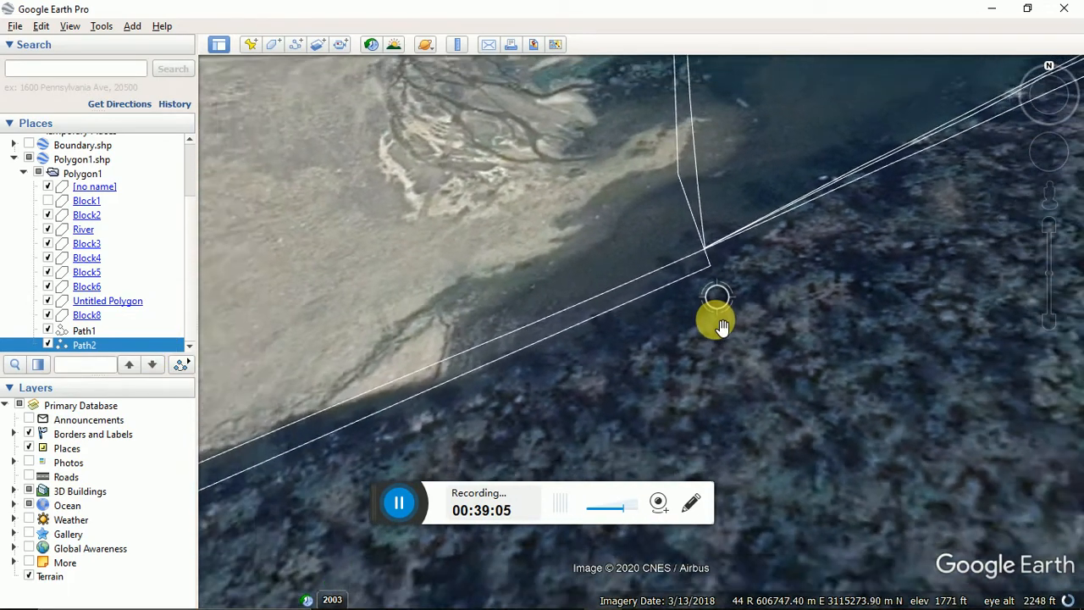
scroll(718, 320, "down", 5)
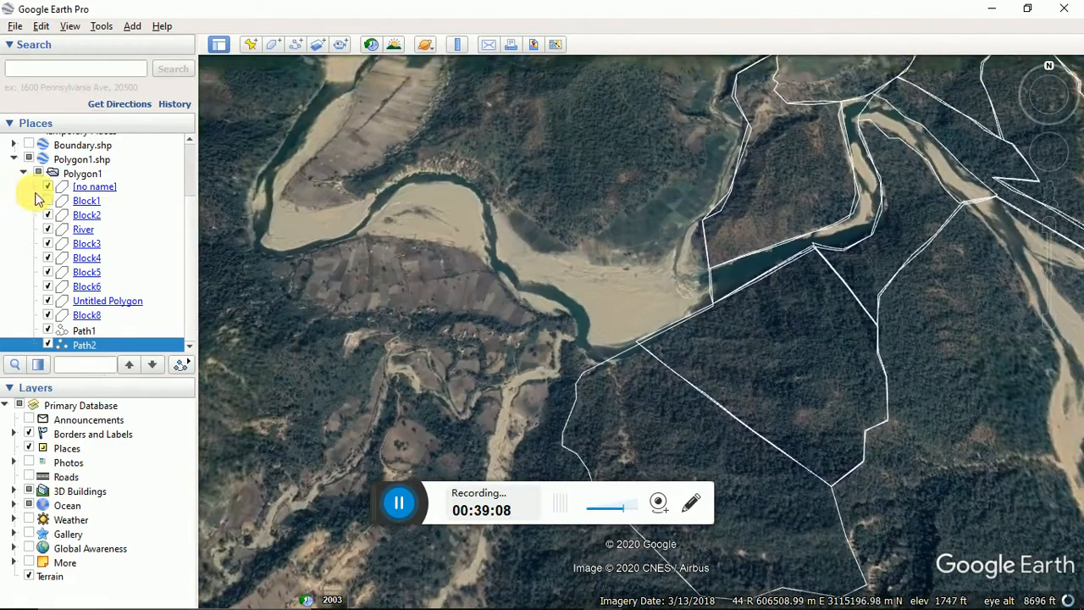
left_click(47, 200)
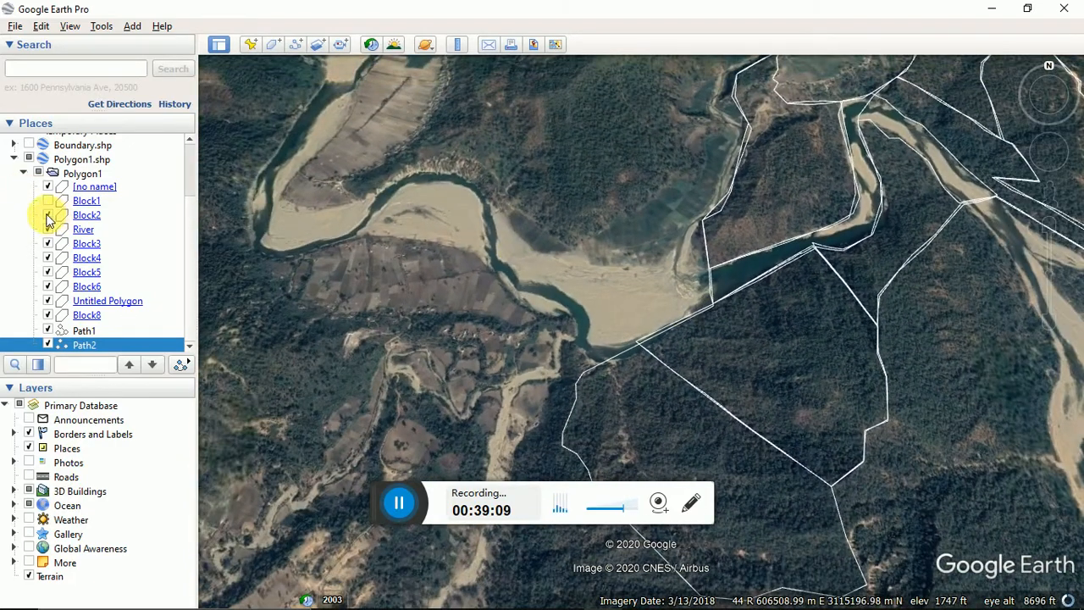
left_click(47, 216)
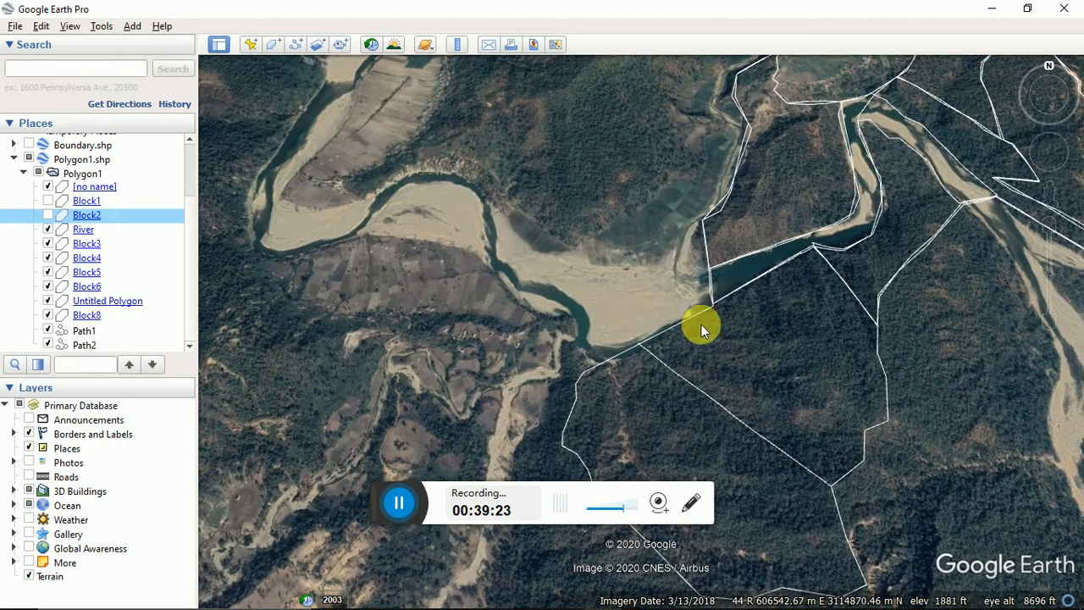
Start another new path, move its dialog off the blocks and place the first point at the block corner on the river's north bank.
left_click(302, 47)
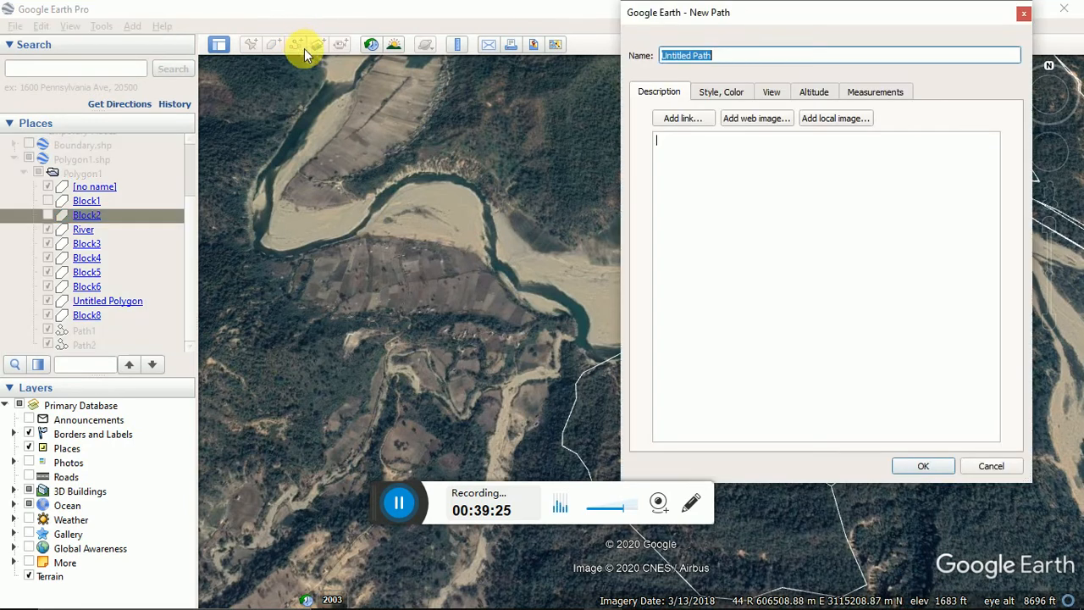
left_click_drag(748, 10, 148, 16)
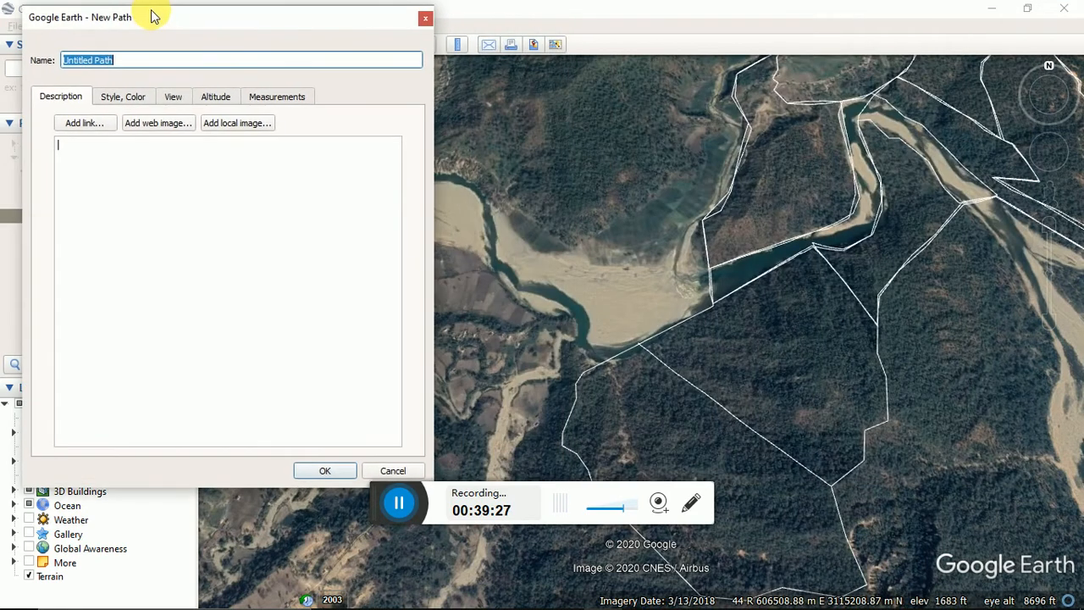
right_click_drag(576, 125, 832, 356)
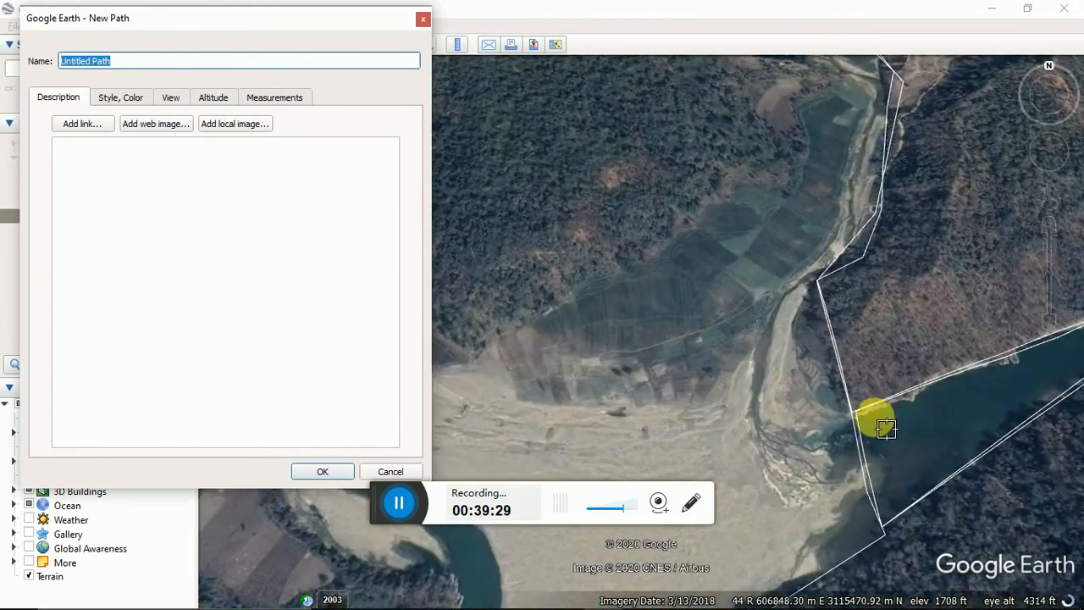
scroll(859, 415, "up", 6)
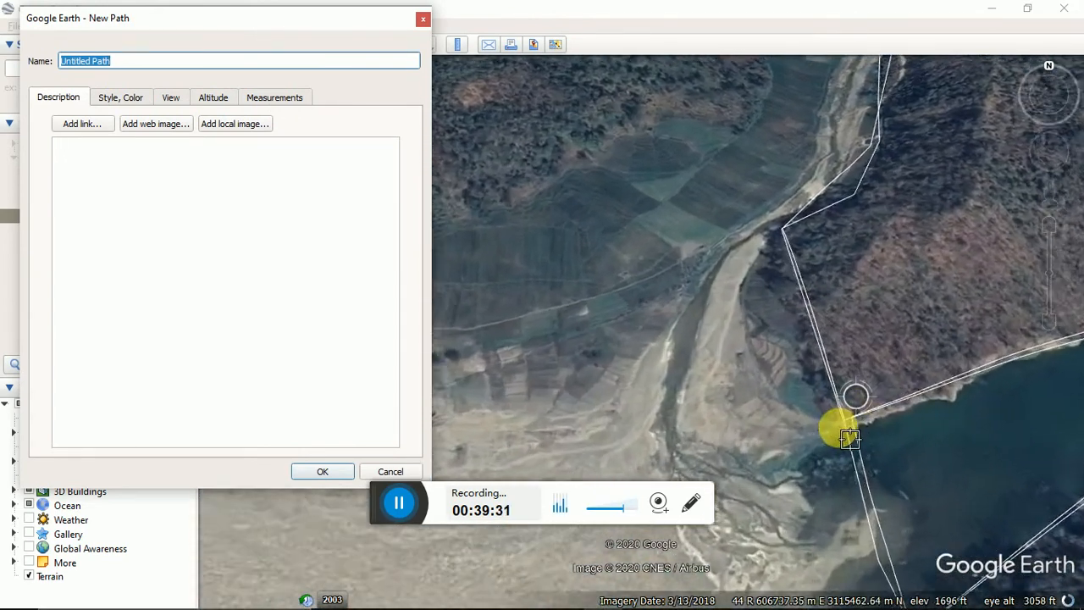
scroll(852, 436, "up", 3)
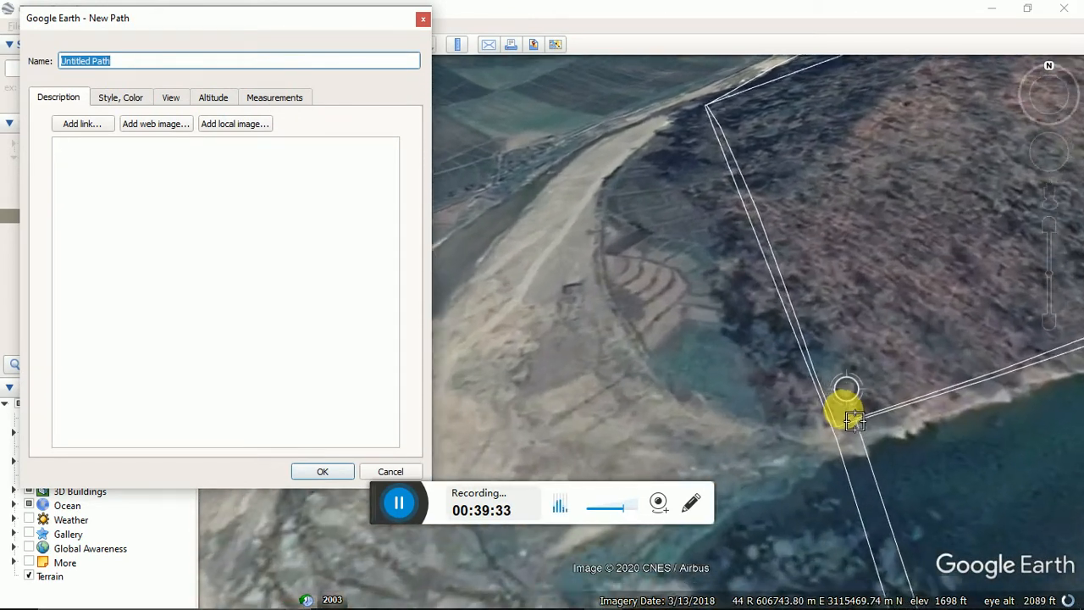
scroll(850, 426, "up", 3)
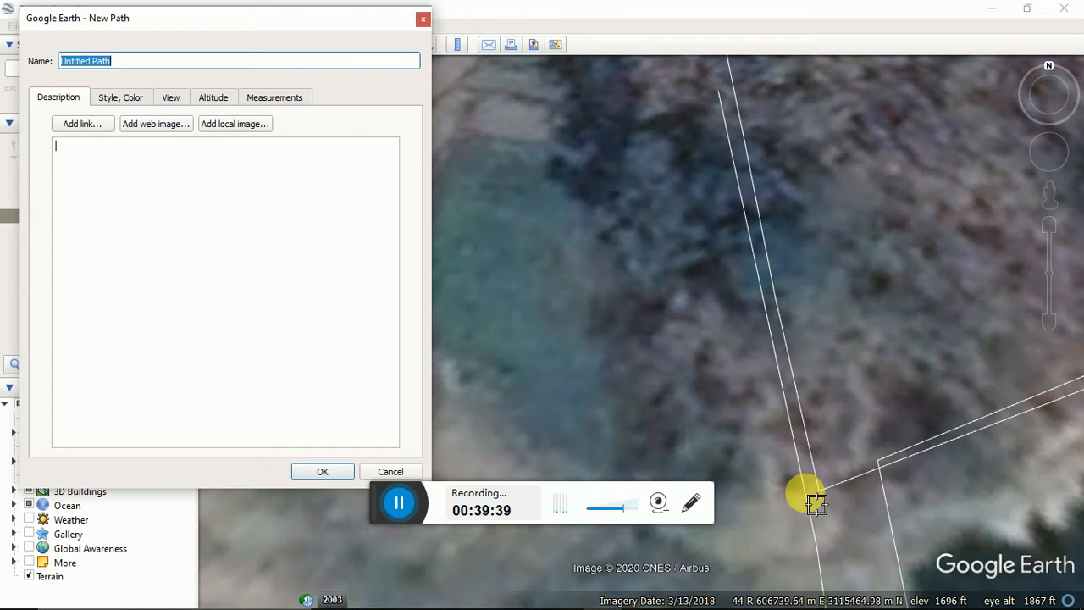
left_click(805, 492)
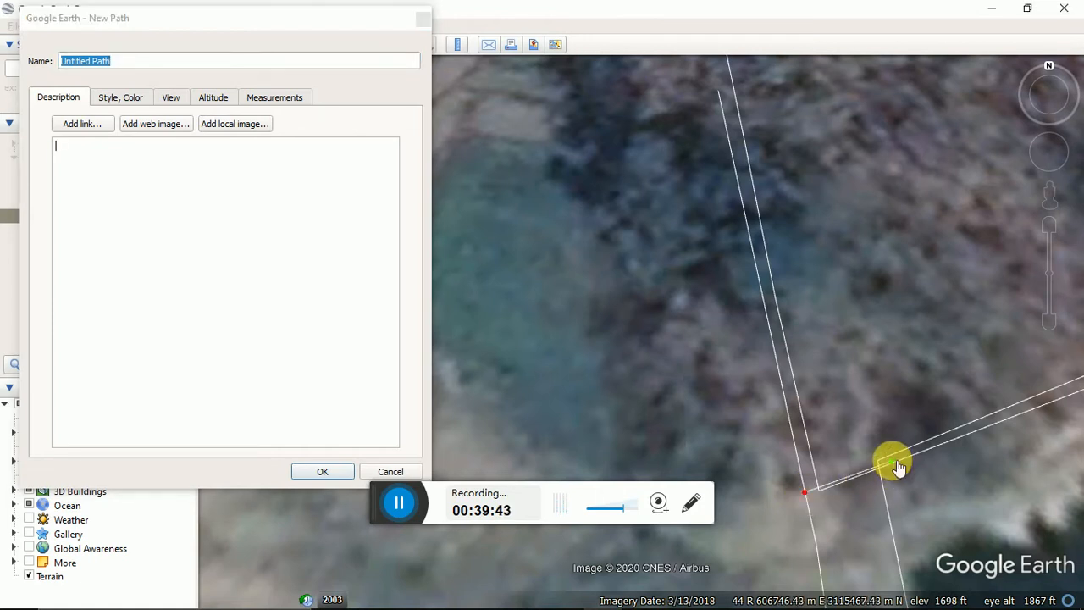
Add closely spaced path points eastward from the corner, between the double boundary lines along the north bank.
left_click(921, 448)
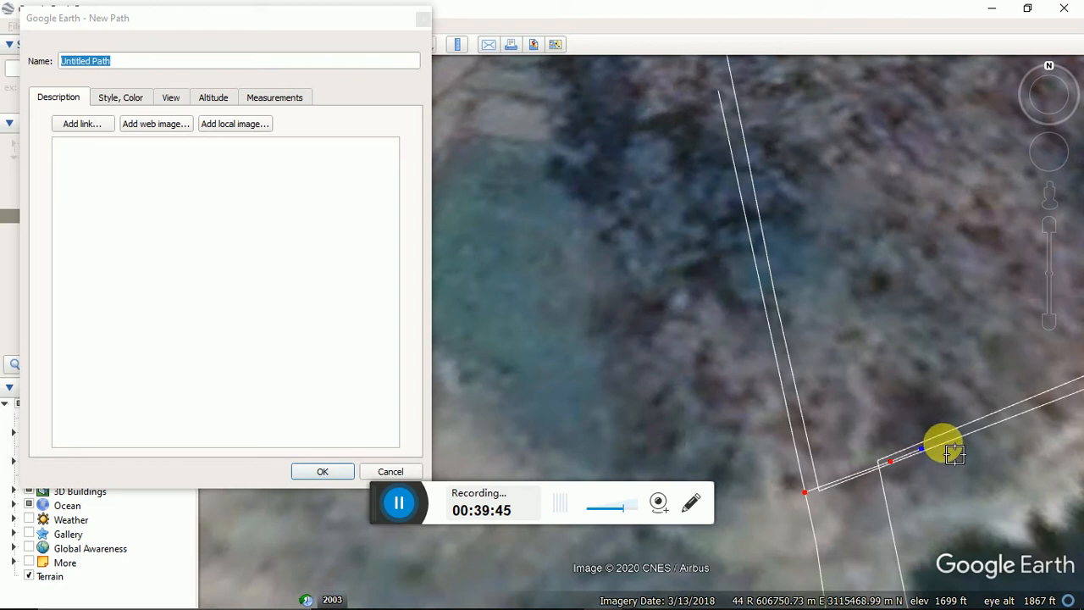
left_click(943, 438)
left_click(960, 430)
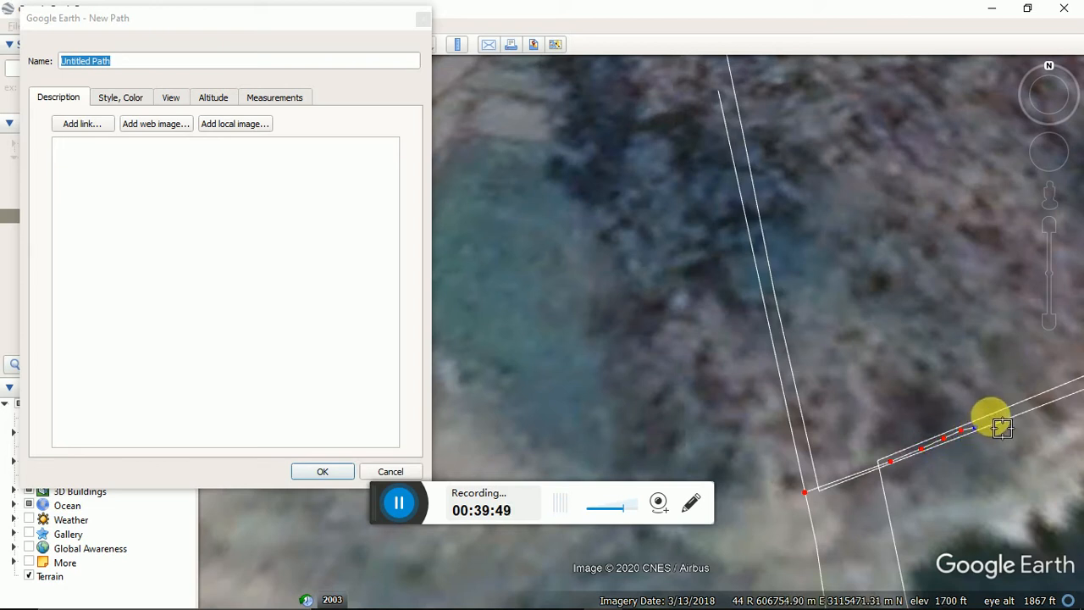
left_click(1002, 428)
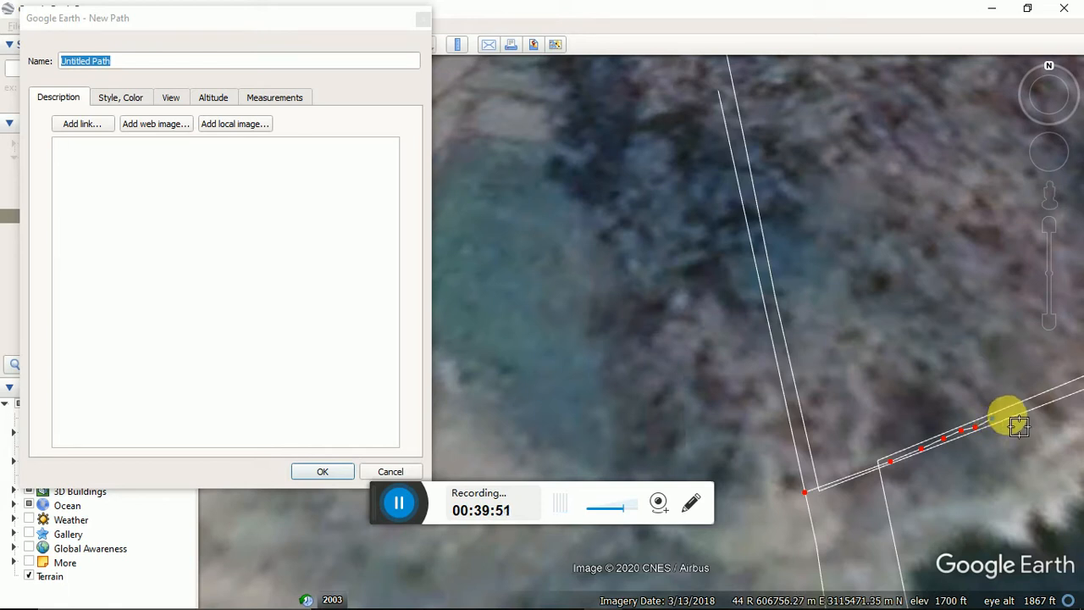
left_click(1007, 415)
left_click(1022, 408)
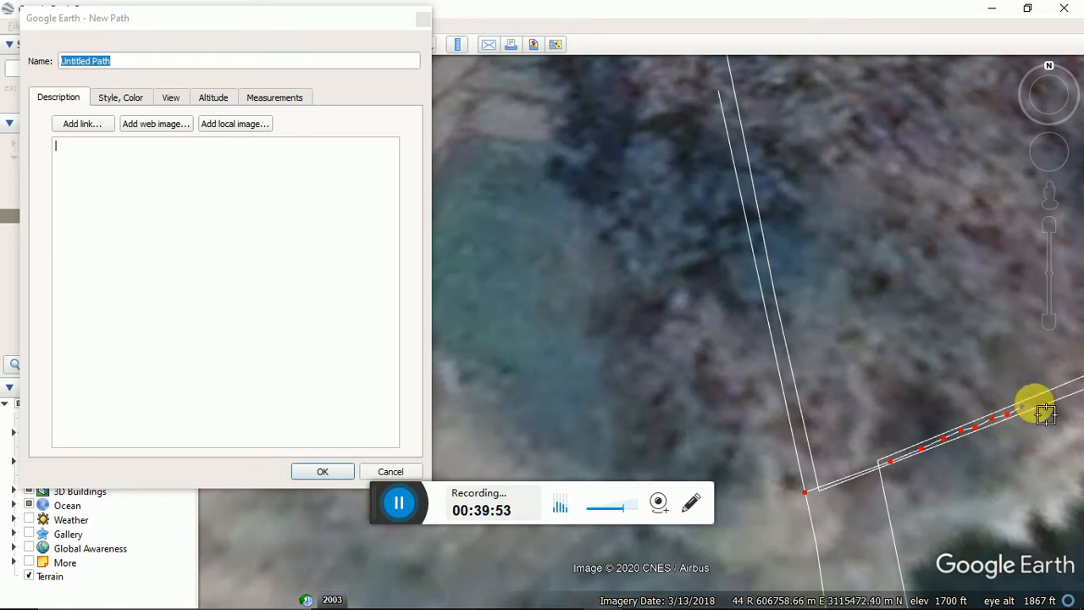
left_click(1037, 403)
left_click(1051, 399)
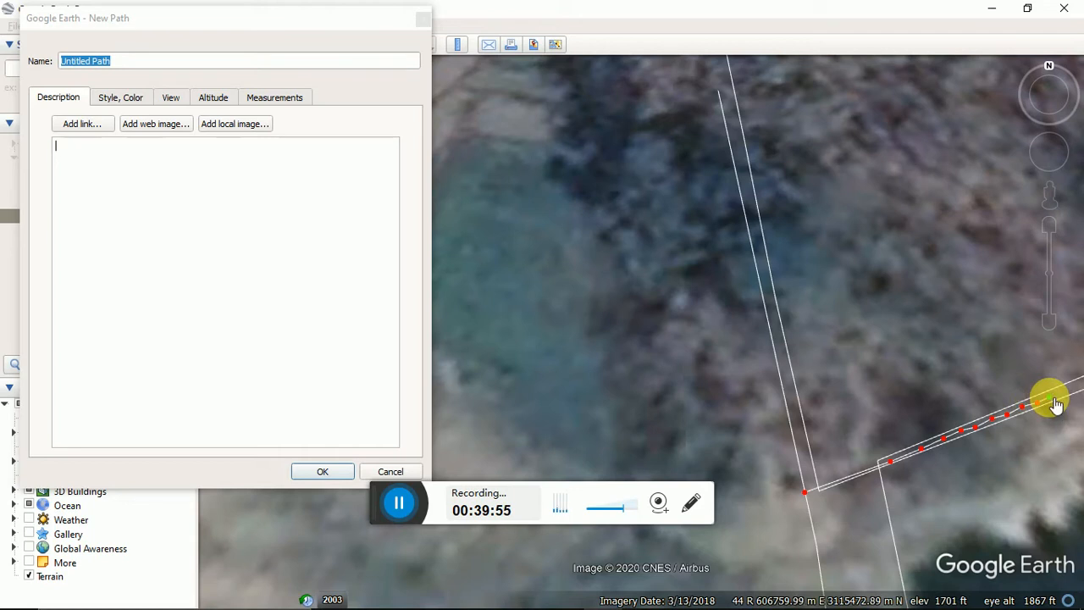
Save the partly drawn north bank path under the default name Untitled Path.
scroll(1071, 371, "down", 2)
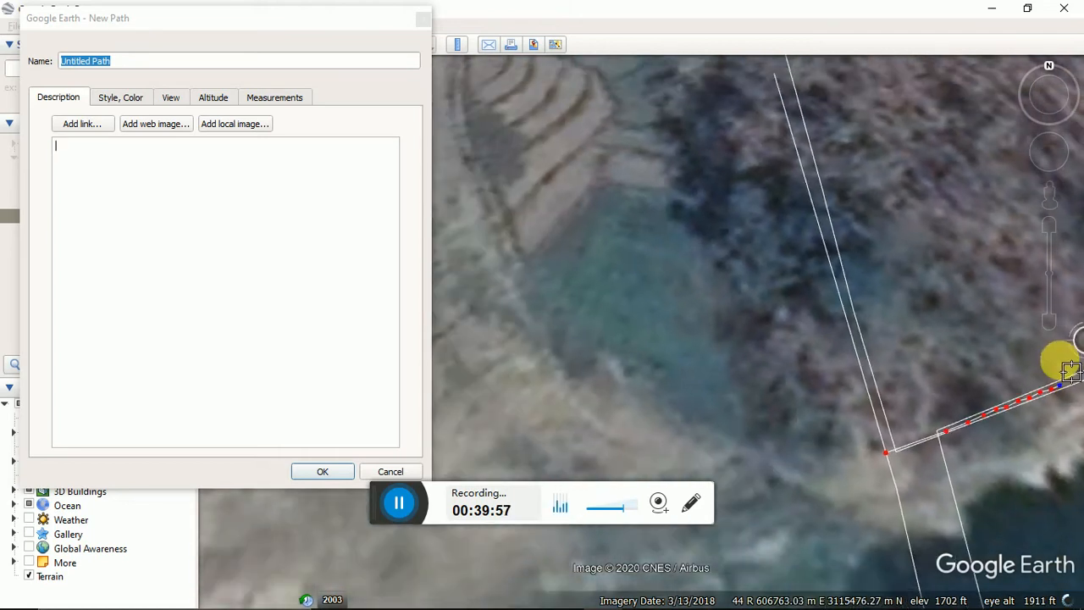
scroll(1072, 371, "down", 5)
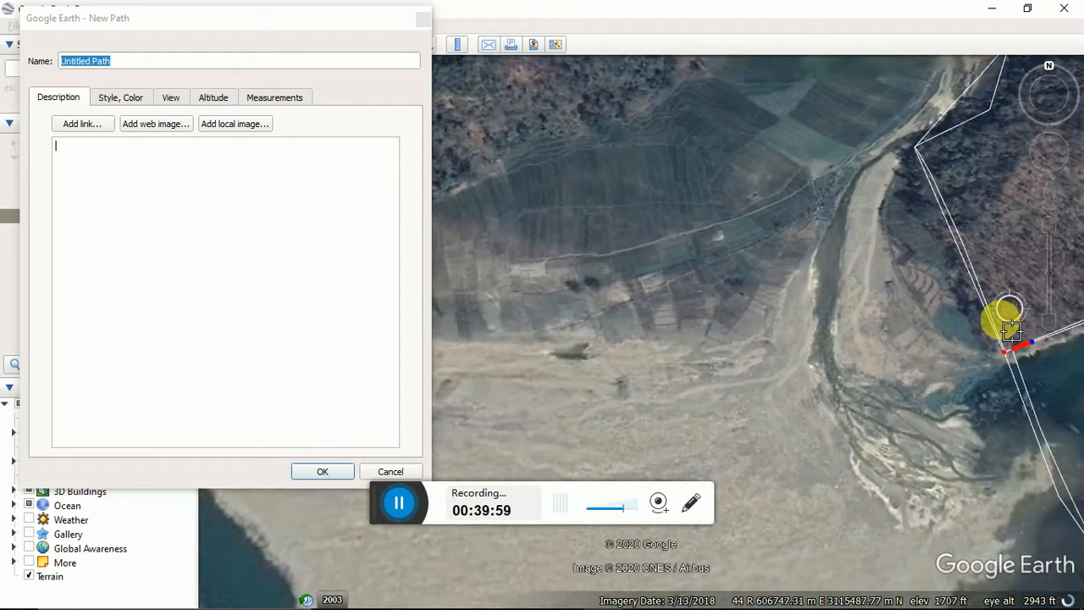
scroll(1011, 330, "down", 3)
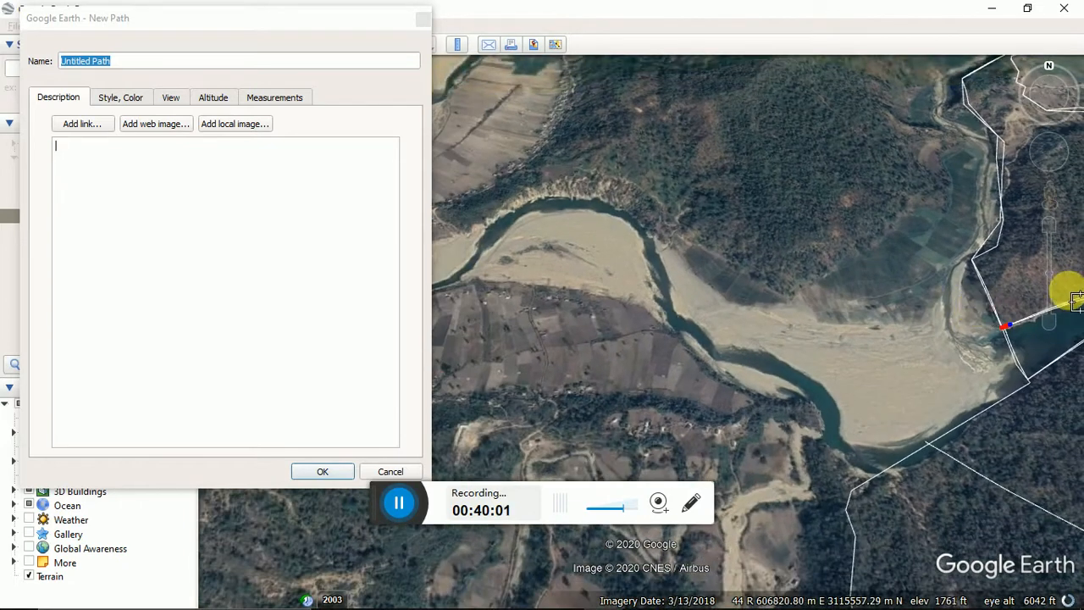
scroll(1074, 301, "up", 4)
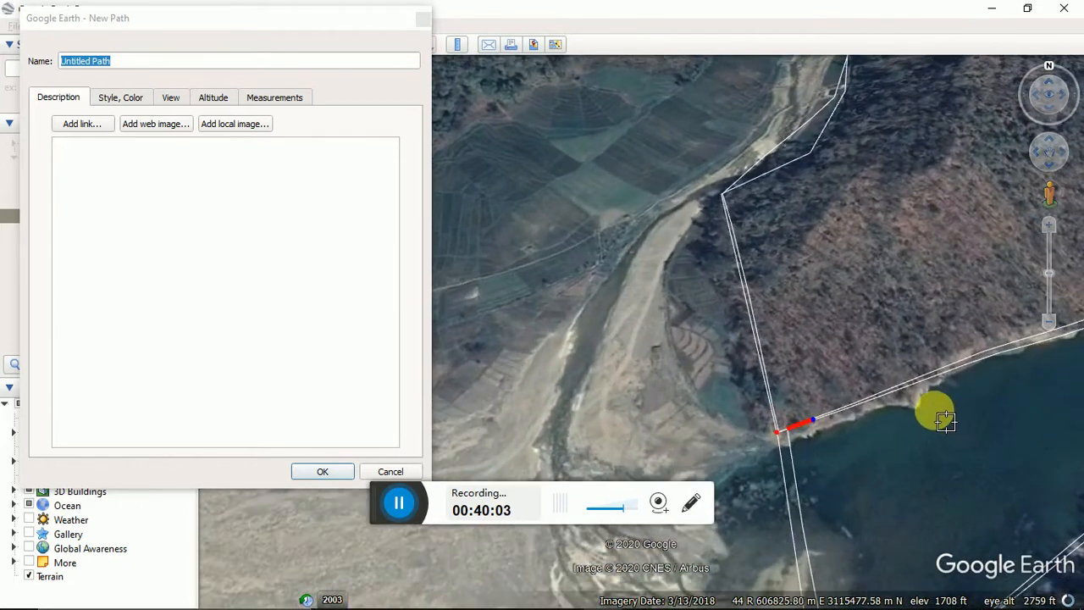
scroll(886, 395, "down", 3)
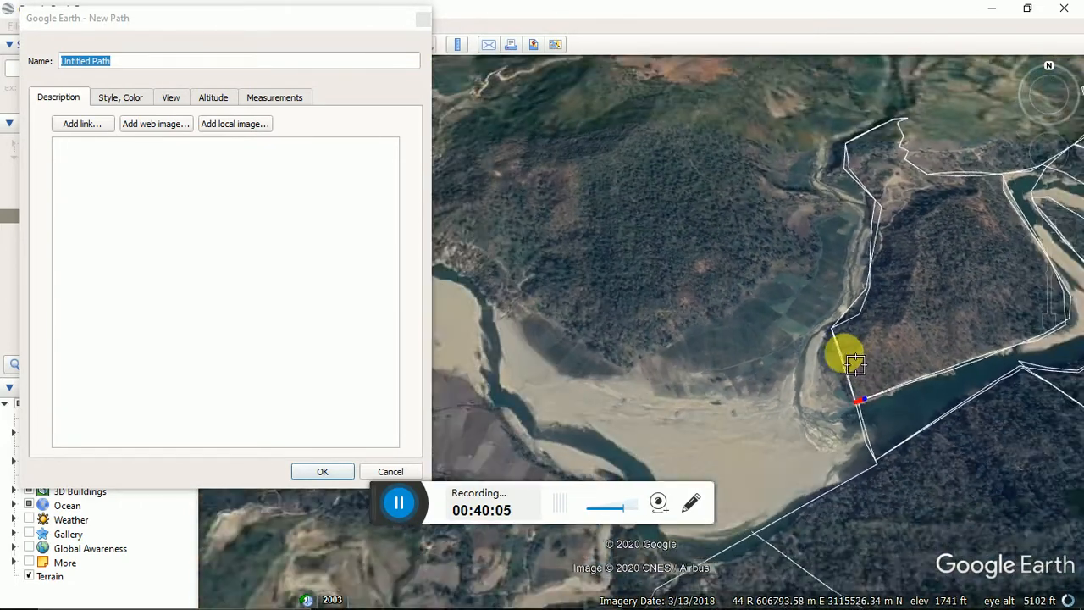
scroll(856, 364, "down", 1)
left_click_drag(197, 14, 306, 26)
left_click_drag(284, 17, 222, 12)
left_click(350, 471)
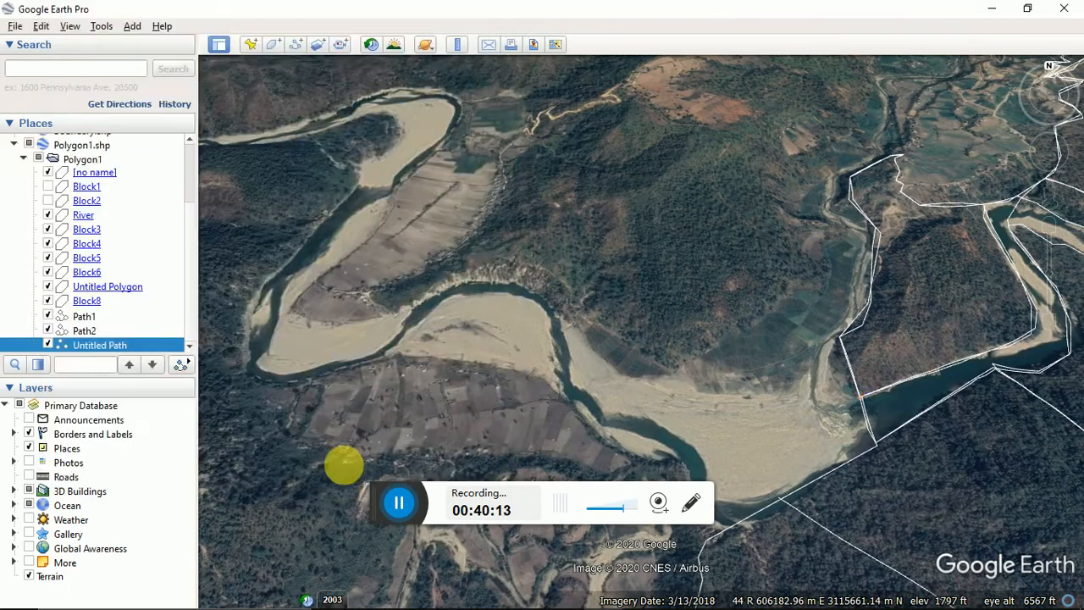
Reopen Untitled Path for editing and move its dialog clear of the path's eastern end on the north bank.
left_click_drag(694, 254, 477, 307)
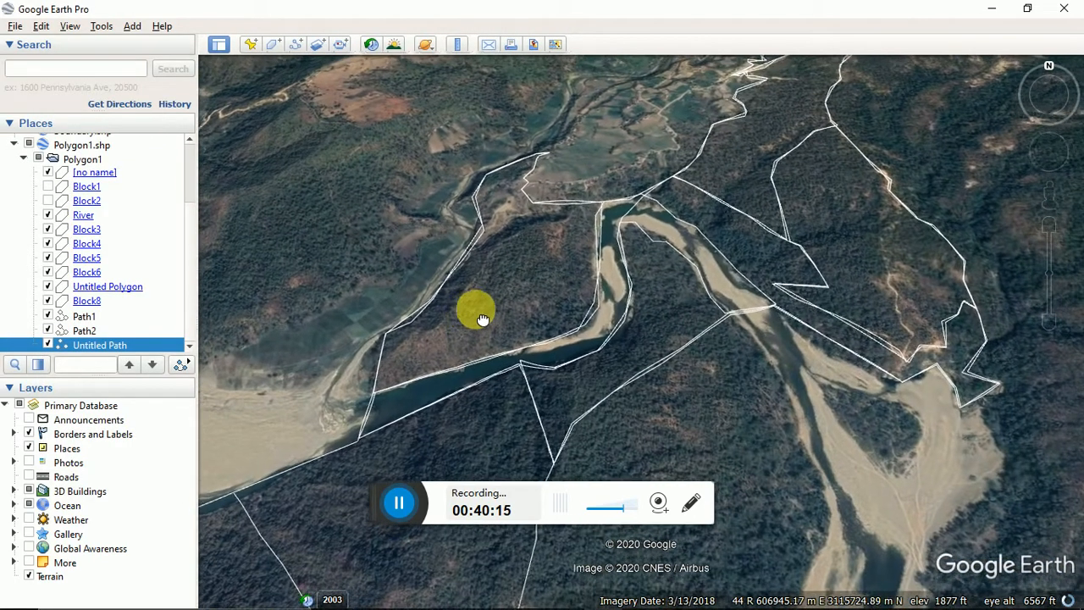
right_click(138, 350)
left_click(181, 549)
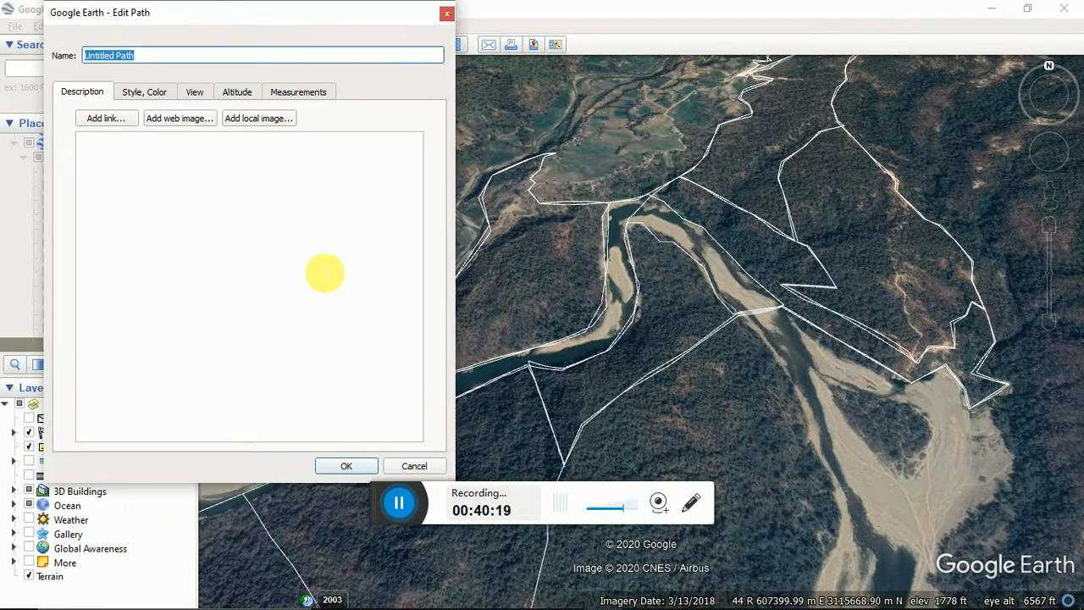
left_click(326, 272)
left_click_drag(237, 20, 978, 518)
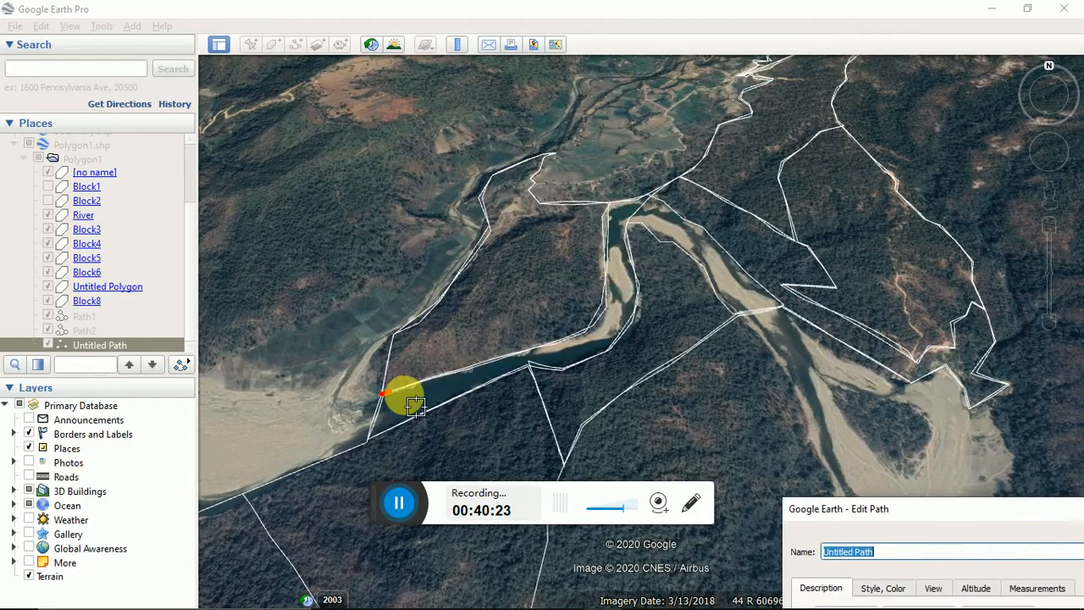
scroll(399, 392, "up", 5)
scroll(367, 356, "up", 4)
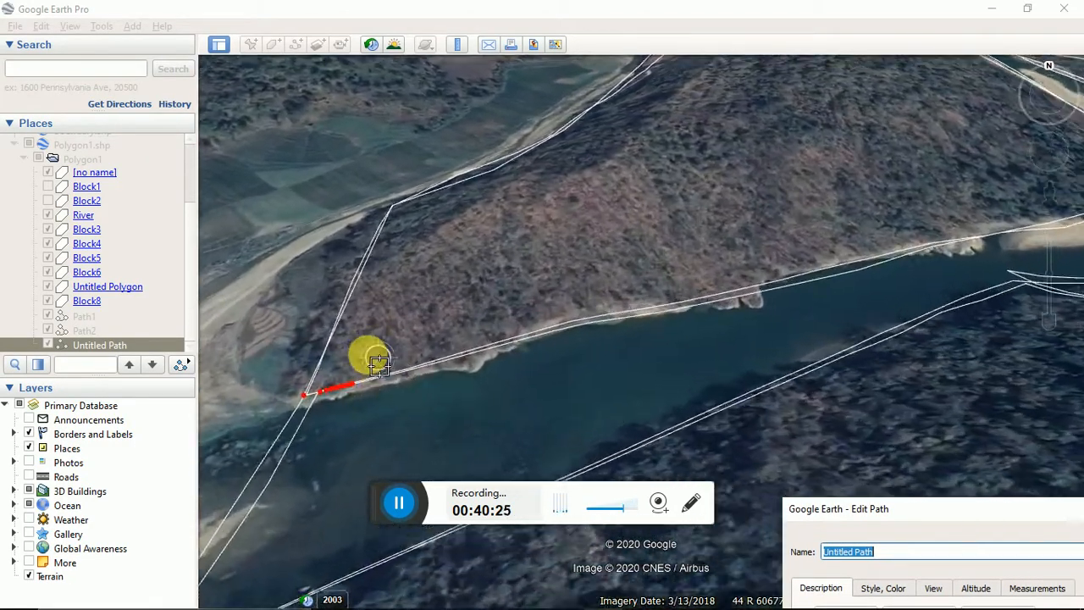
scroll(377, 364, "up", 5)
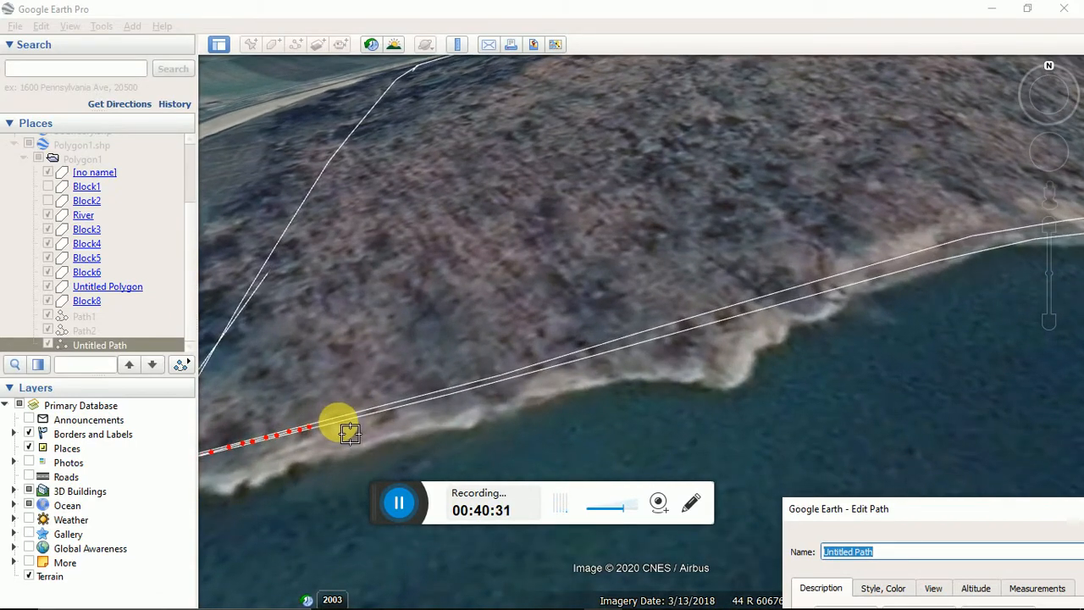
Extend the reopened path eastward from its last point with closely spaced points between the double boundary lines along the north bank.
left_click(338, 419)
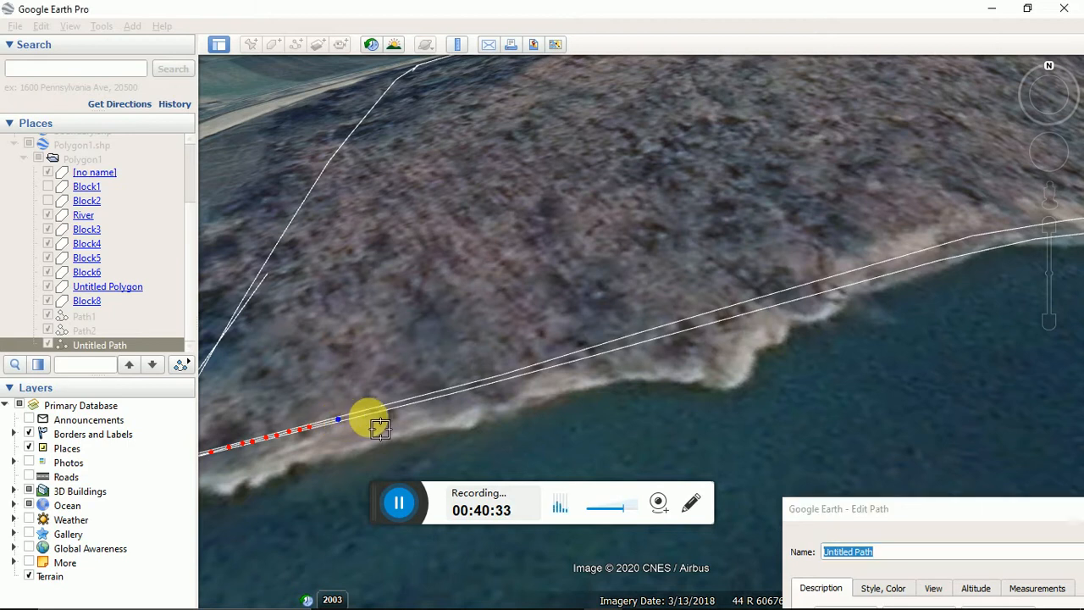
left_click(375, 412)
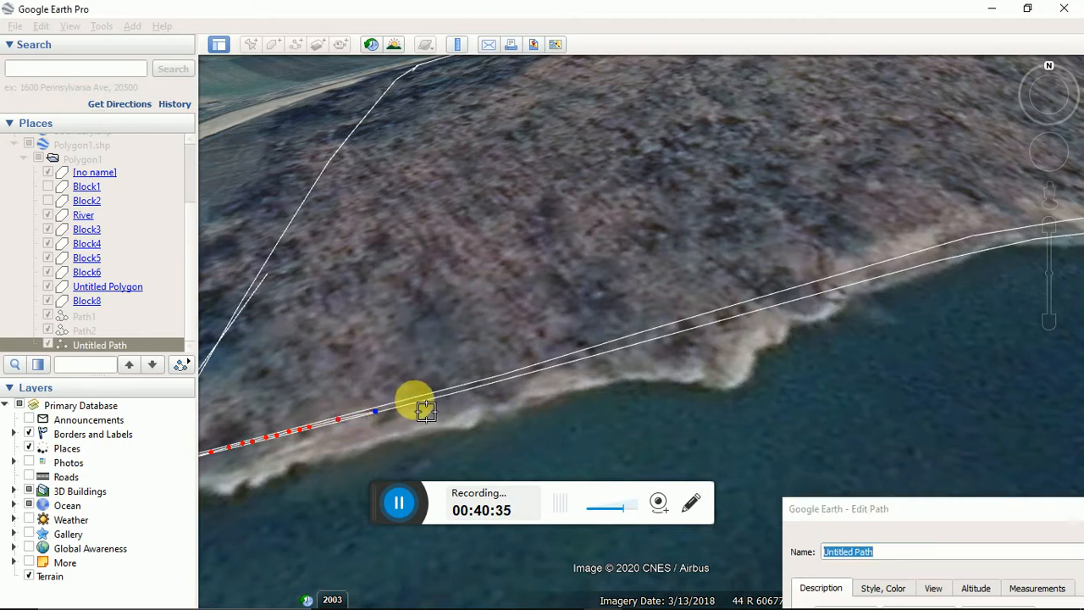
left_click(415, 399)
left_click(455, 390)
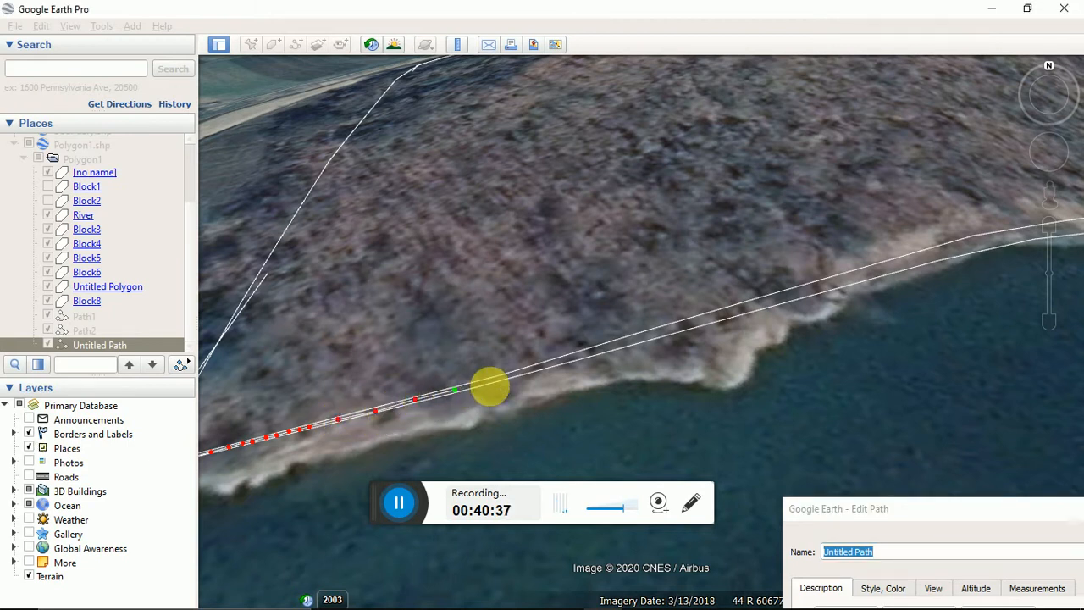
left_click(513, 373)
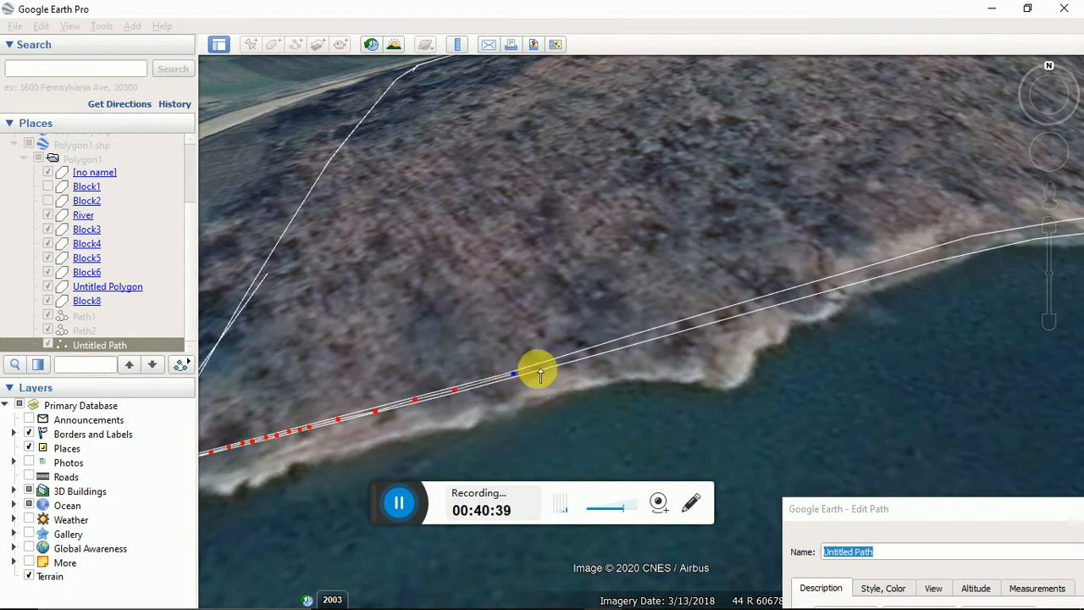
left_click(537, 369)
left_click(587, 370)
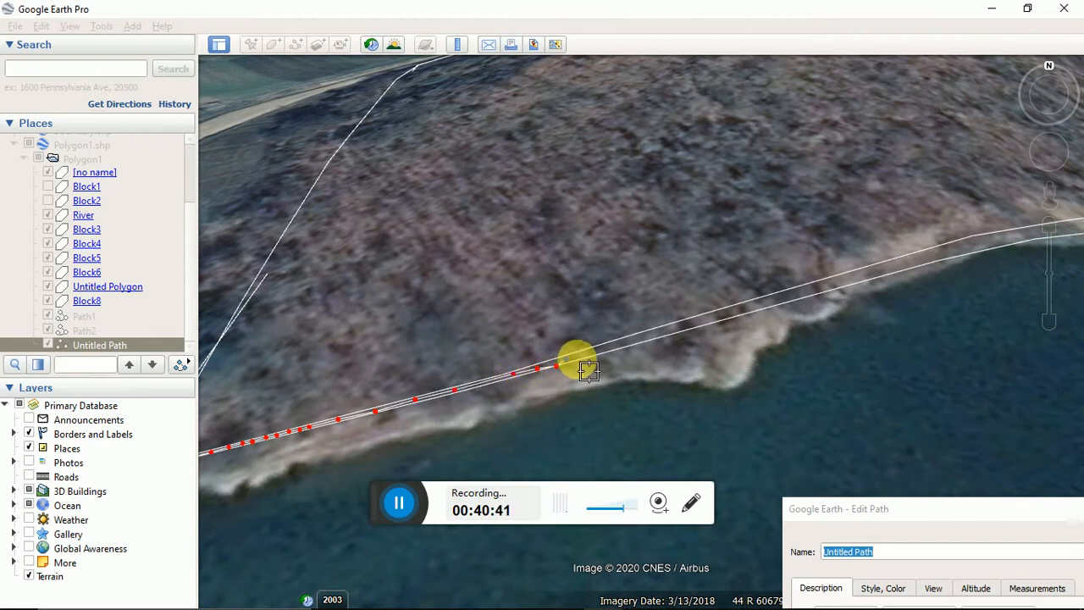
left_click(596, 355)
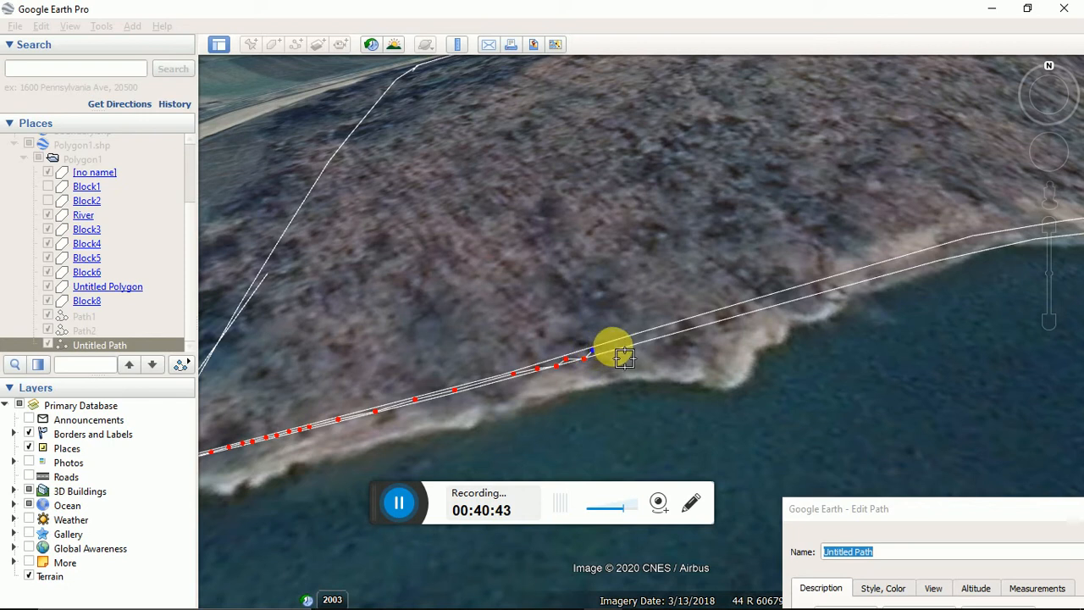
left_click(625, 345)
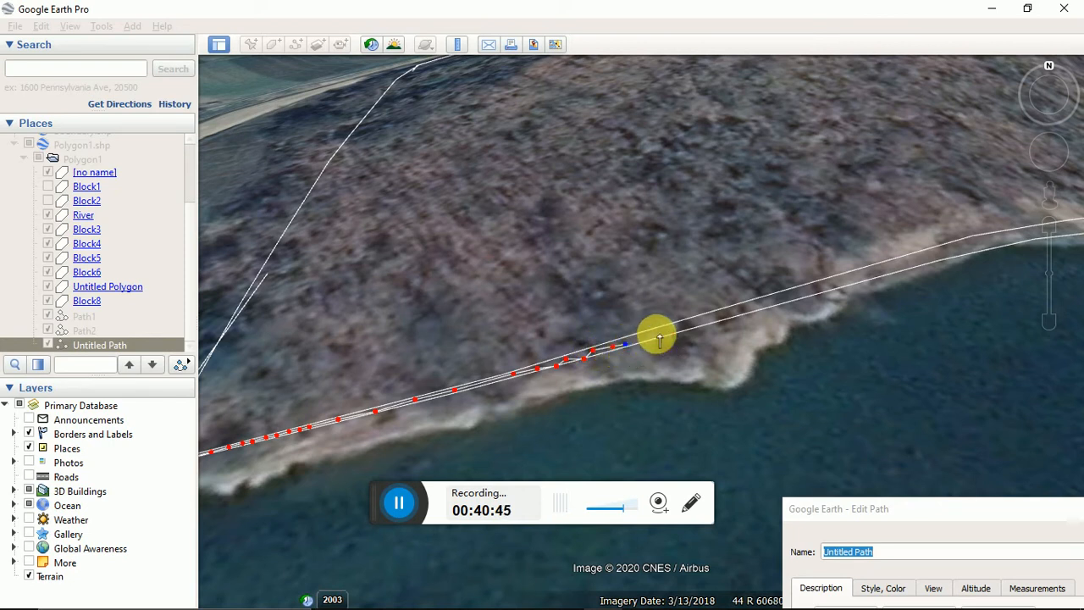
left_click(658, 335)
left_click(688, 324)
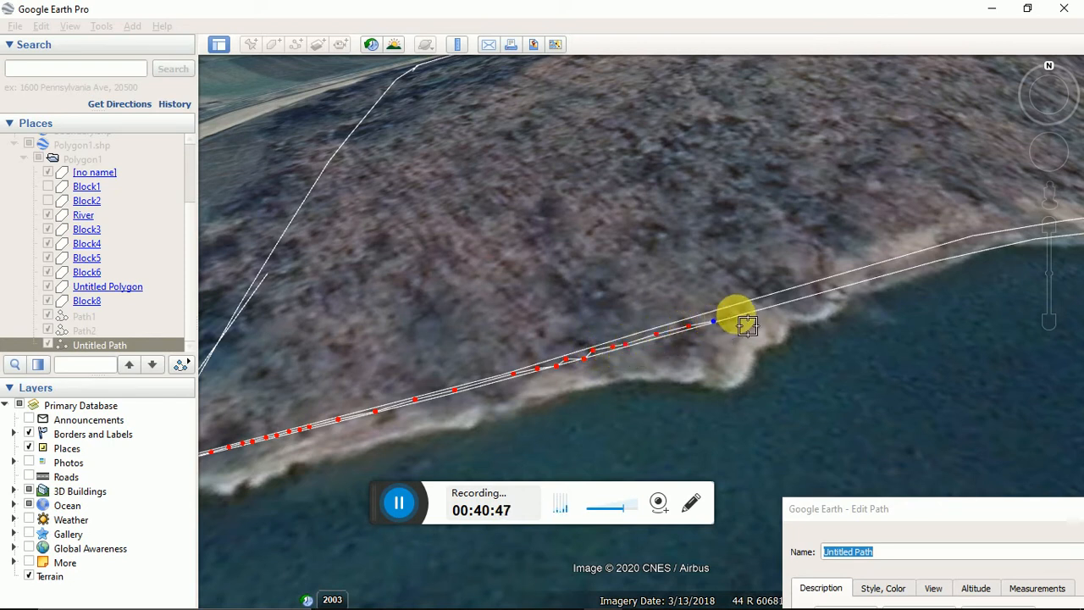
left_click(774, 301)
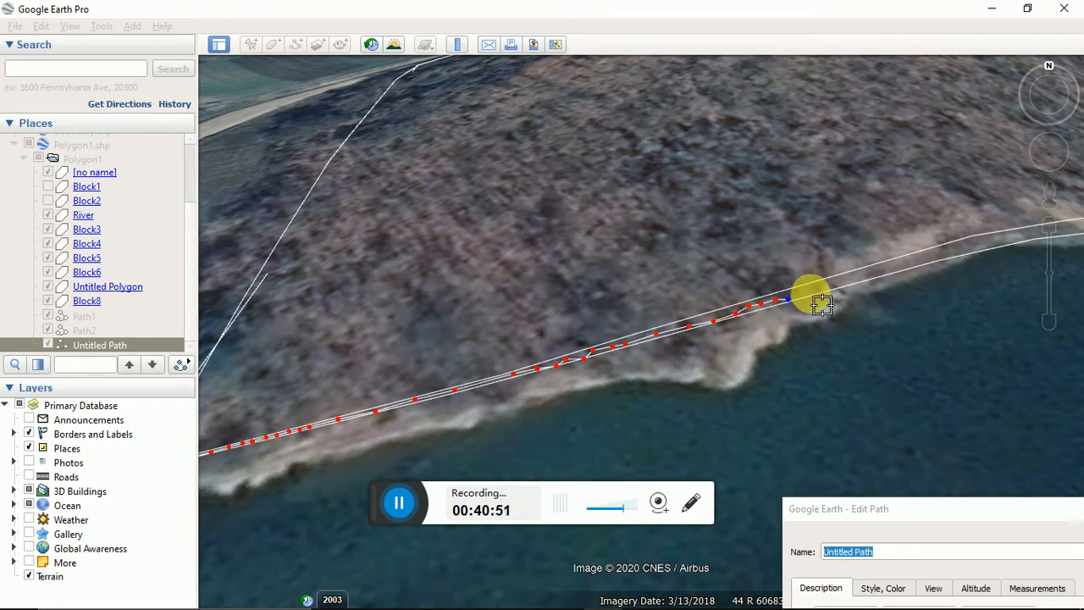
left_click(809, 292)
left_click(832, 285)
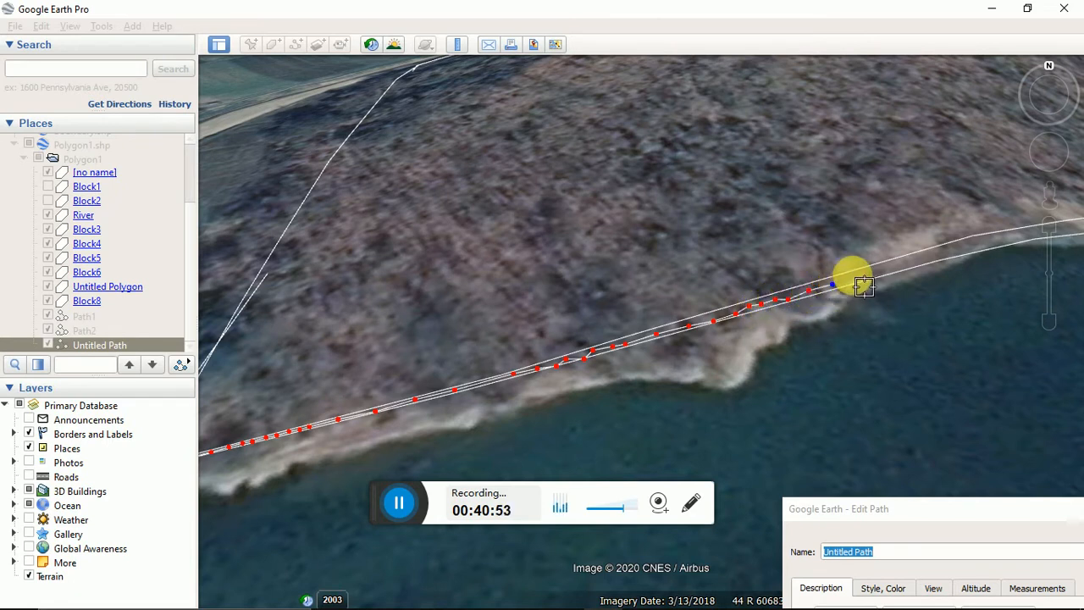
left_click(864, 283)
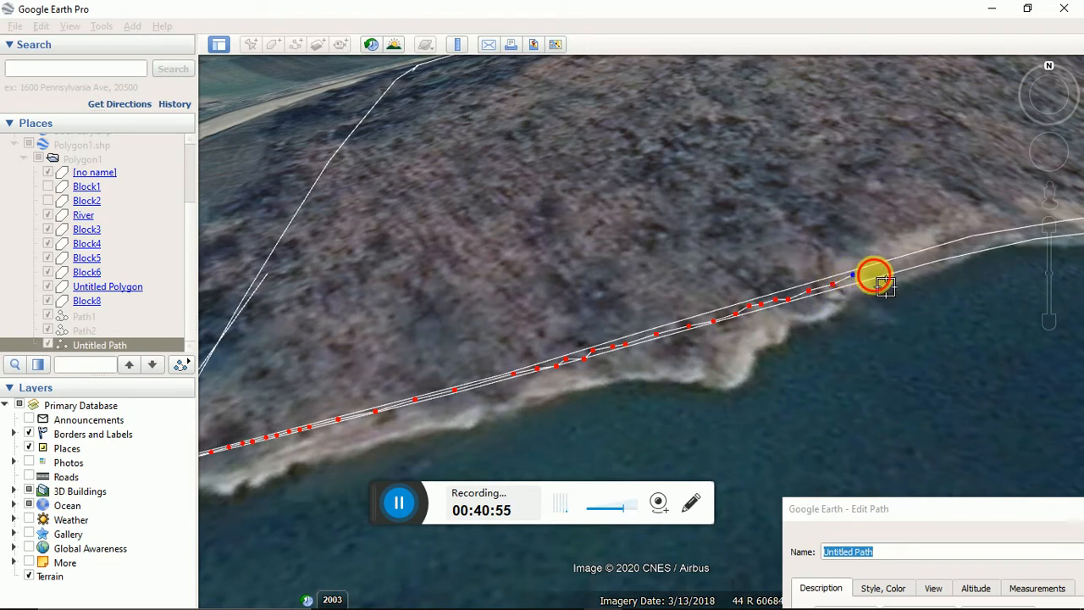
left_click(883, 284)
left_click(914, 262)
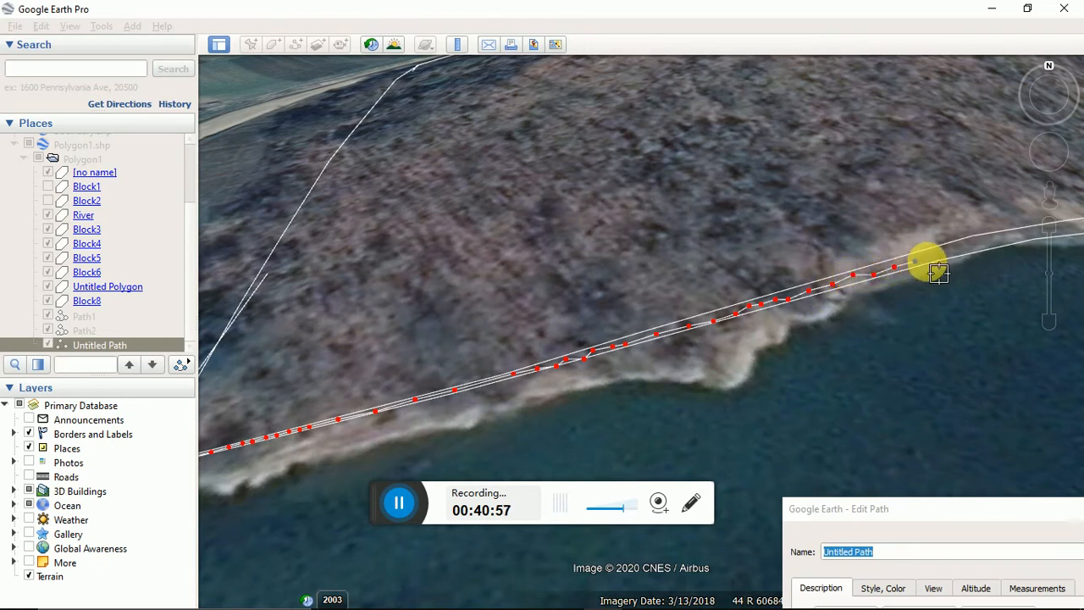
left_click(945, 254)
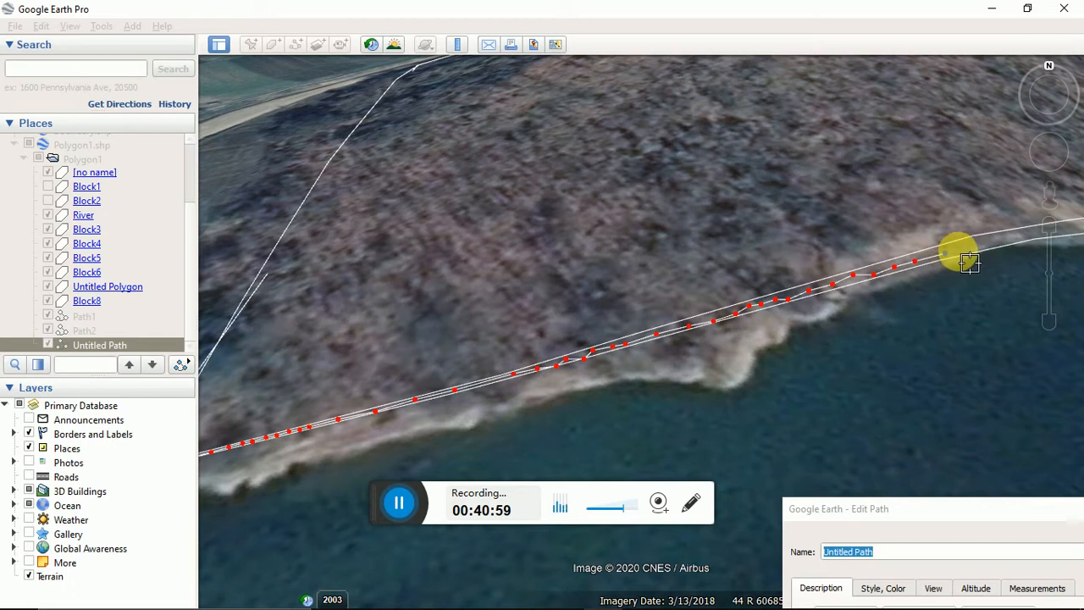
left_click(959, 249)
left_click(982, 247)
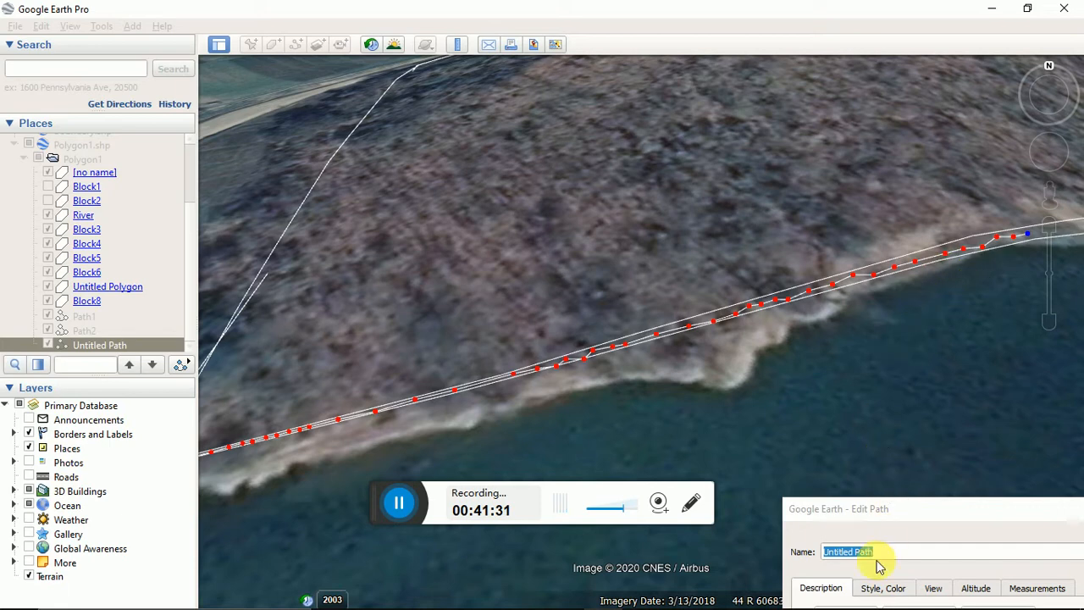
Continue the path with wider-spaced points along the north bank, past the small rocky outcrop towards the larger outcrop farther east.
scroll(932, 287, "down", 8)
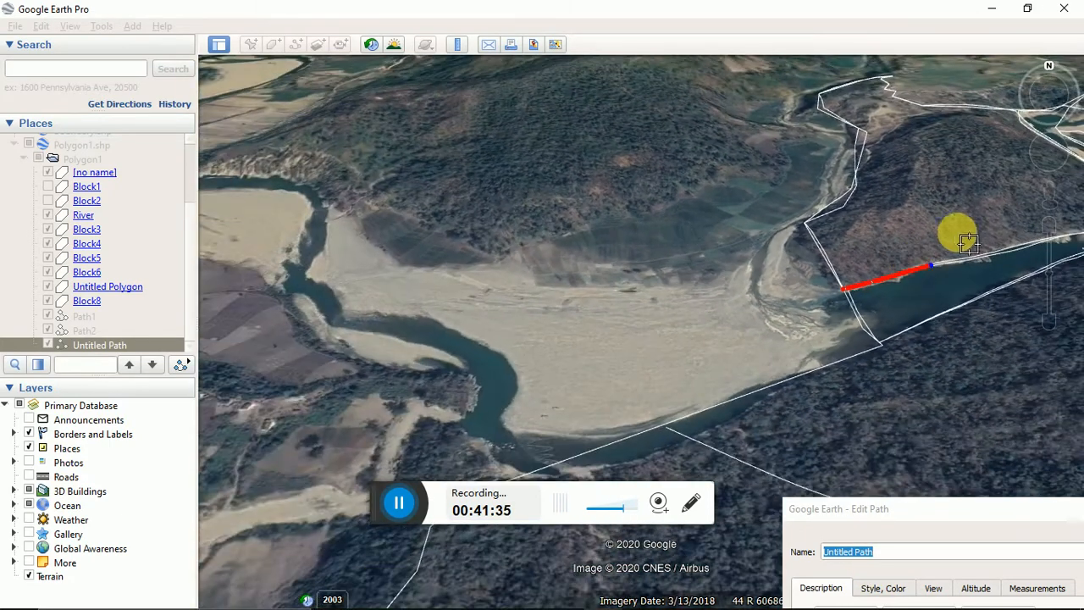
scroll(1071, 224, "down", 4)
scroll(1074, 226, "up", 8)
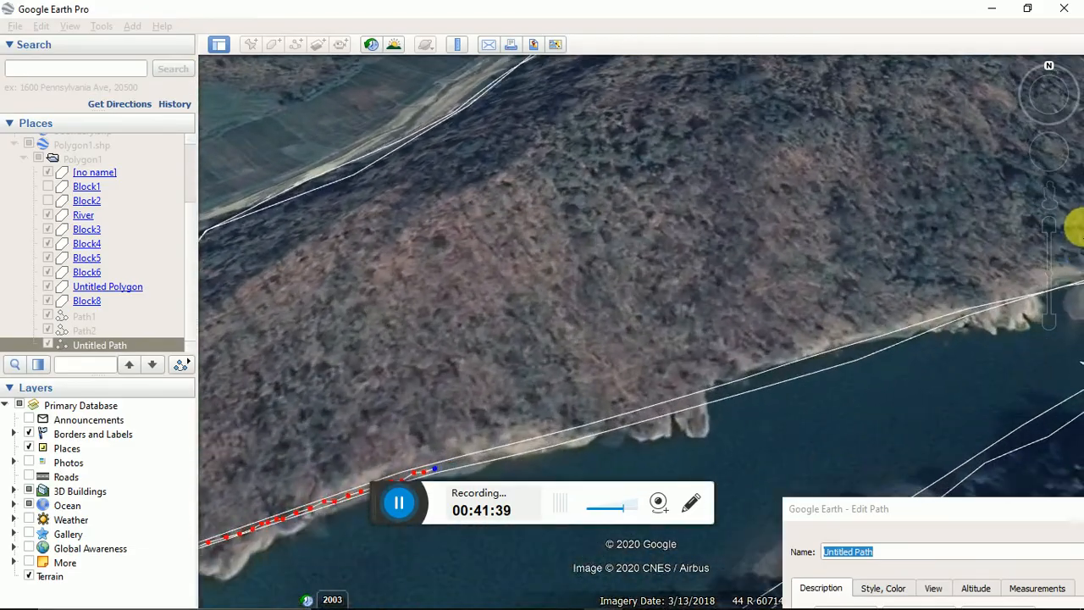
scroll(1073, 225, "up", 5)
scroll(864, 309, "down", 5)
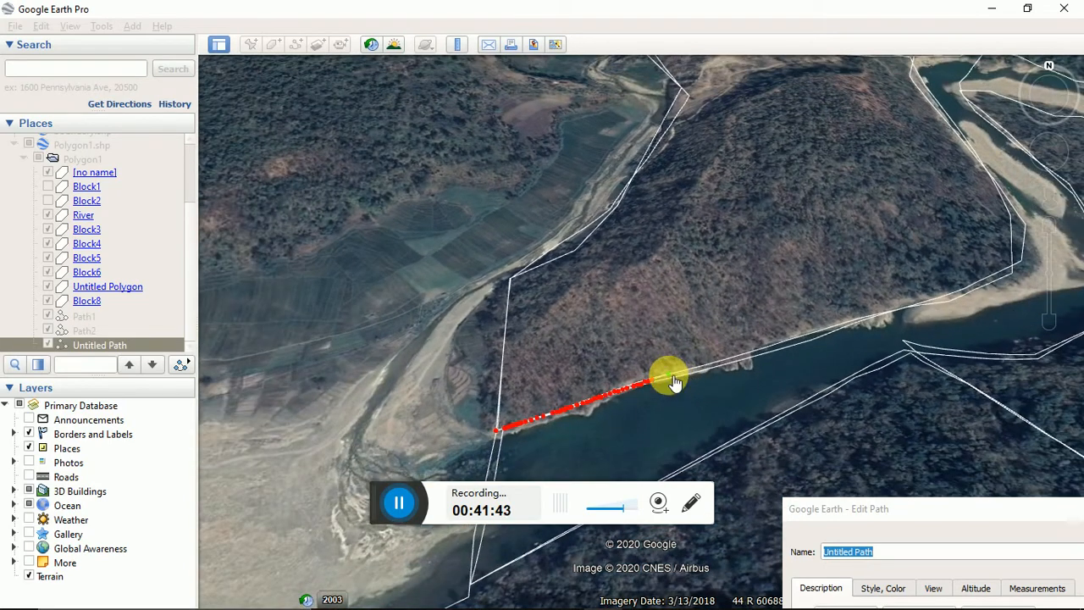
left_click_drag(674, 381, 724, 378)
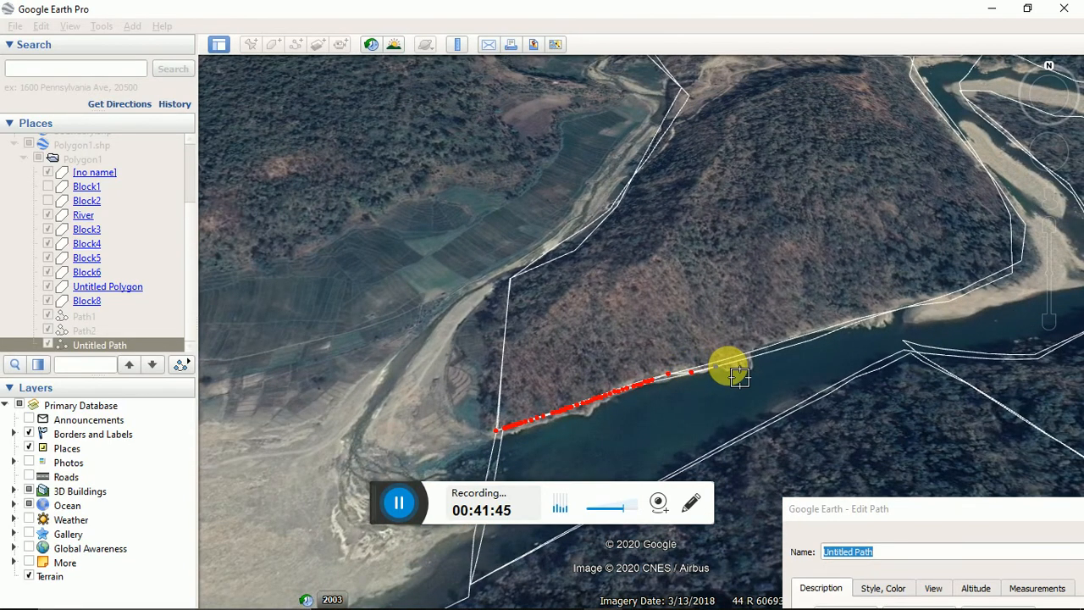
scroll(731, 362, "up", 3)
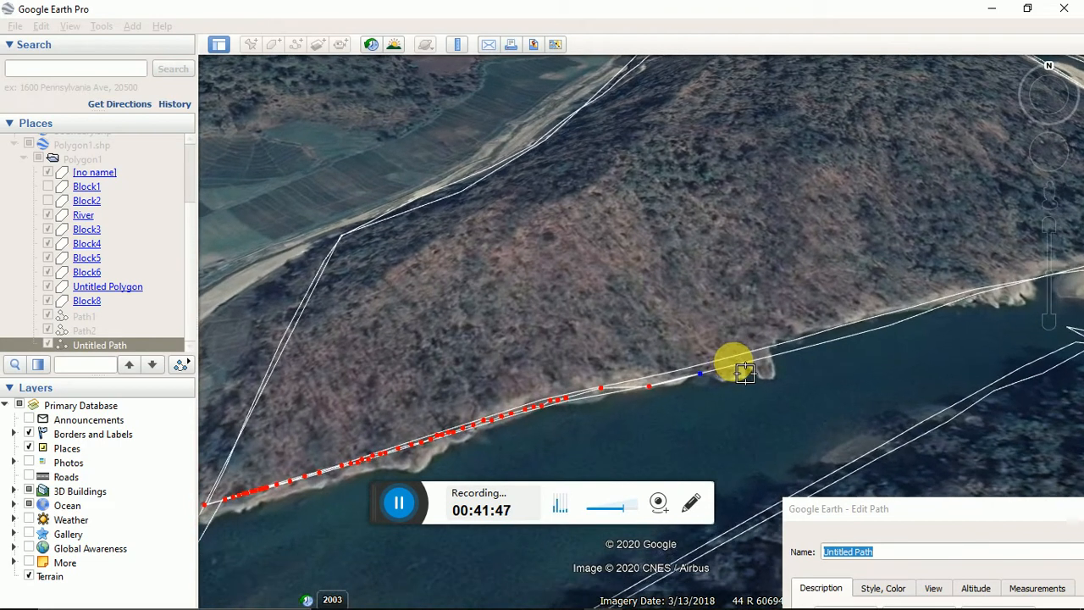
left_click(733, 362)
left_click(772, 350)
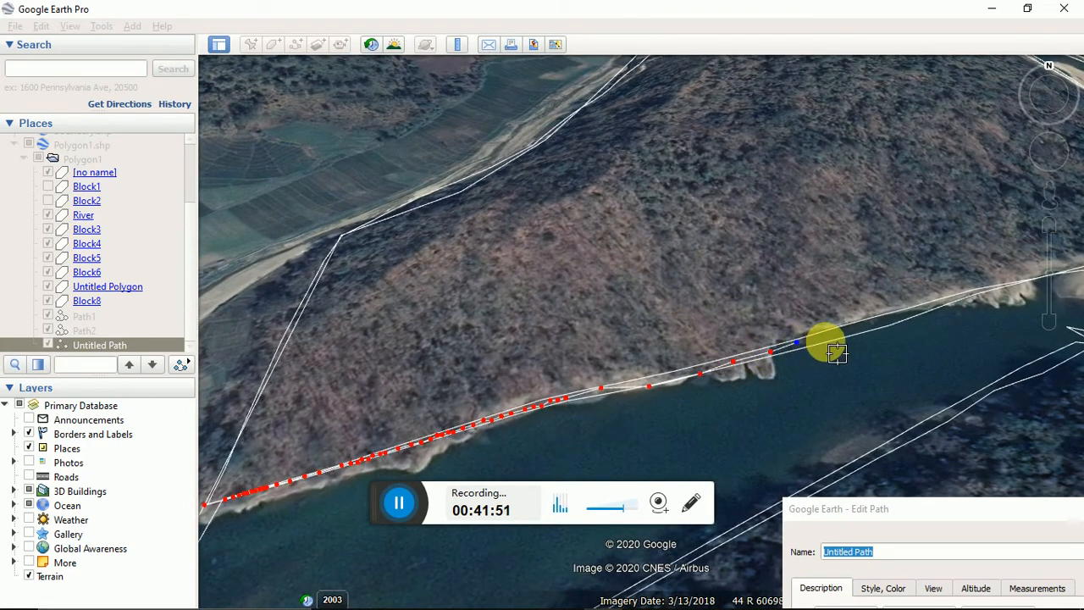
left_click(859, 343)
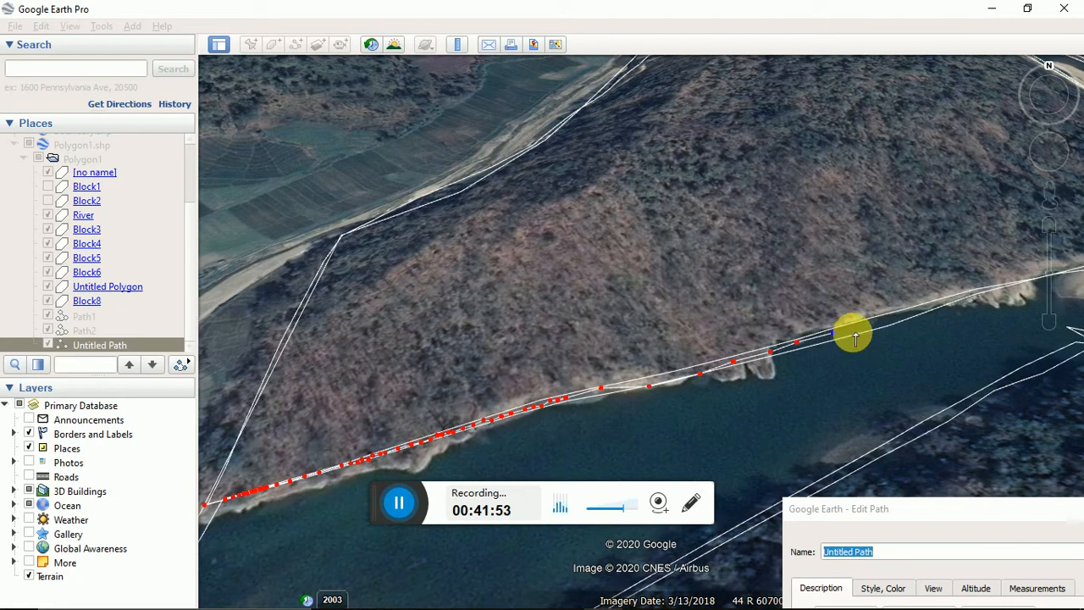
left_click(854, 331)
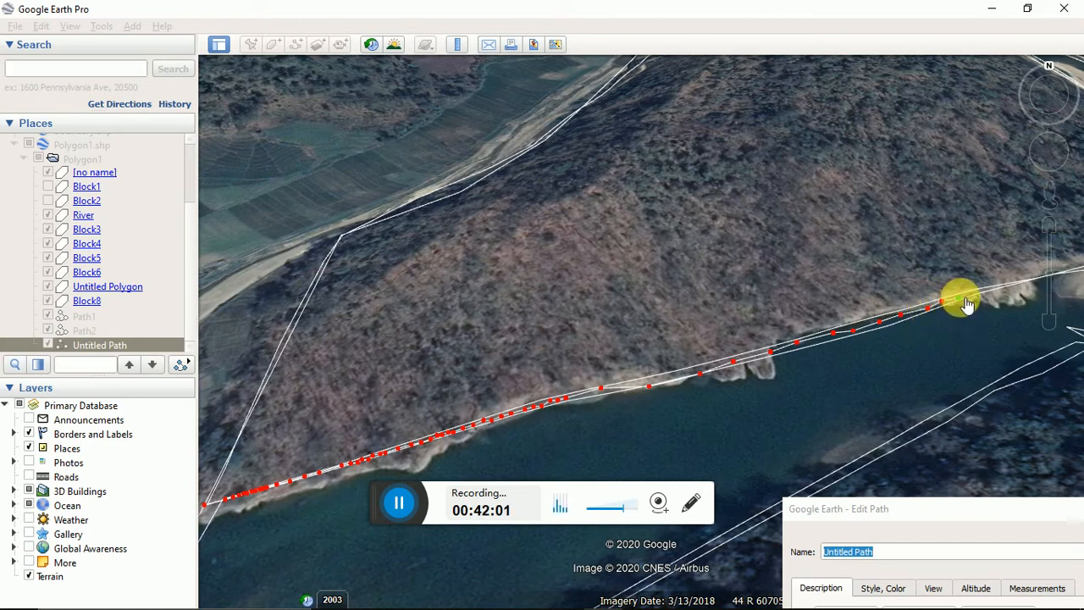
Add finely spaced path points above the larger rocky outcrop, up to where the two boundary lines converge.
scroll(982, 288, "up", 3)
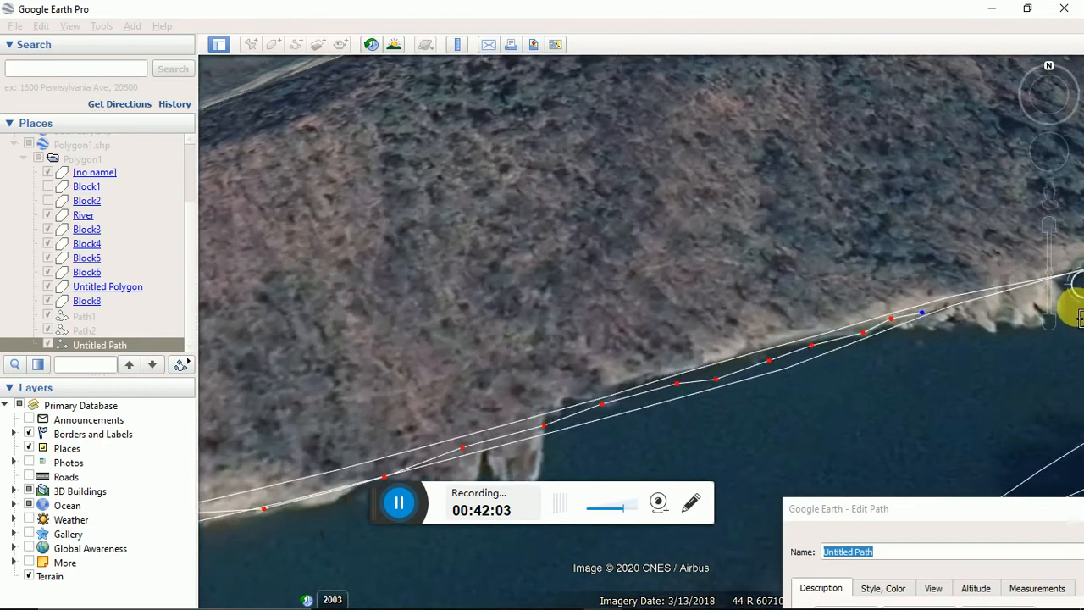
scroll(1074, 292, "up", 3)
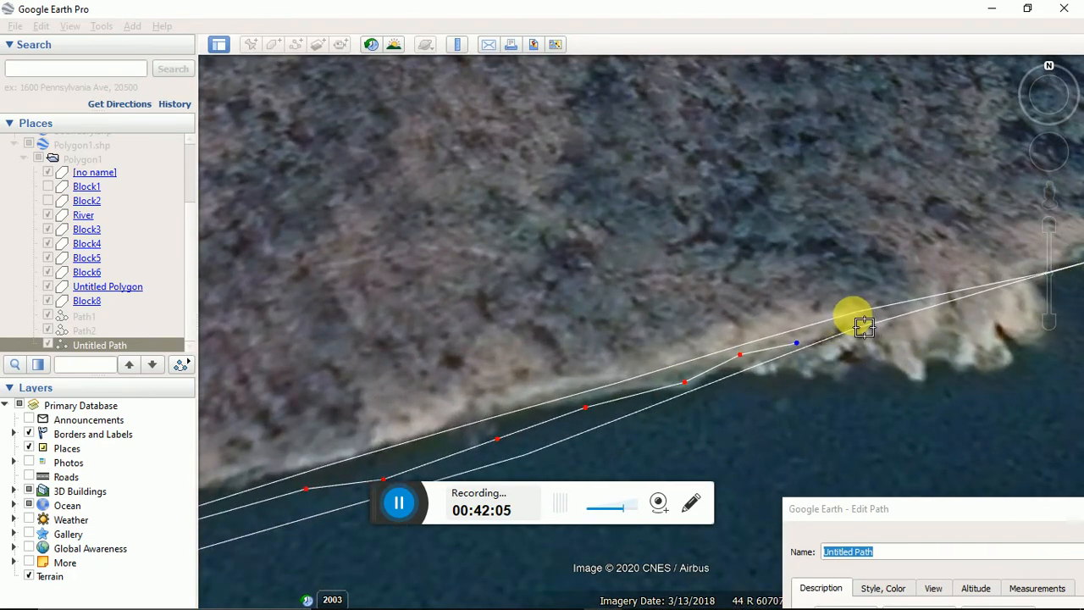
left_click(845, 323)
left_click(891, 310)
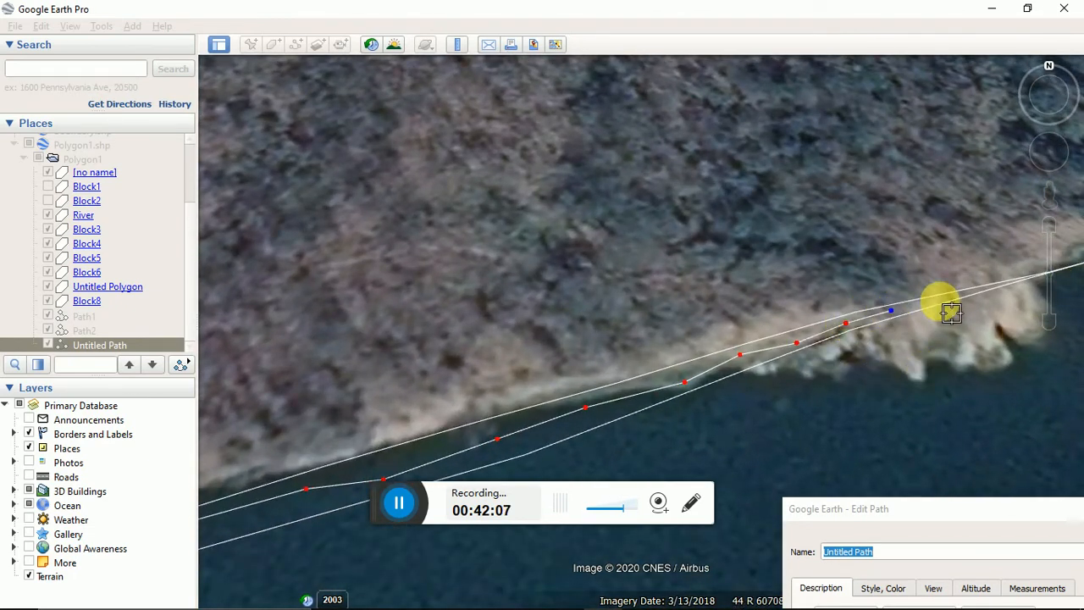
left_click(940, 302)
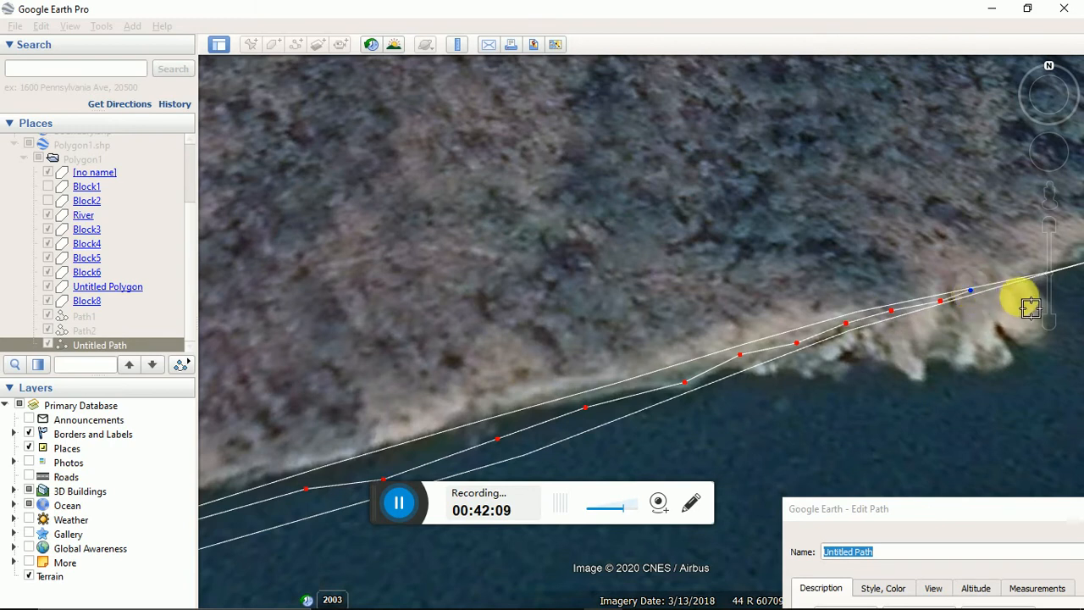
scroll(1019, 297, "up", 2)
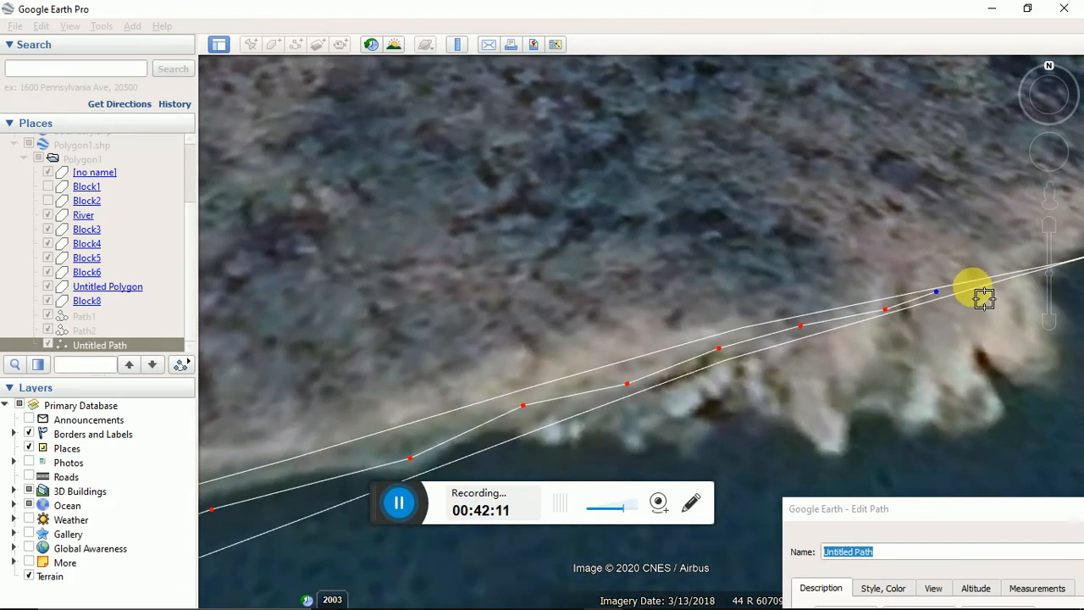
scroll(1005, 292, "up", 2)
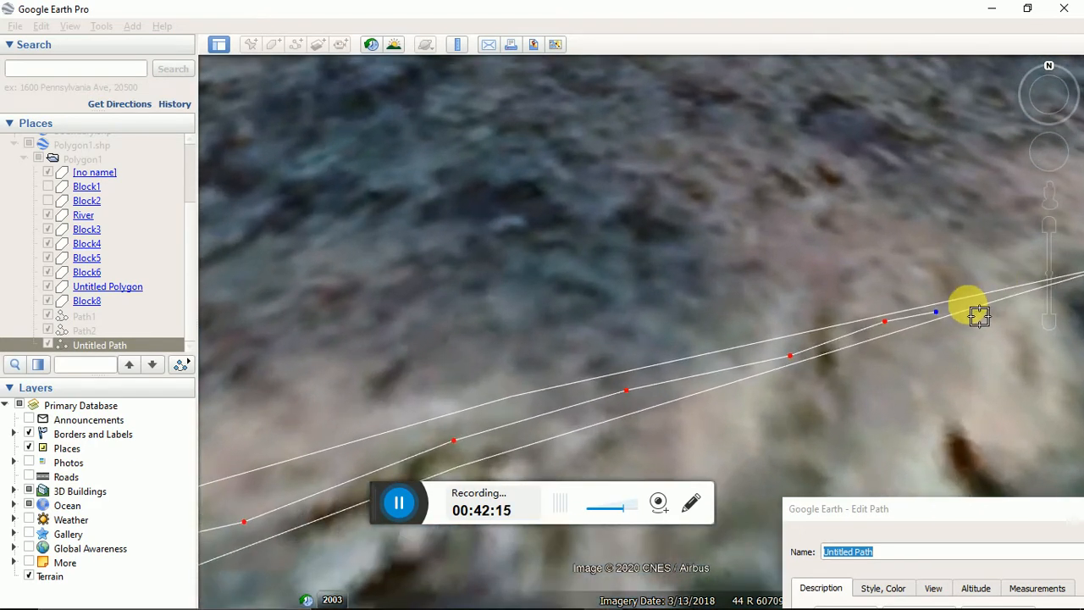
left_click(966, 300)
scroll(1003, 328, "down", 2)
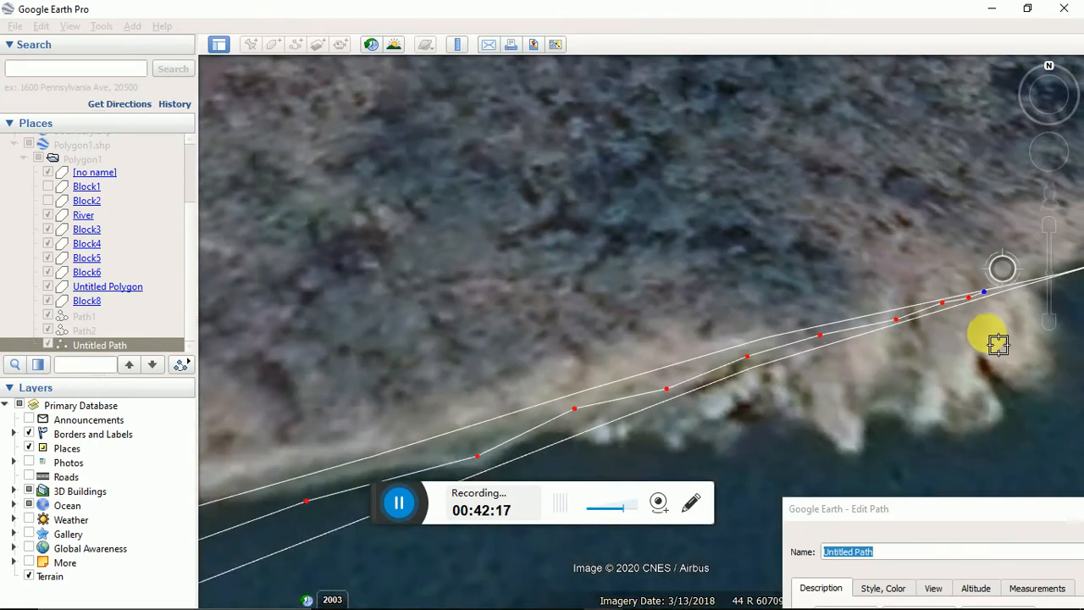
Name the north bank path path3 and save it.
left_click_drag(962, 506, 611, 169)
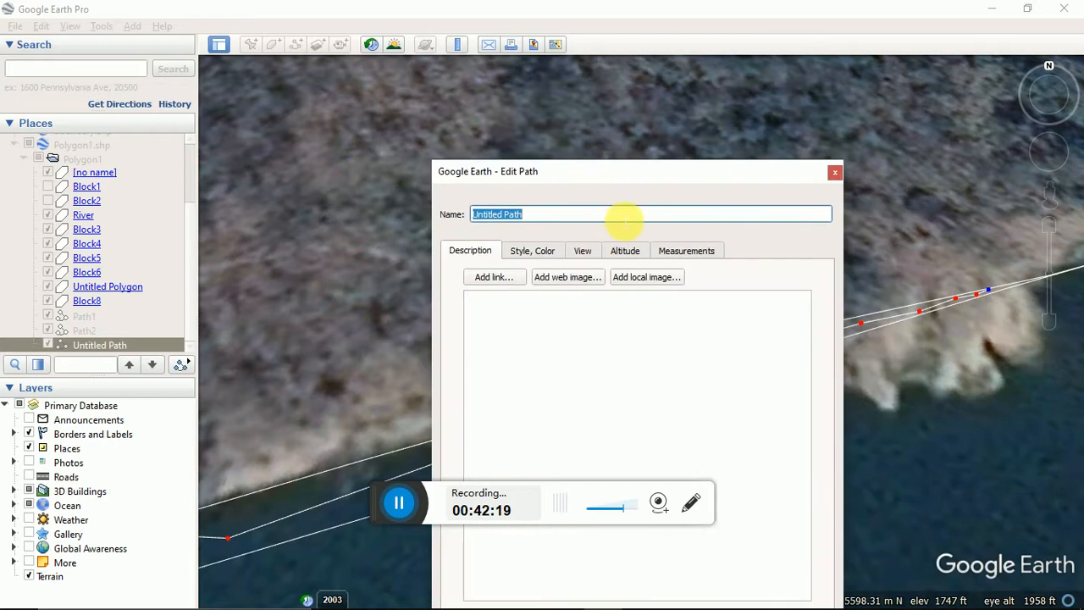
type("path3")
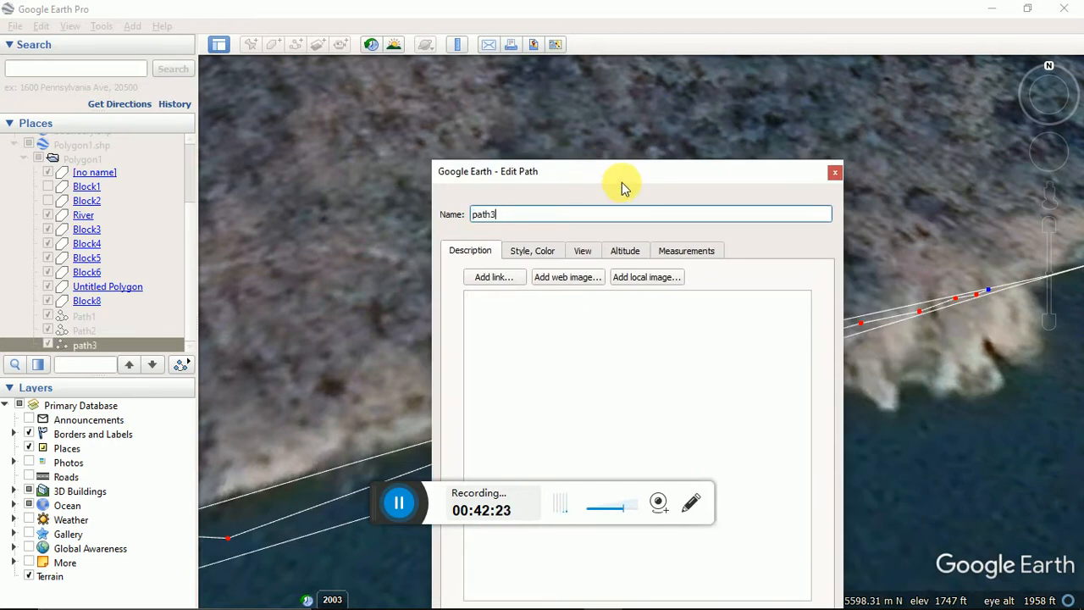
key("Tab")
left_click_drag(643, 176, 796, 23)
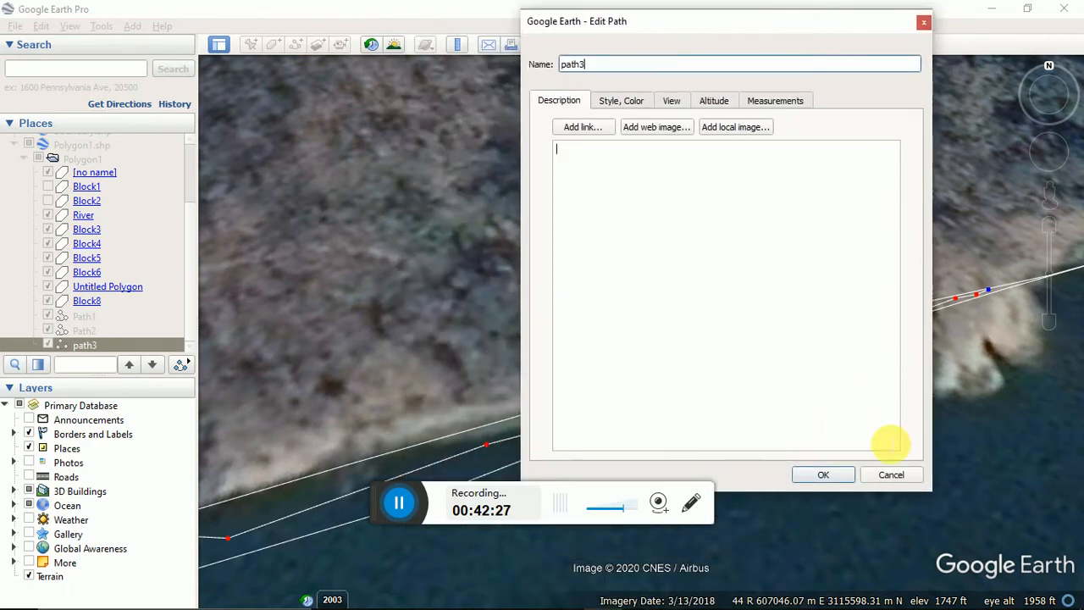
left_click(832, 475)
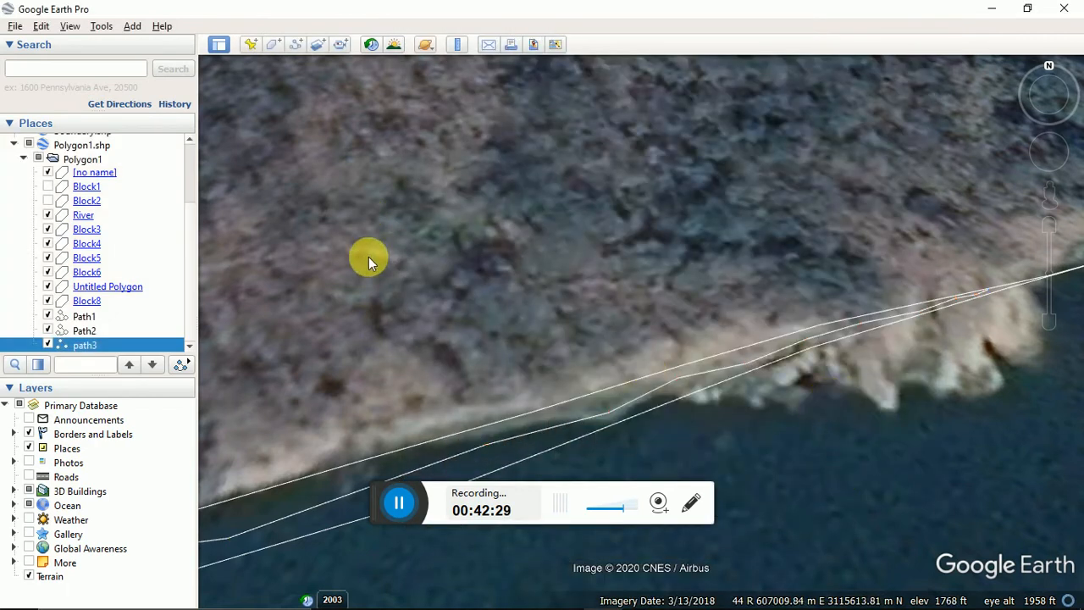
Reopen path3 for editing and move its dialog clear of the river bank.
scroll(797, 294, "down", 5)
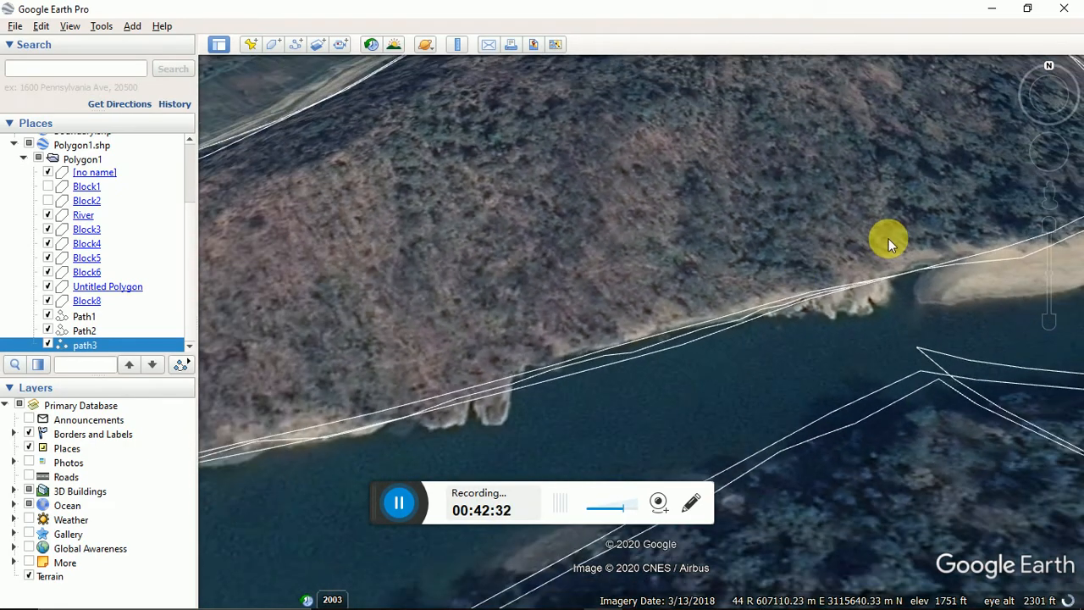
left_click_drag(888, 238, 237, 317)
right_click(125, 347)
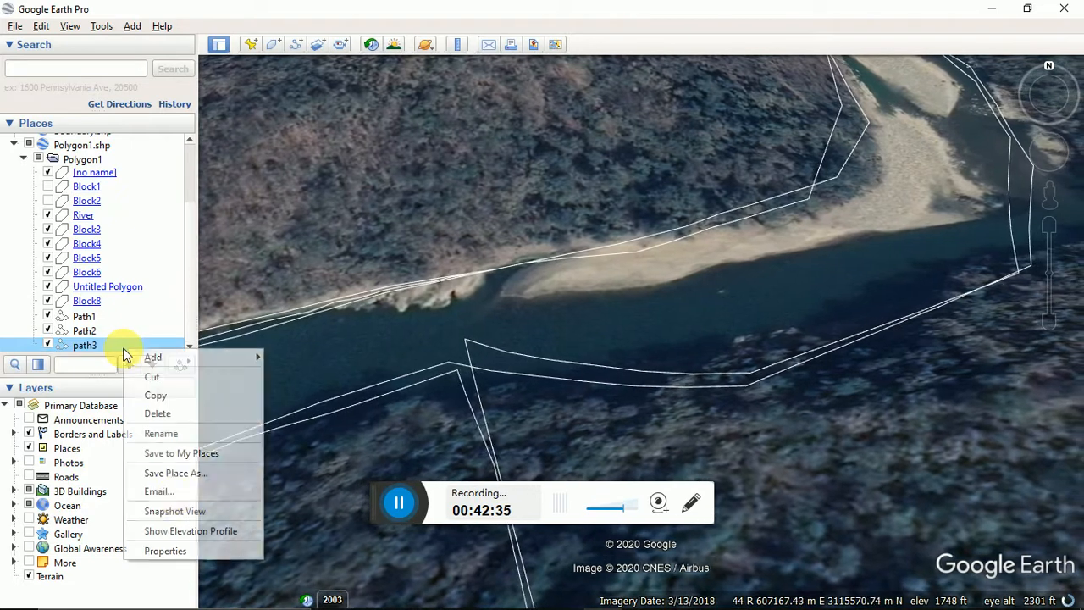
left_click(181, 547)
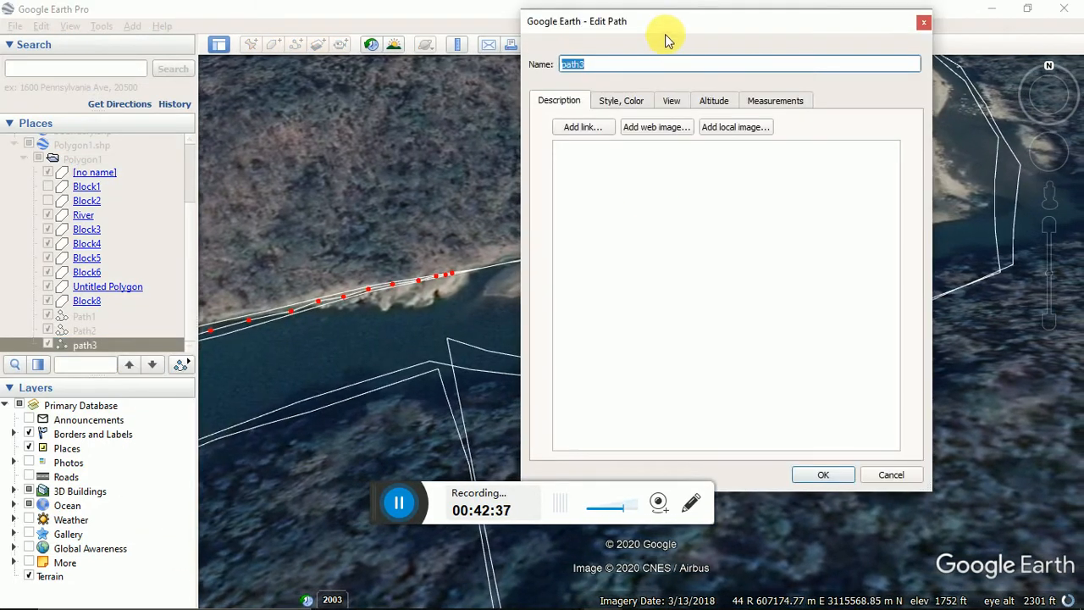
left_click_drag(666, 26, 921, 370)
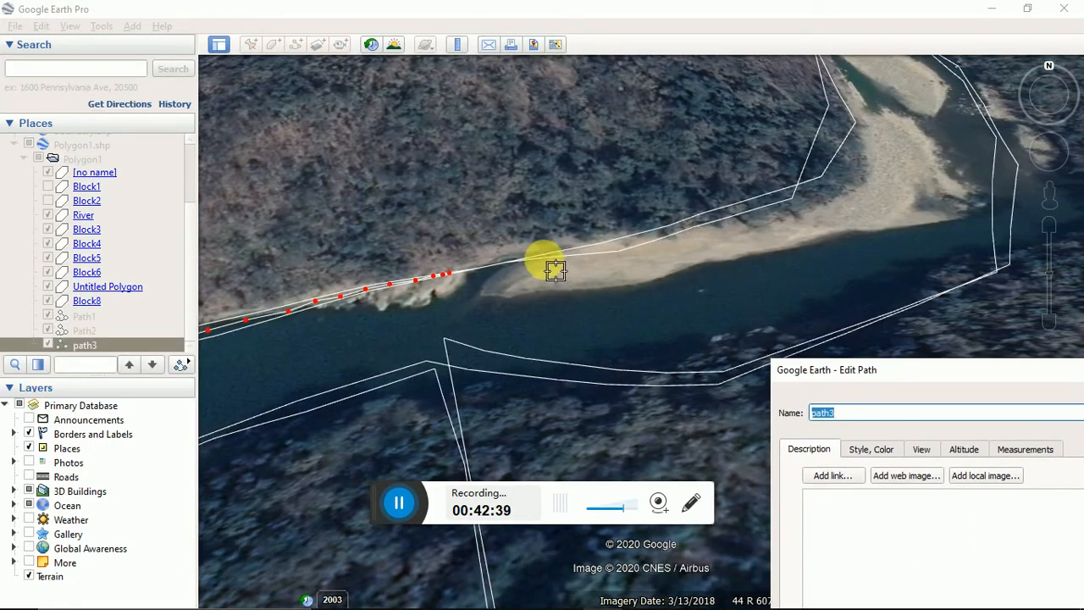
Extend path3 eastward from its last point between the boundary lines, along the forest edge above the sandbar to the boundary corner.
scroll(546, 260, "up", 1)
middle_click_drag(619, 248, 620, 269)
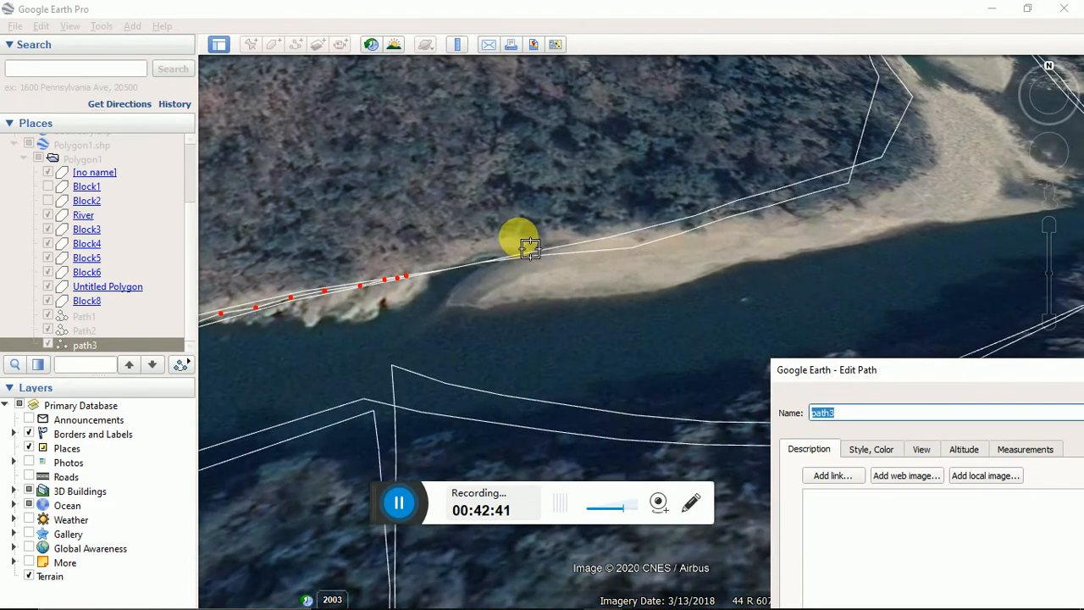
scroll(587, 239, "up", 1)
scroll(595, 234, "down", 3)
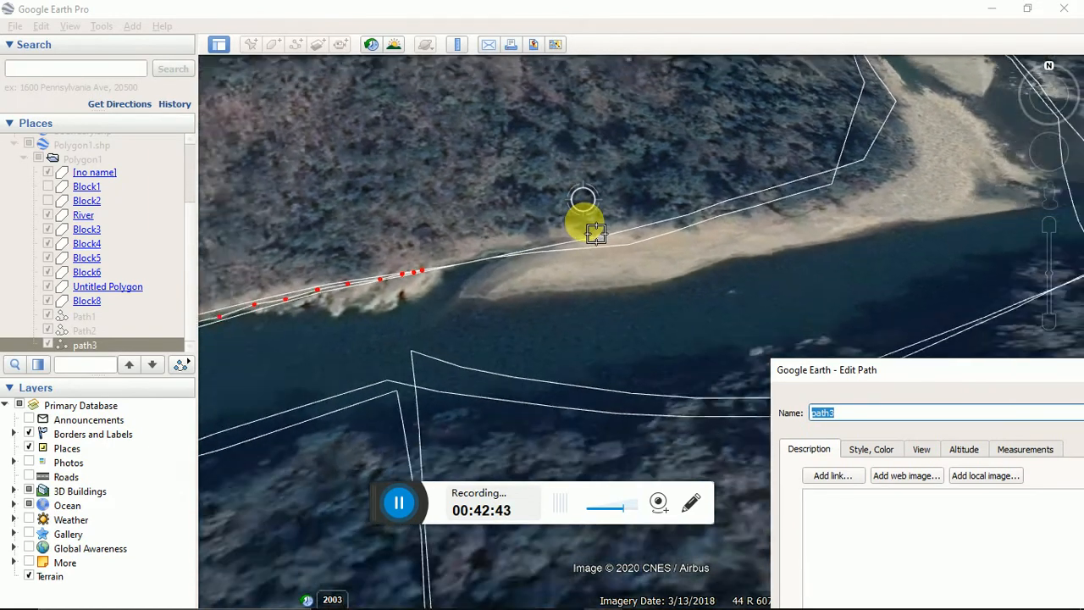
scroll(595, 234, "down", 3)
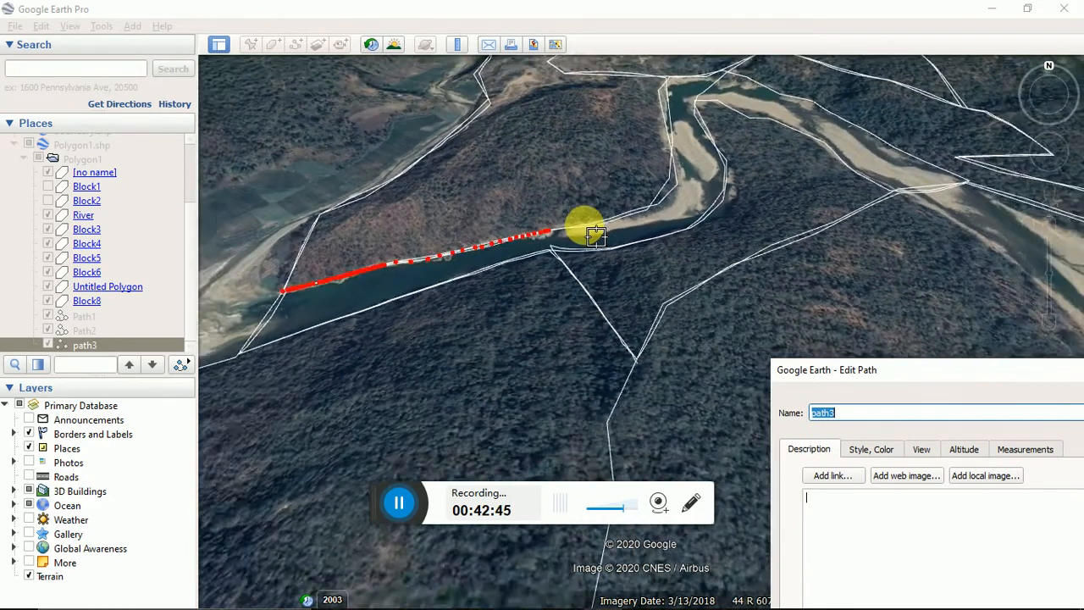
scroll(610, 237, "up", 5)
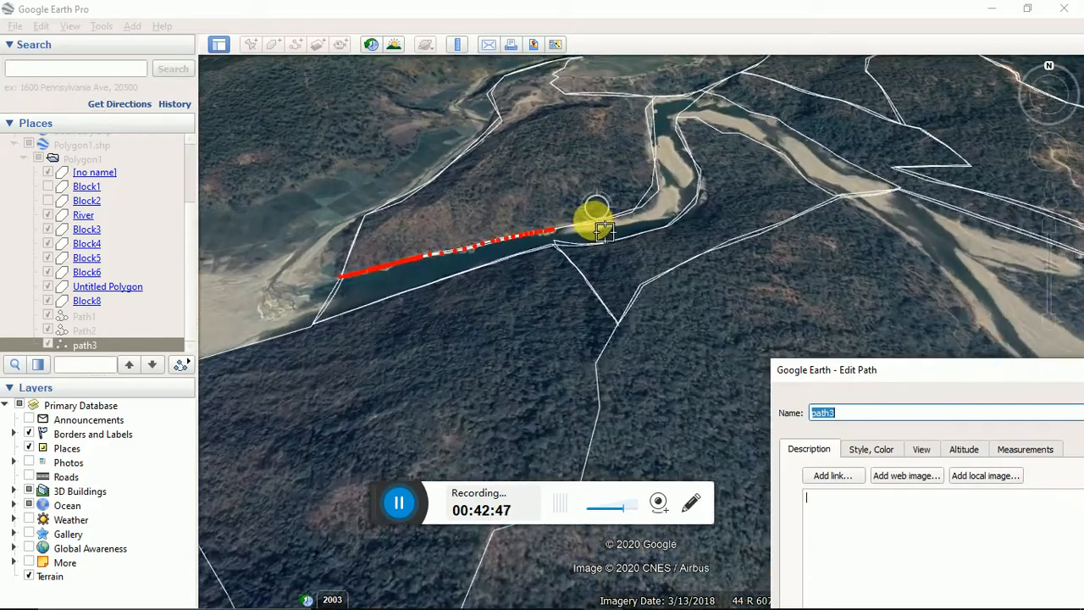
scroll(593, 245, "up", 3)
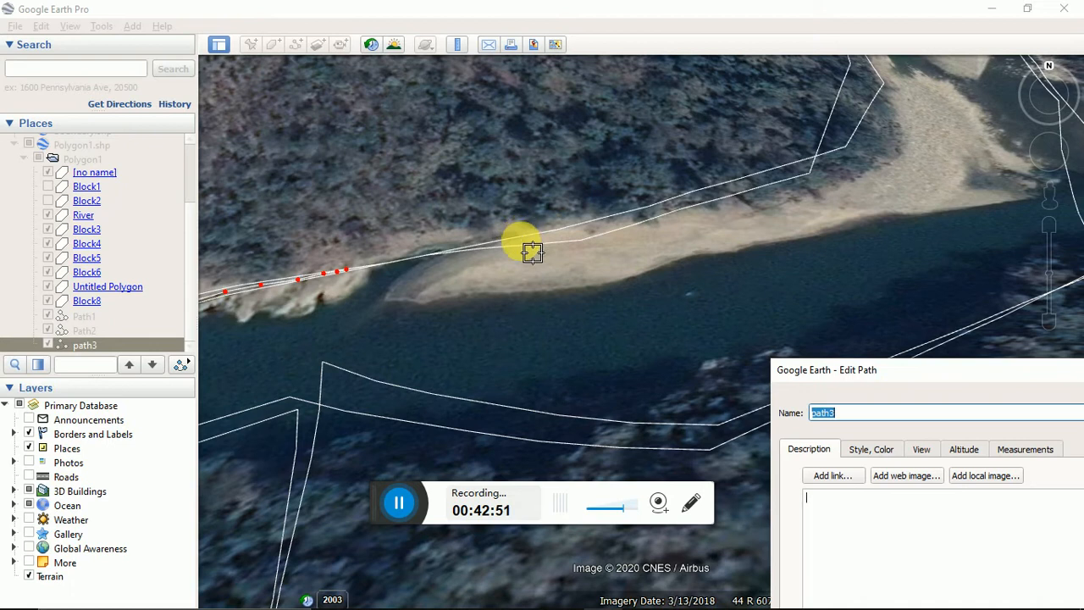
left_click(520, 241)
left_click(574, 237)
left_click(616, 225)
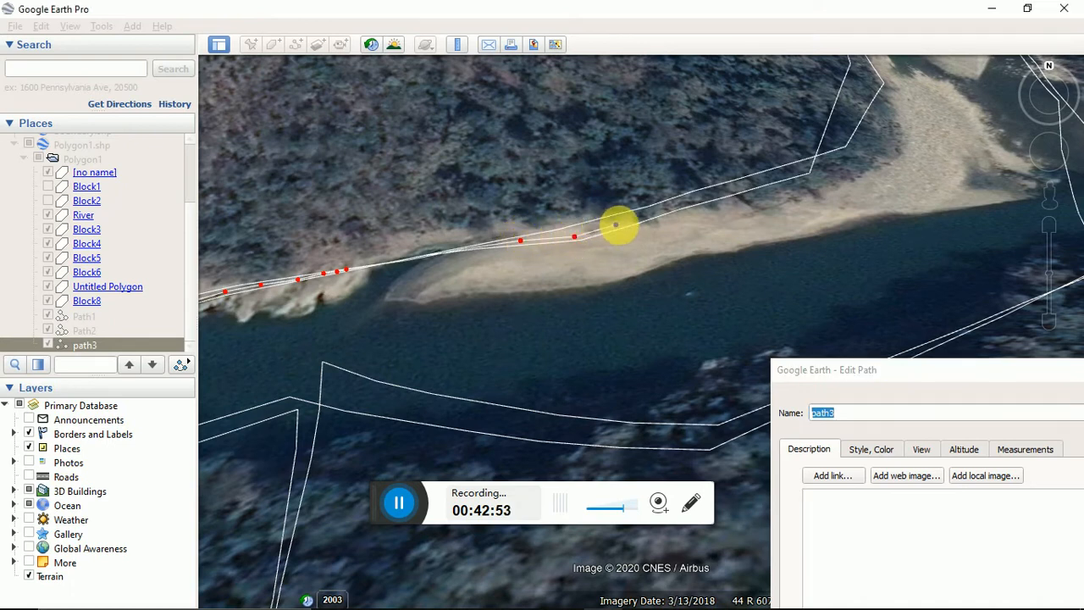
left_click(670, 206)
left_click(720, 192)
left_click(744, 187)
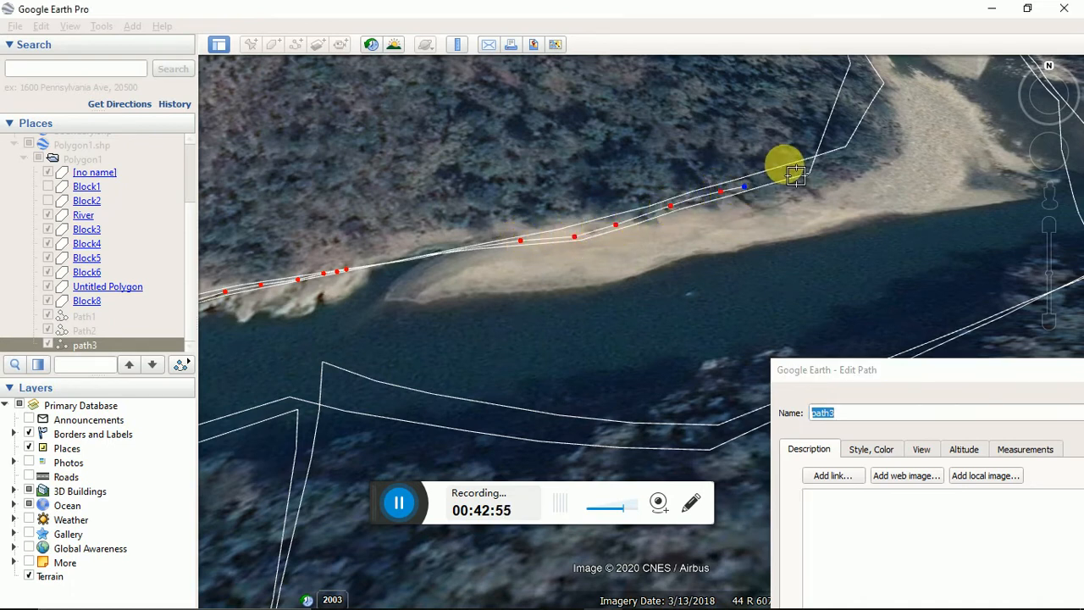
left_click(794, 172)
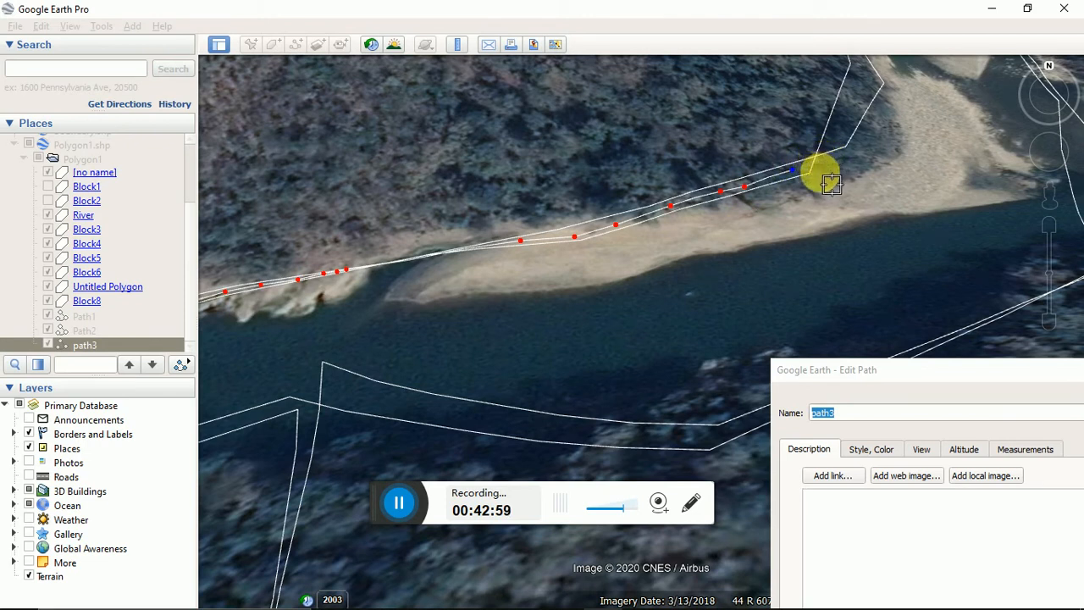
Continue path3 around the inside of the river bend with closely spaced points, turning north along the edge between forest and sand.
left_click(820, 175)
left_click(841, 175)
left_click(856, 171)
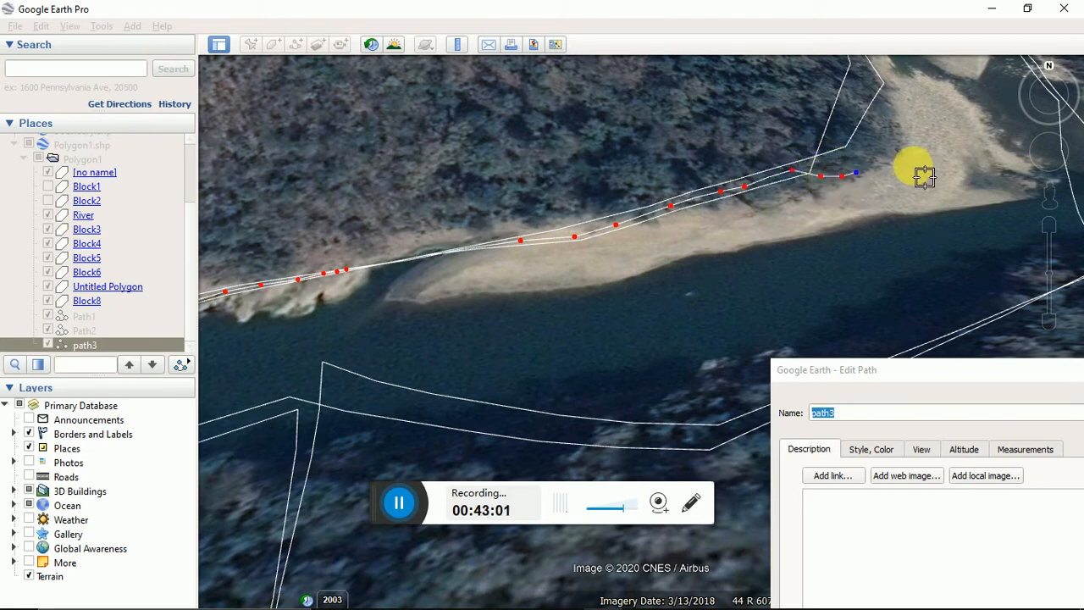
left_click(889, 161)
left_click(891, 144)
left_click(892, 122)
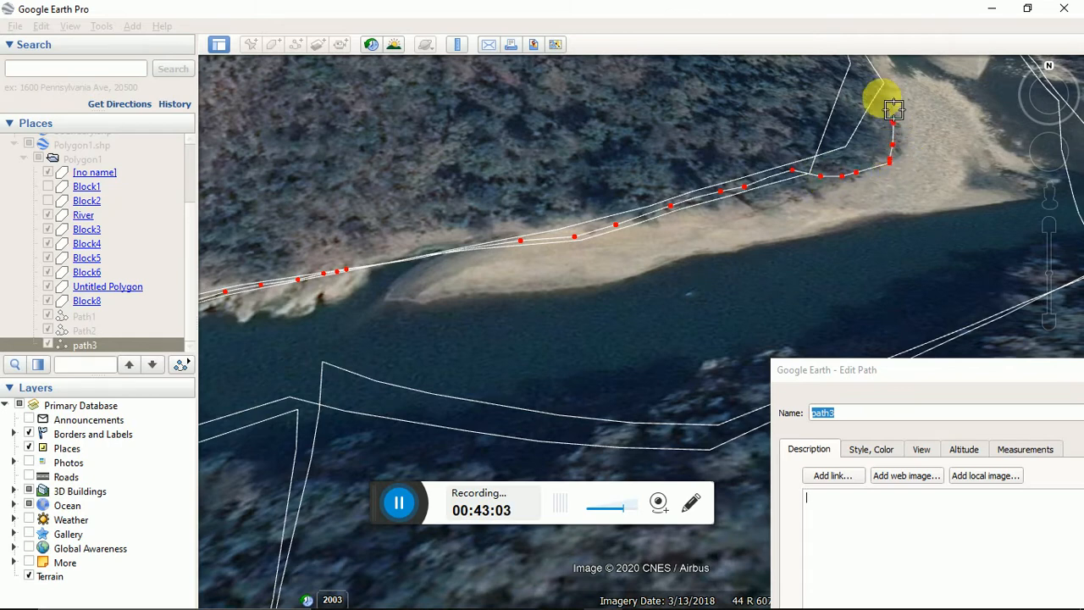
Extend path3 northward along the river's west bank, following the block boundary up to just below the northern boundary line.
scroll(881, 95, "up", 3)
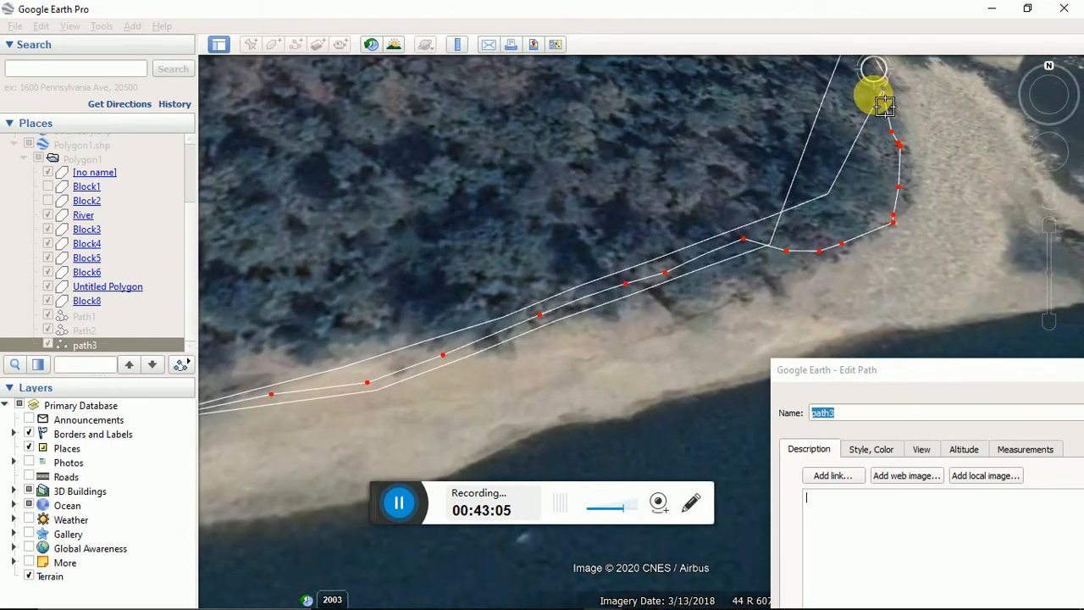
scroll(880, 100, "down", 5)
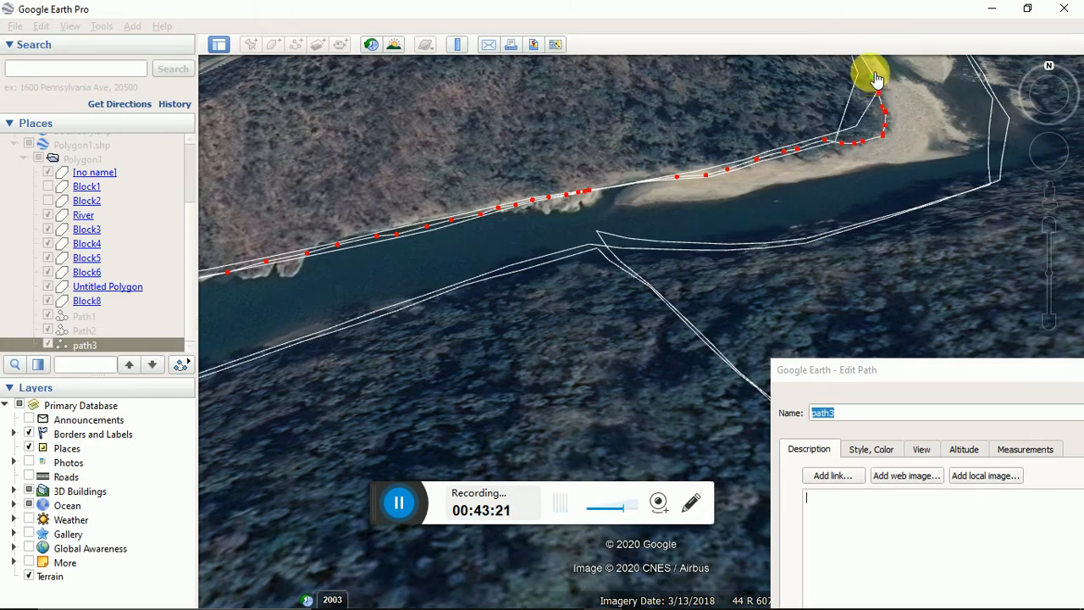
scroll(876, 78, "up", 5)
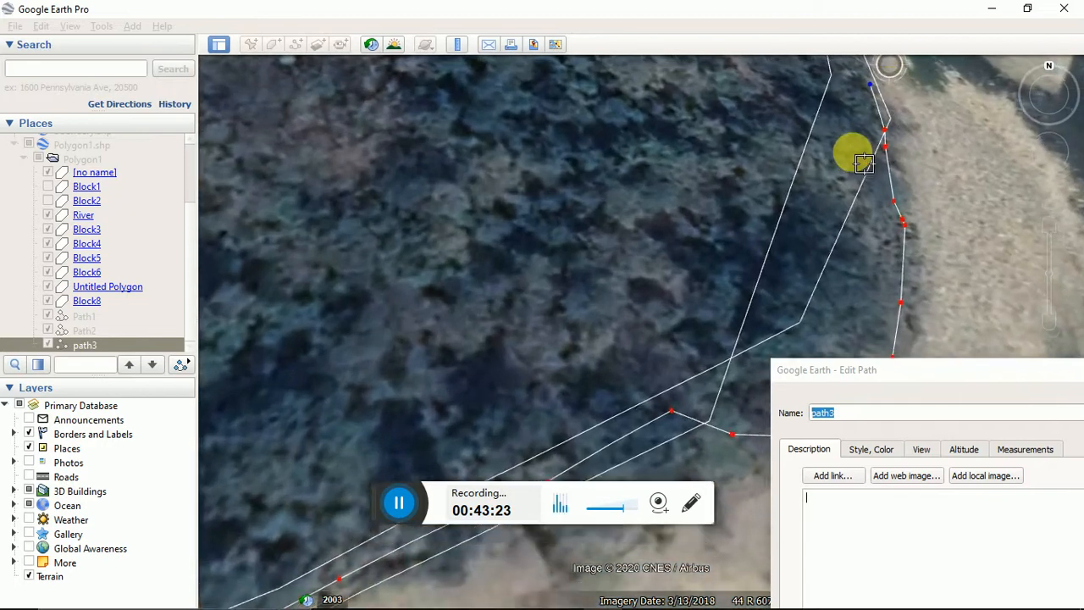
scroll(864, 164, "down", 5)
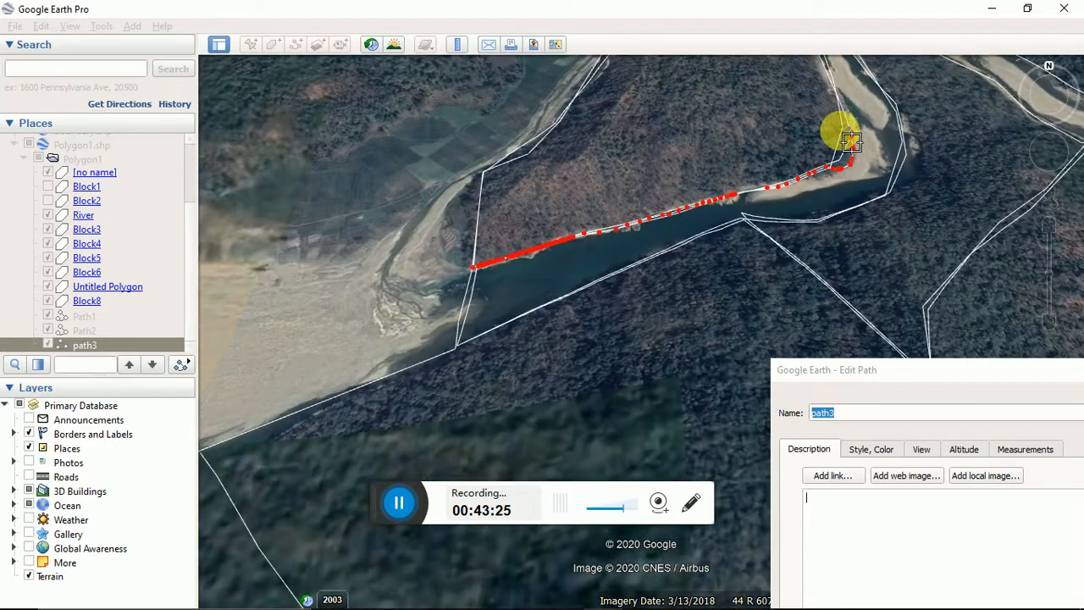
scroll(851, 142, "down", 2)
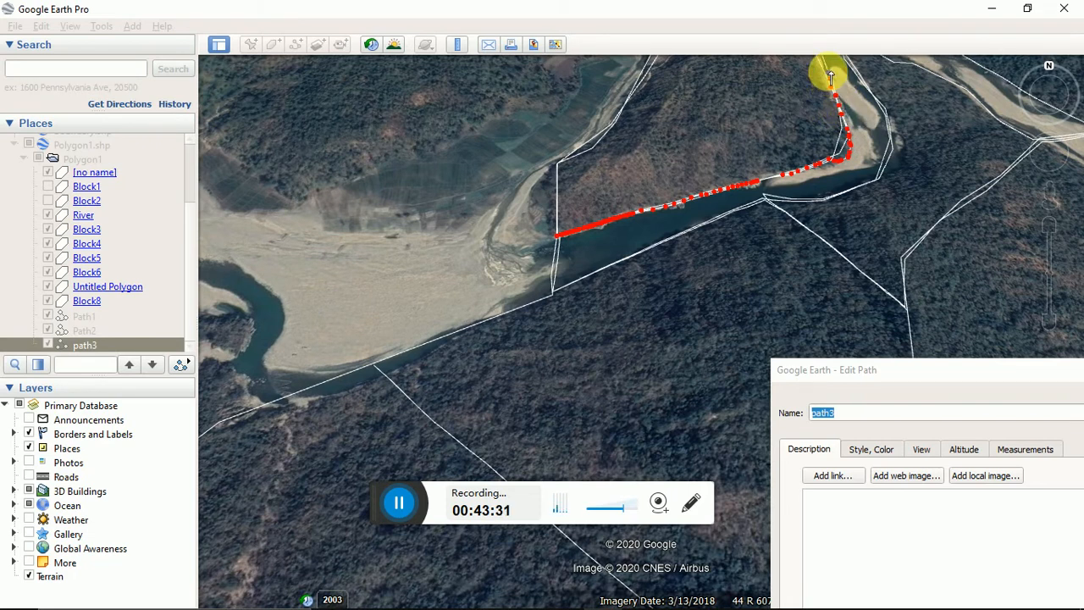
scroll(829, 75, "up", 5)
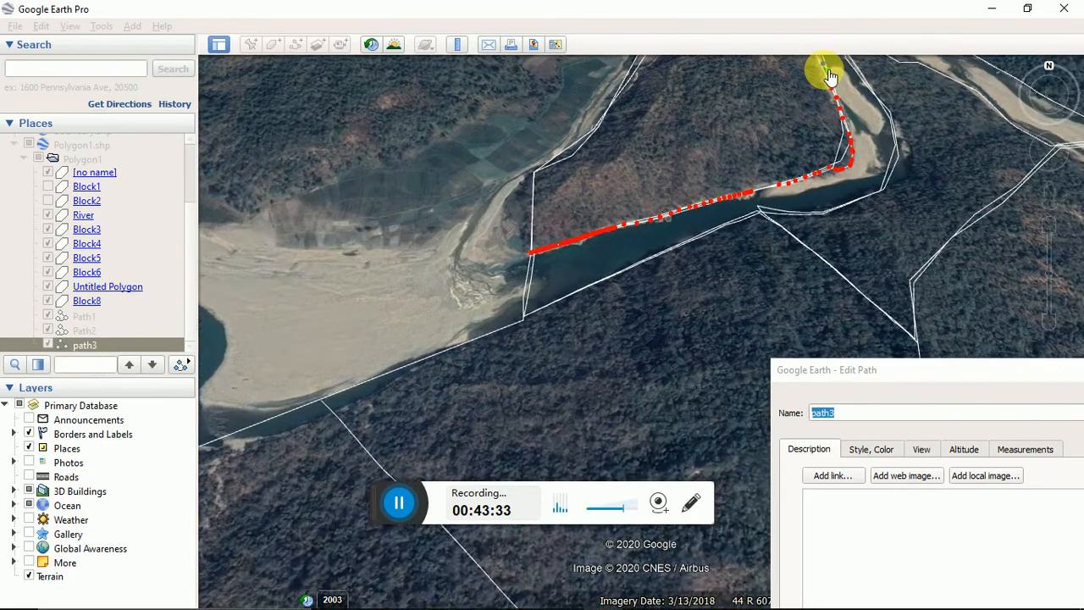
scroll(700, 161, "down", 5)
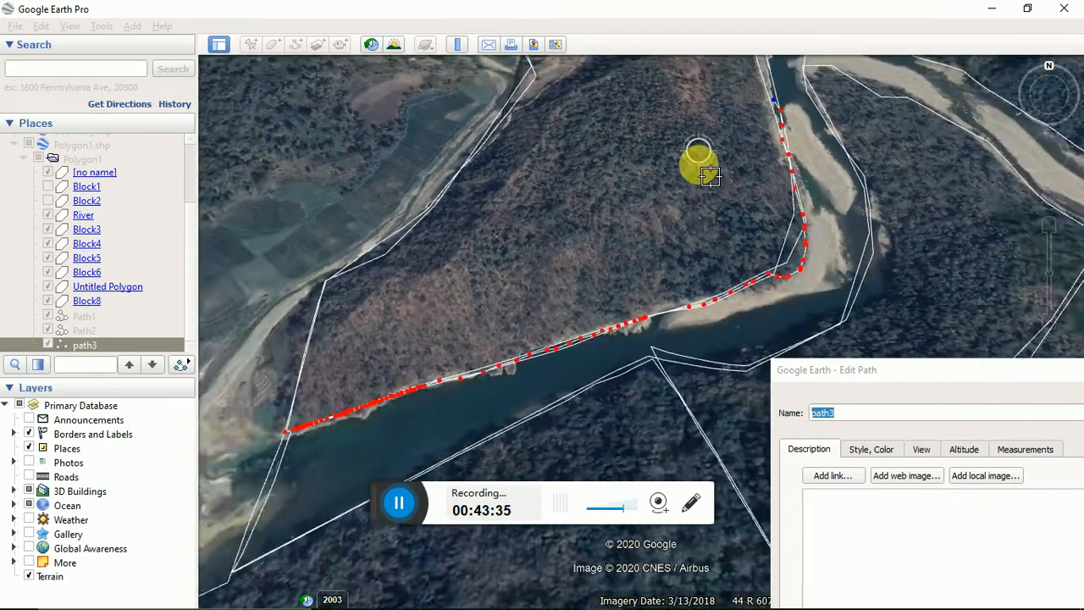
scroll(744, 105, "up", 2)
scroll(743, 105, "up", 3)
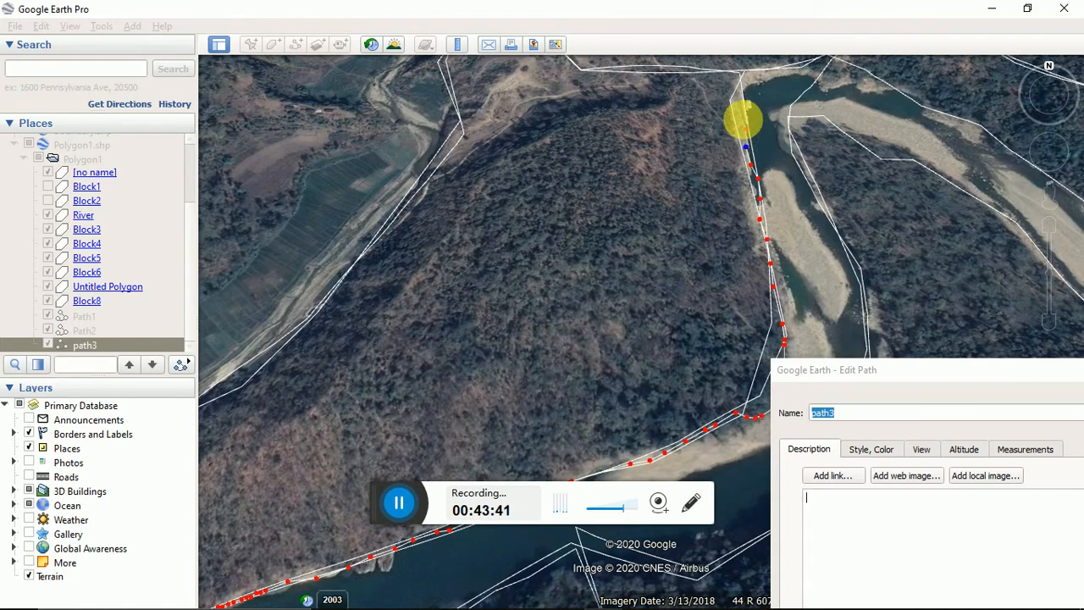
left_click(750, 210)
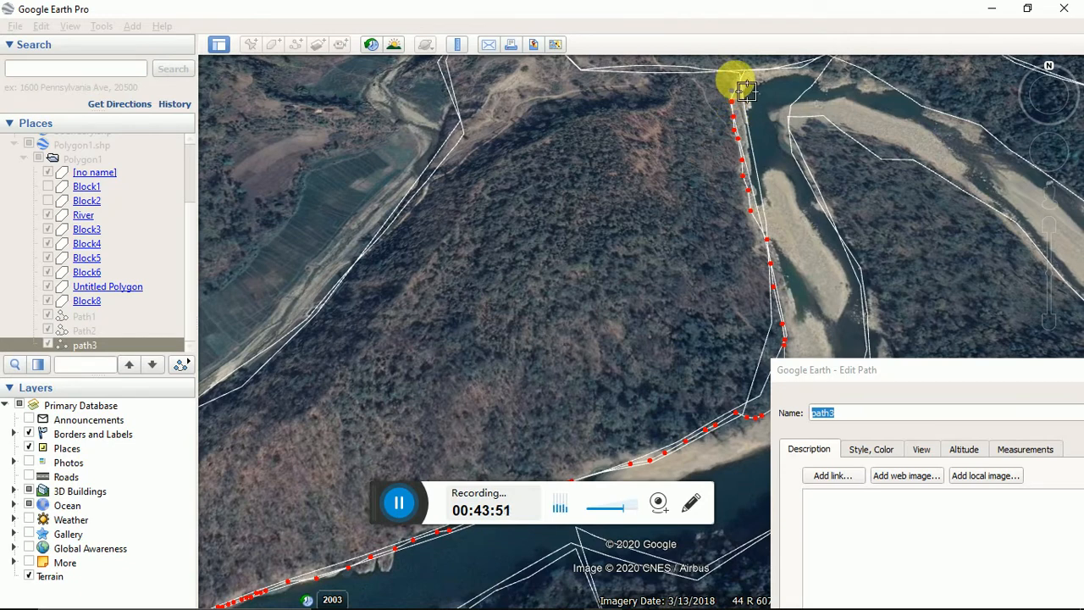
End path3 at the boundary corner beside the river's northern bend and save the path.
scroll(746, 83, "up", 3)
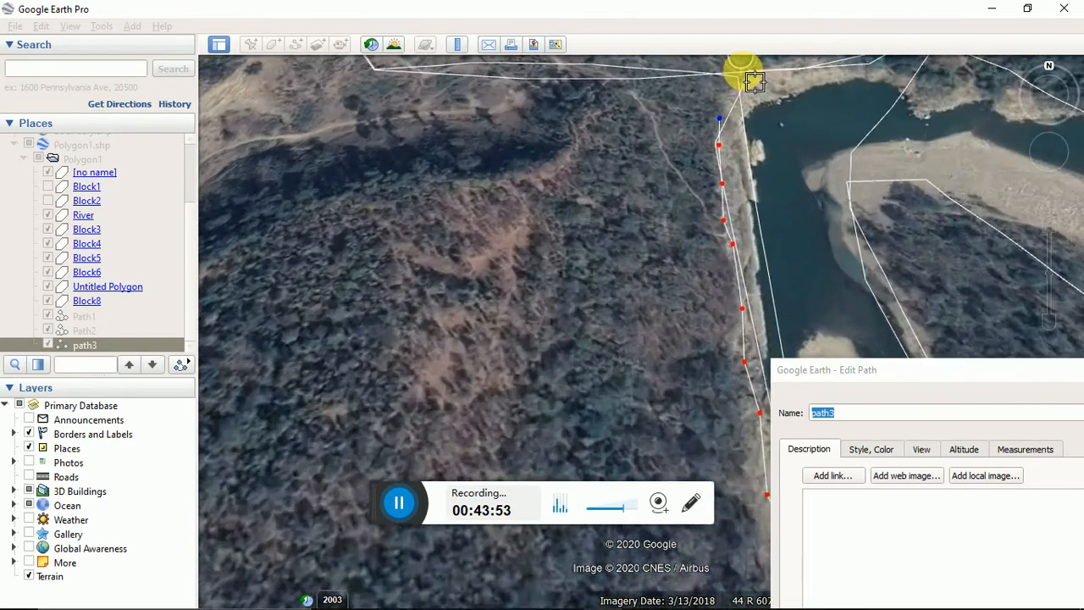
scroll(786, 75, "up", 5)
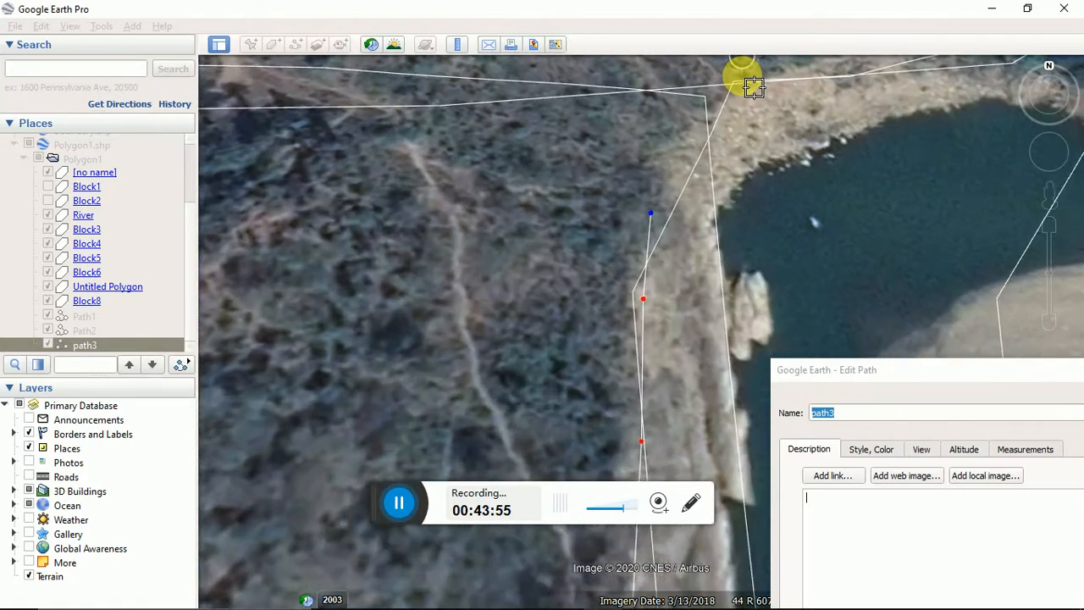
scroll(744, 74, "up", 2)
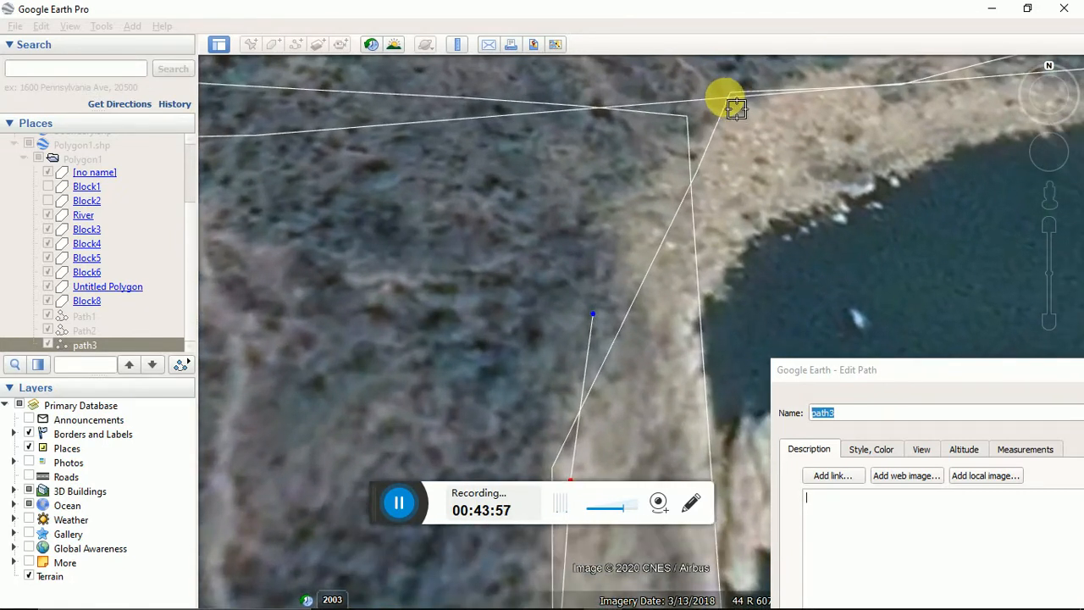
left_click(726, 96)
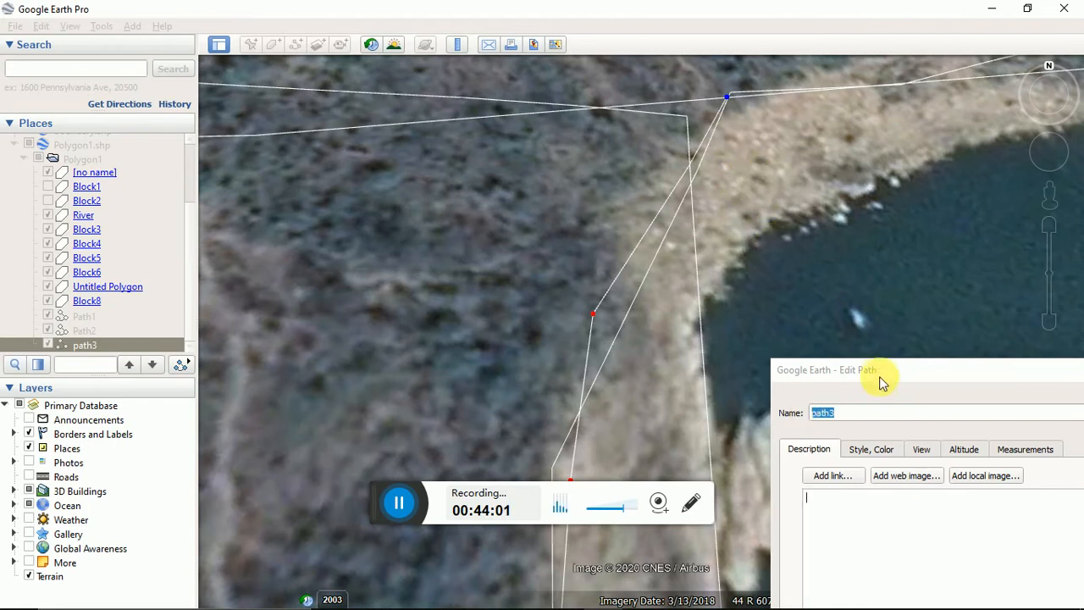
left_click_drag(881, 371, 607, 96)
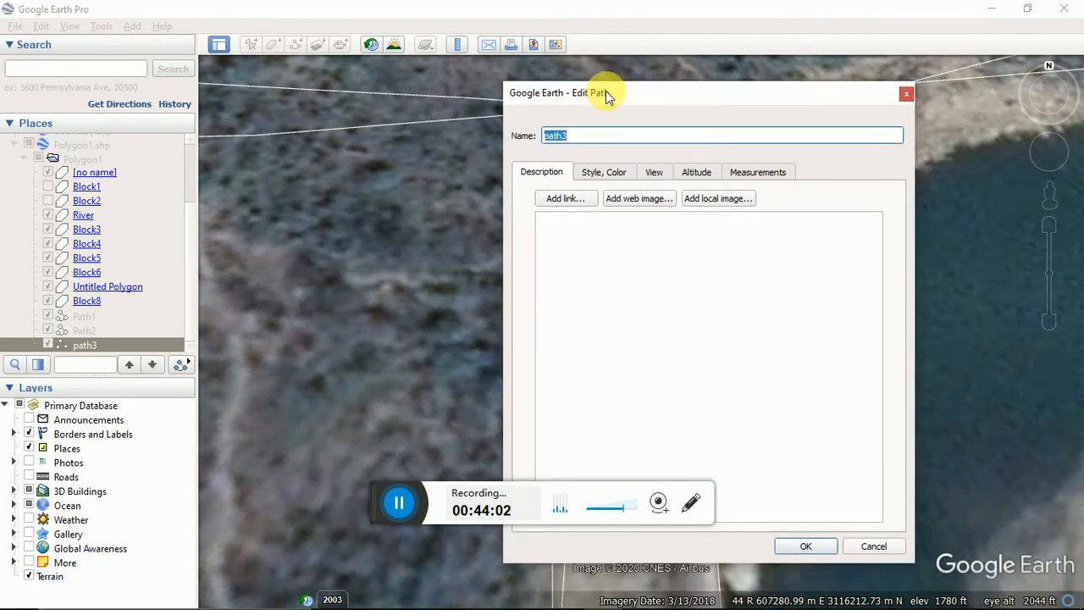
left_click(803, 546)
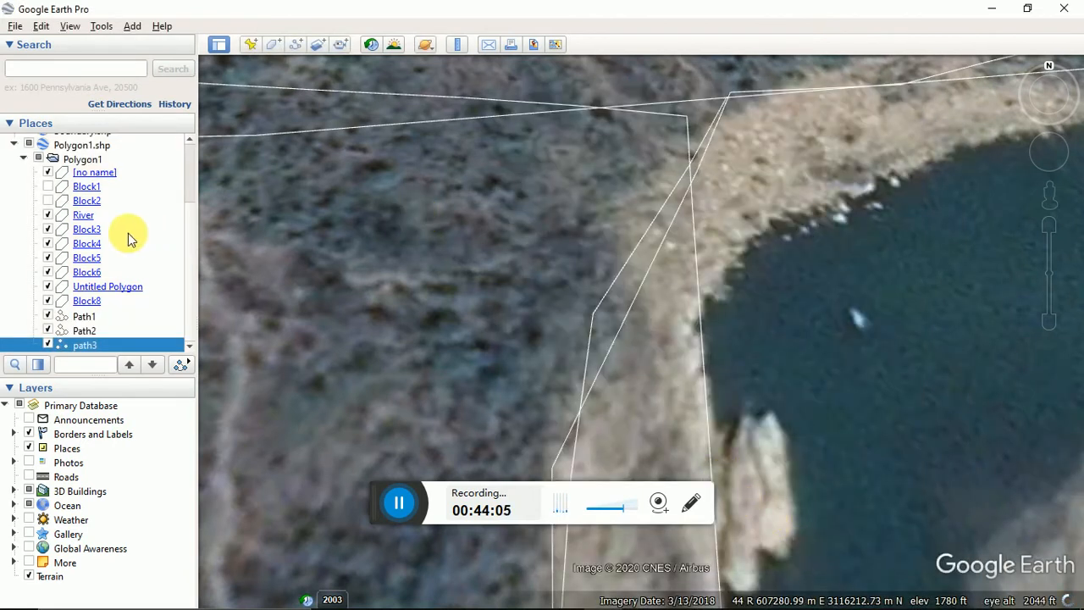
Hide the Block3 and River polygons so the saved paths stand alone along the river.
left_click(49, 228)
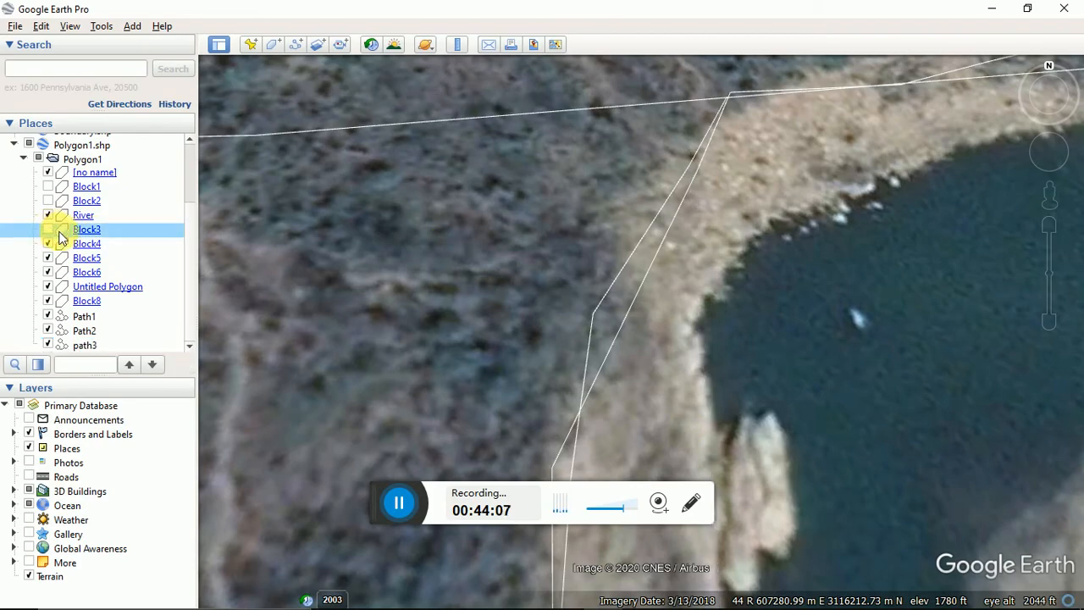
scroll(563, 224, "down", 5)
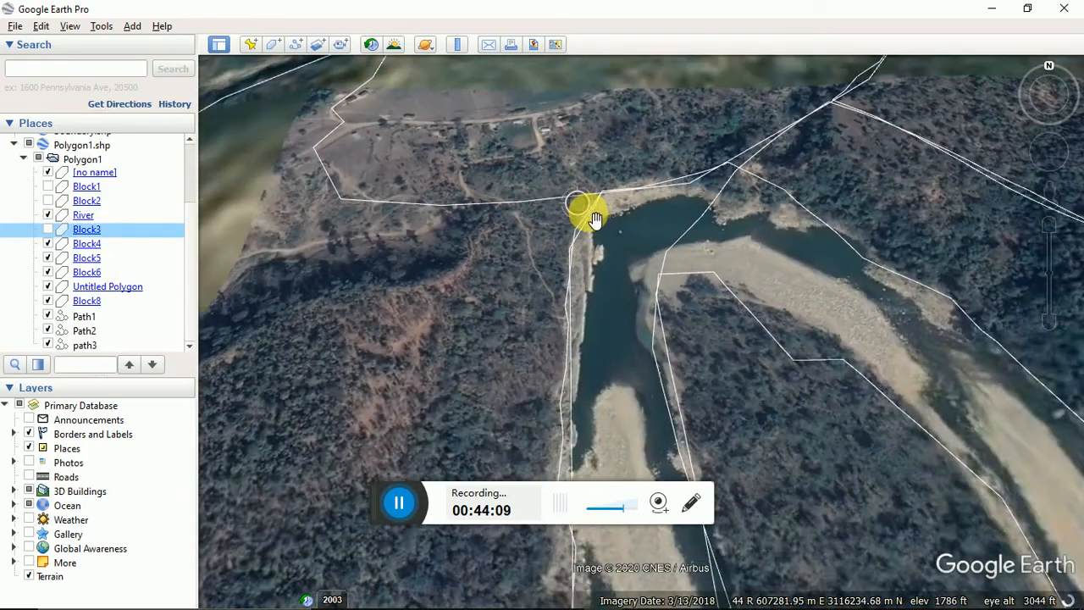
scroll(599, 215, "down", 5)
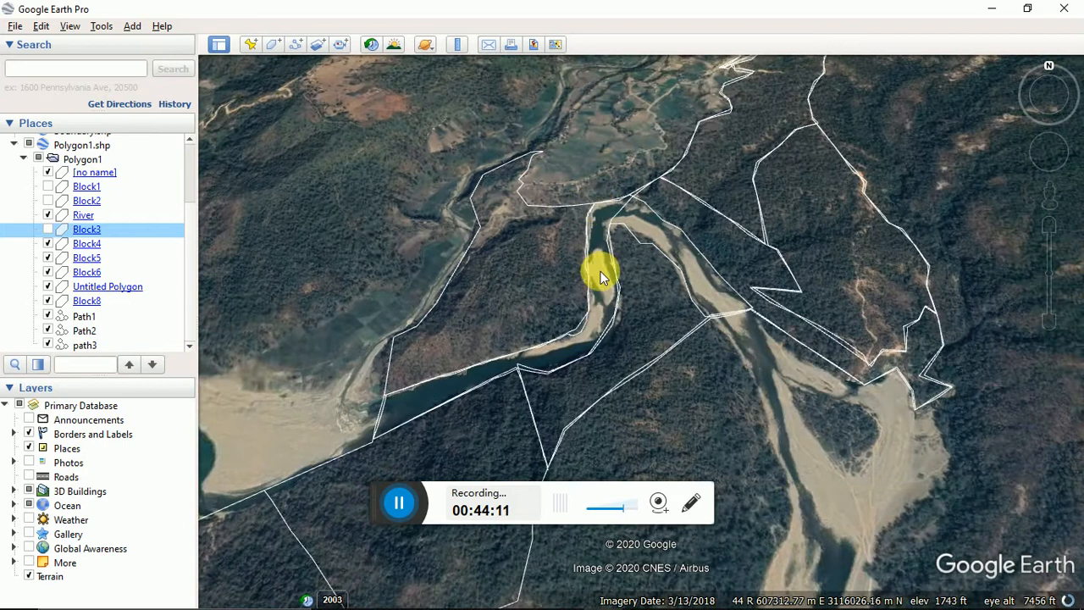
left_click(48, 216)
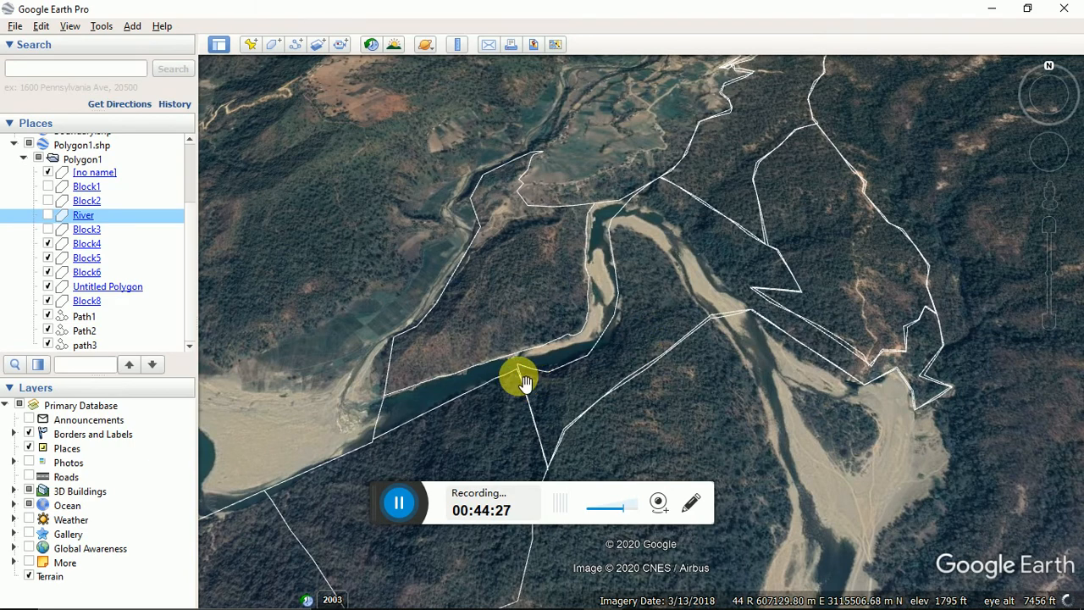
scroll(498, 225, "down", 3)
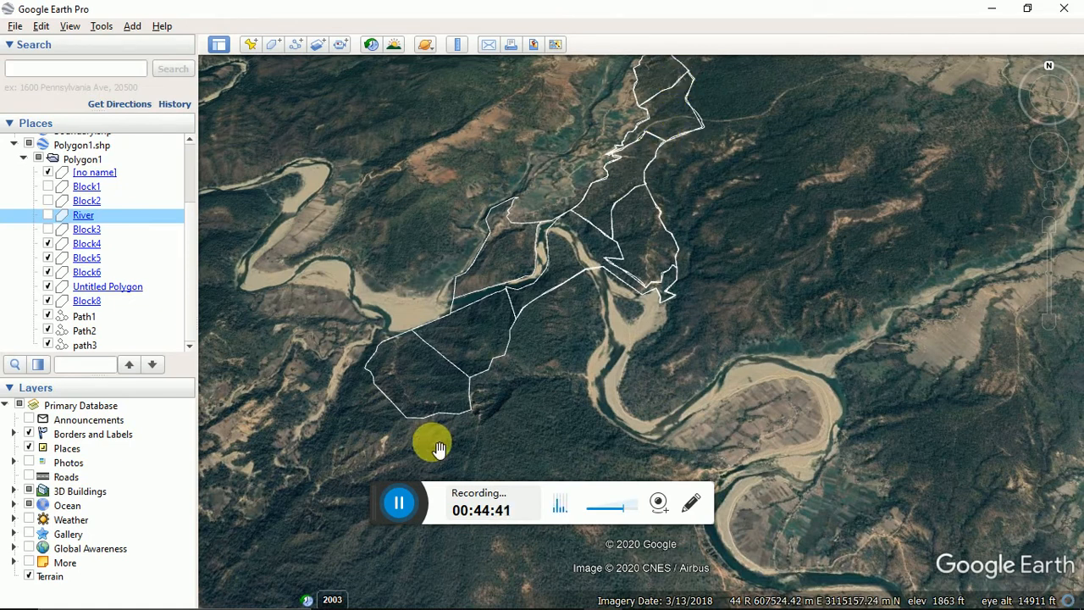
left_click(400, 501)
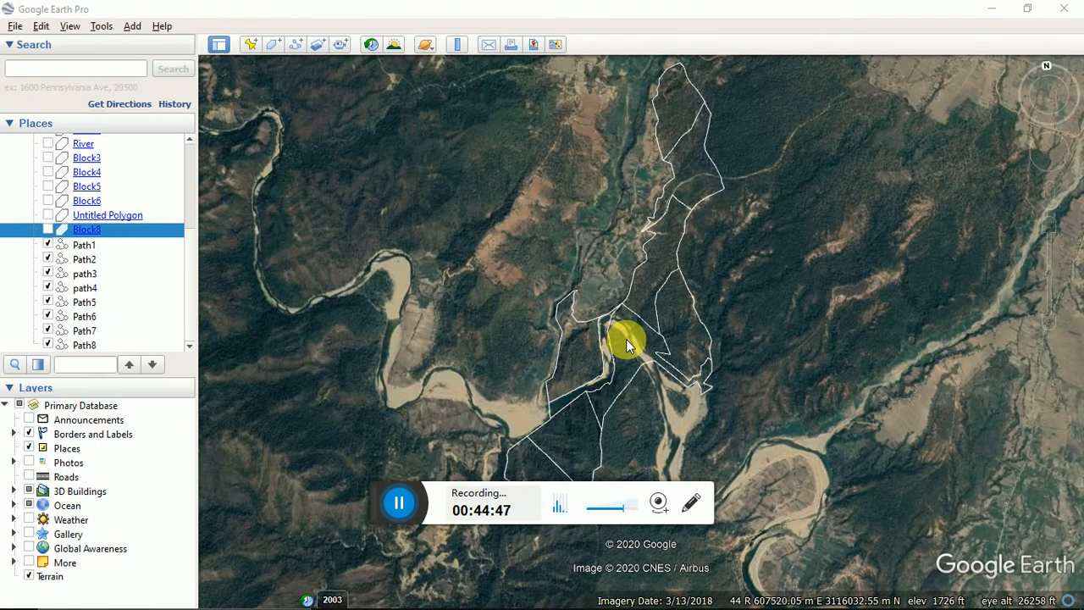
Add a placemark named Block1 beside the river east of the southern blocks, keeping its default position.
left_click_drag(632, 337, 702, 271)
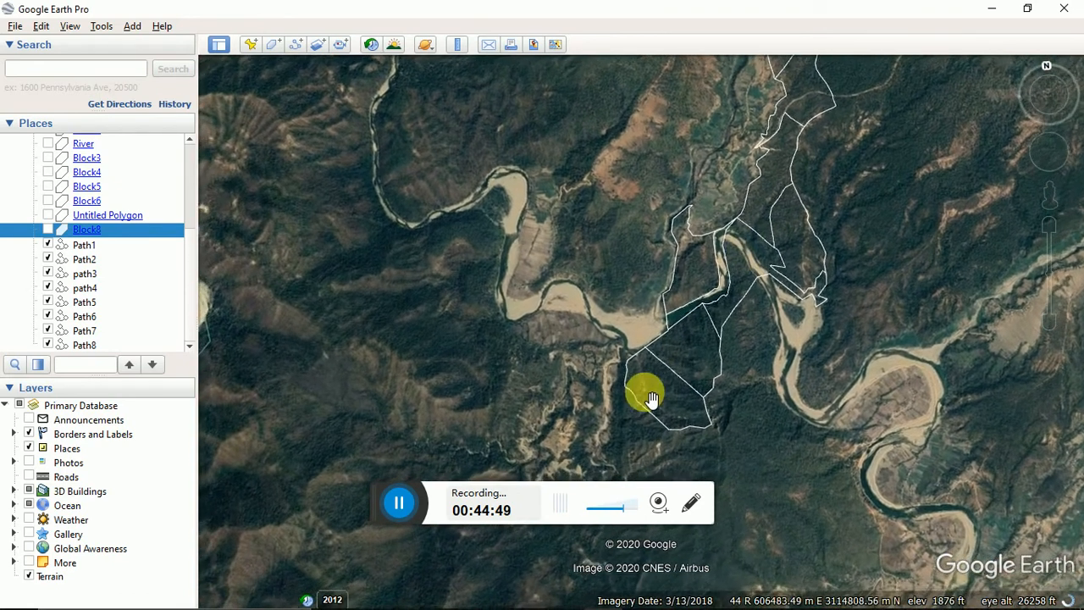
left_click_drag(641, 392, 525, 375)
left_click(524, 372)
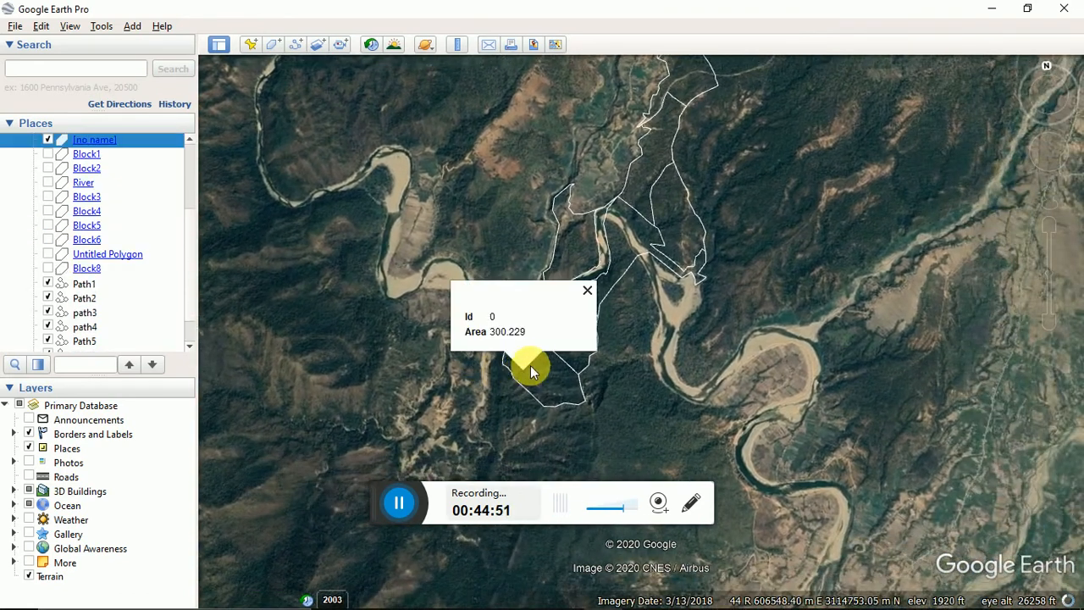
left_click(253, 44)
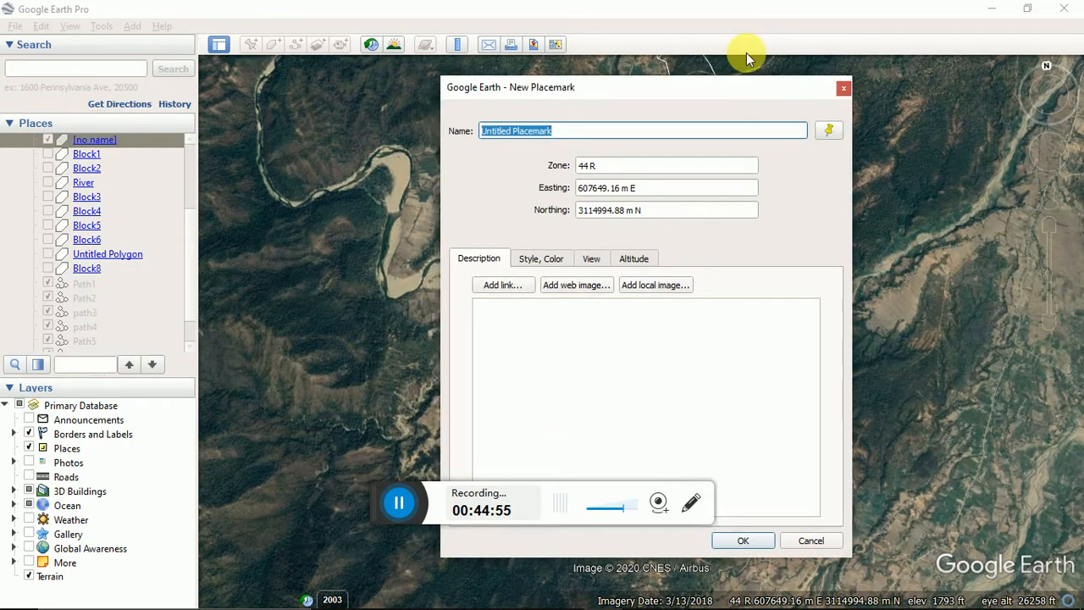
left_click_drag(657, 87, 890, 12)
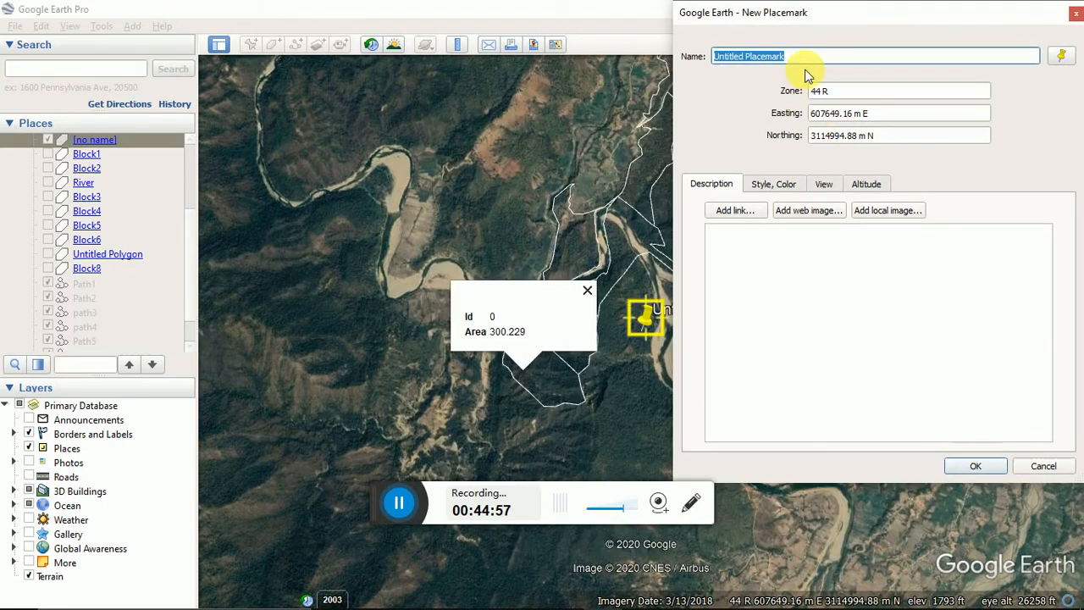
type("Blo")
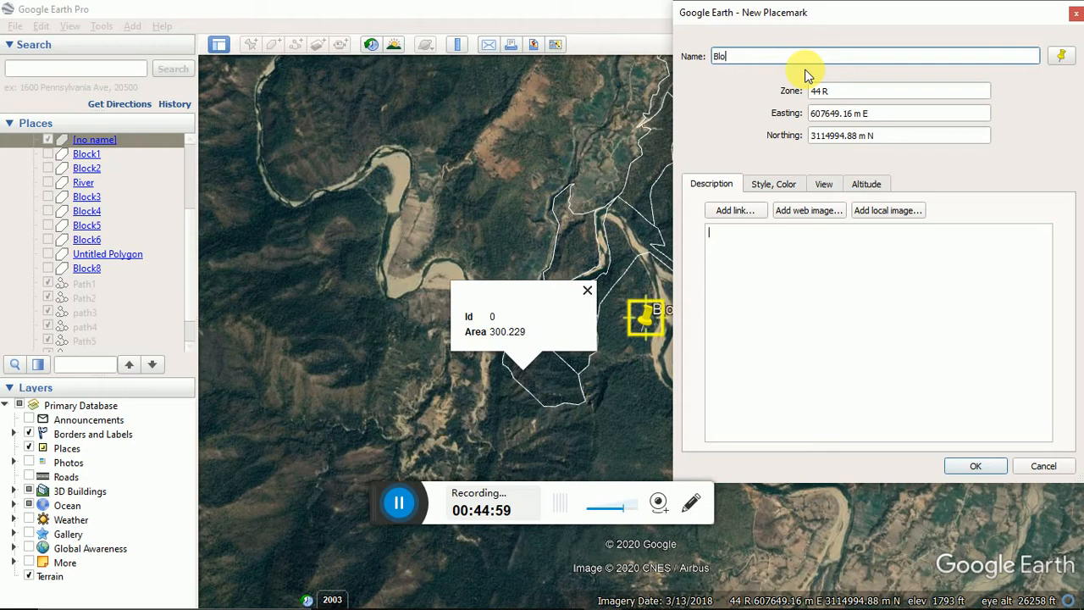
type("ck1")
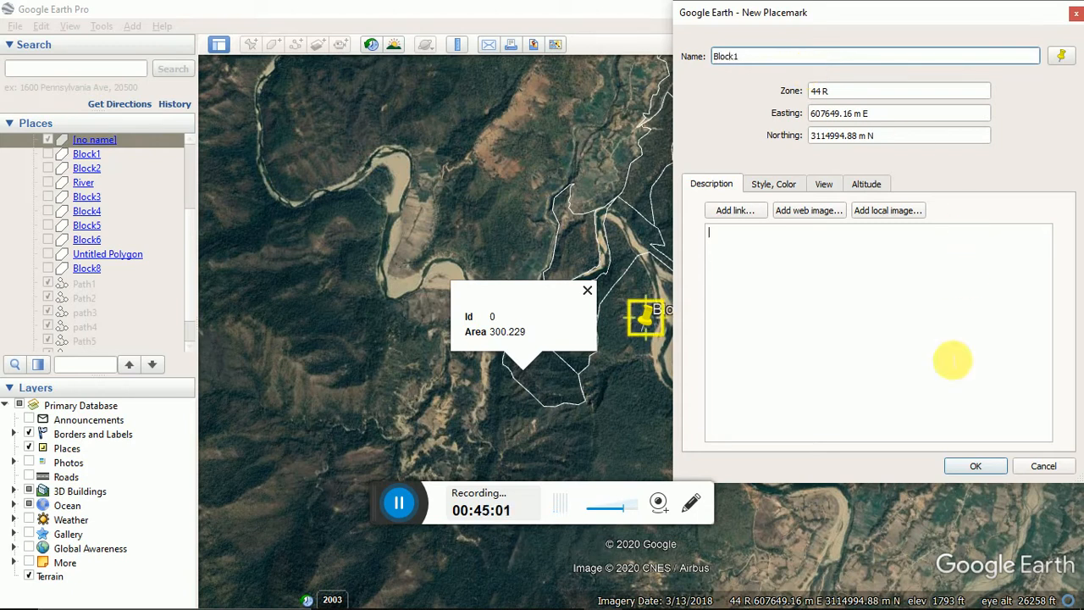
left_click(970, 468)
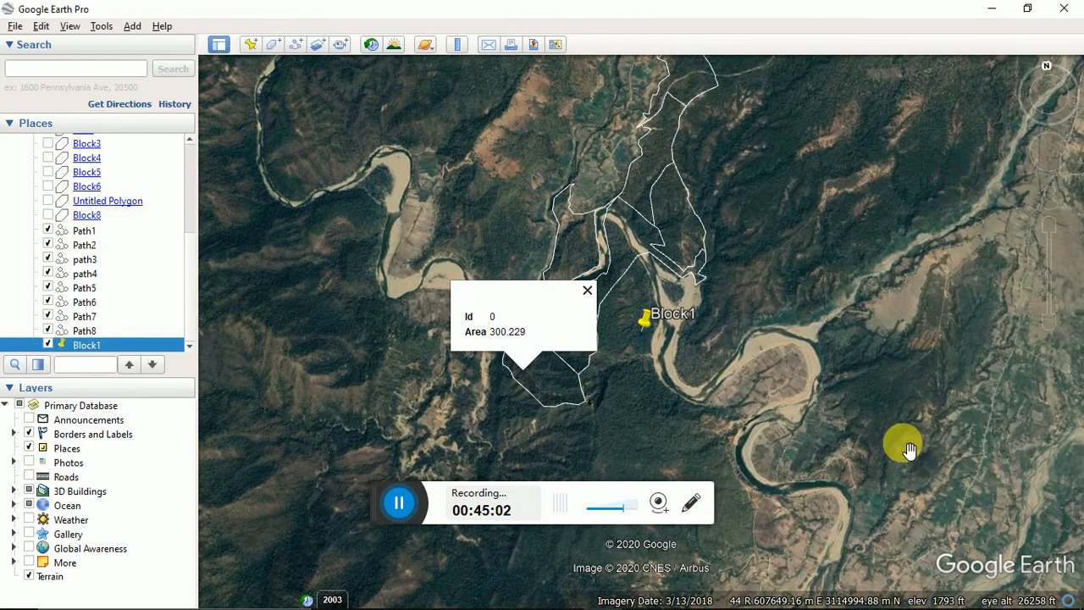
Try to move the Block1 placemark into the southernmost block by cutting and pasting it.
left_click_drag(648, 333, 697, 338)
right_click(698, 338)
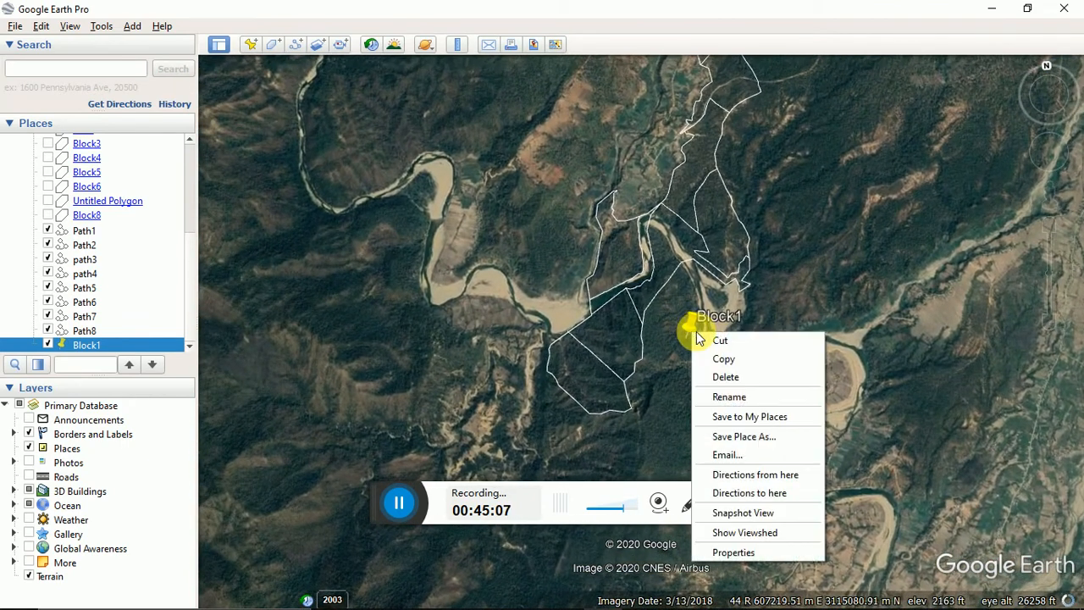
left_click(734, 341)
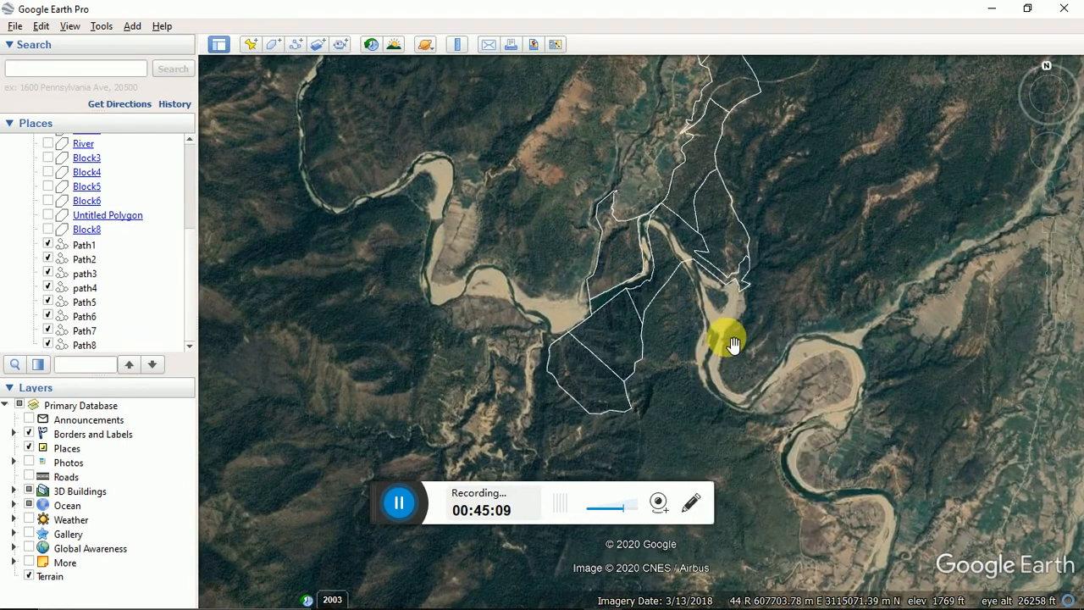
right_click(577, 373)
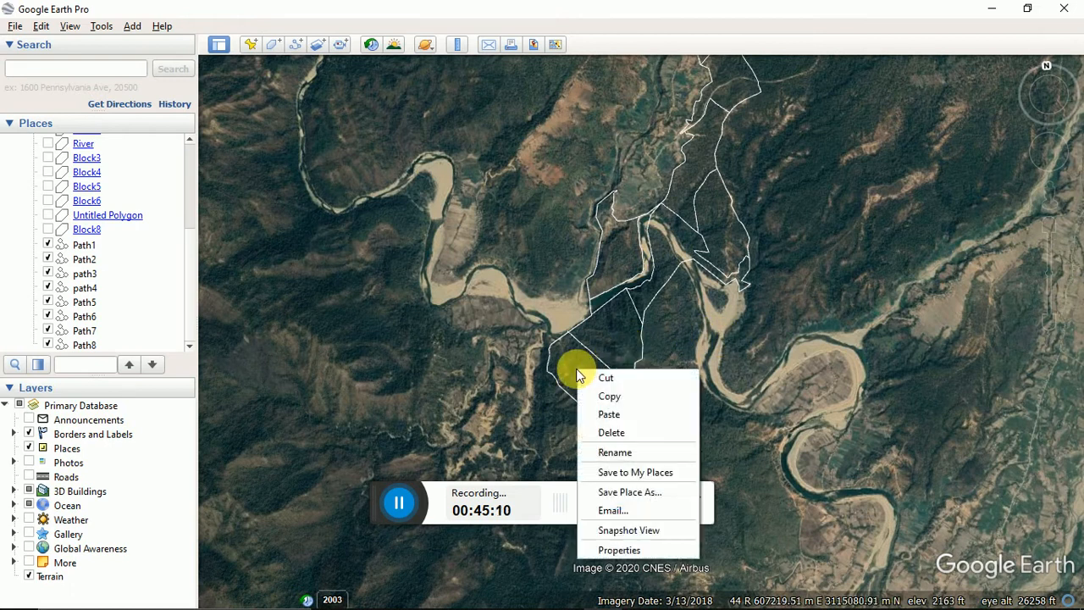
left_click(597, 413)
left_click_drag(692, 339, 614, 341)
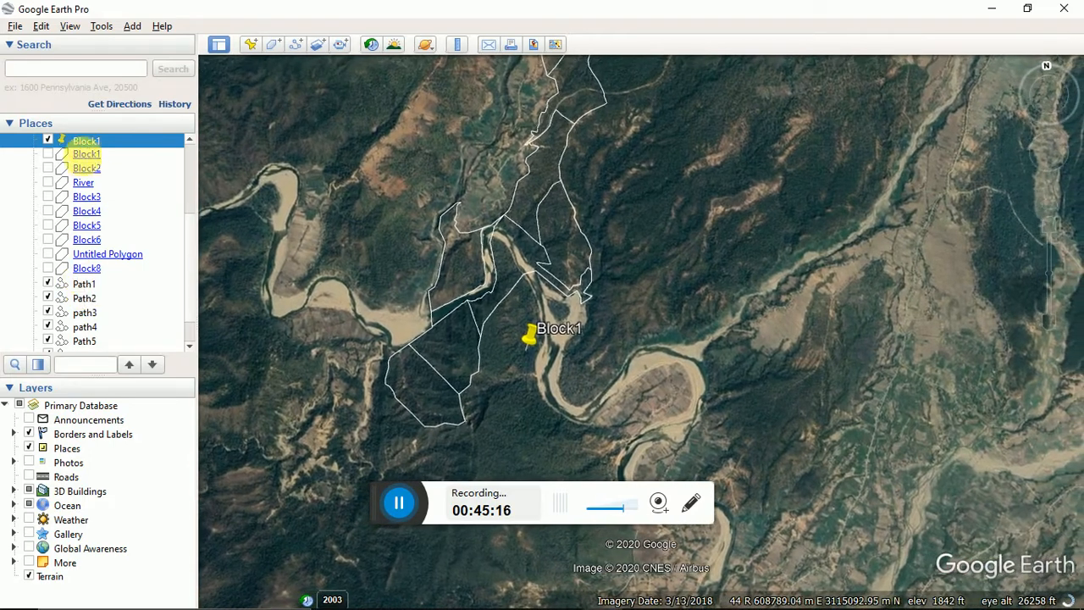
Delete the misplaced Block1 placemark.
right_click(83, 143)
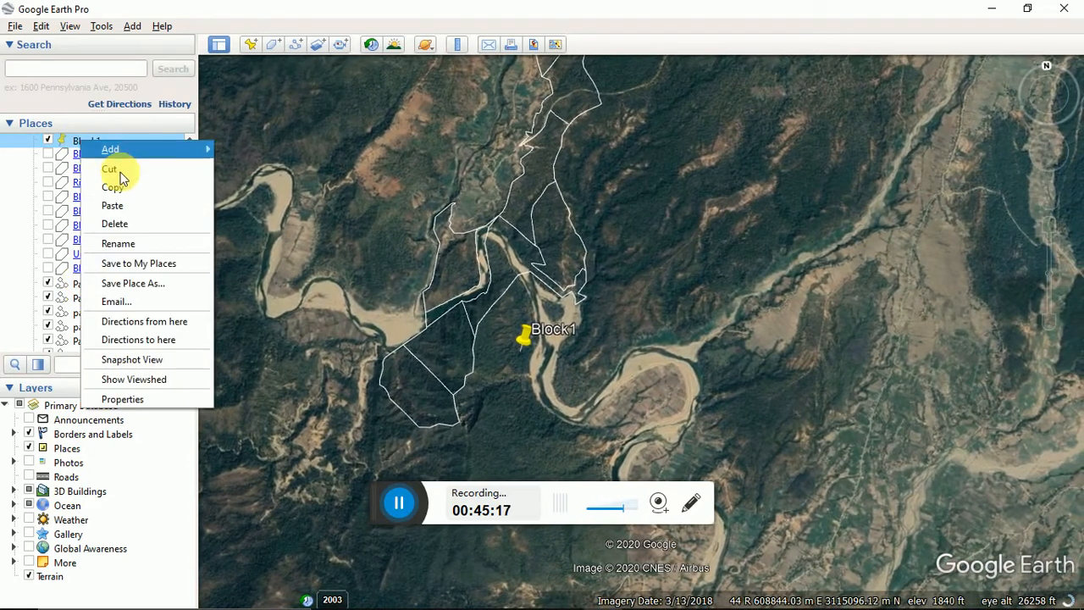
left_click(127, 224)
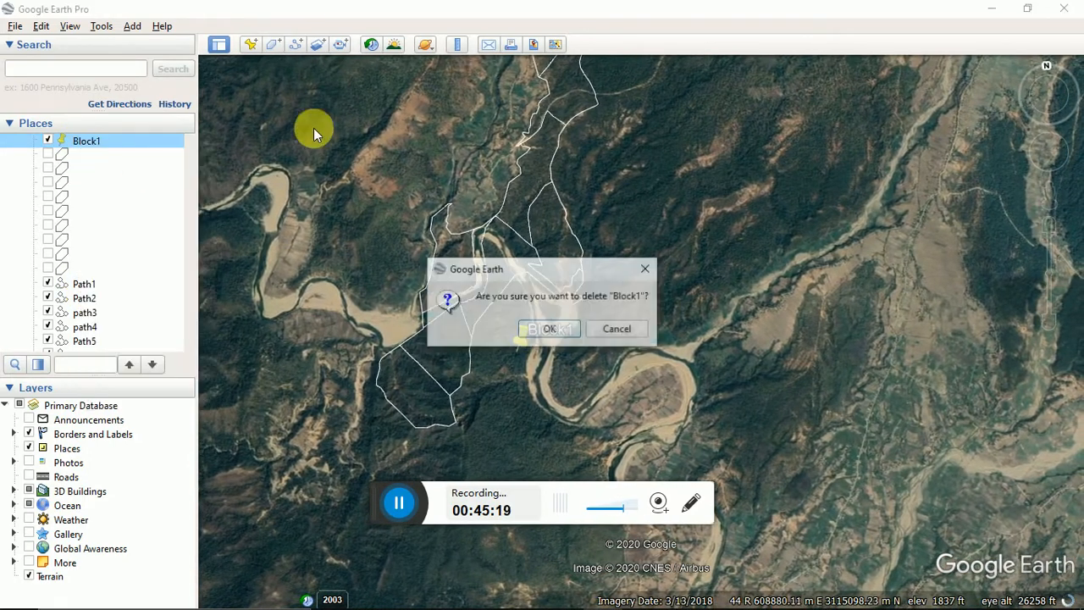
left_click(549, 329)
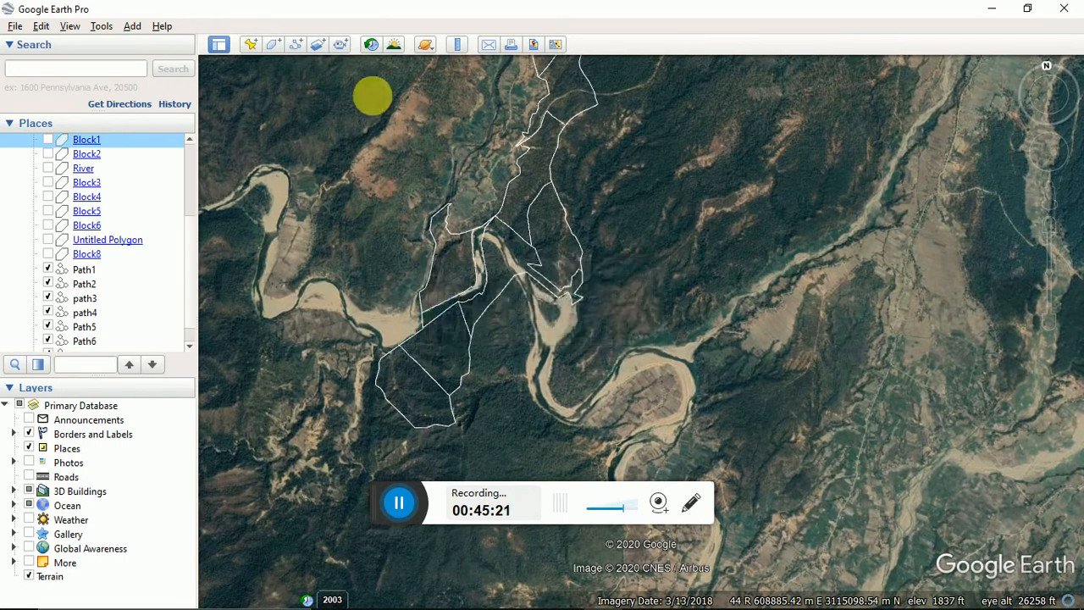
Add a placemark inside the southernmost block at about 606597 m E, 3114635 m N, keeping the default name.
left_click(251, 45)
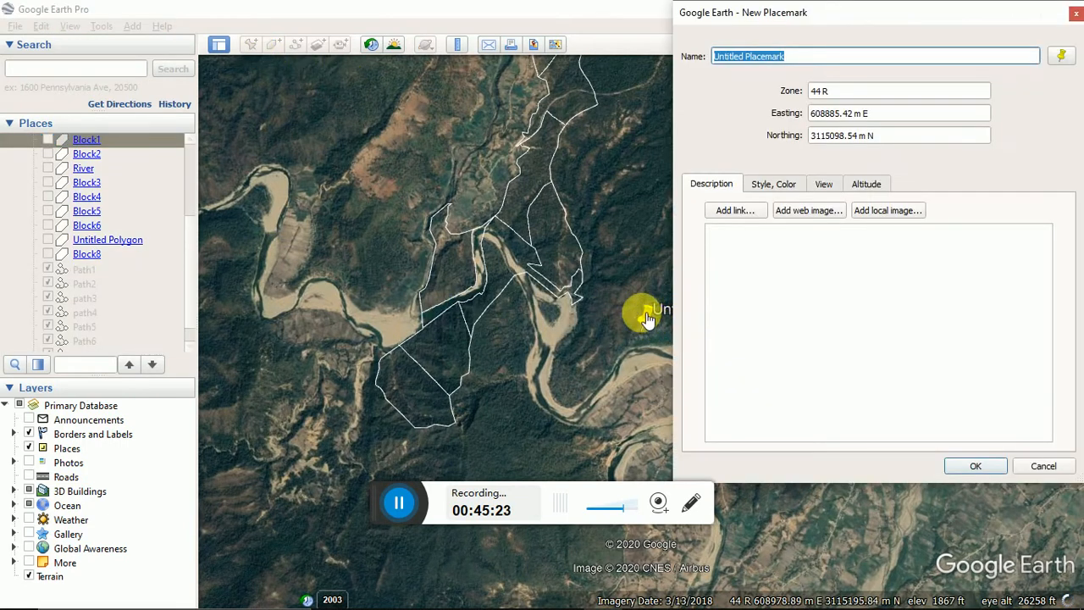
left_click_drag(644, 315, 415, 403)
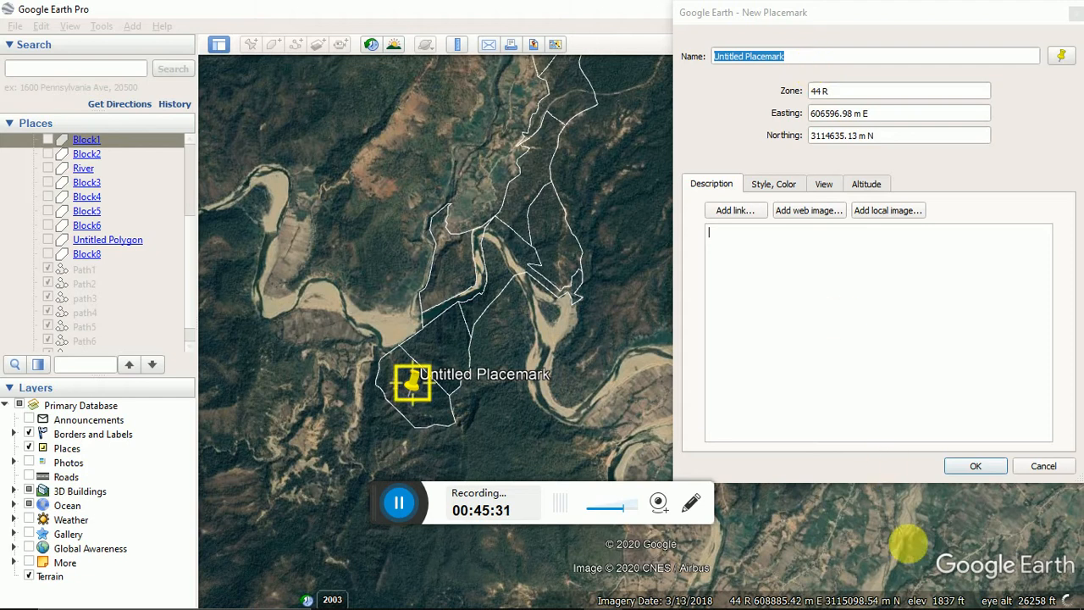
left_click(974, 466)
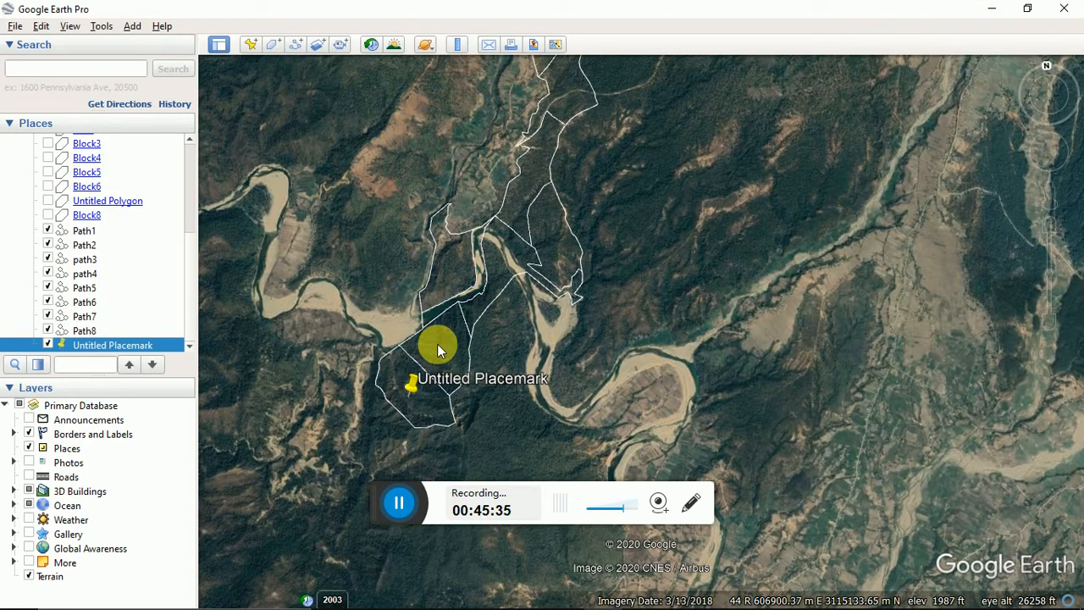
Rename the untitled placemark in the southernmost block as block1.
right_click(101, 349)
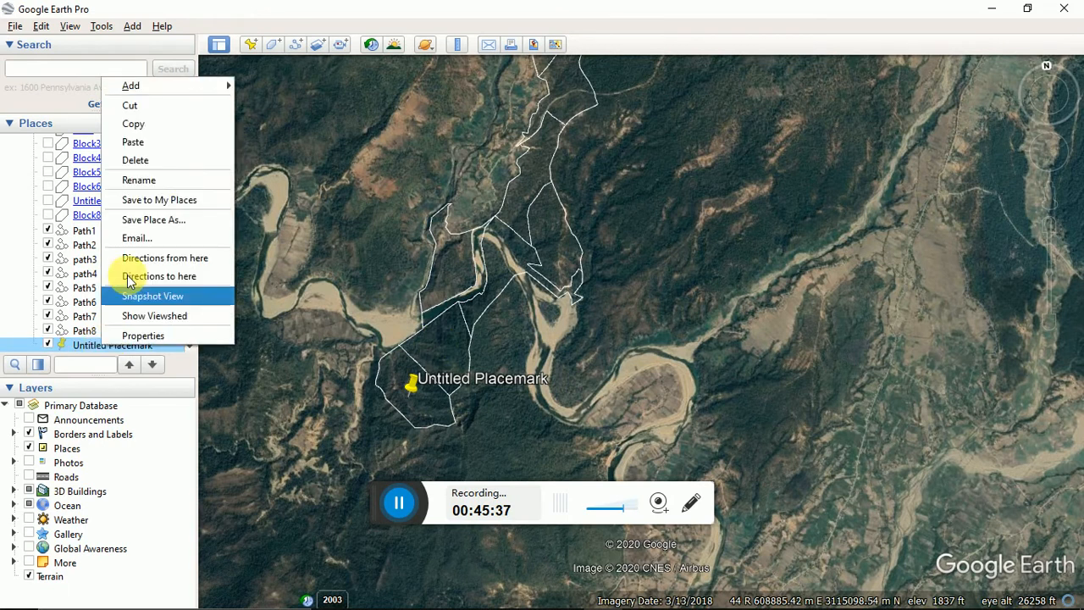
left_click(173, 332)
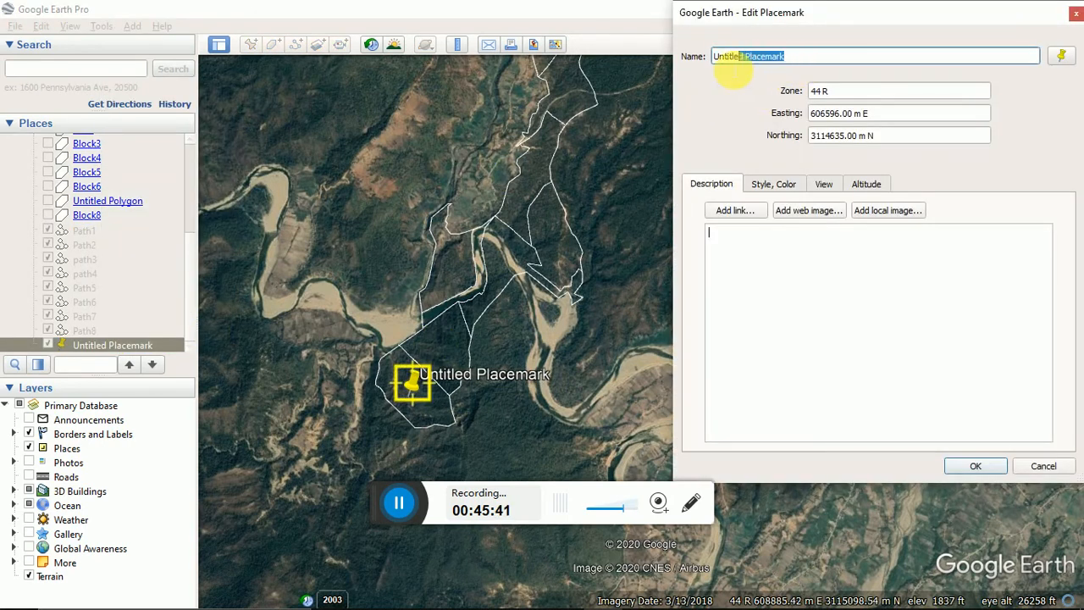
type("blo")
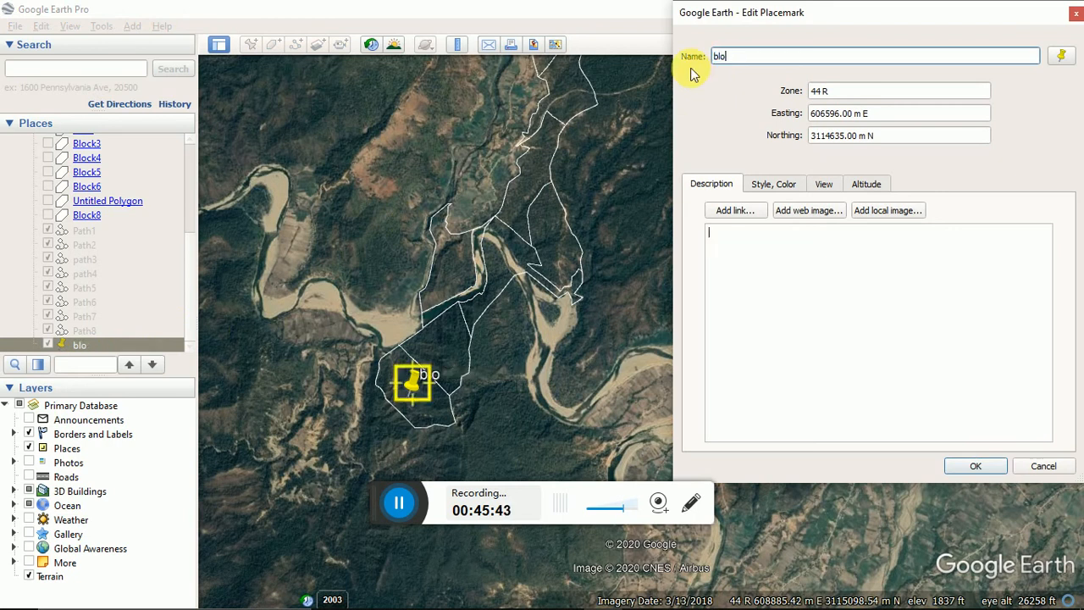
type("ck1")
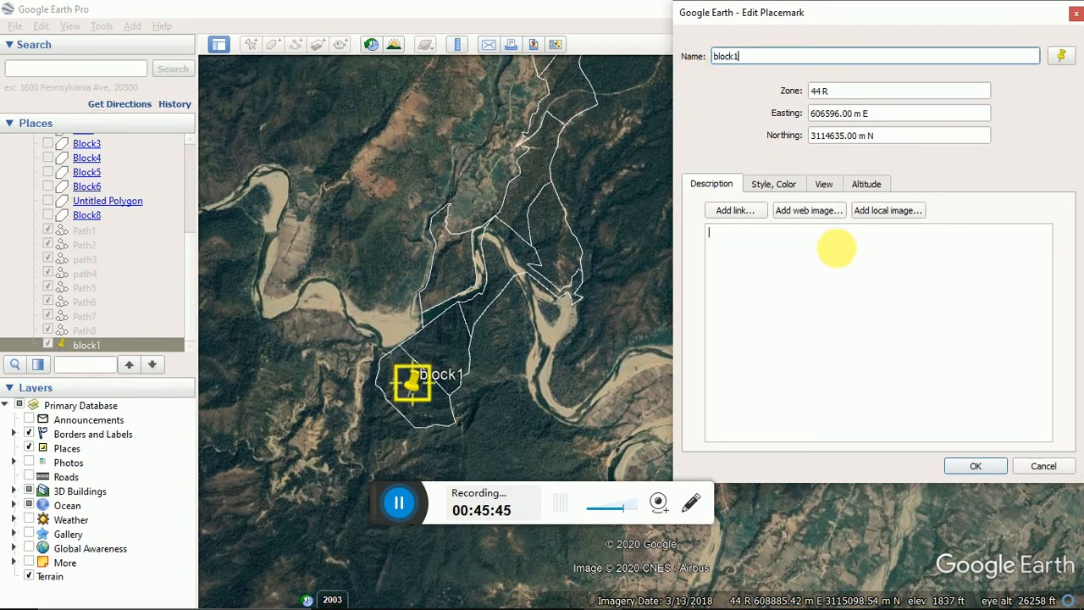
left_click(952, 466)
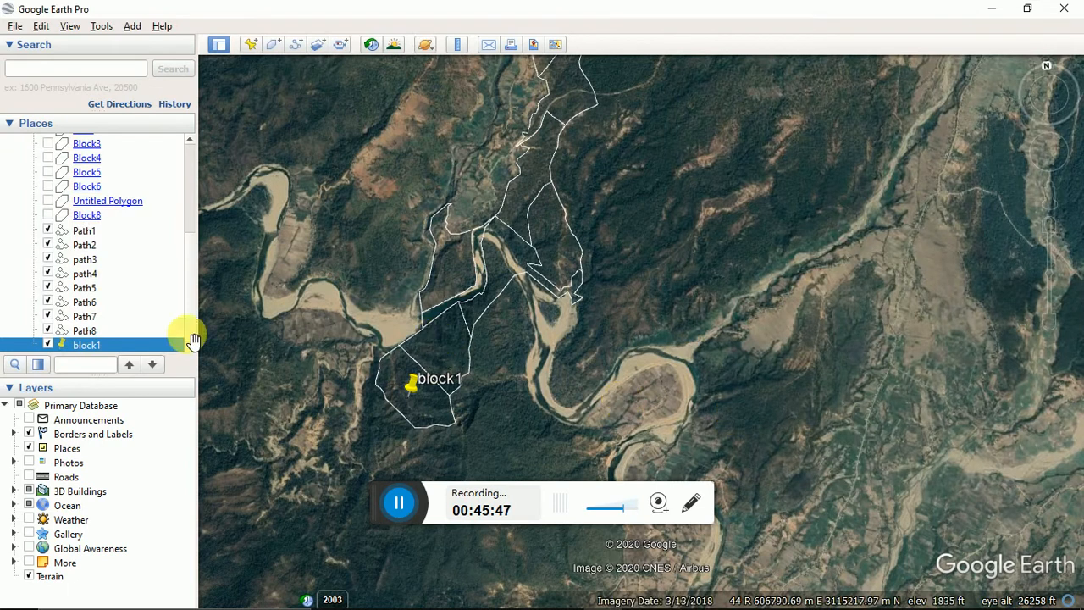
Add a placemark named block2 in the block just northeast of block1, at about 606995 m E, 3115075 m N.
left_click(251, 45)
left_click_drag(635, 317, 451, 337)
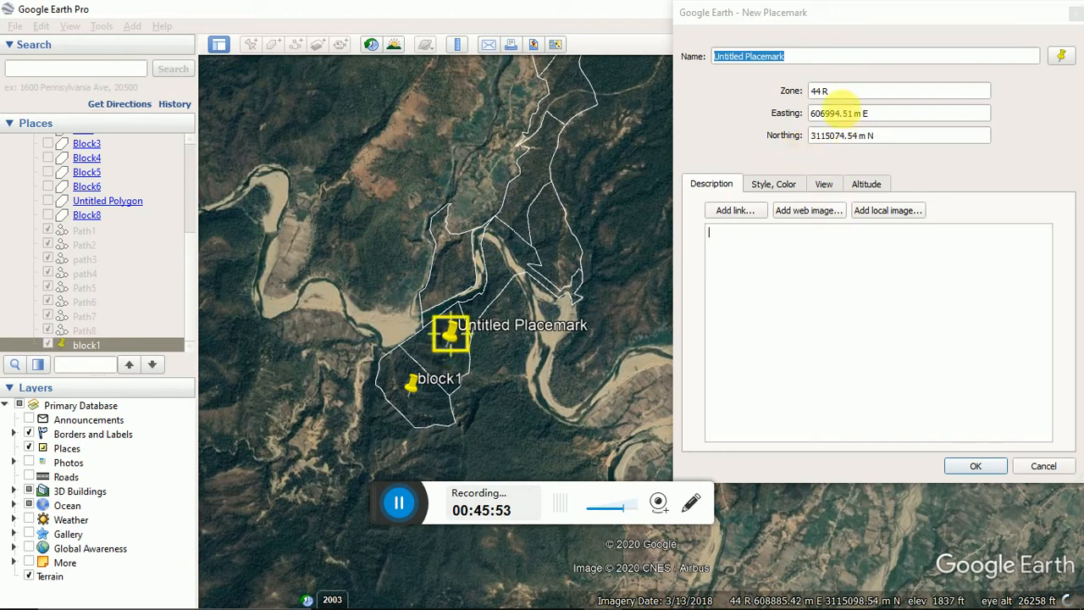
left_click(757, 55)
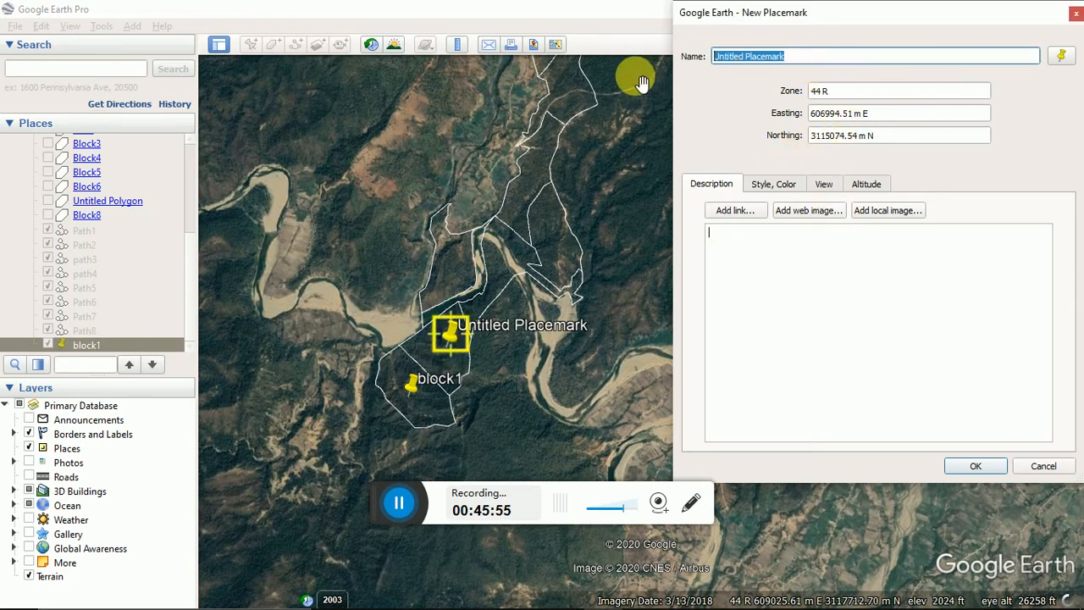
type("block")
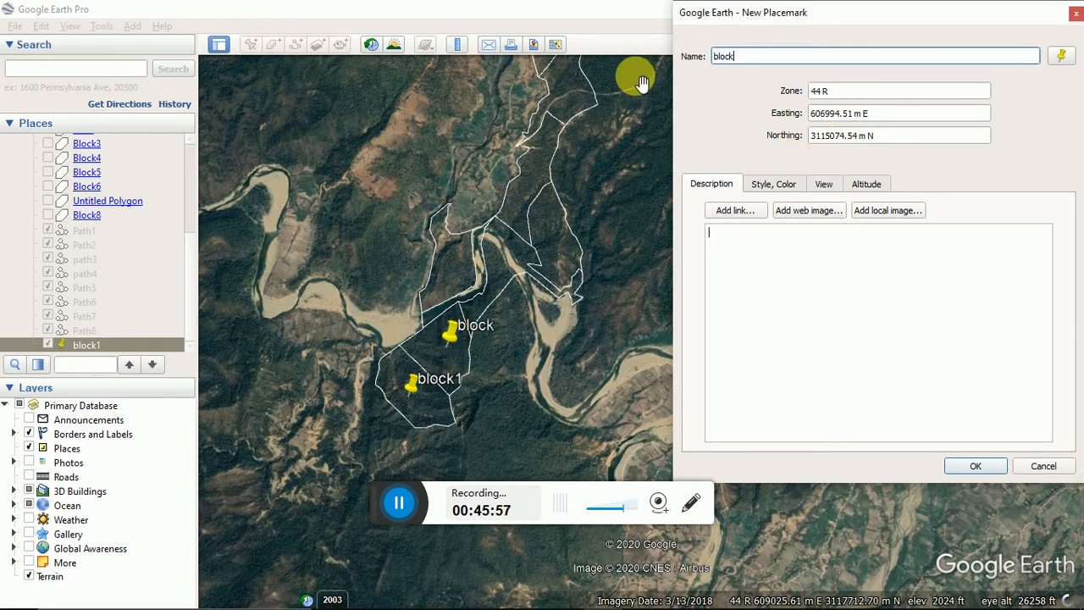
type("2")
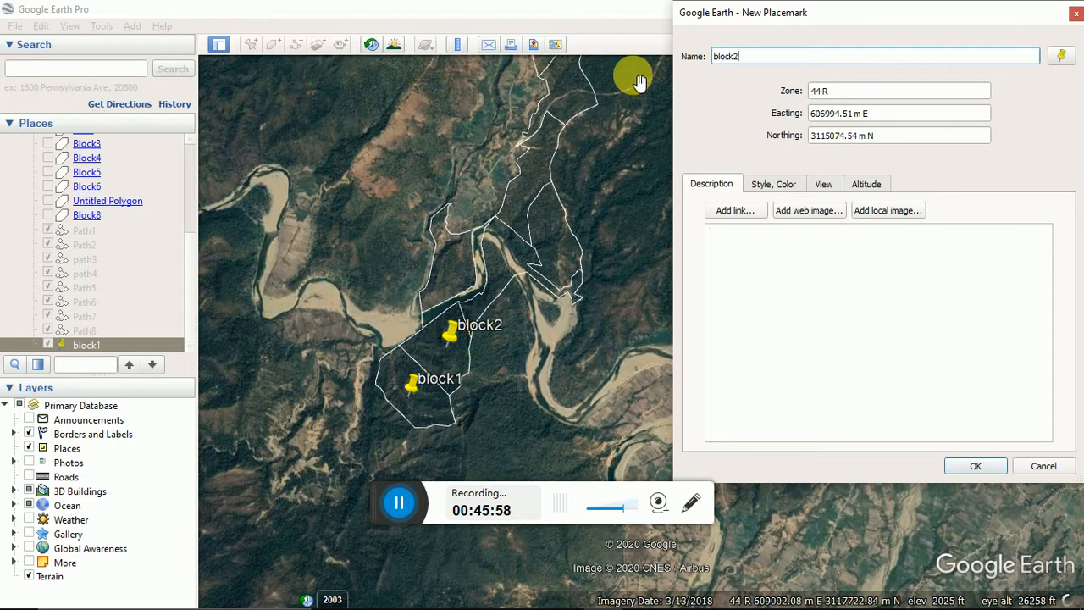
left_click(970, 466)
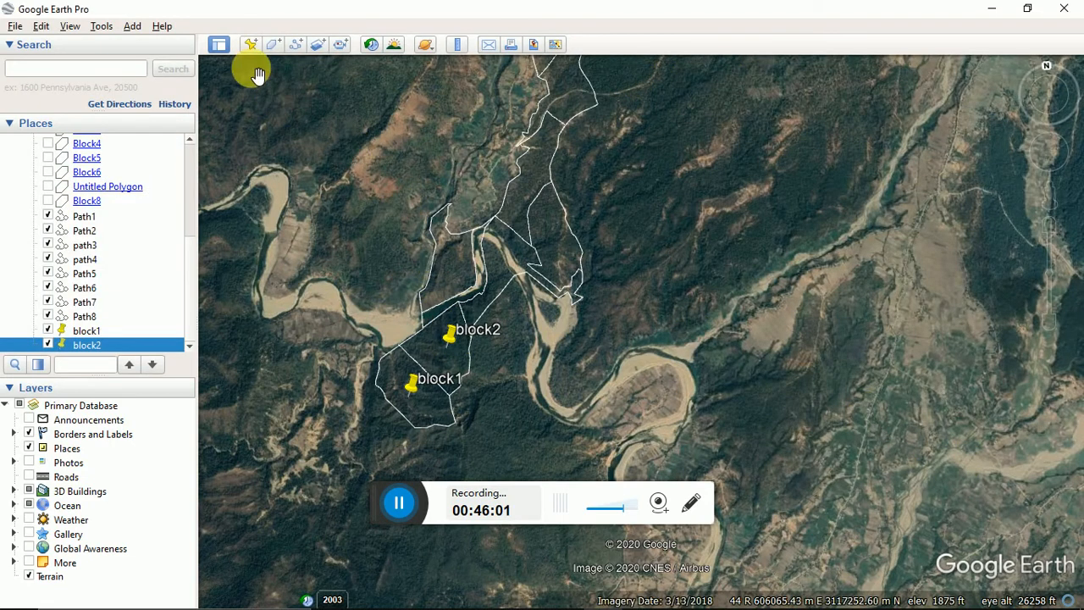
Add a placemark named Block3 in the block west of the river's northern bend, at about 607048 m E, 3115969 m N.
left_click(245, 48)
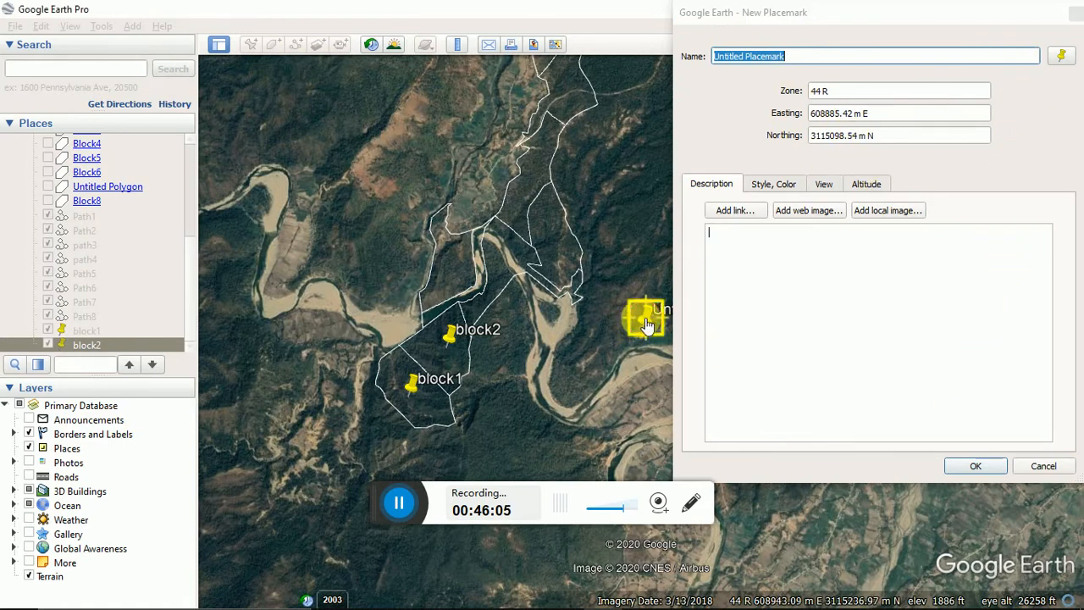
left_click_drag(645, 317, 451, 254)
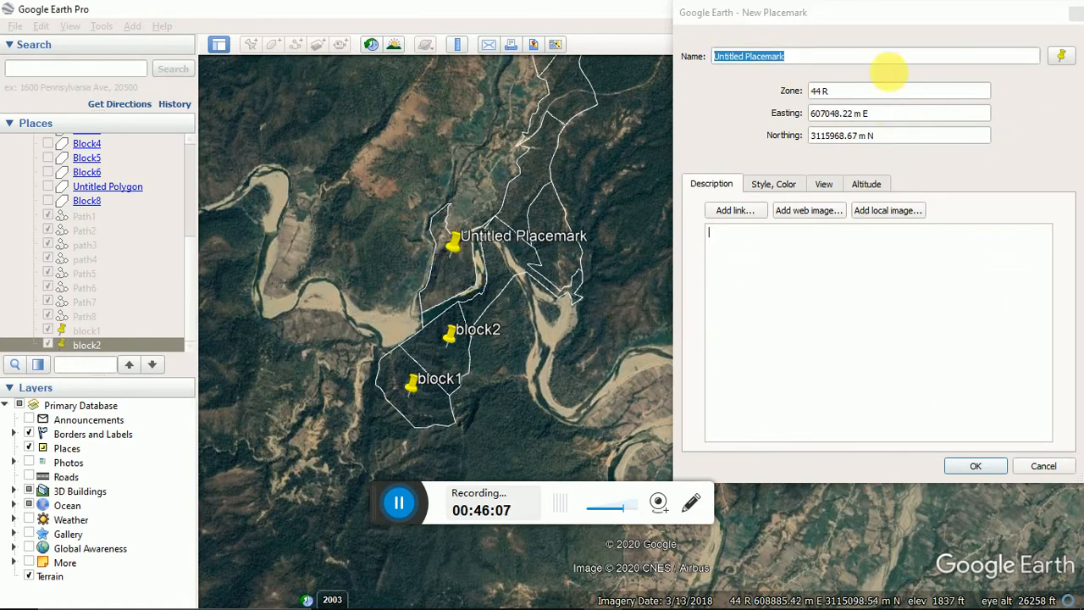
left_click(806, 65)
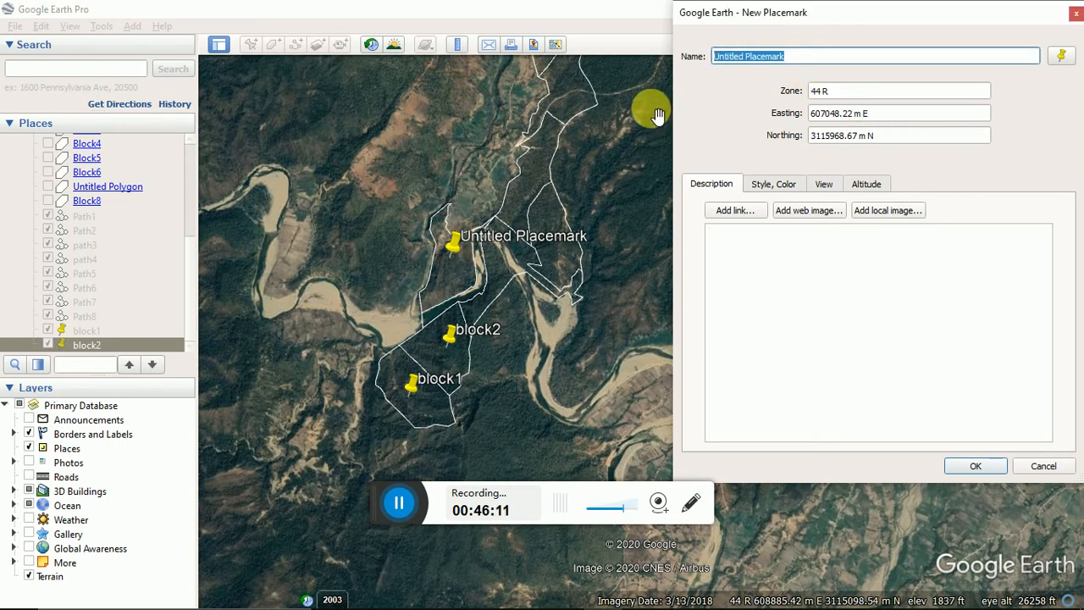
type("Block")
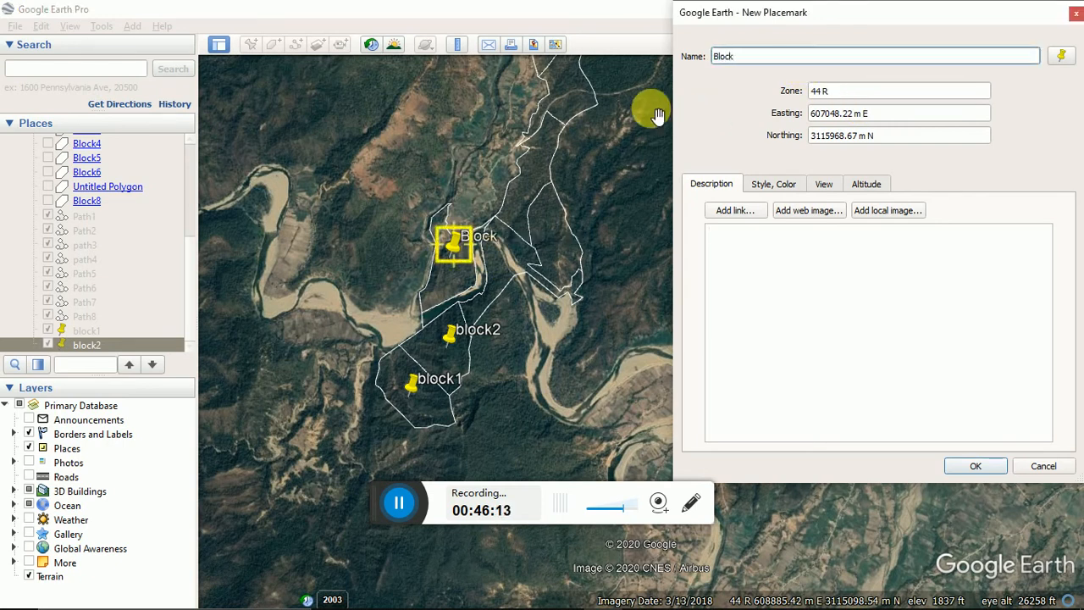
type("3")
left_click(963, 467)
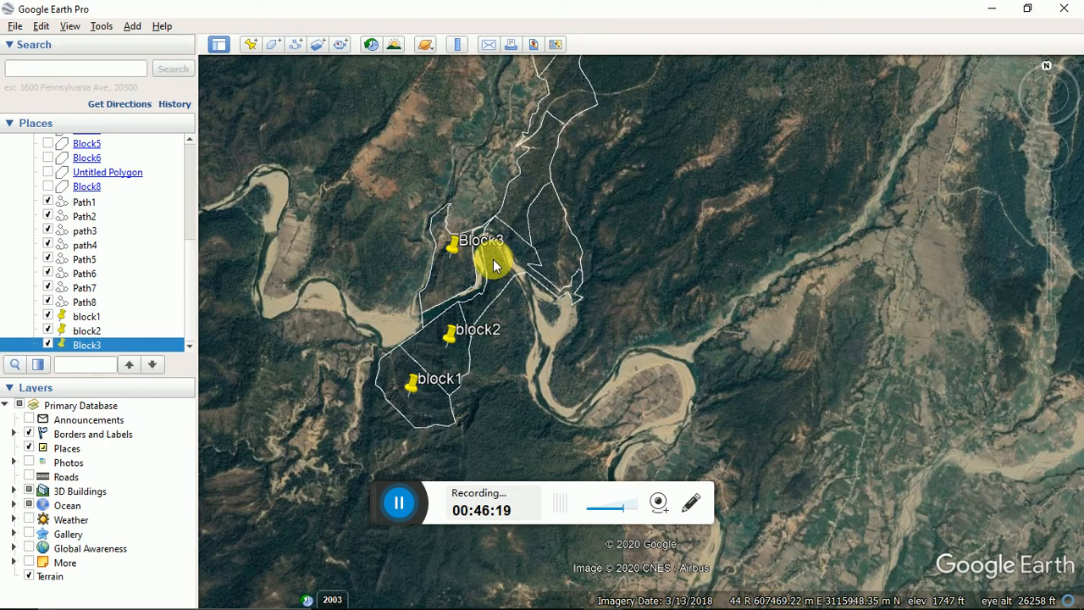
Add a placemark named block4 in the block southeast of Block3, at about 607474 m E, 3115638 m N.
left_click(251, 44)
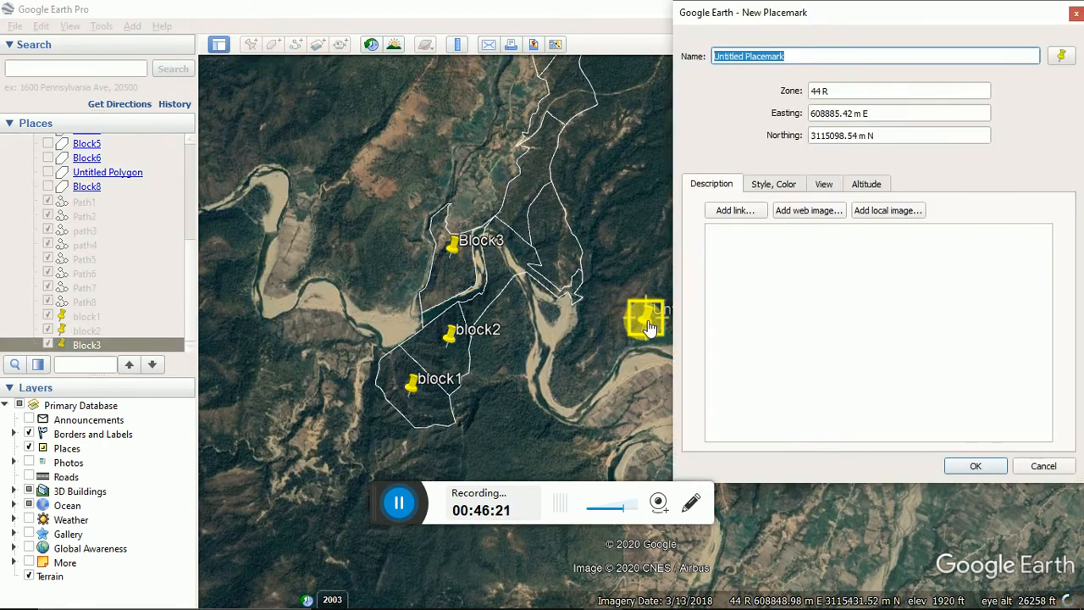
left_click_drag(646, 326, 499, 295)
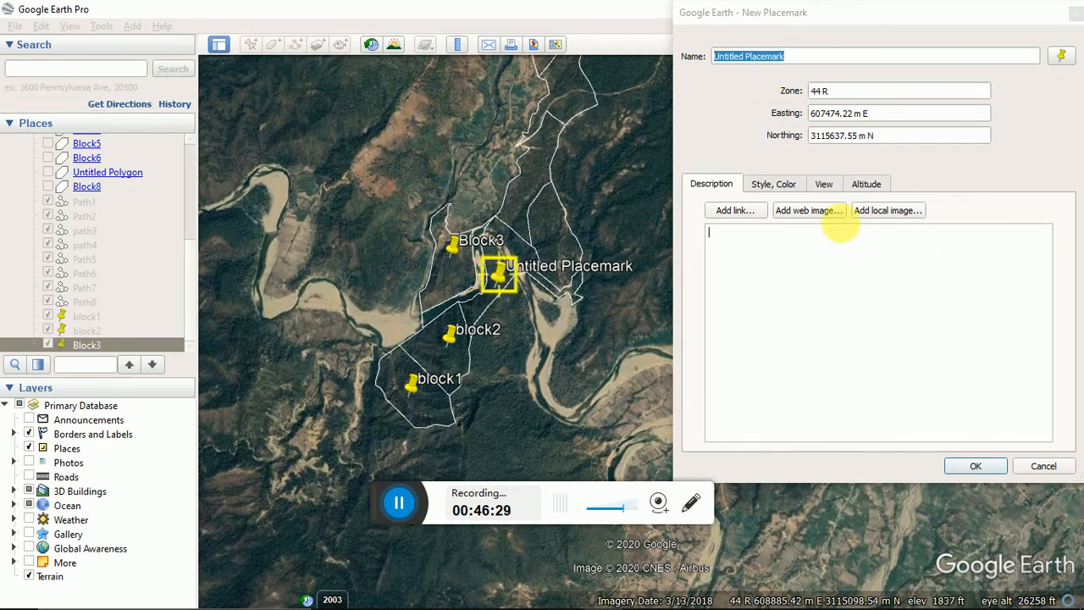
left_click(816, 58)
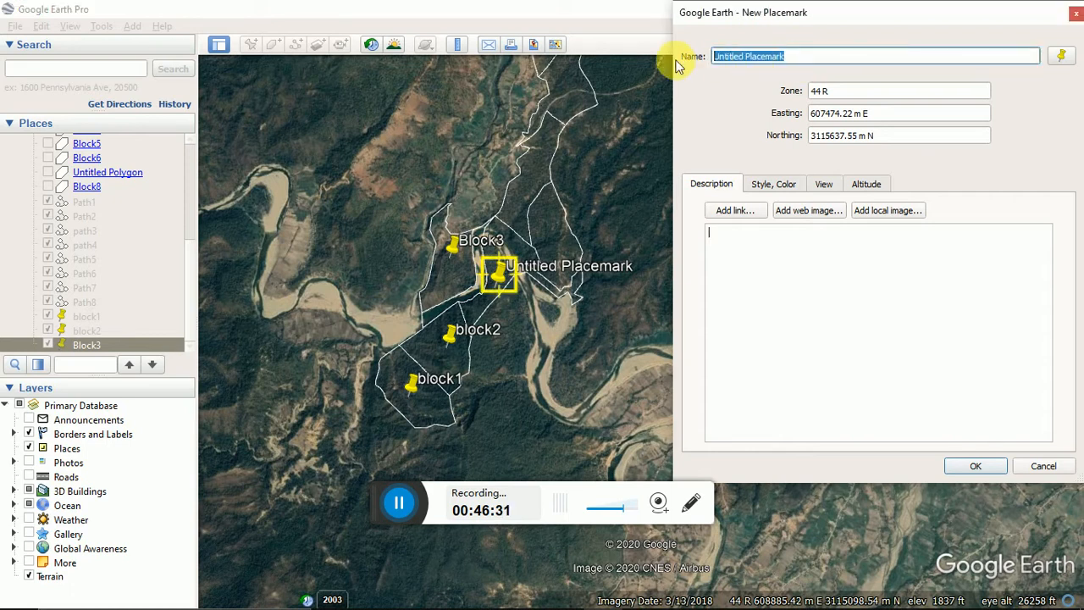
type("block4")
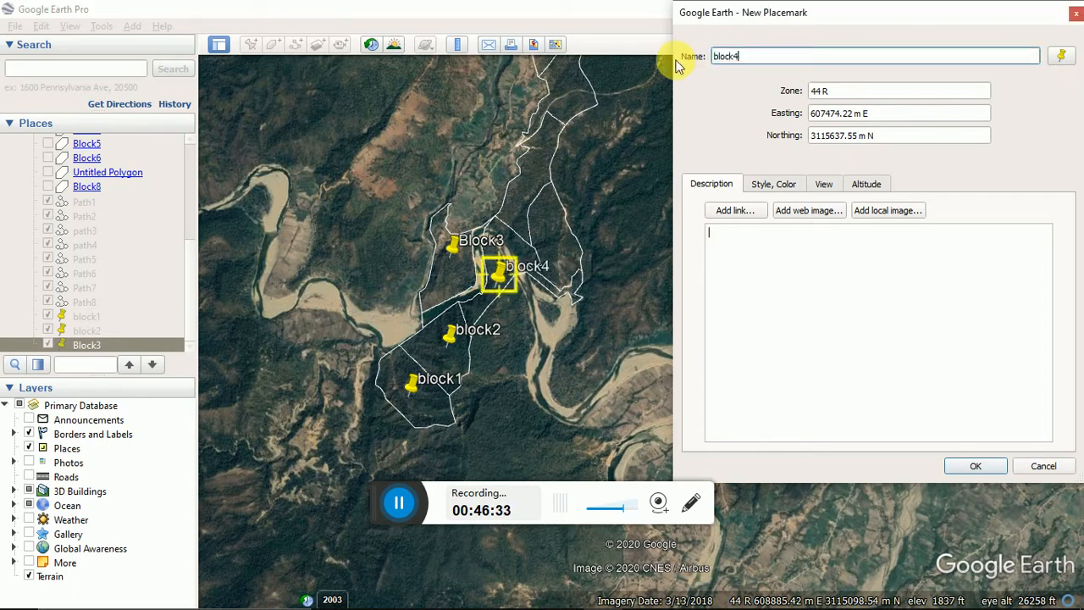
left_click(974, 466)
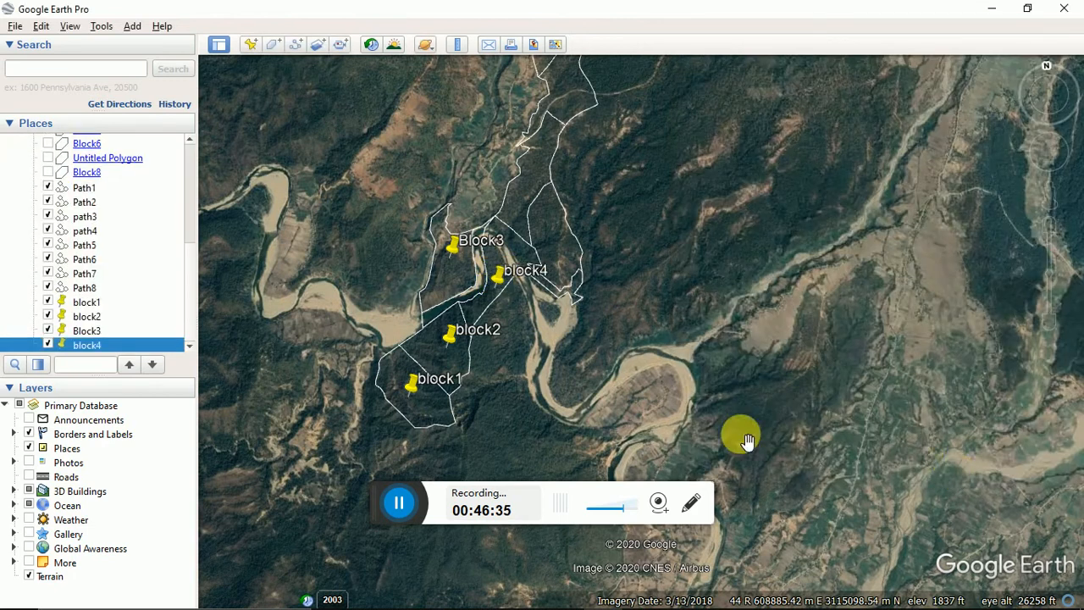
left_click(402, 508)
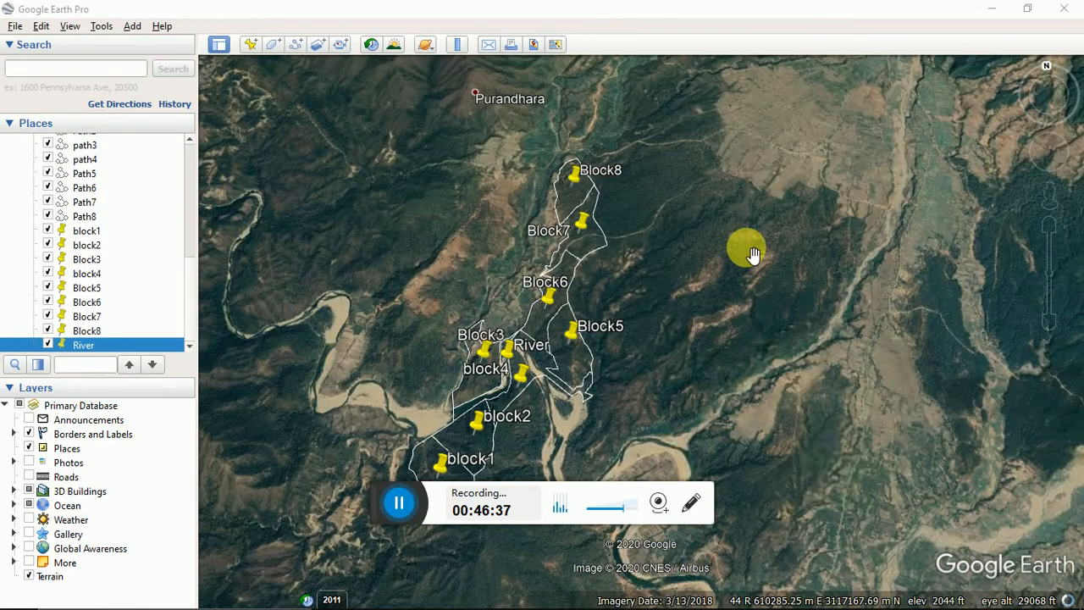
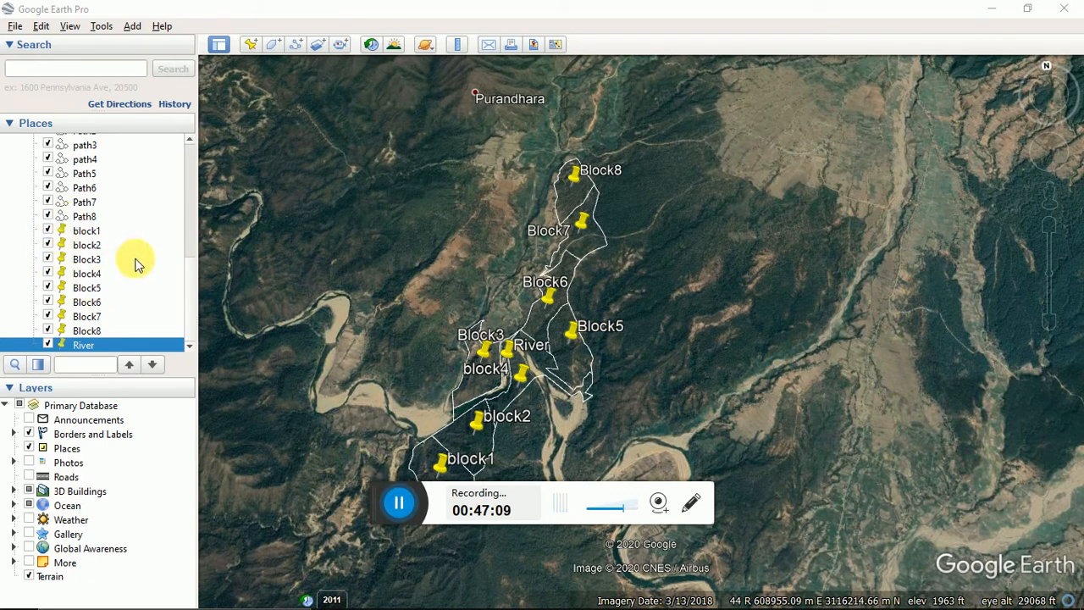
Collapse the Polygon1 folder and its parent Polygon1.shp in the places list, leaving the unnamed polygon shown.
scroll(127, 220, "up", 7)
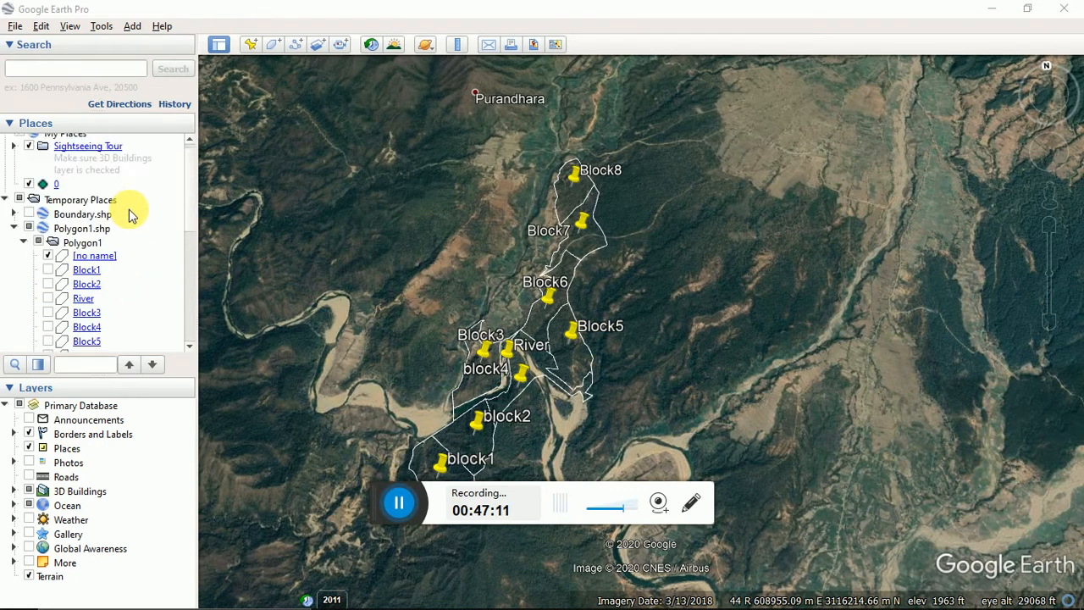
scroll(129, 215, "down", 2)
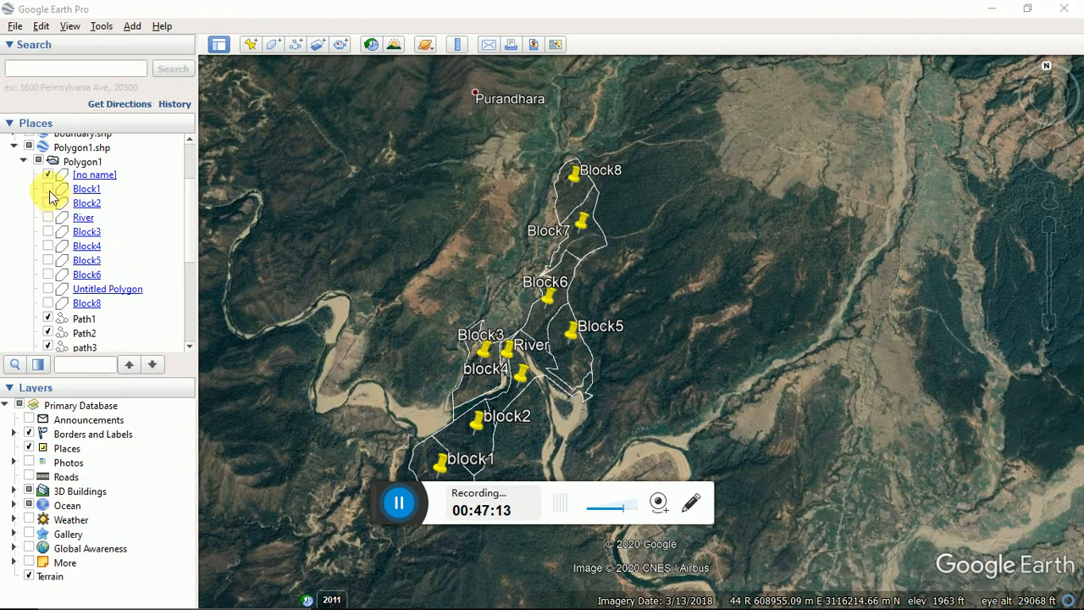
left_click(48, 176)
left_click(49, 177)
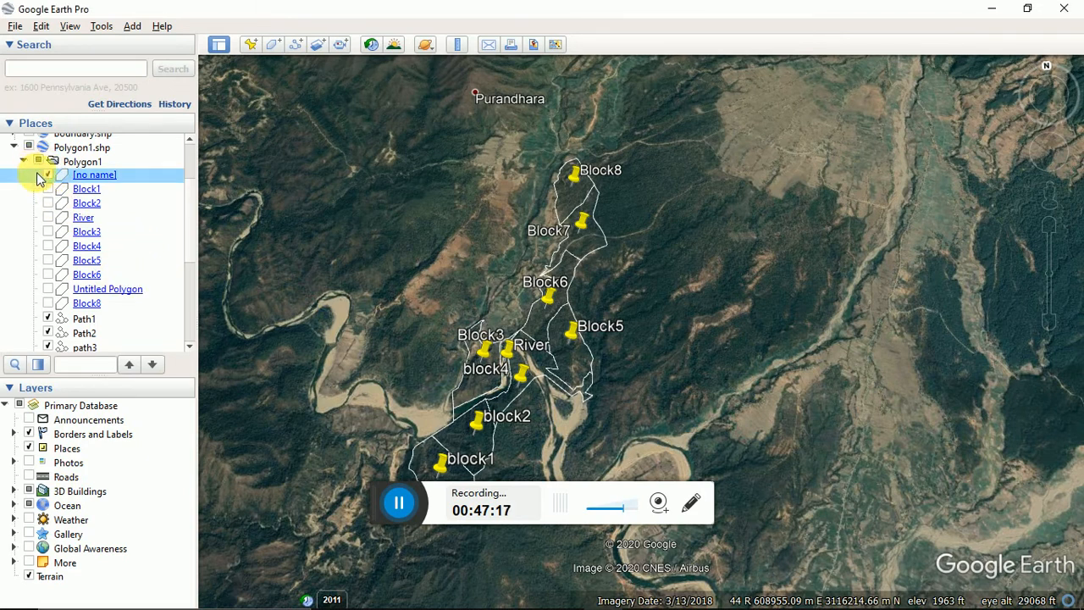
left_click(47, 177)
left_click(26, 151)
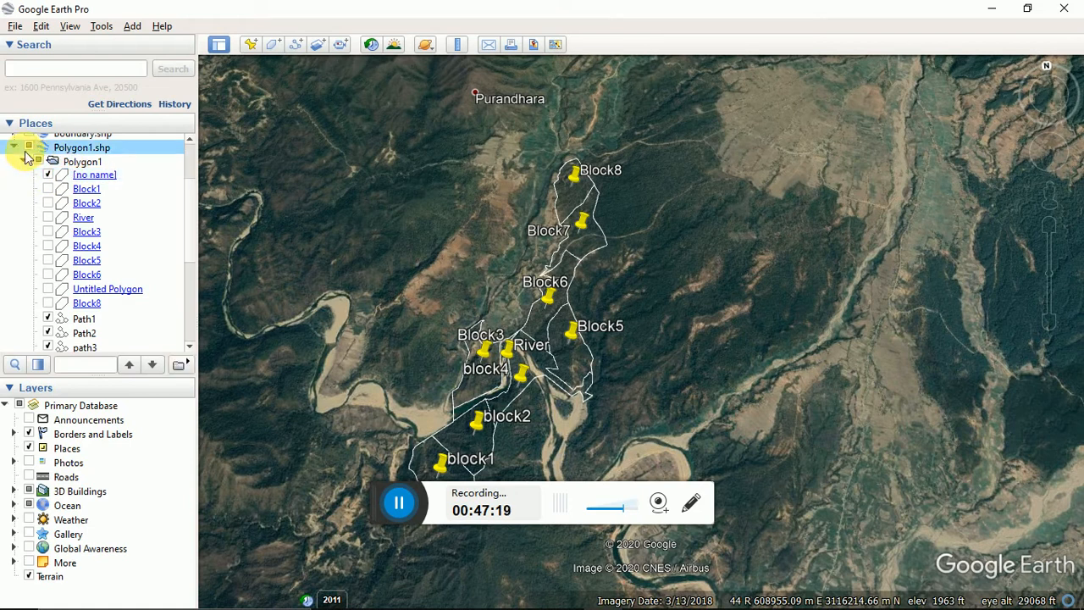
left_click(23, 162)
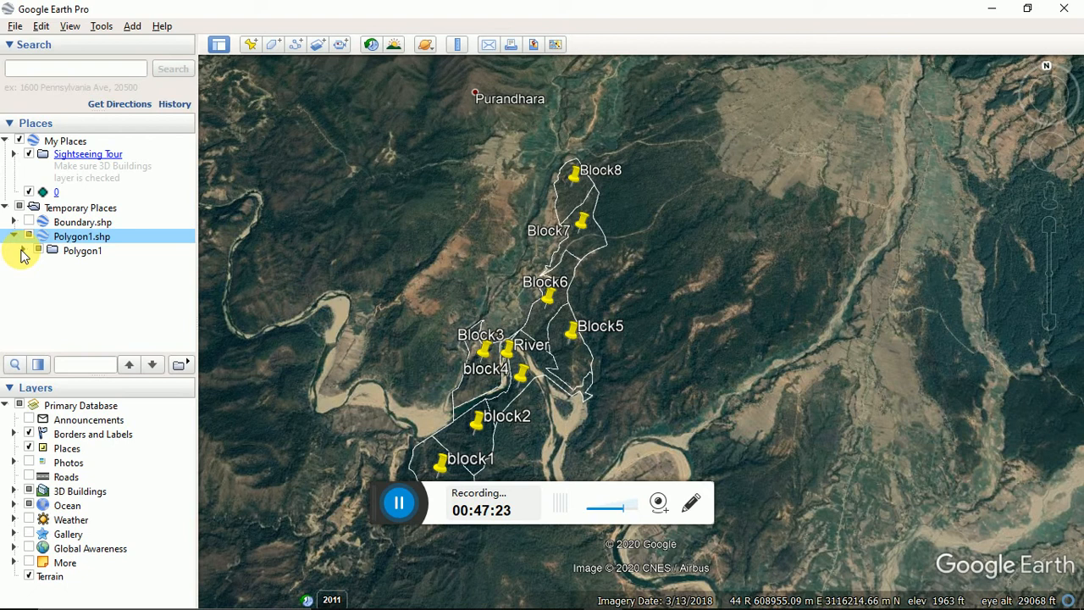
left_click(24, 252)
left_click(23, 251)
left_click(24, 251)
left_click(24, 251)
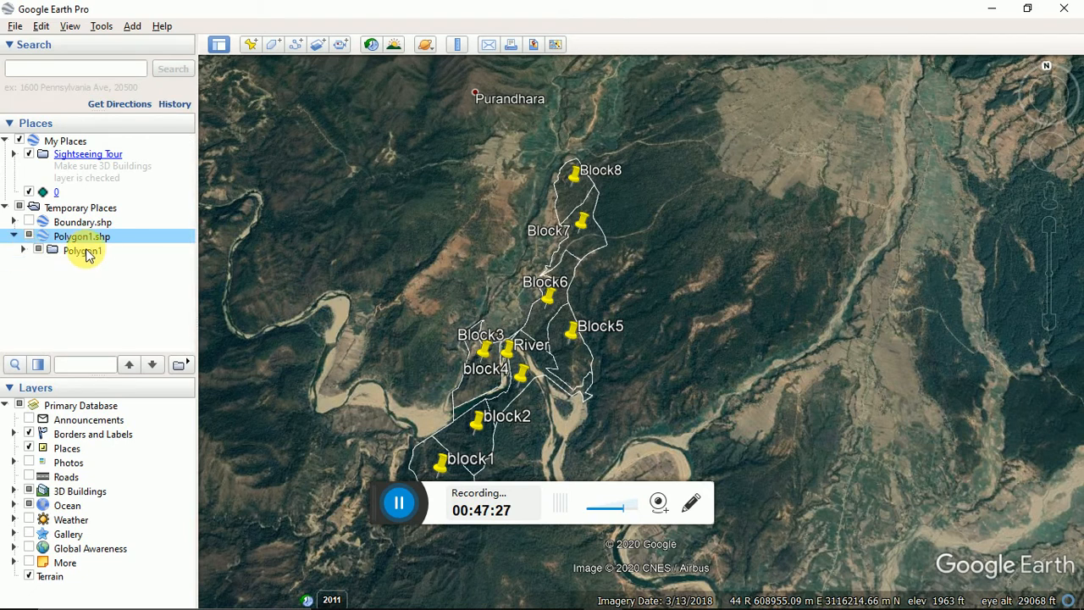
left_click(81, 252)
left_click(16, 236)
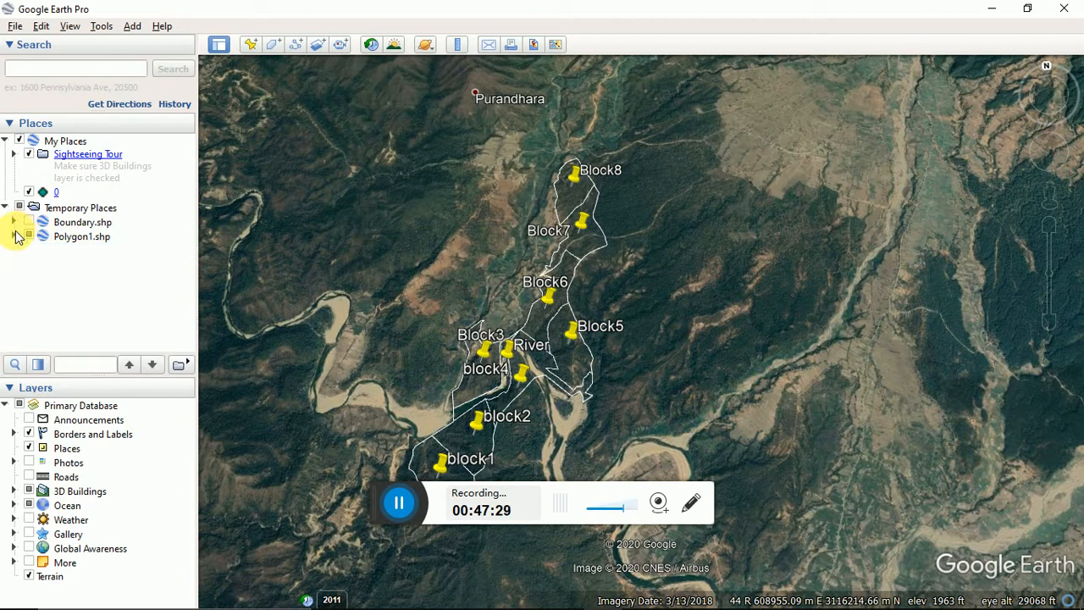
Save Polygon1.shp with its paths and placemarks from Temporary Places to My Places.
right_click(78, 235)
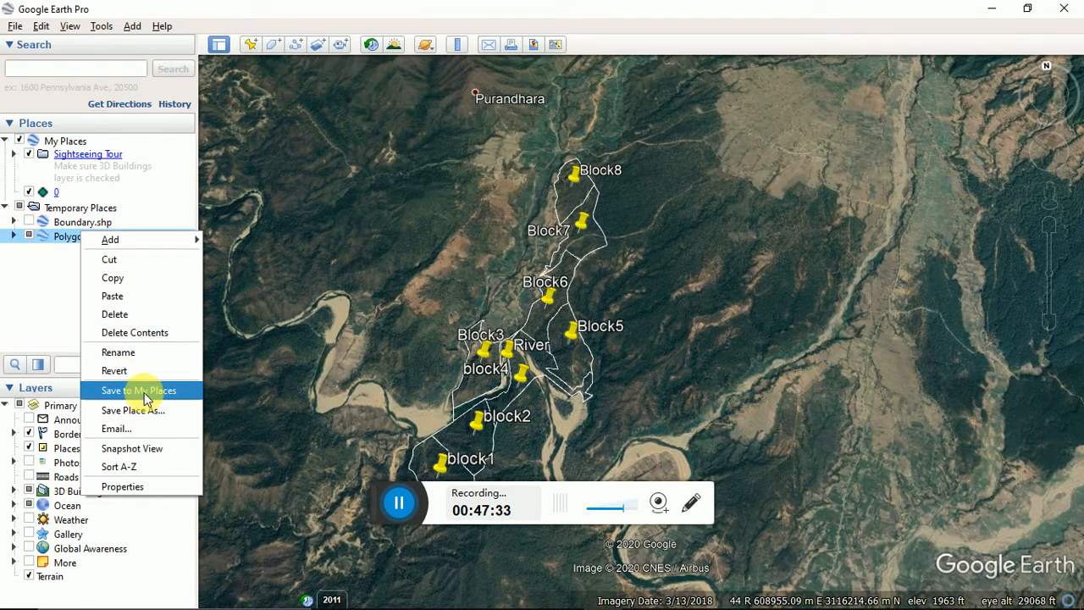
left_click(145, 391)
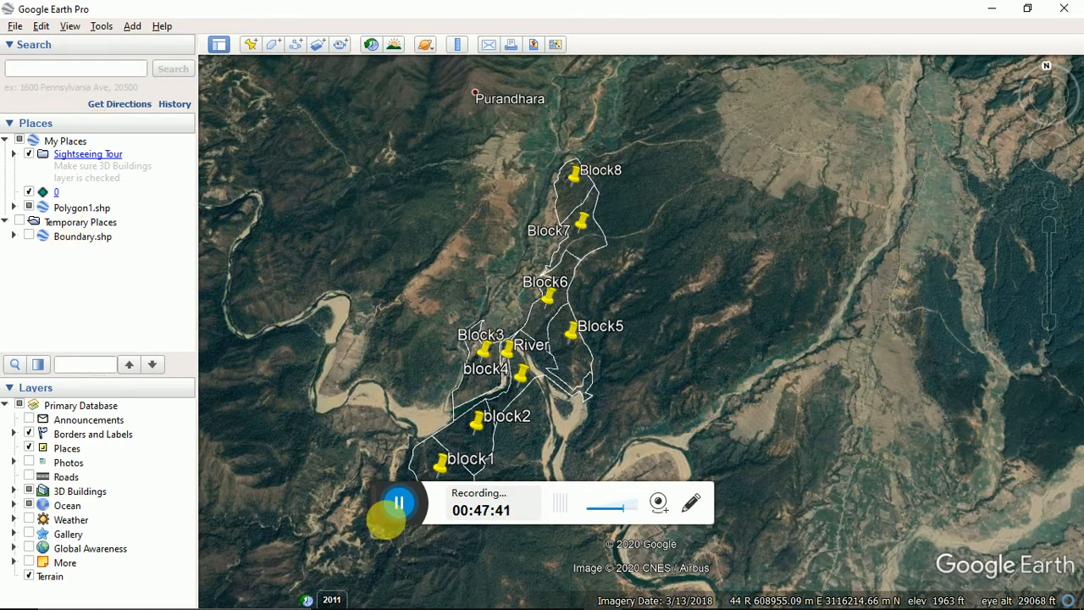
left_click(399, 503)
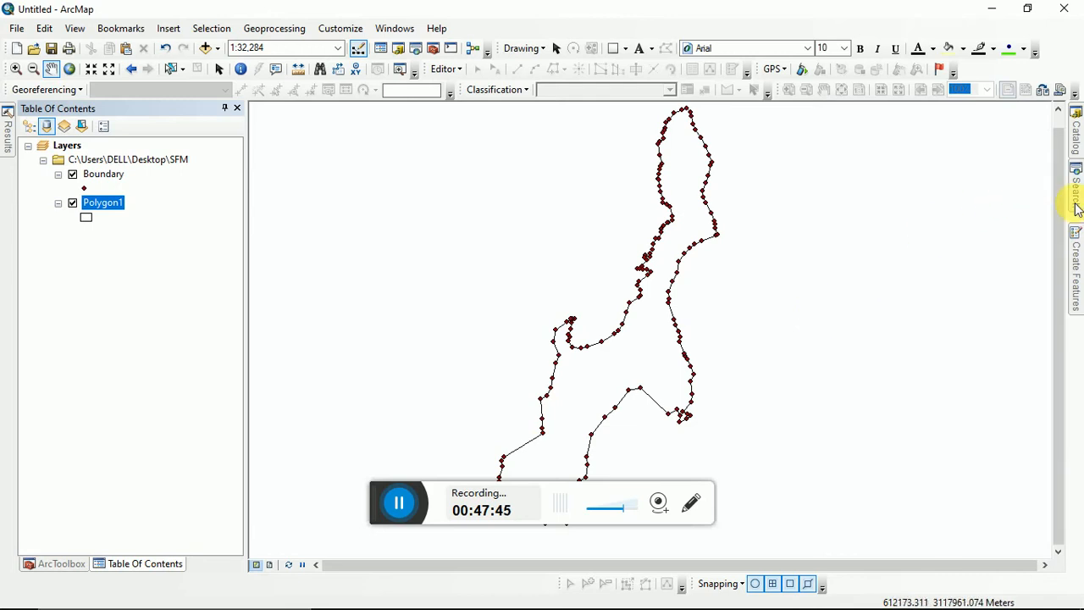
In ArcMap, search the tools for "Kml to layer" and open the KML To Layer conversion tool.
mouse_move(1077, 208)
left_click_drag(929, 170, 840, 169)
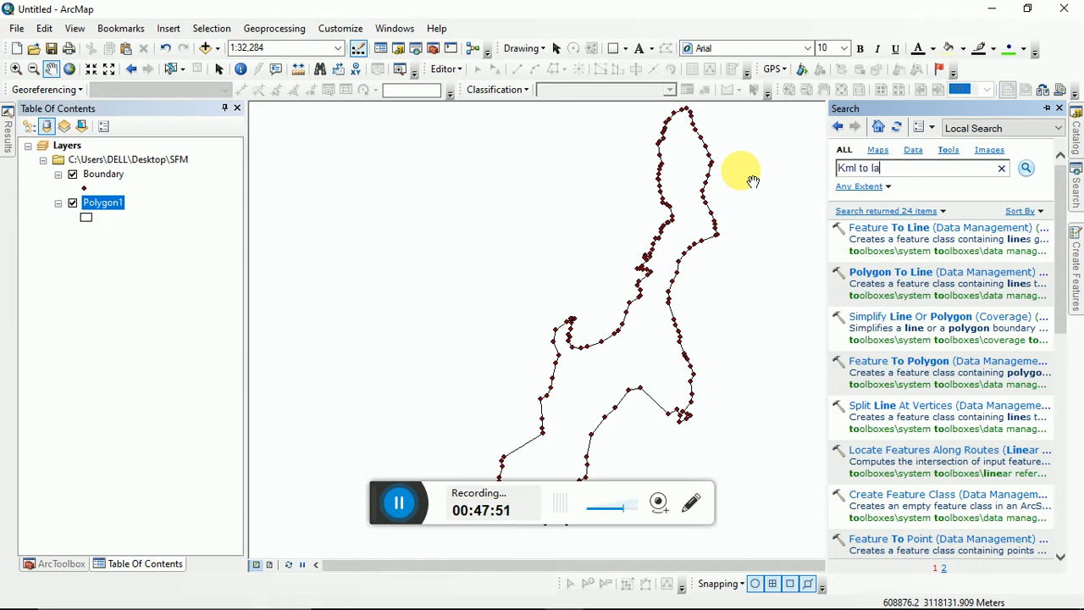
type("Kml to layer")
key("Return")
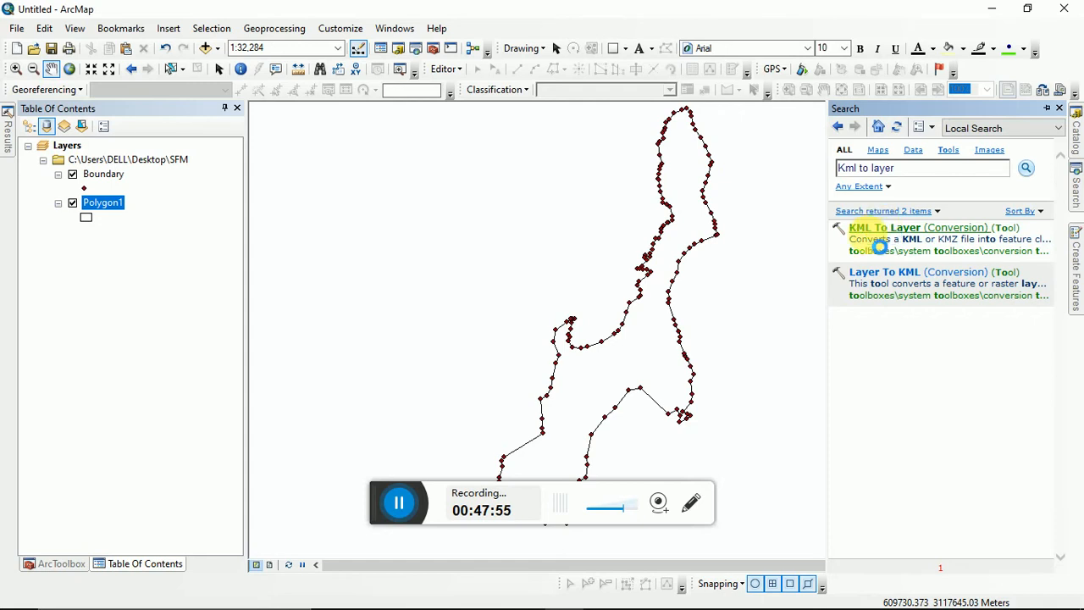
left_click(878, 237)
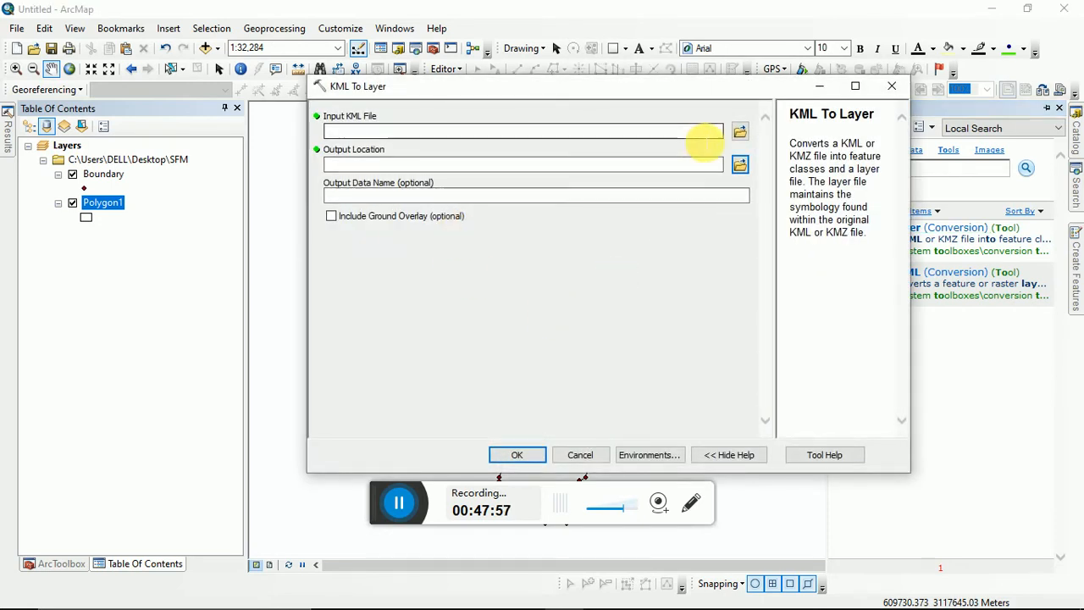
Convert BlockDivision.kmz from the Practice folder to a layer, keeping the default output location and the data name BlockDivision.
left_click(739, 132)
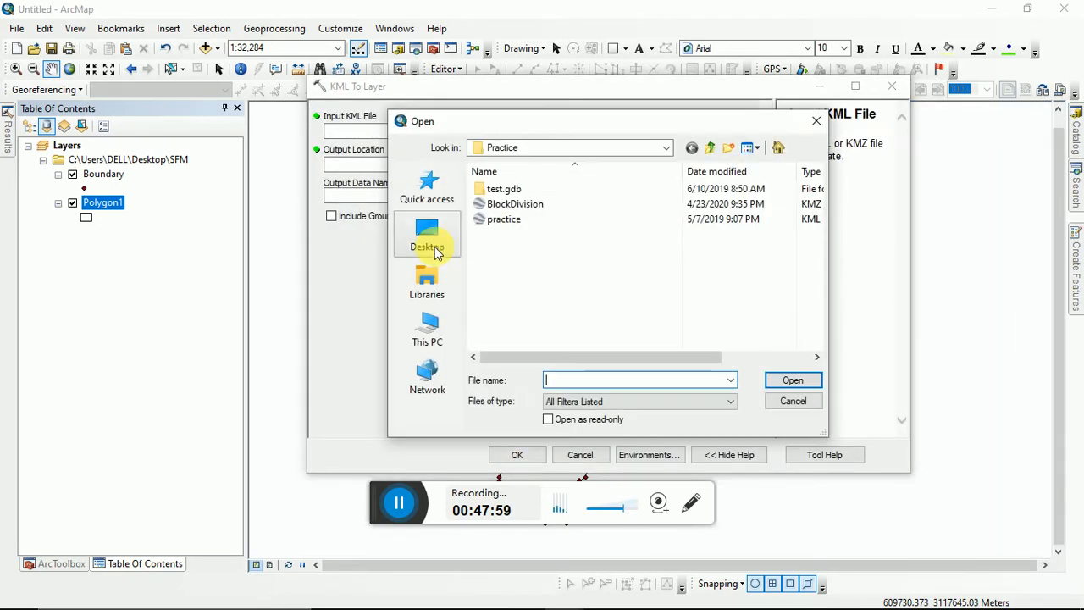
left_click(518, 205)
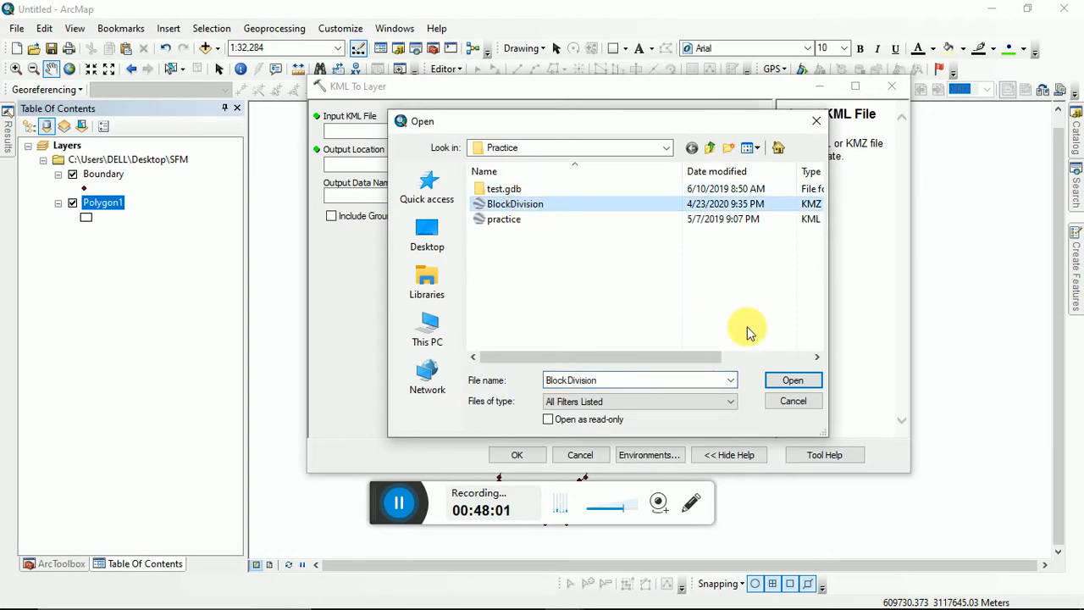
left_click(792, 380)
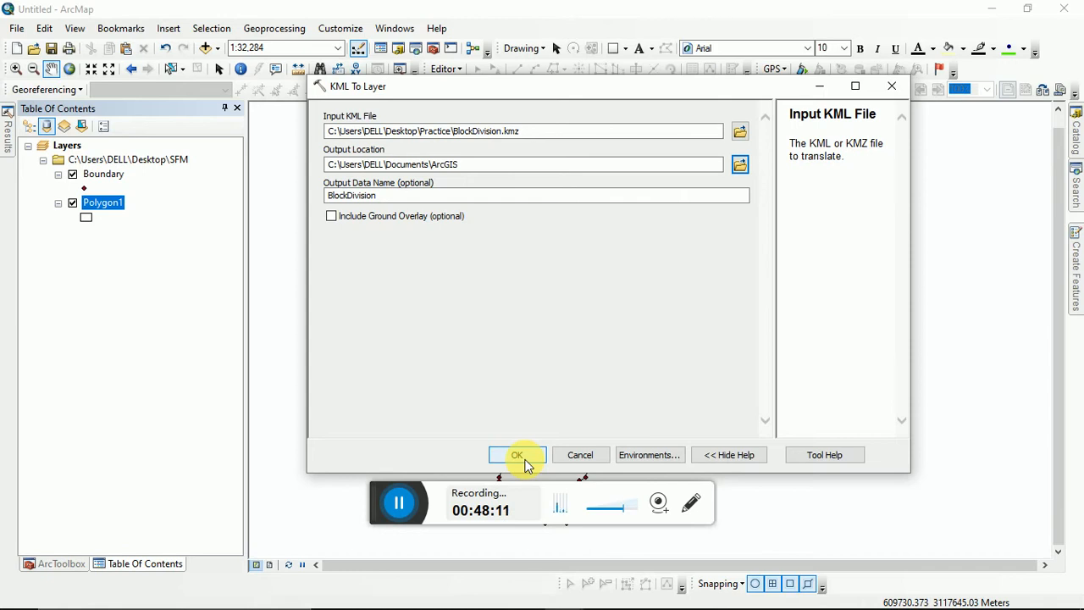
left_click(516, 455)
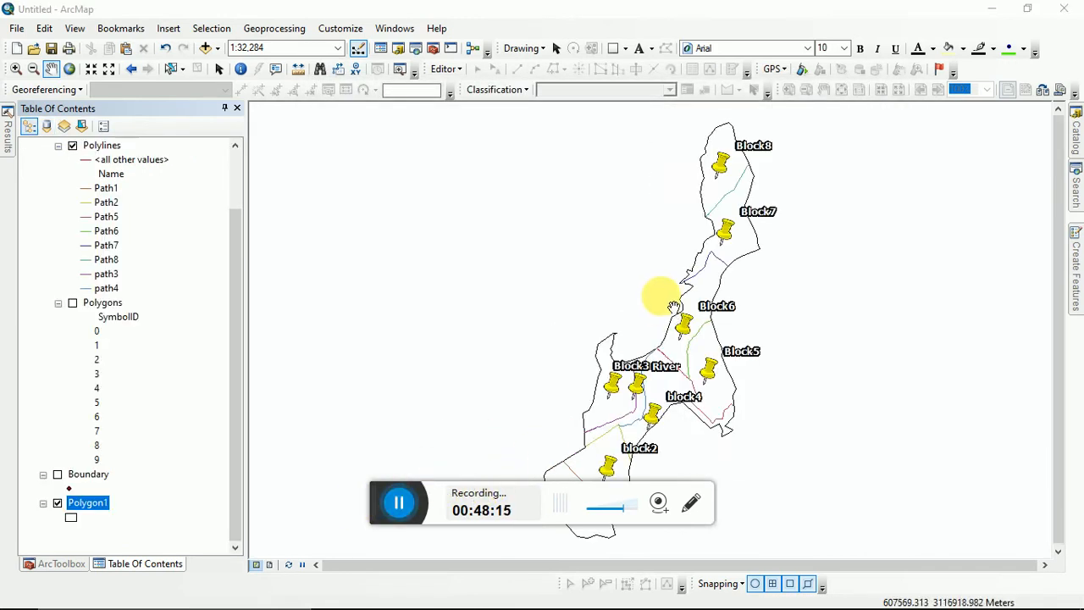
Hide the Points layer and remove the Polygons layer from the BlockDivision group.
scroll(706, 292, "down", 3)
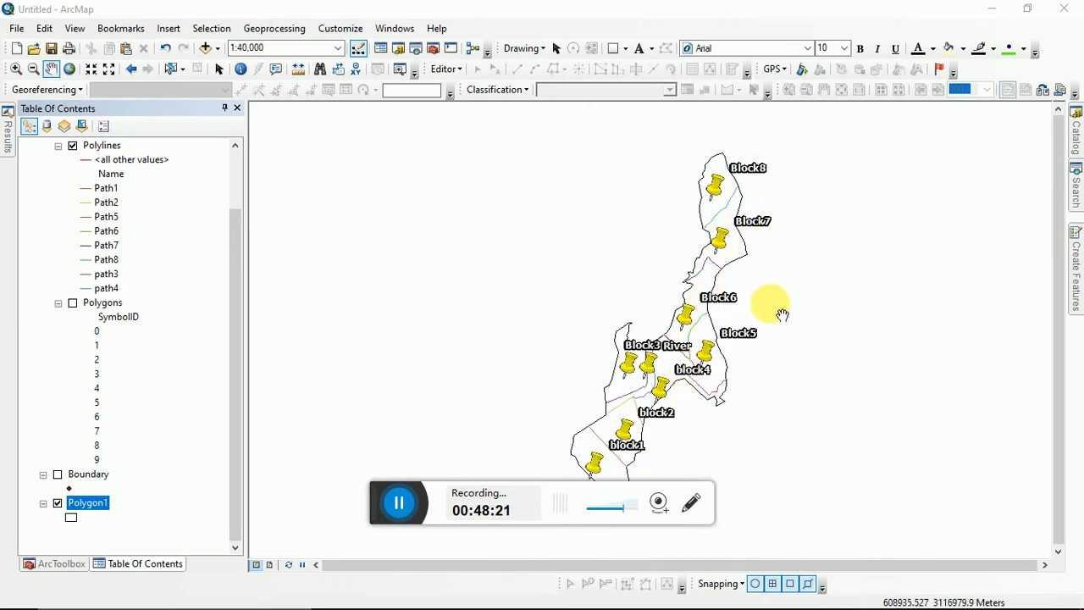
scroll(134, 246, "up", 2)
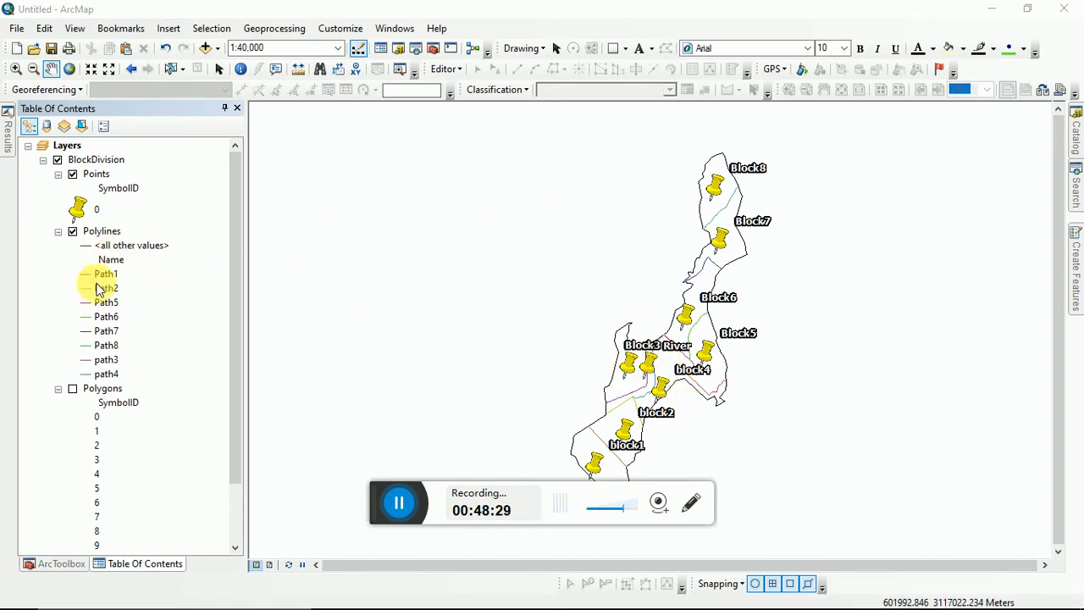
left_click(73, 174)
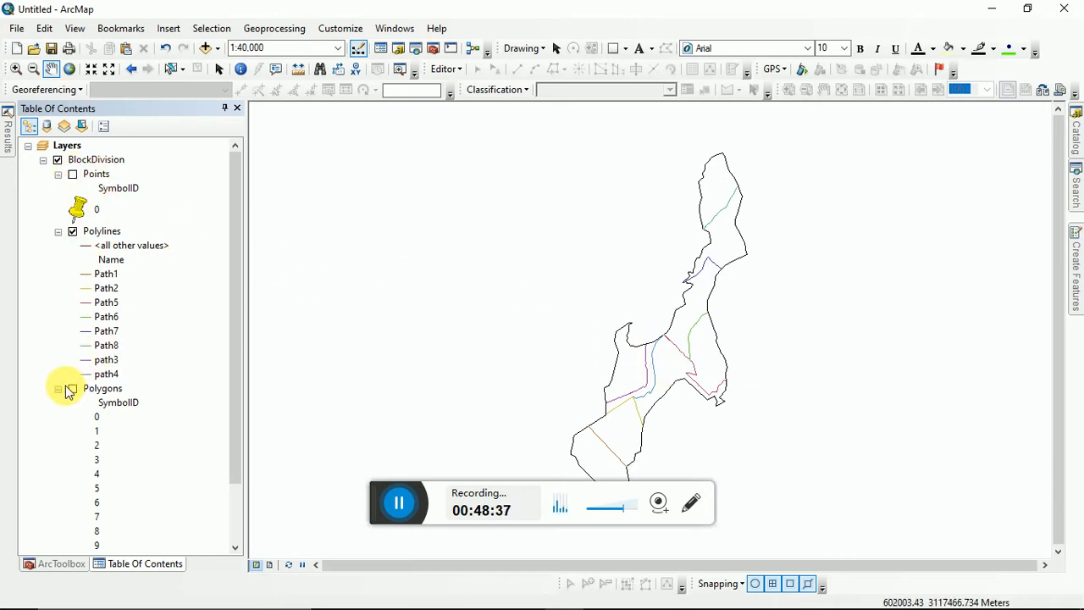
right_click(86, 394)
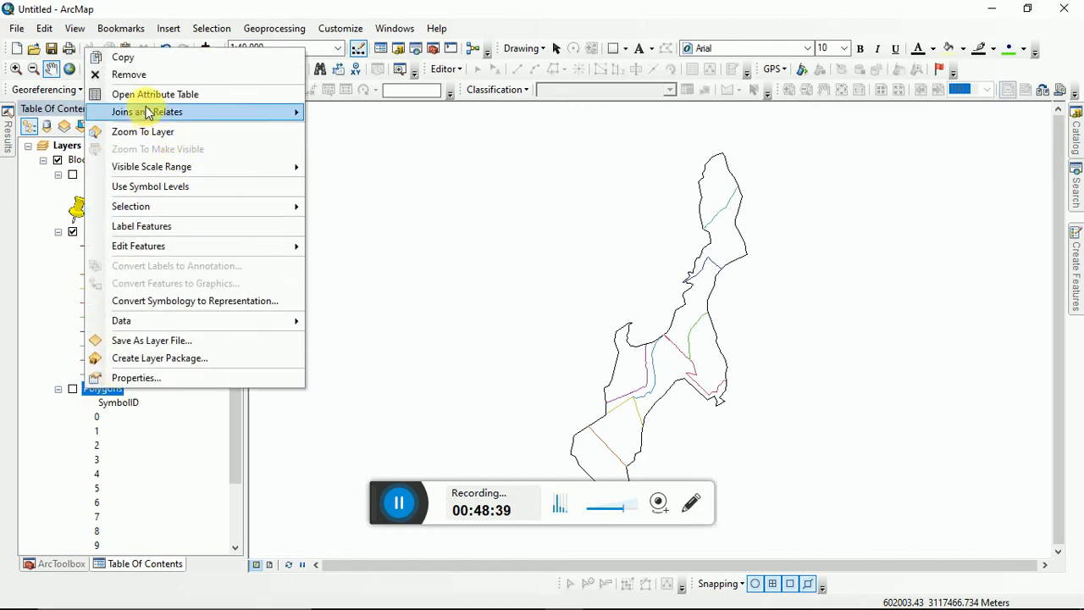
left_click(133, 72)
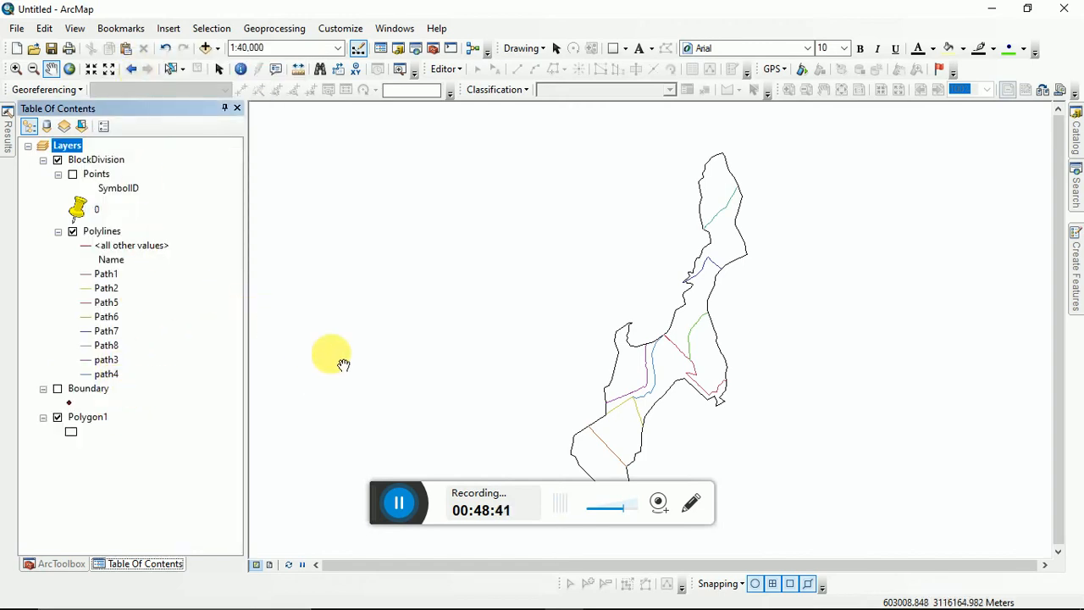
Change the Path1 line symbol to Major Road in black with a width of 1.50.
left_click(83, 275)
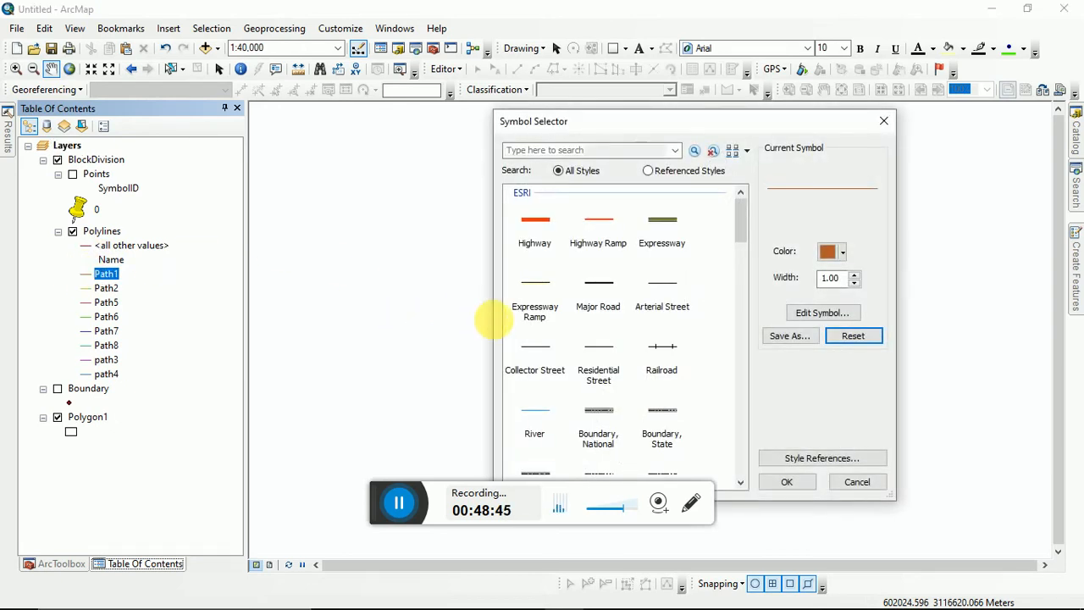
left_click(600, 285)
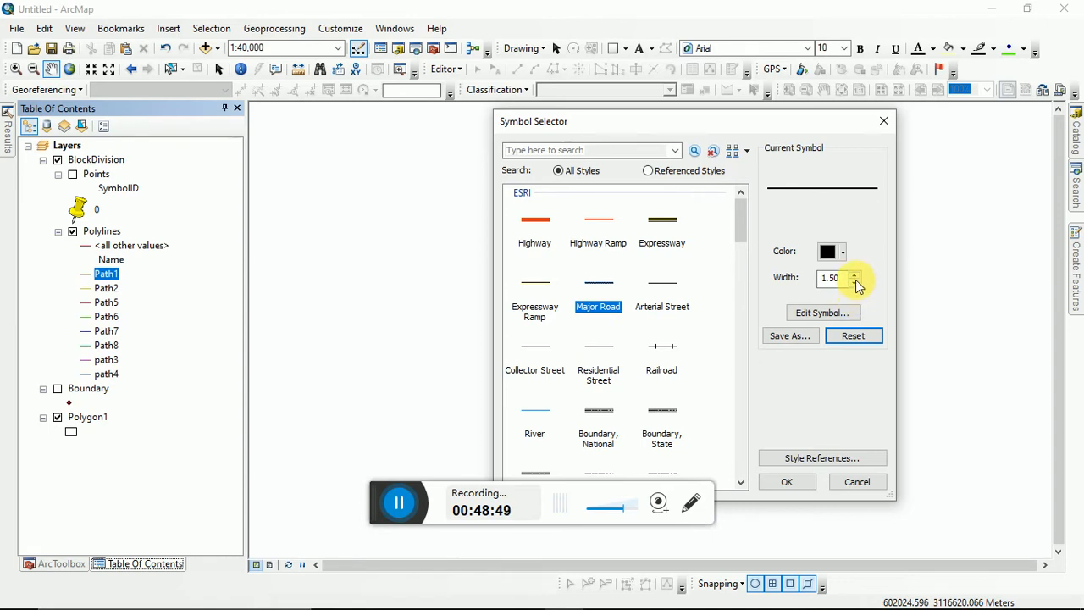
left_click(843, 256)
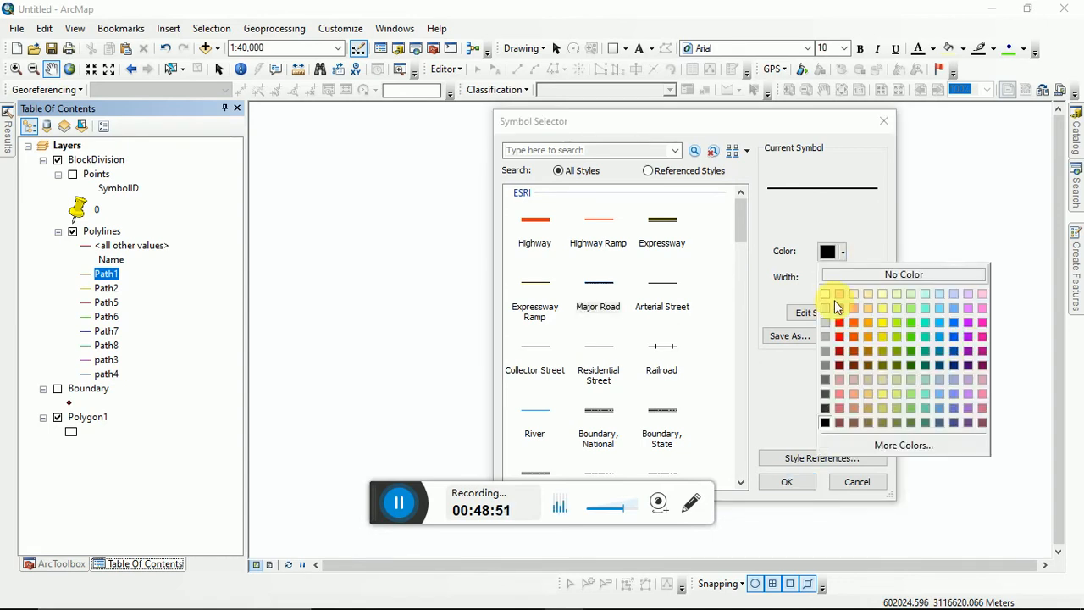
left_click(825, 424)
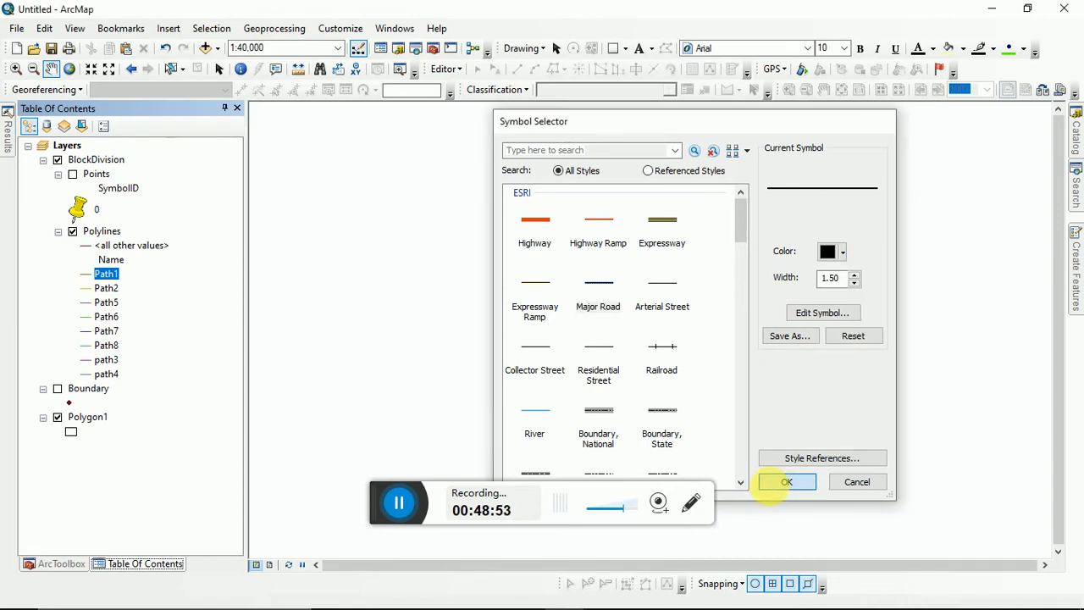
left_click(787, 482)
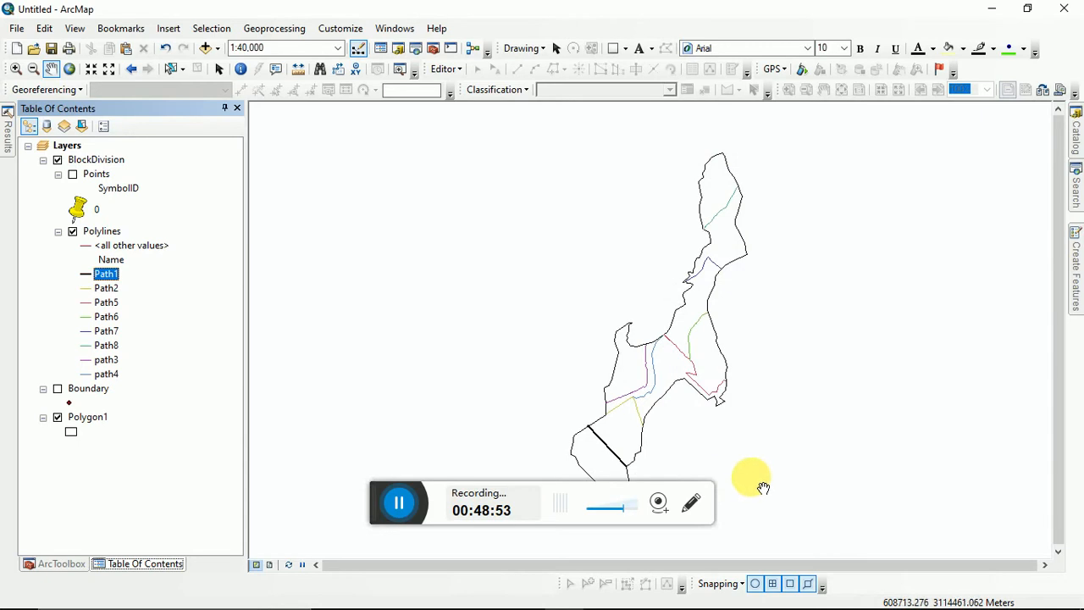
Change the Path2 and Path5 line symbols to Major Road in black with a width of 1.50.
double_click(85, 290)
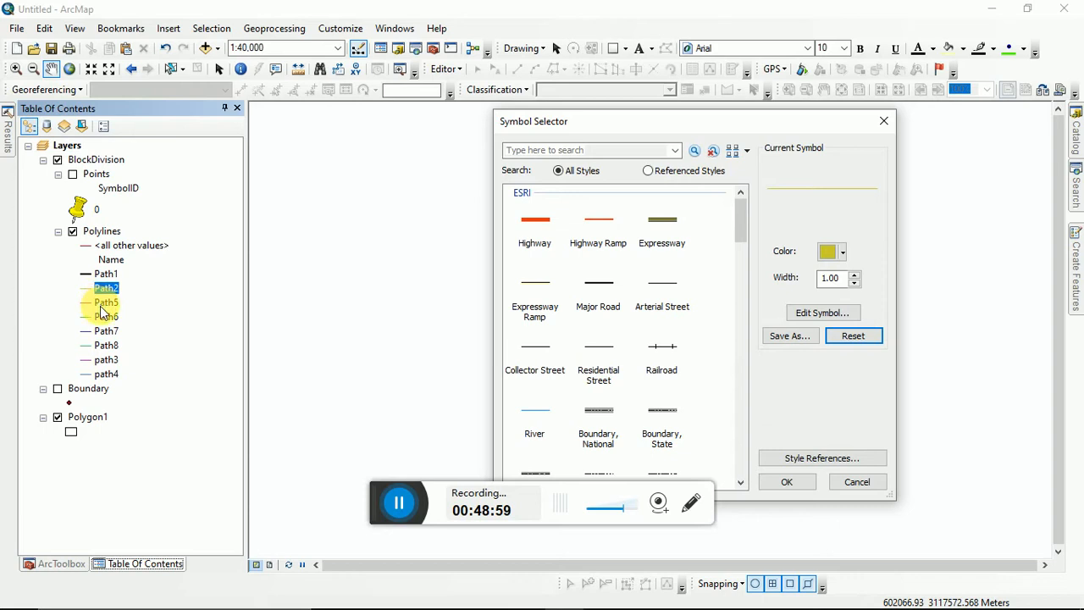
left_click(597, 281)
left_click(800, 482)
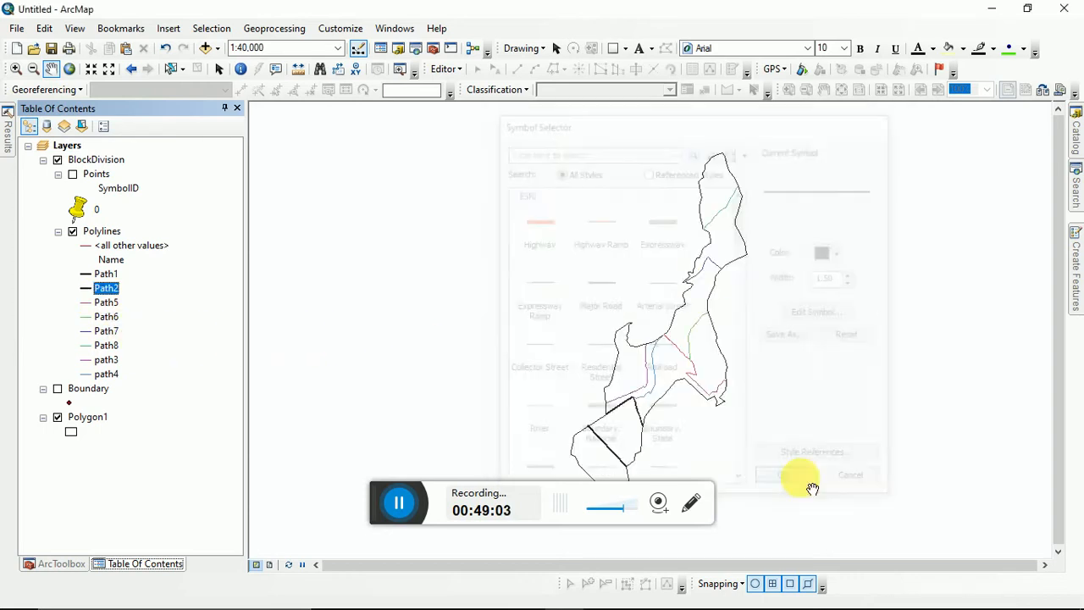
double_click(106, 303)
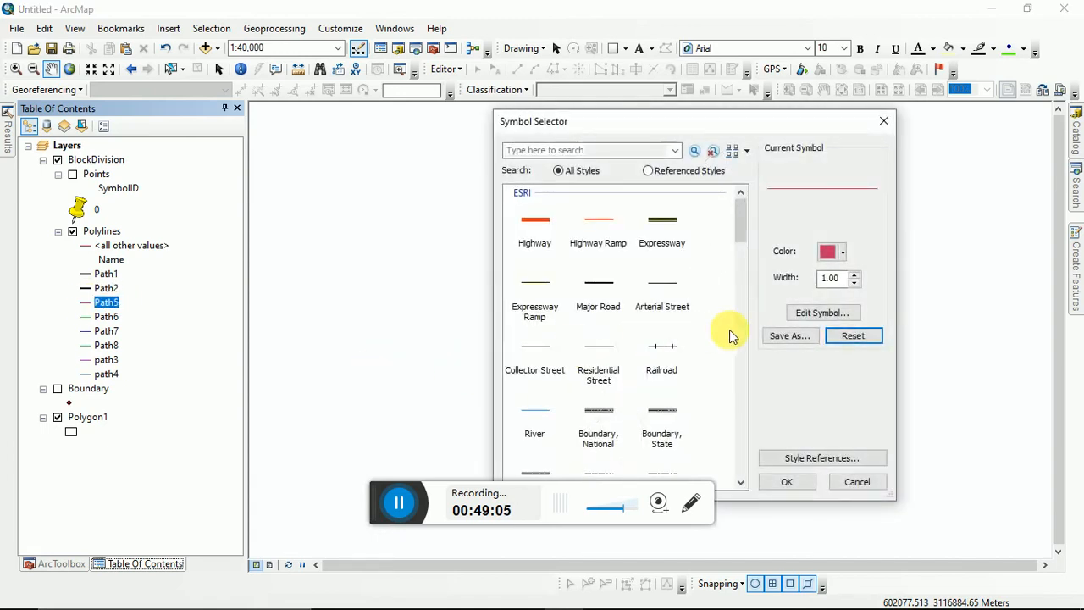
left_click(599, 293)
left_click(782, 483)
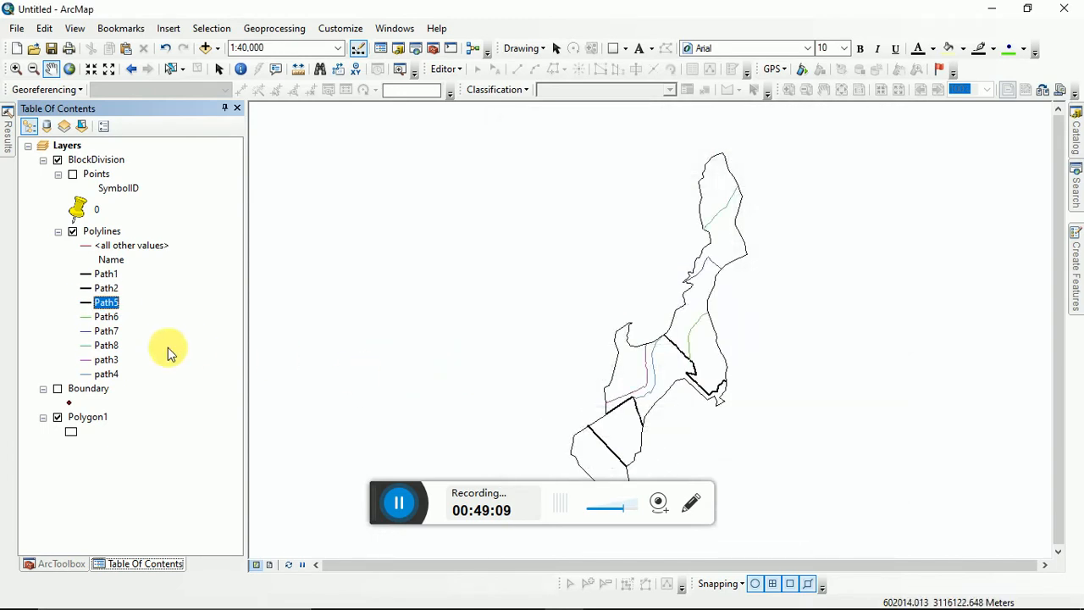
Apply the black Major Road symbol with a width of 1.50 to the Path6 and Path7 lines.
left_click(87, 317)
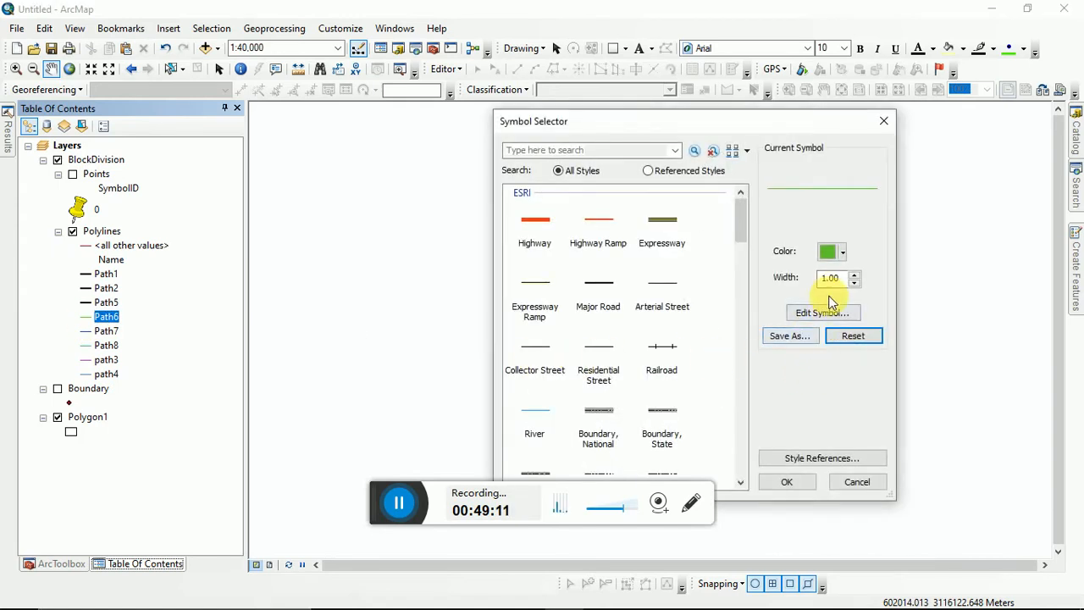
left_click(599, 285)
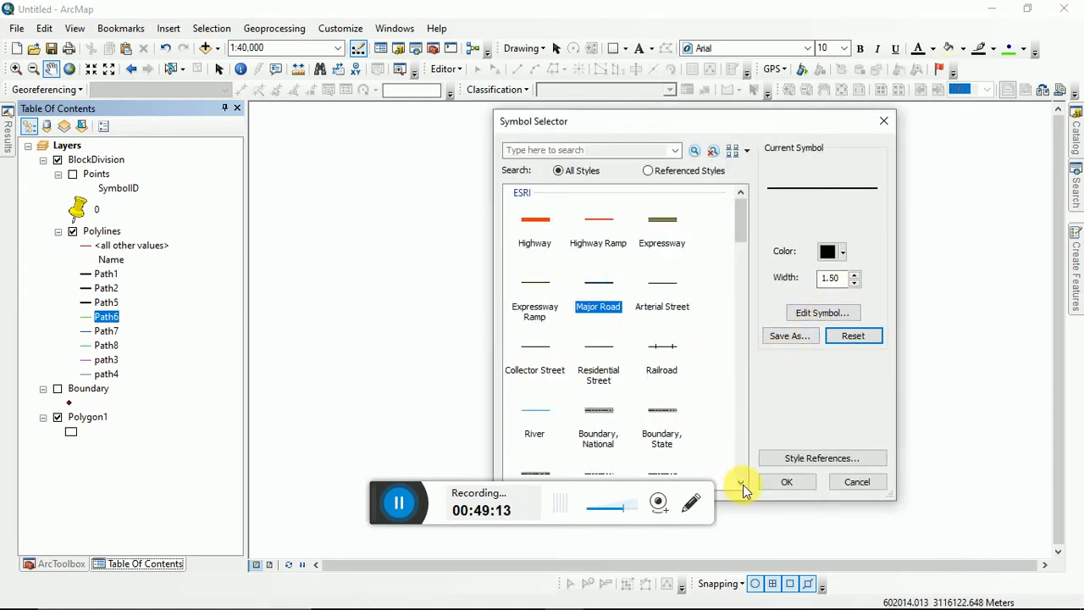
left_click(786, 483)
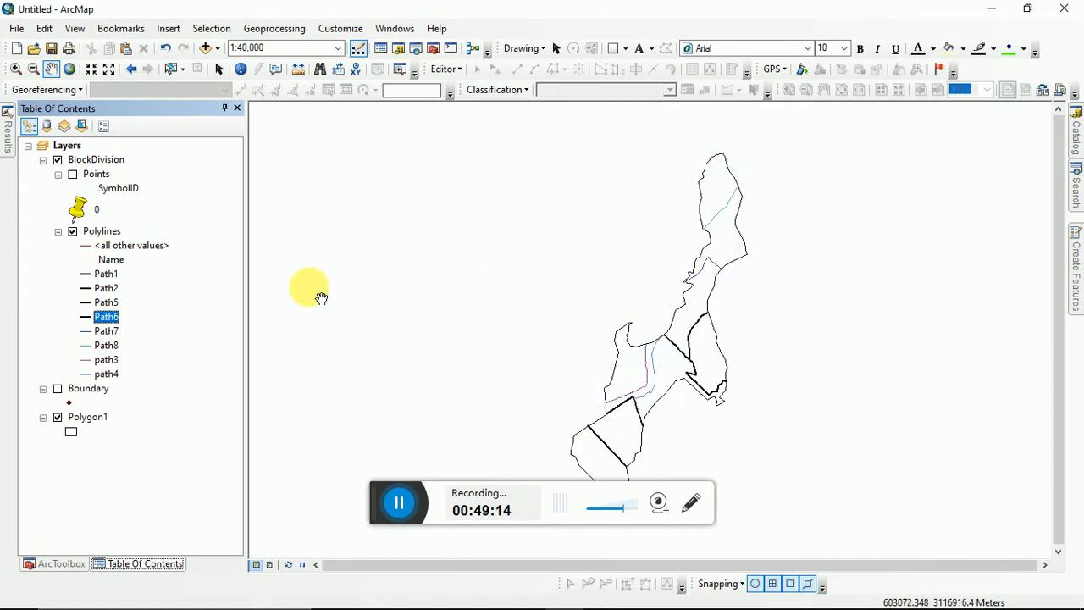
left_click(87, 331)
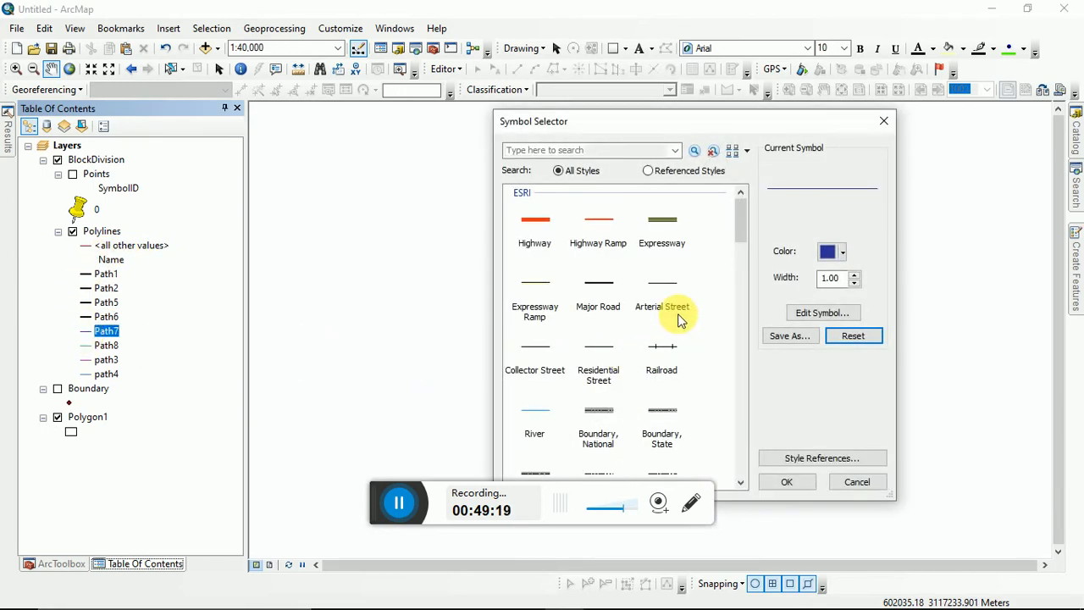
left_click(598, 288)
left_click(784, 481)
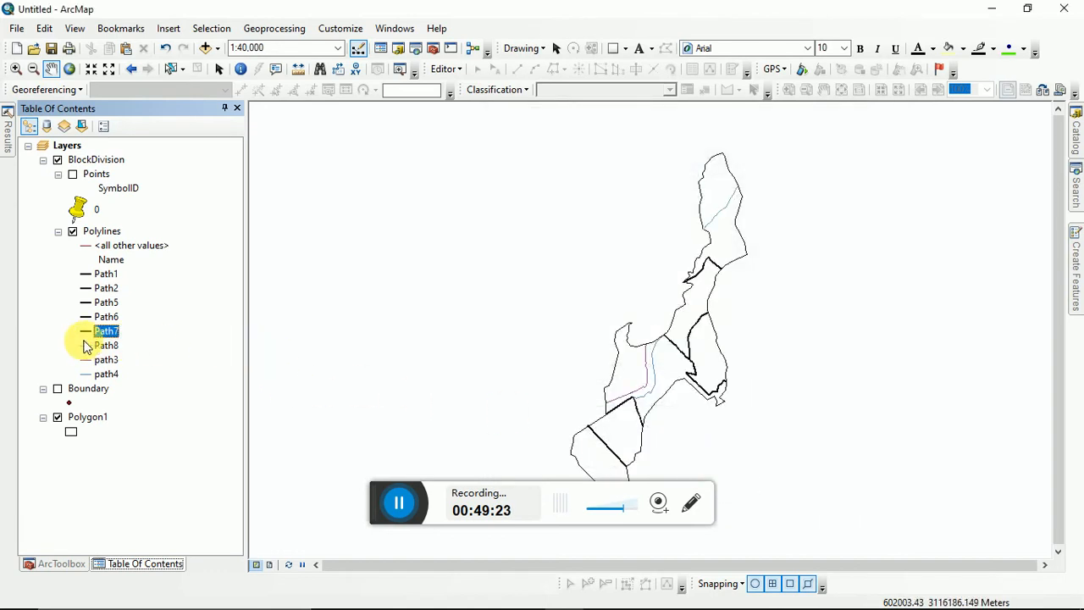
Restyle the Path8 and path3 lines with the black Major Road symbol at a width of 1.50.
left_click(86, 345)
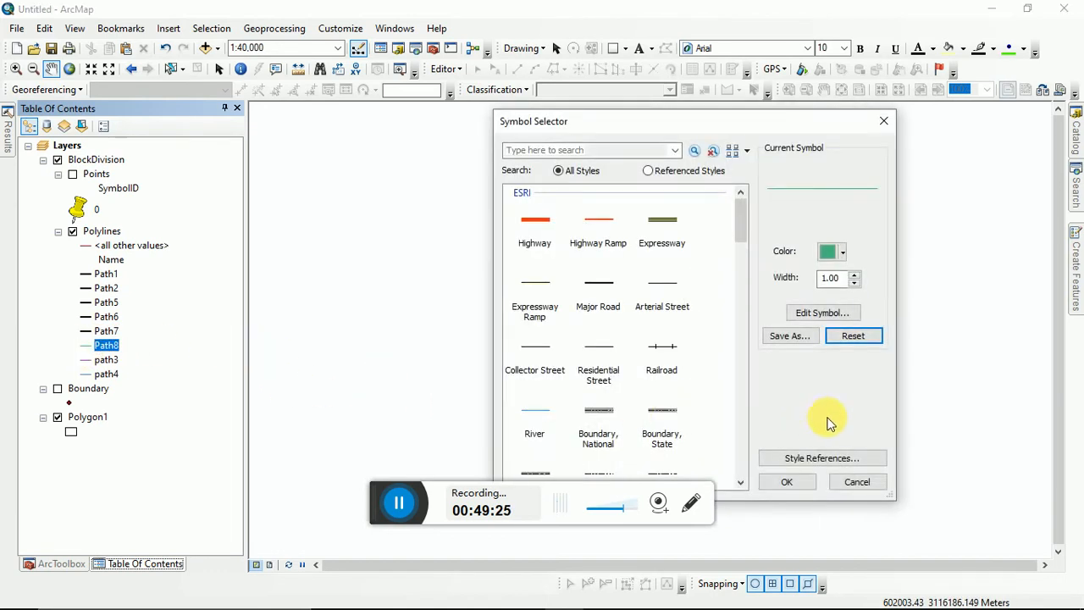
left_click(595, 283)
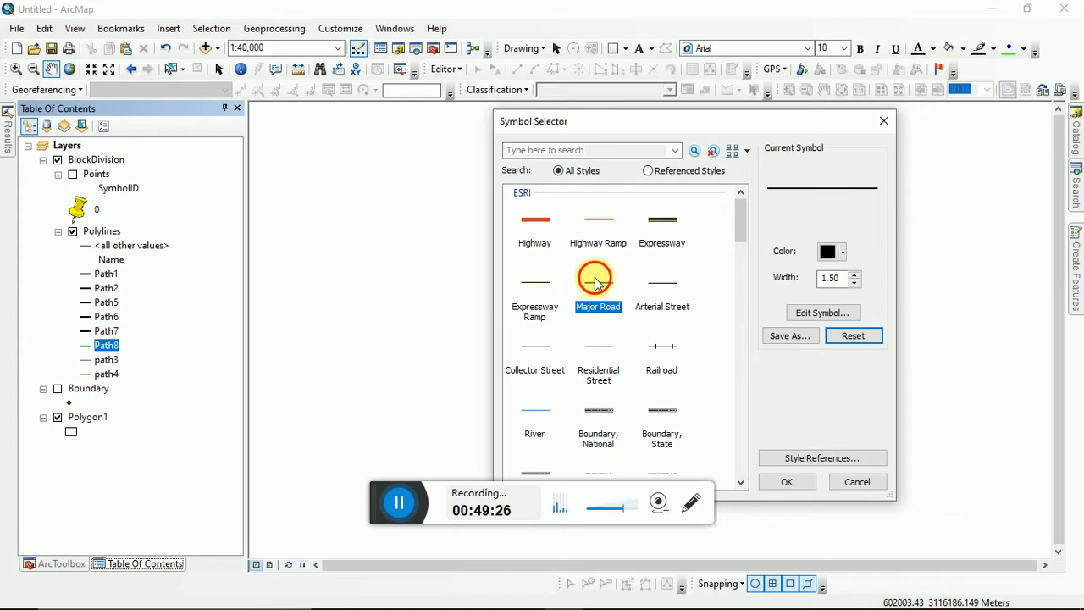
left_click(787, 482)
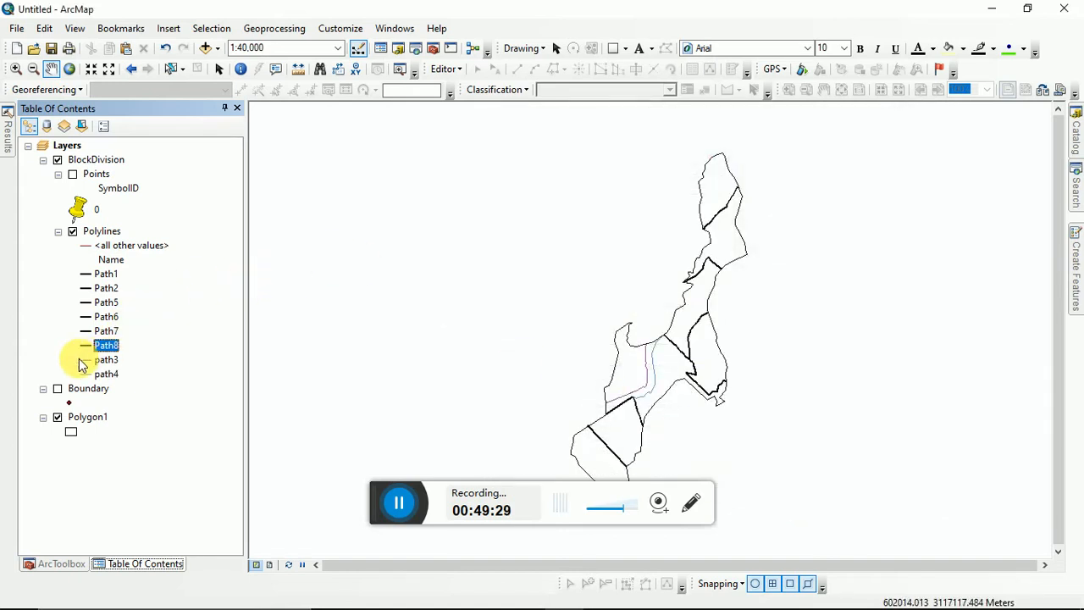
left_click(106, 360)
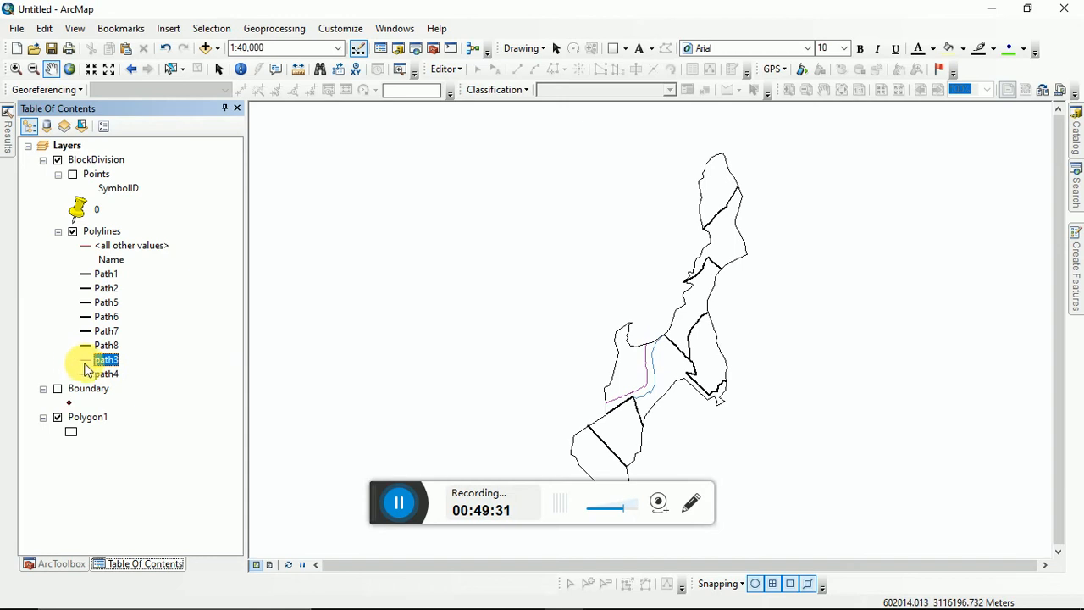
left_click(85, 360)
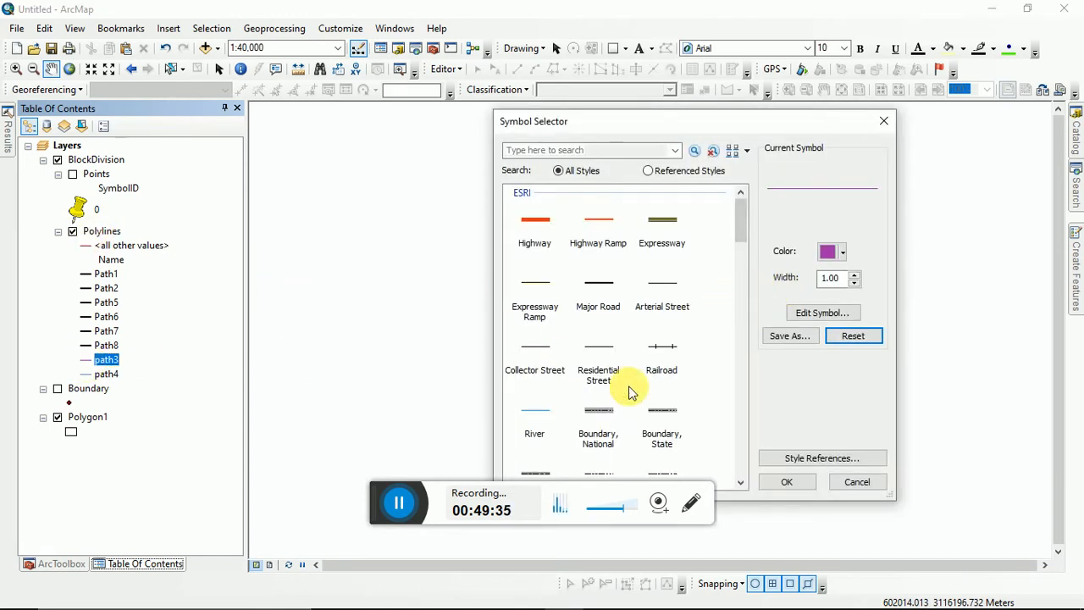
left_click(599, 288)
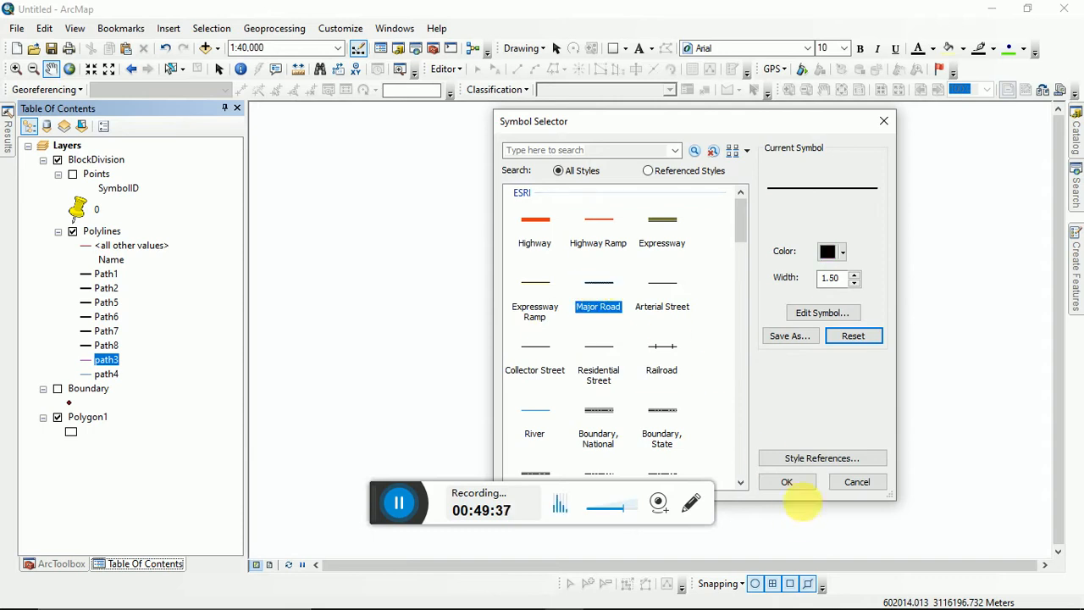
left_click(786, 480)
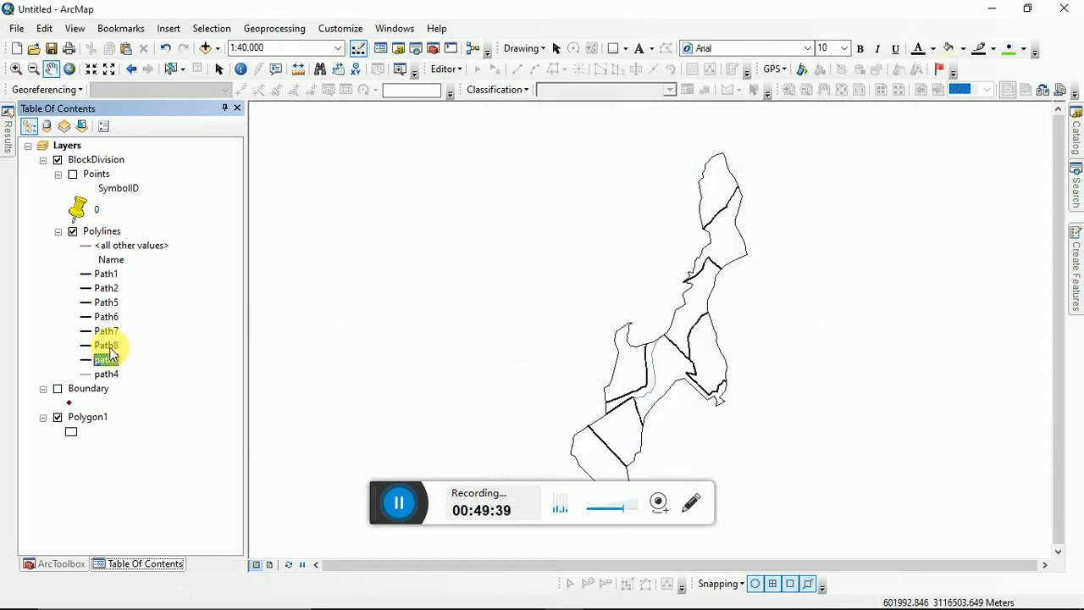
Change the path4 line symbol to Major Road in black with a width of 1.50.
left_click(87, 374)
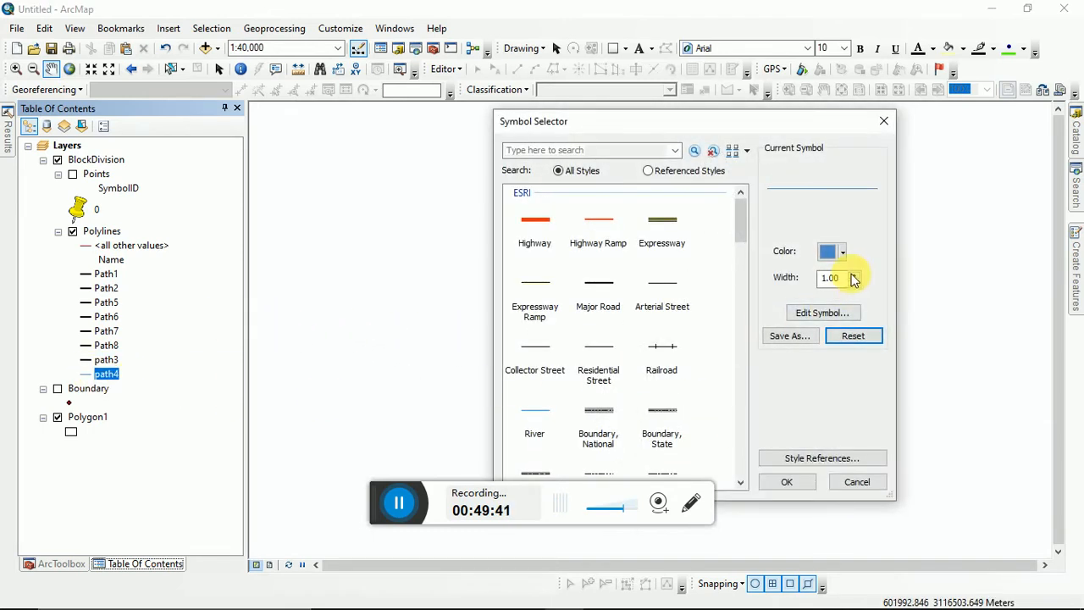
left_click(601, 292)
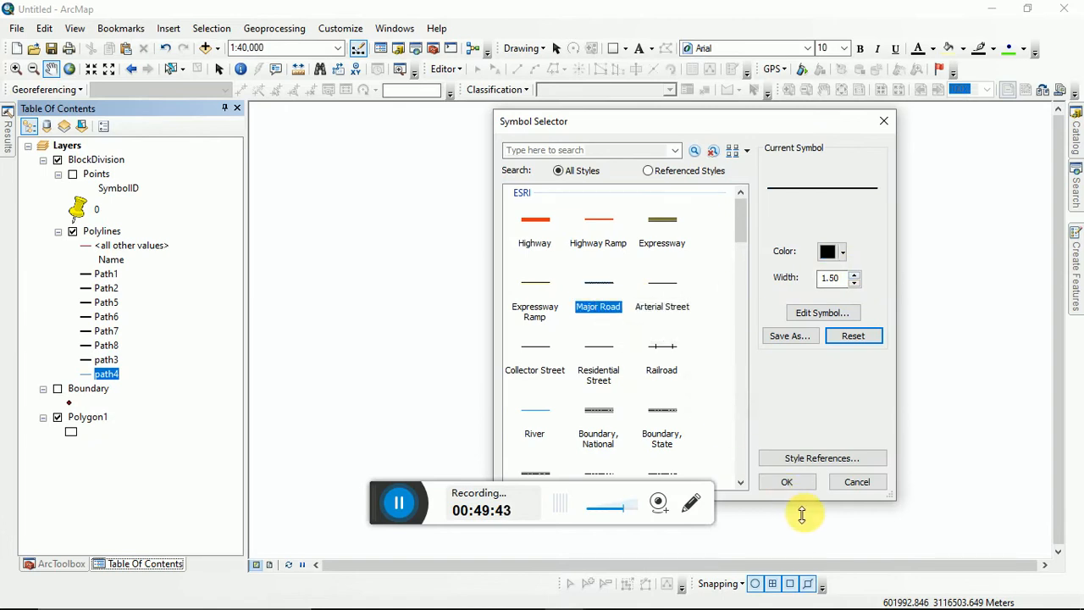
left_click(786, 480)
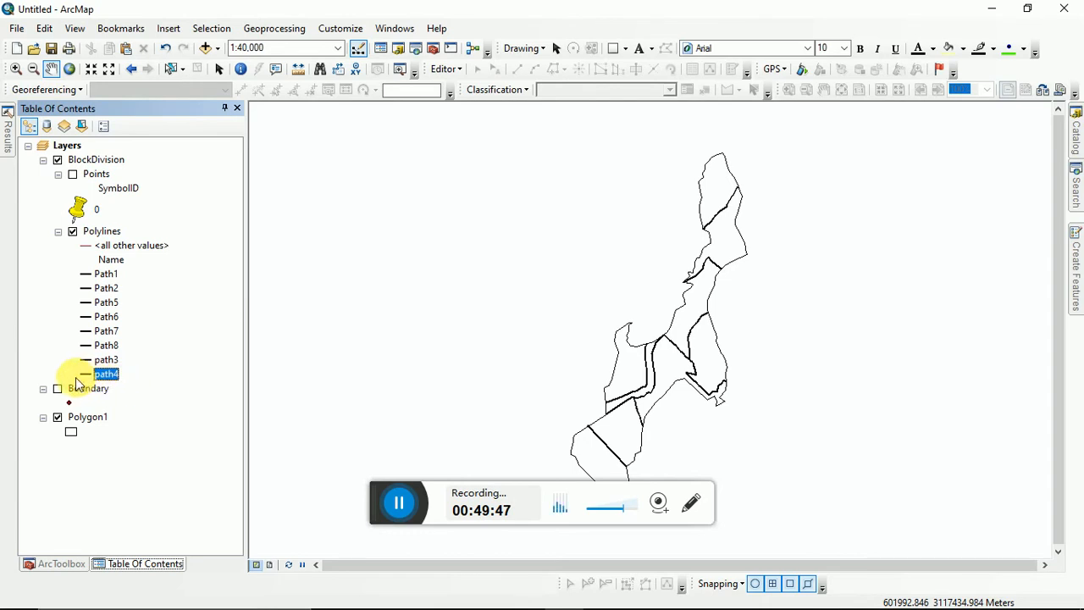
Set the Polygon1 boundary symbol's outline width to 2 and its outline color to black.
right_click(75, 421)
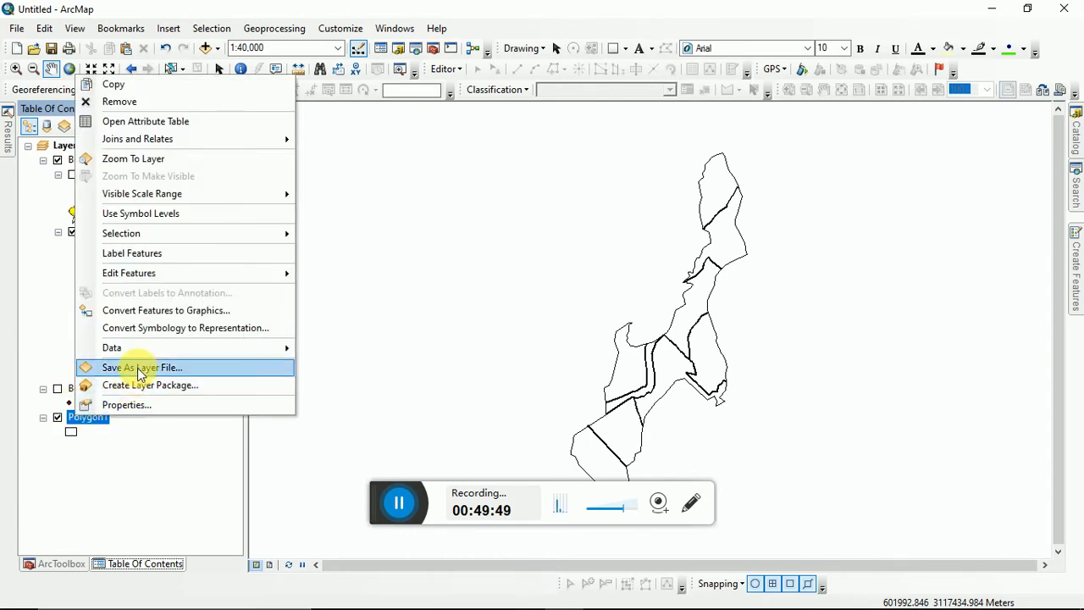
mouse_move(244, 234)
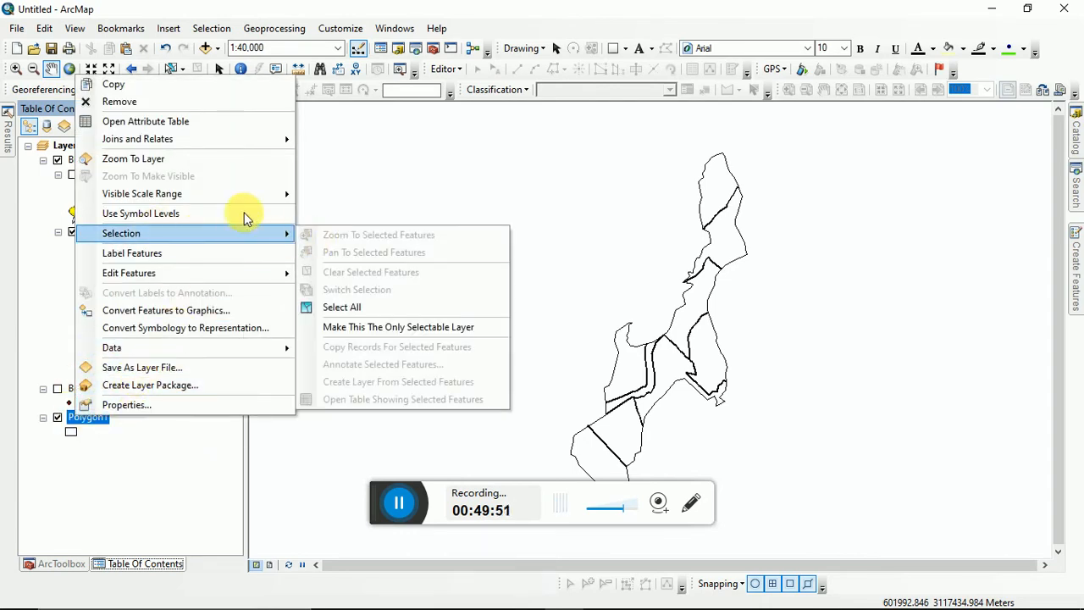
left_click(71, 431)
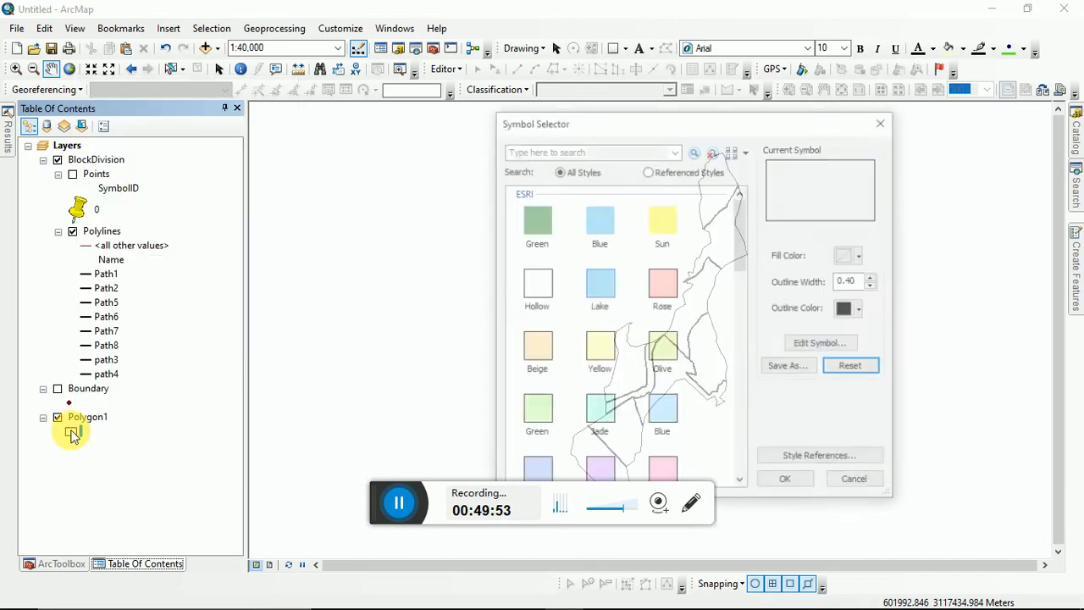
left_click(869, 277)
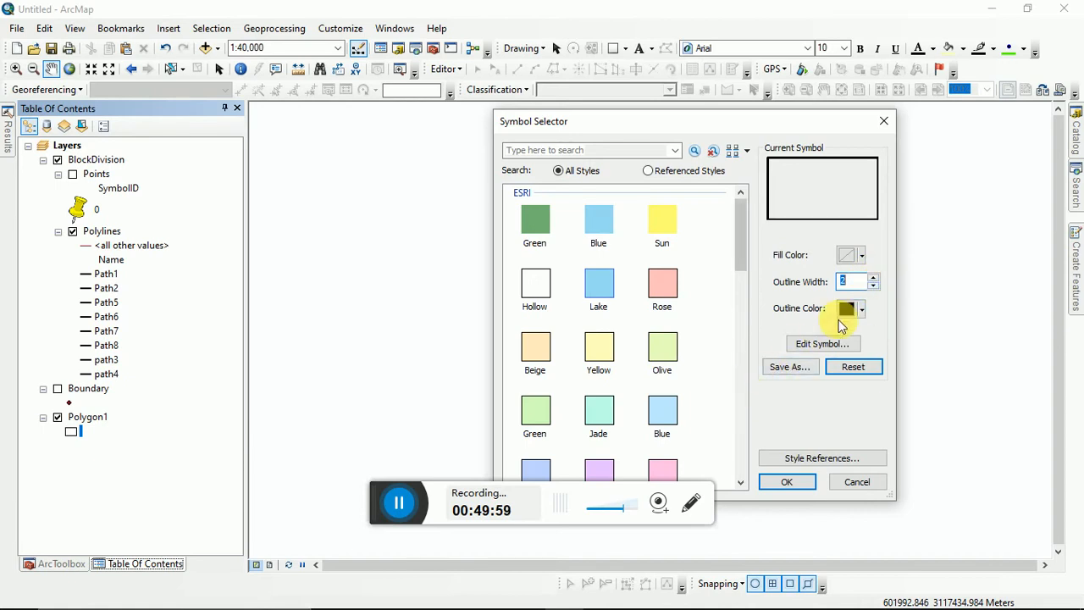
left_click(863, 309)
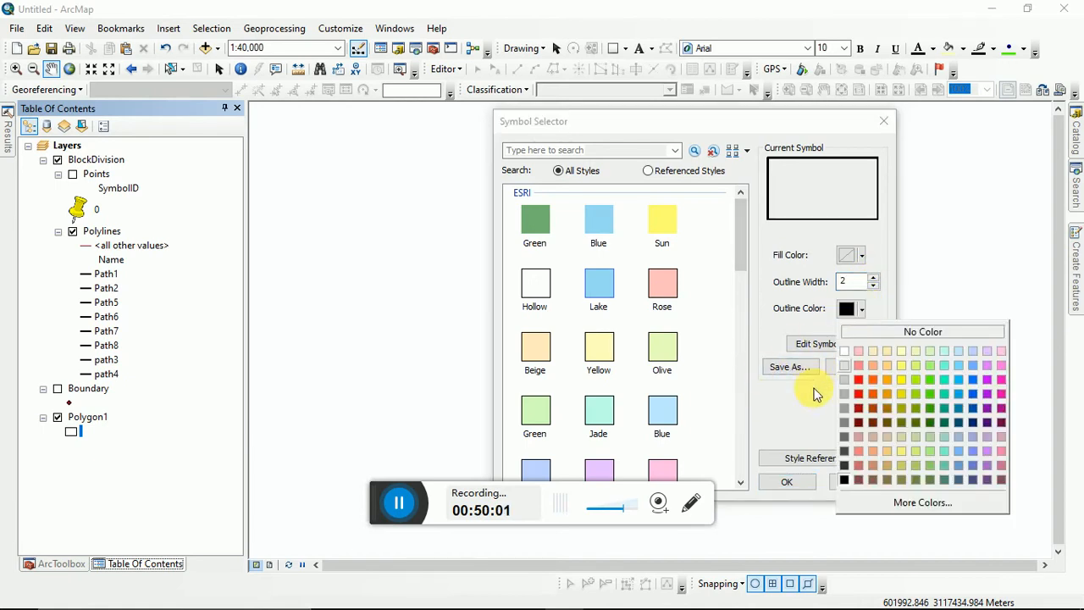
left_click(848, 481)
left_click(789, 480)
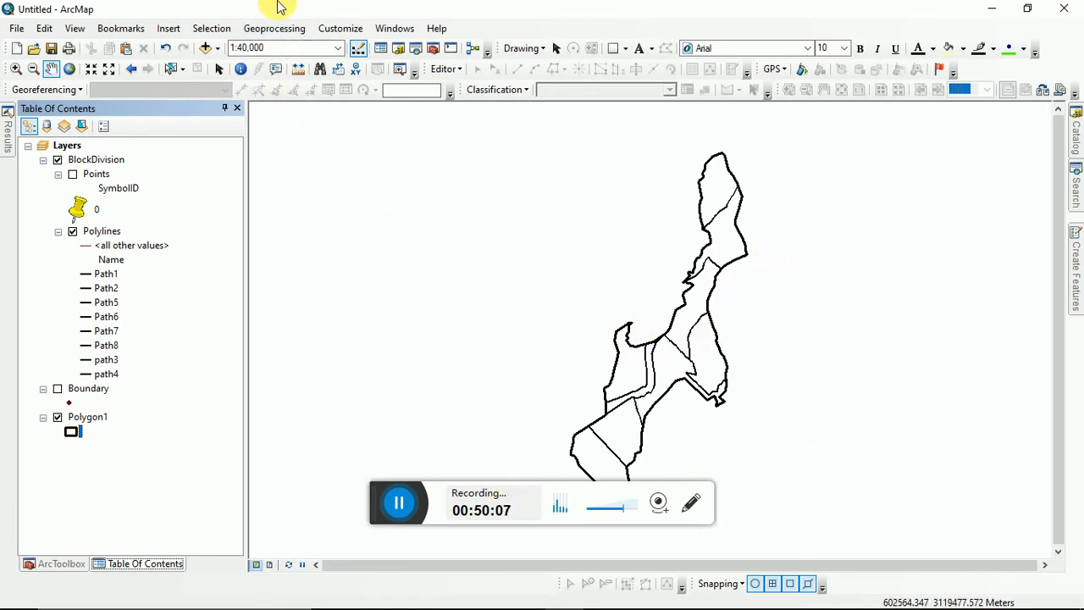
left_click(275, 28)
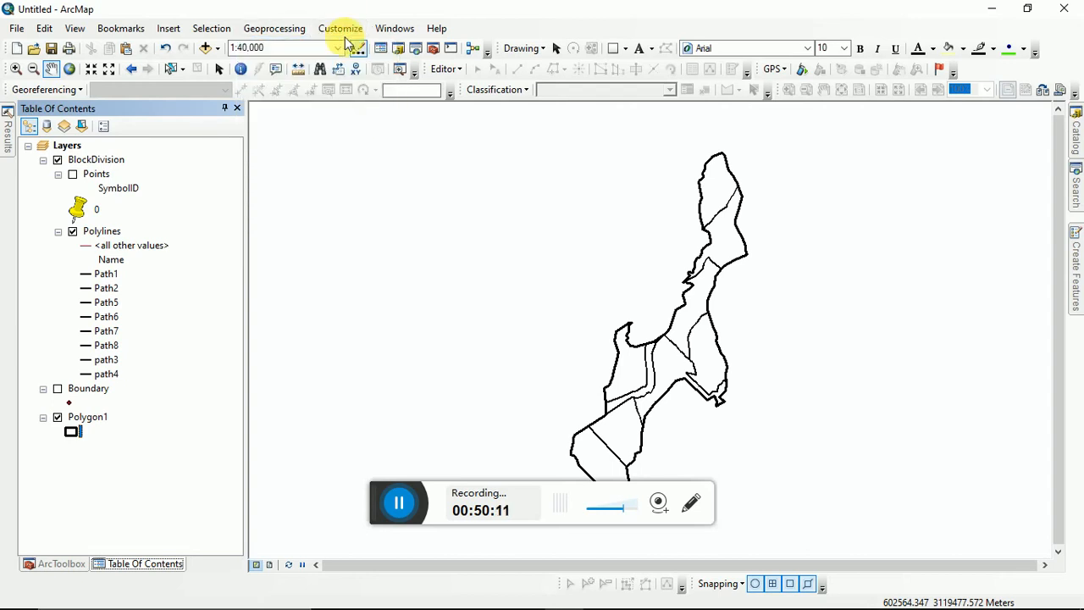
right_click(94, 239)
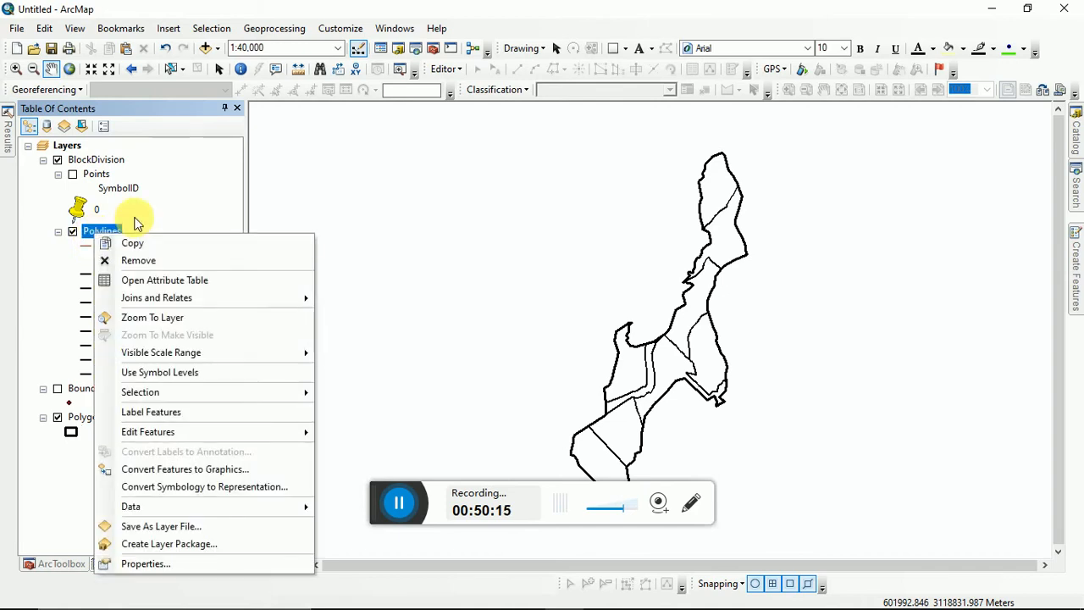
left_click(346, 206)
left_click(269, 29)
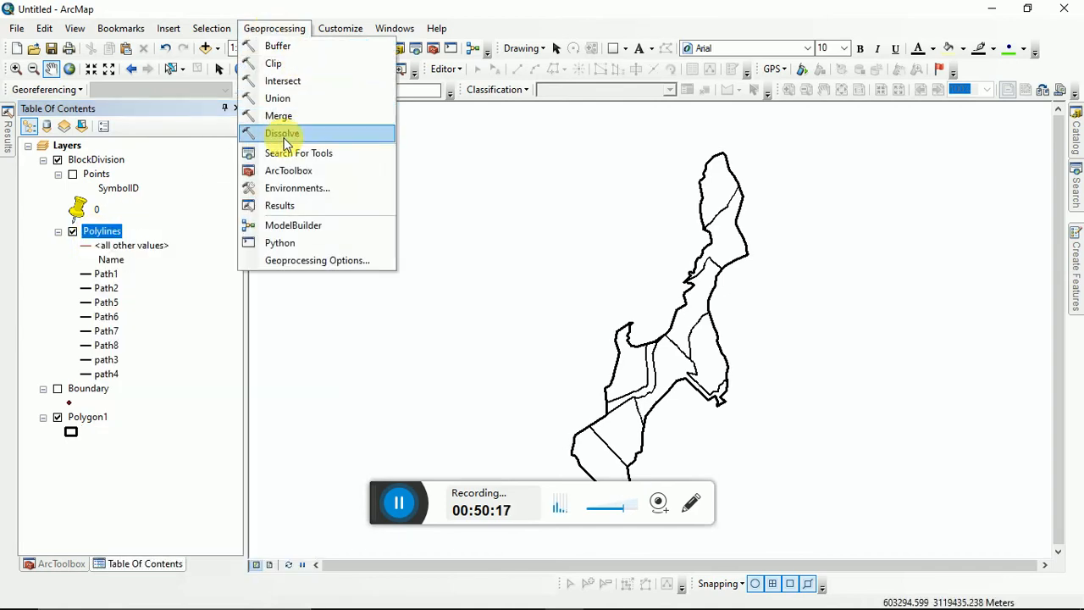
left_click(297, 122)
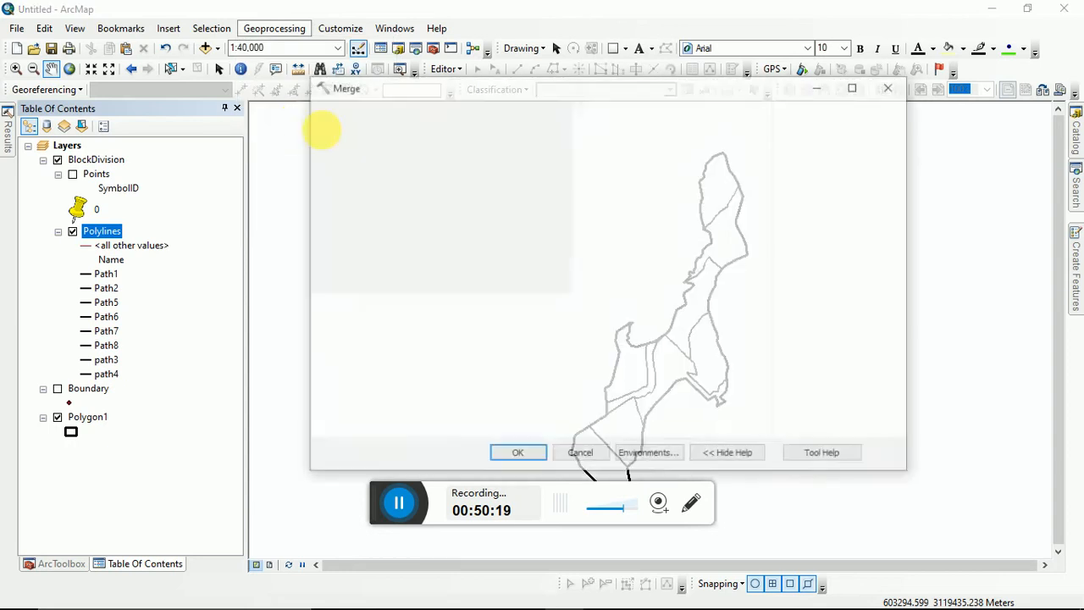
left_click(717, 130)
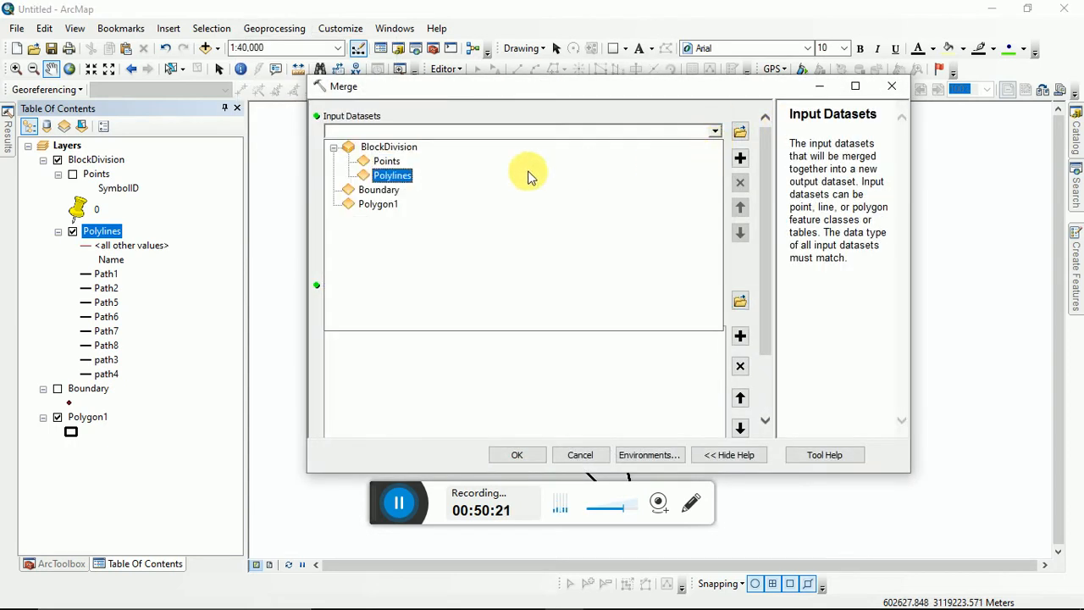
left_click(380, 175)
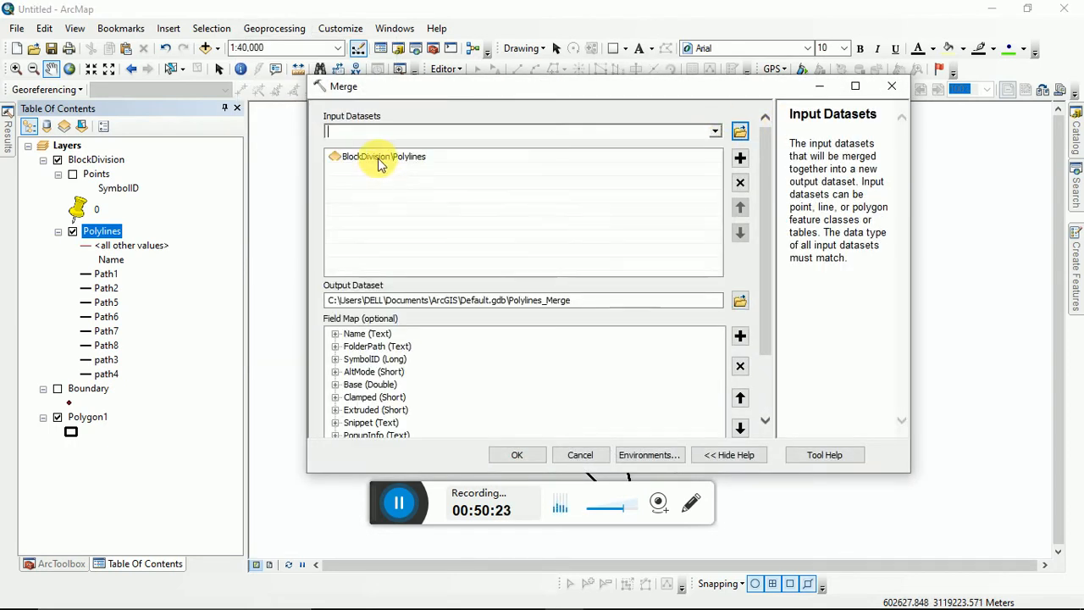
left_click(716, 132)
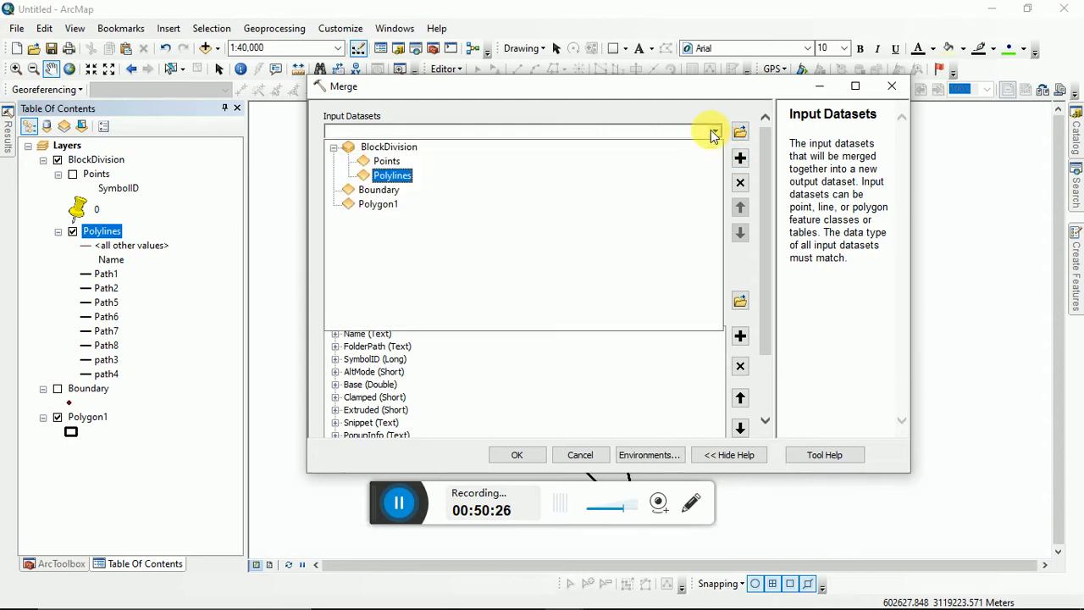
left_click(376, 204)
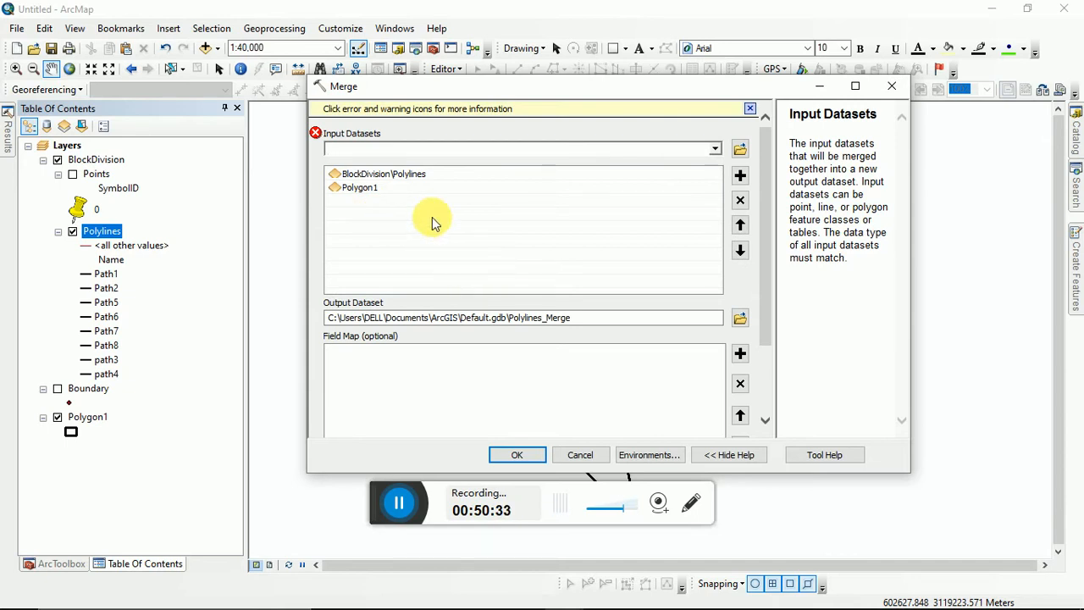
left_click(313, 135)
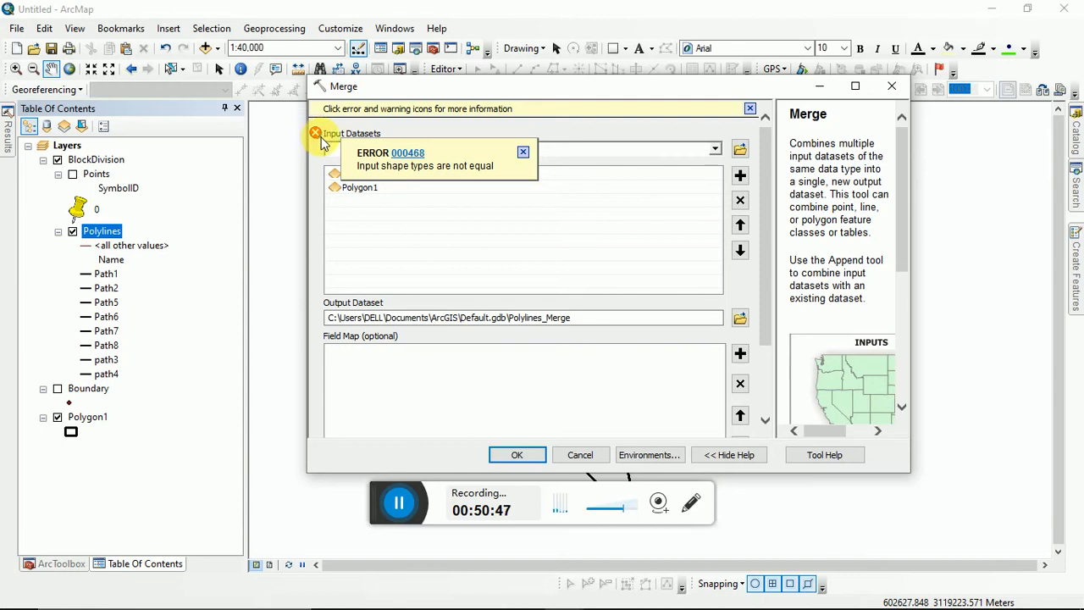
scroll(599, 330, "down", 1)
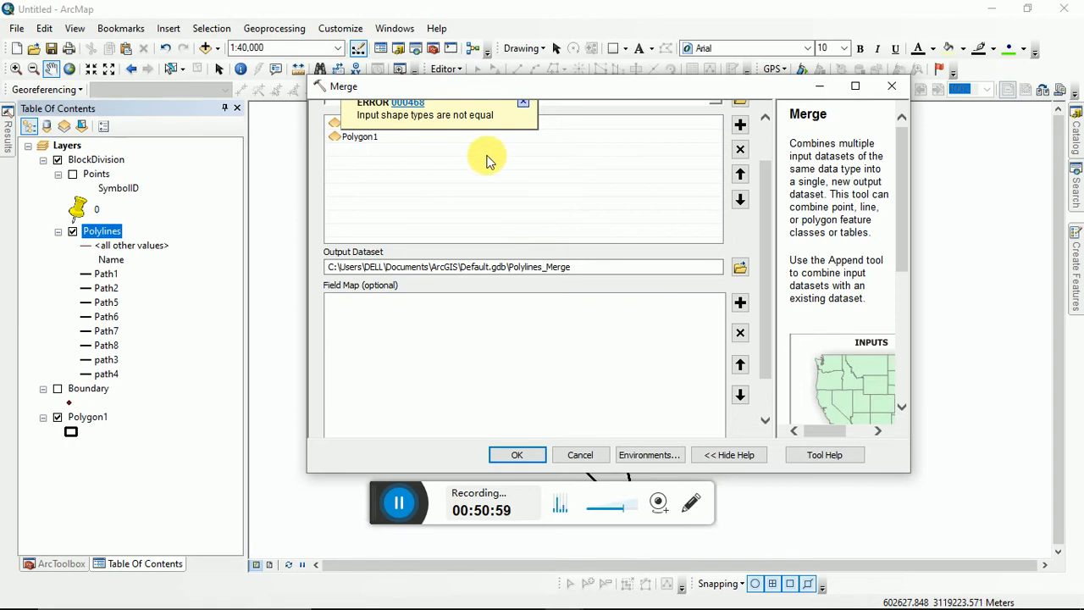
scroll(492, 135, "up", 1)
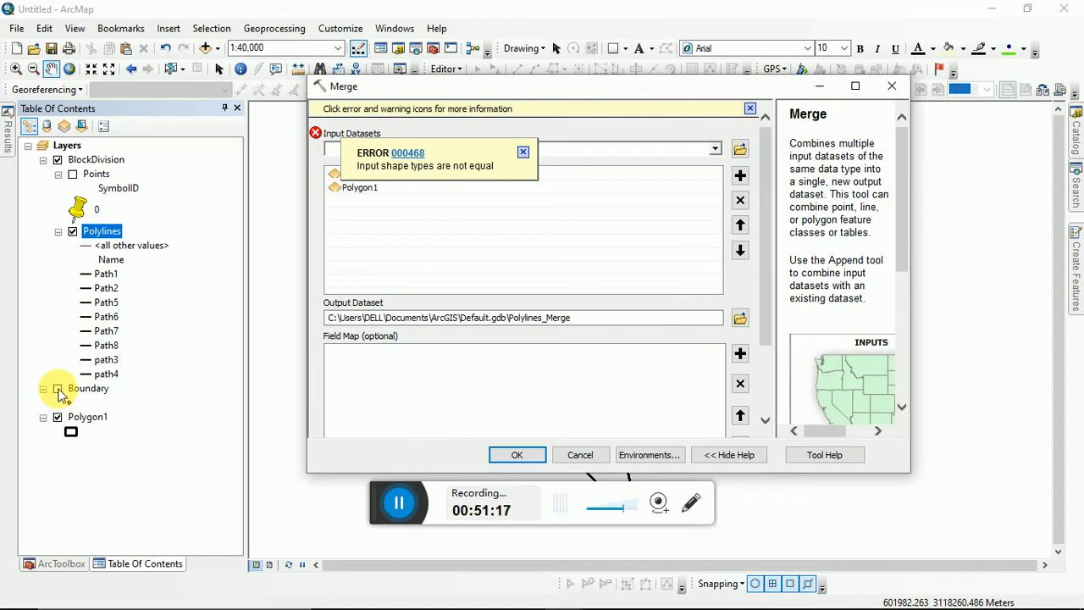
left_click(578, 456)
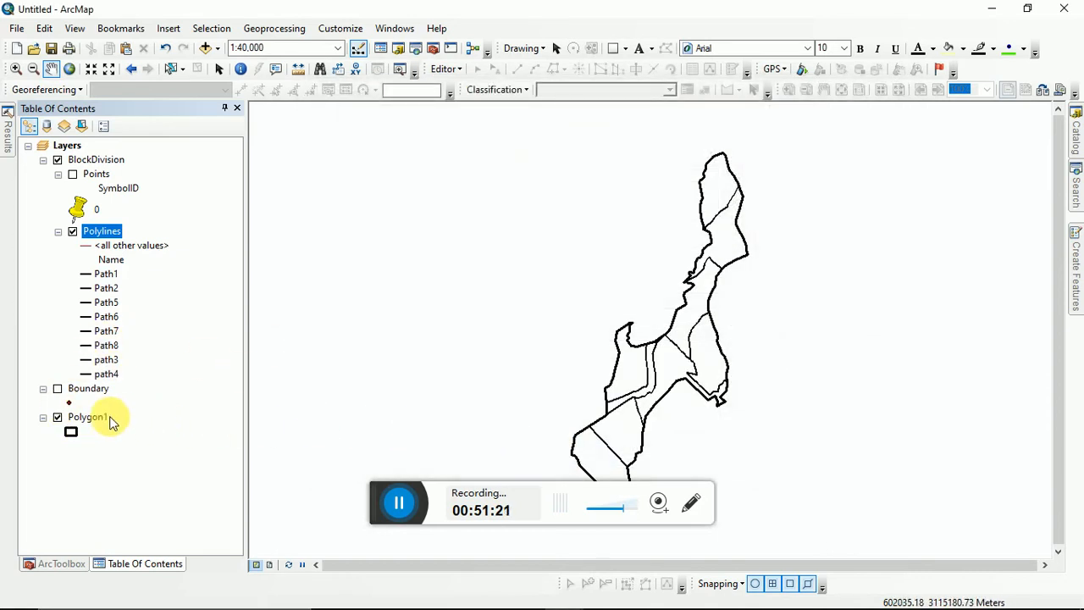
Hide the Polygon1 layer, show the Boundary points, and search the tools for "Point to line".
left_click(57, 418)
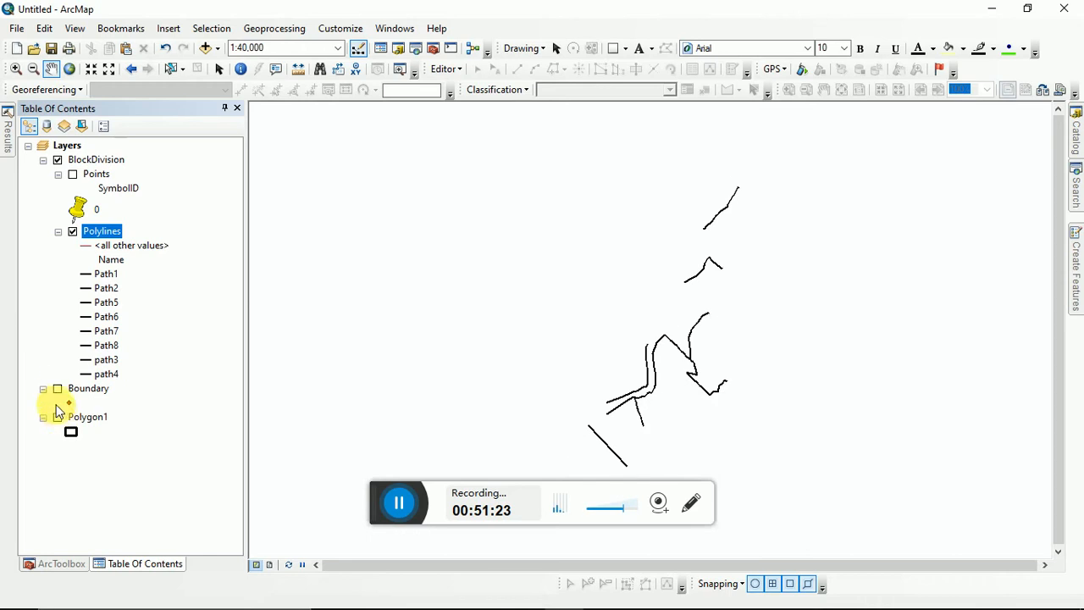
left_click(54, 388)
left_click(1077, 186)
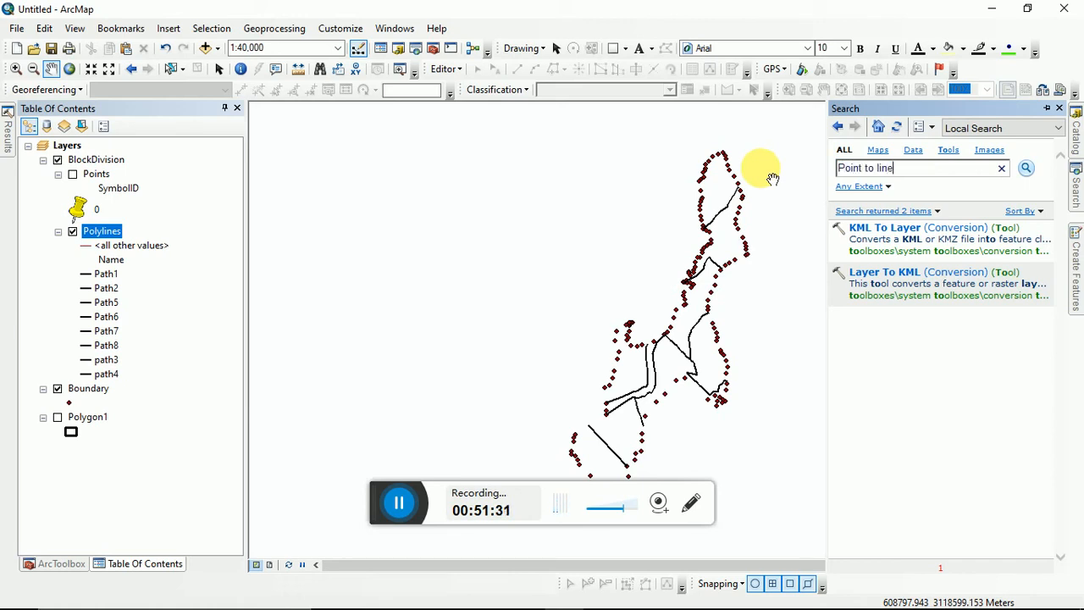
key("Return")
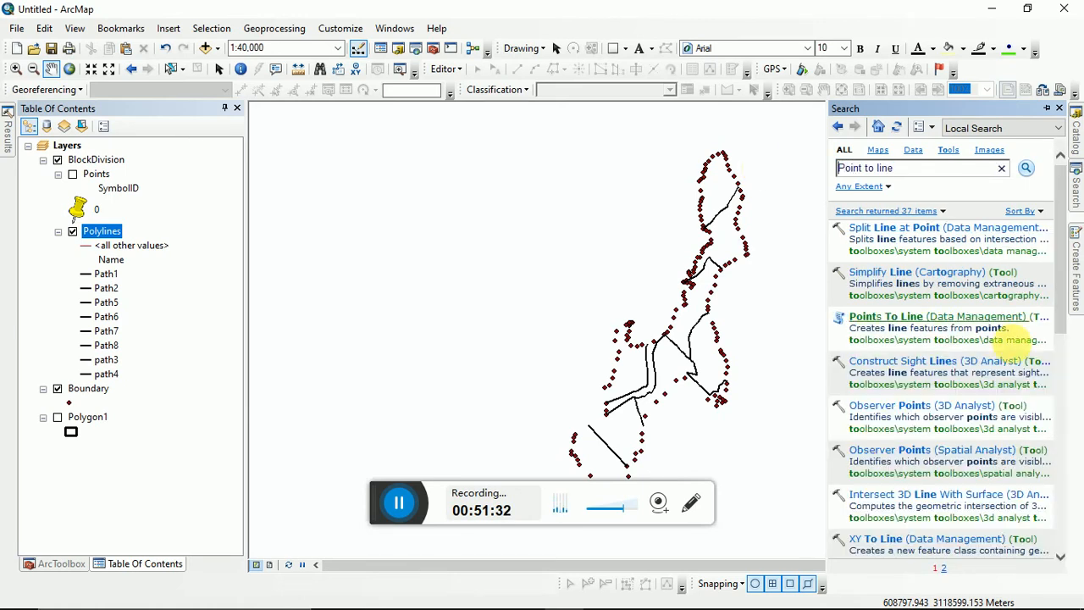
Convert the Boundary points into a line layer with the Points To Line tool, with Close Line enabled.
left_click(923, 319)
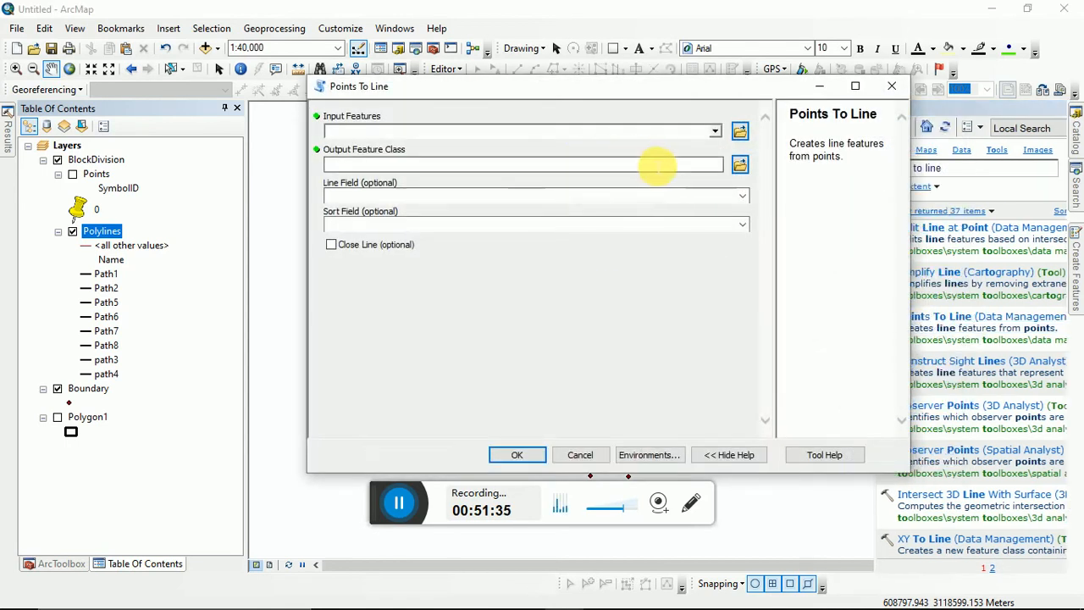
left_click(715, 132)
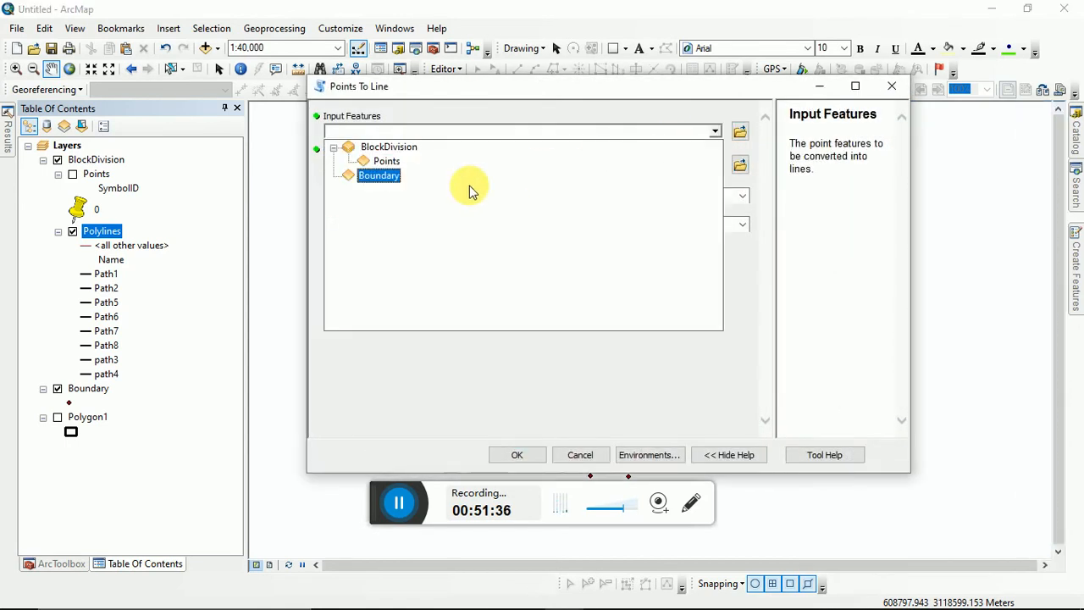
left_click(378, 176)
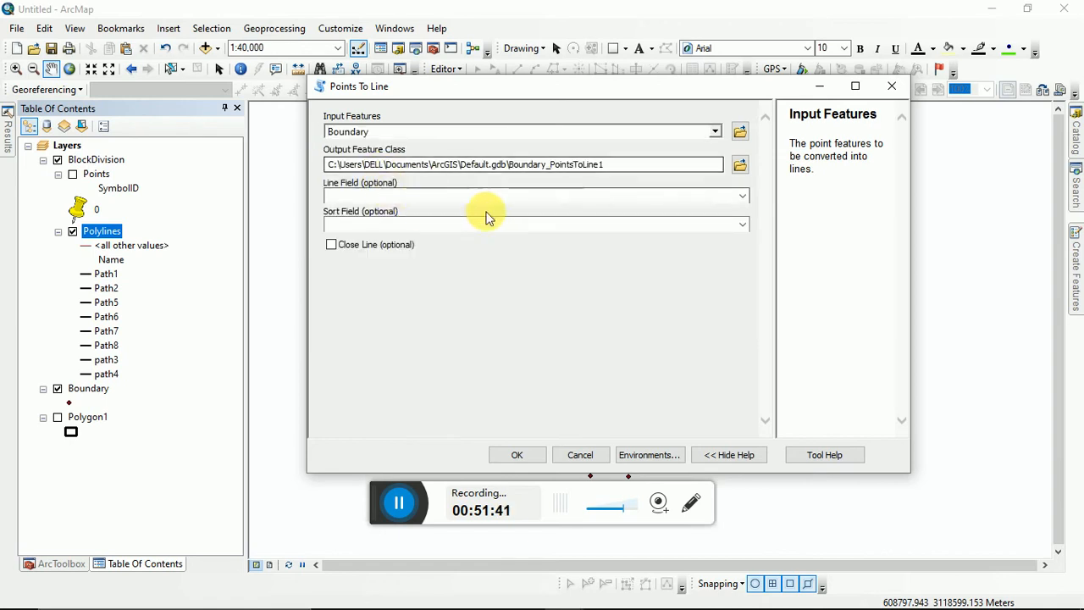
left_click(331, 244)
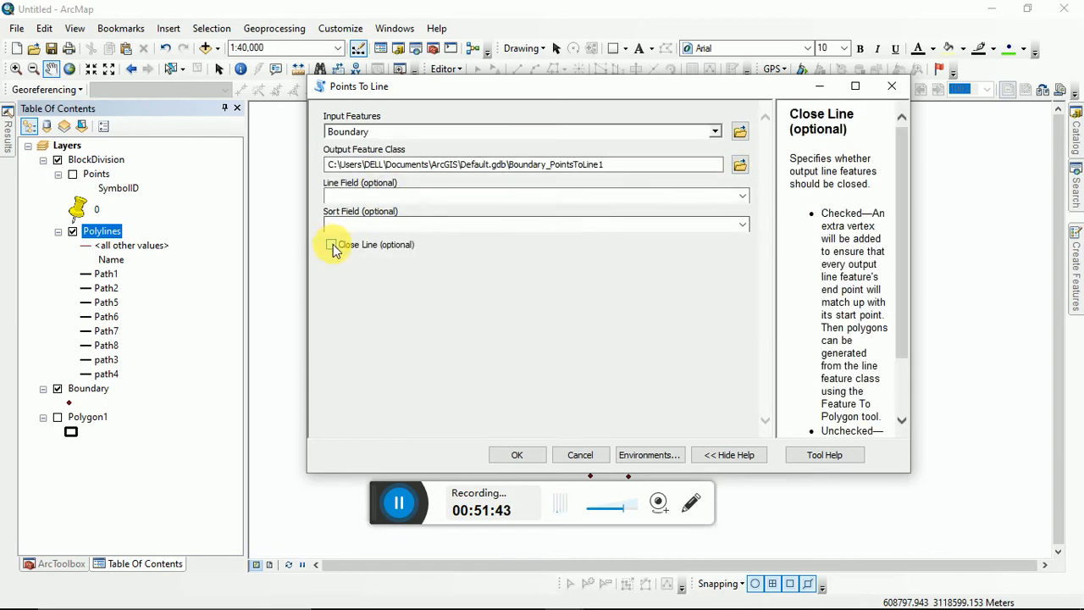
left_click(517, 455)
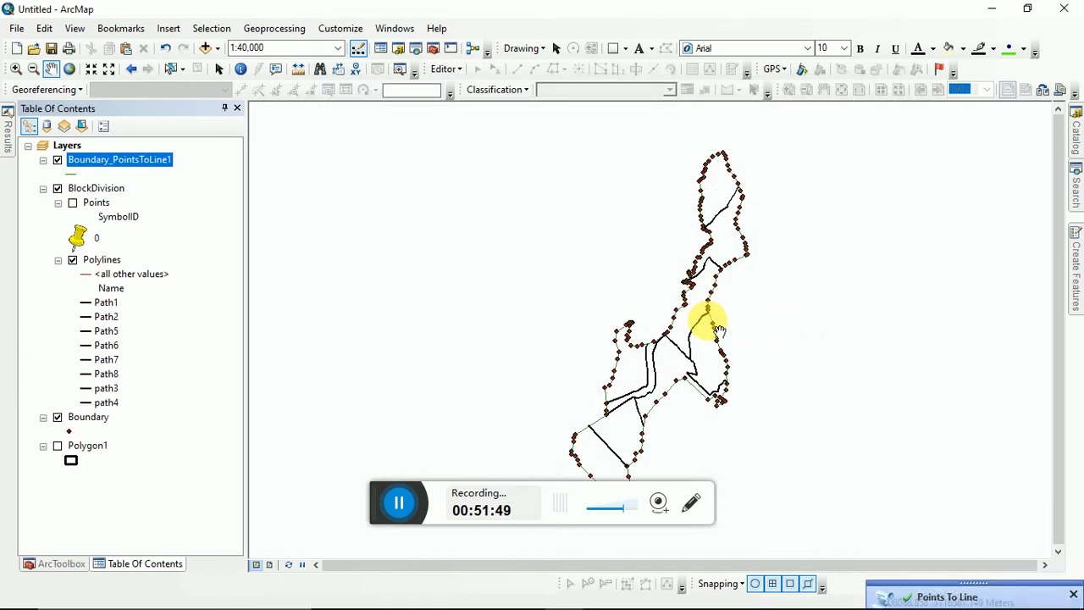
Merge the Boundary_PointsToLine1 layer and the BlockDivision Polylines into one line dataset, keeping the default output path.
left_click(267, 32)
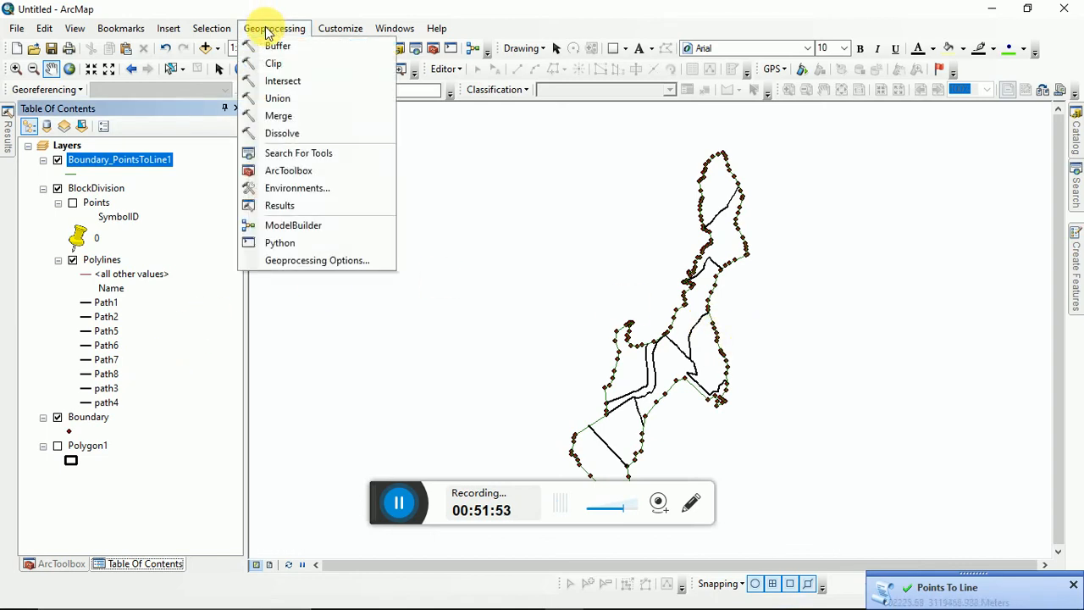
left_click(283, 114)
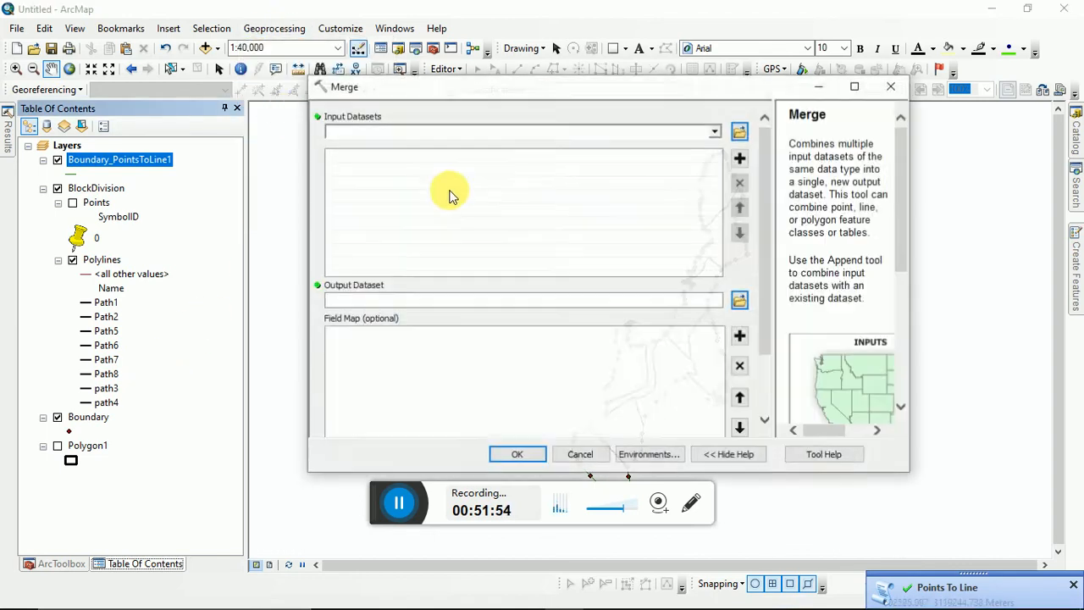
left_click(715, 131)
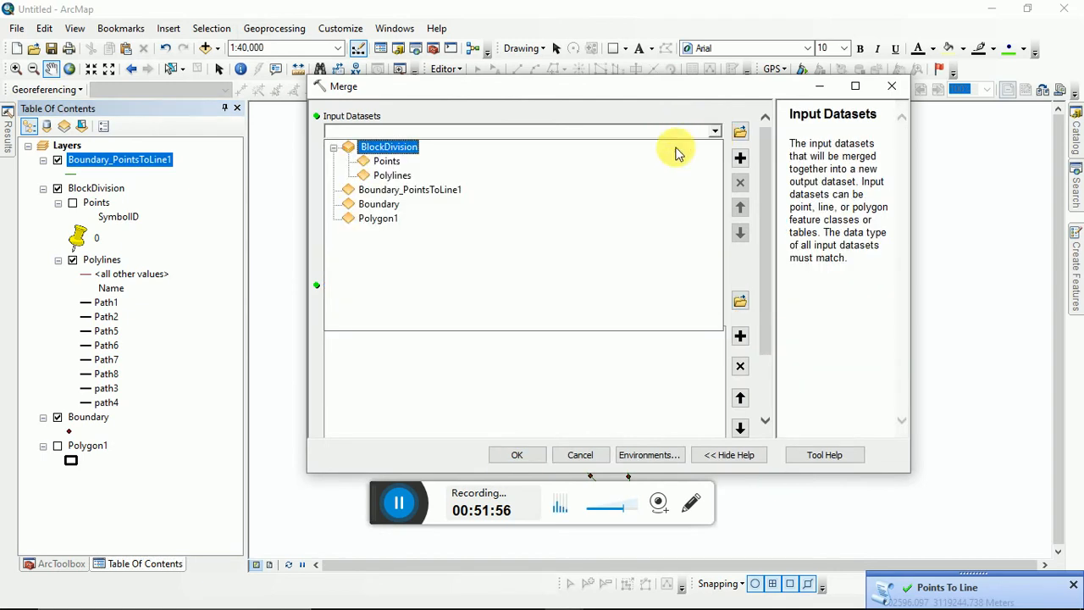
left_click(408, 190)
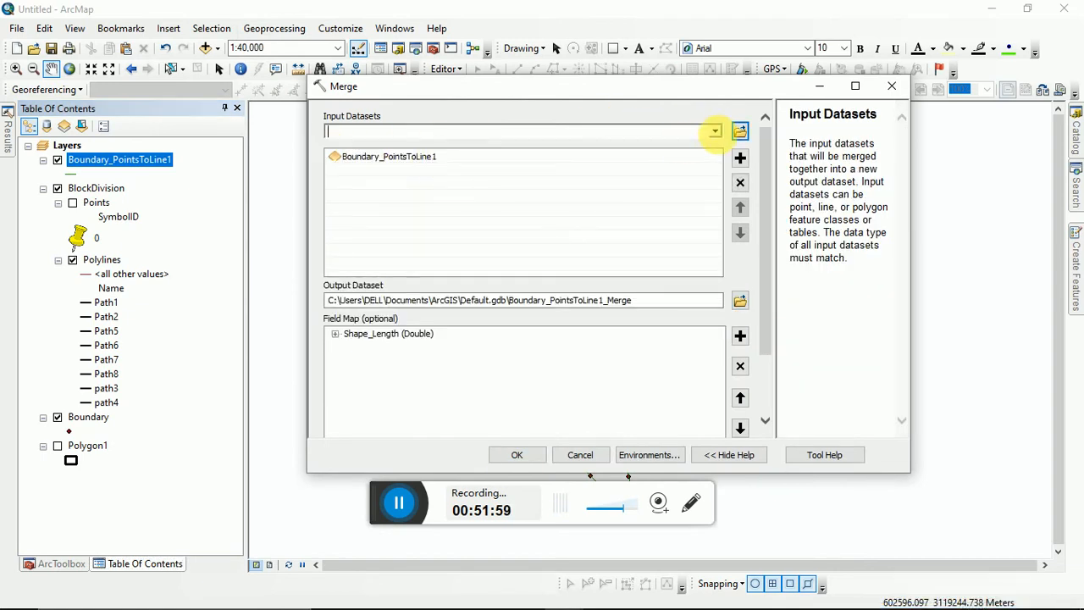
left_click(716, 132)
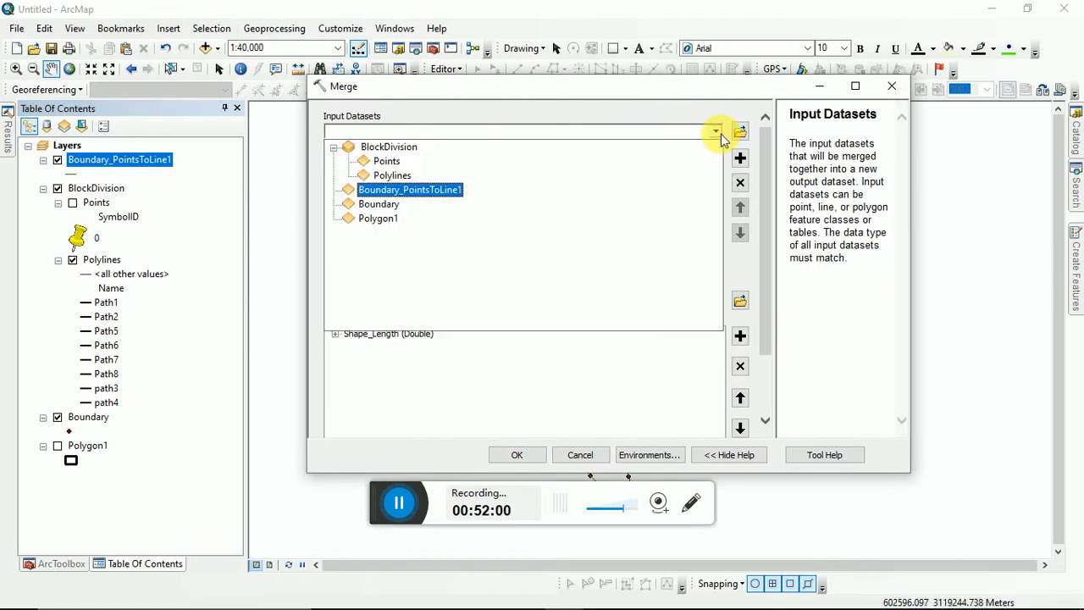
left_click(388, 176)
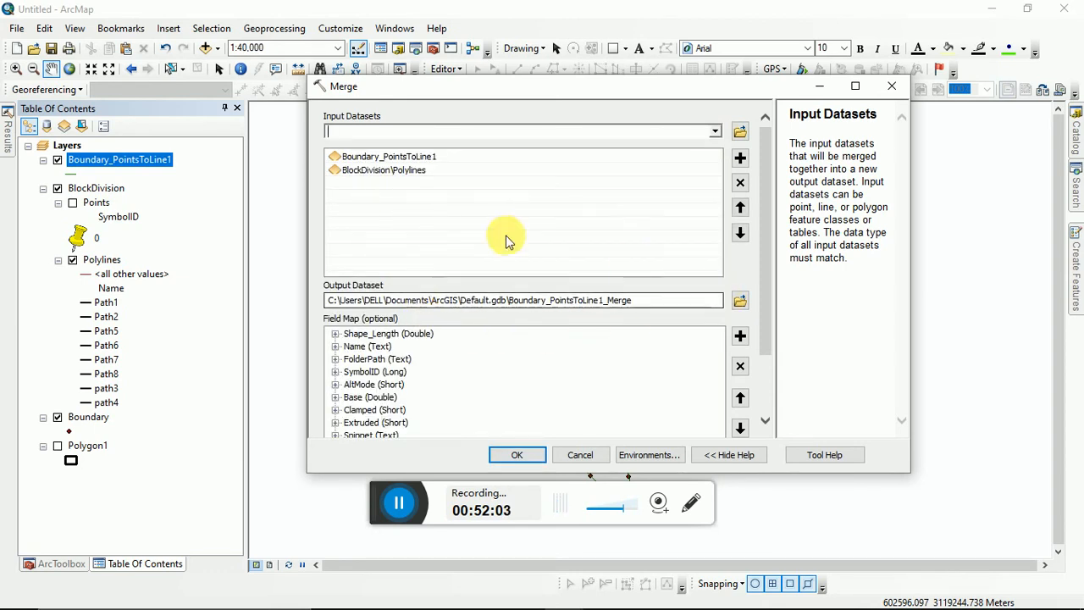
left_click(1074, 174)
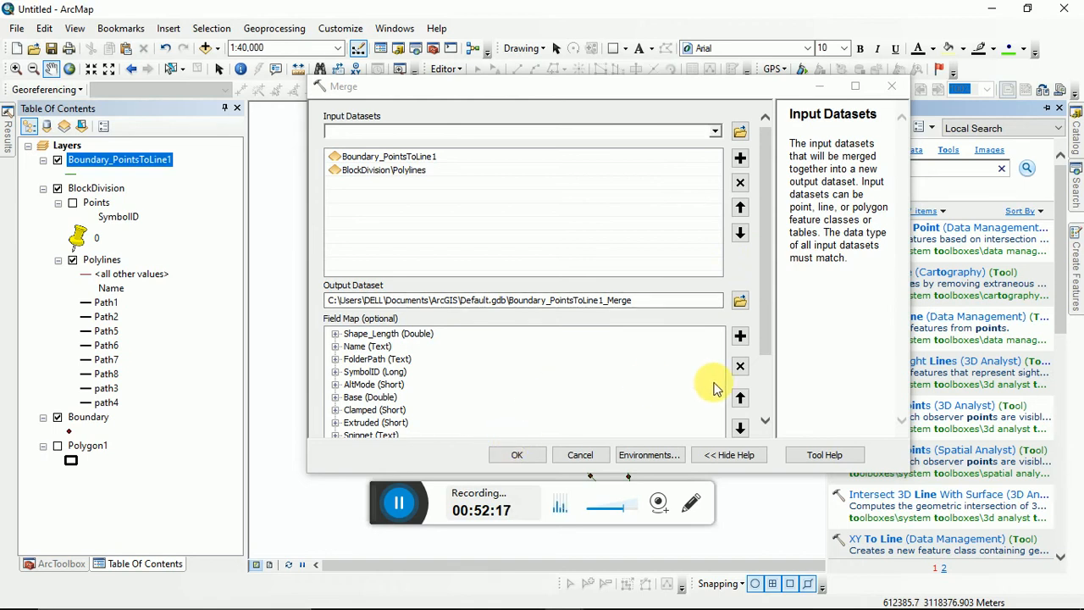
left_click(768, 374)
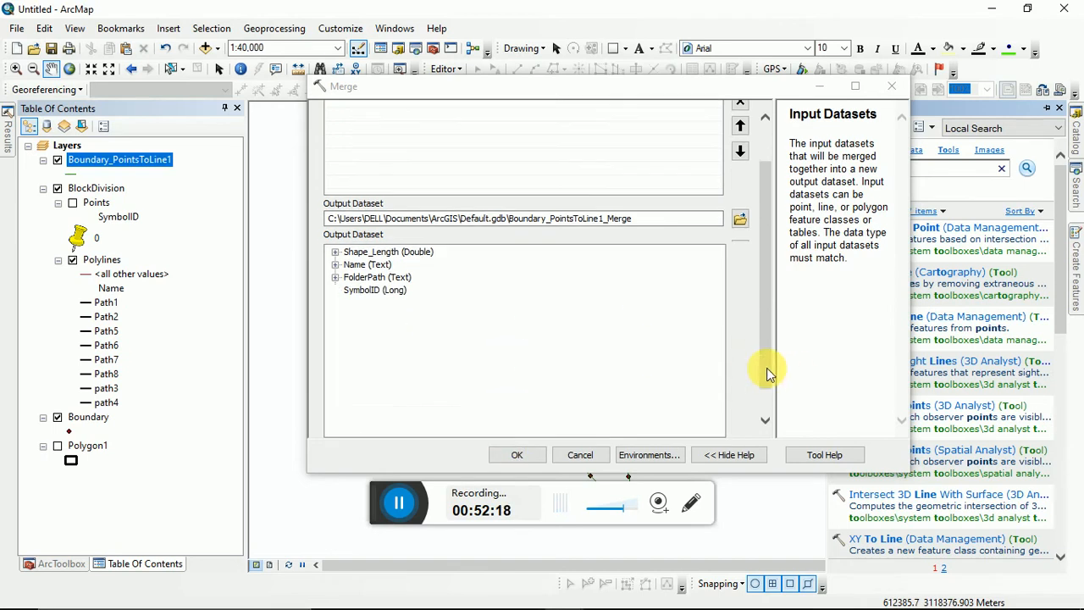
left_click(536, 449)
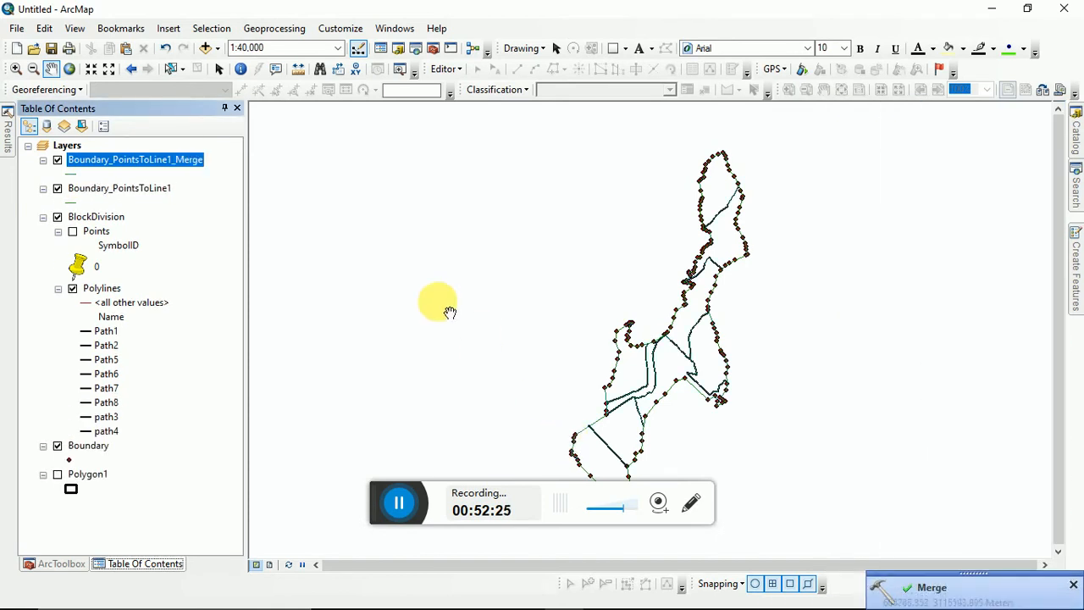
Hide the Boundary, Polylines, BlockDivision and Boundary_PointsToLine1 layers, leaving only the merged line layer shown.
left_click(58, 448)
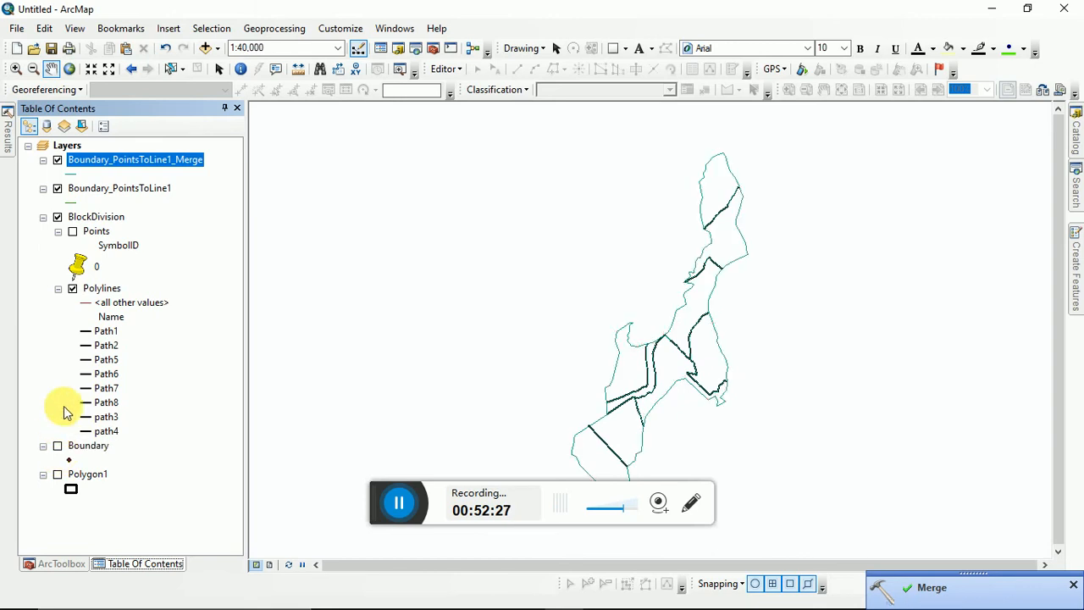
left_click(72, 289)
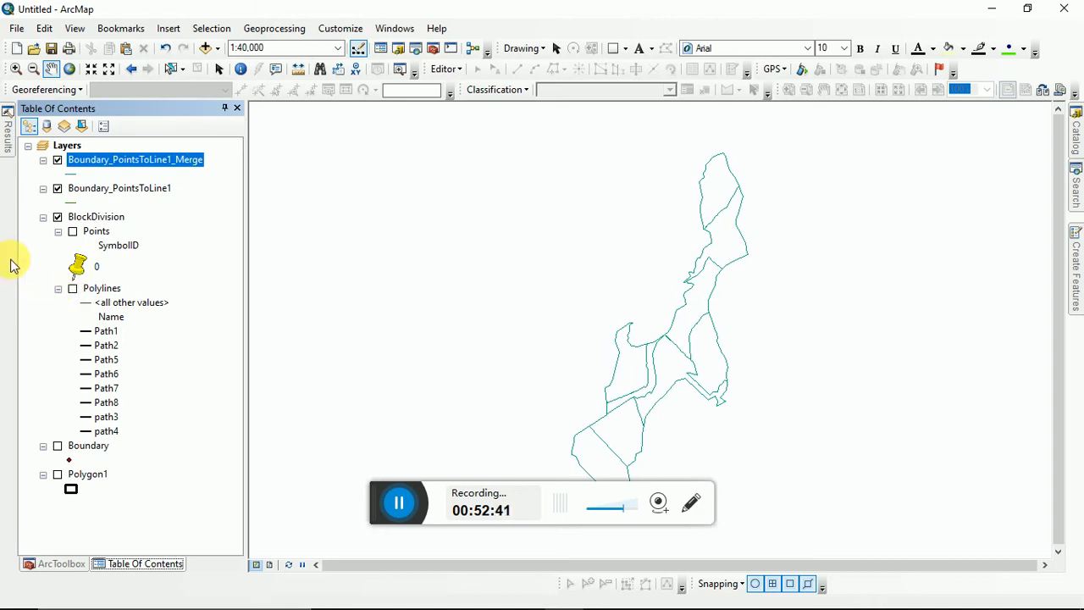
left_click(57, 218)
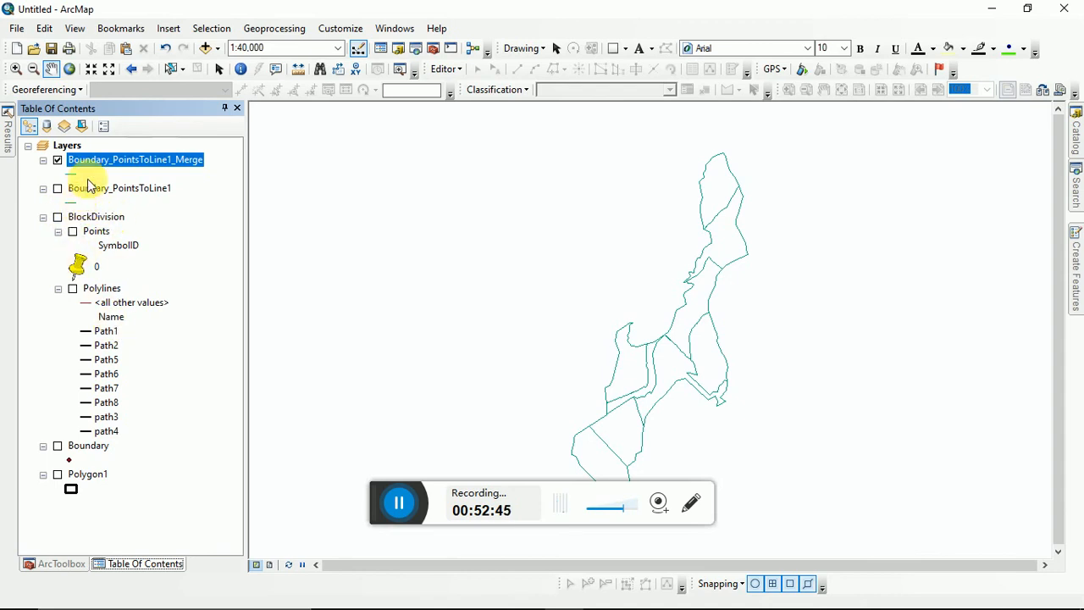
Search the tools for "Line to polygon", replacing the previous search text.
left_click(1075, 189)
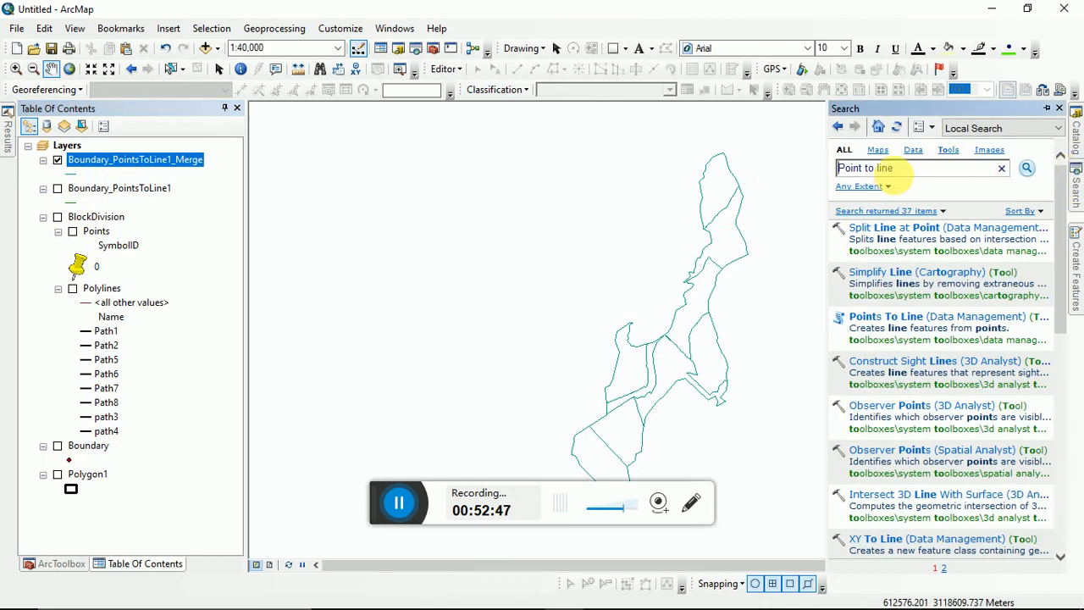
double_click(885, 169)
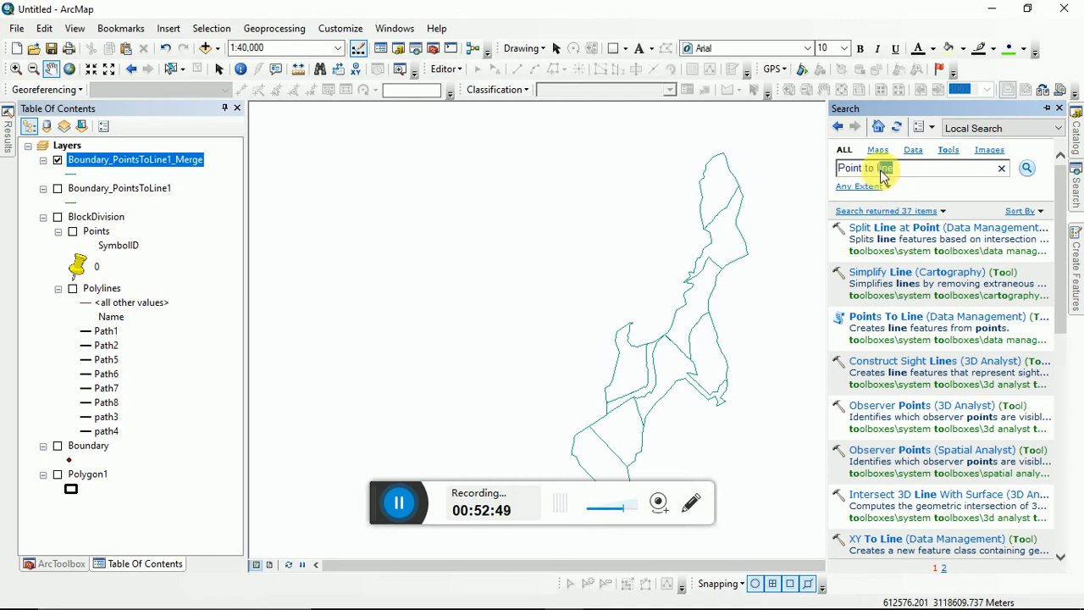
left_click_drag(883, 172, 826, 175)
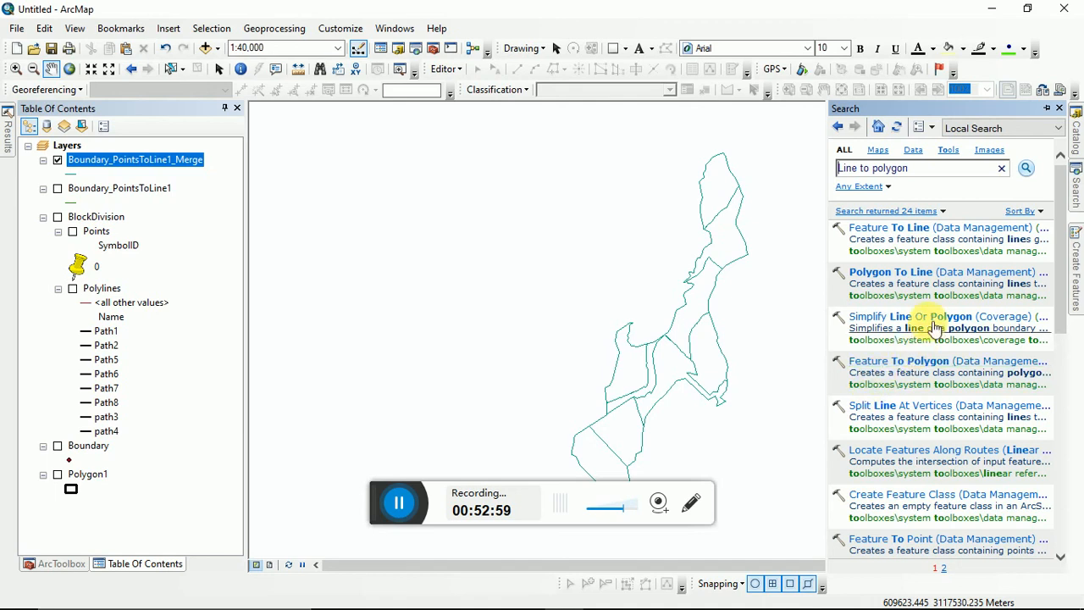
Convert the Boundary_PointsToLine1_Merge lines into polygons with Feature To Polygon, saving the output as Block in the Desktop\SFM folder.
left_click(912, 357)
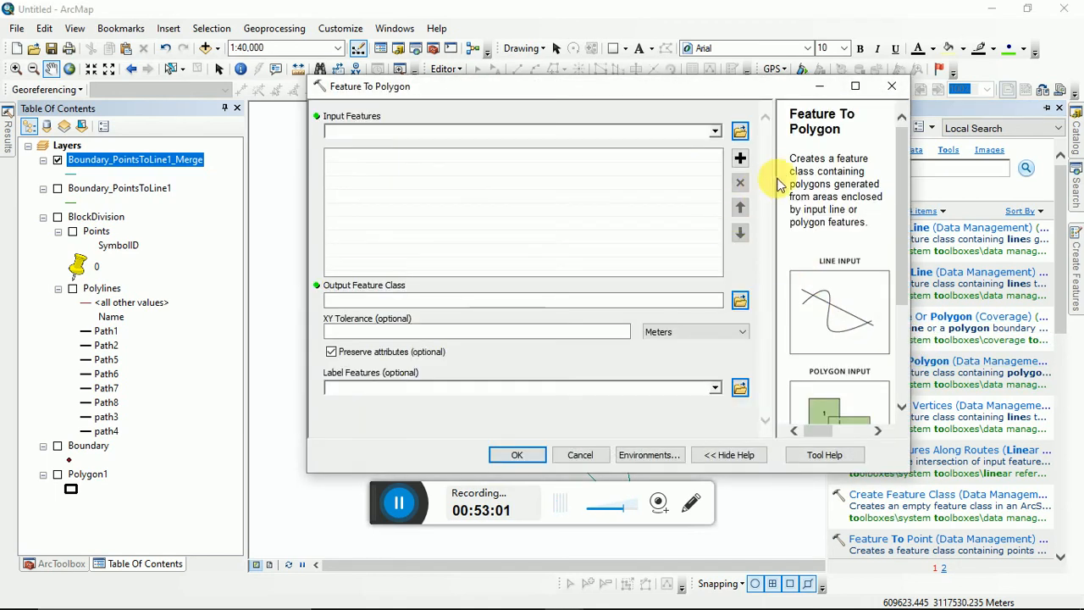
left_click(713, 134)
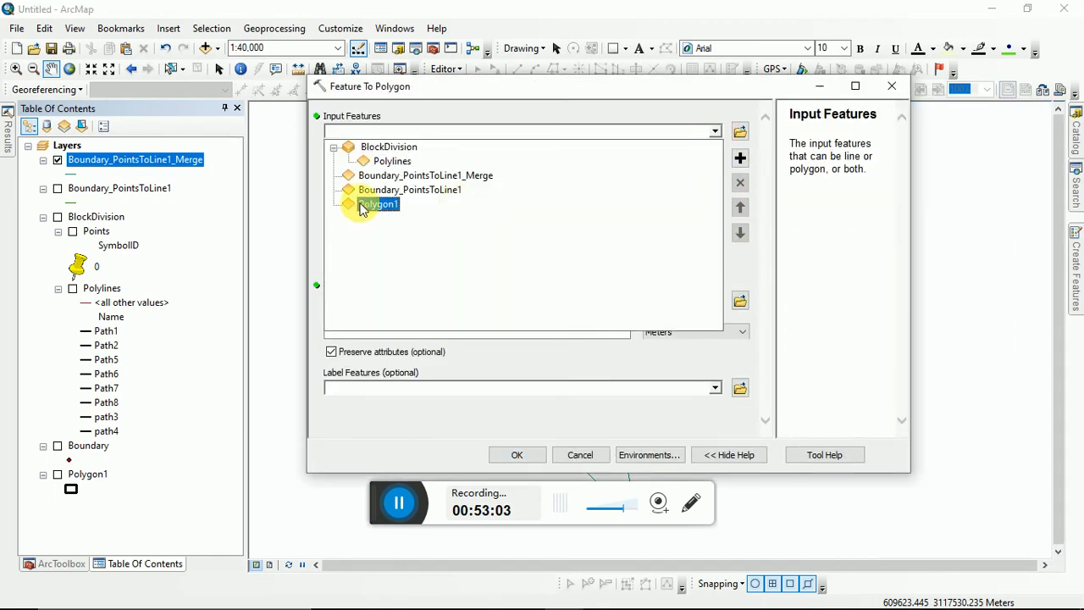
left_click(432, 176)
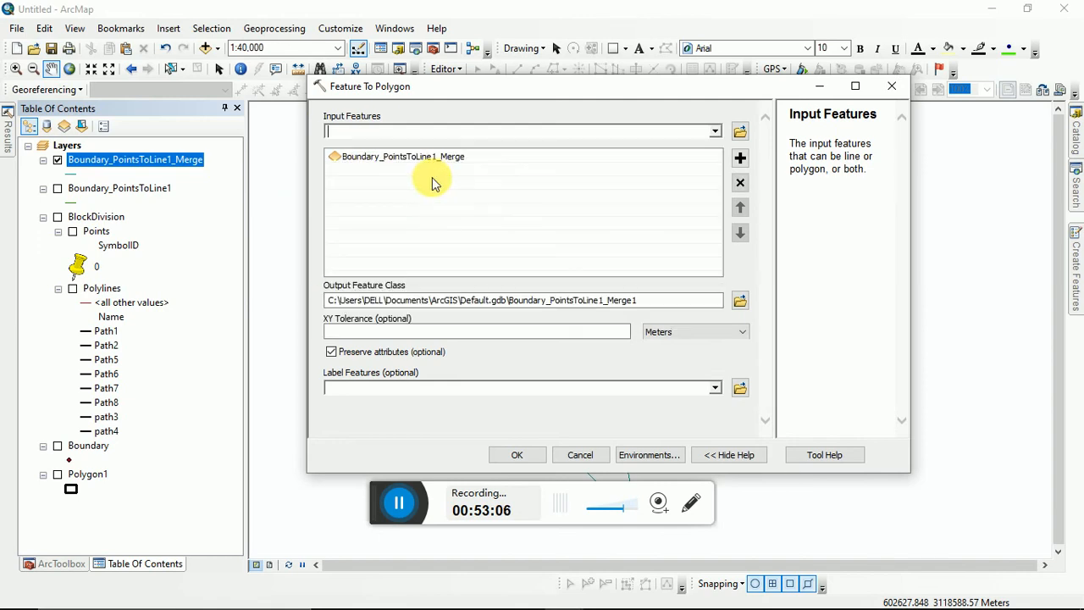
left_click(742, 303)
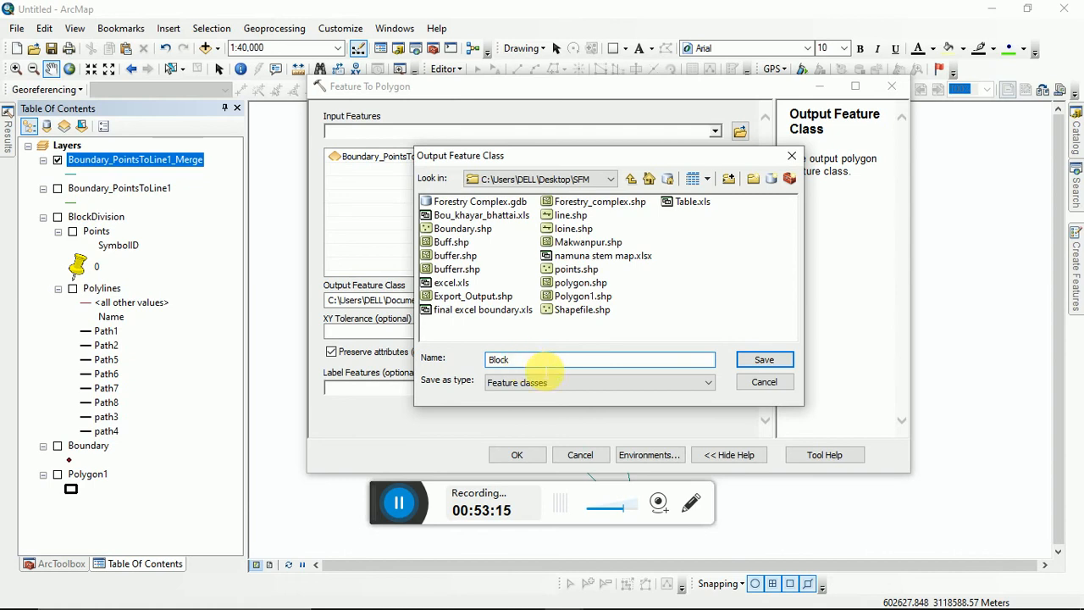
left_click(758, 359)
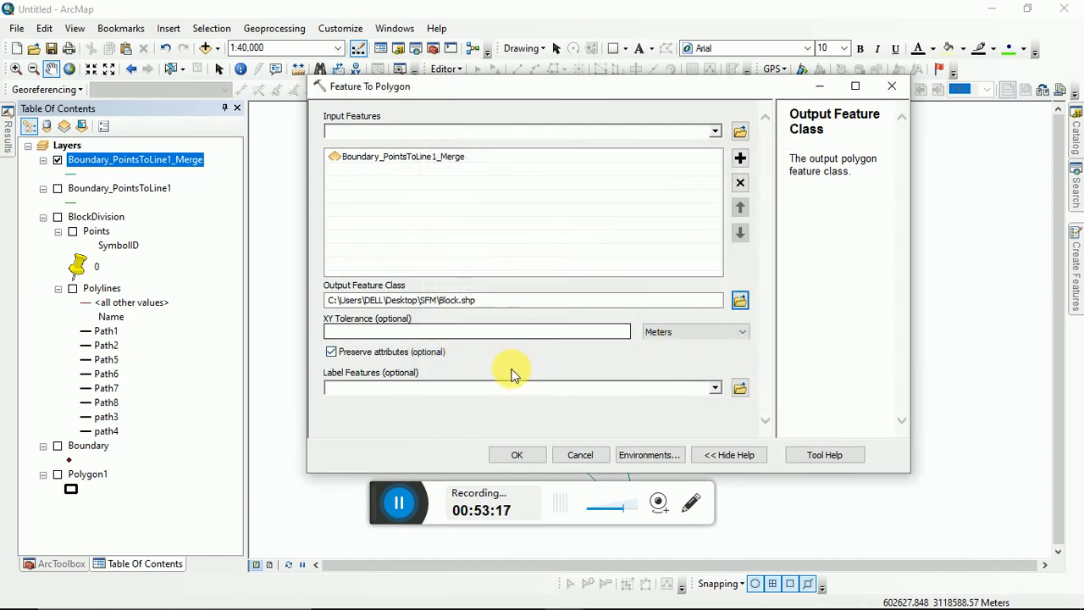
left_click(518, 454)
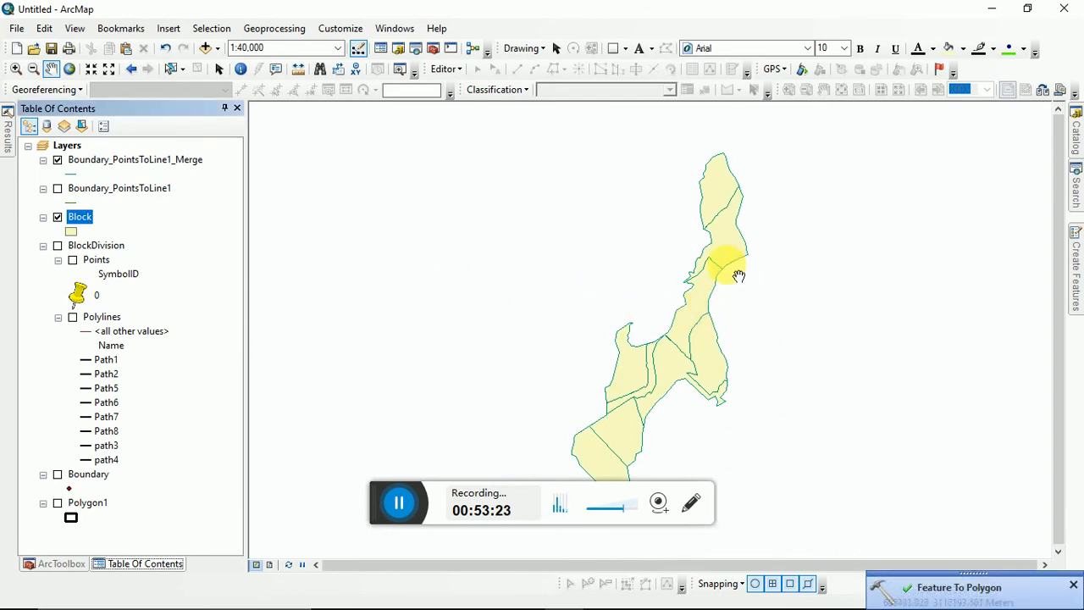
Toggle the Block and Boundary_PointsToLine1_Merge layers off and on to compare the polygons with the merged lines, leaving both shown.
left_click(57, 218)
left_click(58, 219)
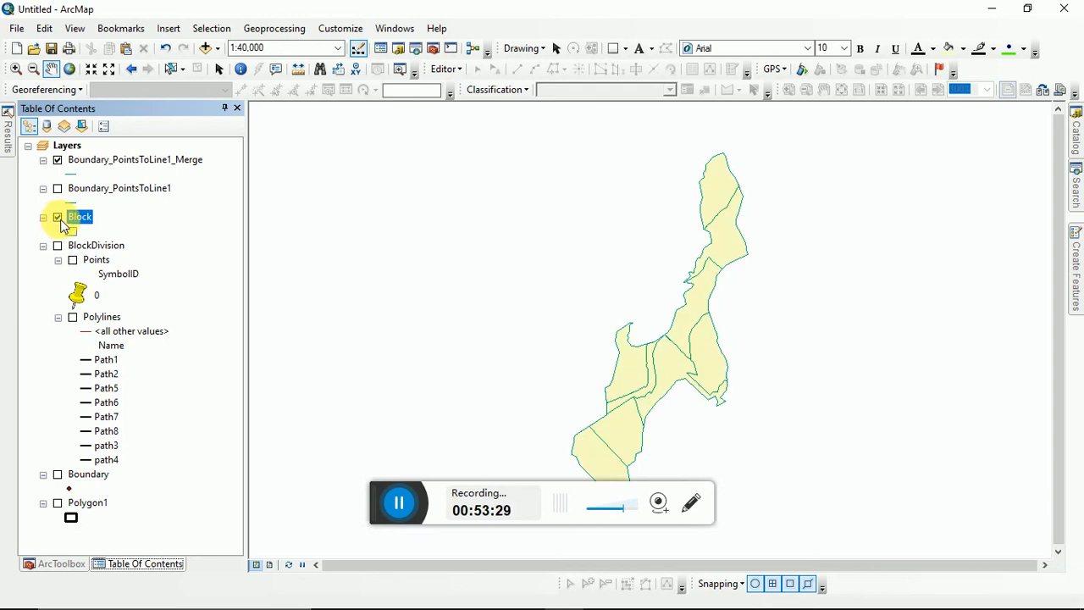
left_click(57, 160)
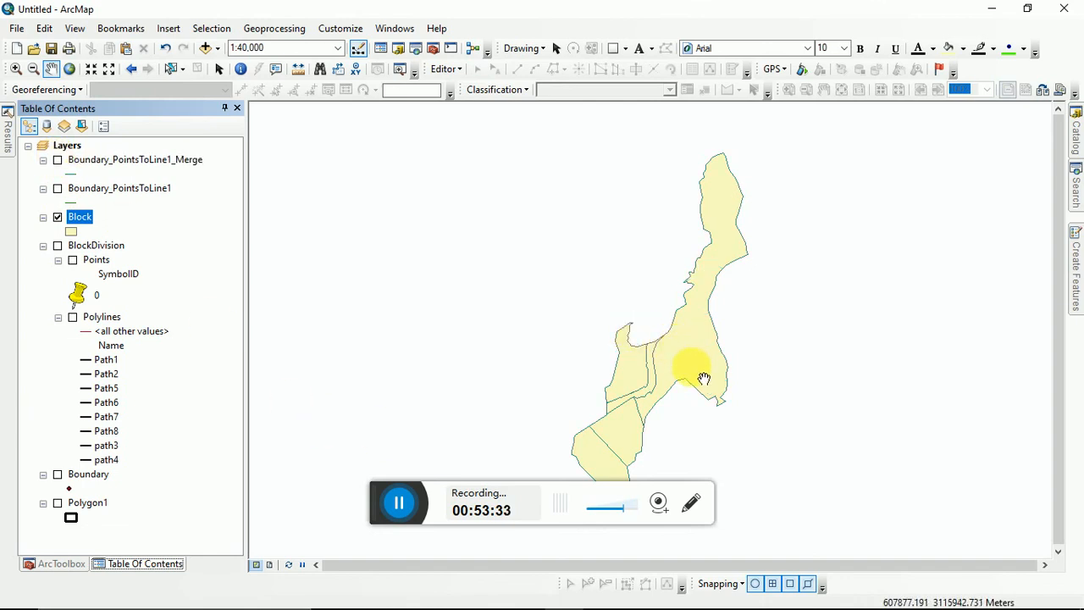
left_click(58, 161)
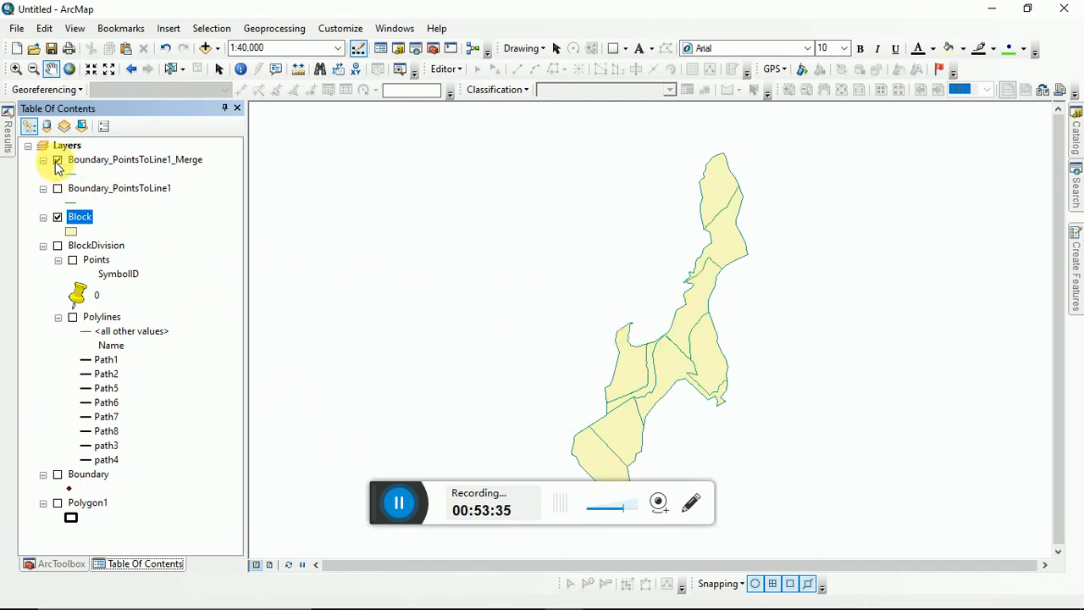
left_click(57, 161)
left_click(57, 161)
left_click(57, 161)
left_click(57, 161)
left_click(57, 161)
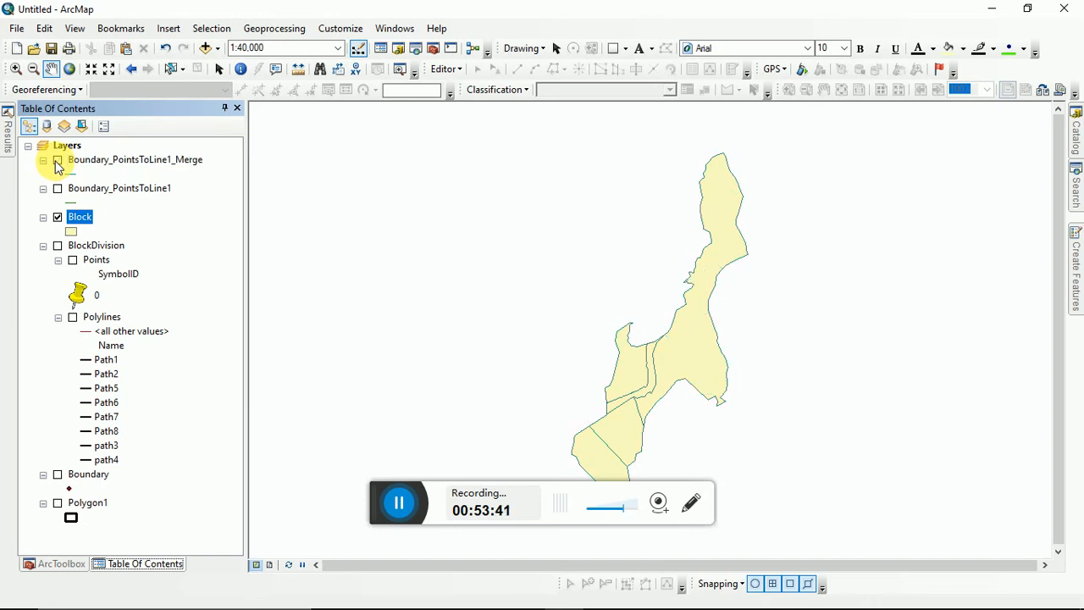
left_click(57, 161)
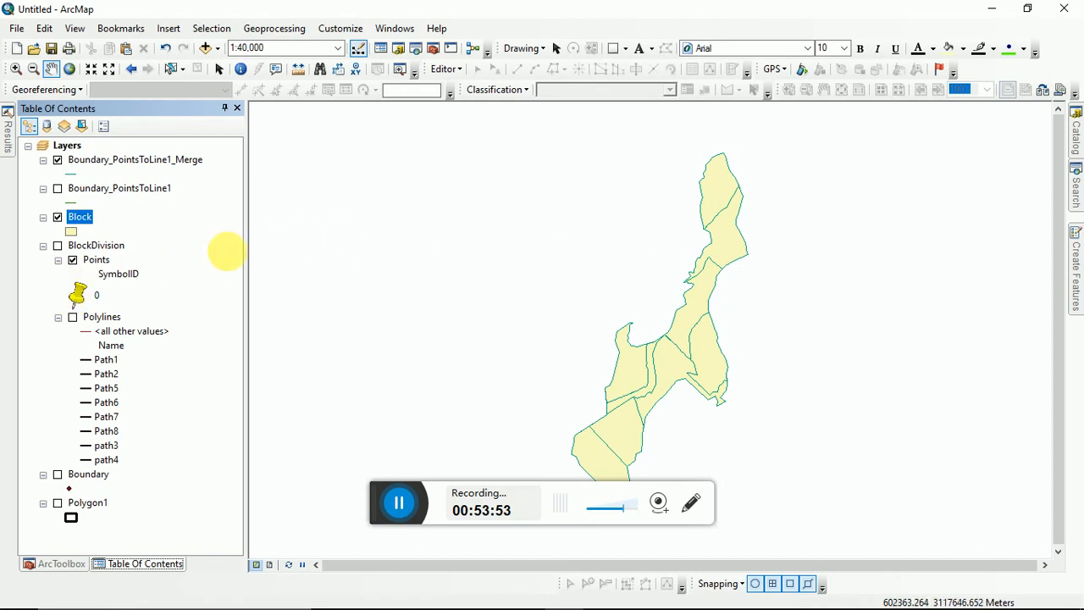
Move the BlockDivision group to the top of the layer order and give the Block layer the Hollow symbol.
left_click_drag(106, 252, 138, 152)
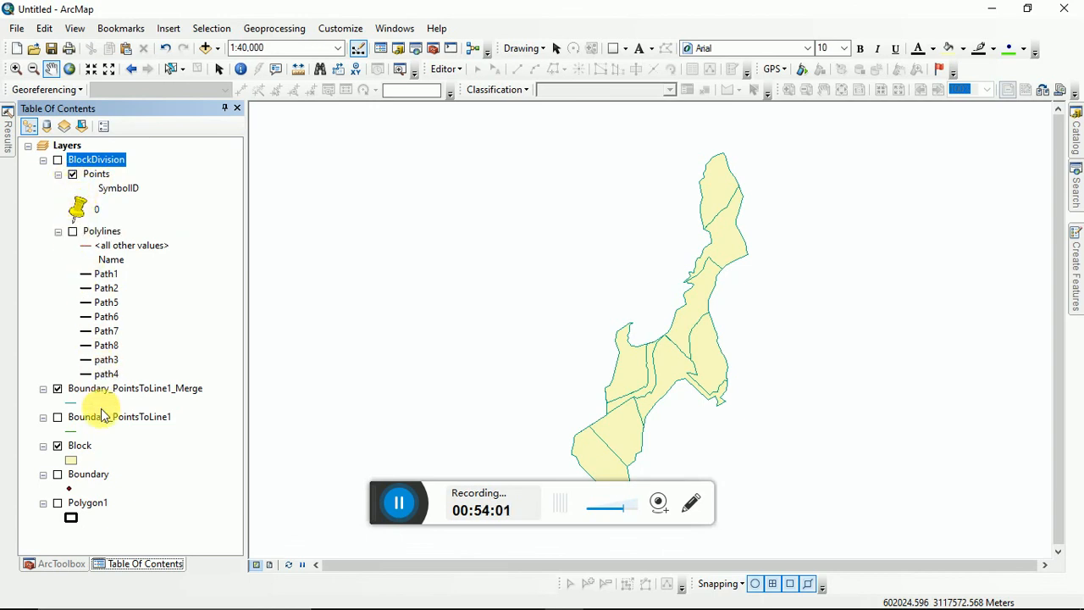
double_click(72, 460)
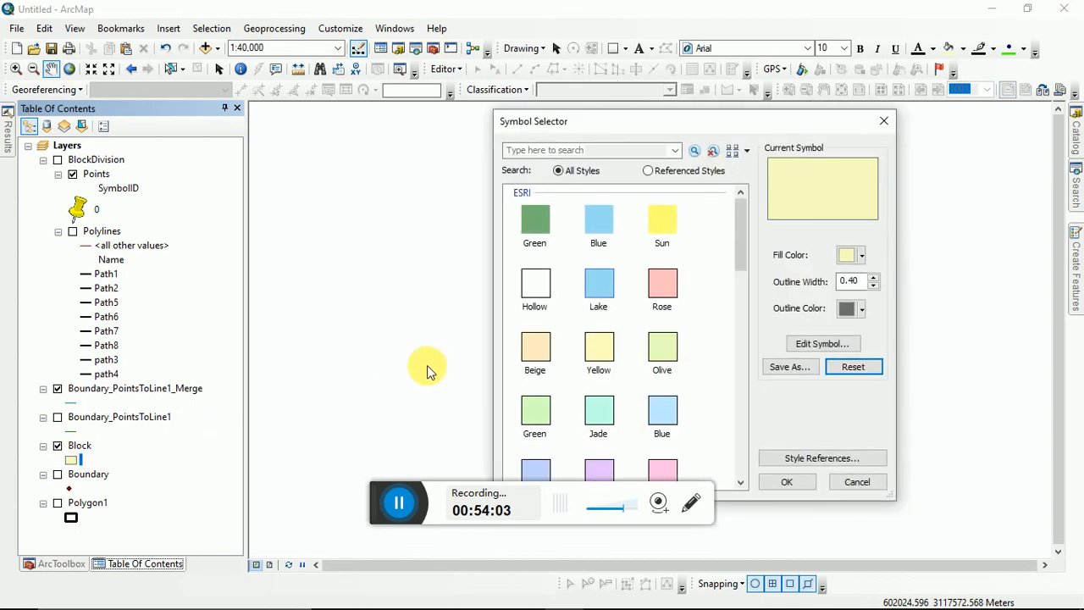
left_click(535, 284)
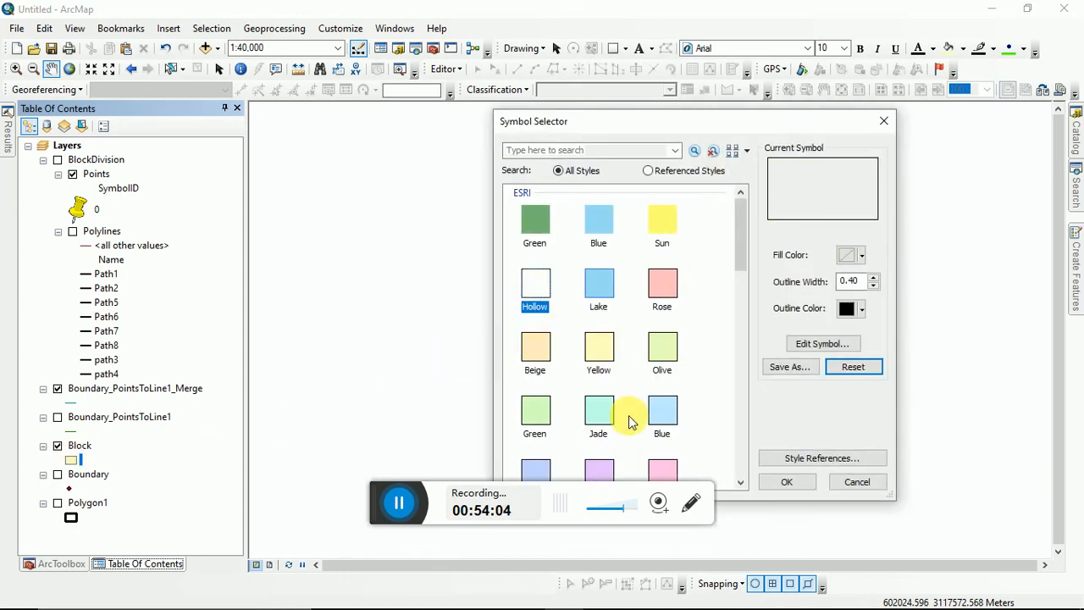
left_click(784, 482)
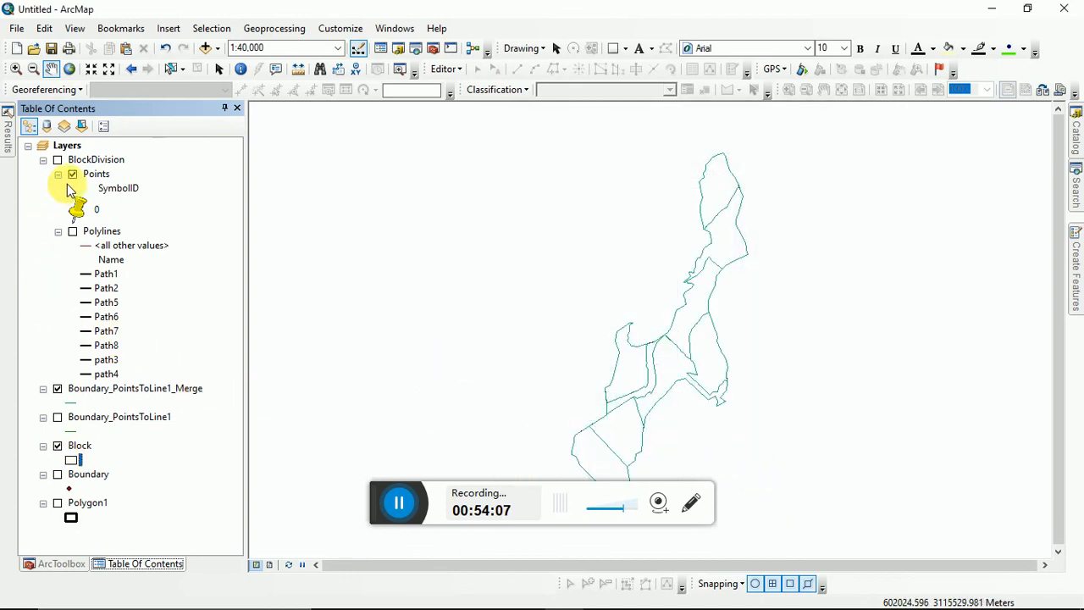
List the layers by source, turn on the BlockDivision Points and Polylines layers, and select their Placemarks group.
left_click(73, 231)
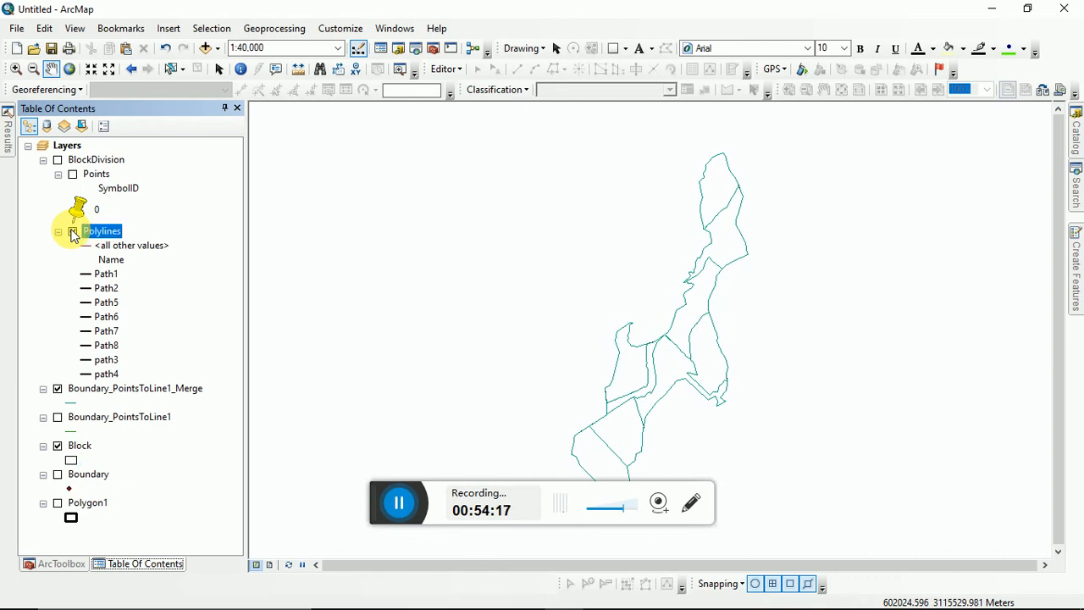
left_click(73, 231)
left_click(46, 125)
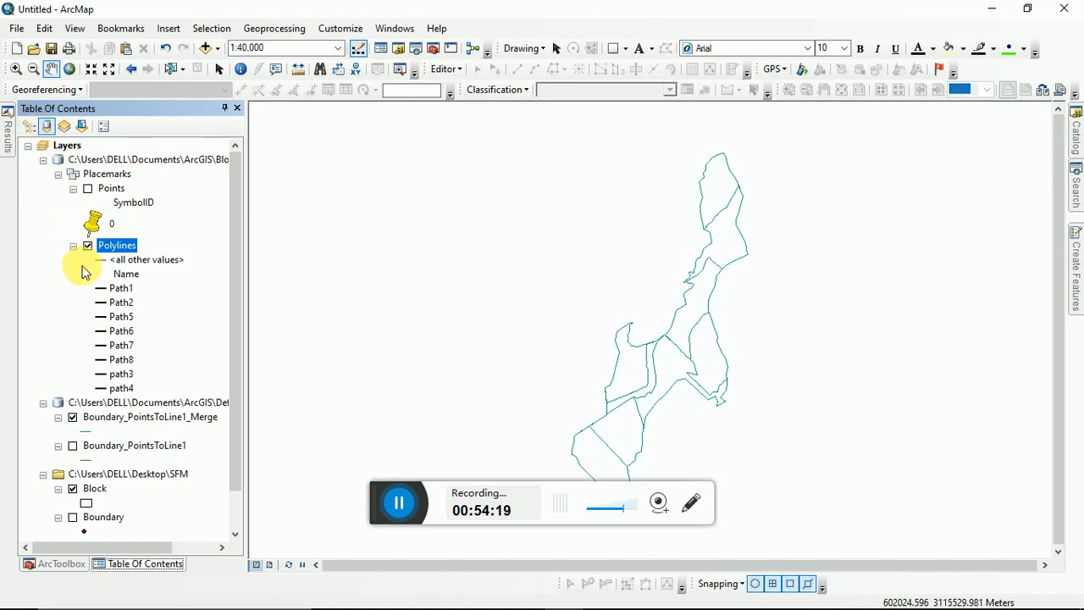
left_click(87, 188)
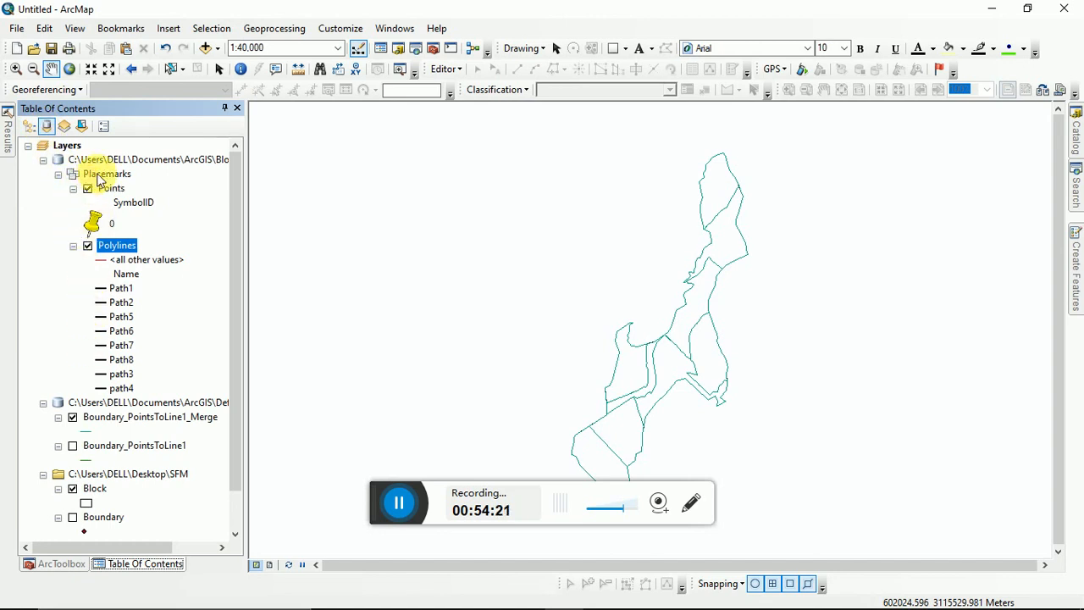
left_click(100, 175)
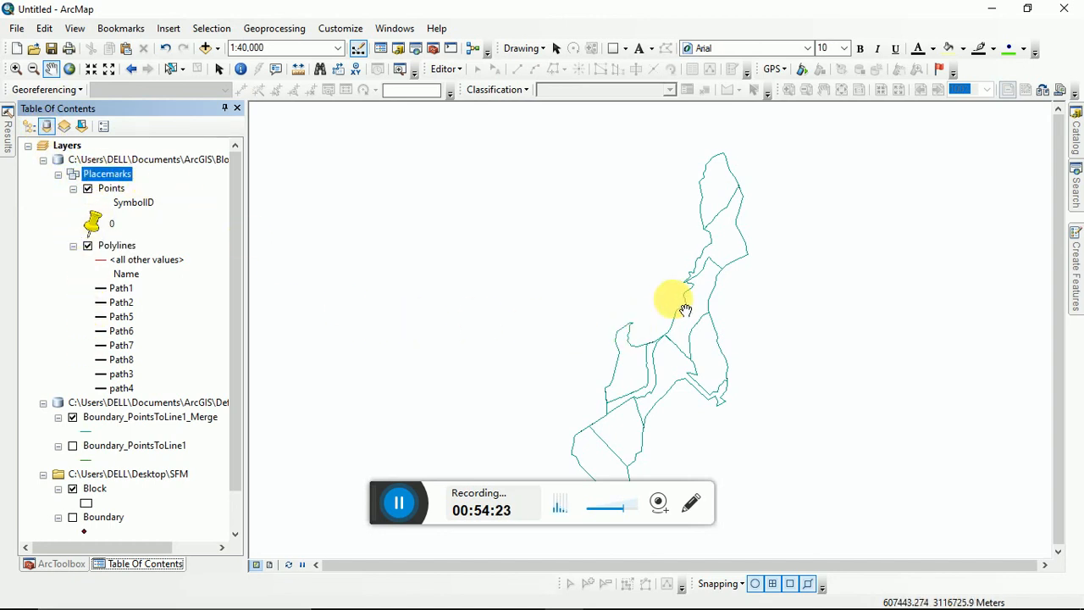